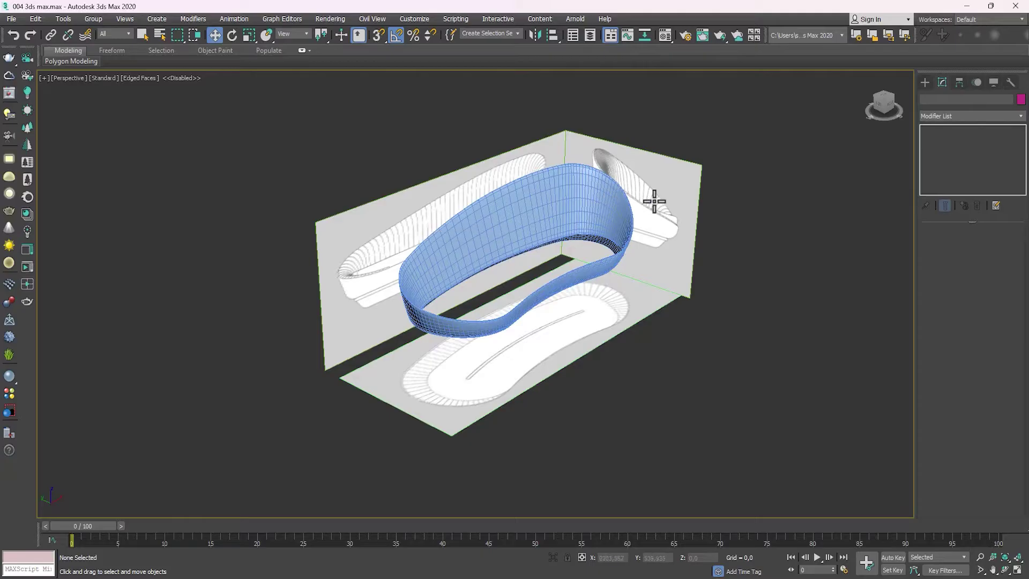
Open the sofa reference photo 1.jpg from the 004 folder in File Explorer.
scroll(514, 250, "up", 3)
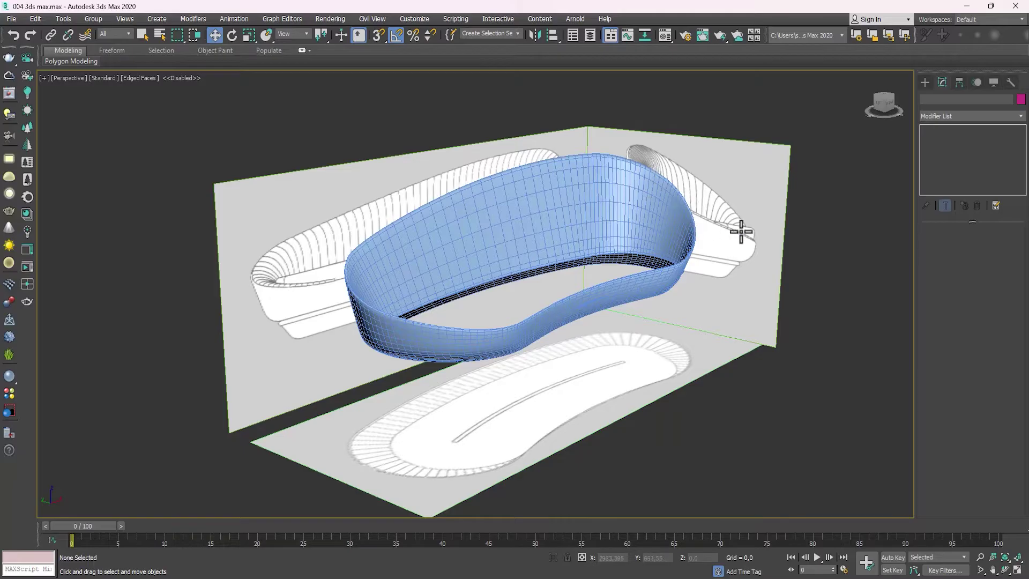
middle_click_drag(742, 230, 697, 266, "alt")
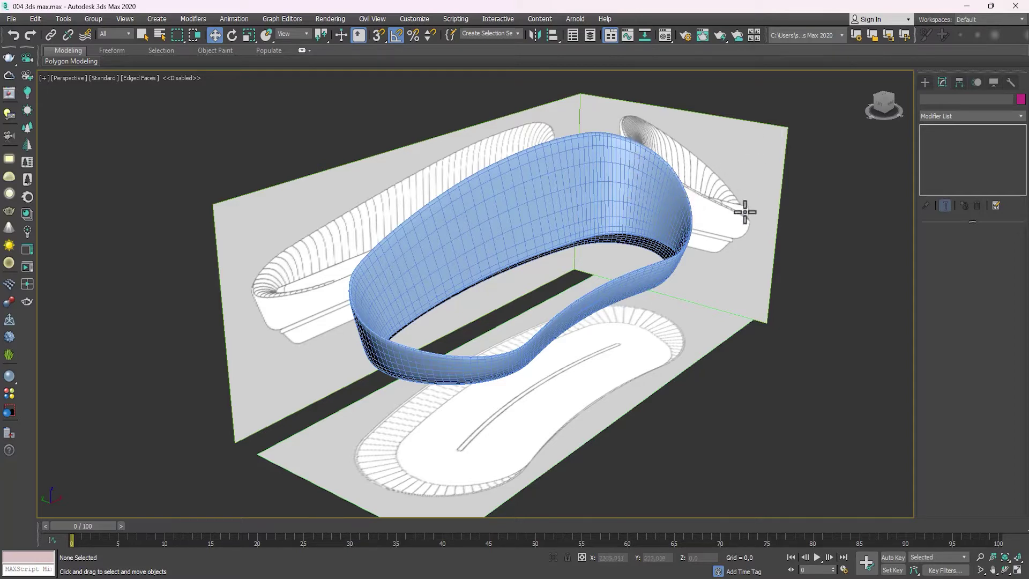
middle_click_drag(452, 251, 444, 245, "alt")
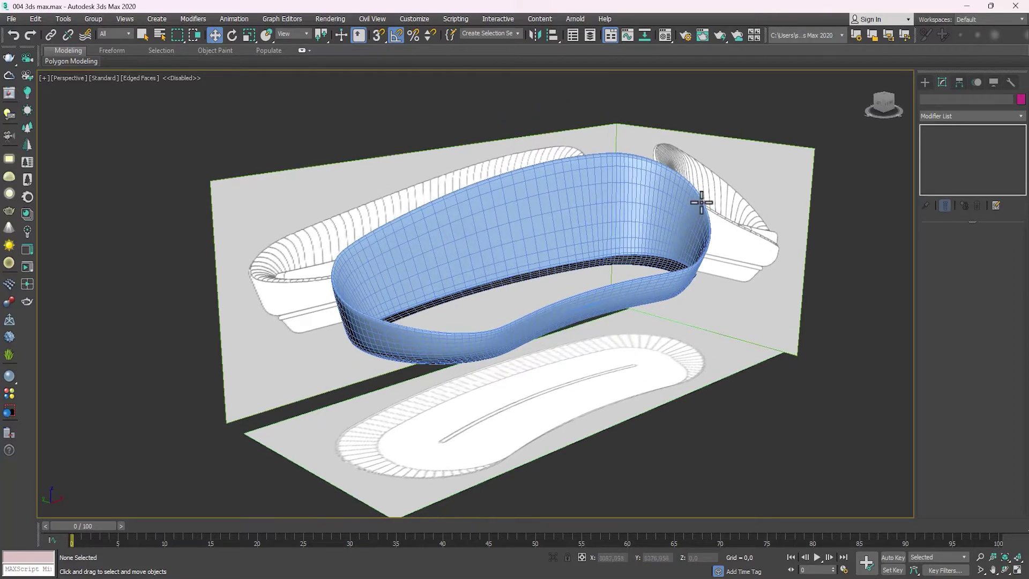
middle_click_drag(706, 214, 706, 219, "alt")
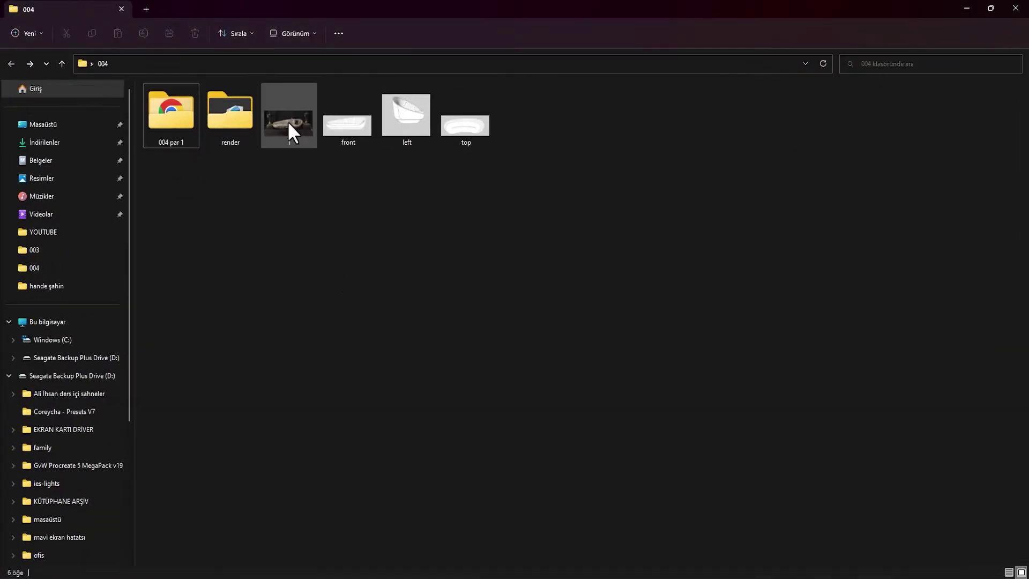
double_click(289, 124)
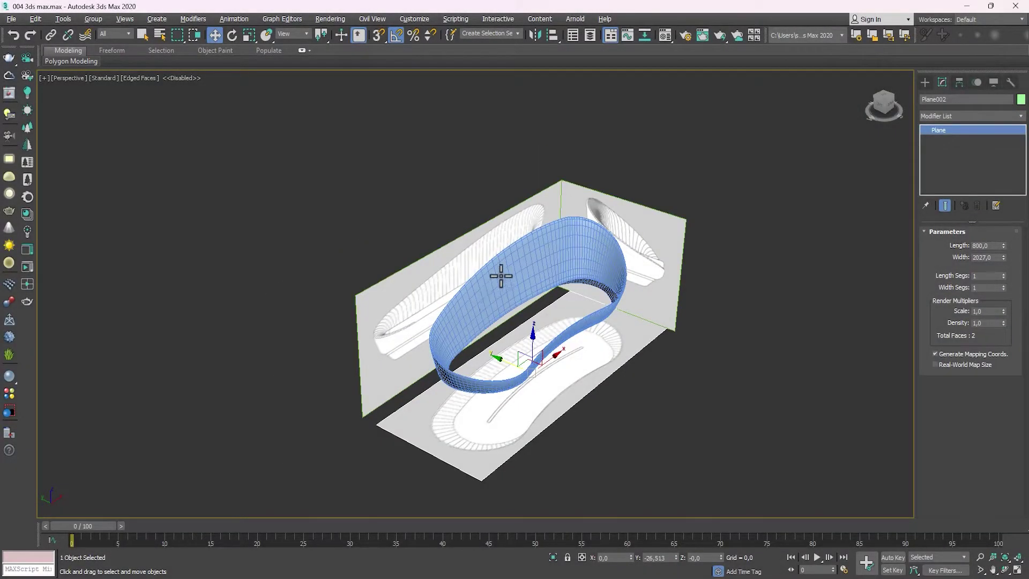
Examine the sofa shell against its blueprint planes, check the sofa in the reference photo 1.jpg, and return to 3ds Max.
scroll(492, 306, "up", 5)
middle_click_drag(493, 299, 500, 275, "alt")
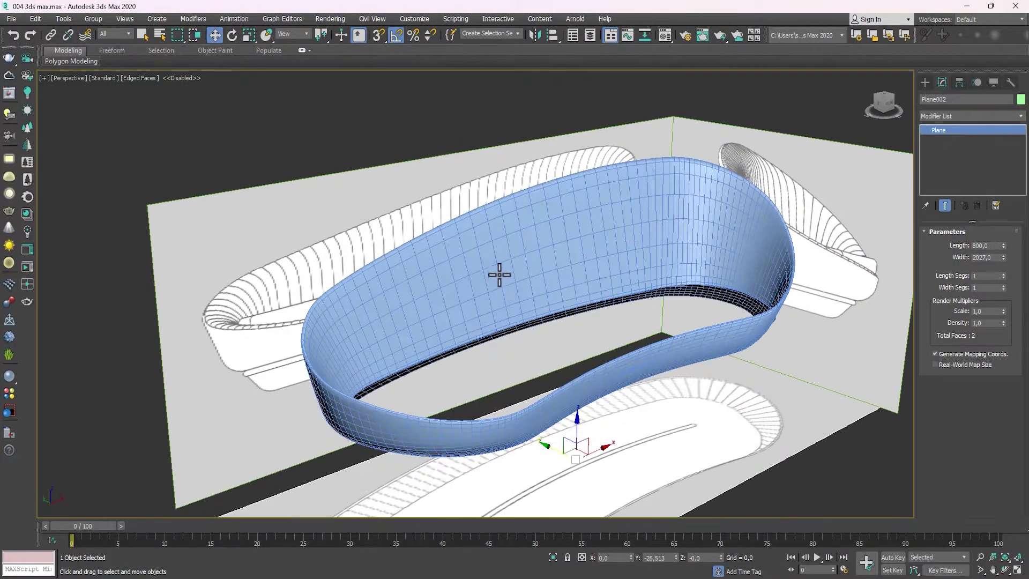
middle_click_drag(697, 239, 715, 217, "alt")
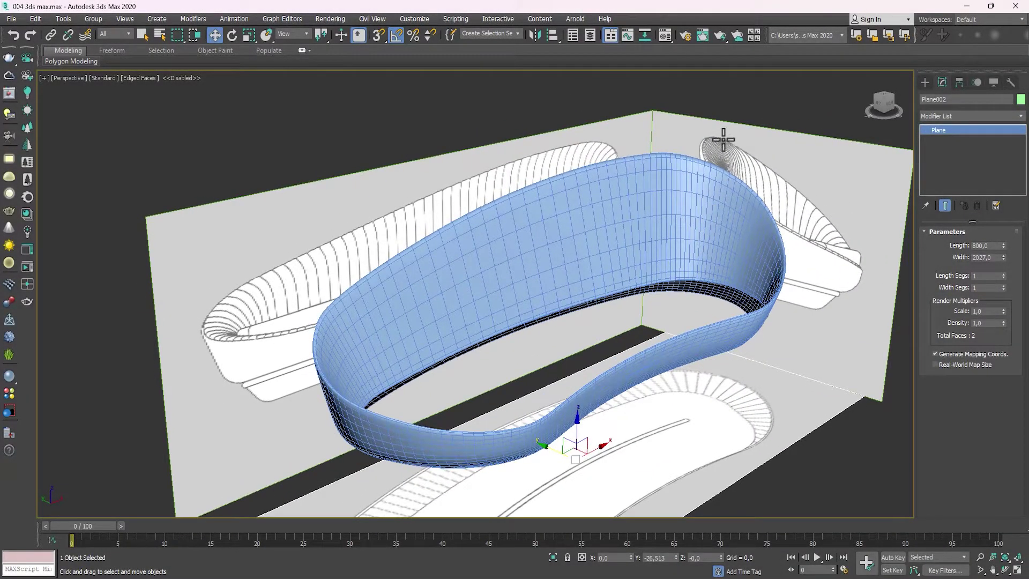
middle_click_drag(498, 271, 666, 207, "alt")
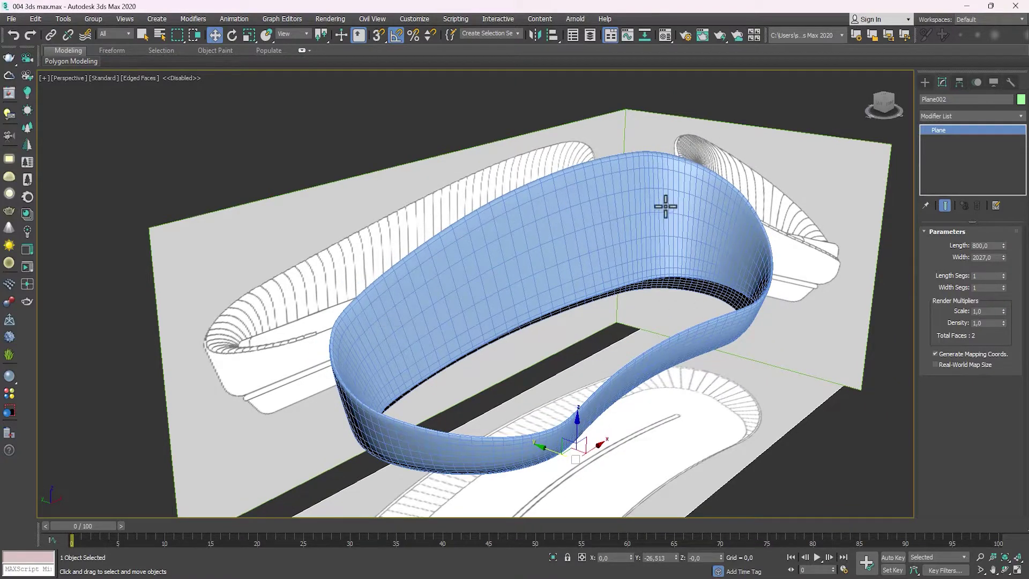
scroll(609, 230, "down", 4)
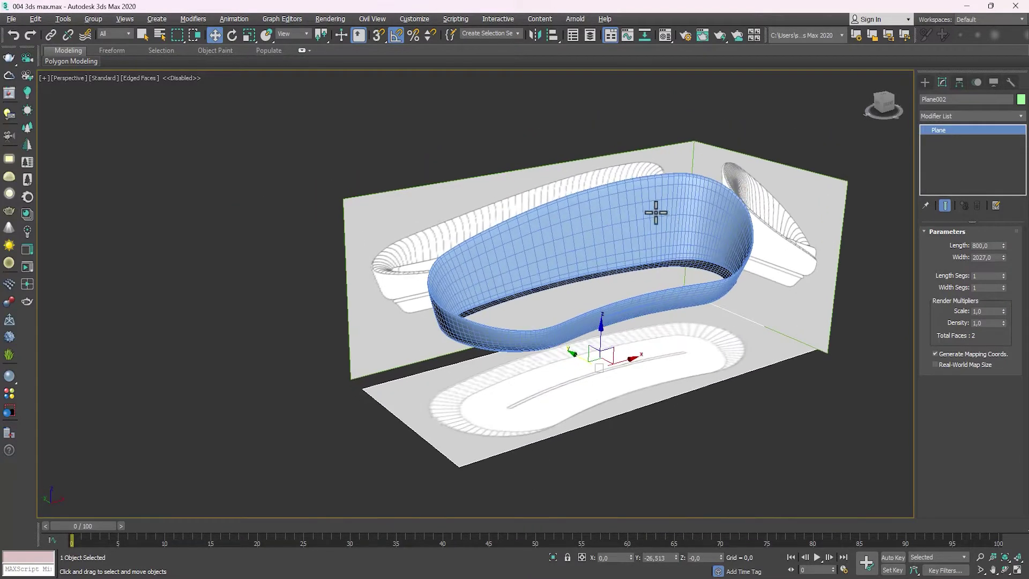
middle_click_drag(656, 213, 634, 213, "alt")
middle_click_drag(556, 246, 611, 223, "alt")
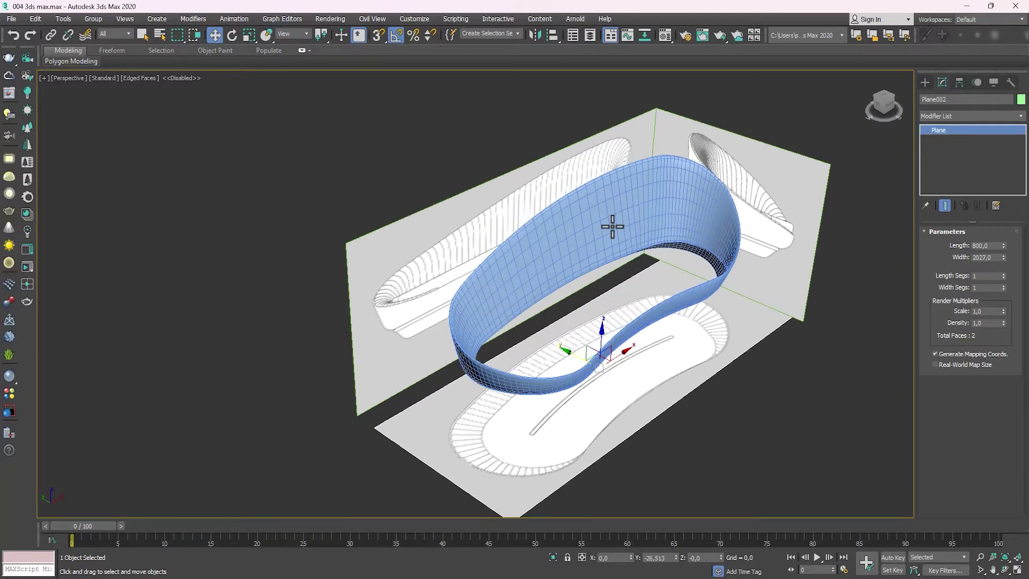
scroll(473, 299, "up", 4)
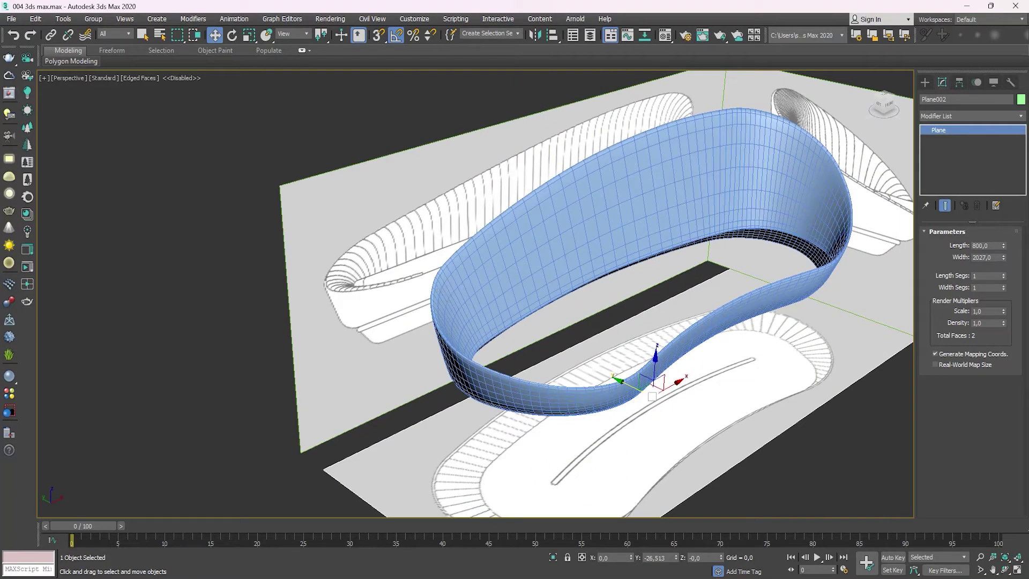
key("alt+Tab")
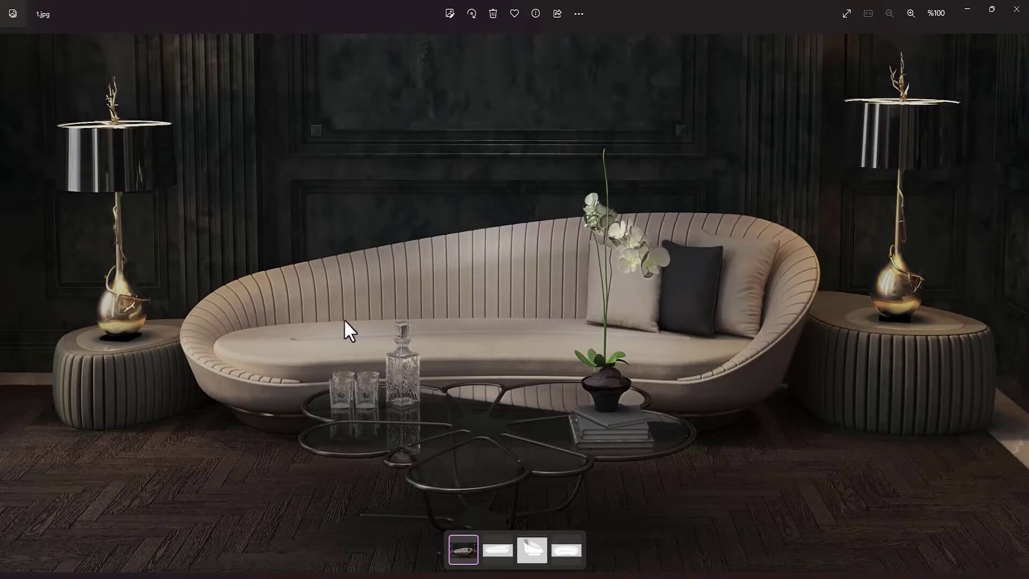
left_click(689, 576)
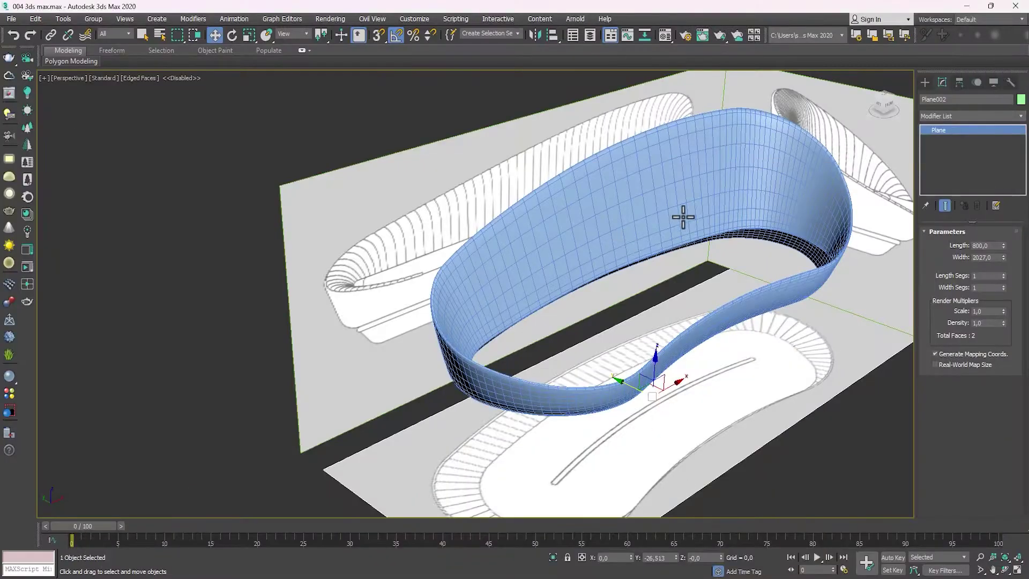
Examine the sofa shell's curved backrest, rim and front edge against the front, left and top blueprint drawings.
middle_click_drag(808, 110, 762, 125, "alt")
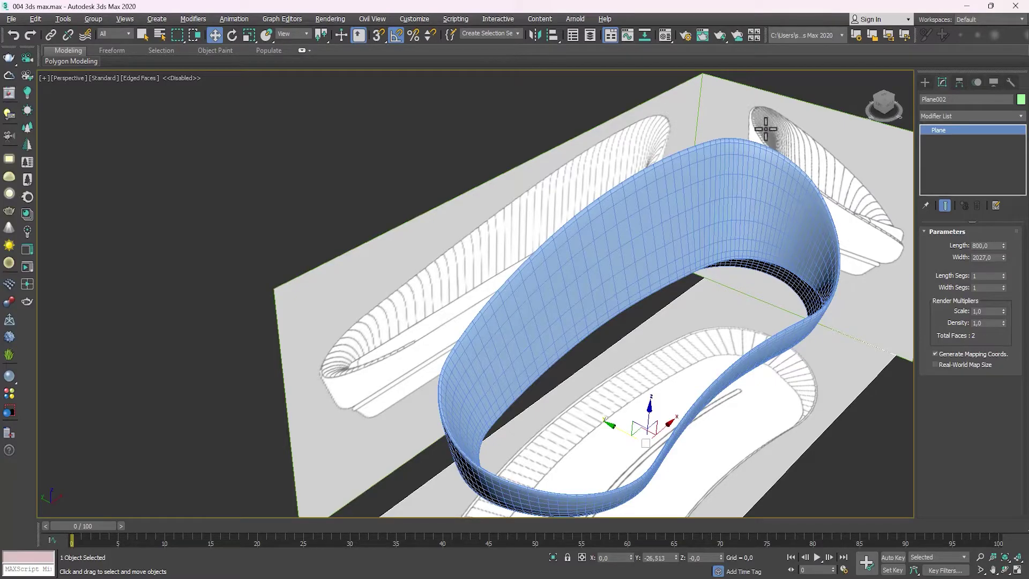
middle_click_drag(760, 195, 774, 178, "alt")
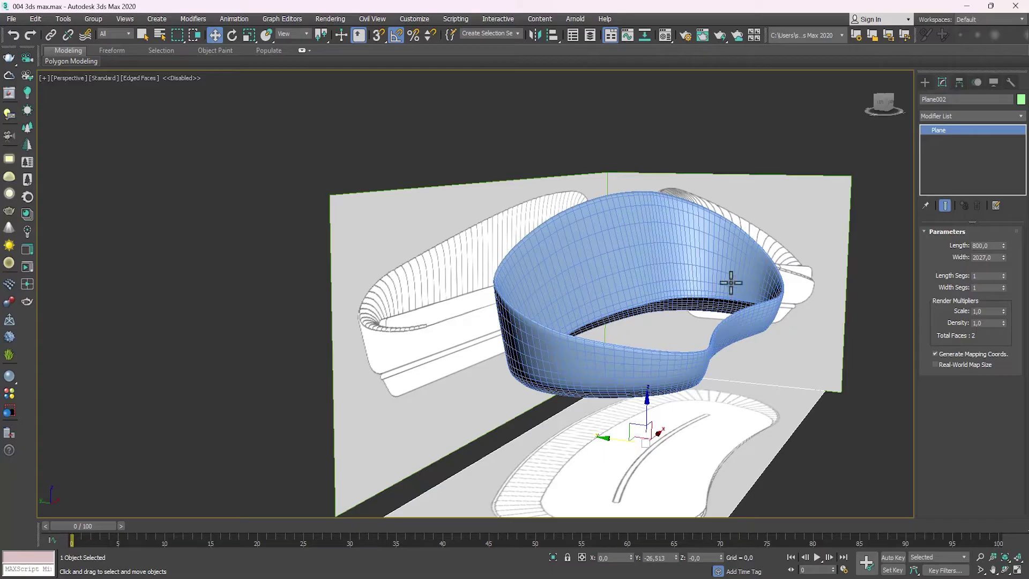
scroll(584, 261, "up", 3)
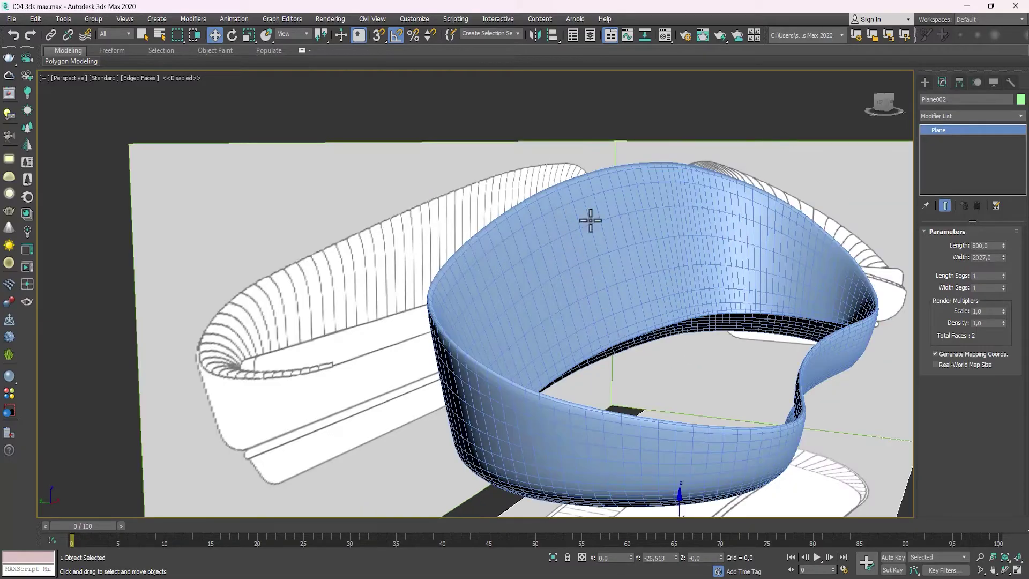
scroll(743, 301, "down", 3)
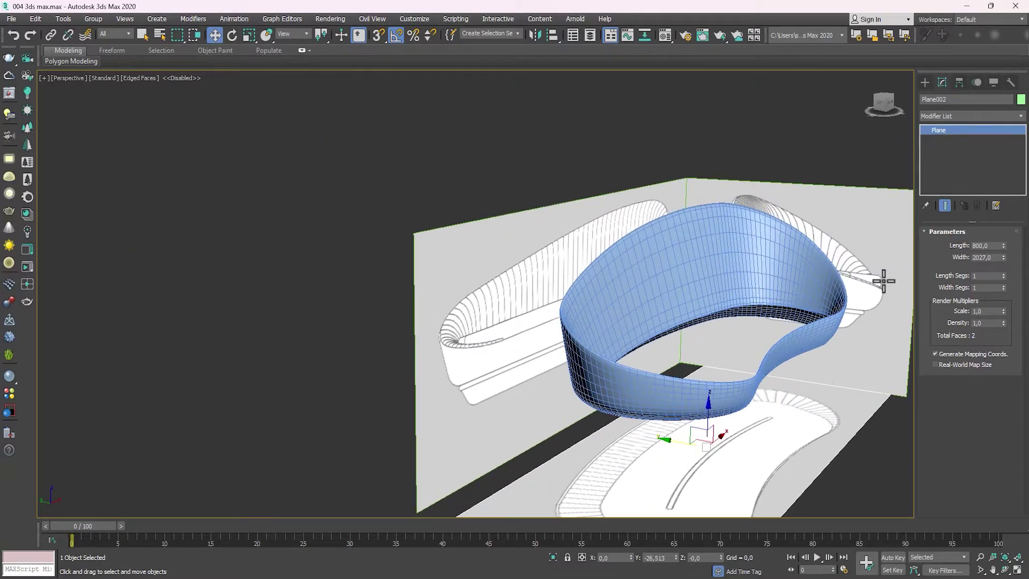
middle_click_drag(854, 272, 874, 236, "alt")
middle_click_drag(839, 198, 660, 252)
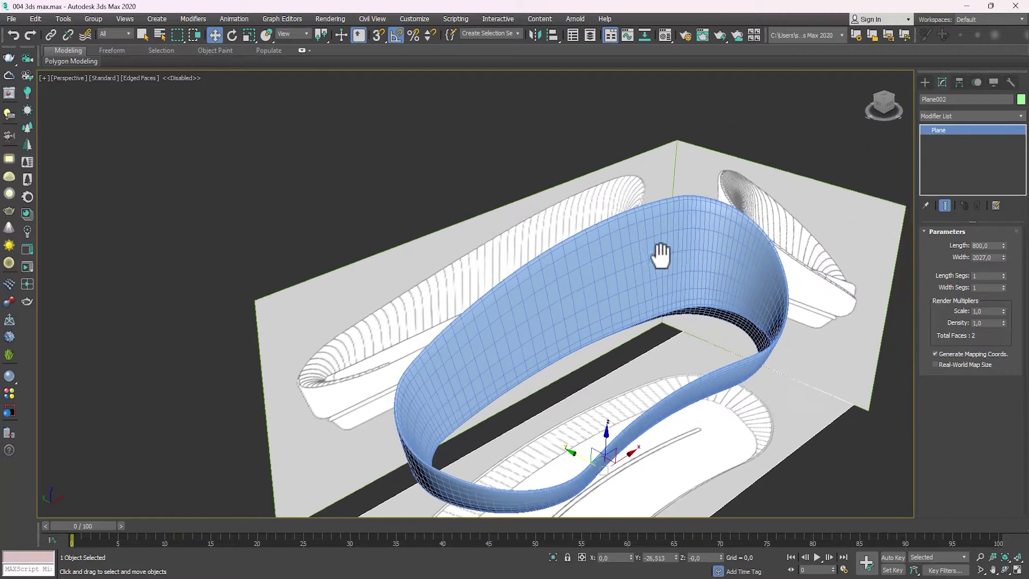
middle_click_drag(605, 531, 523, 453, "alt")
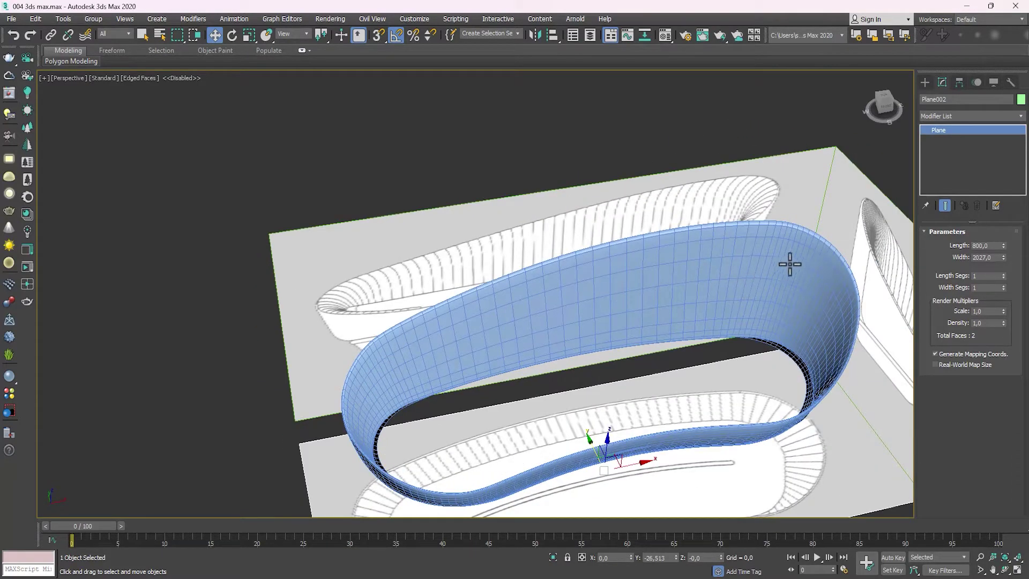
middle_click_drag(761, 322, 675, 257, "alt")
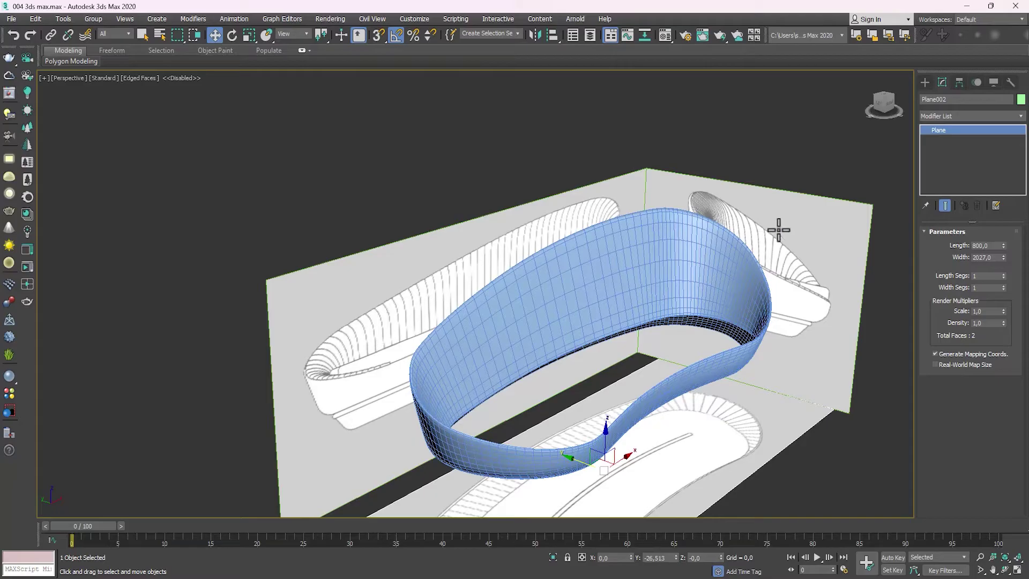
middle_click_drag(483, 293, 508, 262)
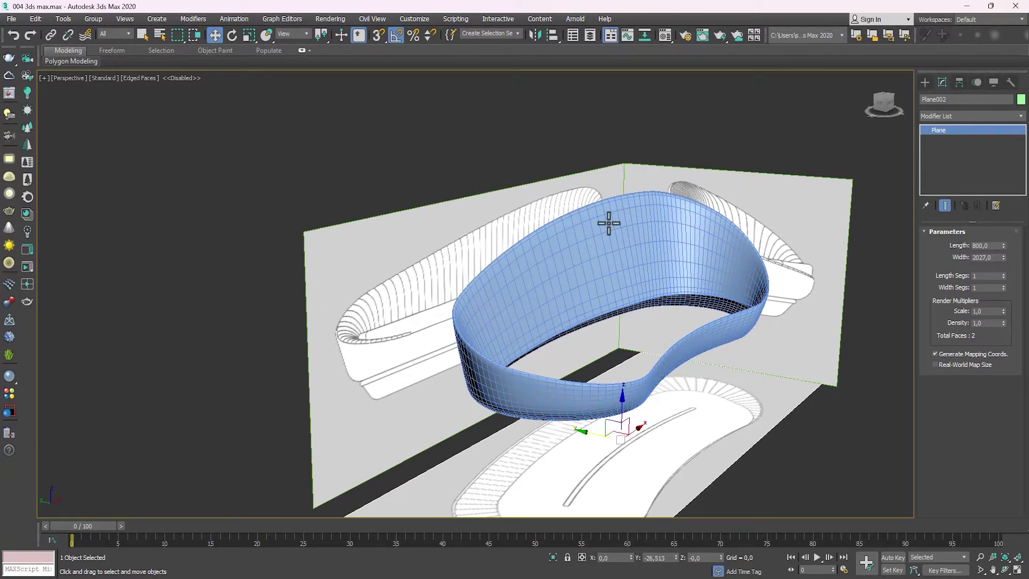
middle_click_drag(609, 223, 605, 226, "alt")
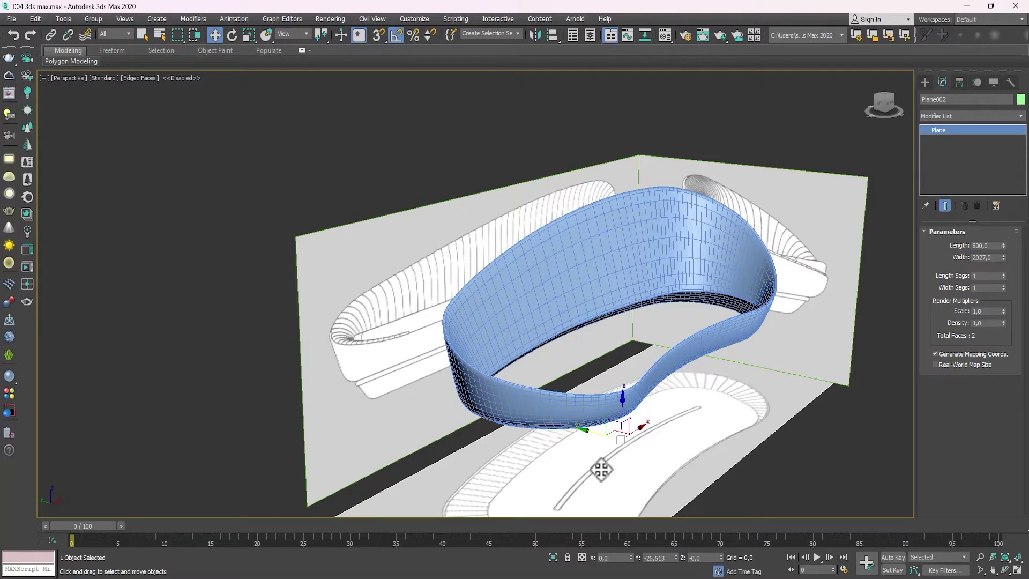
middle_click_drag(726, 322, 730, 308, "alt")
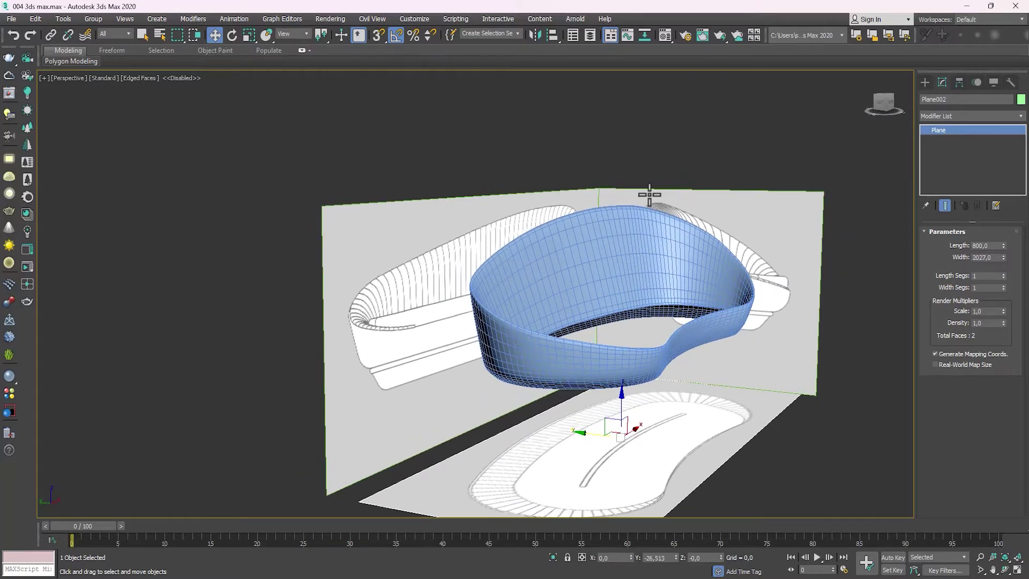
middle_click_drag(700, 242, 712, 194, "alt")
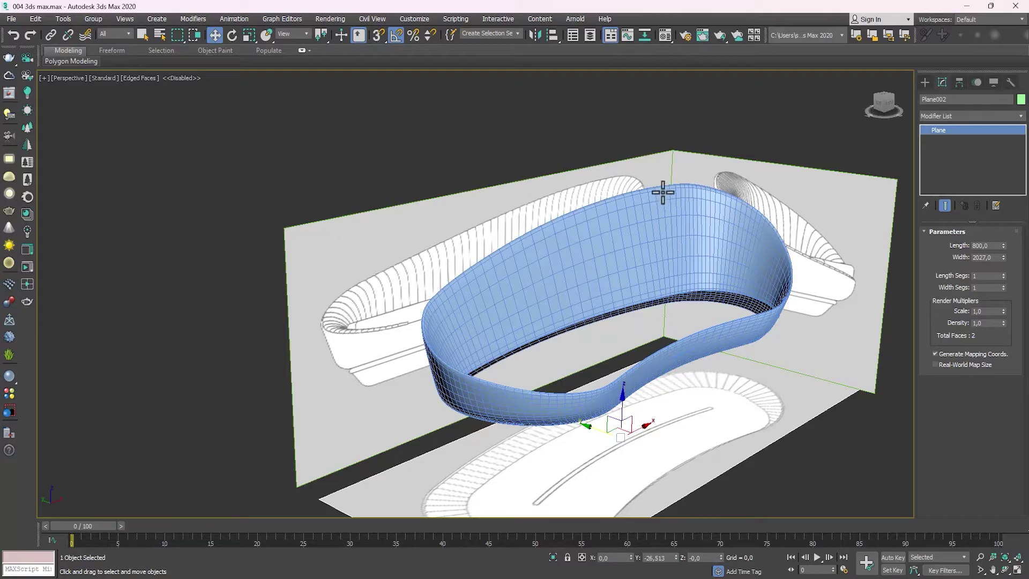
middle_click_drag(748, 194, 748, 197, "alt")
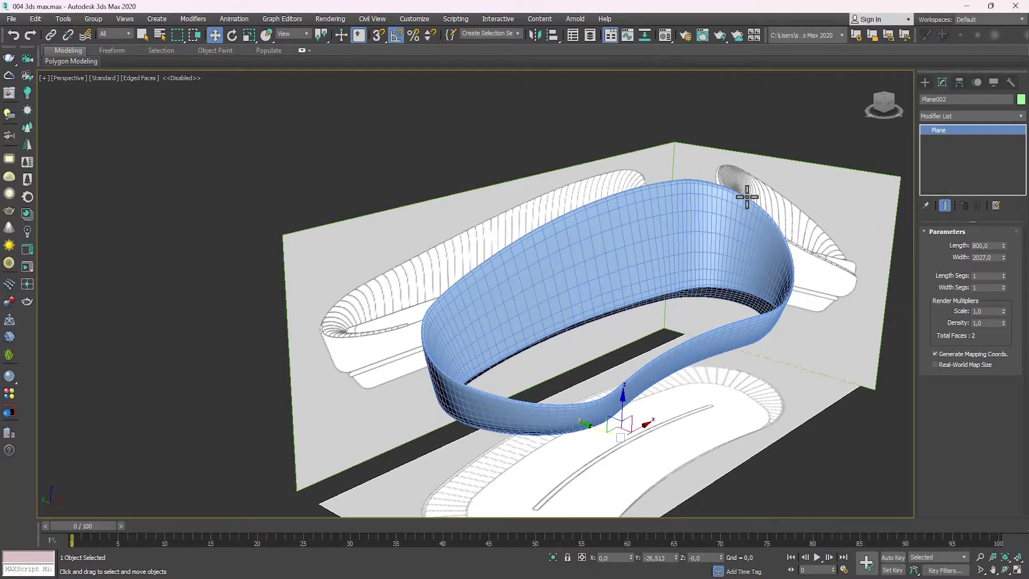
scroll(748, 197, "up", 4)
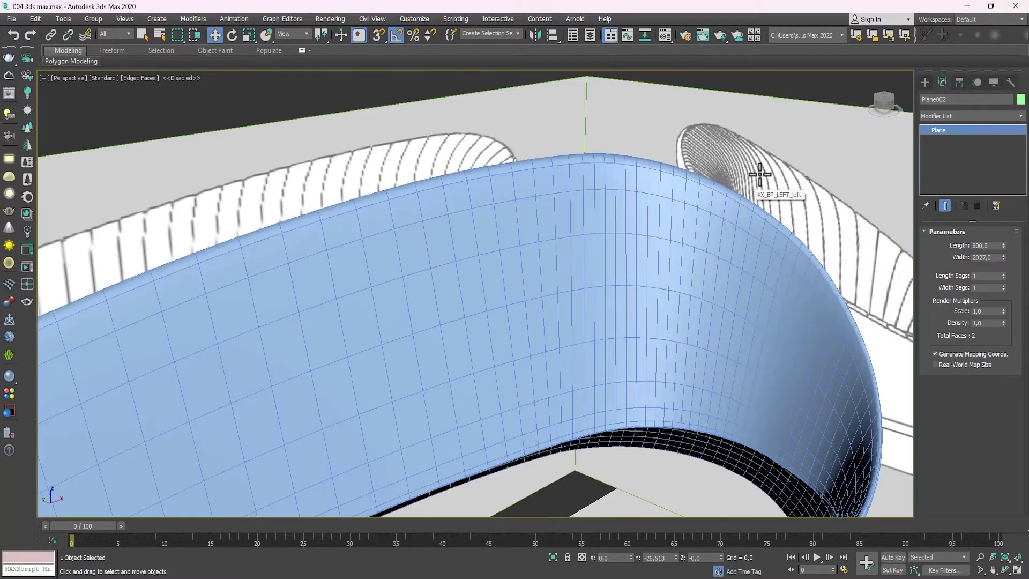
scroll(725, 165, "down", 4)
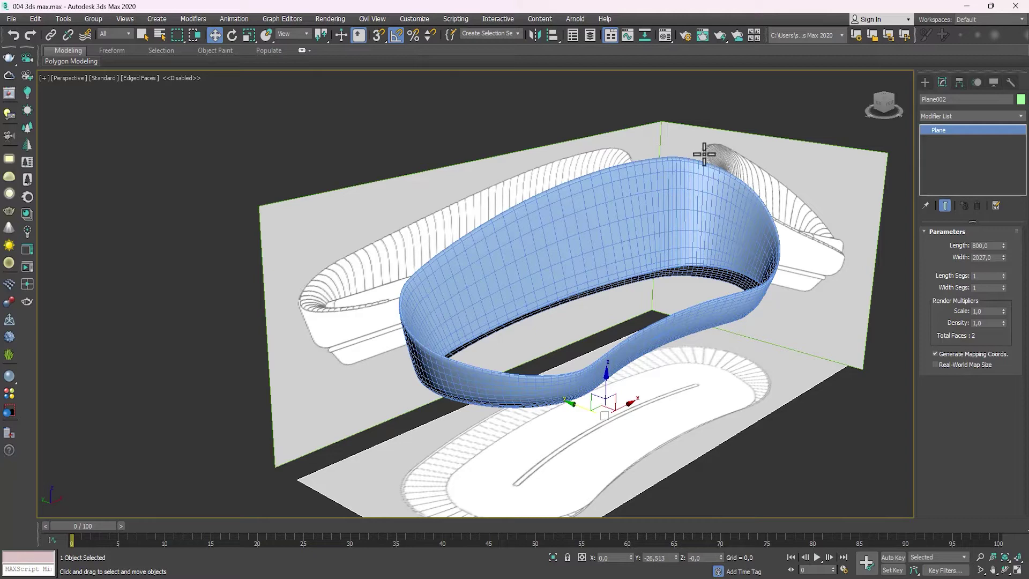
middle_click_drag(711, 206, 672, 208, "alt")
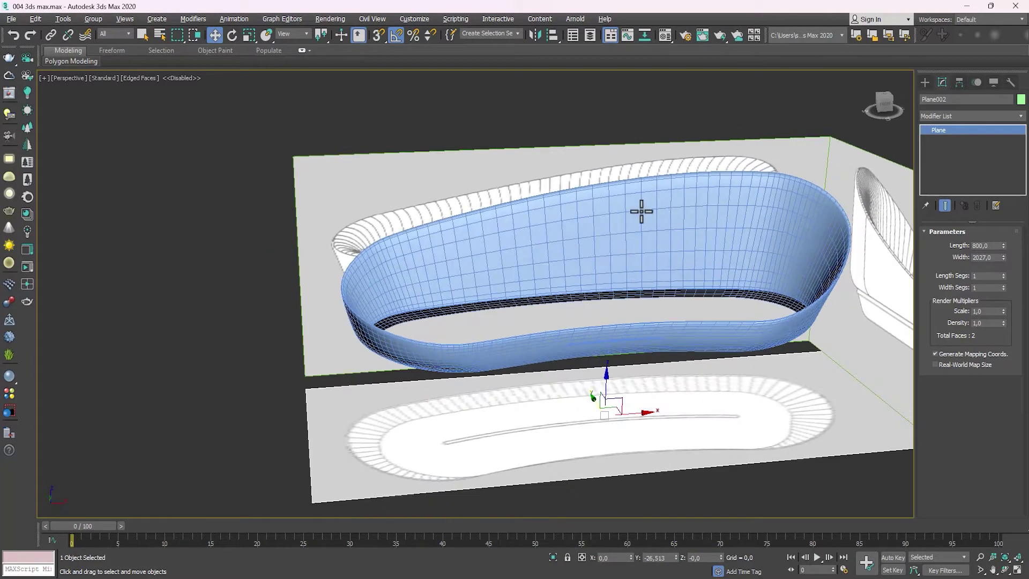
middle_click_drag(580, 202, 594, 200, "alt")
middle_click_drag(514, 250, 664, 243, "alt")
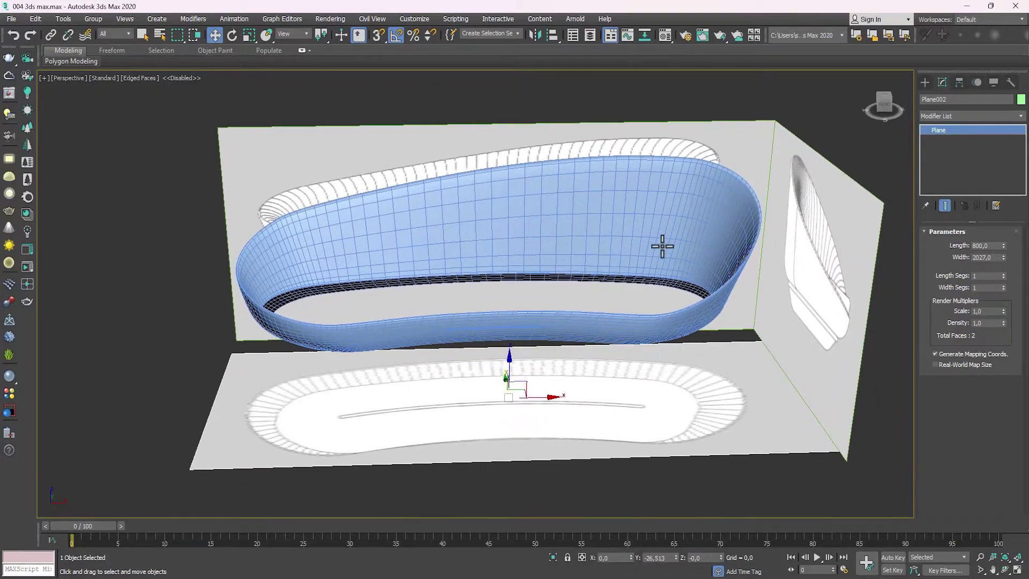
Turn off the TurboSmooth modifier on the sofa shell to inspect its low-poly base mesh.
left_click(607, 214)
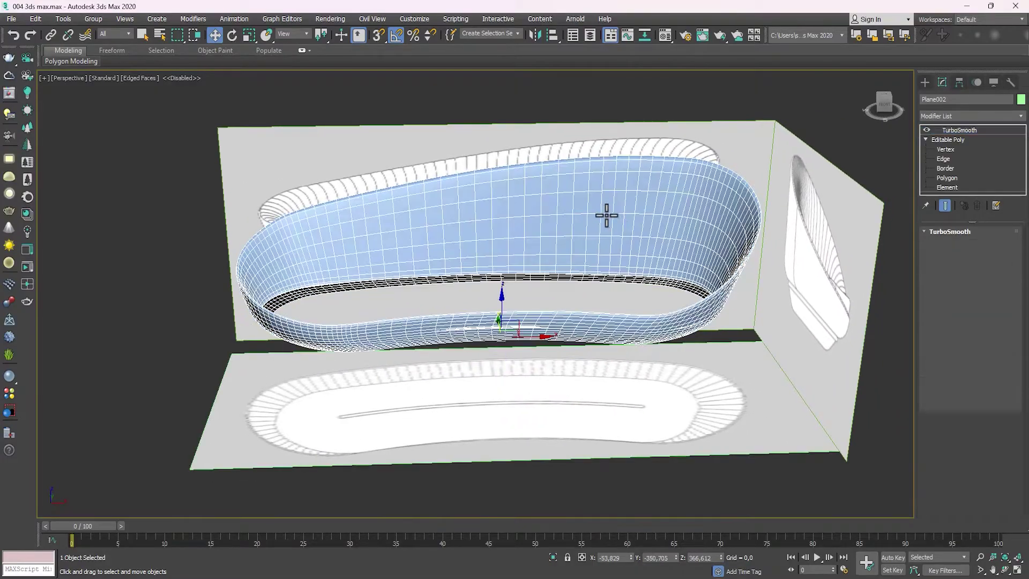
left_click(927, 129)
middle_click_drag(241, 258, 274, 260, "alt")
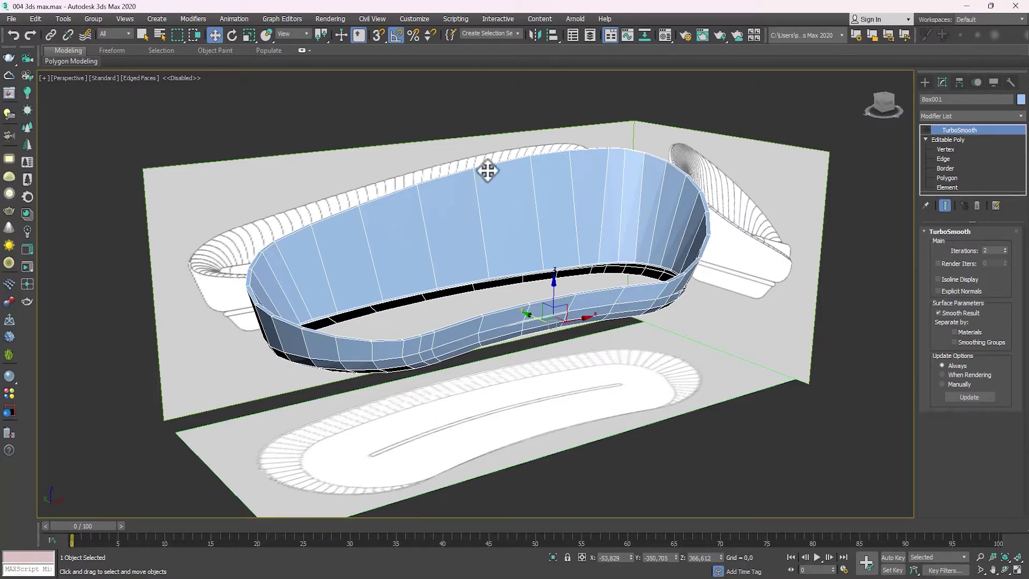
middle_click_drag(489, 168, 508, 206, "alt")
middle_click_drag(288, 375, 463, 334, "alt")
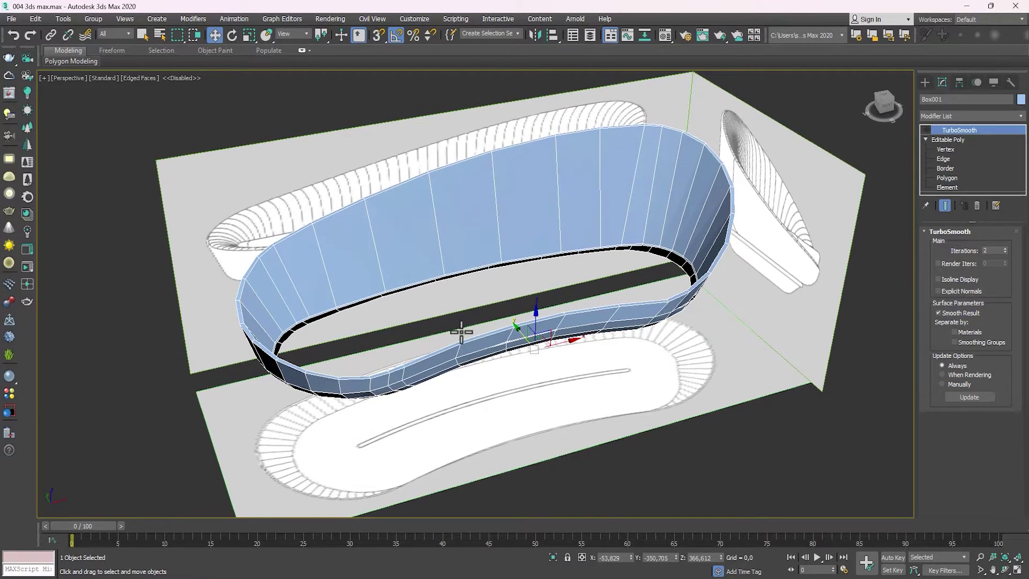
middle_click_drag(457, 258, 496, 231, "alt")
middle_click_drag(581, 213, 514, 230, "alt")
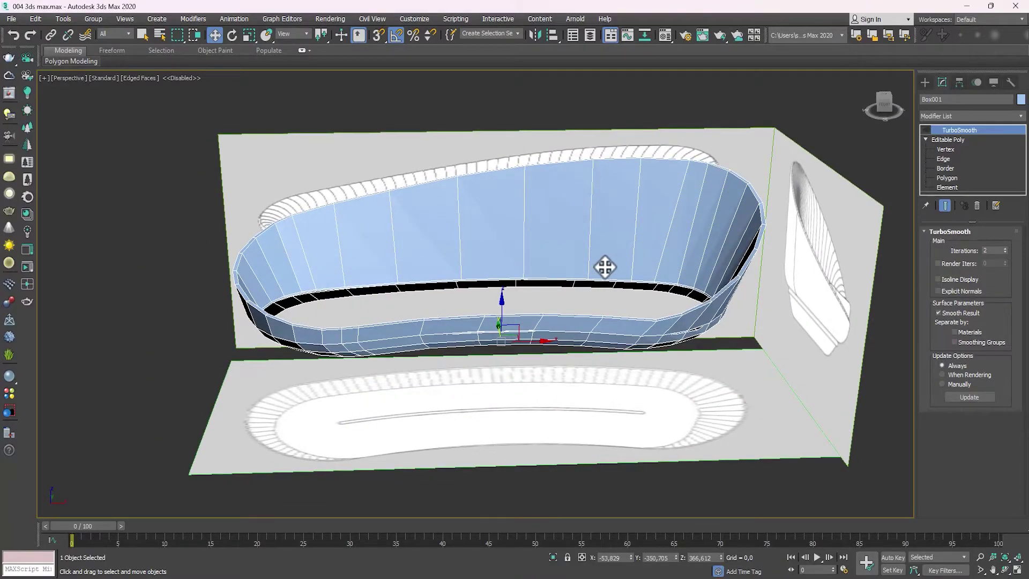
middle_click_drag(605, 267, 655, 246, "alt")
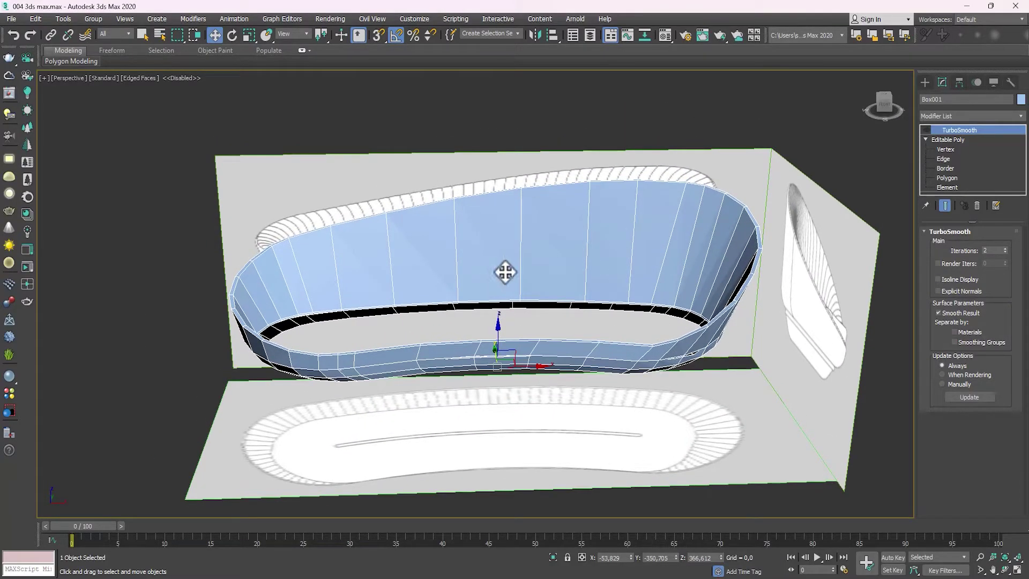
scroll(594, 250, "down", 4)
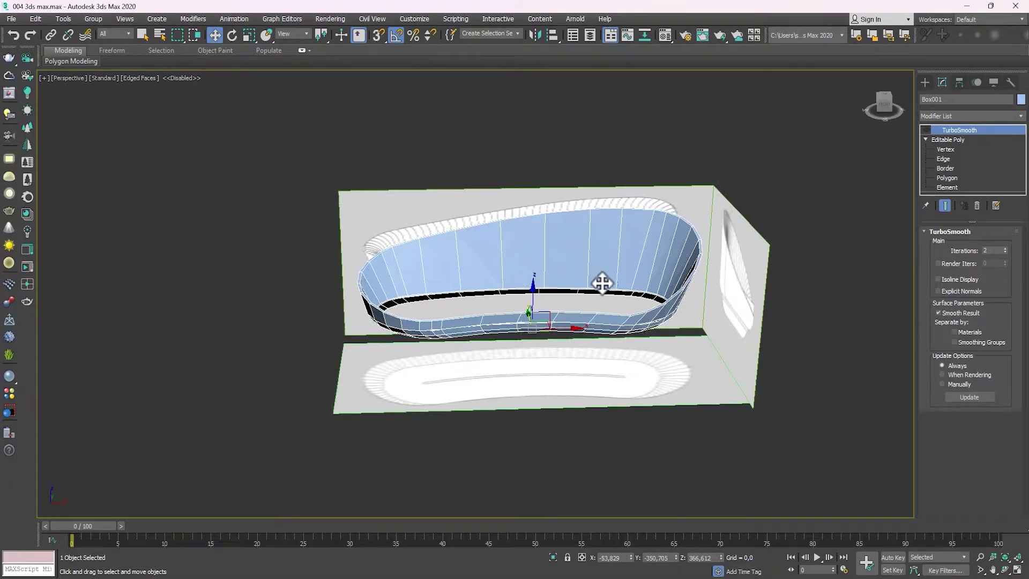
Clone the sofa shell as an independent copy and place it well clear of the blueprint planes.
middle_click_drag(602, 281, 428, 328)
left_click_drag(423, 322, 988, 314, "shift")
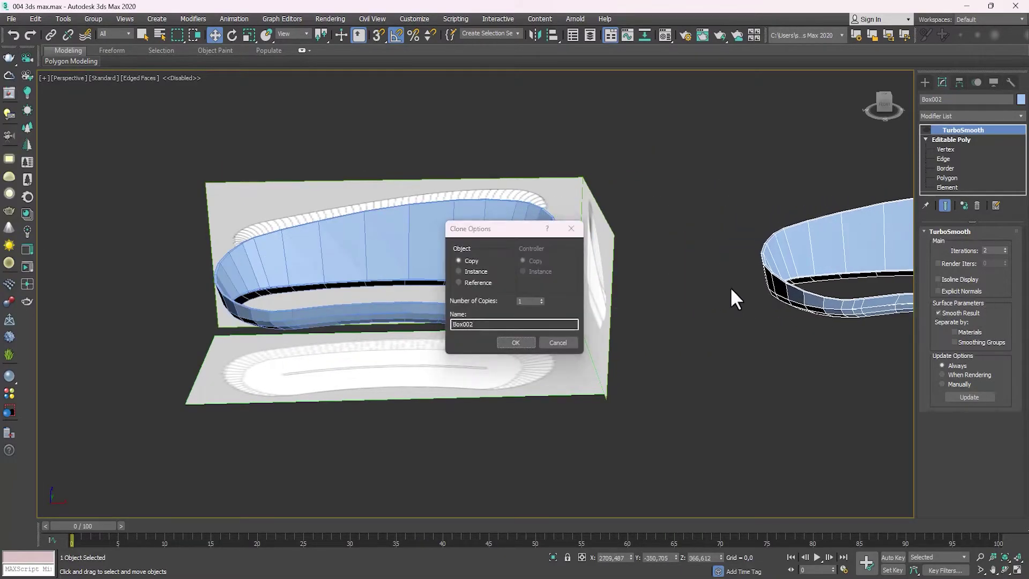
left_click(505, 344)
middle_click_drag(659, 294, 408, 355)
mouse_move(408, 354)
middle_mouse_down("alt")
mouse_move(489, 349)
mouse_move(809, 271)
middle_mouse_up("alt")
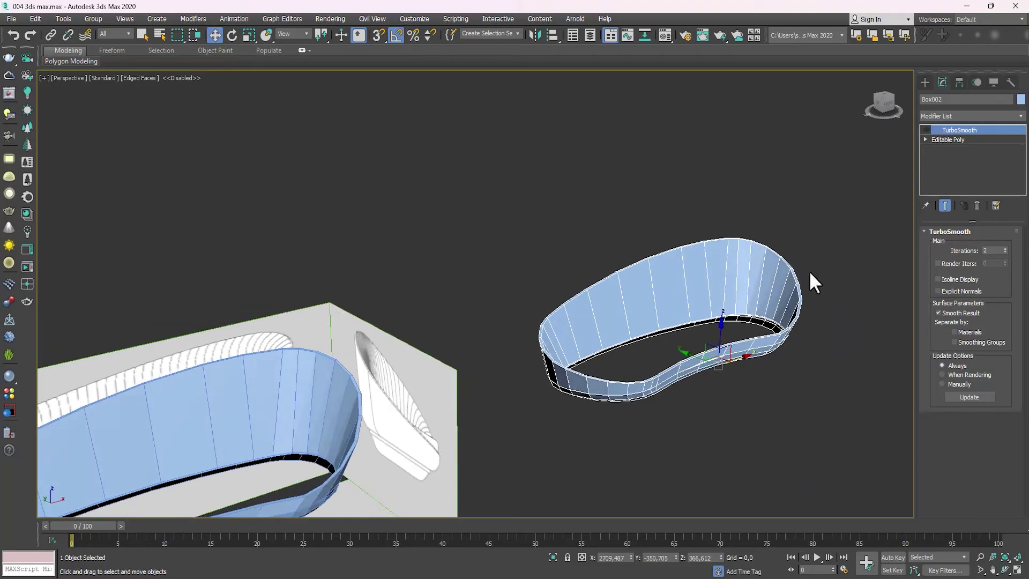
middle_click_drag(608, 392, 680, 338)
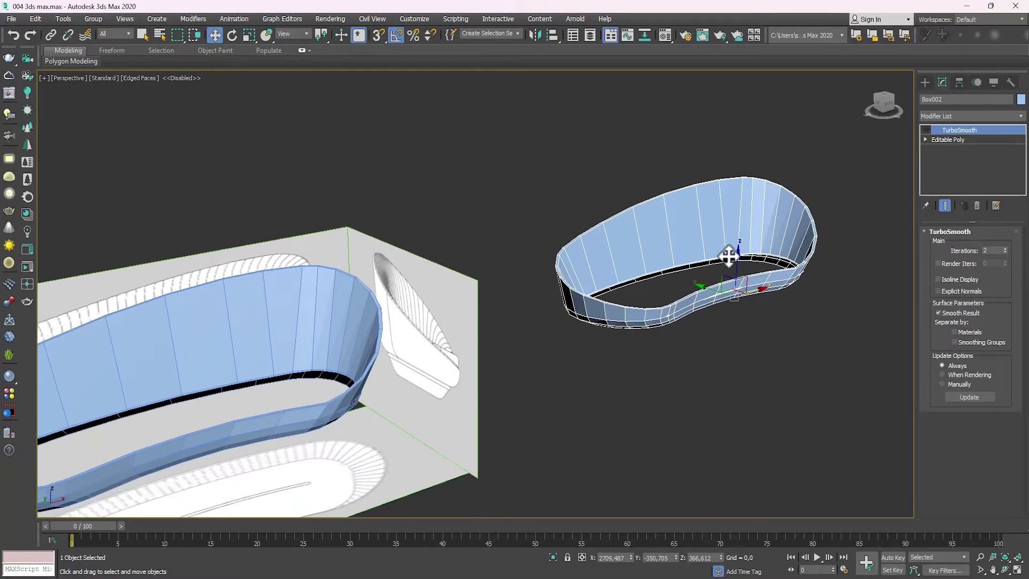
middle_click_drag(646, 276, 643, 299)
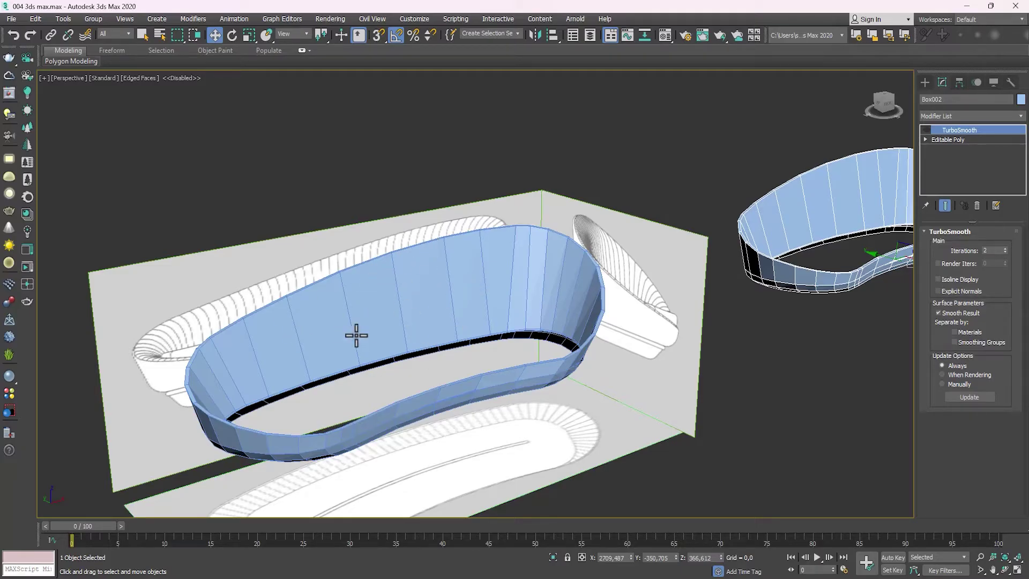
Select the full loop of inner wall polygons on the original sofa shell between the blueprint planes.
scroll(335, 349, "up", 4)
scroll(406, 362, "down", 2)
middle_click_drag(407, 360, 356, 340)
scroll(327, 303, "up", 3)
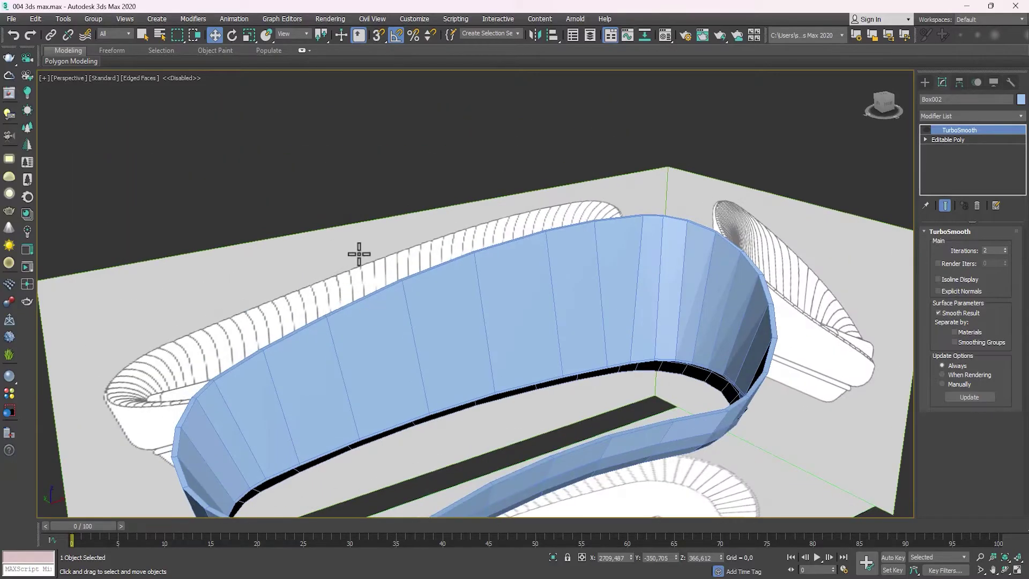
scroll(380, 328, "down", 3)
middle_click_drag(364, 388, 424, 321)
left_click(425, 289)
middle_click_drag(374, 343, 374, 325)
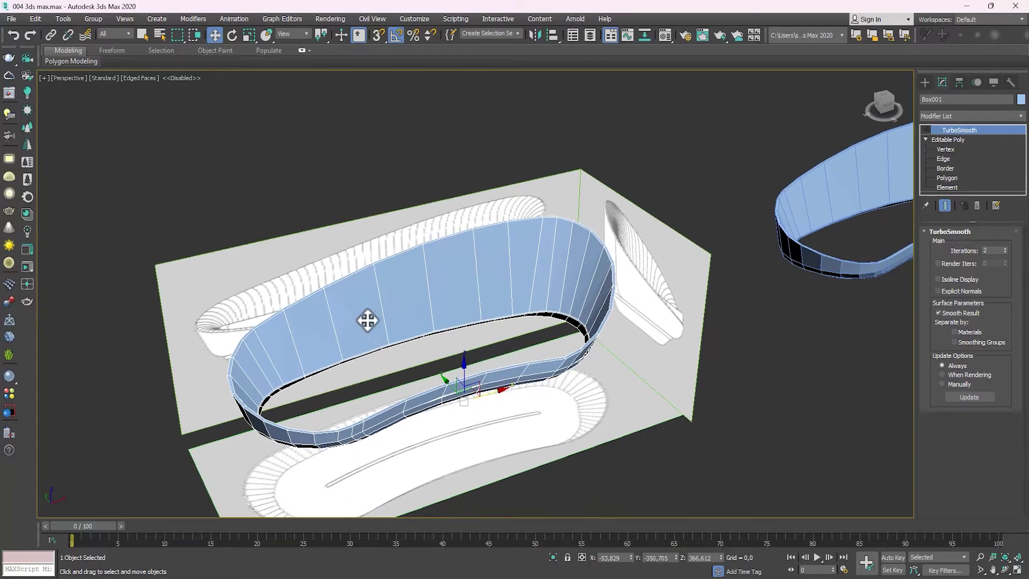
left_click(948, 178)
middle_click_drag(413, 273, 361, 264, "alt")
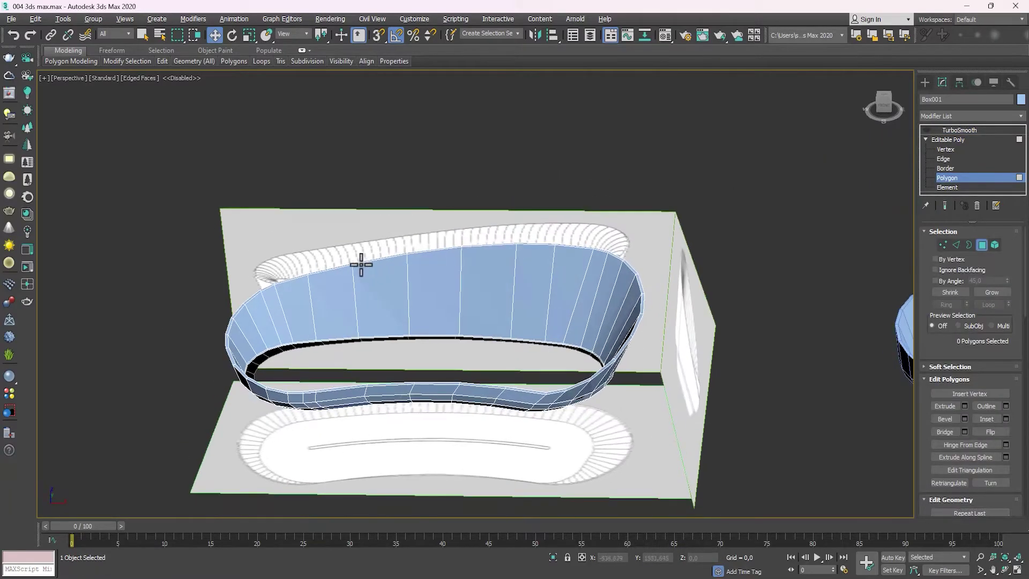
scroll(335, 324, "up", 2)
left_click(385, 276)
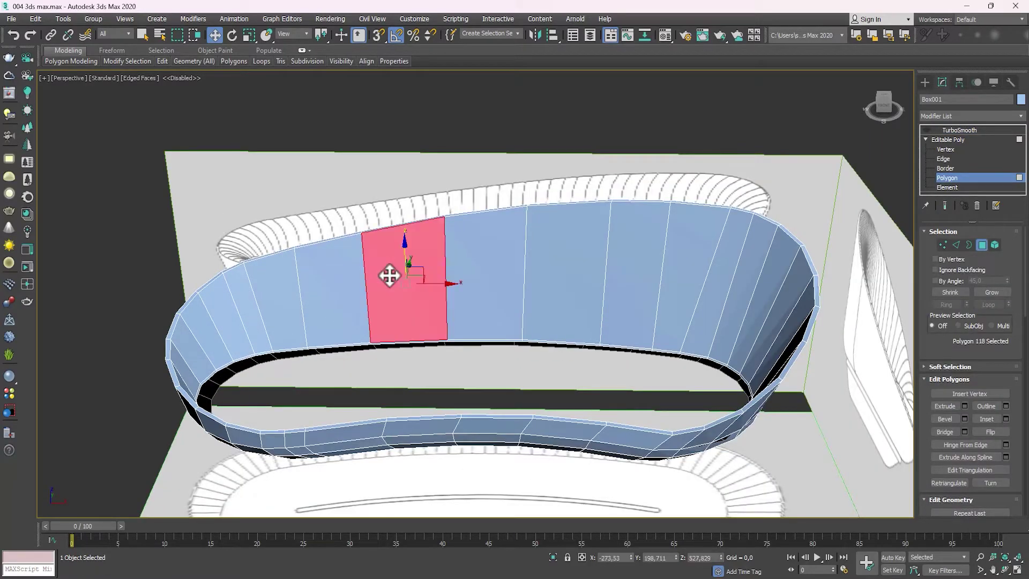
left_click(341, 295, "shift")
Inspect the inner wall's lower edge, select the narrow polygon loop beneath it, and clear the selection.
scroll(343, 370, "up", 4)
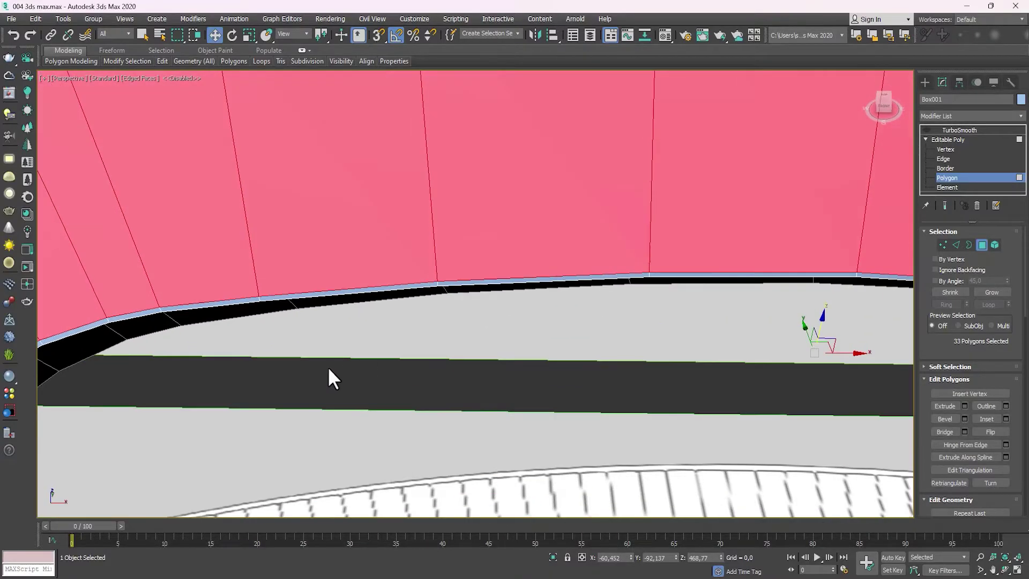
middle_click_drag(328, 376, 248, 260, "alt")
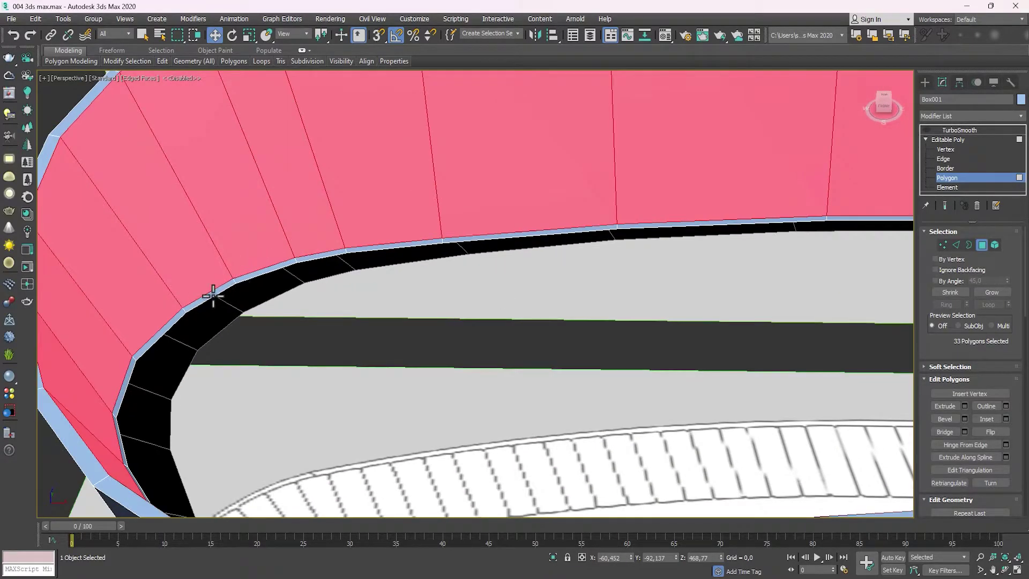
scroll(209, 295, "down", 3)
middle_click_drag(198, 295, 450, 351, "alt")
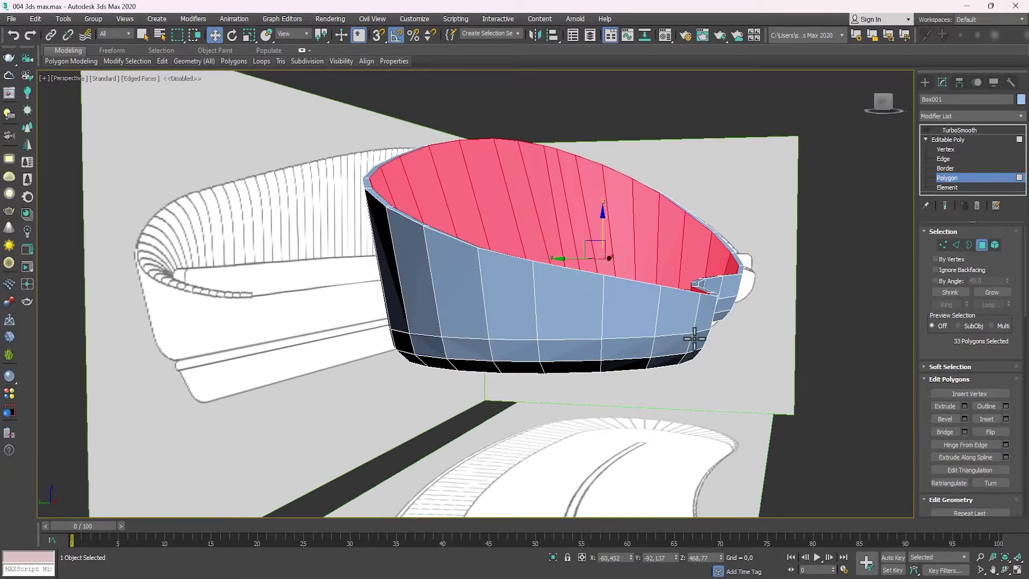
middle_click_drag(694, 337, 356, 271, "alt")
scroll(271, 271, "up", 4)
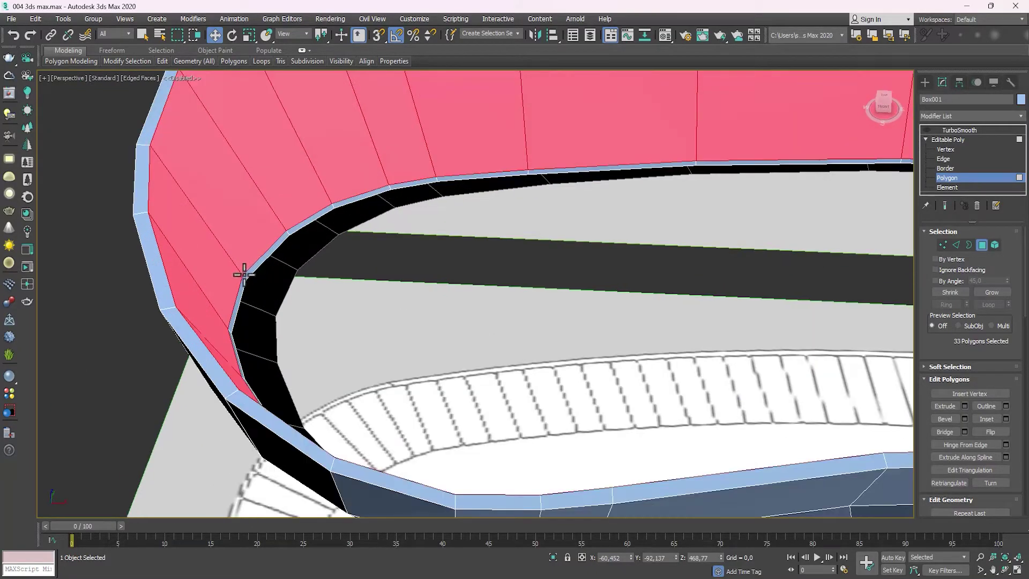
left_click(282, 238)
left_click(298, 223, "shift")
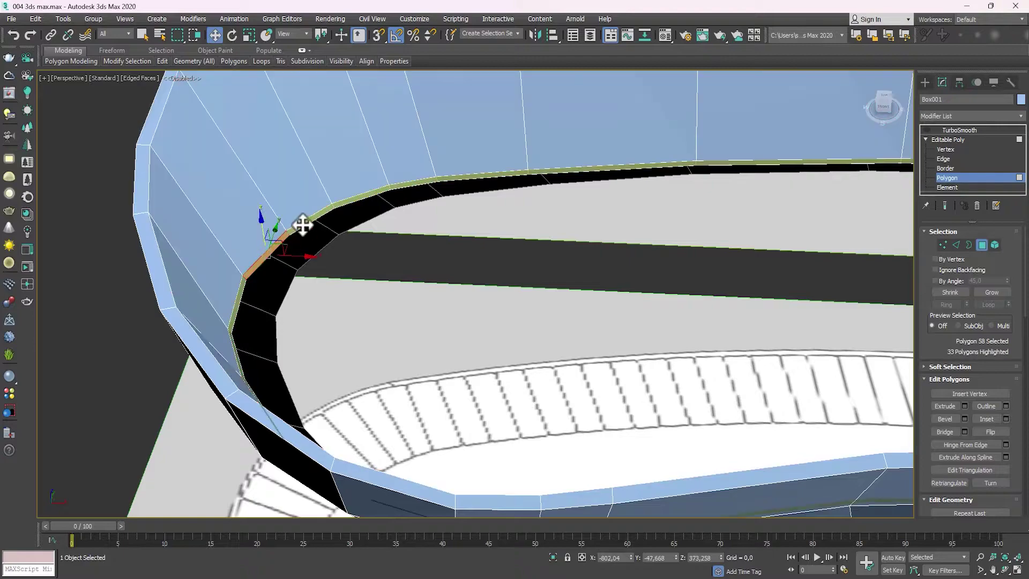
left_click(436, 257)
Reselect the full loop of tall polygons running around the inner wall of the sofa shell.
scroll(428, 258, "down", 5)
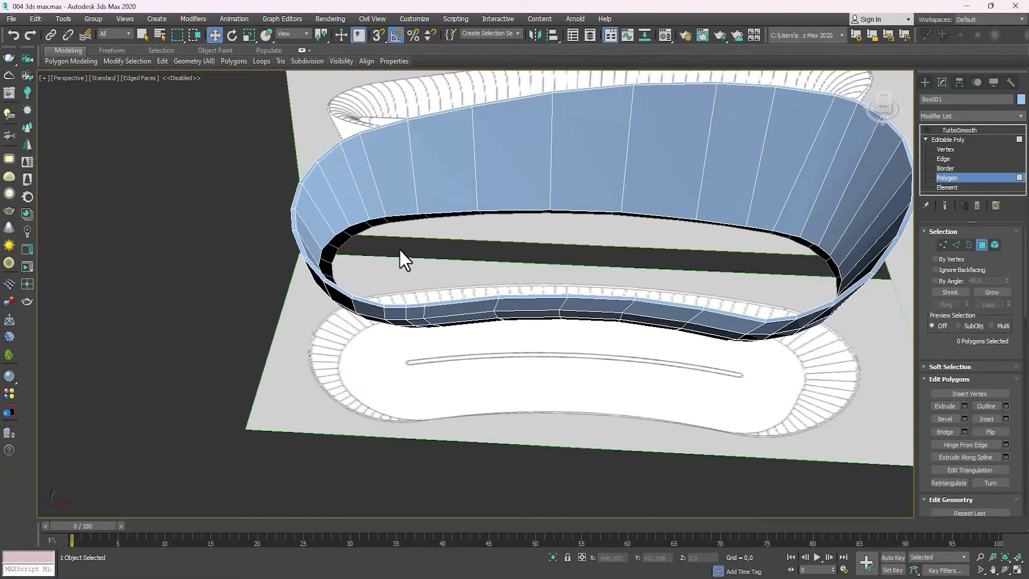
middle_click_drag(400, 257, 501, 248, "alt")
scroll(522, 243, "down", 3)
middle_click_drag(562, 257, 399, 268, "alt")
scroll(329, 282, "up", 4)
scroll(462, 262, "down", 4)
middle_click_drag(461, 261, 383, 259)
scroll(379, 241, "up", 4)
left_click(318, 269)
middle_click_drag(322, 266, 359, 264, "alt")
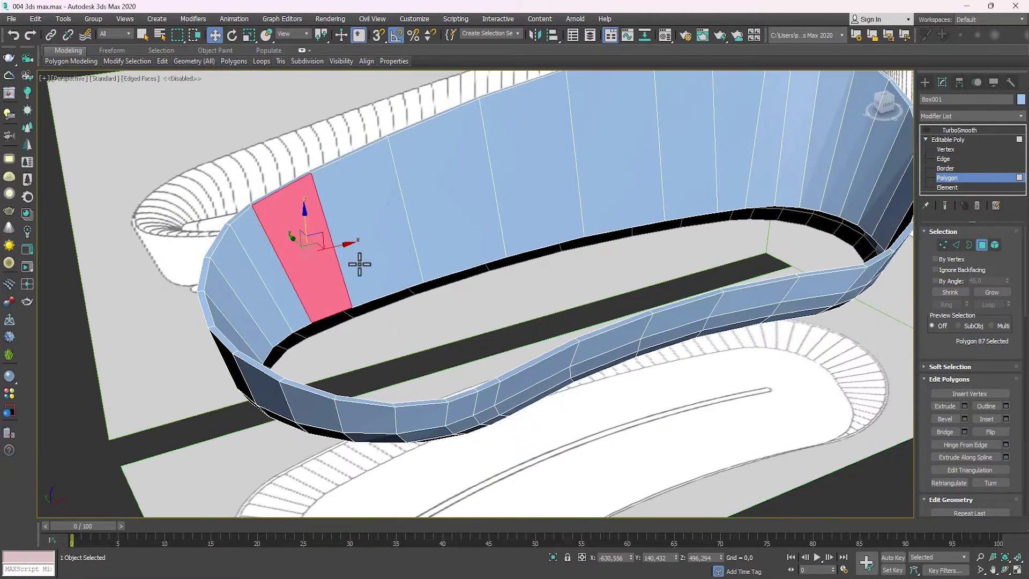
left_click(395, 237, "shift")
Switch to a see-through top view and deselect the inner polygons at the left end of the front edge.
scroll(531, 241, "down", 5)
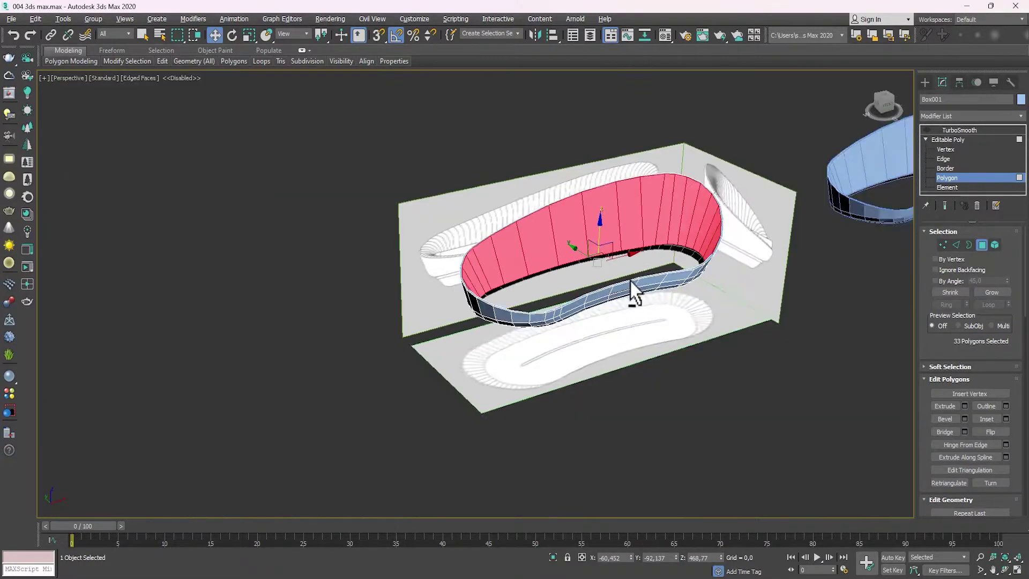
middle_click_drag(635, 292, 561, 374, "alt")
key("t")
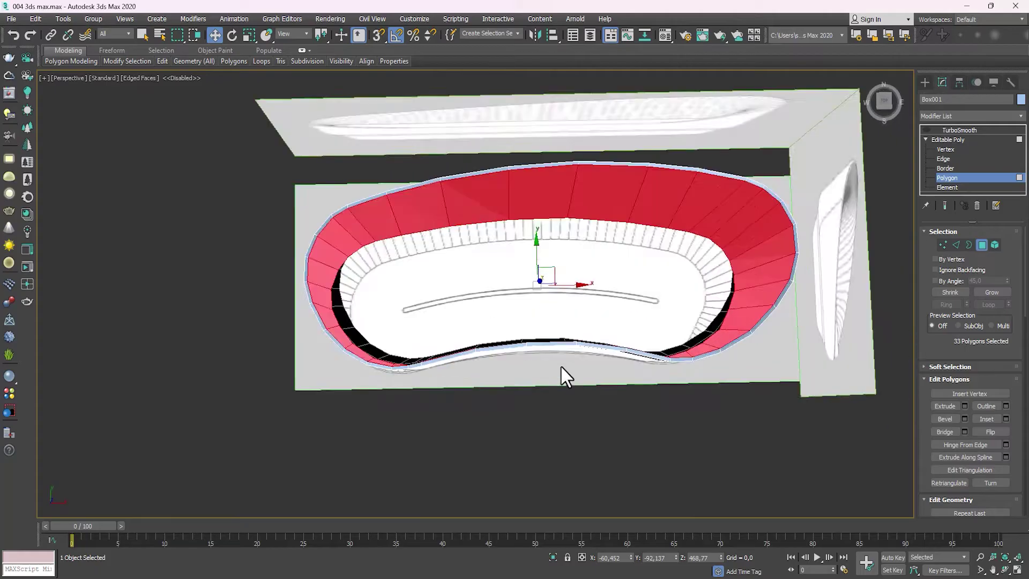
key("alt+x")
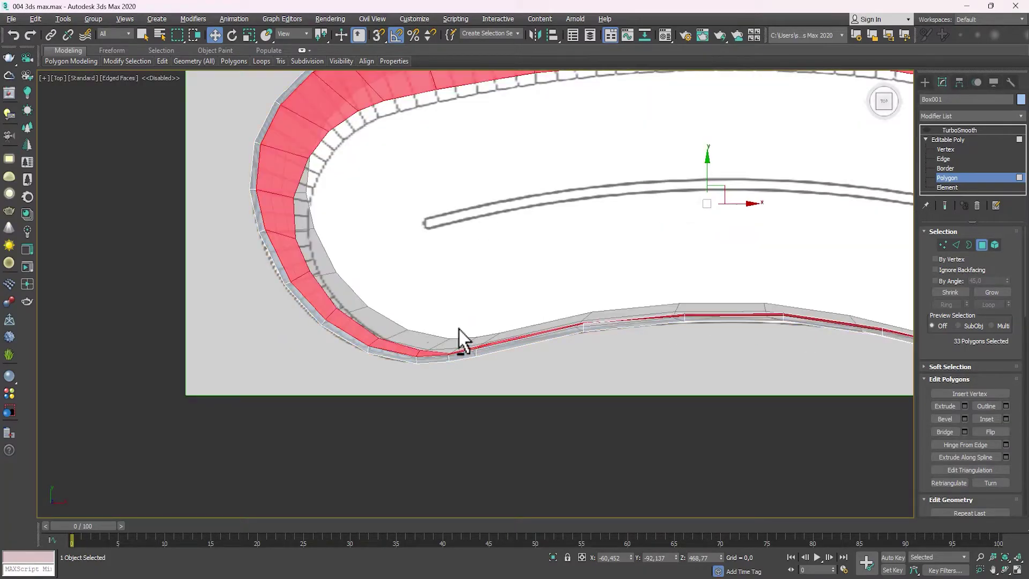
middle_click_drag(413, 336, 406, 349)
scroll(441, 376, "up", 5)
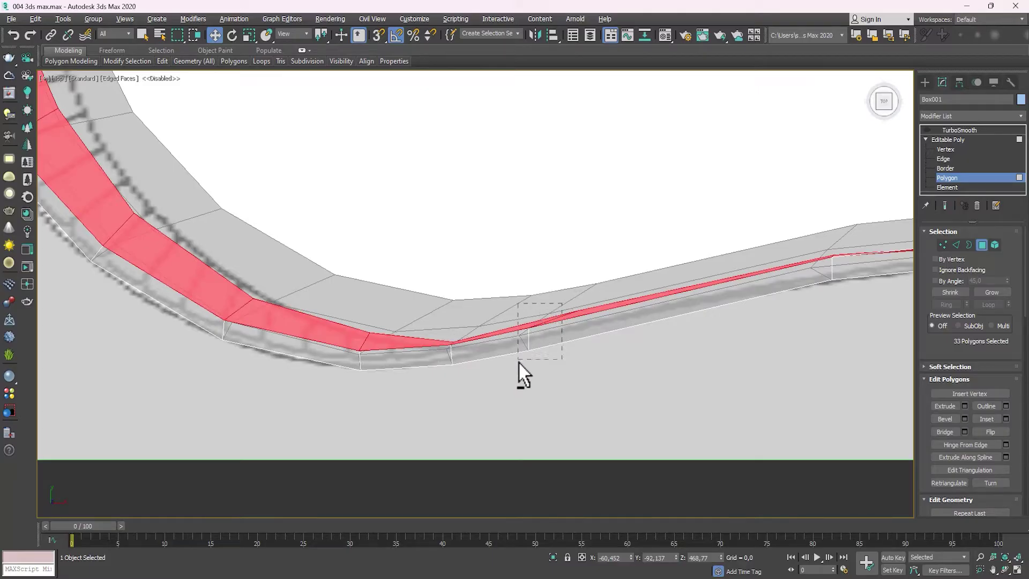
left_click_drag(519, 363, 518, 360, "alt")
Deselect the remaining inner polygons along the front edge, keeping only the backrest and side curves selected.
middle_click_drag(408, 351, 499, 354)
middle_click_drag(223, 205, 348, 352)
middle_click_drag(239, 156, 275, 289)
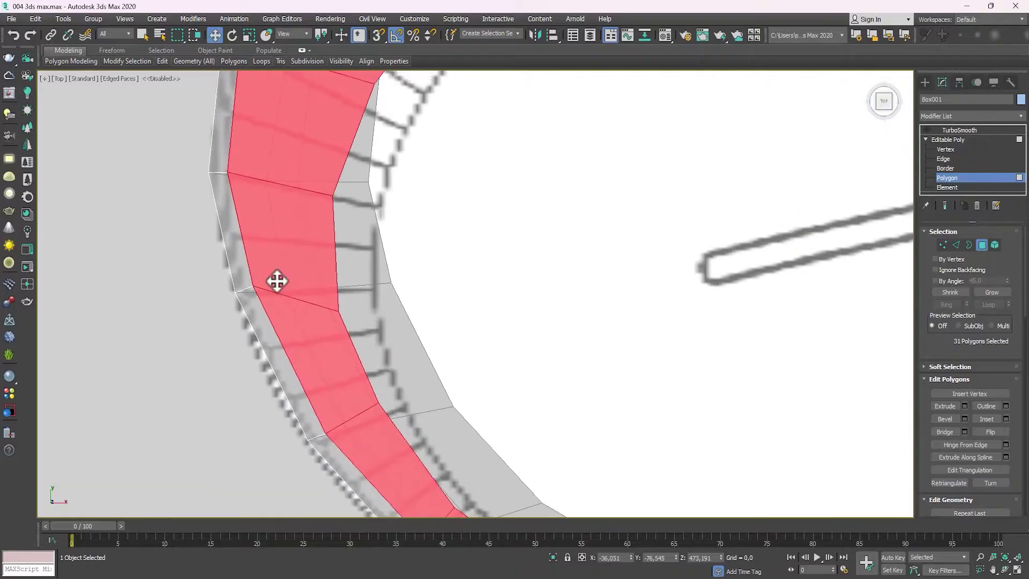
middle_click_drag(345, 92, 326, 220)
scroll(450, 134, "down", 2)
middle_click_drag(438, 132, 361, 219)
scroll(633, 133, "down", 8)
middle_click_drag(646, 196, 520, 228)
scroll(706, 320, "up", 4)
middle_click_drag(735, 260, 730, 274)
scroll(818, 279, "up", 4)
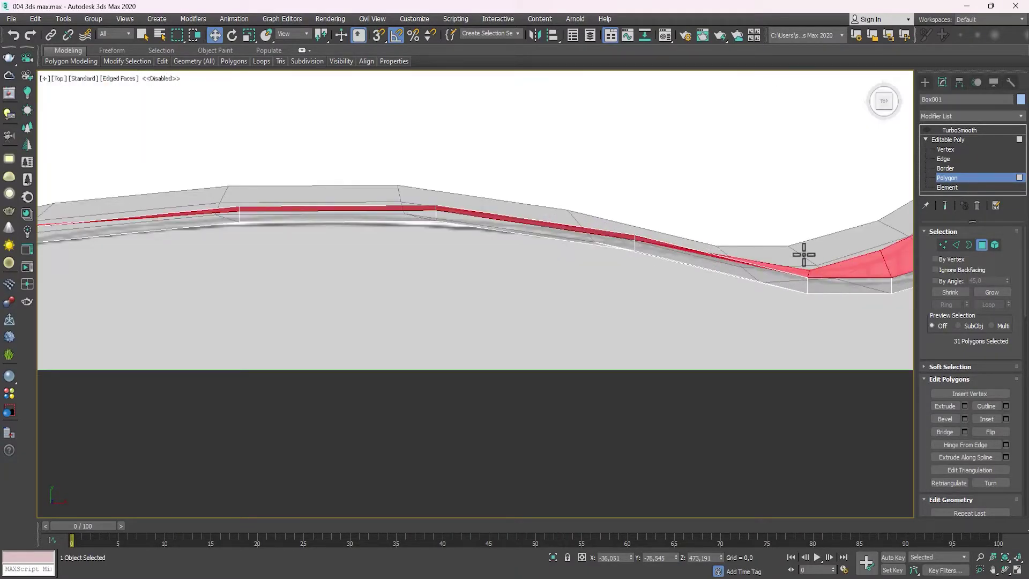
left_click_drag(775, 225, 680, 336, "alt")
scroll(633, 318, "down", 4)
middle_click_drag(593, 311, 627, 287)
left_click_drag(667, 188, 367, 296, "alt")
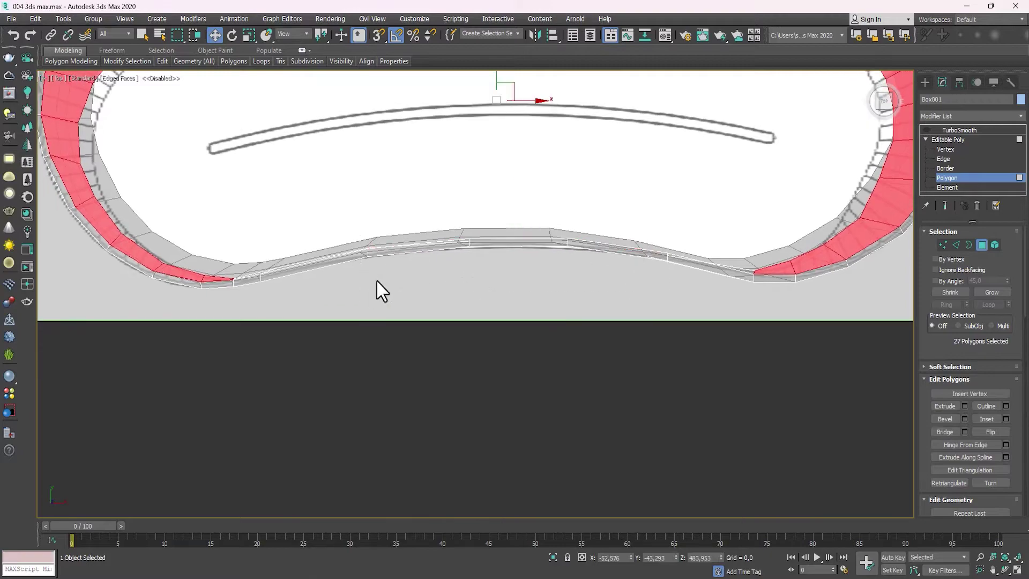
Leave polygon editing and delete the spare copy of the sofa shell beside the blueprint planes.
scroll(377, 281, "down", 6)
middle_click_drag(377, 280, 360, 202, "alt")
scroll(416, 218, "up", 4)
middle_click_drag(370, 202, 372, 295)
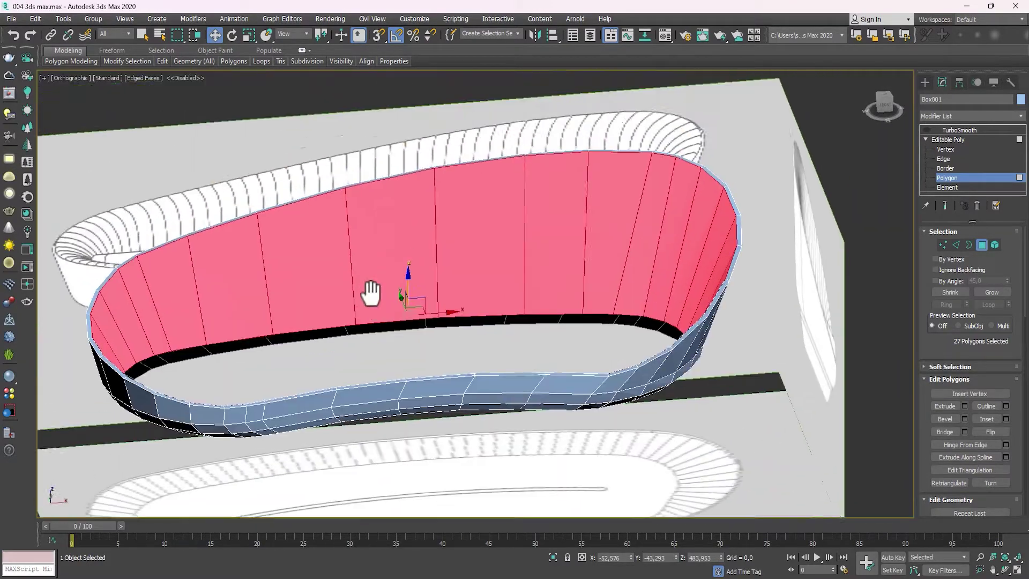
scroll(379, 279, "down", 5)
middle_click_drag(802, 266, 645, 268)
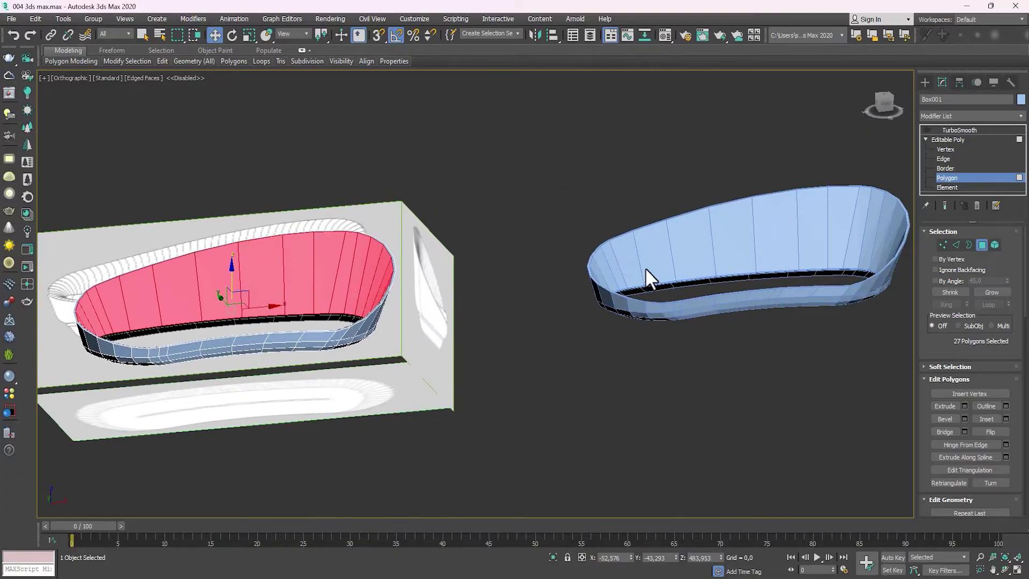
left_click(982, 245)
left_click(770, 229)
key("Delete")
middle_click_drag(527, 284, 609, 286)
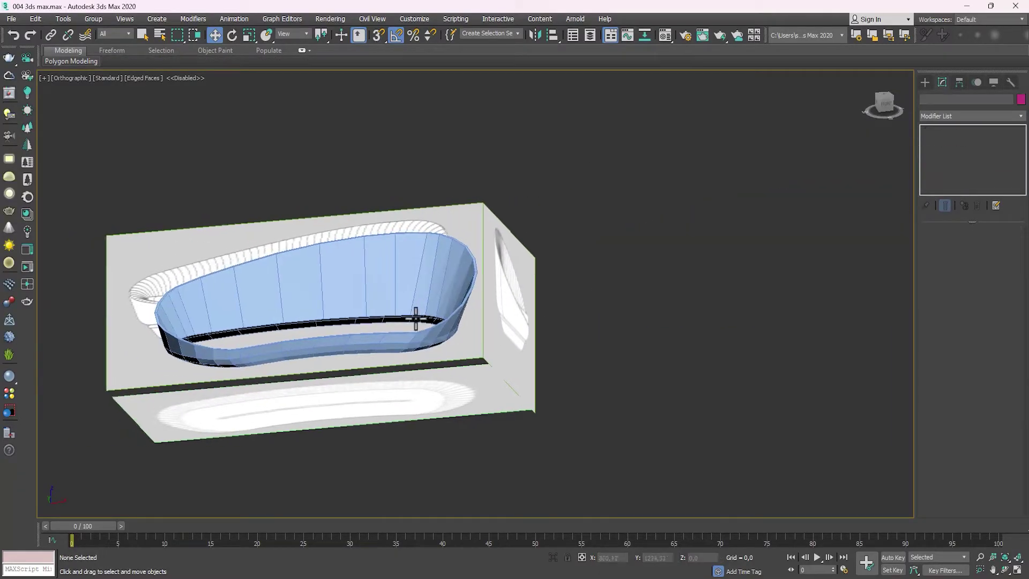
Scale-clone the original shell's selected backrest and side polygons slightly inward as a separate object.
left_click(416, 317)
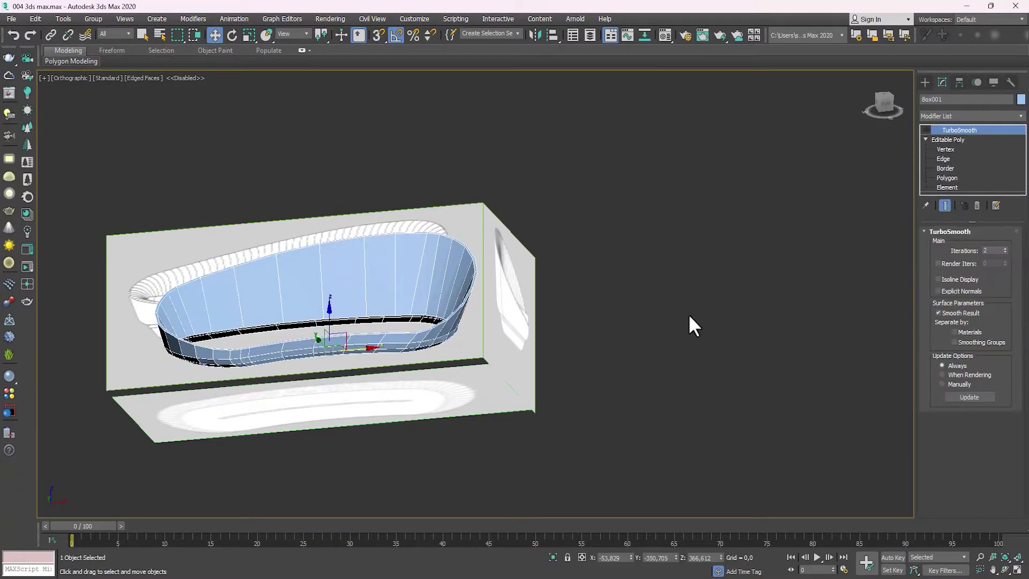
left_click(948, 177)
scroll(482, 345, "up", 5)
middle_click_drag(483, 345, 519, 294, "alt")
scroll(517, 298, "up", 3)
key("e")
key("r")
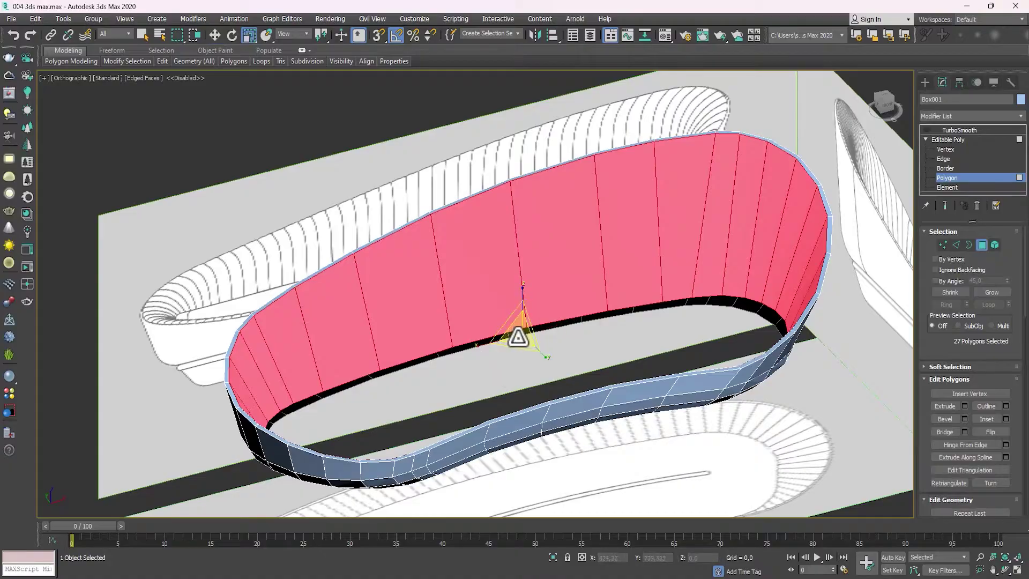
scroll(517, 322, "up", 5)
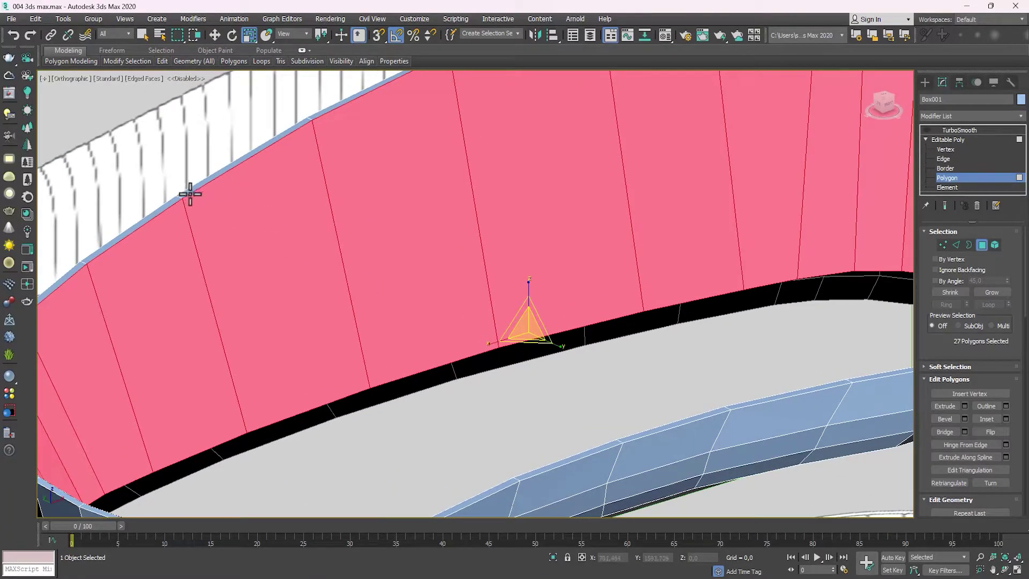
scroll(390, 230, "down", 5)
middle_click_drag(391, 230, 354, 212, "alt")
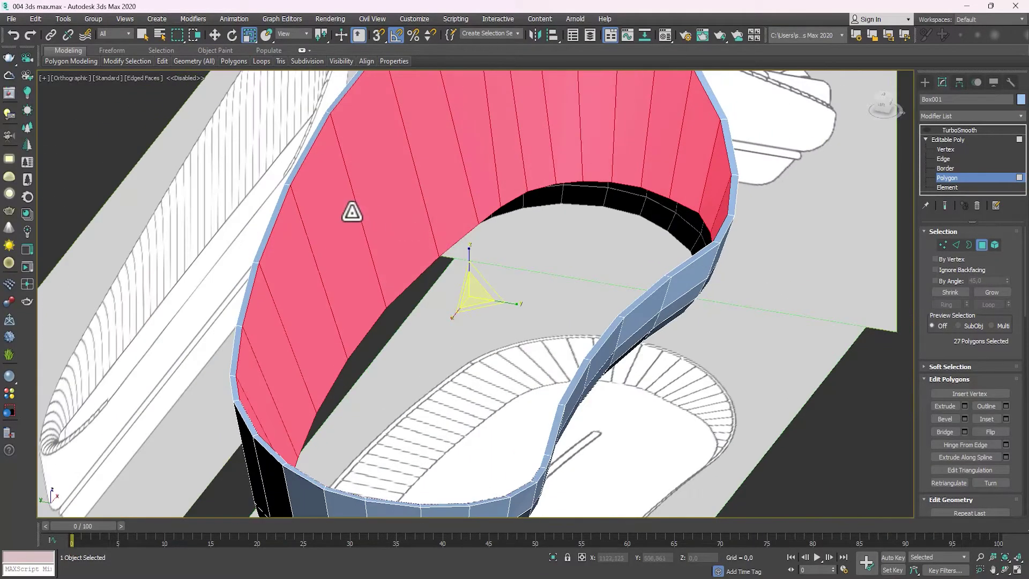
scroll(497, 293, "down", 3)
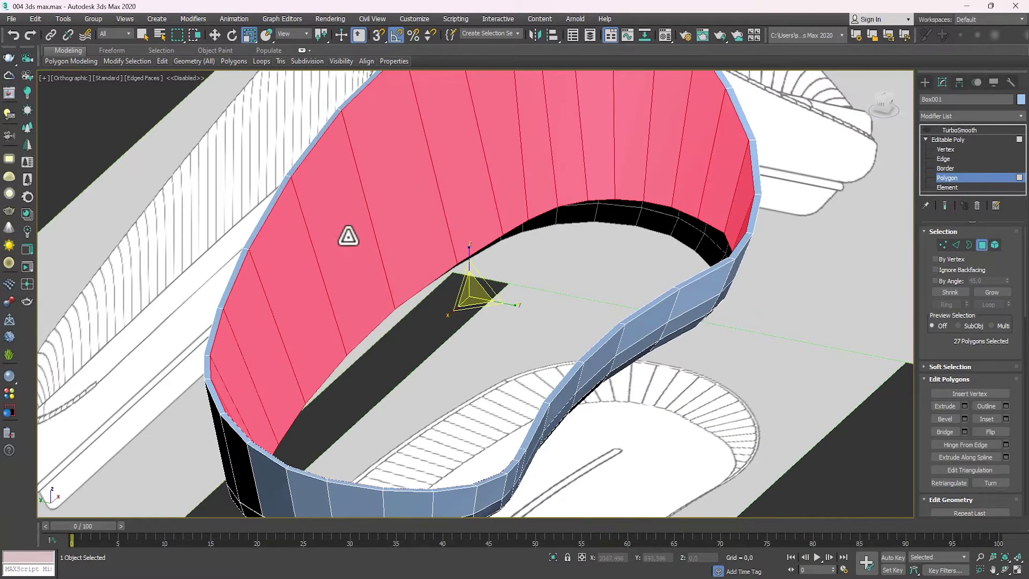
scroll(395, 218, "up", 5)
middle_click_drag(393, 216, 481, 216)
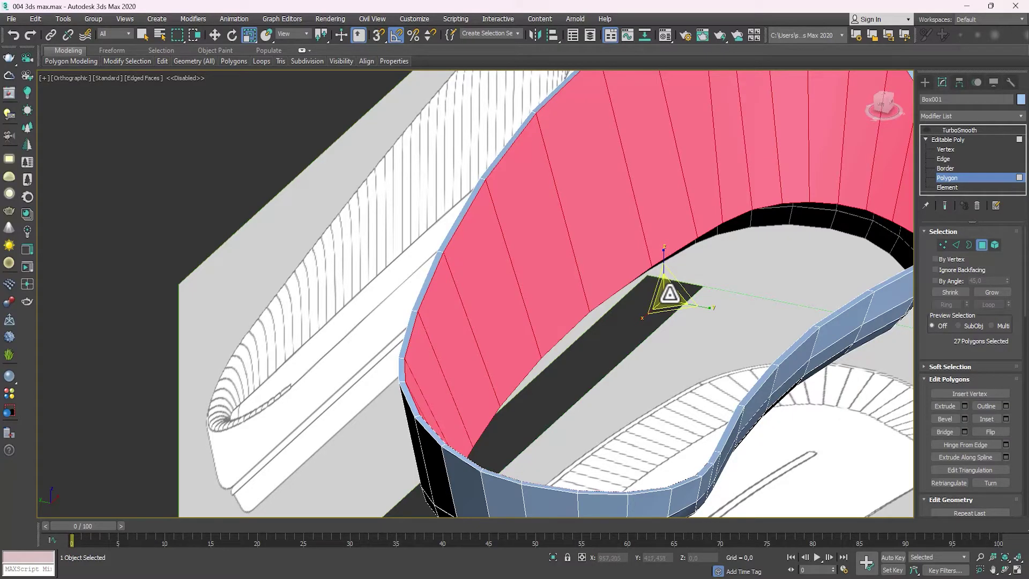
left_click_drag(670, 294, 665, 294)
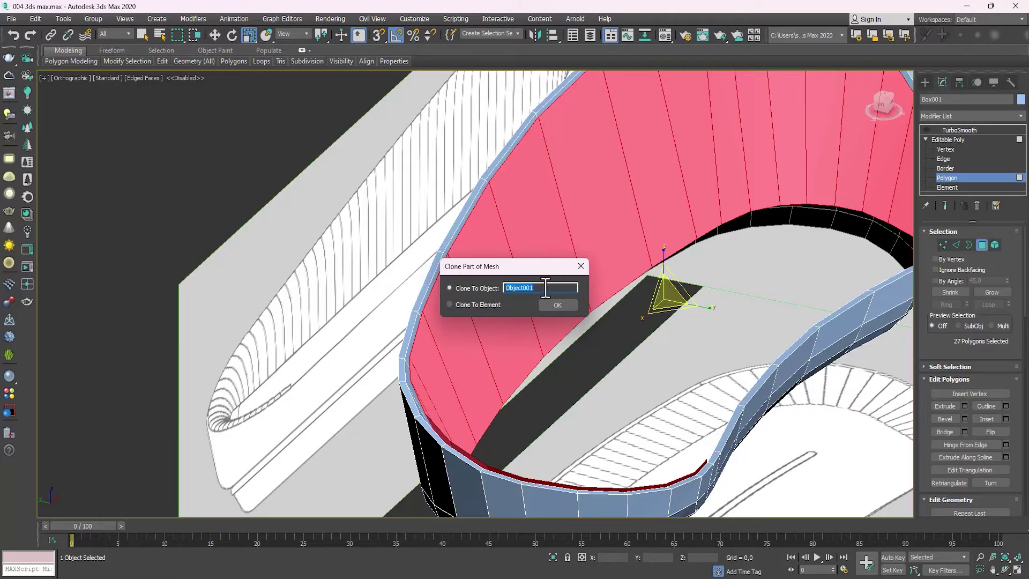
left_click(565, 307)
Leave polygon editing on the sofa shell and select the cloned inner backrest panel.
scroll(707, 228, "down", 4)
middle_click_drag(706, 227, 662, 219)
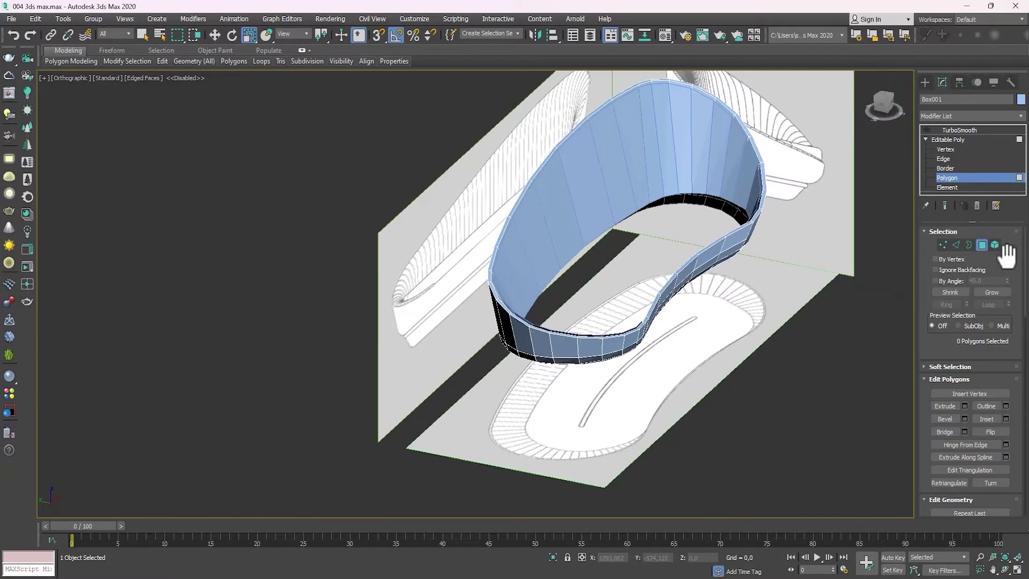
left_click(980, 245)
scroll(632, 184, "down", 4)
middle_click_drag(631, 184, 609, 202, "alt")
left_click(623, 193)
scroll(631, 190, "up", 4)
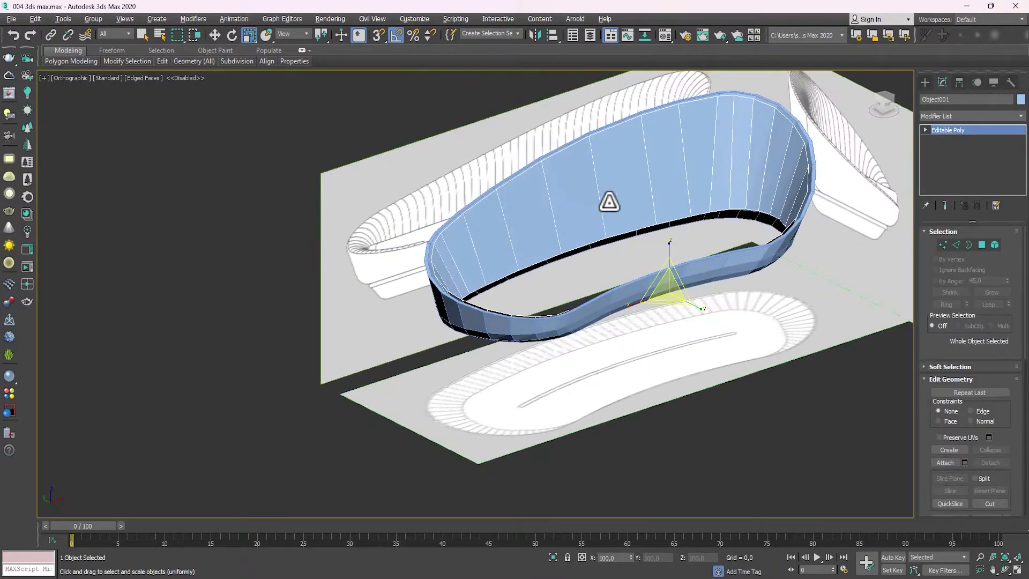
Add a TurboSmooth modifier to the inner backrest panel and switch off its display.
left_click(992, 115)
key("t")
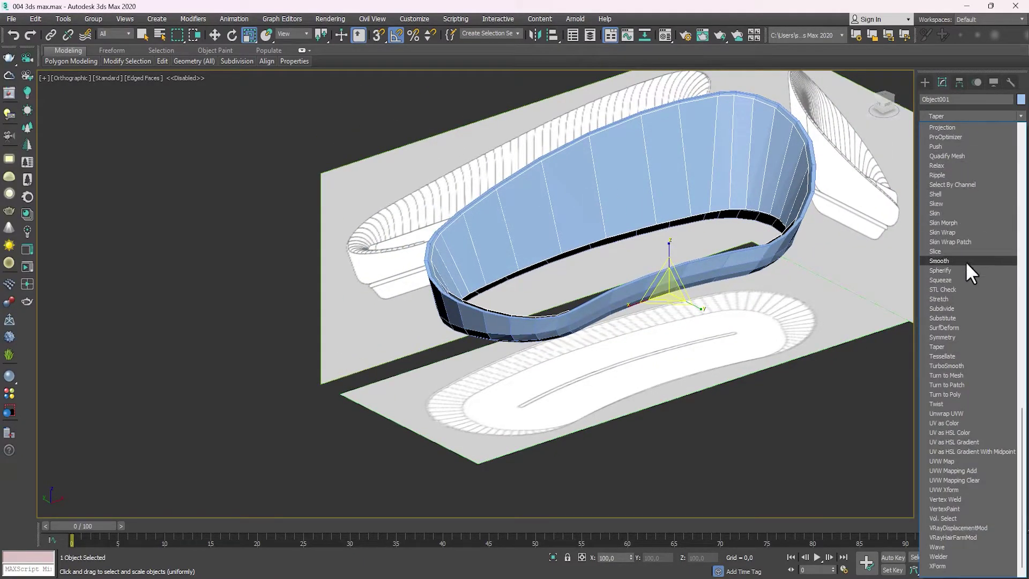
left_click(953, 365)
scroll(552, 133, "up", 2)
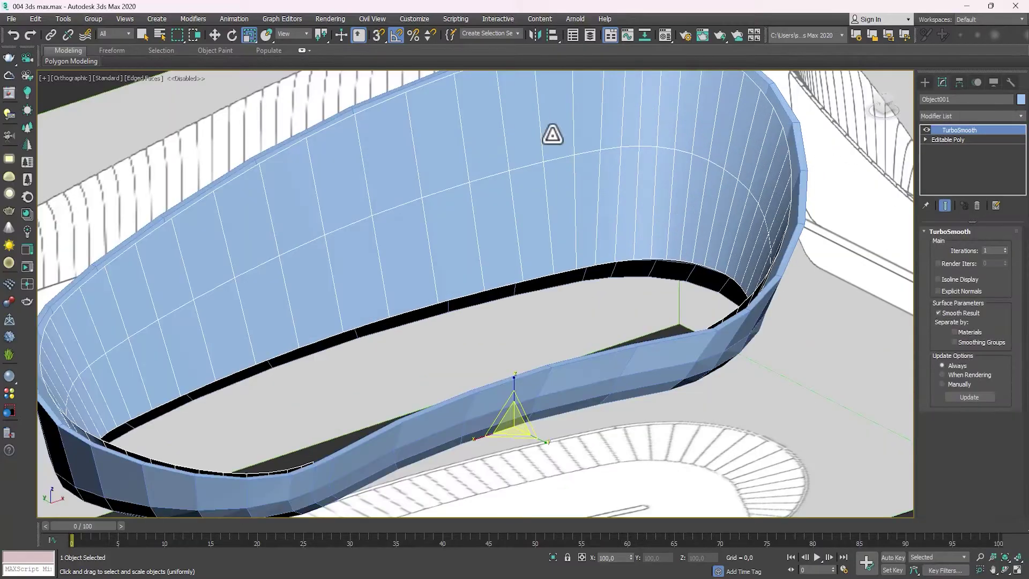
middle_click_drag(552, 133, 418, 190, "alt")
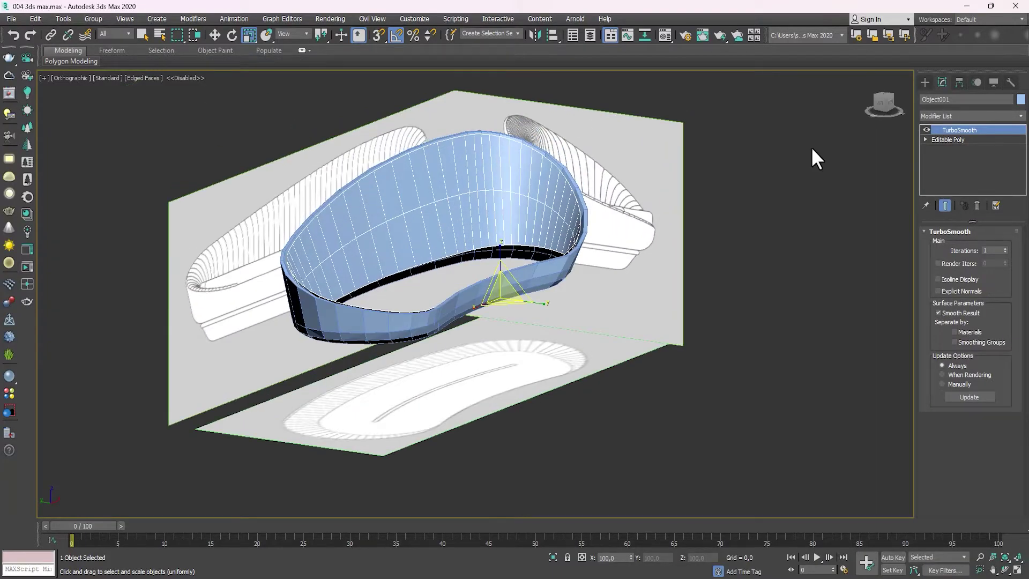
left_click(926, 130)
Examine the unsmoothed inner panel along the shell's rim and compare it with the tufted edge on the front blueprint.
scroll(212, 211, "up", 2)
middle_click_drag(211, 211, 285, 241, "alt")
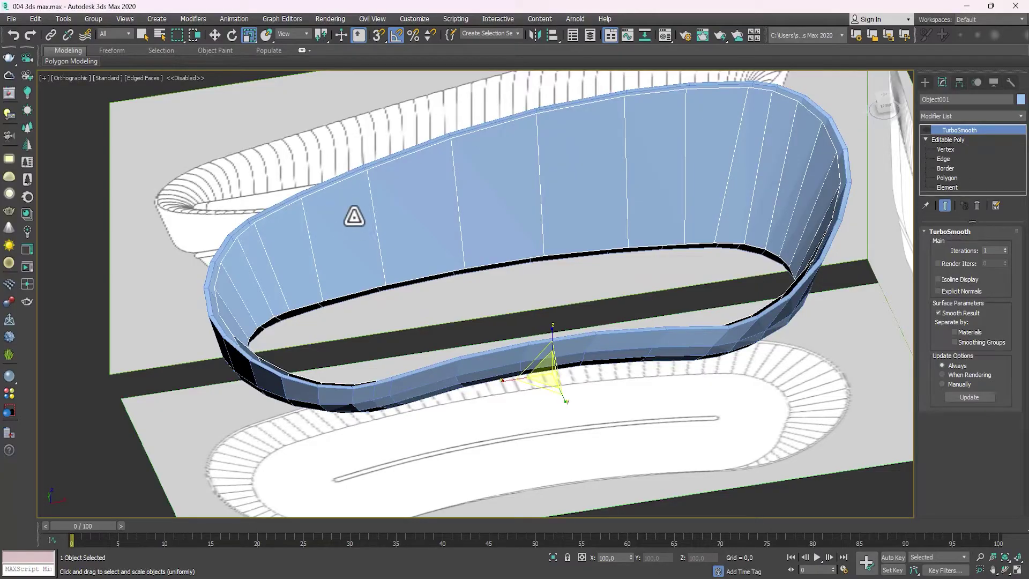
middle_click_drag(354, 217, 265, 221, "alt")
middle_click_drag(355, 171, 473, 283)
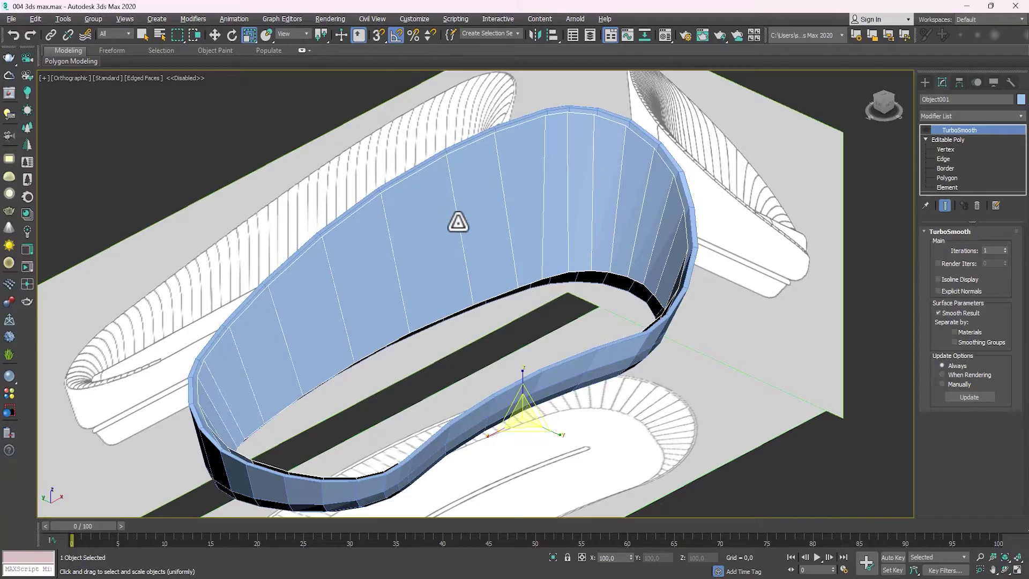
middle_click_drag(457, 222, 443, 221, "alt")
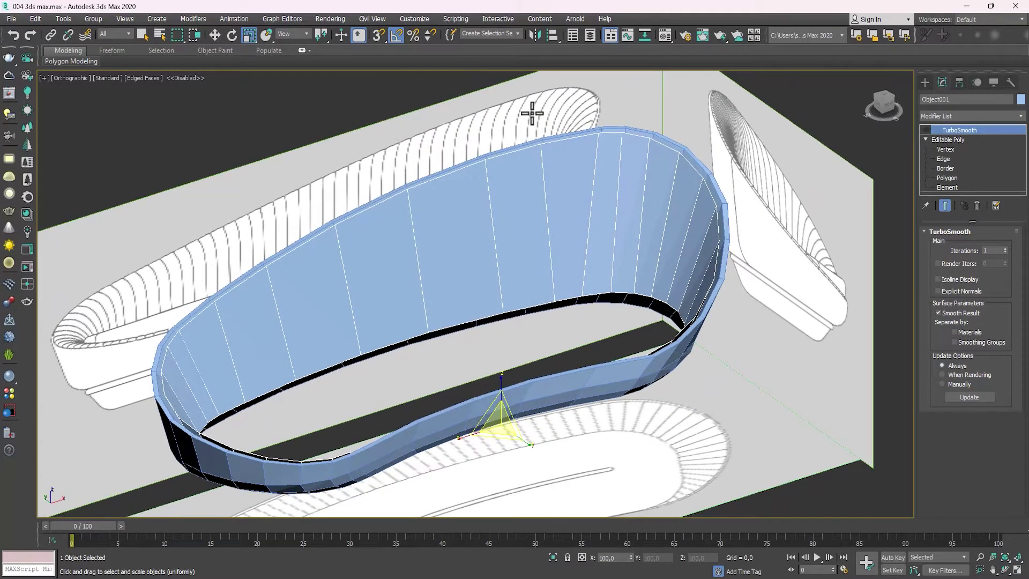
scroll(572, 236, "down", 4)
middle_click_drag(572, 236, 522, 287, "alt")
scroll(449, 298, "up", 4)
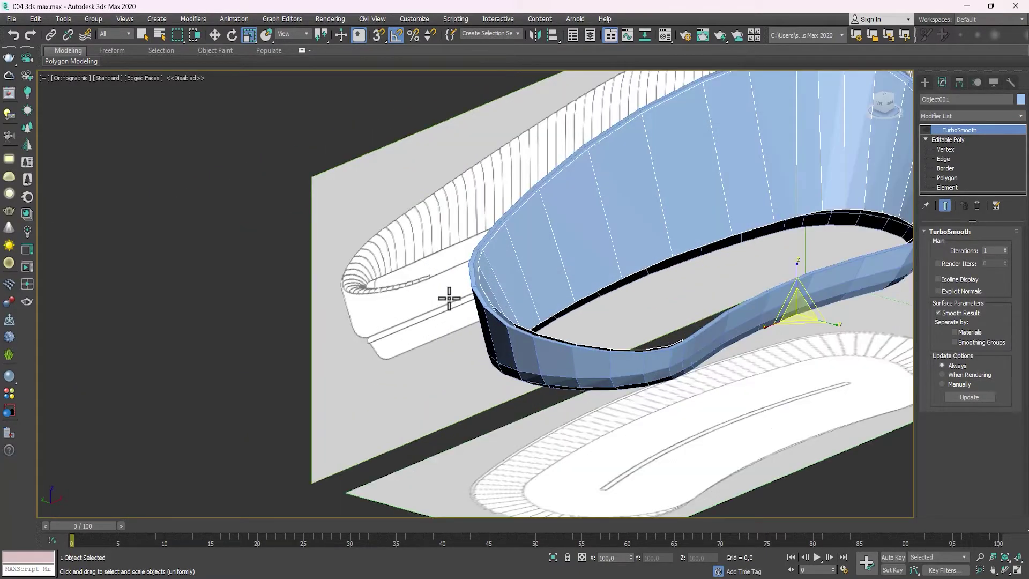
scroll(449, 298, "up", 2)
scroll(467, 296, "up", 2)
scroll(429, 311, "up", 2)
scroll(292, 232, "up", 2)
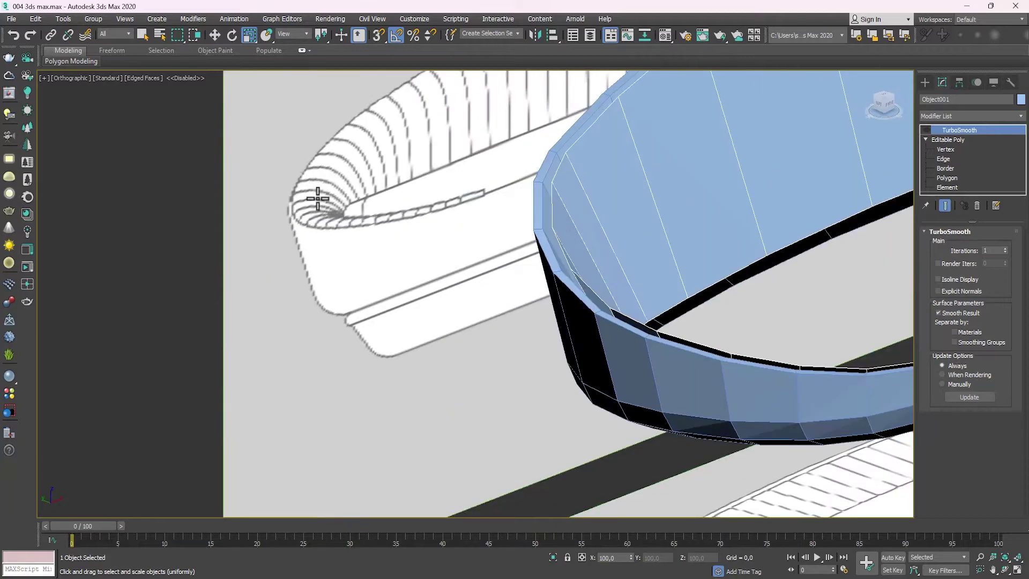
middle_click_drag(582, 247, 560, 261)
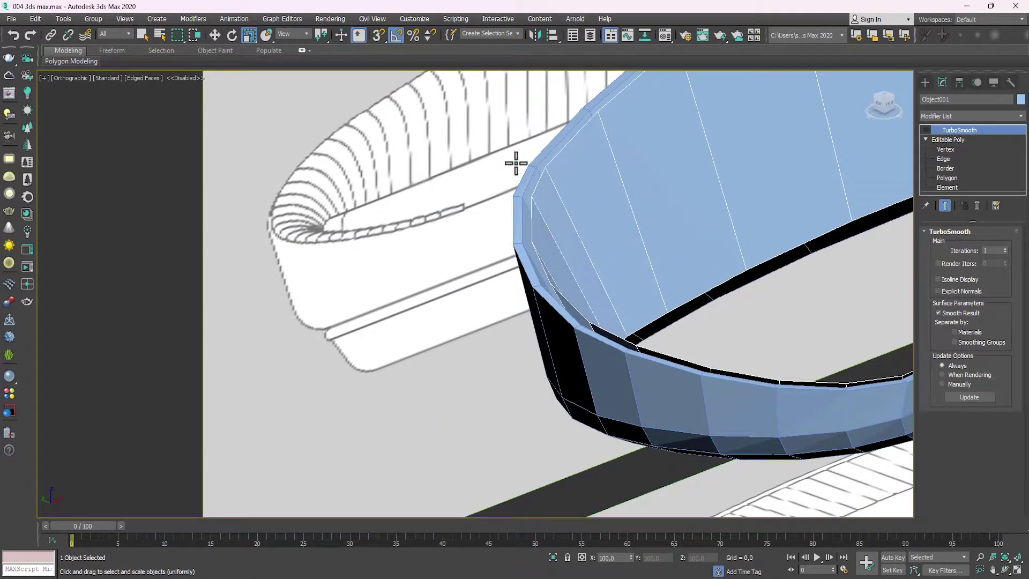
scroll(285, 226, "up", 2)
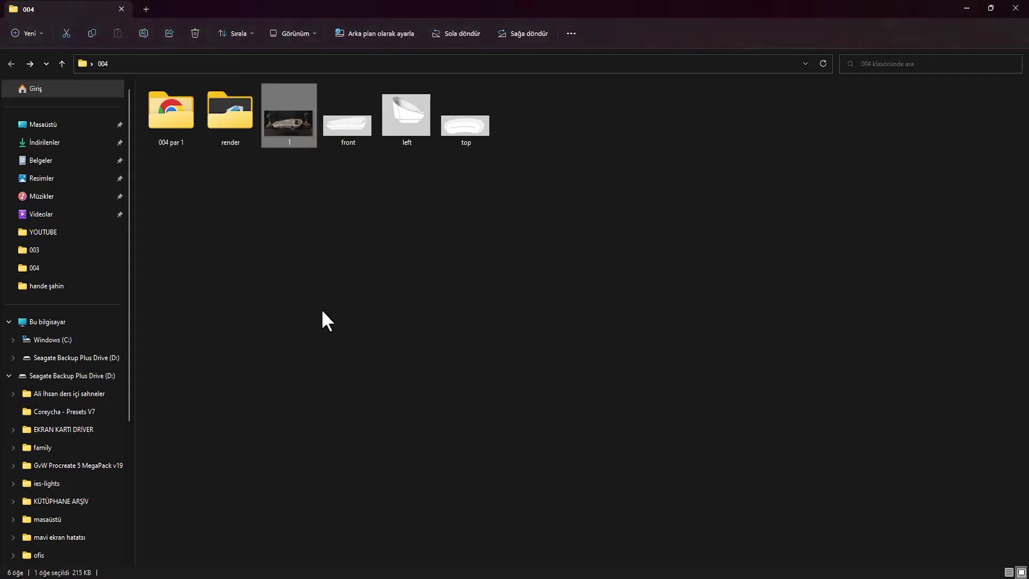
Review the sofa reference photo 1.jpg and compare its channel-tufted rim with the armrest end on the front blueprint.
double_click(298, 129)
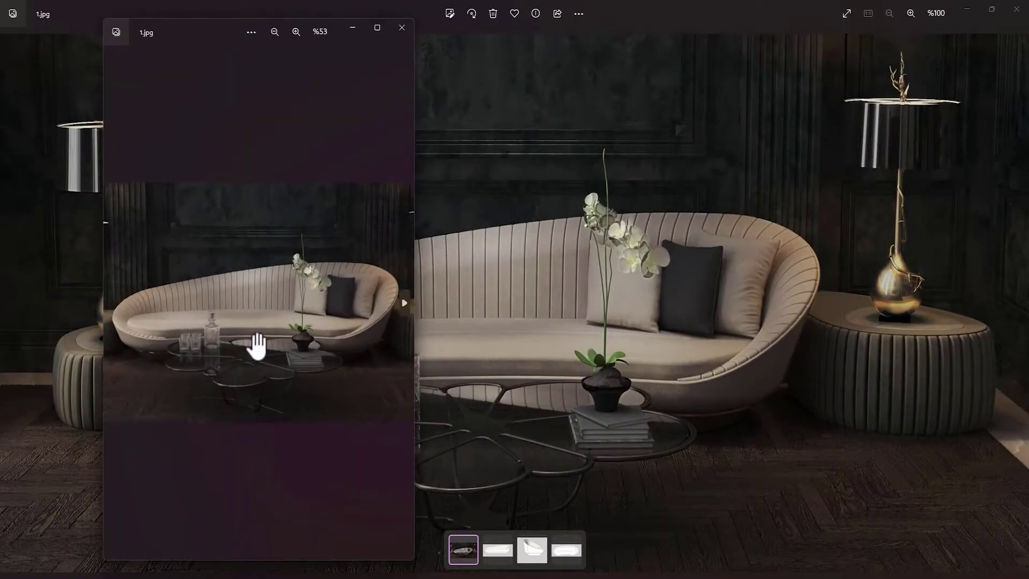
left_click(402, 28)
scroll(183, 395, "up", 2)
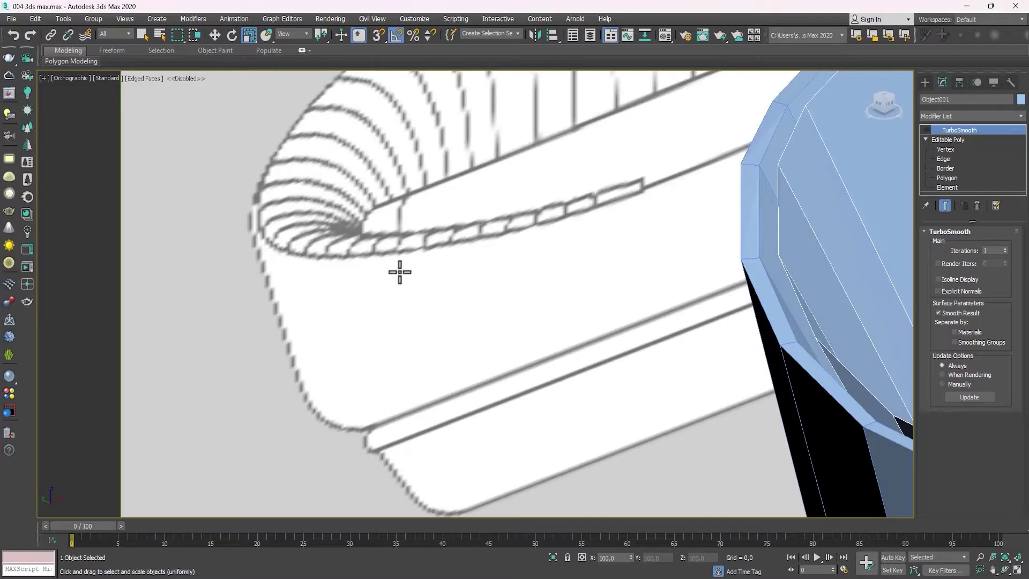
scroll(324, 248, "up", 2)
scroll(351, 251, "down", 2)
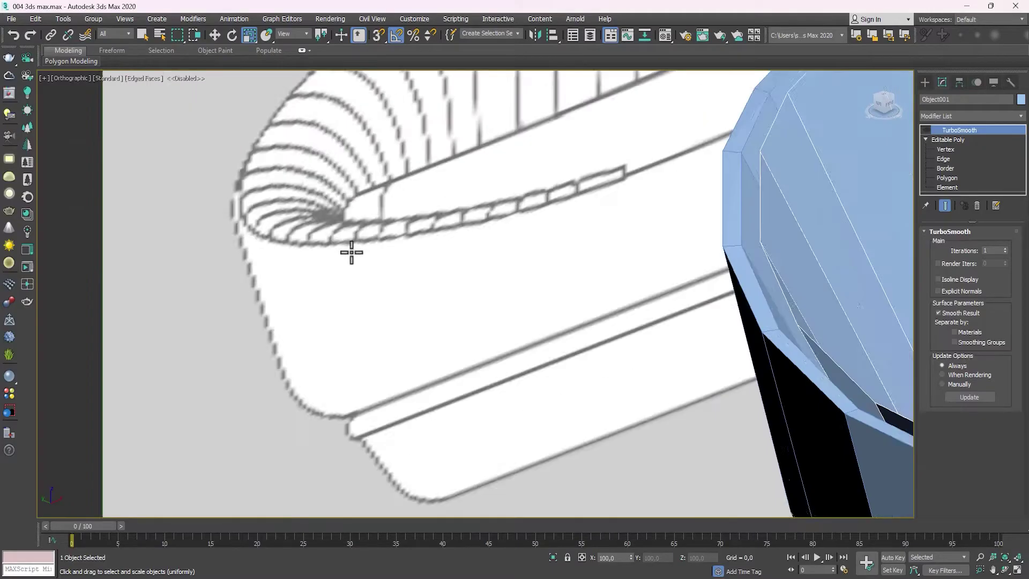
scroll(620, 250, "up", 3)
scroll(619, 250, "down", 3)
middle_click_drag(666, 257, 384, 222)
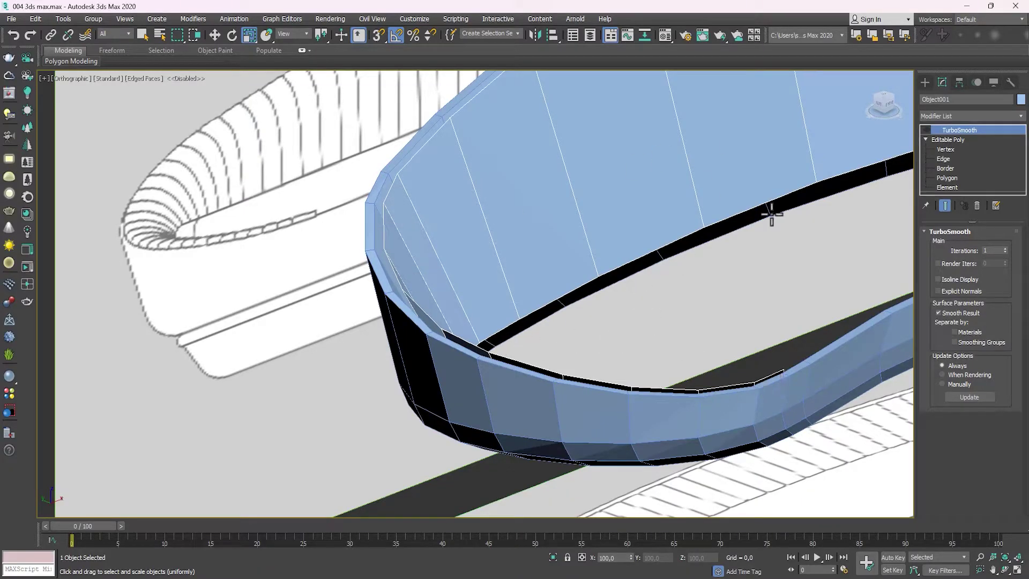
Enter edge editing on the inner panel and select the full edge loop along its upper rim.
scroll(340, 271, "down", 5)
middle_click_drag(427, 313, 510, 272, "alt")
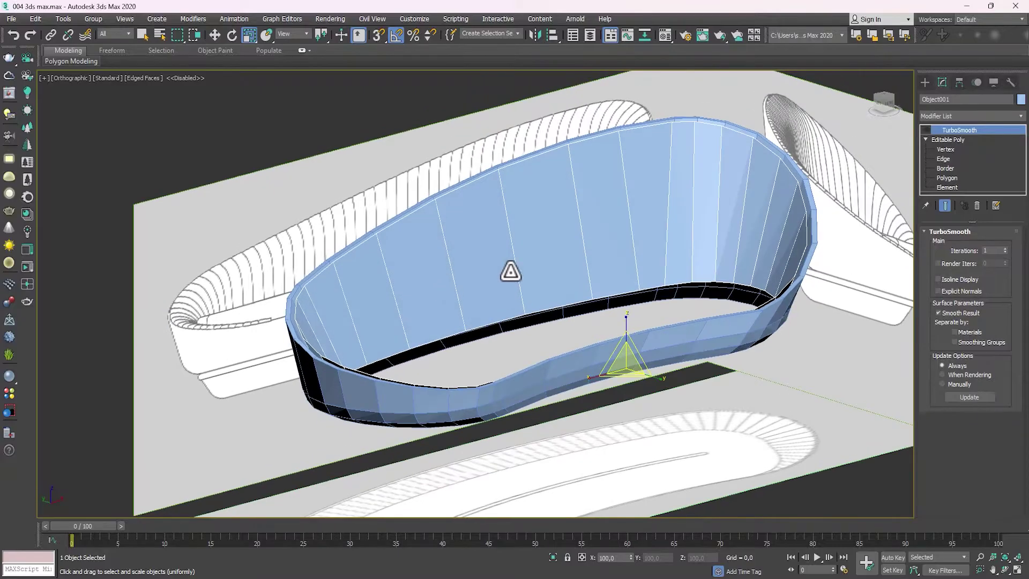
left_click(948, 159)
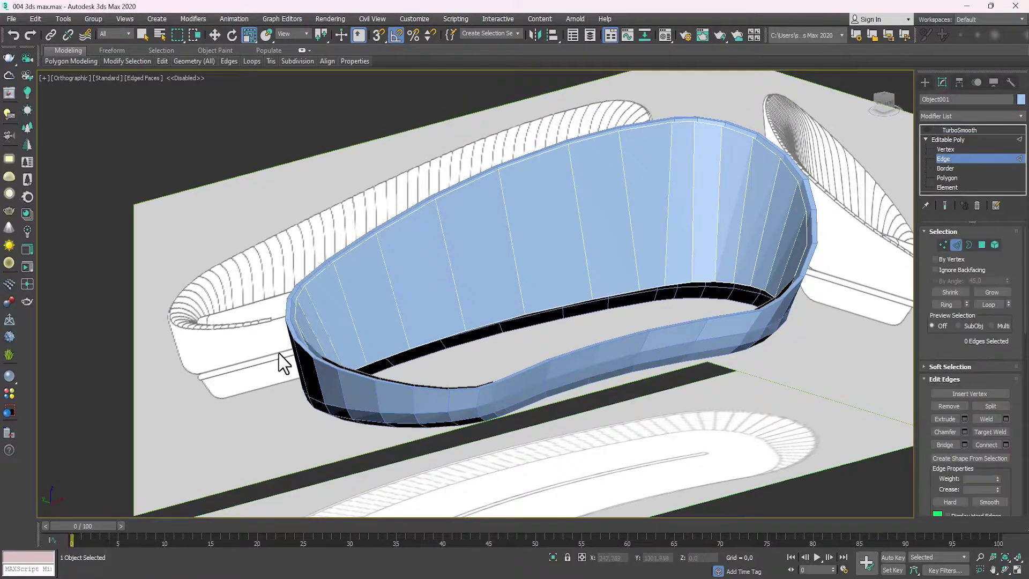
scroll(285, 363, "up", 4)
left_click(302, 304)
double_click(303, 304)
scroll(413, 294, "down", 4)
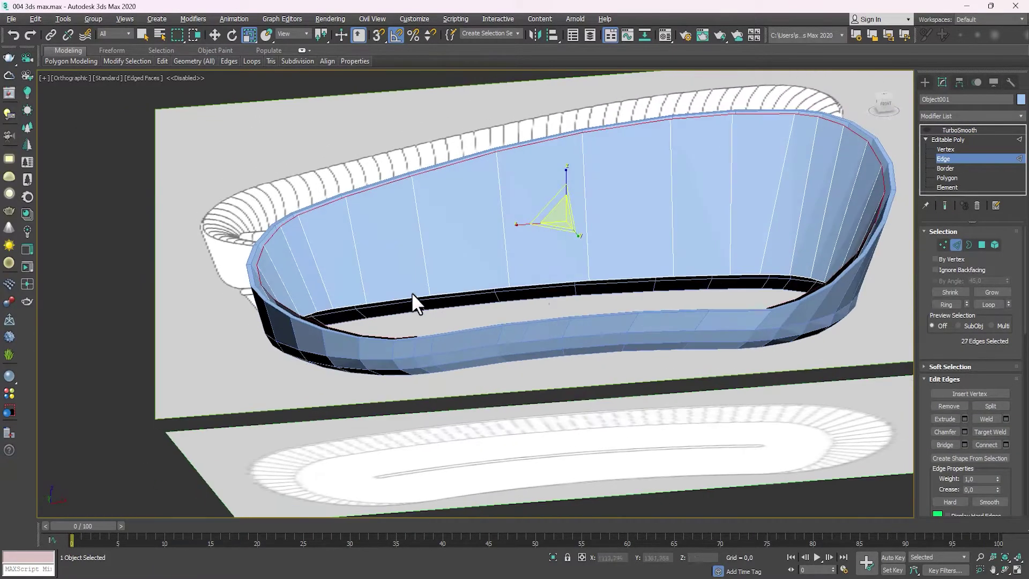
Extend the inner panel's upper edge loop outward over the shell's rim by scale-cloning the edges to 104%.
middle_click_drag(777, 271, 459, 249, "alt")
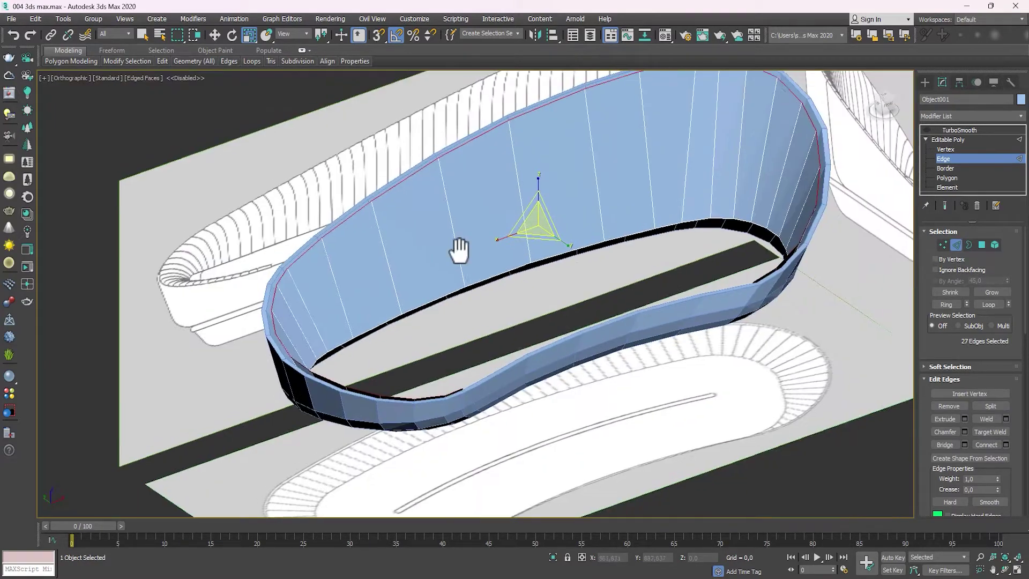
middle_click_drag(515, 224, 499, 267)
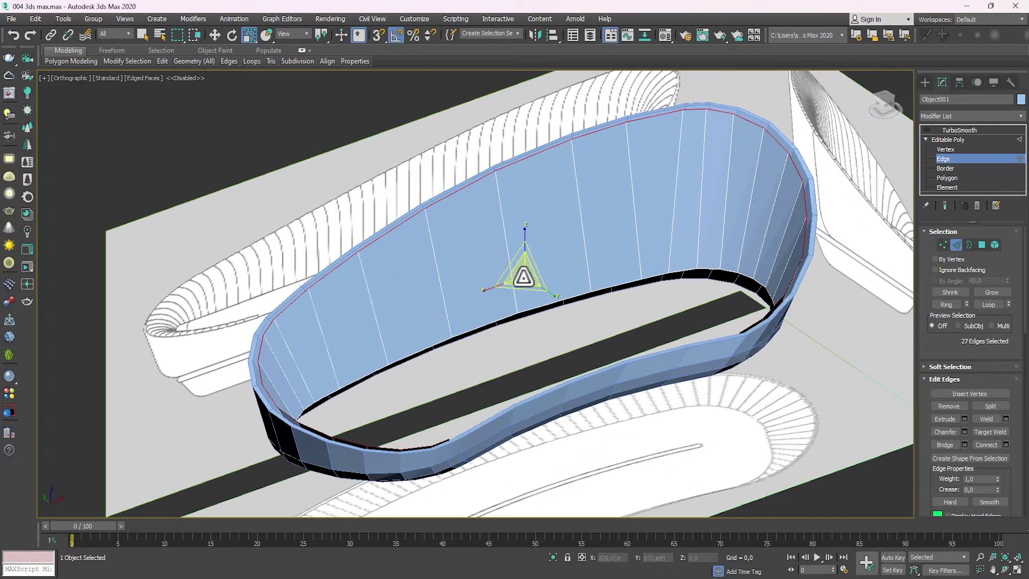
left_click_drag(520, 273, 520, 271)
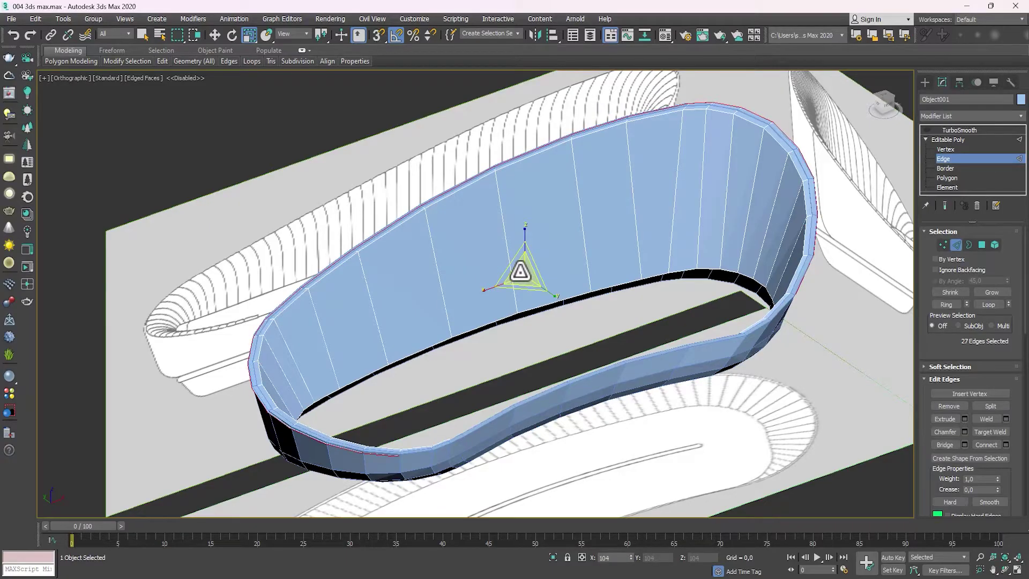
Raise the new outer edge loop above the shell's rim to a Z position of 599.483.
scroll(201, 325, "up", 2)
middle_click_drag(202, 325, 273, 324, "alt")
middle_click_drag(511, 326, 448, 379)
key("w")
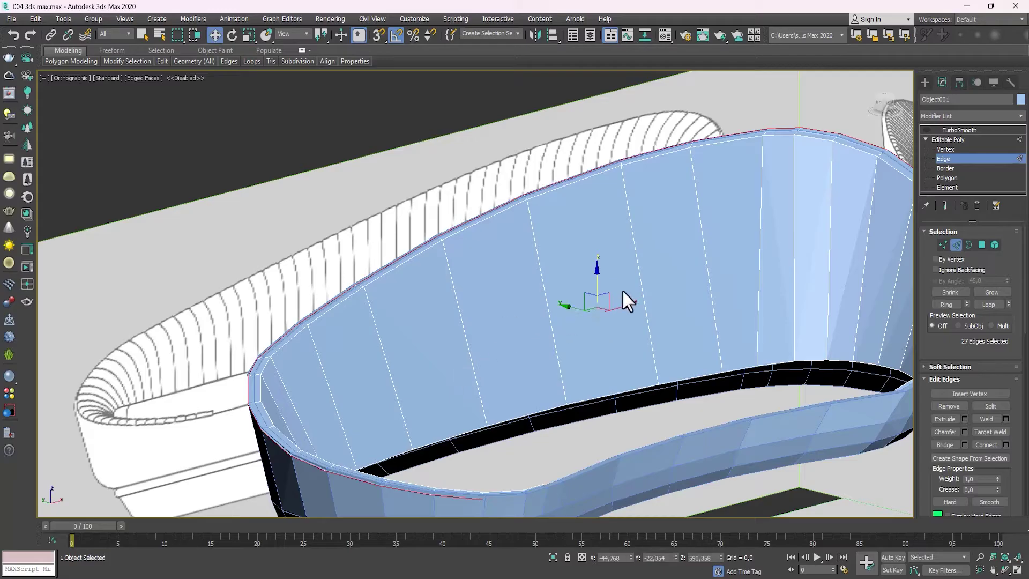
left_click_drag(600, 279, 599, 275)
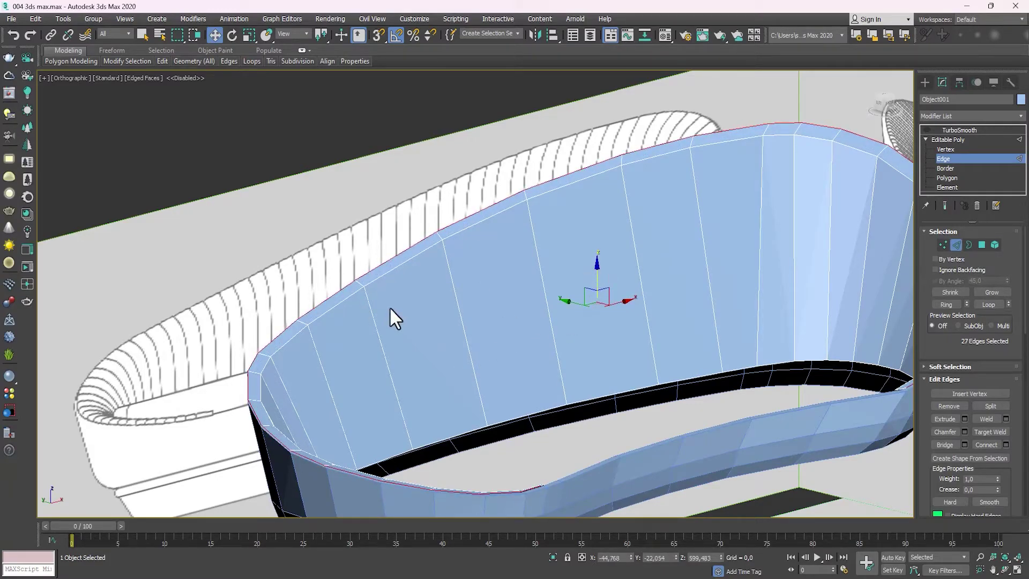
Check the new rim strip from several sides, leave edge editing and turn the inner panel's TurboSmooth display back on.
middle_click_drag(226, 357, 410, 380, "alt")
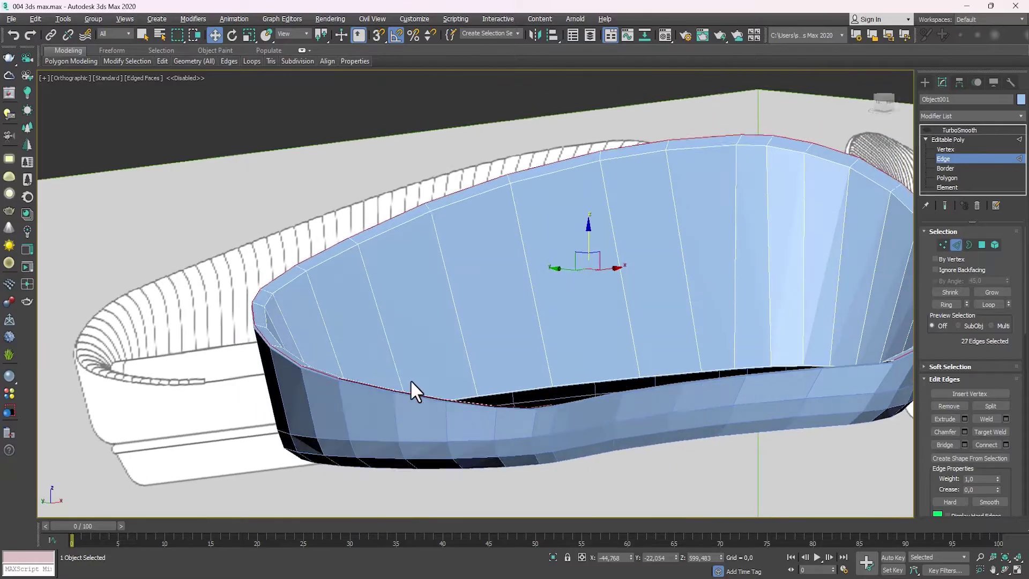
middle_click_drag(261, 291, 329, 300, "alt")
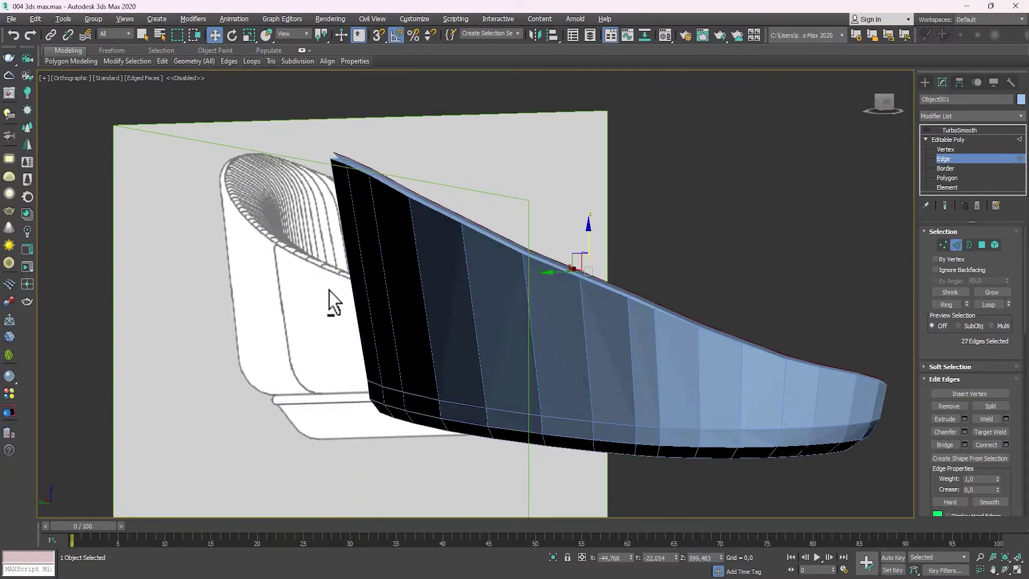
middle_click_drag(332, 161, 228, 190, "alt")
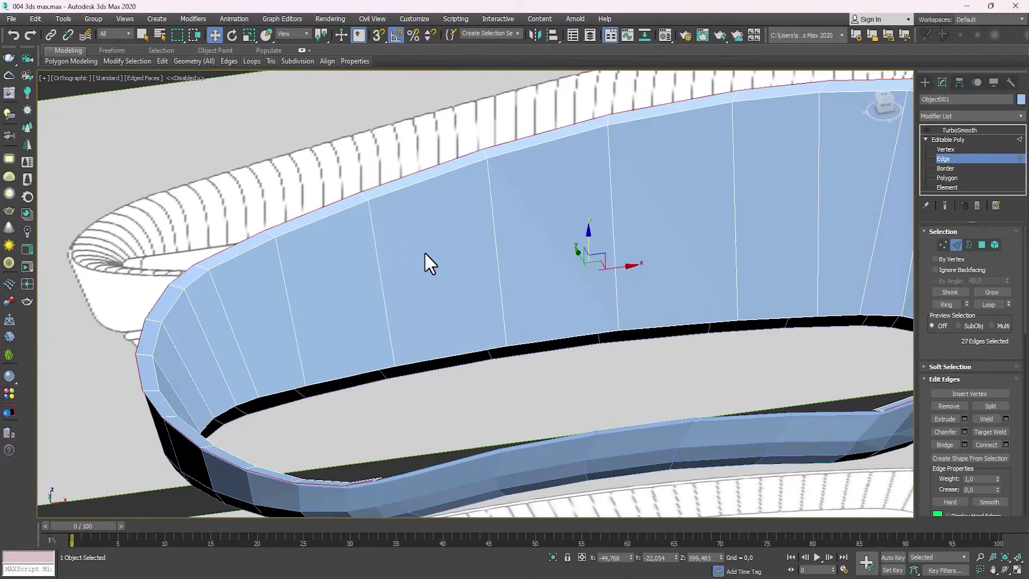
middle_click_drag(425, 254, 354, 274, "alt")
scroll(472, 257, "down", 3)
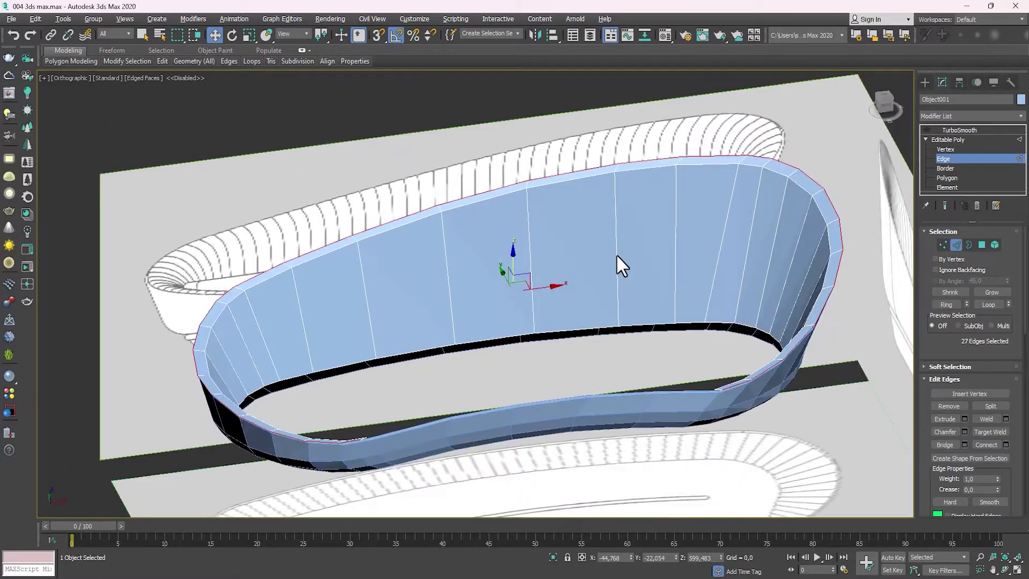
left_click(958, 244)
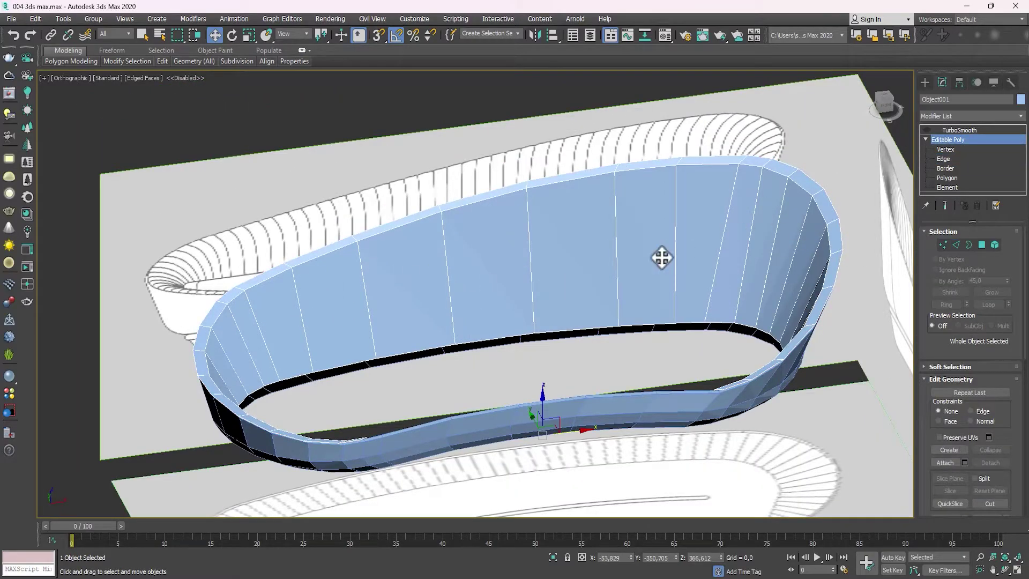
left_click(925, 129)
left_click(955, 129)
Select the outer sofa shell and turn its TurboSmooth display back on.
scroll(466, 283, "down", 3)
middle_click_drag(455, 283, 478, 277, "alt")
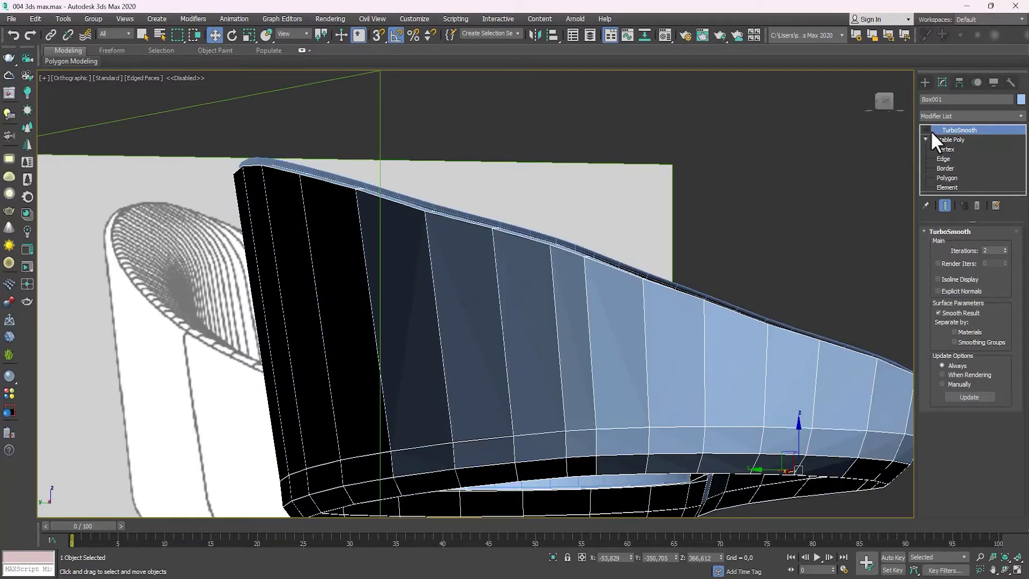
left_click(929, 130)
Inspect how the smoothed inner panel and rim strip meet the smoothed shell, from the side, the armrest end and the front.
middle_click_drag(447, 240, 417, 239, "alt")
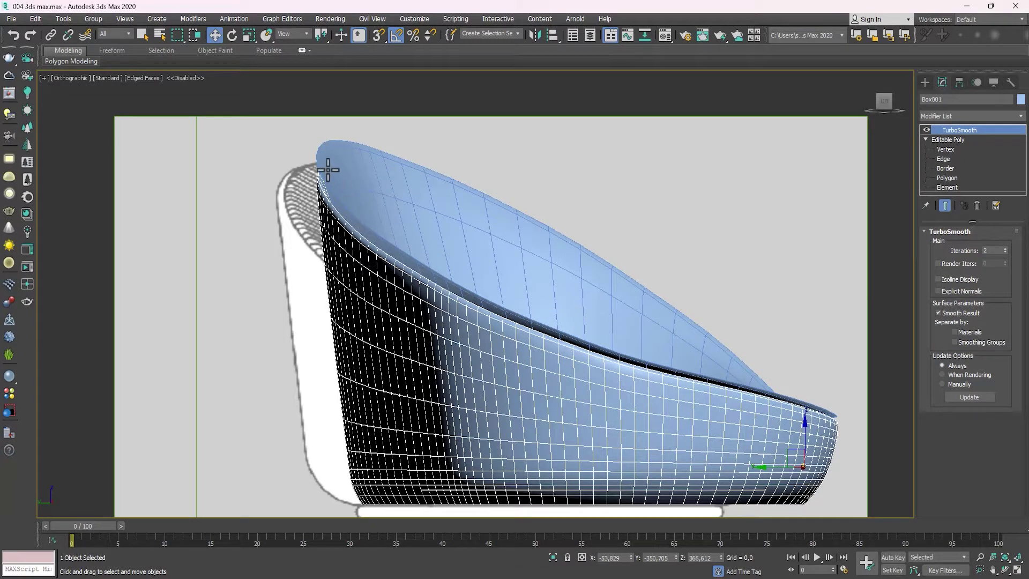
scroll(694, 358, "down", 2)
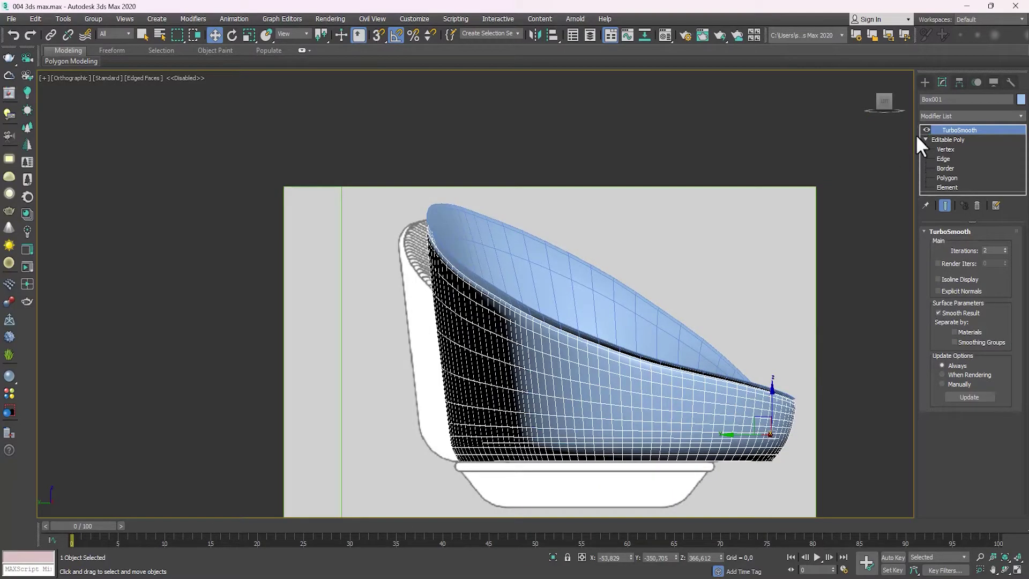
middle_click_drag(673, 326, 499, 401, "alt")
scroll(549, 453, "down", 4)
middle_click_drag(550, 453, 635, 446, "alt")
scroll(542, 445, "up", 3)
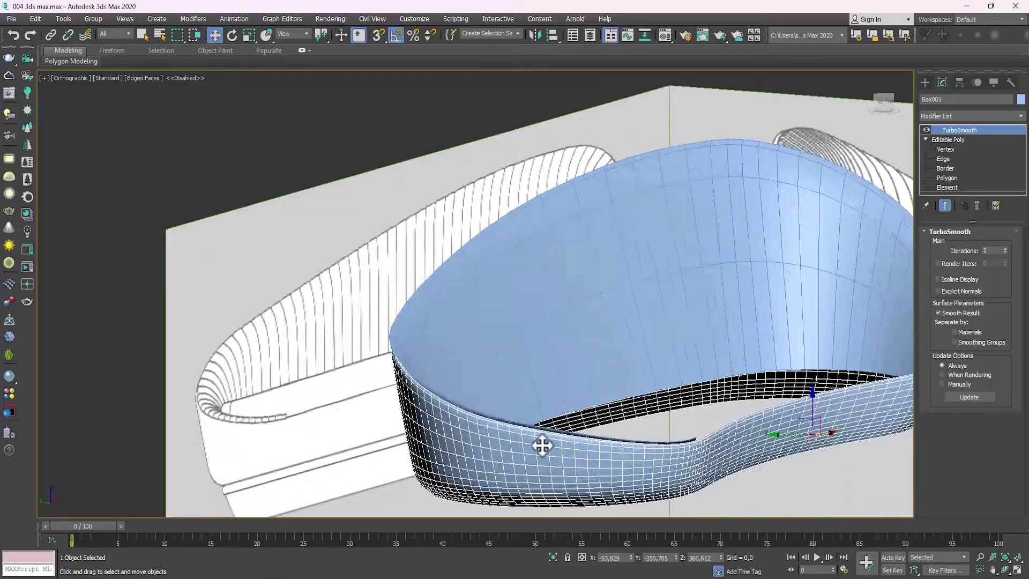
middle_click_drag(418, 429, 505, 413, "alt")
scroll(568, 404, "up", 3)
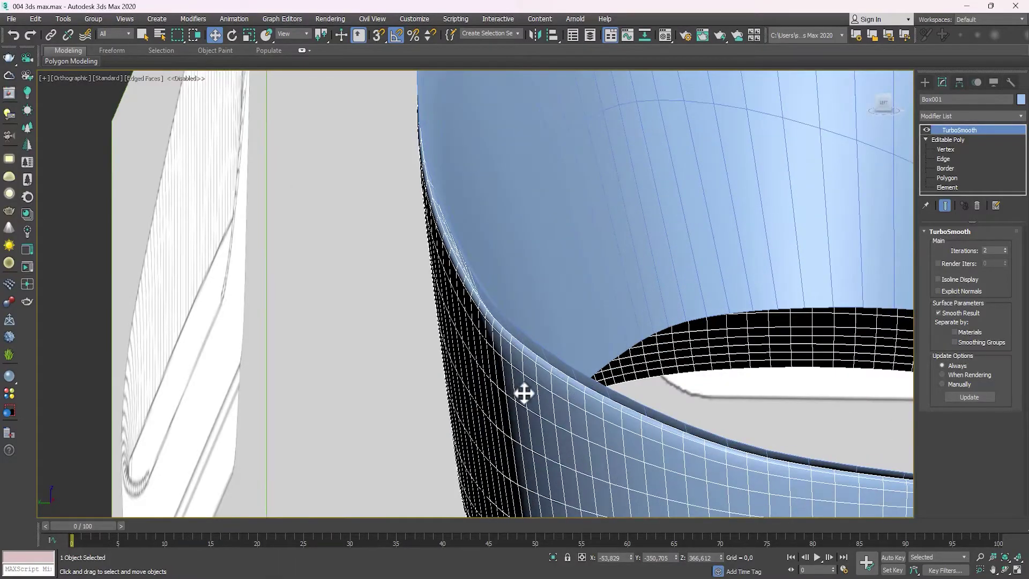
scroll(521, 351, "down", 4)
middle_click_drag(522, 352, 456, 343, "alt")
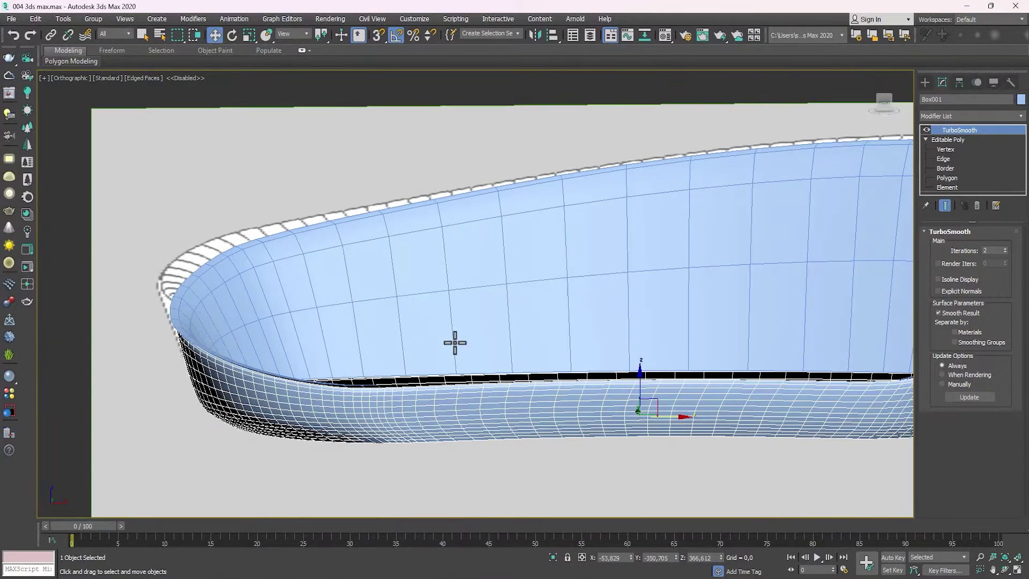
Select the inner backrest panel, turn off its TurboSmooth display and compare its unsmoothed rim strip with the smoothed shell around the armrest end.
left_click(262, 303)
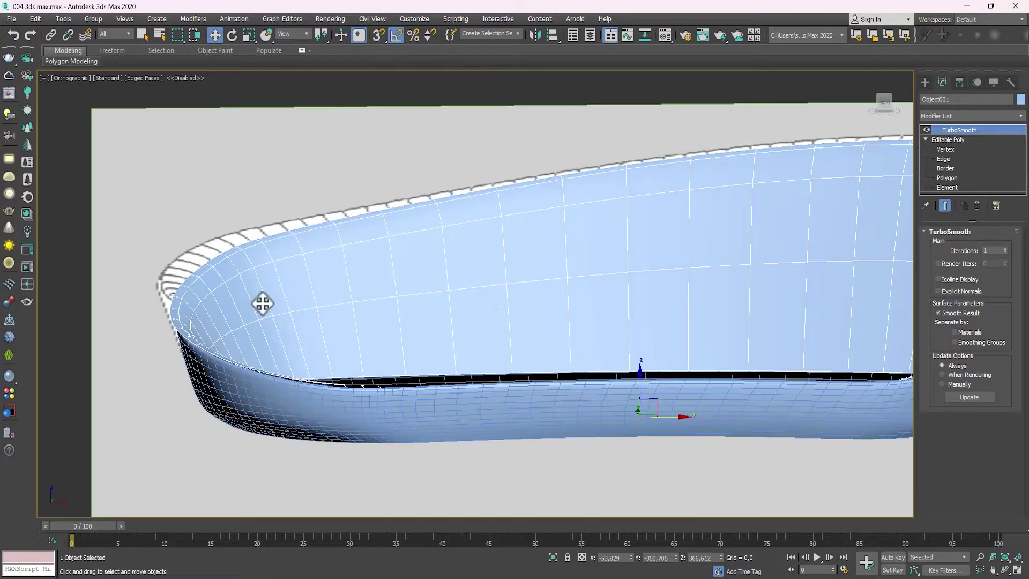
left_click(925, 130)
left_click(926, 129)
left_click(926, 130)
mouse_move(558, 177)
middle_mouse_down("alt")
mouse_move(527, 214)
mouse_move(566, 193)
middle_mouse_up("alt")
mouse_move(414, 361)
middle_mouse_down("alt")
mouse_move(472, 341)
mouse_move(424, 350)
middle_mouse_up("alt")
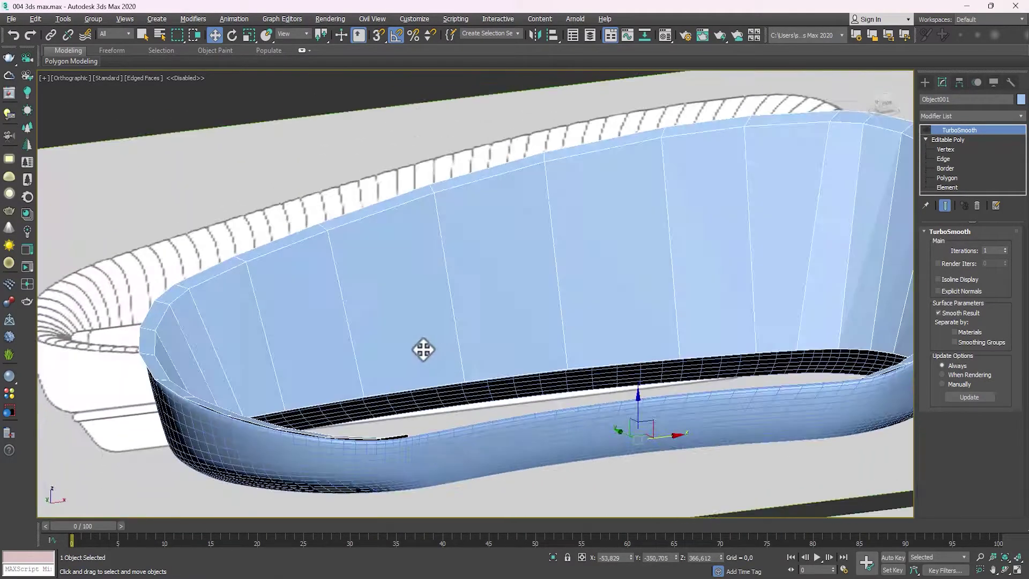
middle_click_drag(427, 254, 459, 249, "alt")
scroll(327, 389, "up", 2)
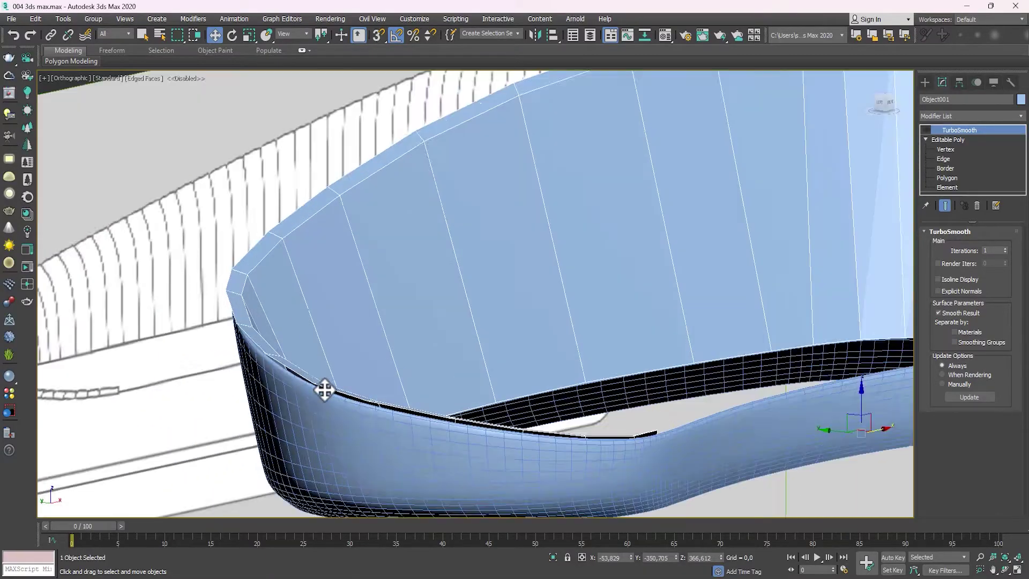
scroll(324, 390, "up", 2)
scroll(277, 394, "down", 2)
mouse_move(276, 392)
middle_mouse_down()
mouse_move(439, 428)
mouse_move(449, 404)
middle_mouse_up()
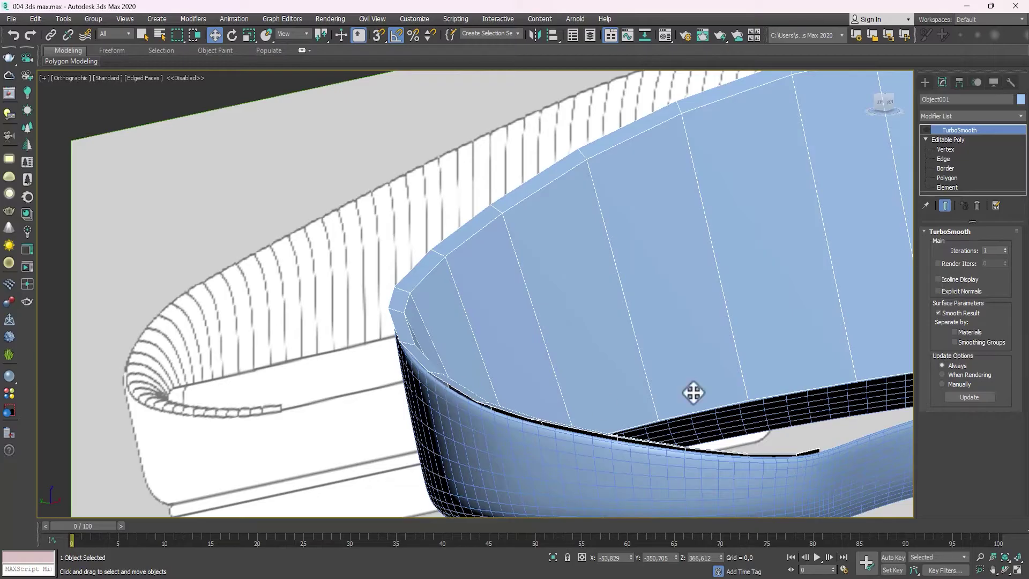
Hide the inner backrest panel, select the outer shell and turn off the shell's TurboSmooth display.
right_click(719, 218)
left_click(747, 194)
left_click(543, 426)
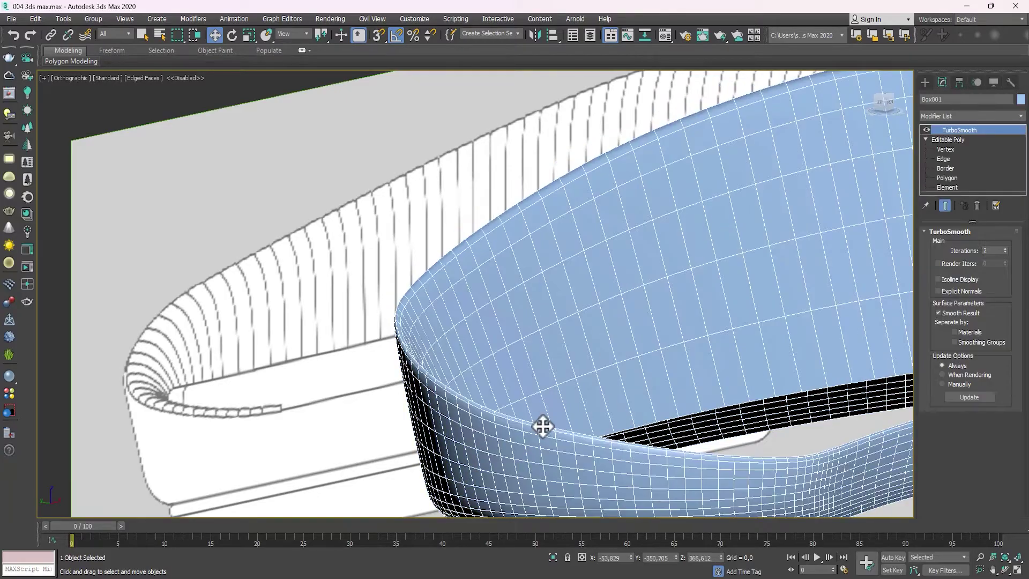
left_click(927, 130)
Connect the ring of vertical edges on the shell's outer wall with one segment, pinch 0 and slide -83, previewing the smoothed result.
left_click(945, 149)
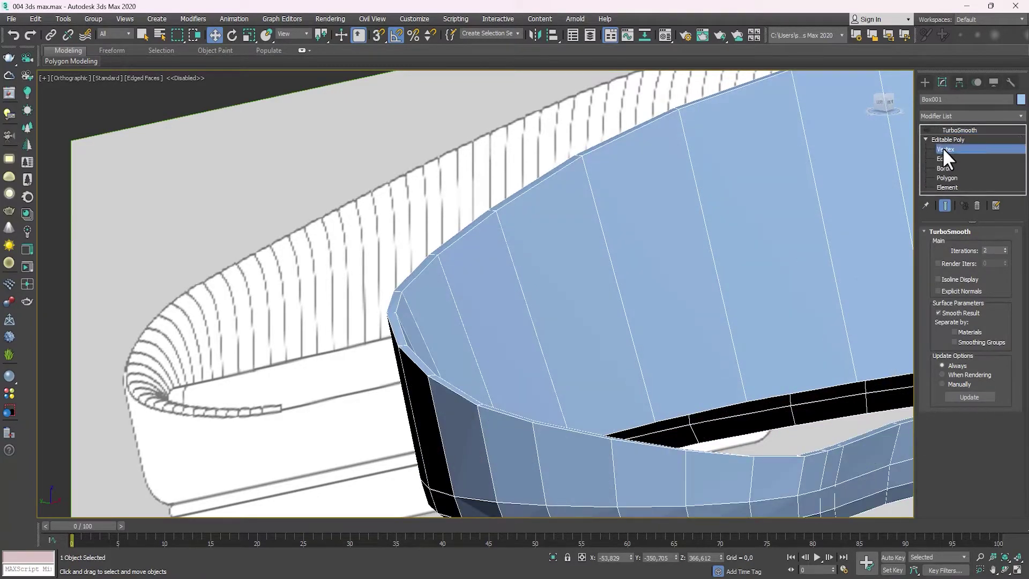
middle_click_drag(464, 392, 497, 304)
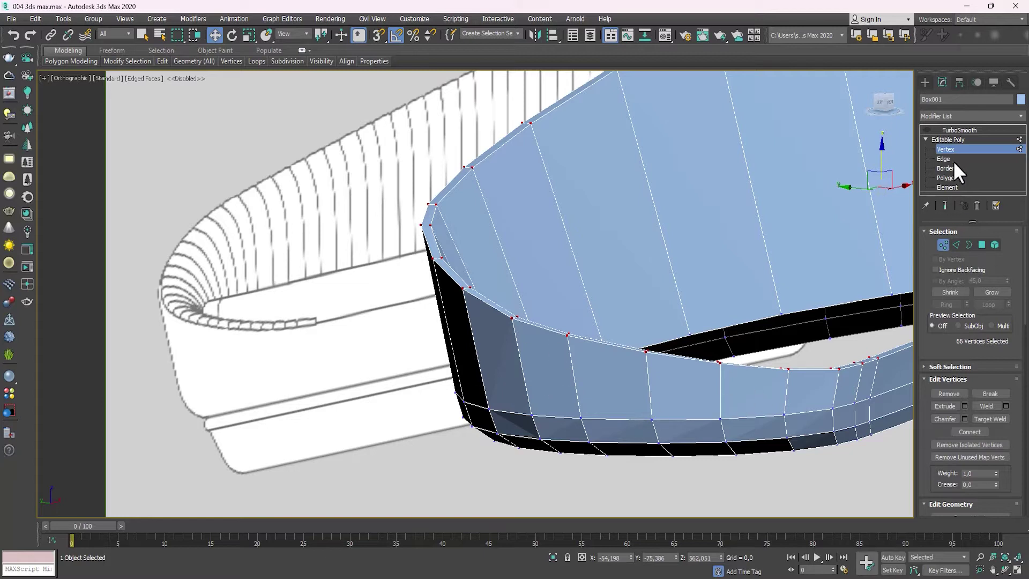
left_click(955, 245)
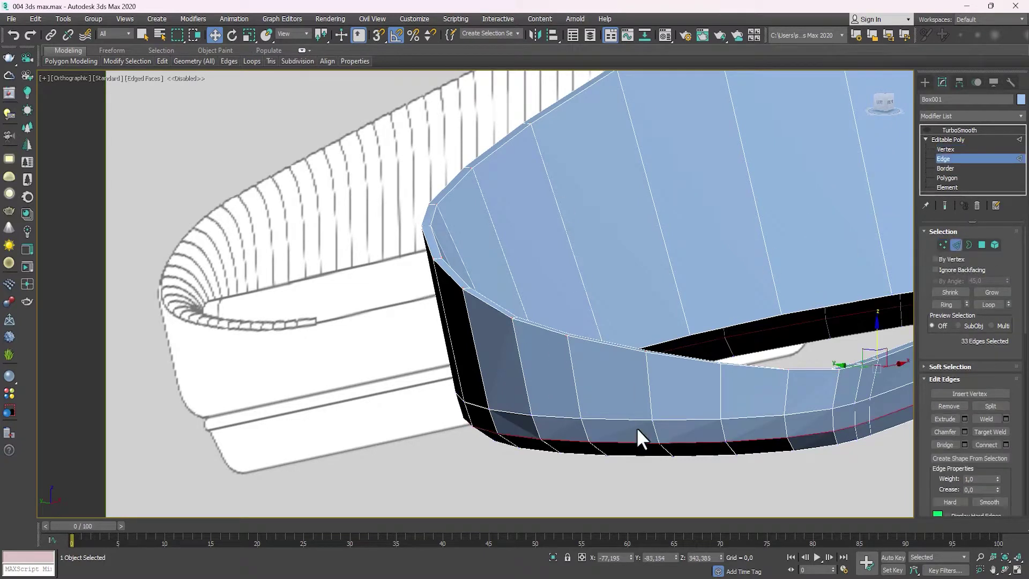
left_click(649, 372)
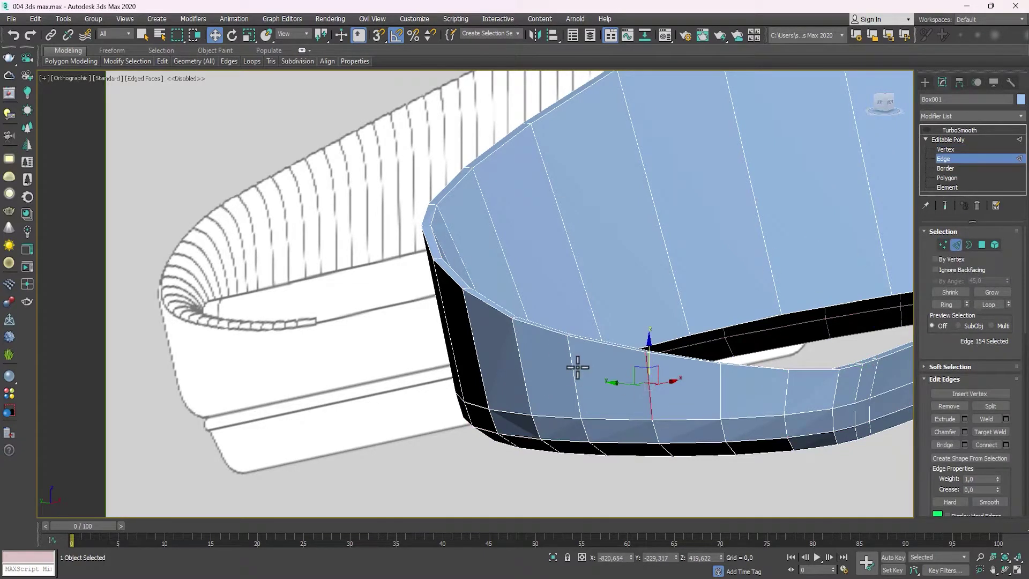
left_click(573, 368, "shift")
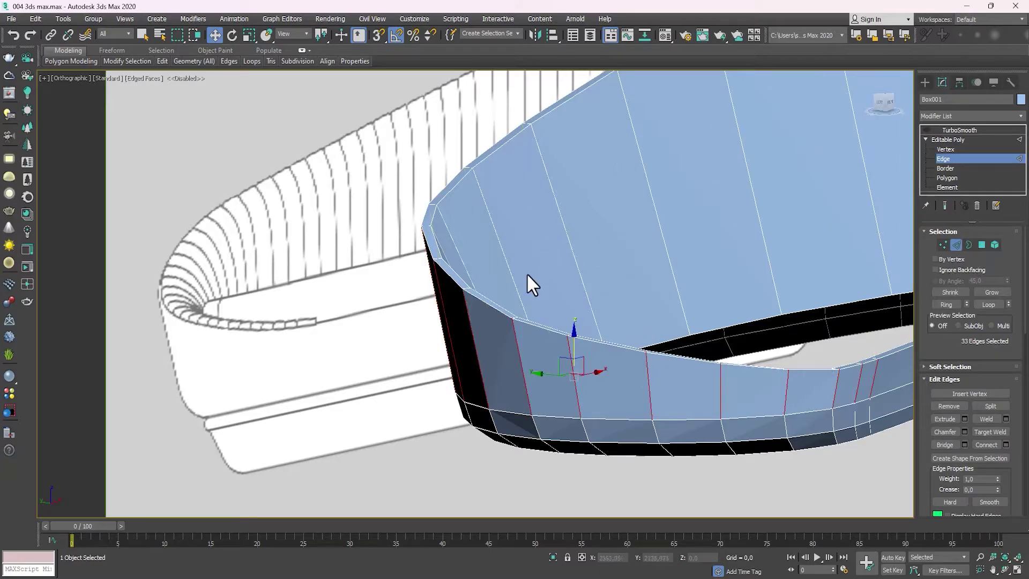
right_click(472, 313)
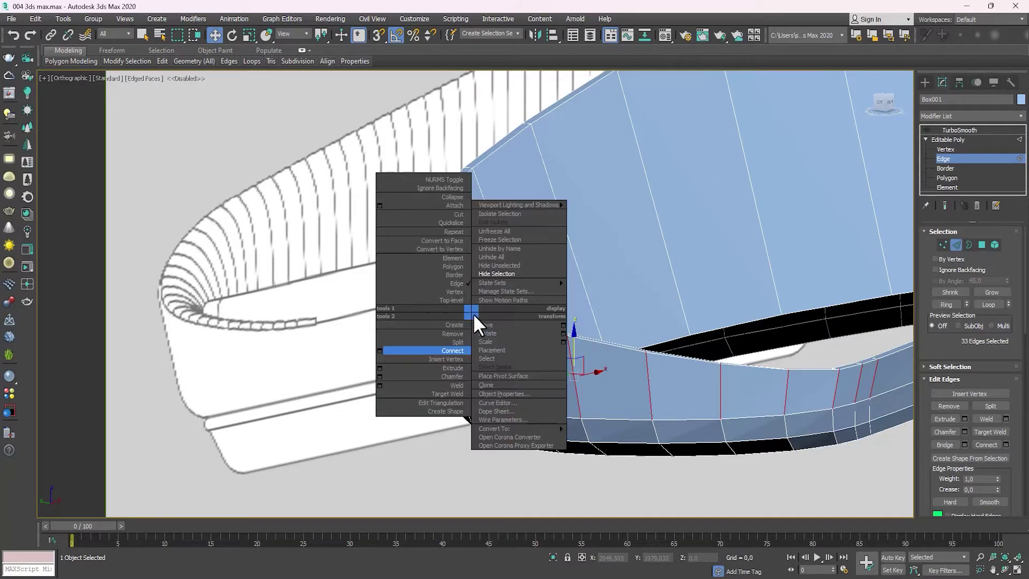
left_click(379, 349)
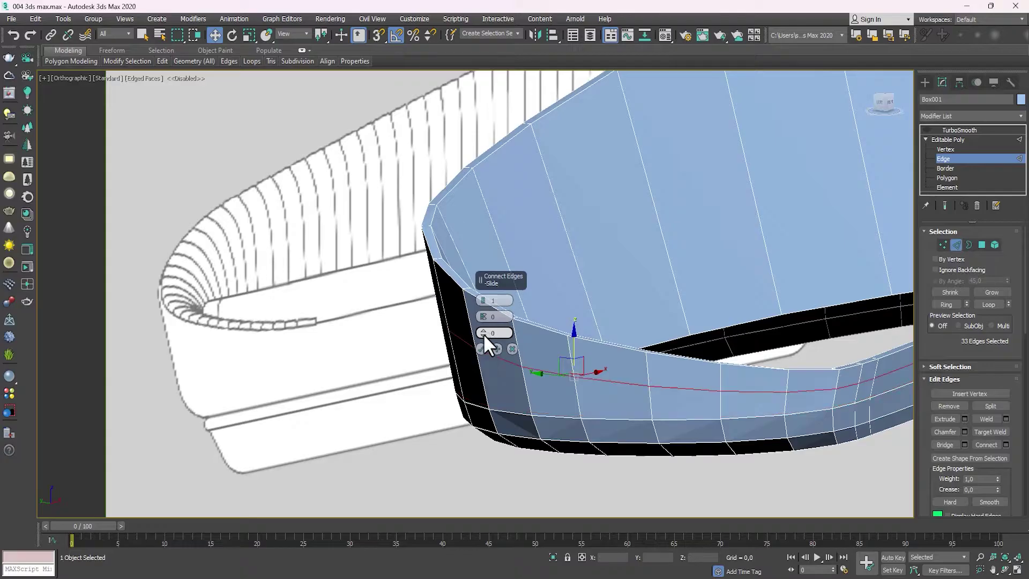
left_click_drag(484, 333, 484, 503)
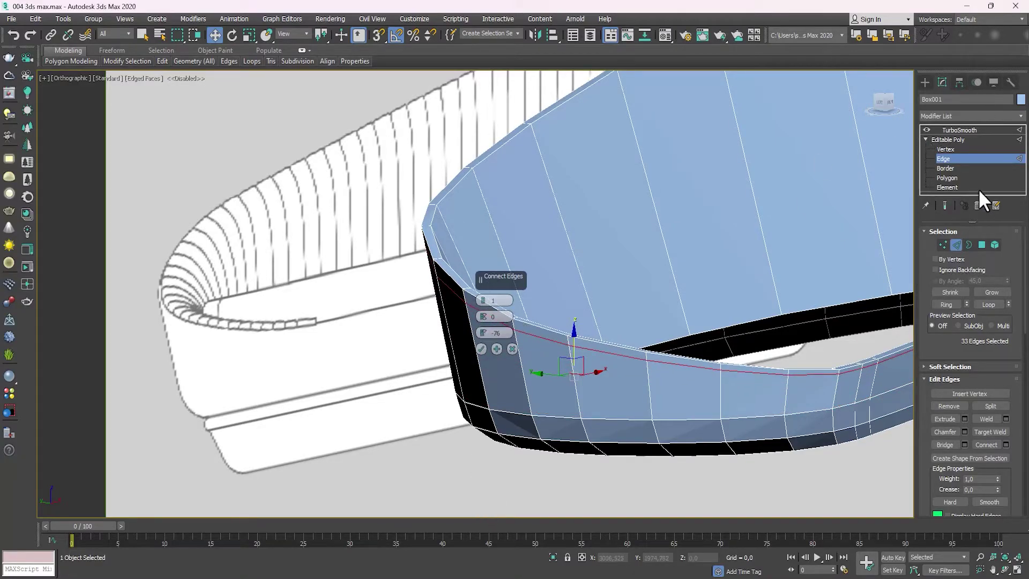
left_click(945, 205)
scroll(530, 317, "up", 5)
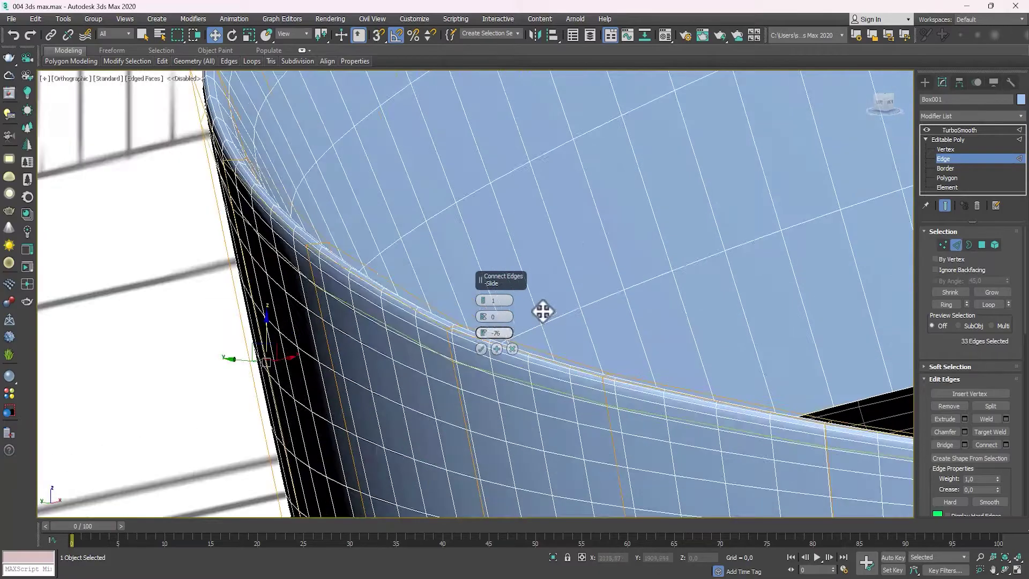
mouse_move(483, 335)
left_mouse_down()
mouse_move(484, 317)
mouse_move(476, 353)
left_mouse_up()
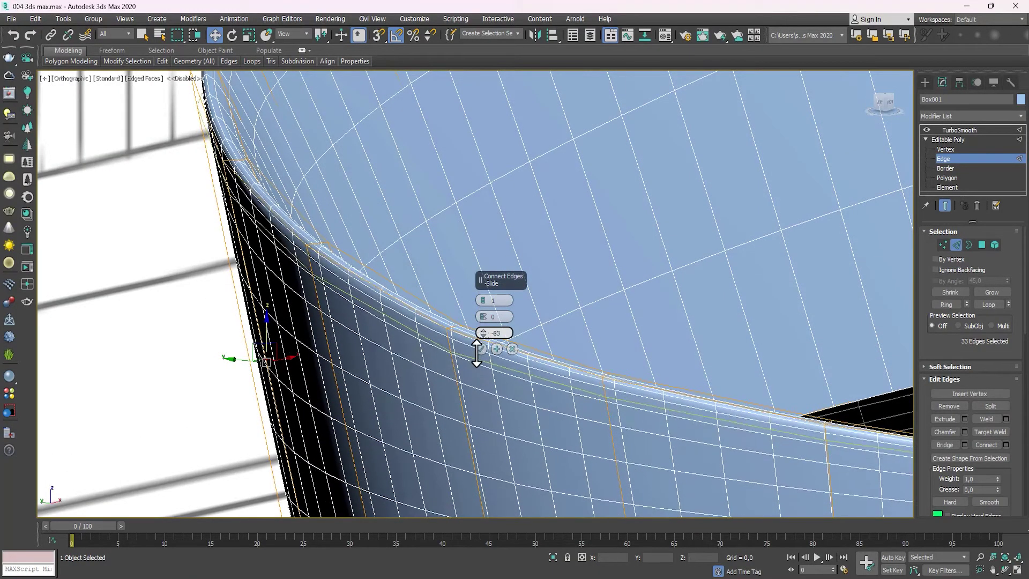
left_click(481, 349)
Leave edge editing and inspect the sharpened shell rim with smoothing on and the wireframe edges hidden, from several angles.
scroll(574, 276, "down", 6)
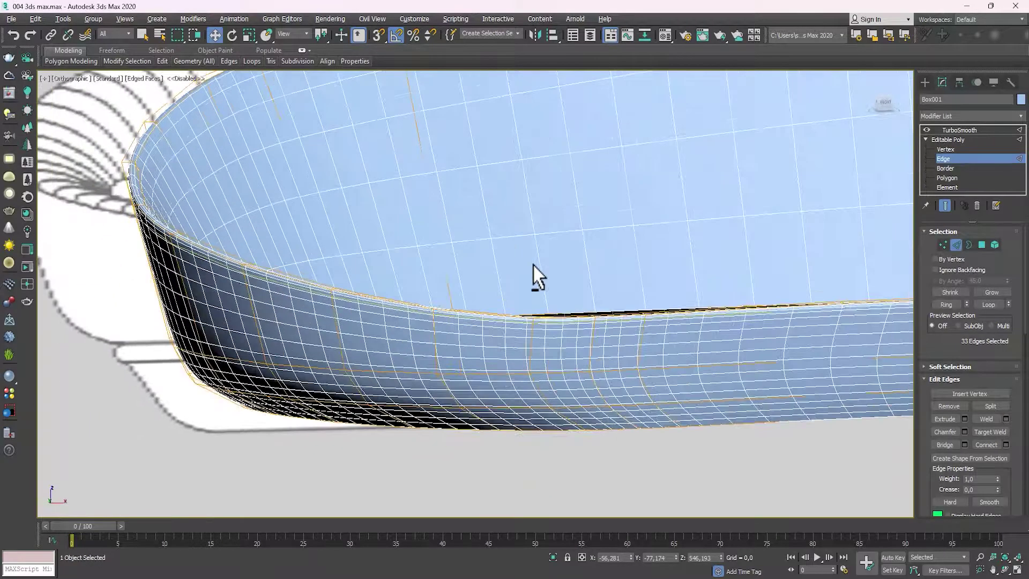
left_click(925, 130)
left_click(929, 129)
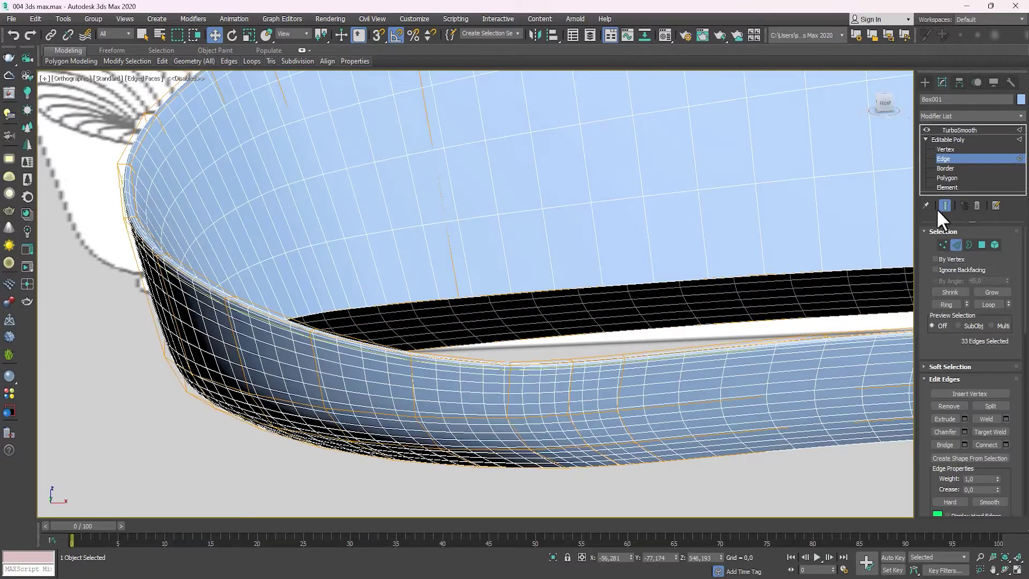
left_click(956, 245)
scroll(515, 276, "down", 4)
middle_click_drag(515, 278, 537, 280)
left_click(433, 399)
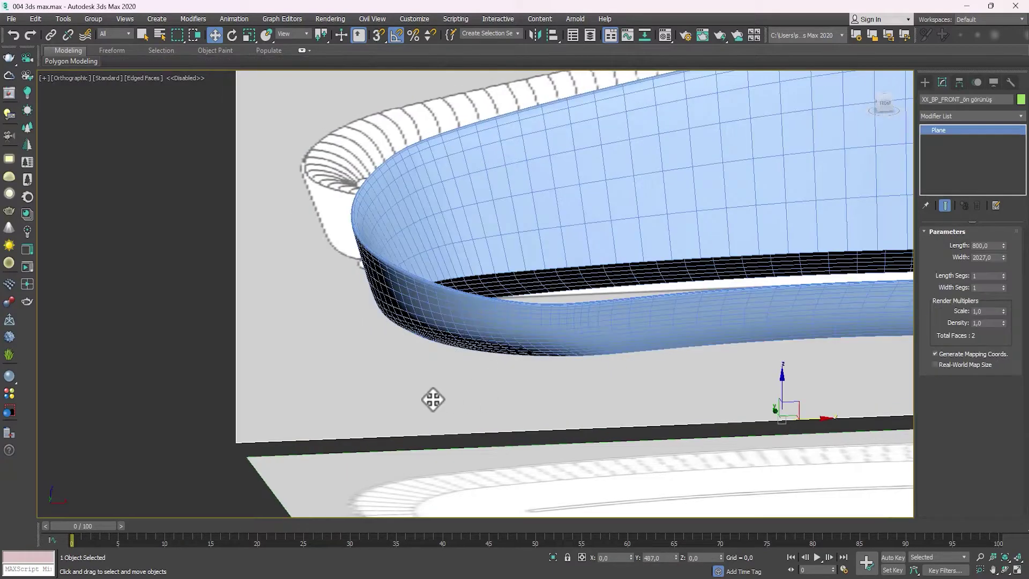
key("F4")
mouse_move(477, 326)
middle_mouse_down("alt")
mouse_move(462, 294)
mouse_move(420, 306)
mouse_move(412, 328)
mouse_move(429, 323)
middle_mouse_up("alt")
middle_click_drag(545, 295, 547, 317)
middle_click_drag(547, 317, 458, 330, "alt")
scroll(617, 304, "down", 4)
scroll(471, 344, "up", 4)
Unhide the inner backrest panel, select it and show the wireframe edges on the shaded objects again.
left_click(489, 332)
scroll(548, 317, "down", 2)
right_click(602, 241)
left_click(637, 179)
middle_click_drag(370, 370, 355, 405)
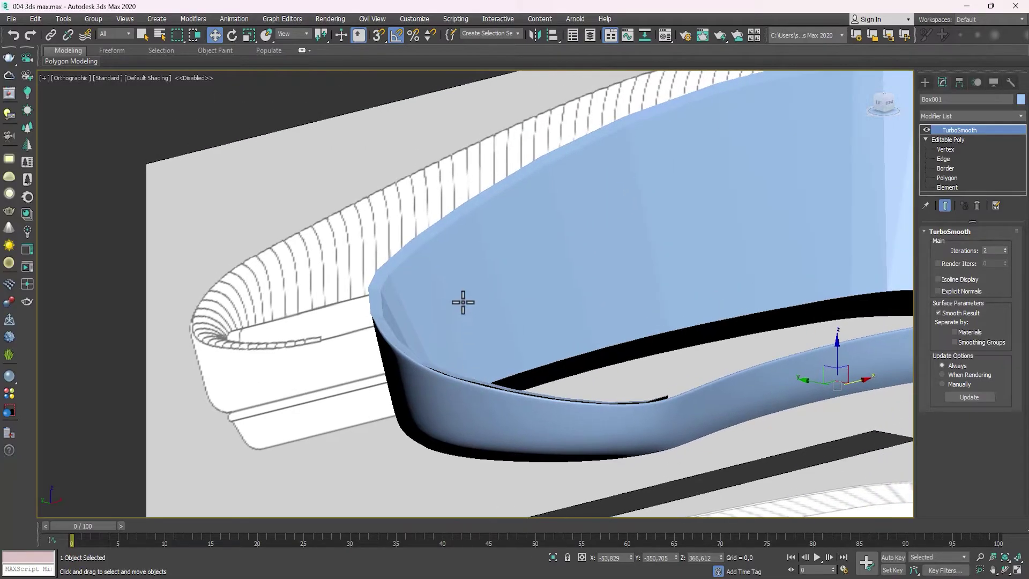
left_click(607, 280)
key("F4")
Examine the unsmoothed inner panel and its rim strip against the shell and the blueprint planes from several sides.
scroll(462, 271, "down", 8)
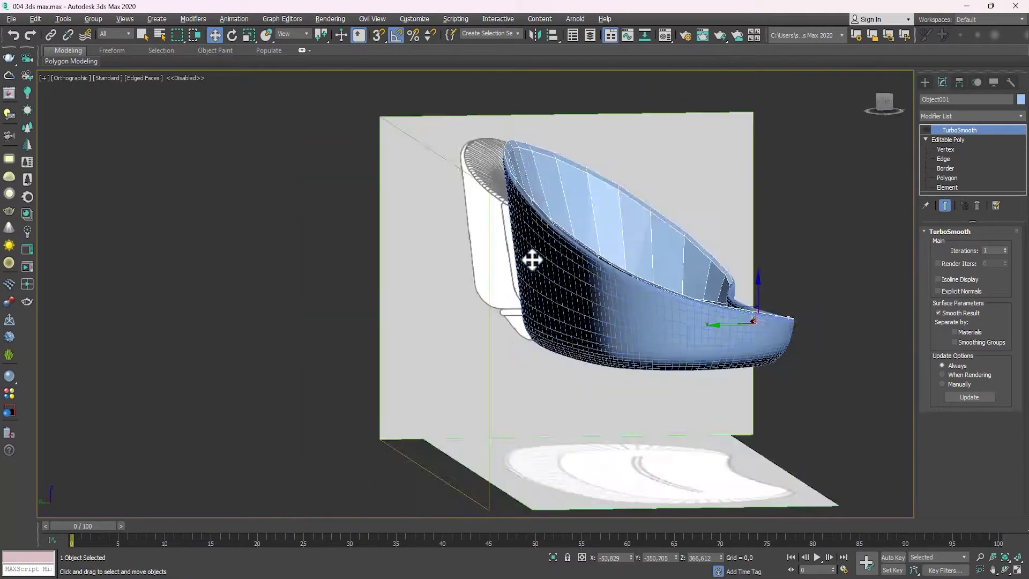
middle_click_drag(532, 260, 530, 275, "alt")
scroll(531, 276, "up", 4)
scroll(489, 223, "down", 3)
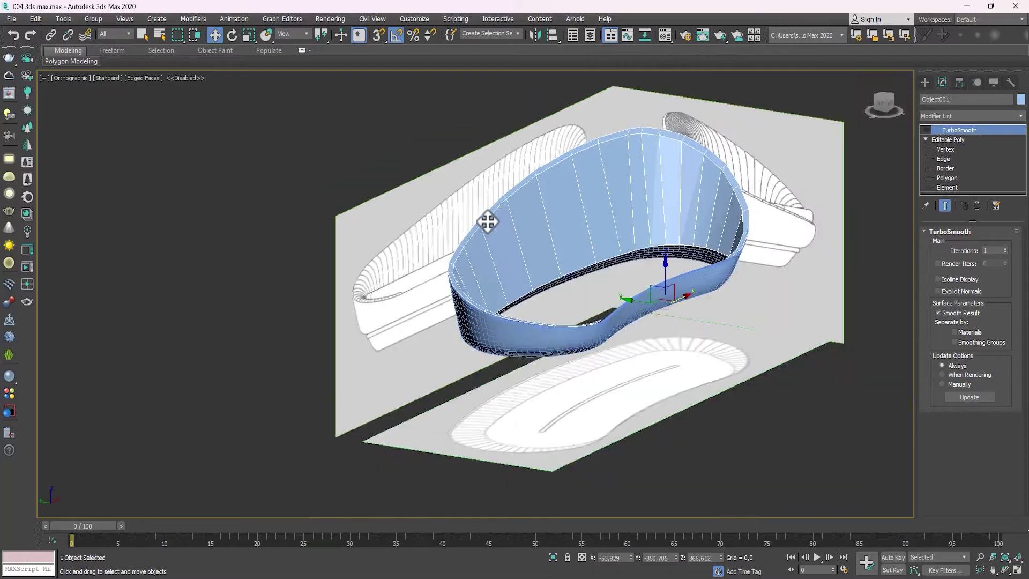
middle_click_drag(489, 223, 378, 263, "alt")
scroll(378, 263, "up", 6)
scroll(378, 263, "down", 5)
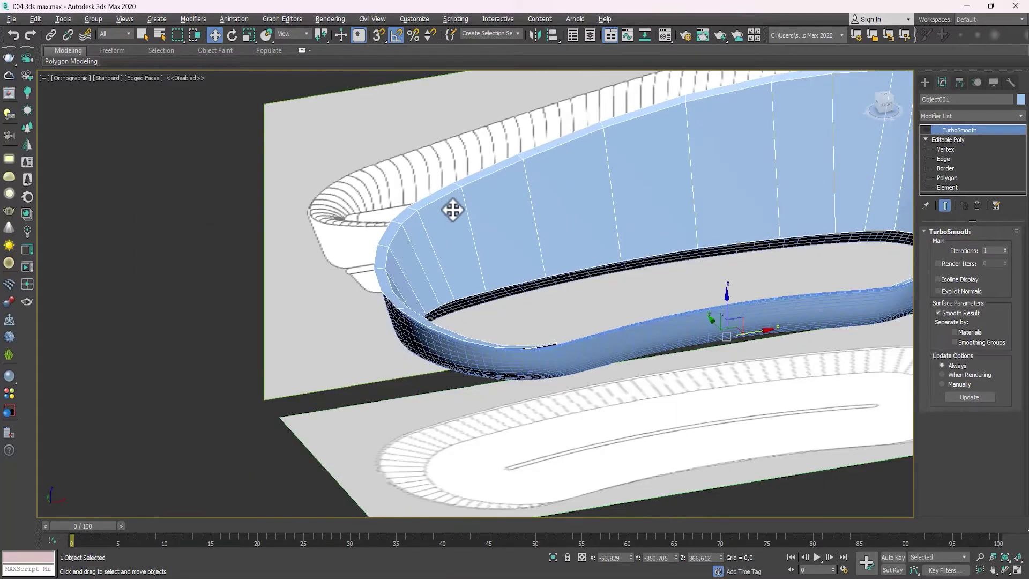
middle_click_drag(452, 209, 497, 251, "alt")
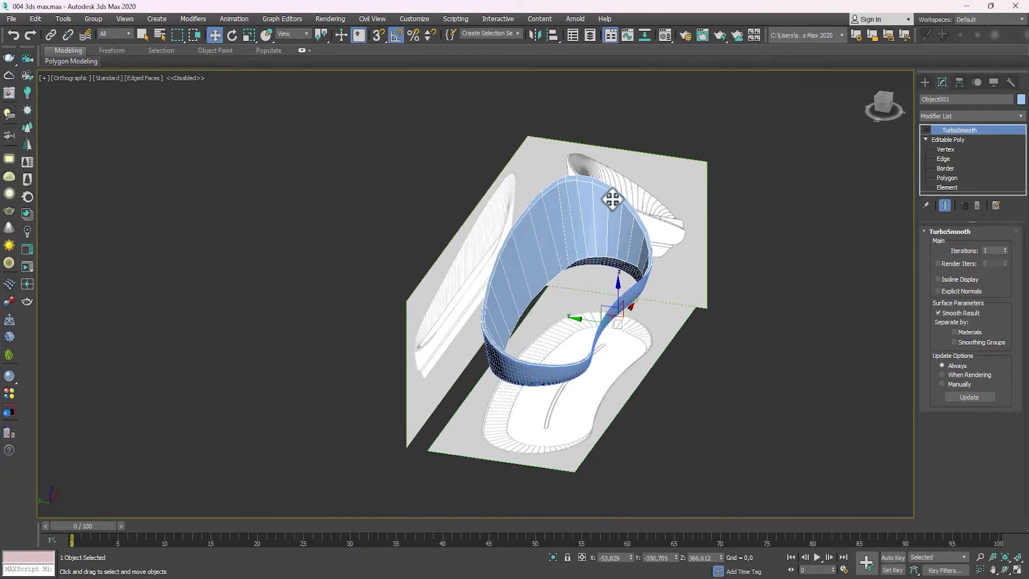
scroll(613, 200, "up", 5)
middle_click_drag(613, 199, 579, 207, "alt")
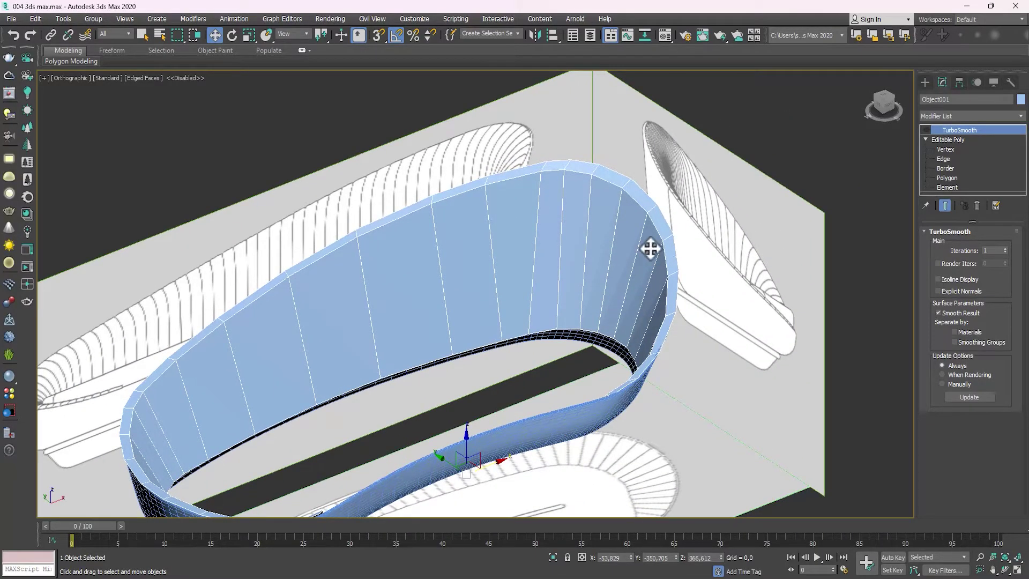
scroll(547, 279, "down", 4)
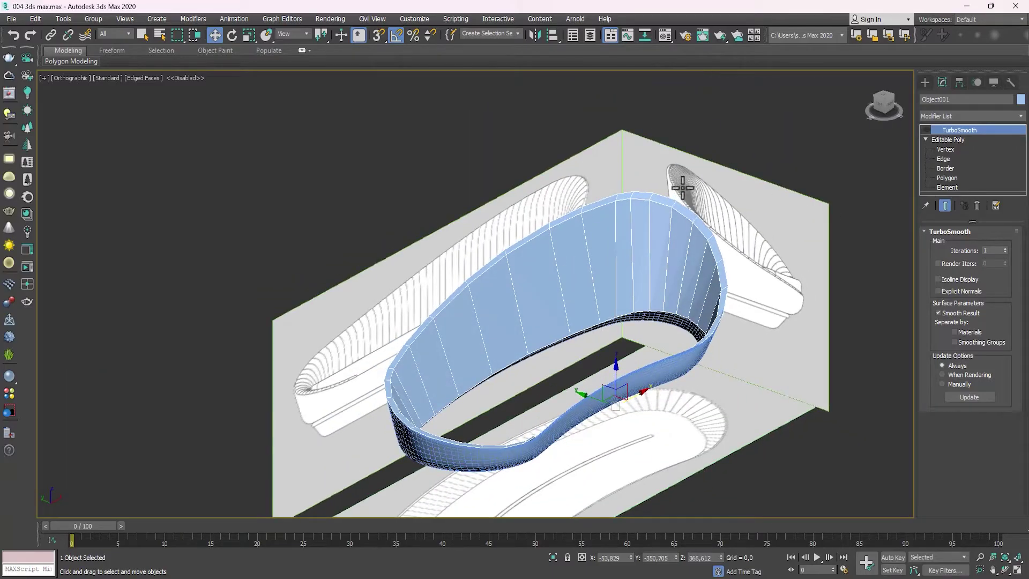
middle_click_drag(502, 246, 596, 244)
middle_click_drag(590, 235, 612, 220, "alt")
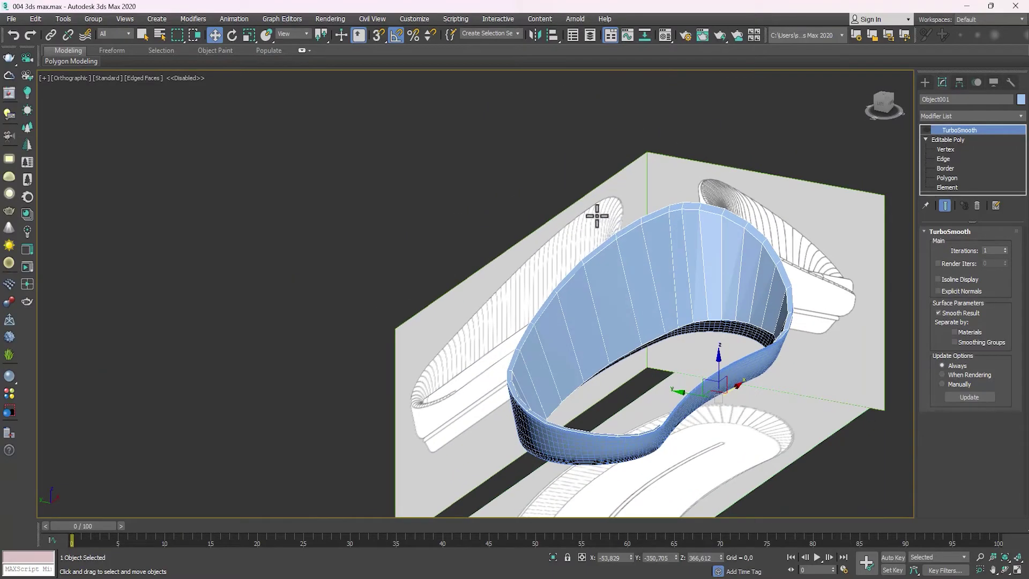
scroll(657, 290, "up", 3)
middle_click_drag(656, 272, 655, 230)
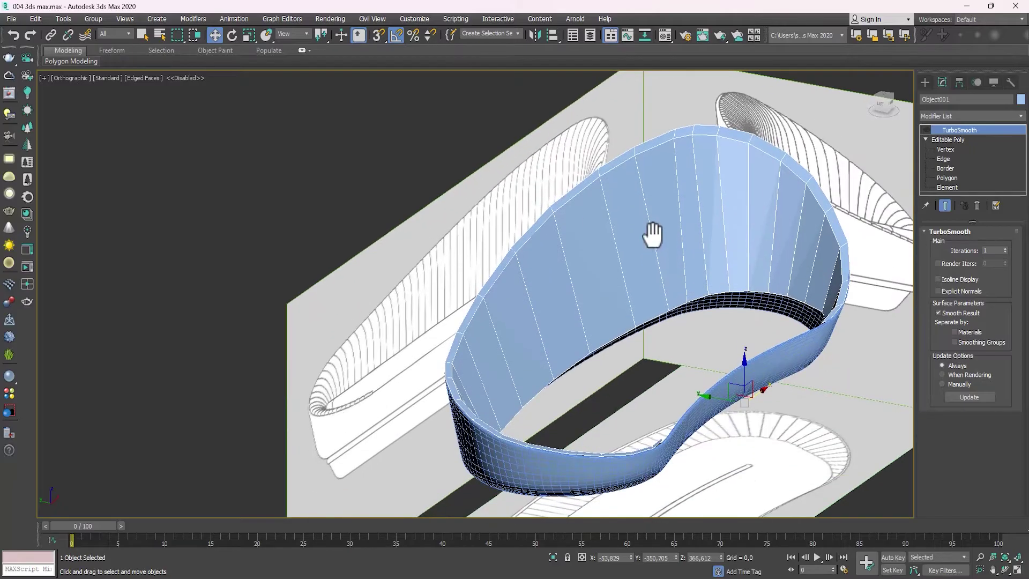
Select the inner edge loop of the panel's rim strip and scale it inward along Y in the Top view to widen the strip.
left_click(945, 159)
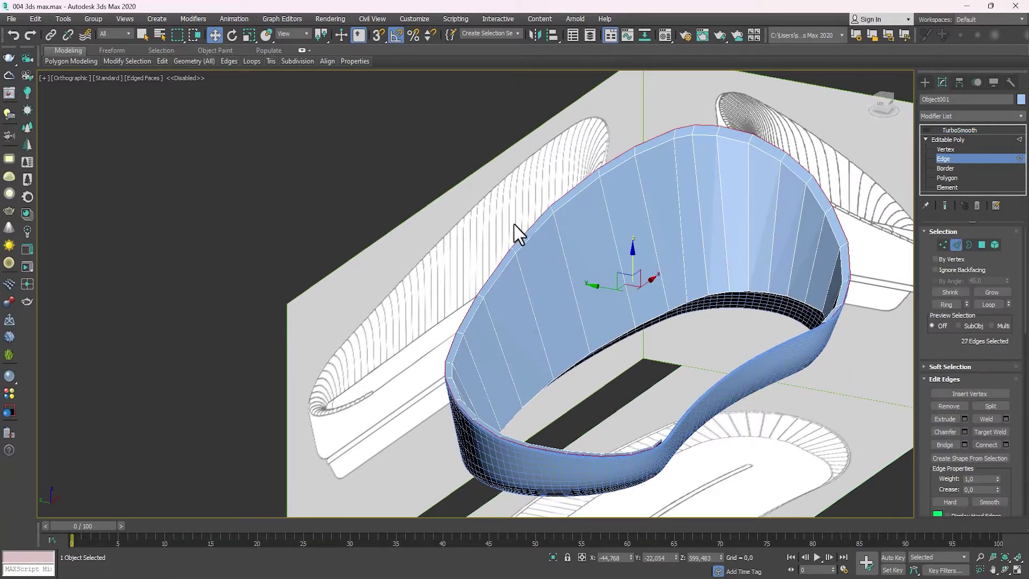
left_click_drag(534, 236, 534, 237, "shift")
mouse_move(585, 394)
middle_mouse_down("alt")
mouse_move(487, 432)
mouse_move(591, 375)
middle_mouse_up("alt")
key("r")
scroll(648, 301, "up", 2)
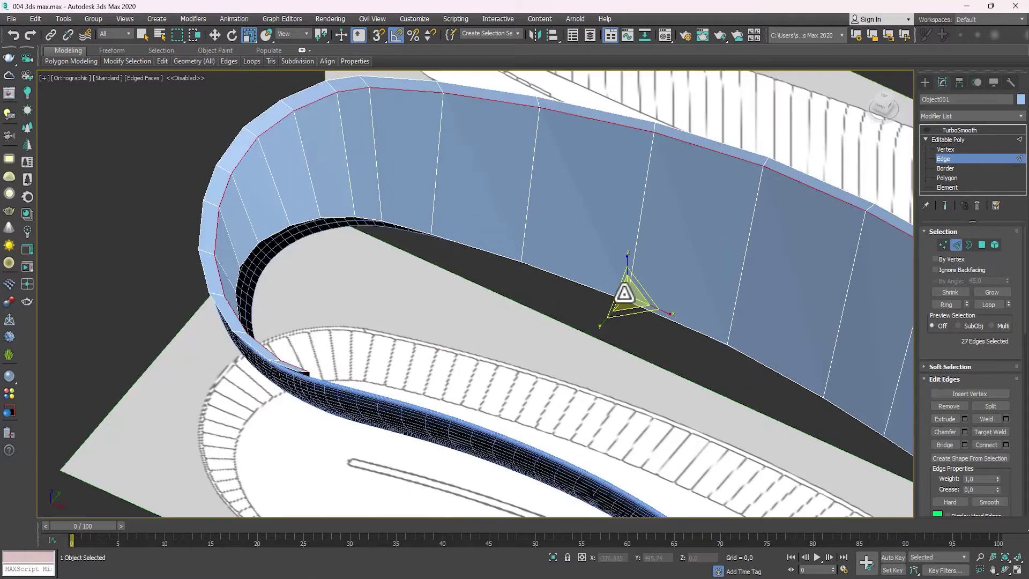
key("t")
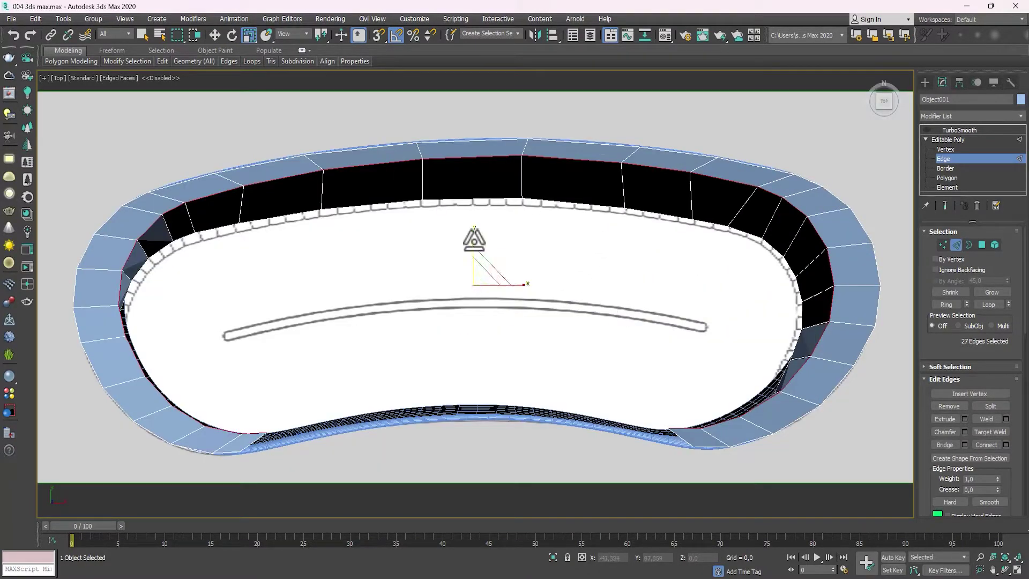
left_click_drag(474, 240, 468, 246)
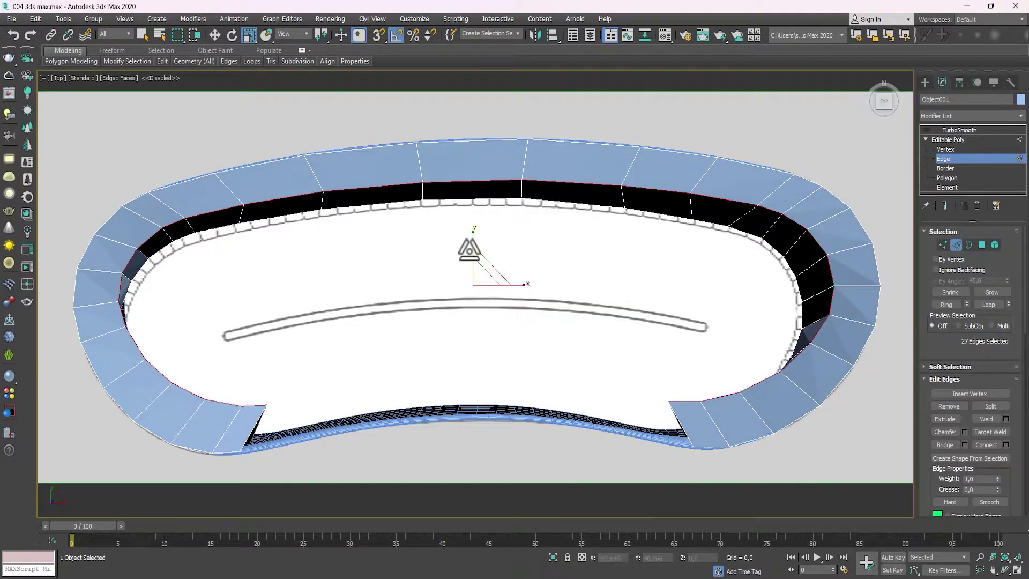
Select the panel's lower edge loop, shift it along Y and narrow it along X in the Top view to follow the blueprint's inner outline.
double_click(639, 212)
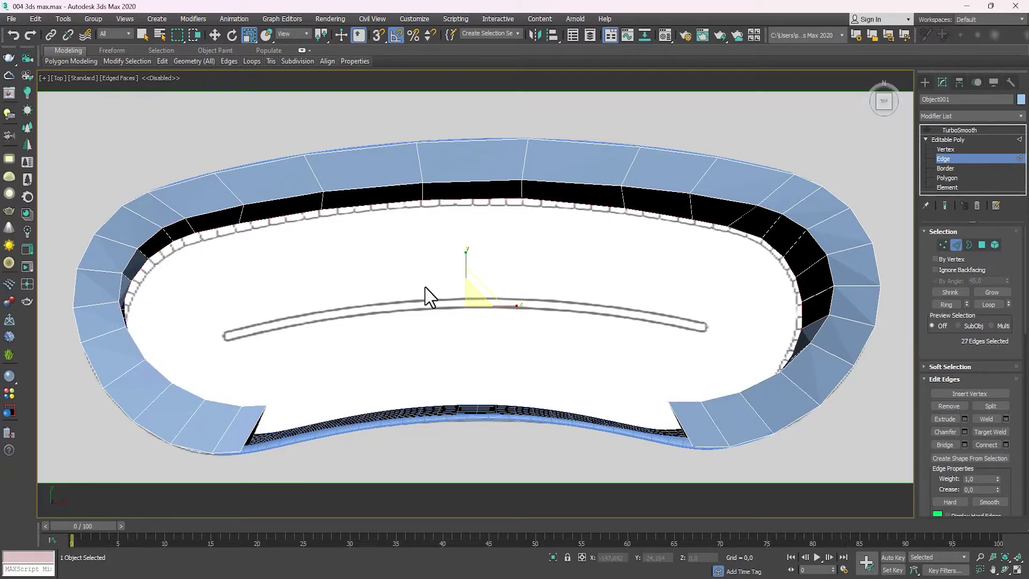
key("w")
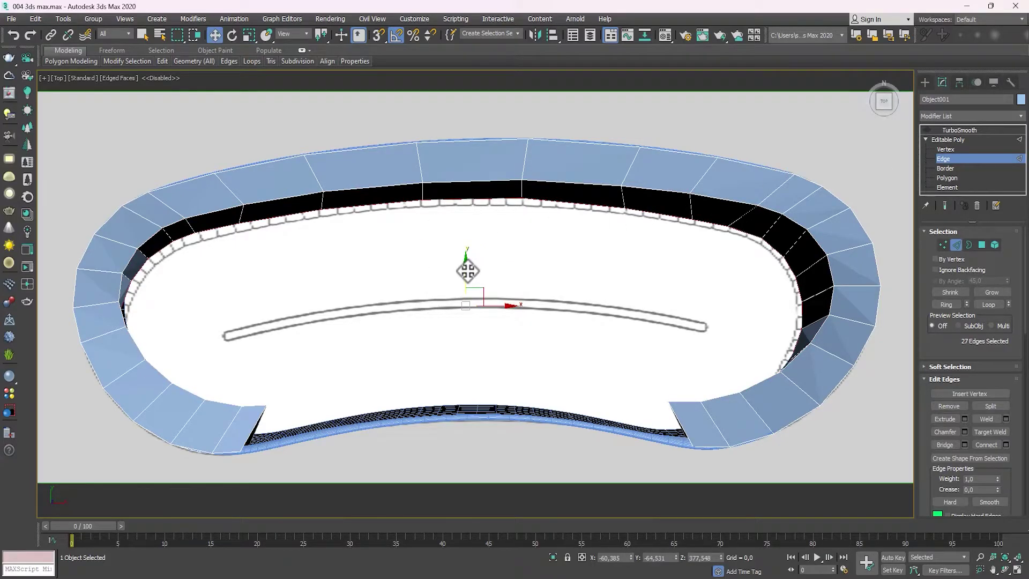
left_click_drag(468, 271, 467, 276)
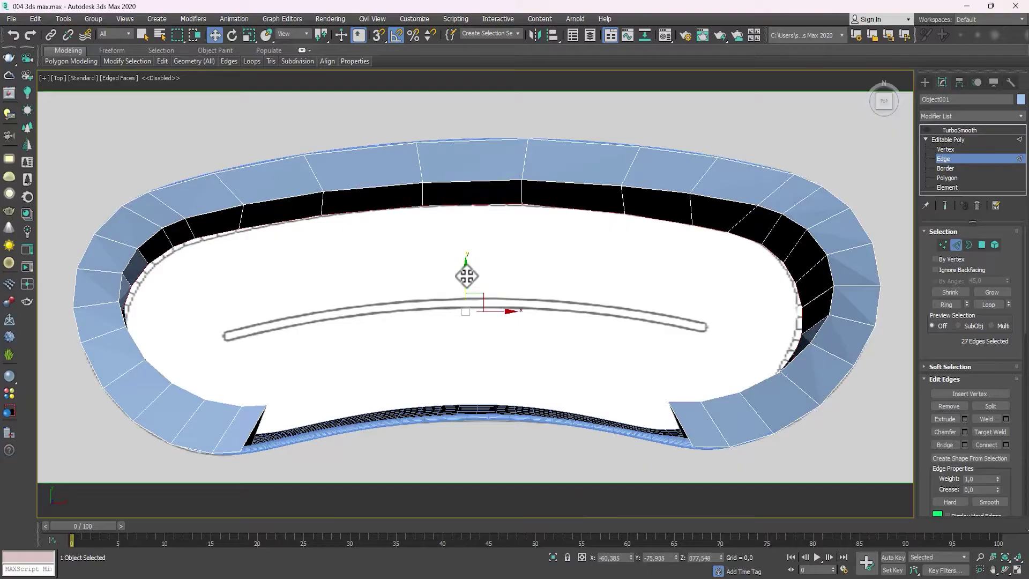
key("e")
key("r")
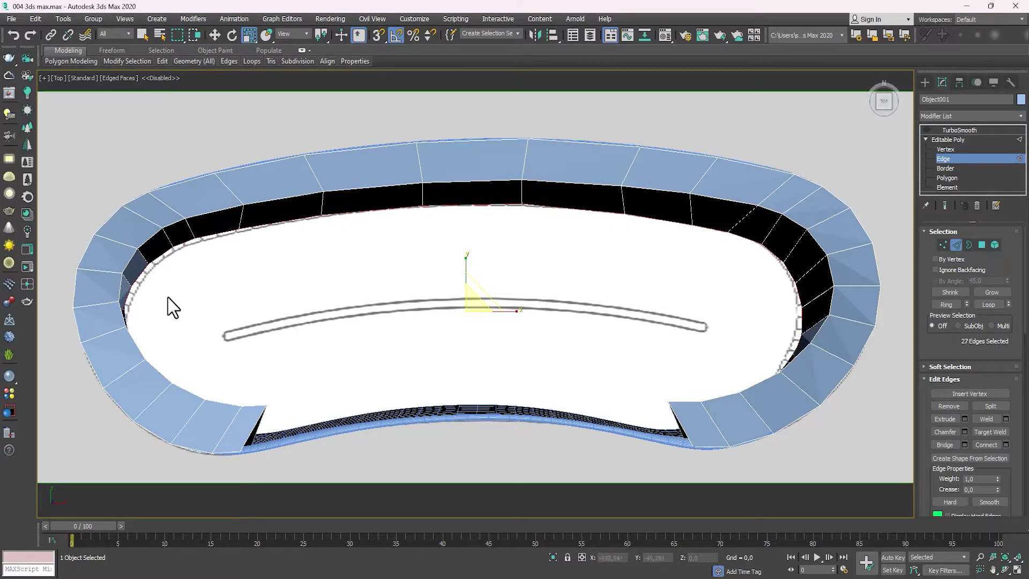
left_click_drag(517, 310, 515, 311)
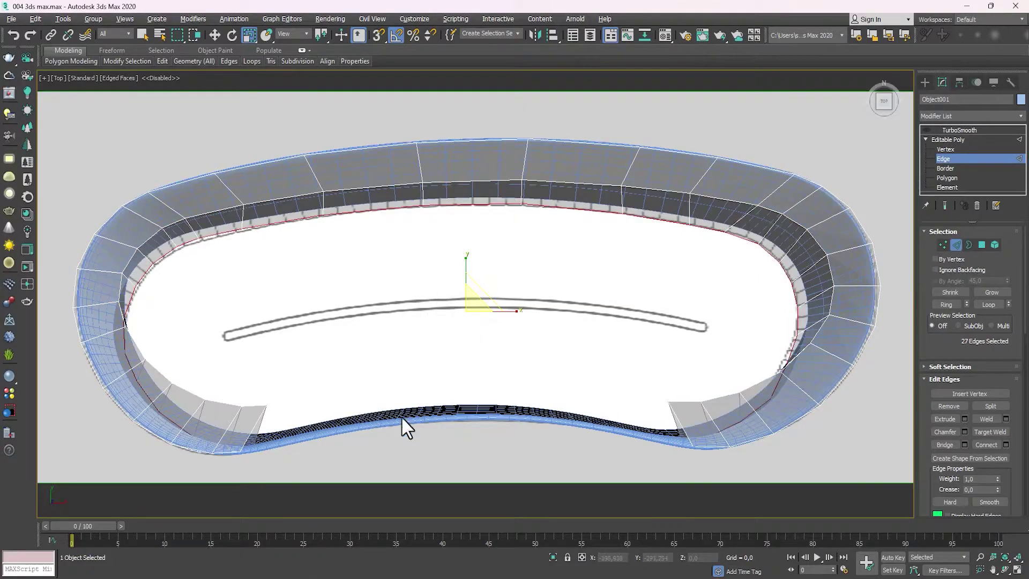
Leave edge editing on the inner panel and hide the outer sofa shell.
left_click(953, 245)
left_click(496, 407)
right_click(494, 410)
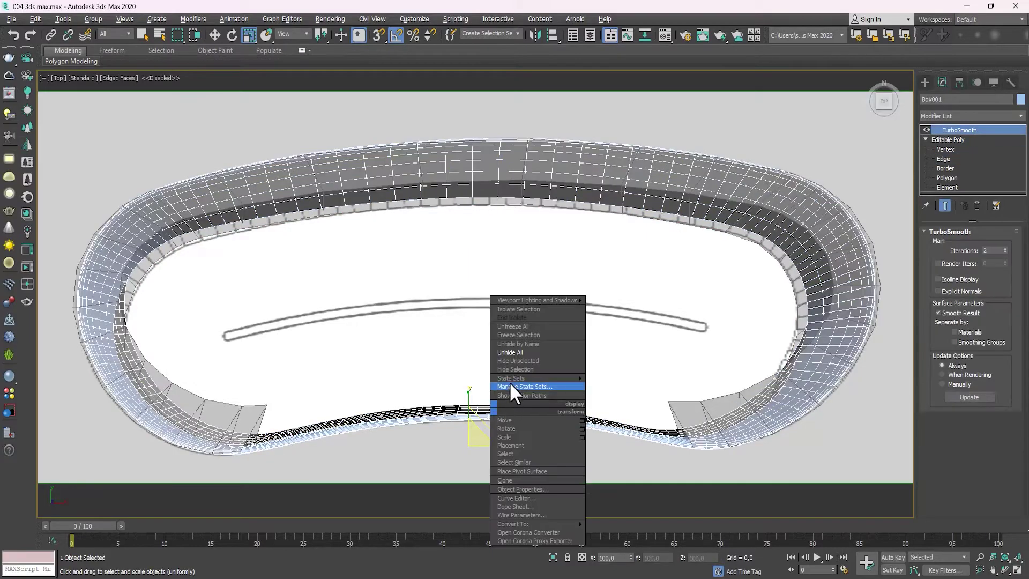
left_click(518, 390)
Select the inner backrest panel, enter vertex editing, toggle its see-through display and inspect the rim strip around the arm ends.
middle_click_drag(277, 398, 407, 381)
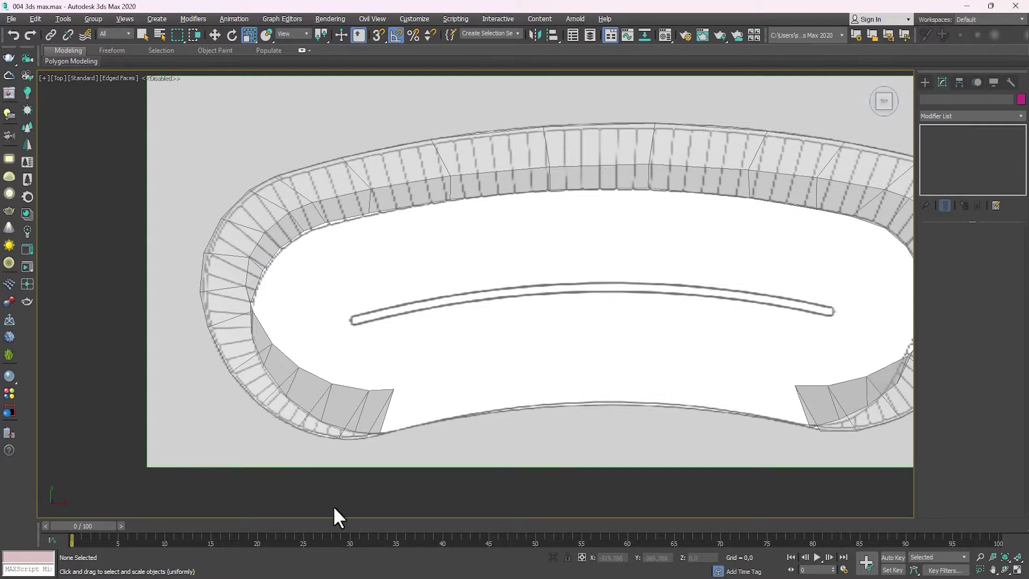
scroll(320, 441, "up", 4)
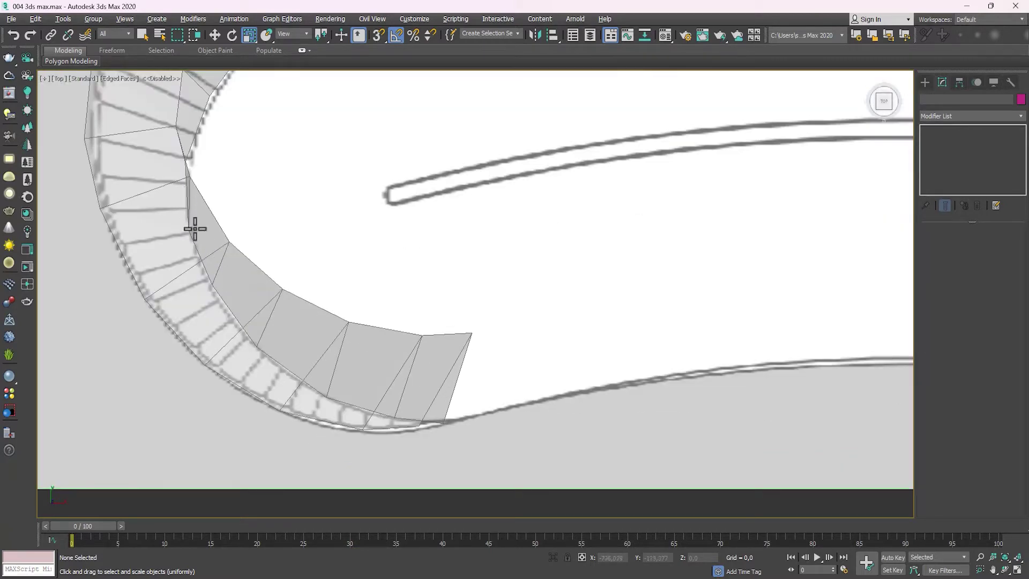
left_click(310, 372)
scroll(310, 372, "down", 5)
middle_click_drag(464, 370, 371, 288, "alt")
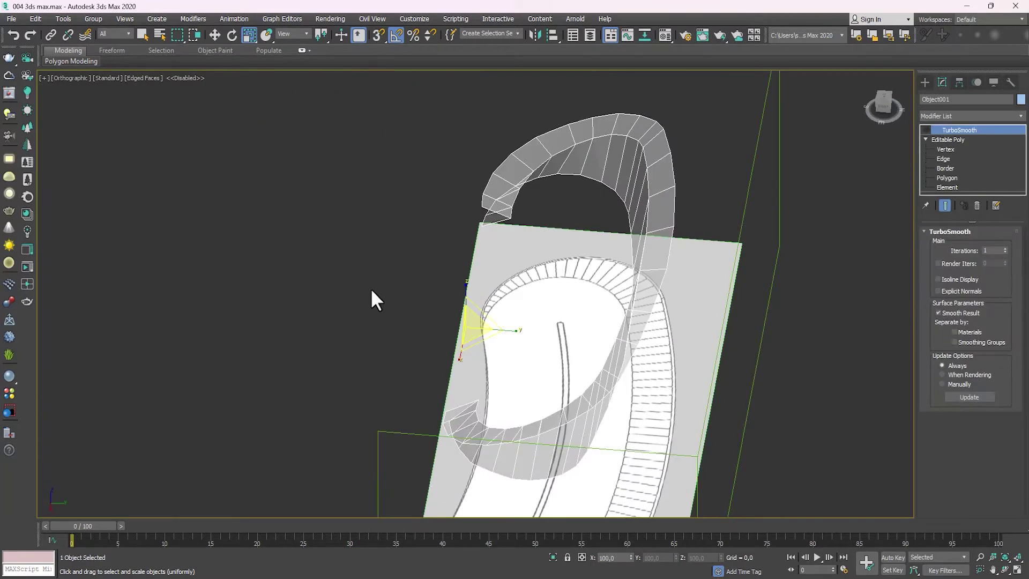
scroll(523, 182, "up", 2)
scroll(523, 181, "up", 1)
left_click(947, 149)
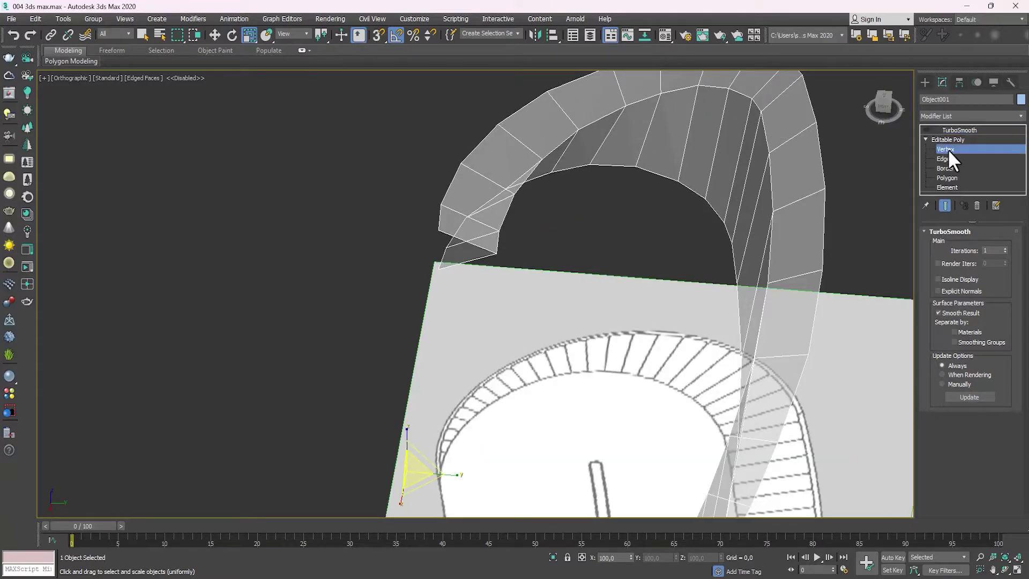
scroll(558, 223, "down", 3)
key("alt+x")
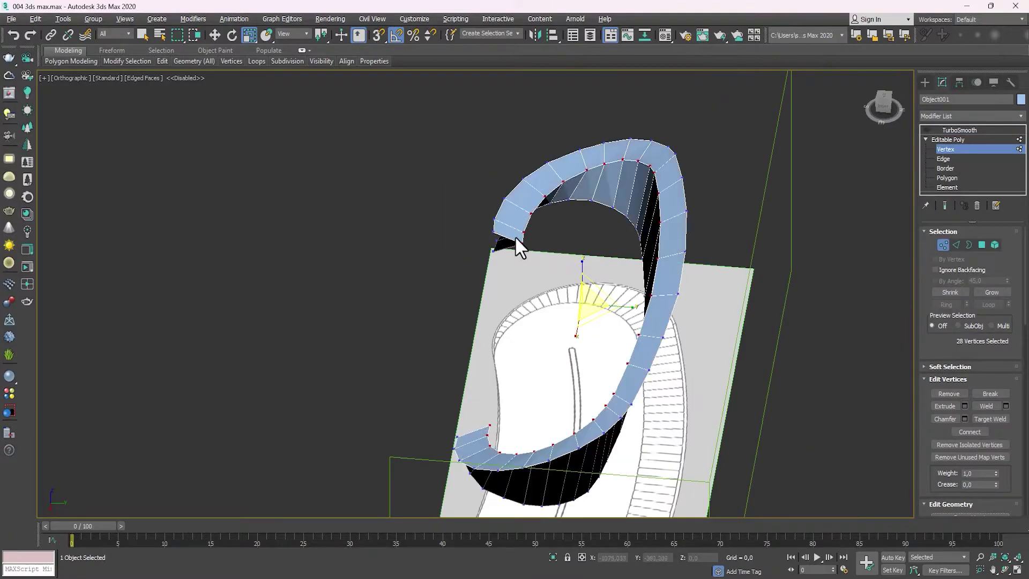
scroll(514, 236, "up", 3)
middle_click_drag(515, 236, 499, 261, "alt")
middle_click_drag(498, 262, 611, 232)
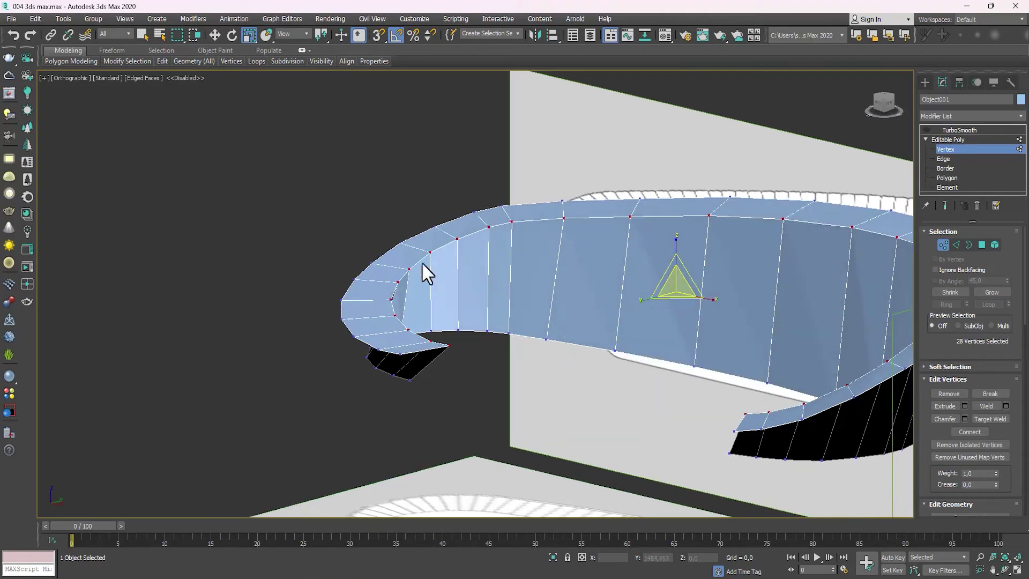
middle_click_drag(447, 344, 541, 228, "alt")
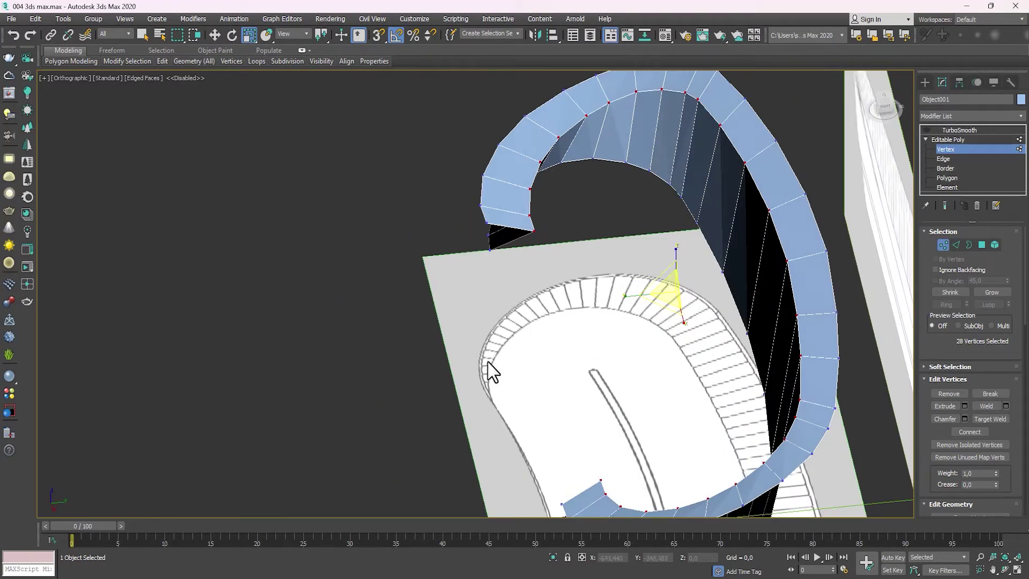
In the Top view, move the two outermost inner-rim vertices at the left arm's tip onto the blueprint's narrow padding band.
key("t")
scroll(429, 338, "up", 8)
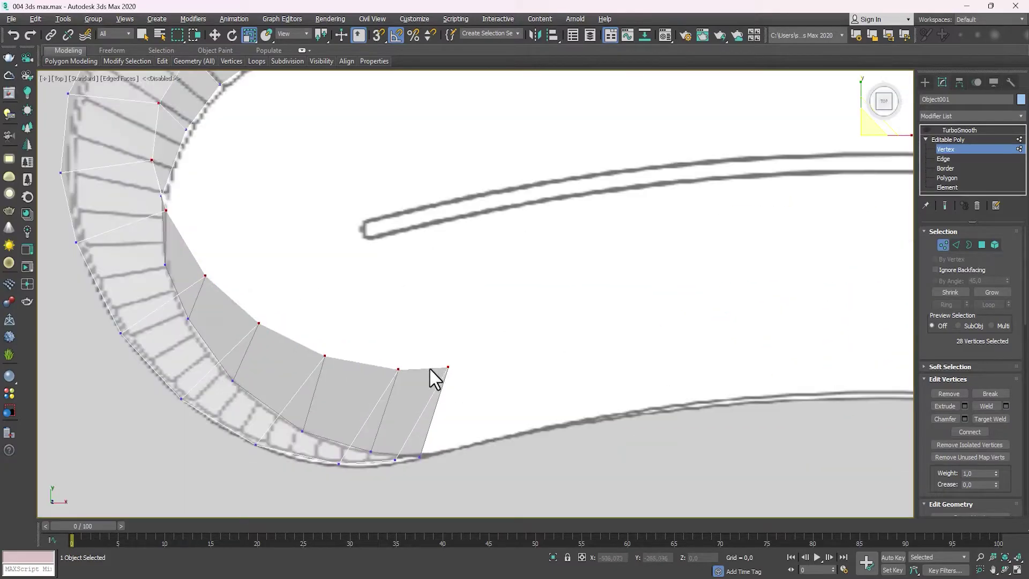
middle_click_drag(429, 369, 461, 333)
left_click_drag(508, 321, 456, 369)
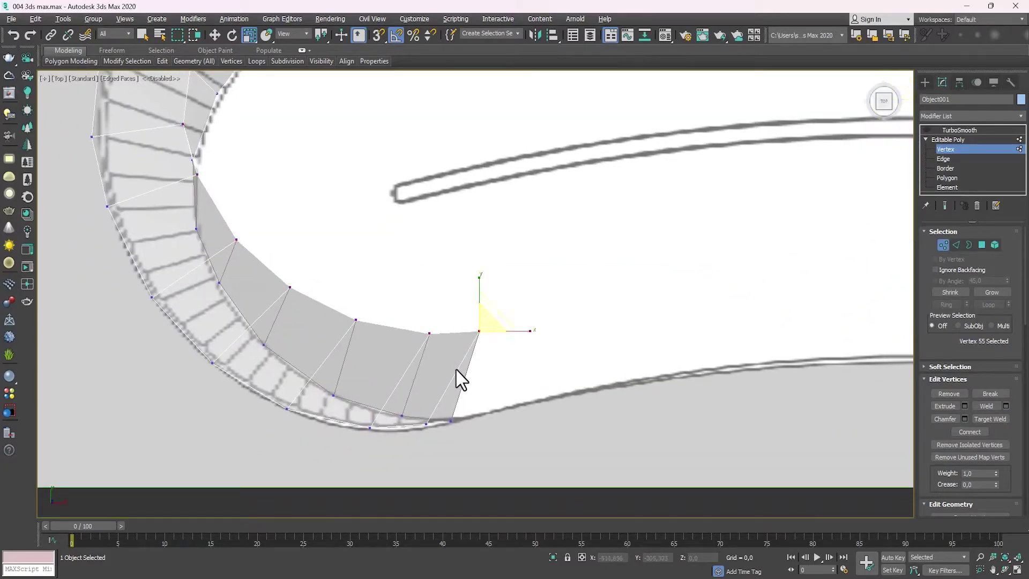
key("w")
left_click_drag(489, 320, 428, 401)
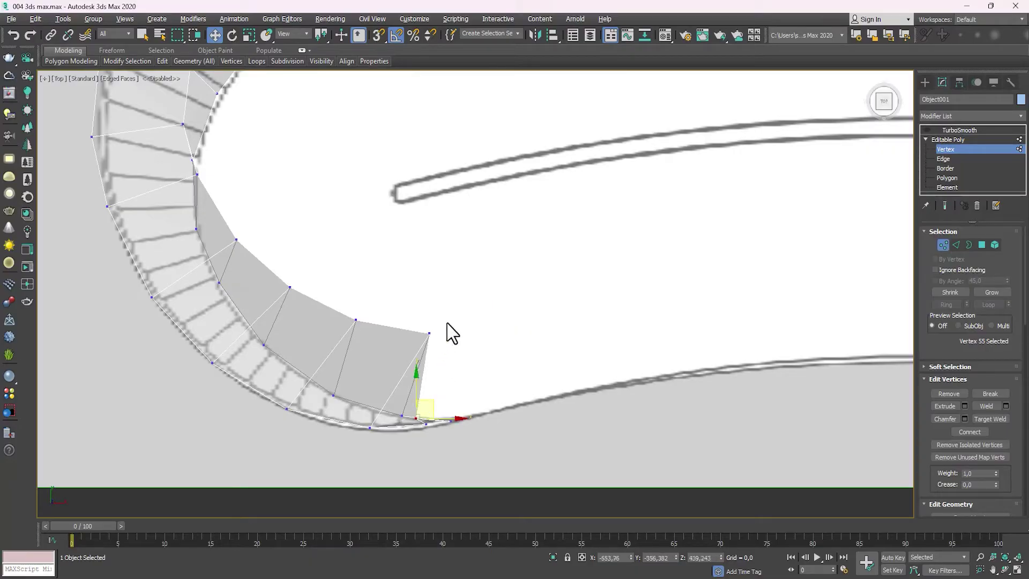
left_click_drag(447, 324, 408, 400)
Move the next four inner-rim vertices around the left arm's curve outward so they sit within the blueprint's padding band.
left_click(355, 320)
left_click_drag(366, 317, 335, 377)
left_click(290, 288)
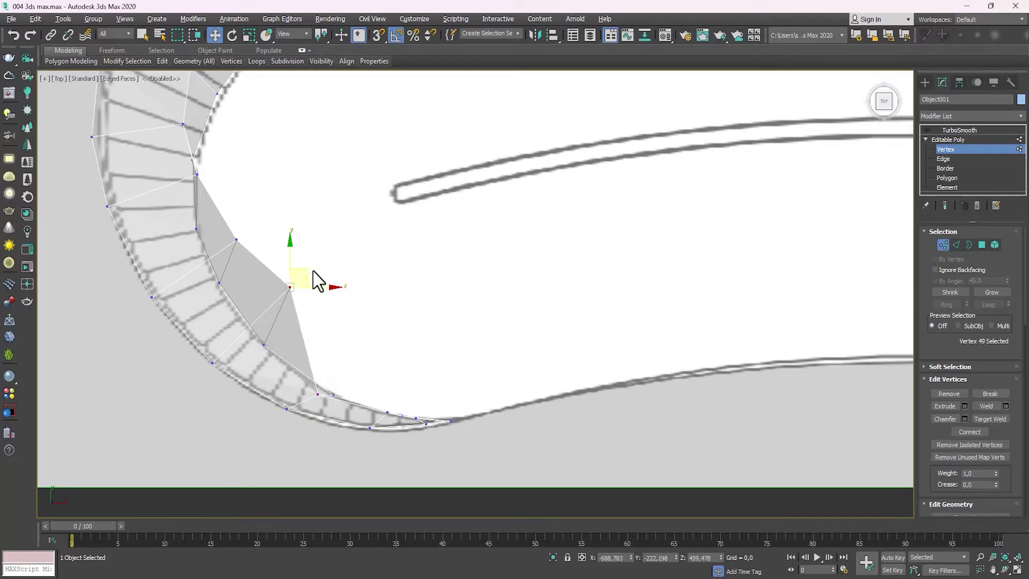
left_click_drag(308, 271, 258, 332)
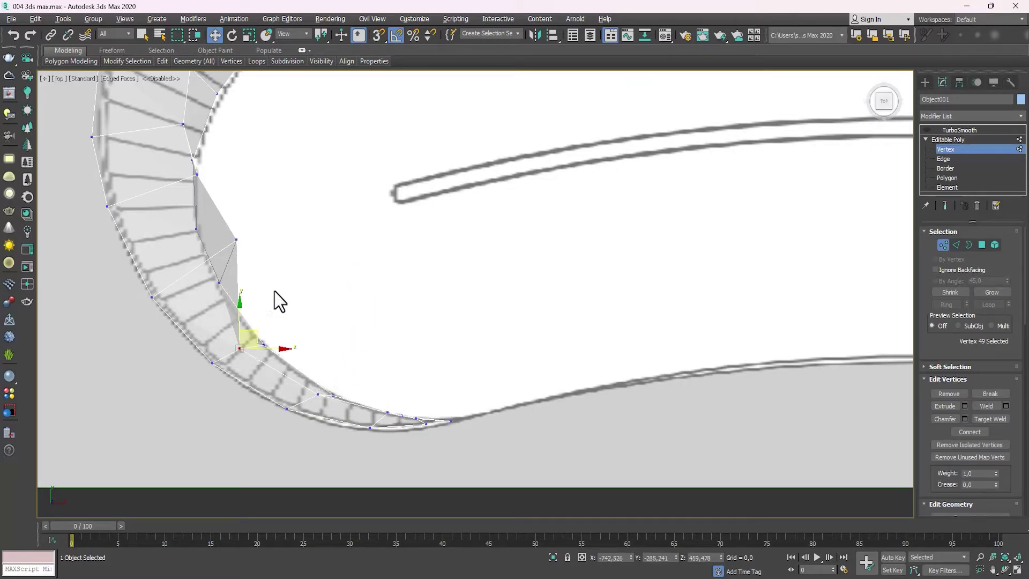
middle_click_drag(274, 289, 297, 338)
left_click(261, 290)
left_click_drag(262, 289, 232, 316)
middle_click_drag(244, 294, 252, 333)
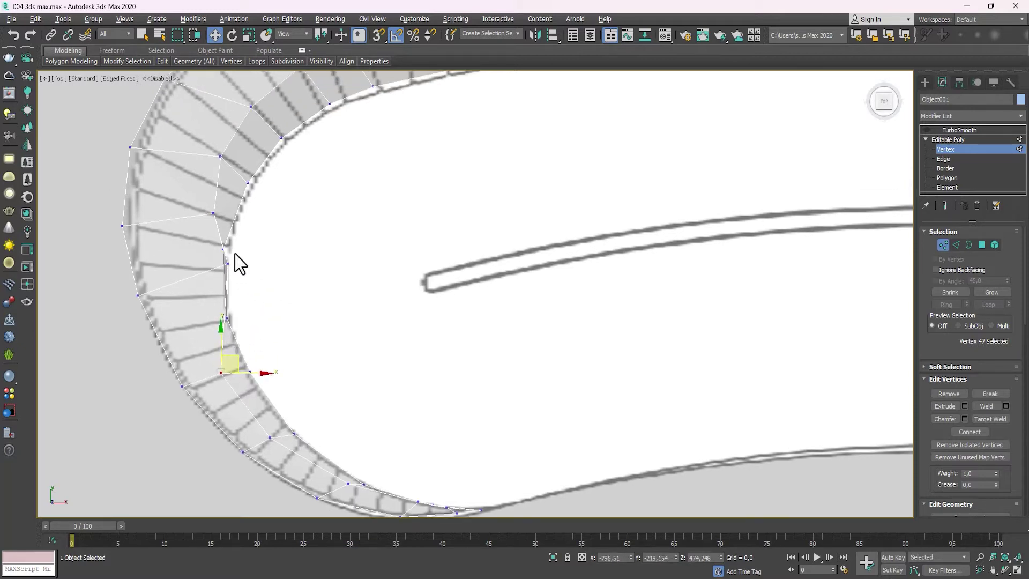
left_click(228, 264)
left_click_drag(239, 247, 213, 272)
Fine-tune the two inner-rim vertices nearest the left arm's tip so the strip tapers along the blueprint outline.
scroll(248, 214, "up", 2)
scroll(411, 416, "up", 4)
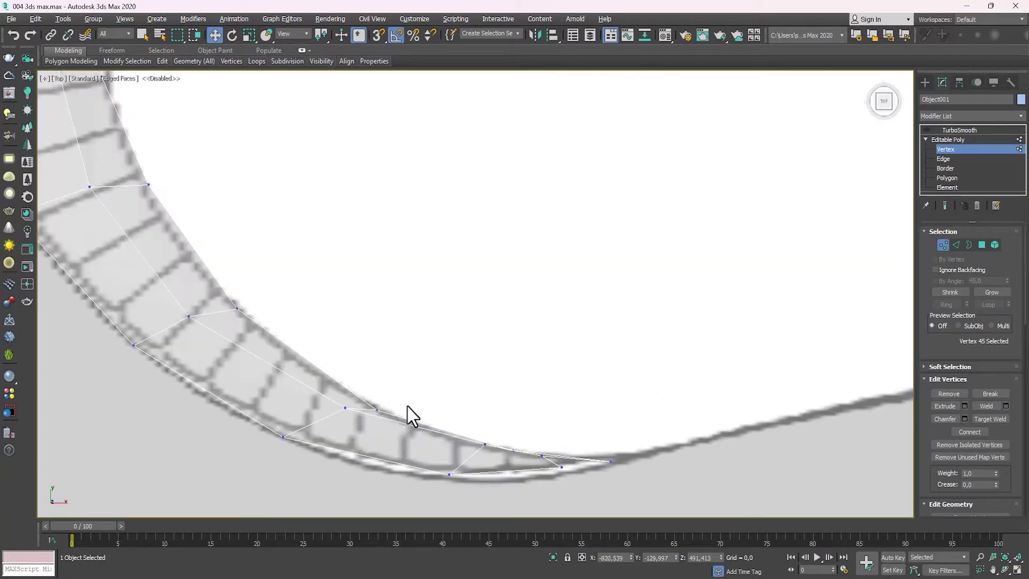
left_click_drag(501, 429, 492, 436)
left_click(543, 455)
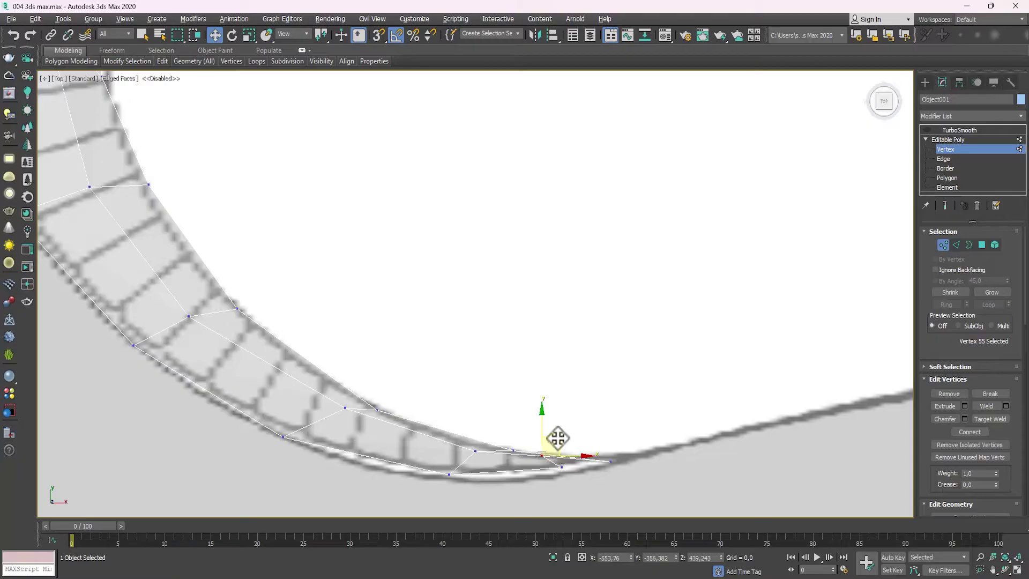
left_click_drag(558, 438, 557, 442)
Raise the inner-rim vertex at the sharp bend of the left arm along Z and nudge it along X to even out the rim.
scroll(391, 349, "down", 6)
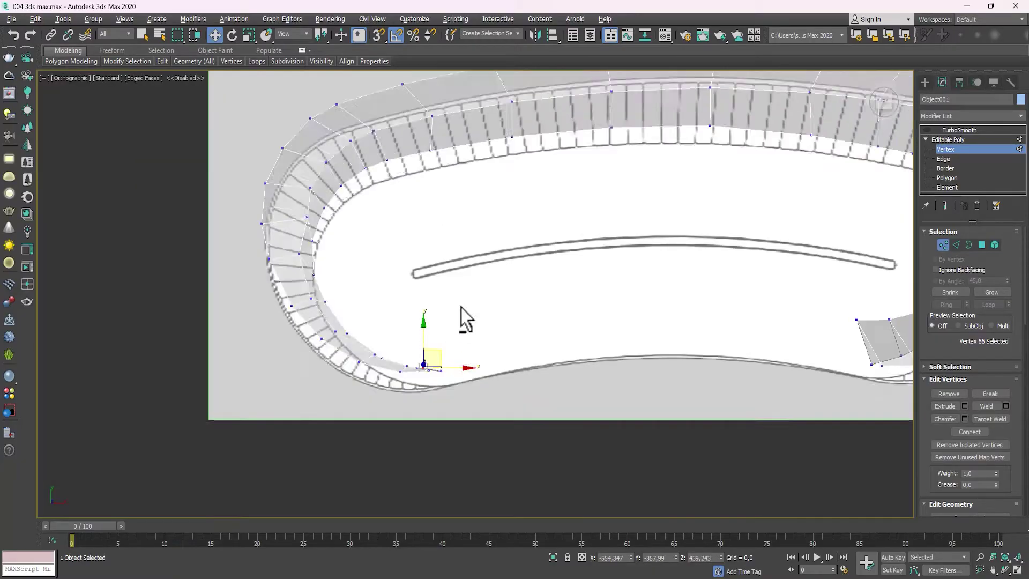
middle_click_drag(466, 322, 442, 279, "alt")
scroll(438, 271, "up", 4)
left_click(459, 250)
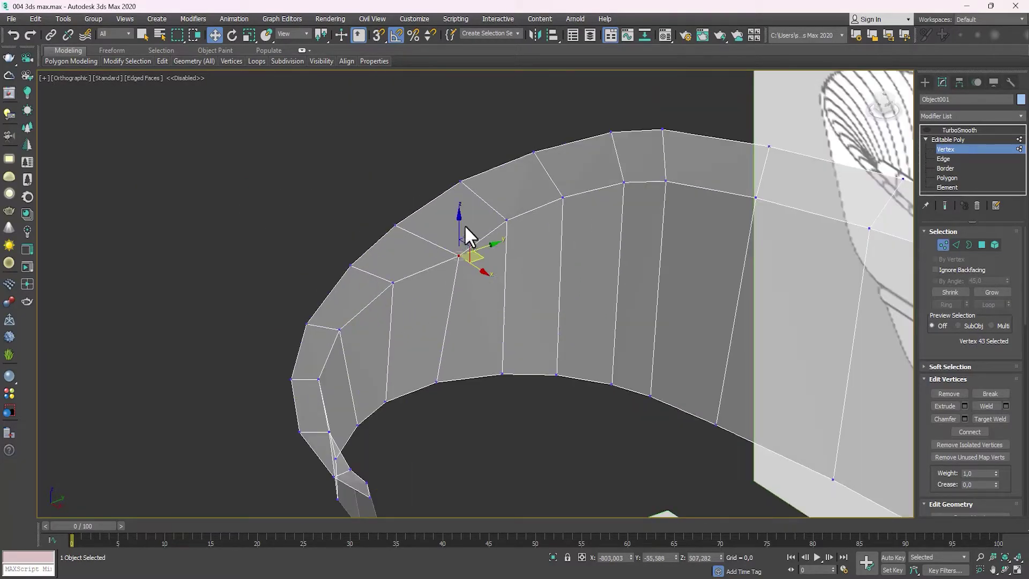
left_click_drag(462, 227, 458, 218)
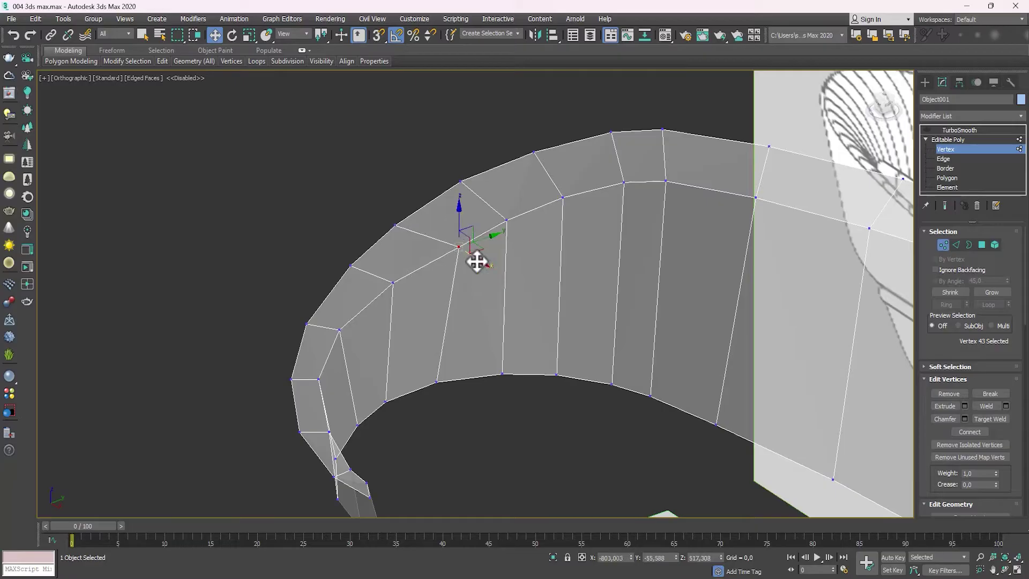
left_click_drag(477, 262, 475, 257)
Back in the Top view, shift the two inner-rim vertices at the left arm's outermost bend outward toward the shell side.
middle_click_drag(476, 257, 485, 405, "alt")
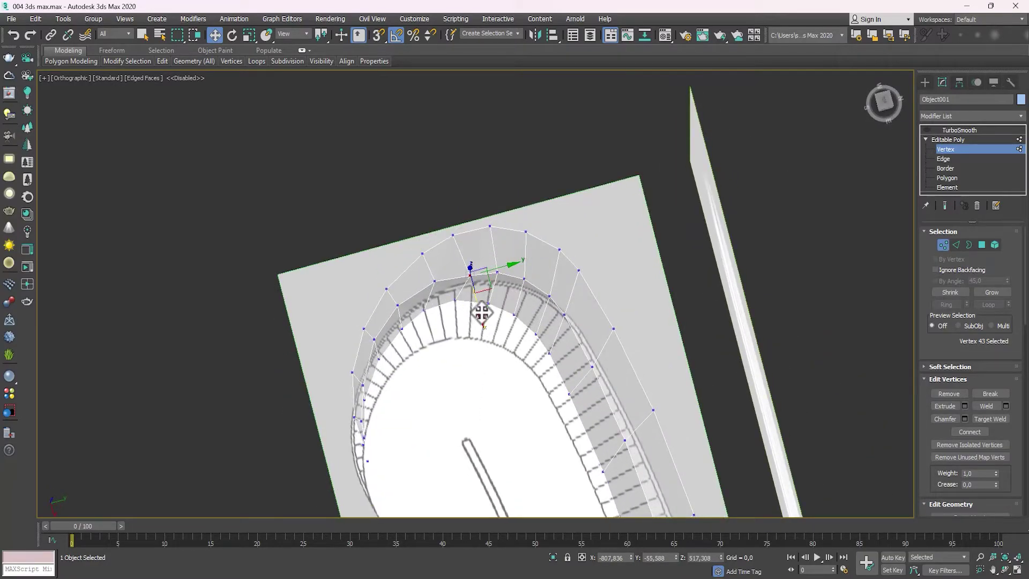
key("t")
scroll(385, 268, "up", 5)
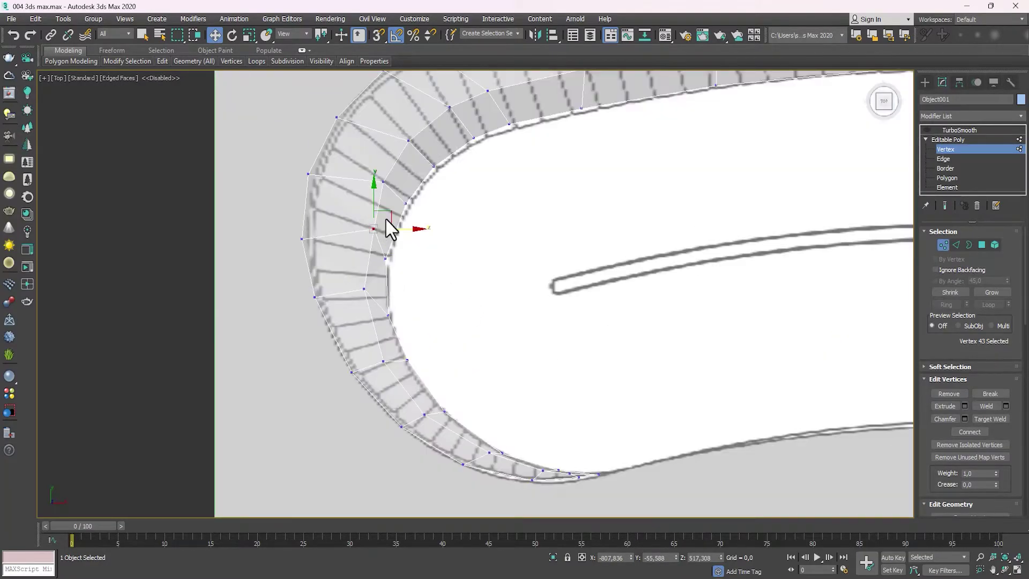
left_click_drag(390, 213, 370, 217)
left_click(371, 288)
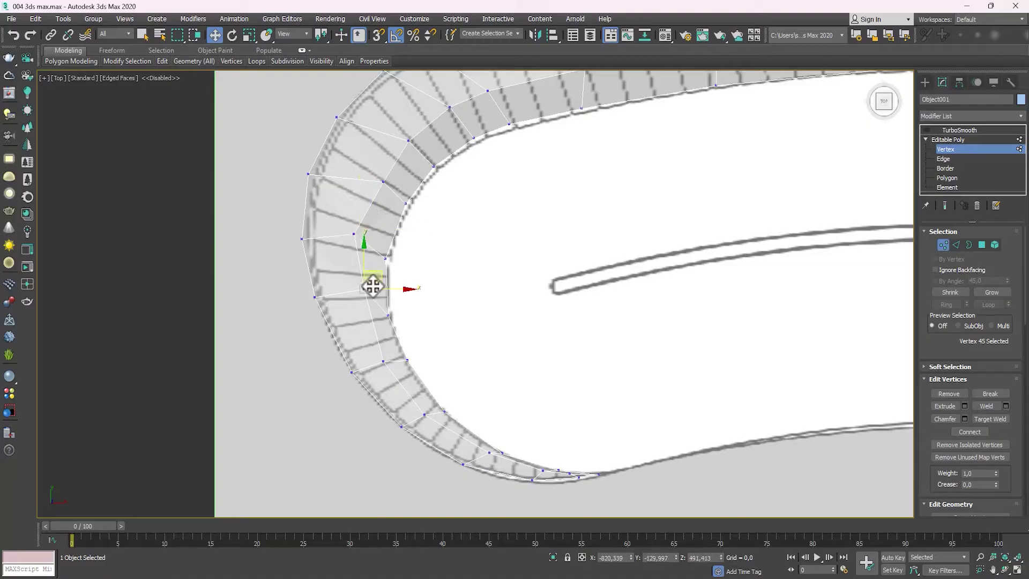
left_click_drag(375, 281, 369, 289)
left_click(395, 367)
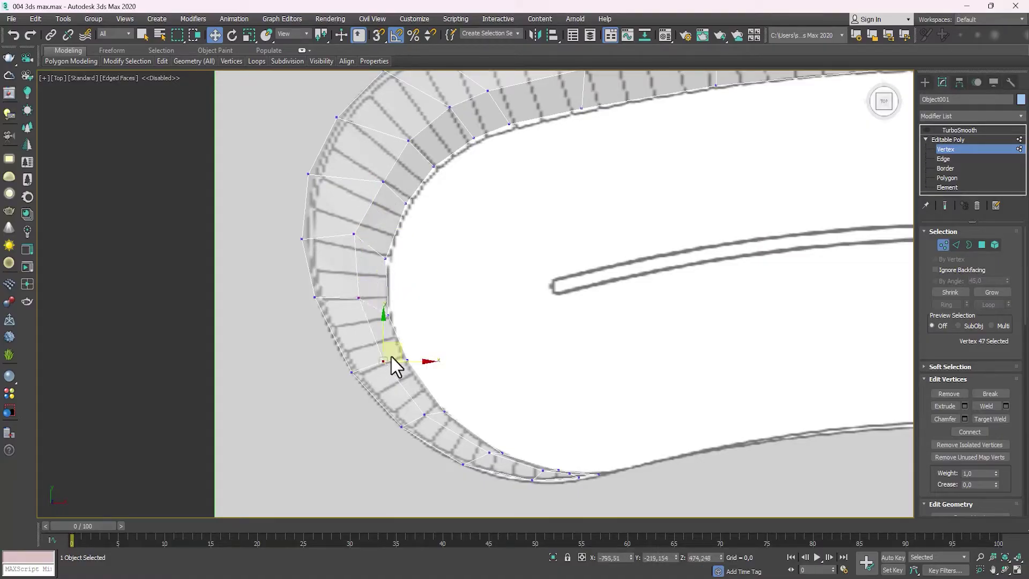
Move the vertex above the left bend diagonally outward and lower its neighbour along Y to space the rim segments evenly.
middle_click_drag(397, 339, 380, 388)
left_click(366, 230)
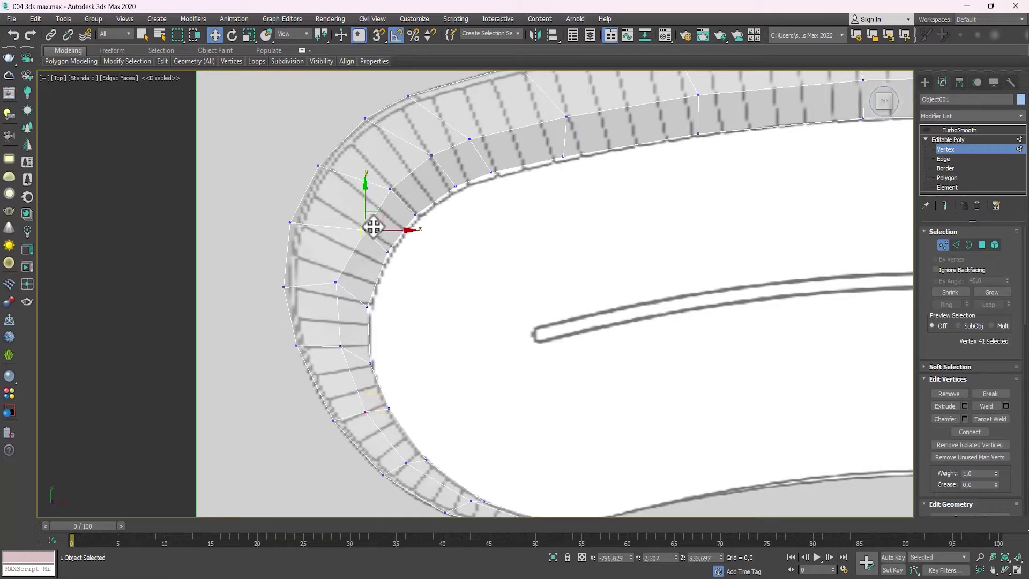
left_click_drag(381, 212, 370, 224)
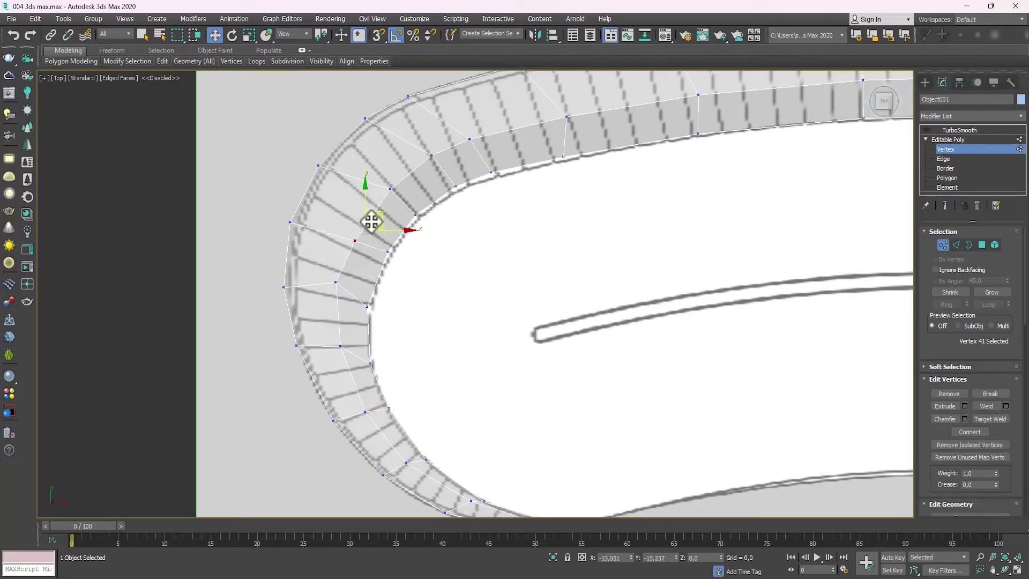
left_click(336, 283)
left_click_drag(349, 269, 349, 275)
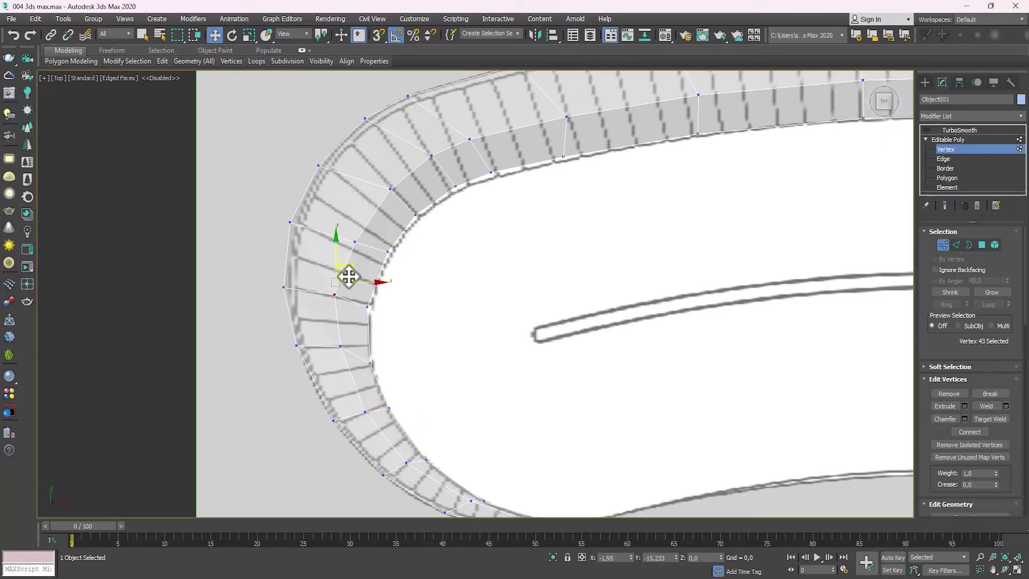
Adjust the two inner-rim vertices at the back-left corner to follow the padding band's curve and leave vertex editing.
middle_click_drag(379, 258, 361, 303)
left_click(375, 234)
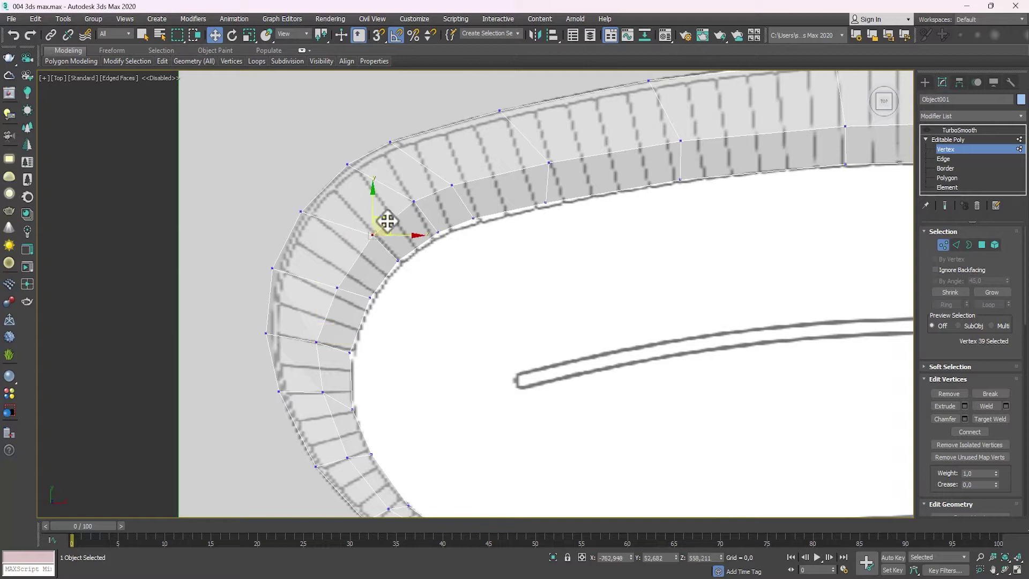
left_click_drag(387, 221, 370, 240)
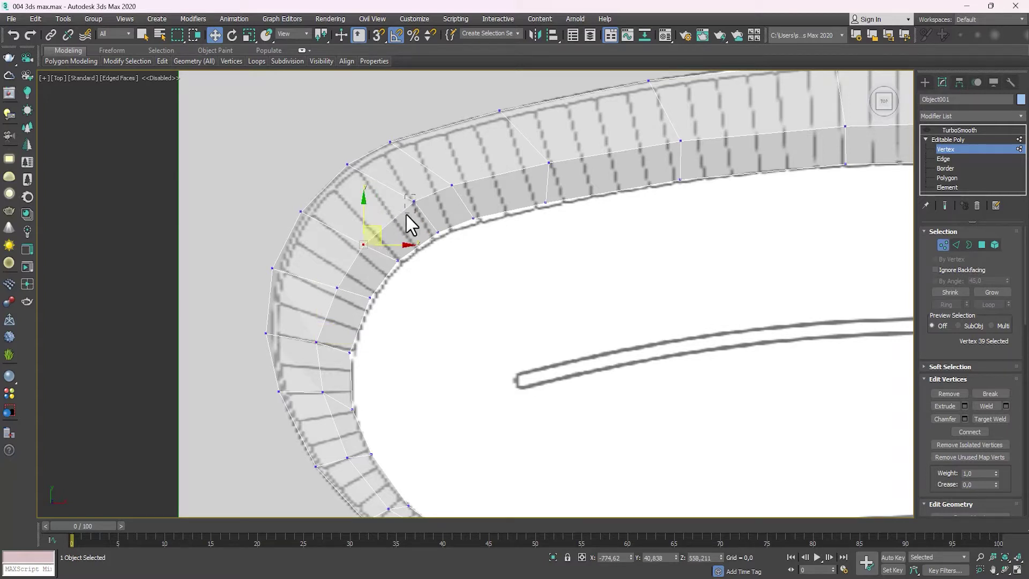
left_click_drag(427, 188, 424, 191)
scroll(600, 183, "down", 2)
middle_click_drag(600, 183, 499, 199)
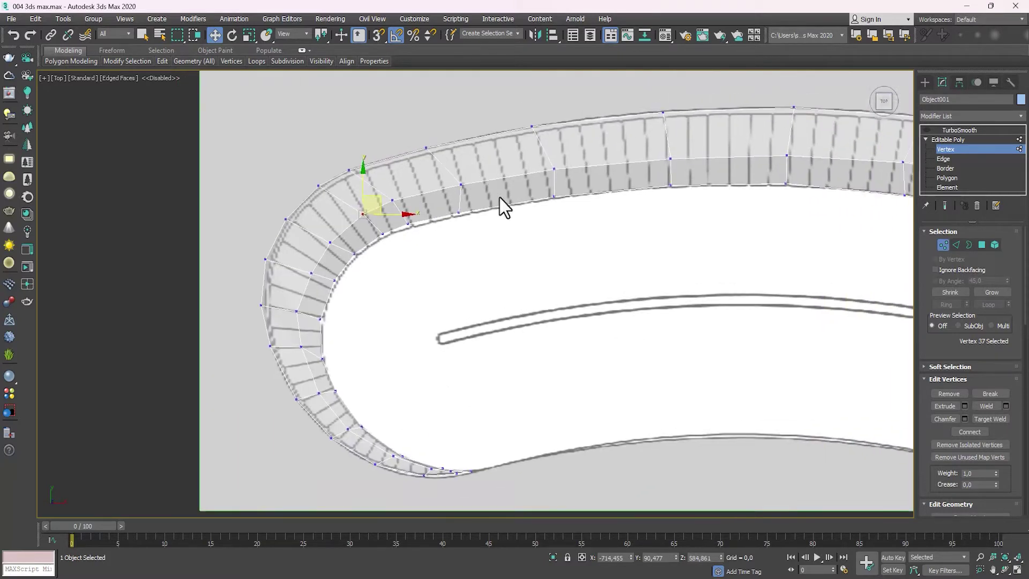
left_click(942, 245)
middle_click_drag(802, 230, 731, 169, "alt")
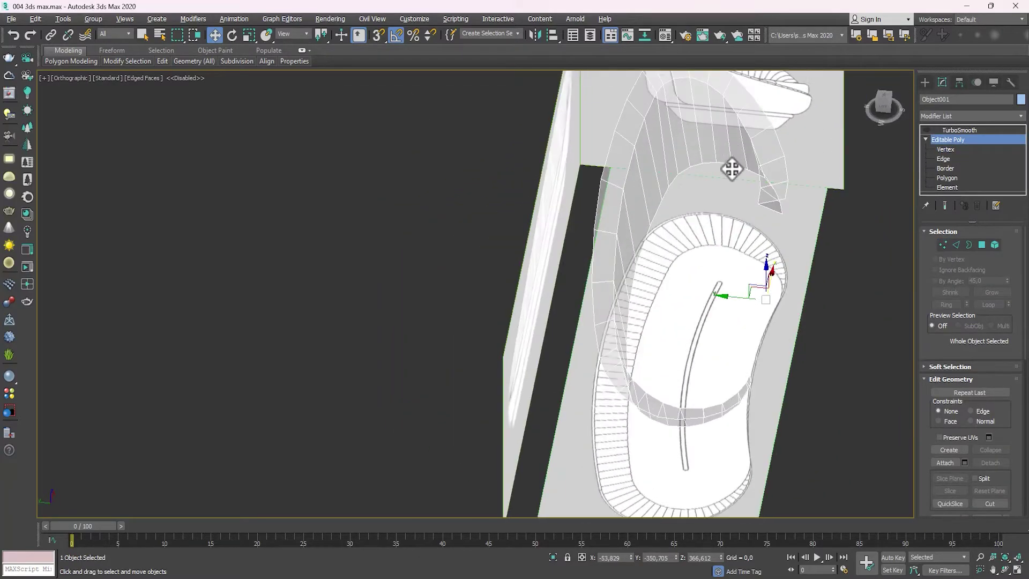
In the Top view, move the inner-rim vertices at the right arm's tip and front bend onto the padding band's outline.
key("t")
scroll(742, 354, "up", 4)
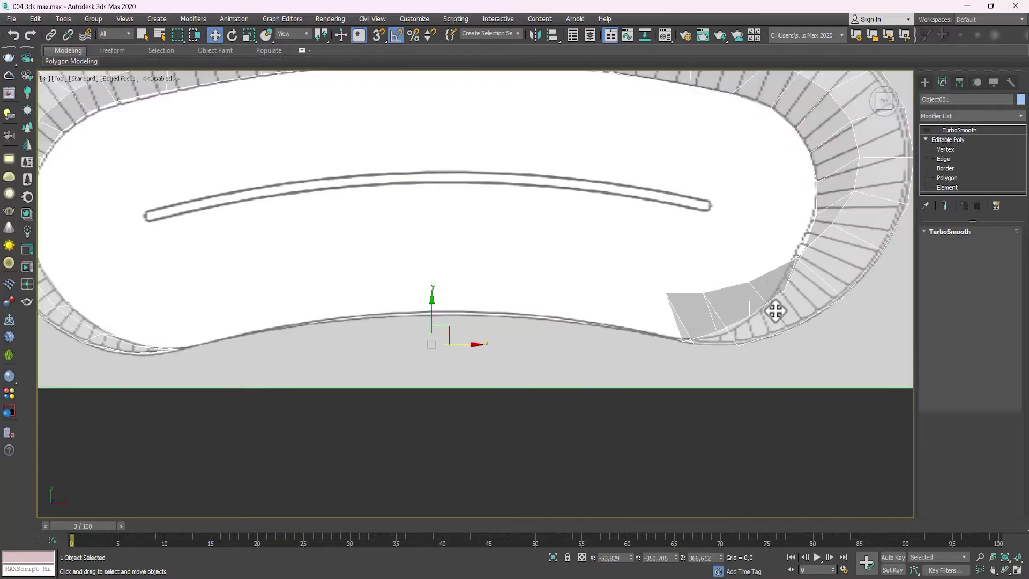
left_click(946, 149)
scroll(686, 323, "up", 4)
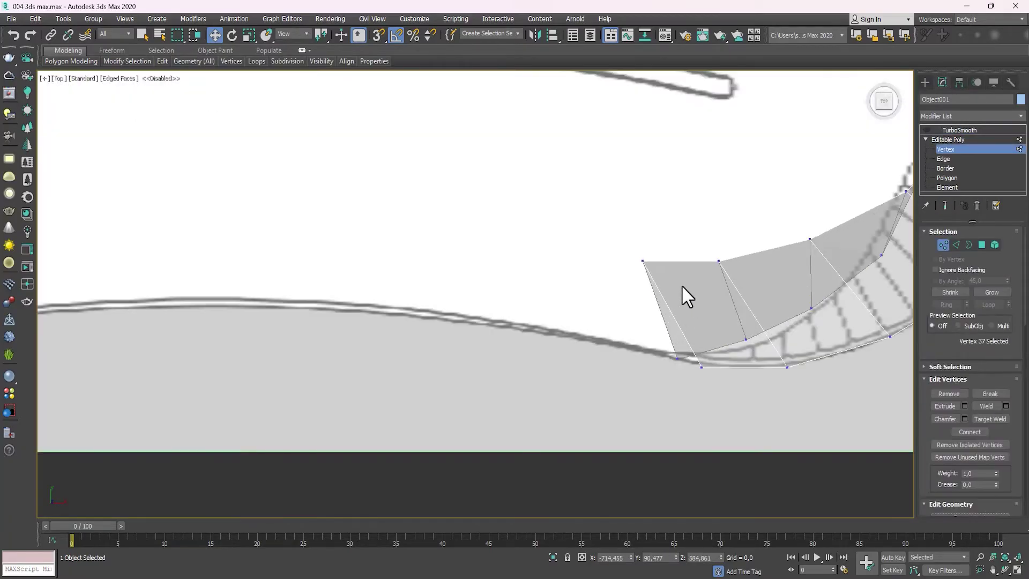
left_click(644, 260)
middle_click_drag(683, 258, 537, 258)
left_click_drag(515, 247, 559, 347)
left_click_drag(602, 236, 628, 339)
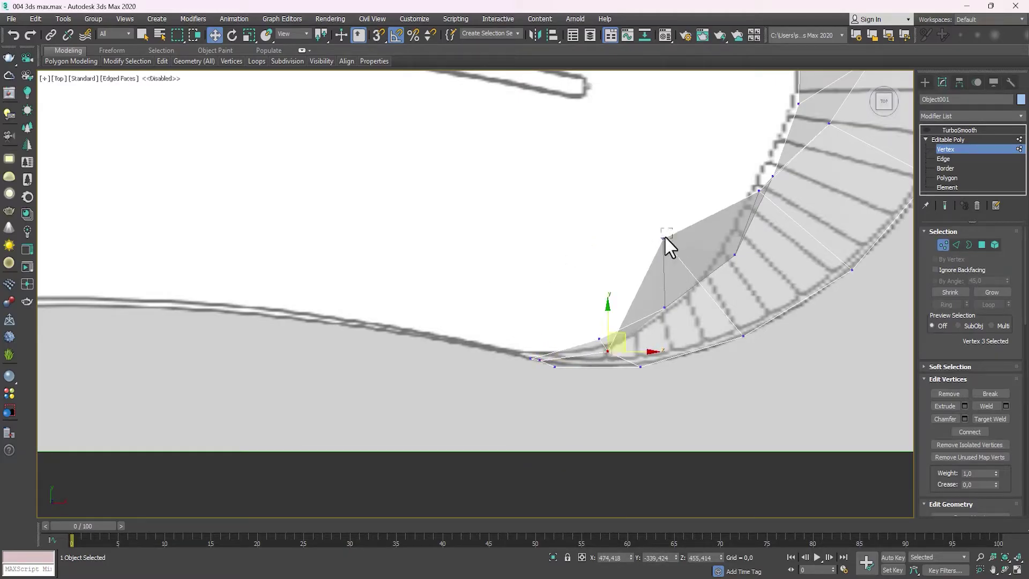
left_click_drag(679, 224, 685, 320)
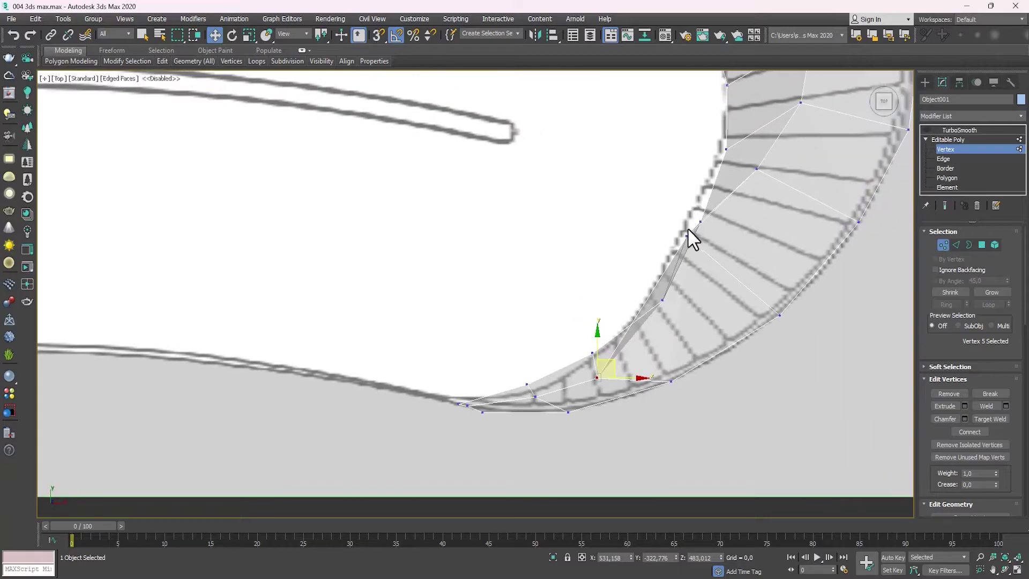
Reposition the vertices around the right arm's outer bend, aligning the inner rim with the blueprint's inner padding outline.
middle_click_drag(689, 231, 676, 213, "alt")
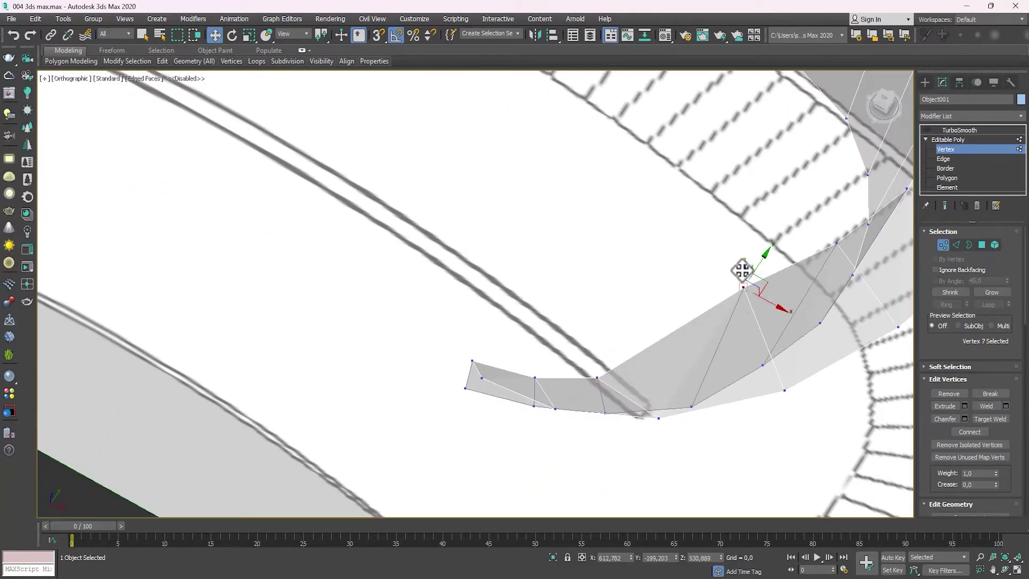
key("t")
scroll(462, 285, "up", 3)
scroll(462, 286, "up", 2)
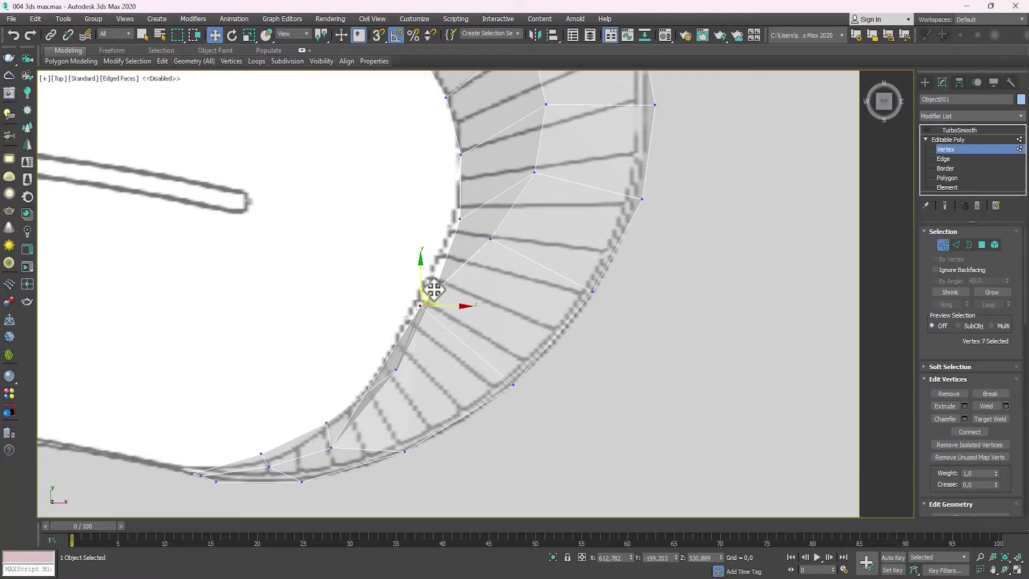
left_click_drag(433, 290, 395, 353)
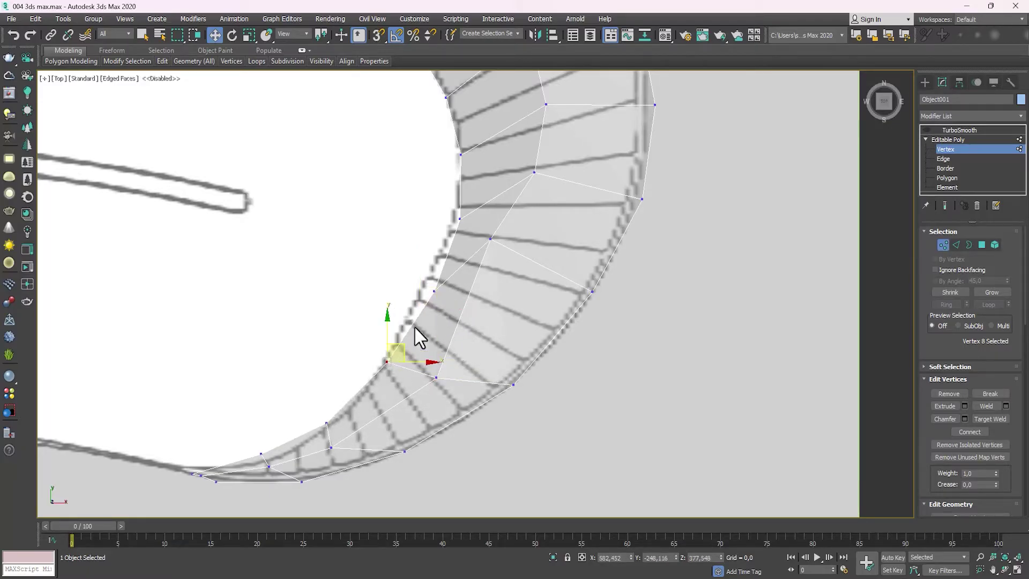
left_click_drag(424, 299, 439, 271)
mouse_move(469, 214)
left_mouse_down()
mouse_move(453, 230)
mouse_move(468, 202)
mouse_move(480, 201)
mouse_move(469, 199)
left_mouse_up()
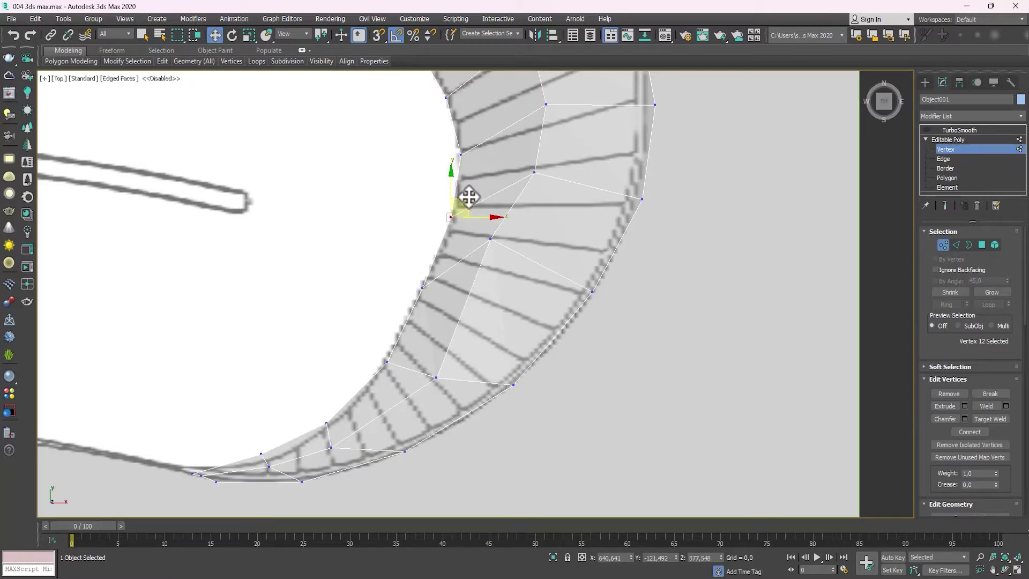
middle_click_drag(469, 199, 462, 234)
mouse_move(462, 179)
left_mouse_down()
mouse_move(446, 202)
mouse_move(468, 175)
left_mouse_up()
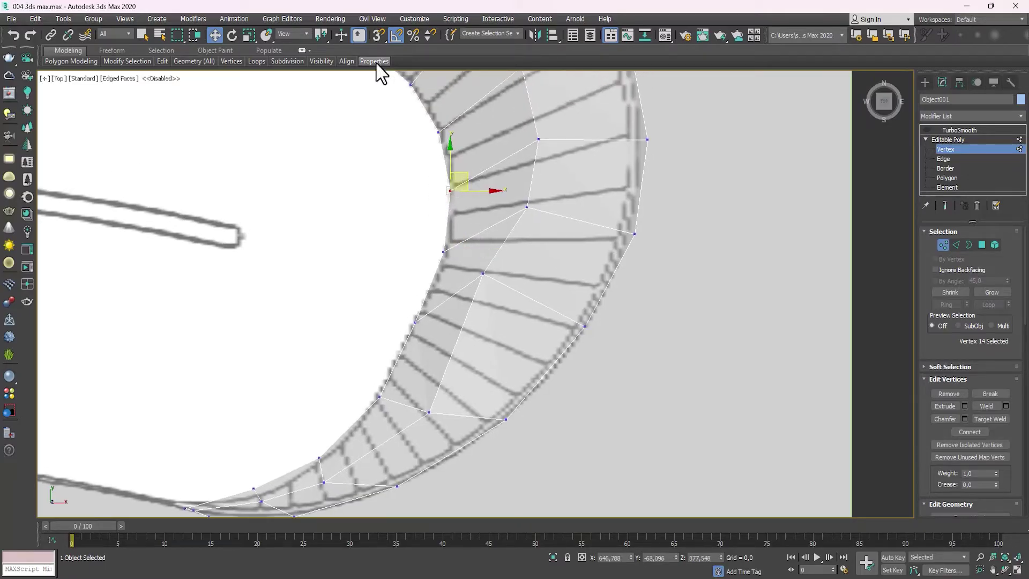
Shift two mid-band vertices on the right arm to space the rim segments evenly and leave vertex editing.
scroll(391, 166, "down", 3)
scroll(418, 218, "up", 3)
left_click(407, 291)
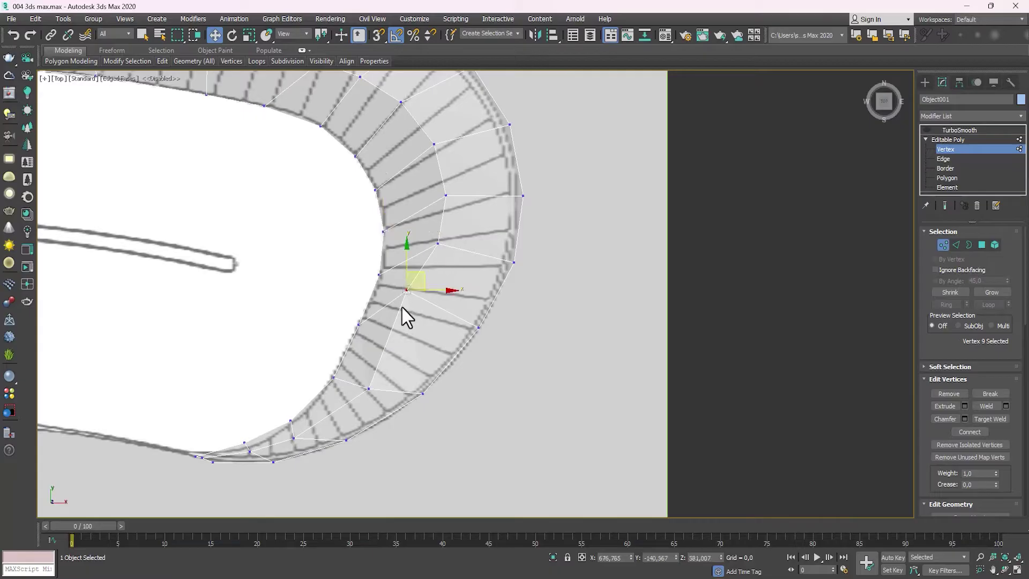
left_click_drag(423, 275, 424, 293)
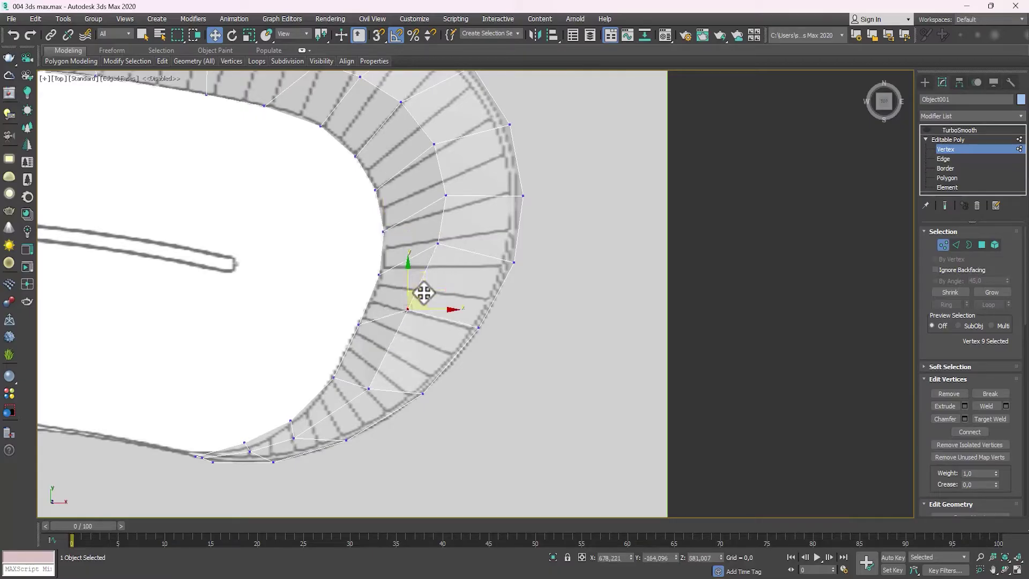
left_click(370, 389)
left_click_drag(384, 374, 380, 371)
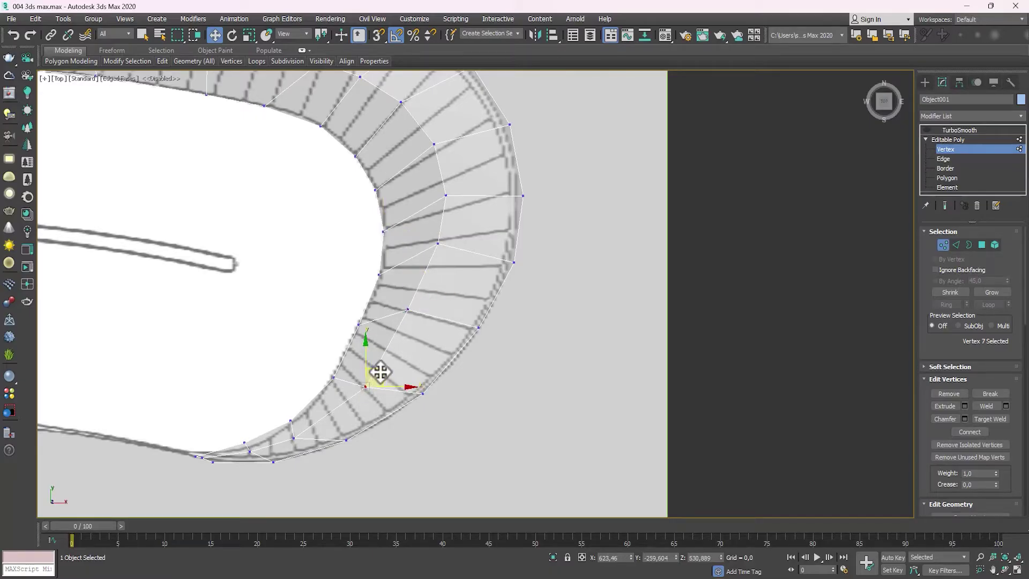
left_click(944, 240)
Turn on TurboSmooth for the backrest padding and set its iterations to 2.
scroll(450, 187, "down", 3)
middle_click_drag(426, 208, 386, 129, "alt")
scroll(385, 129, "down", 3)
middle_click_drag(328, 155, 431, 201)
left_click(935, 130)
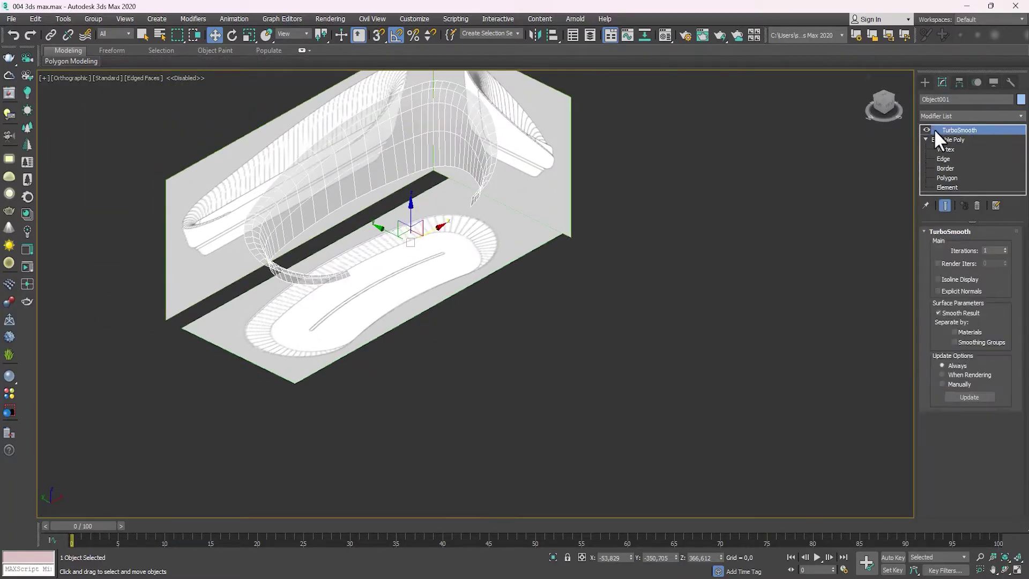
scroll(343, 135, "up", 4)
middle_click_drag(355, 134, 357, 140)
scroll(356, 140, "down", 3)
middle_click_drag(361, 179, 425, 134, "alt")
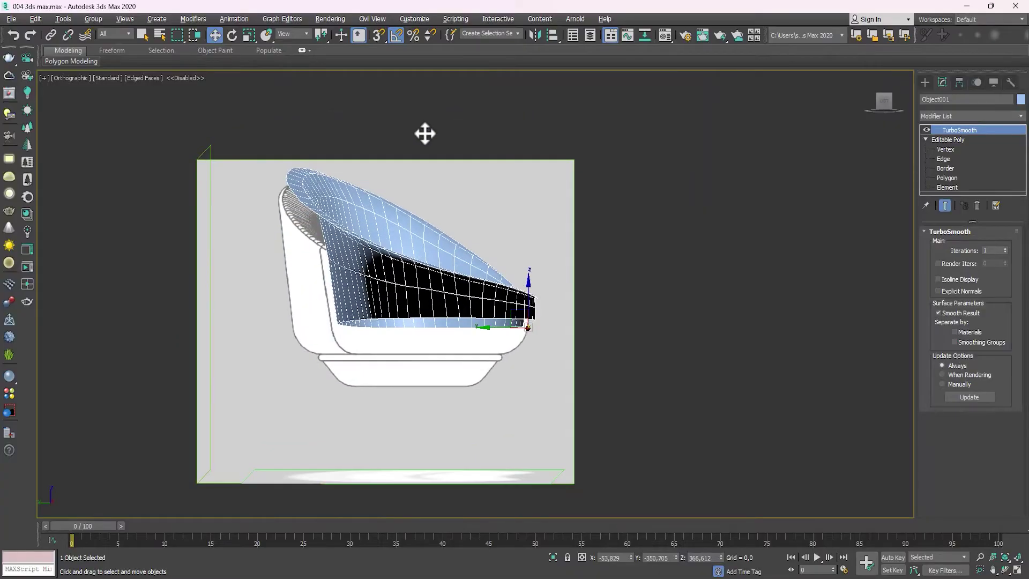
left_click(1006, 248)
mouse_move(472, 177)
middle_mouse_down("alt")
mouse_move(490, 189)
mouse_move(487, 179)
middle_mouse_up("alt")
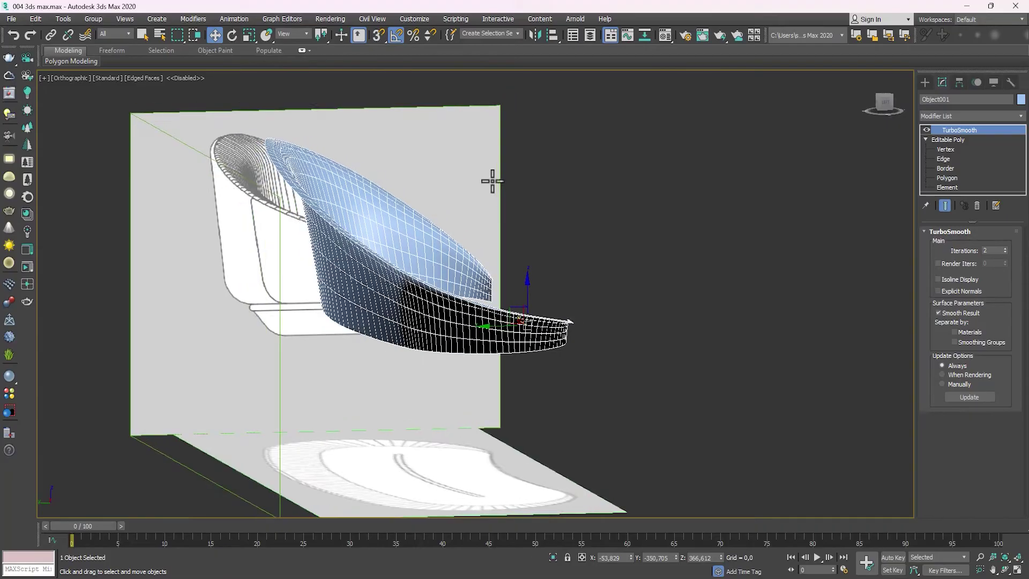
Compare the smoothed padding's rim with the Front and Left blueprints, using see-through display in the Left view.
key("f")
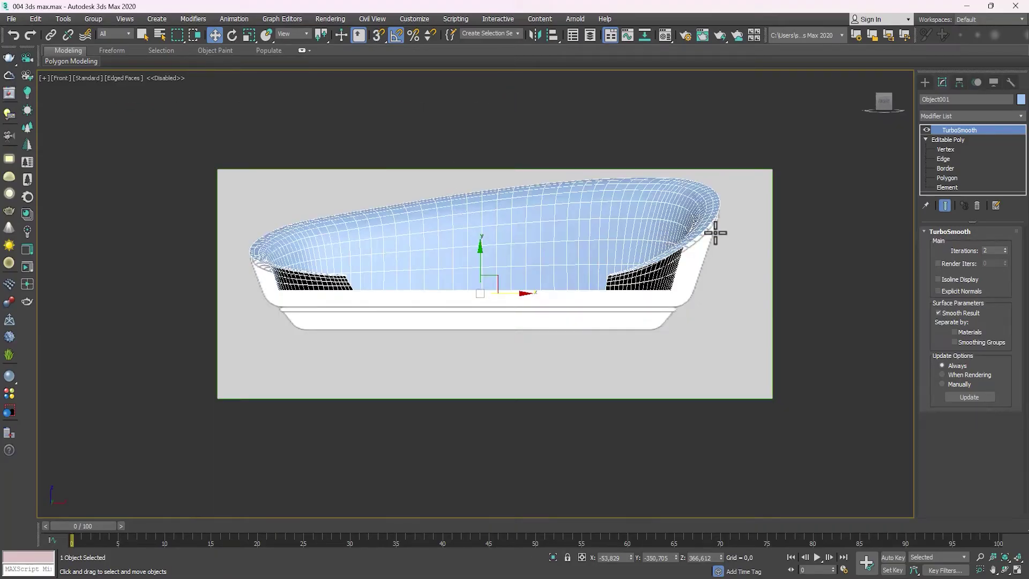
scroll(716, 233, "up", 3)
middle_click_drag(264, 238, 688, 262)
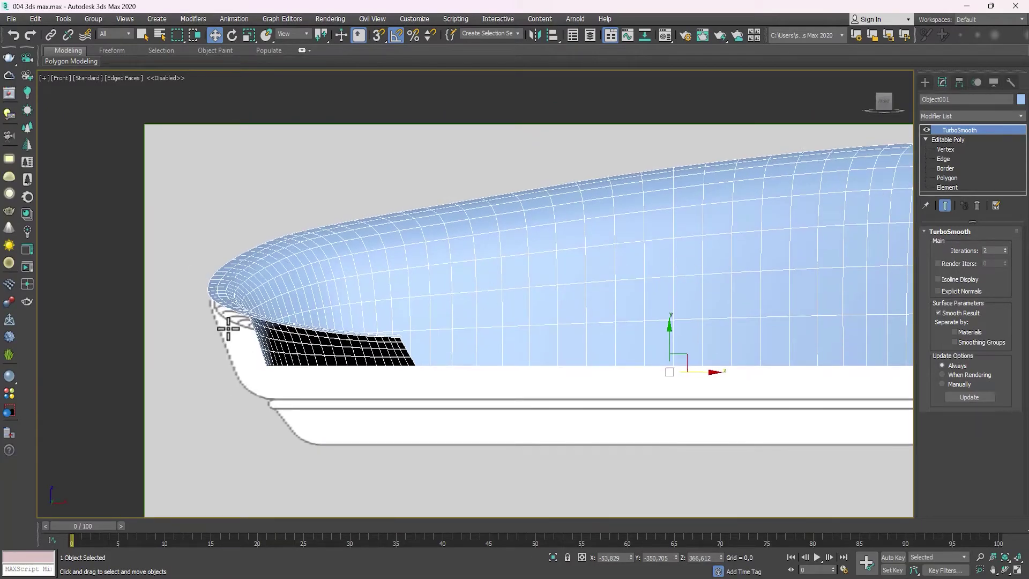
key("l")
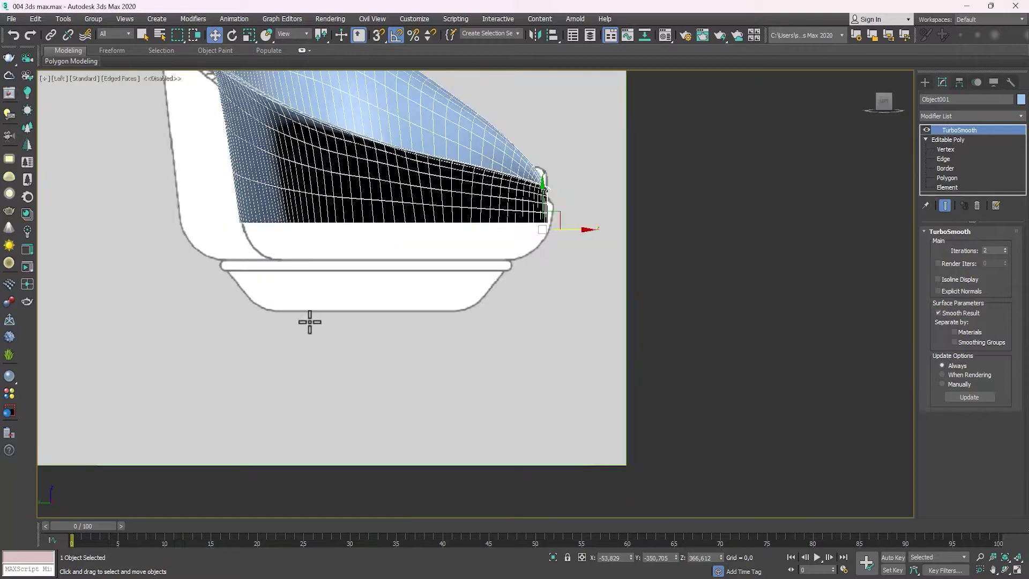
middle_click_drag(307, 267, 341, 420)
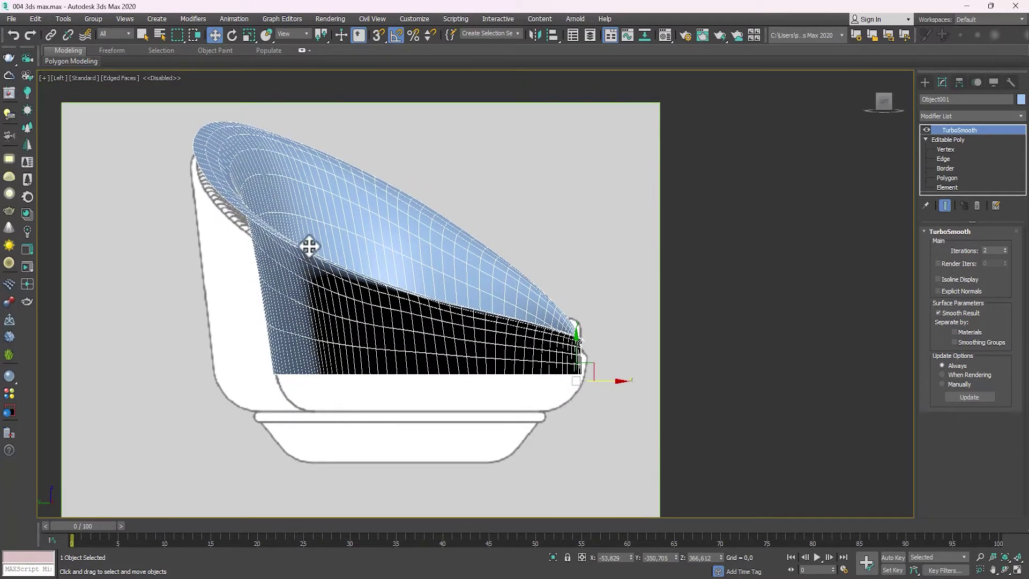
key("alt+x")
scroll(246, 206, "up", 3)
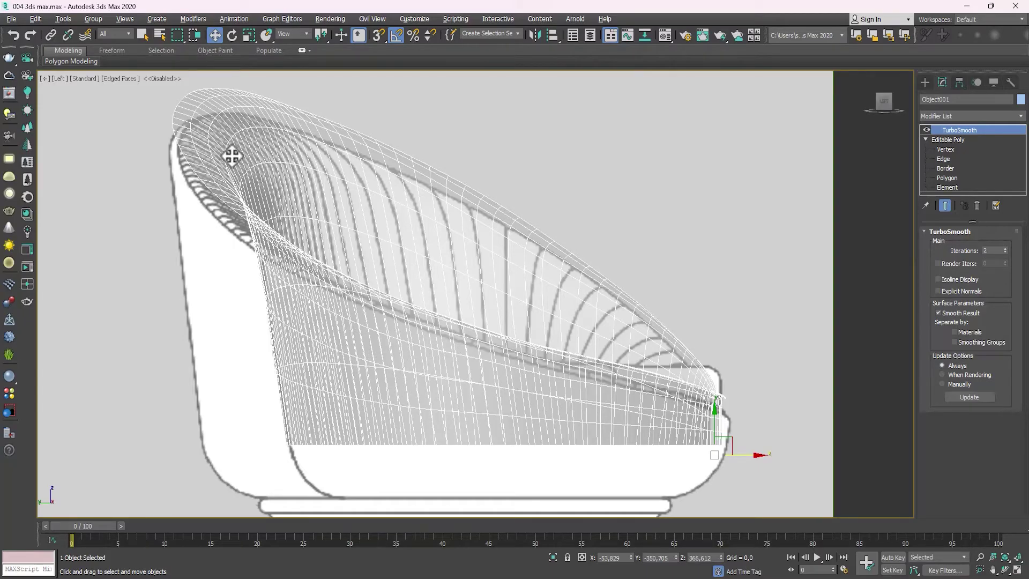
key("alt+x")
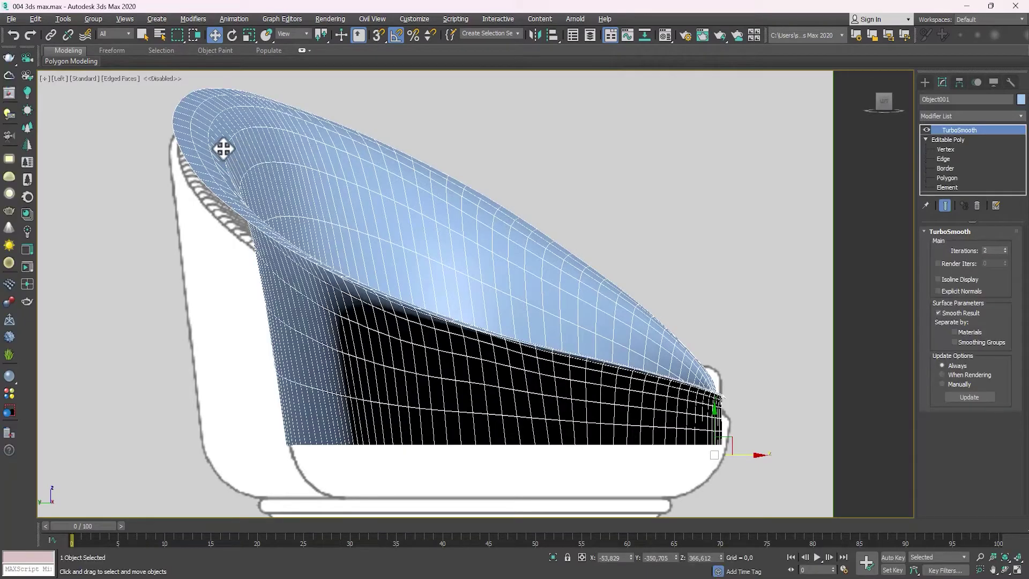
Turn off TurboSmooth and add a Shell modifier directly above the padding's Editable Poly.
left_click(927, 129)
scroll(405, 159, "down", 3)
middle_click_drag(421, 175, 437, 201, "alt")
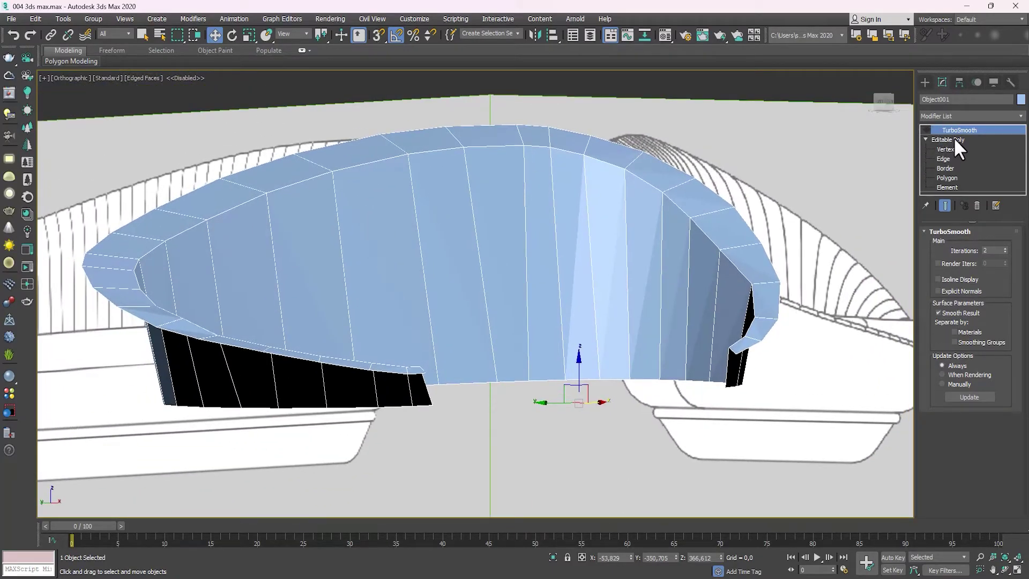
left_click(924, 138)
left_click(944, 138)
left_click(977, 115)
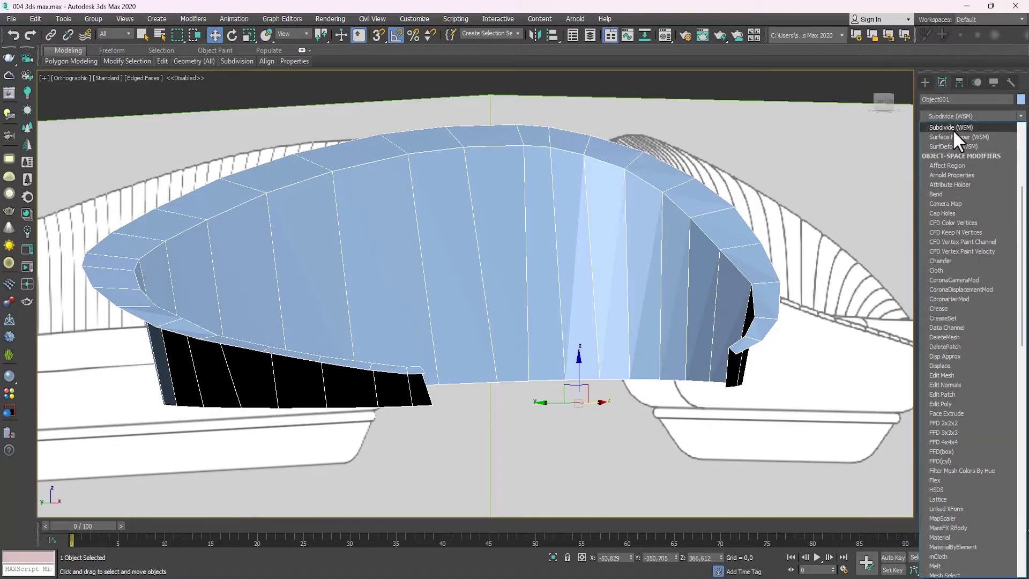
scroll(958, 321, "down", 5)
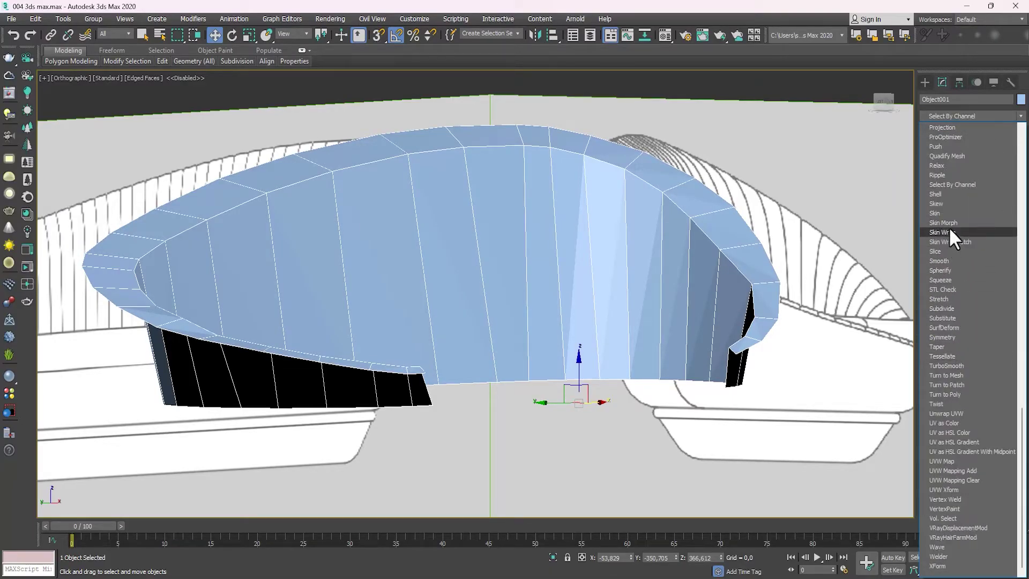
left_click(951, 195)
Set the Shell's outer amount to 0 and inner amount to 17,01, with TurboSmooth turned on.
middle_click_drag(248, 283, 562, 311)
middle_click_drag(562, 311, 413, 296, "alt")
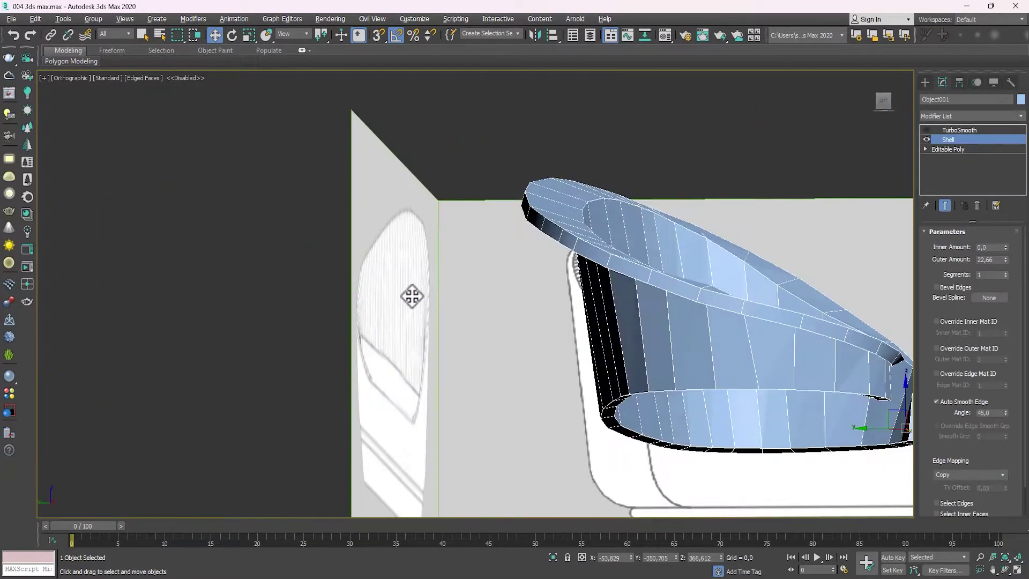
middle_click_drag(526, 301, 481, 301)
right_click(1005, 259)
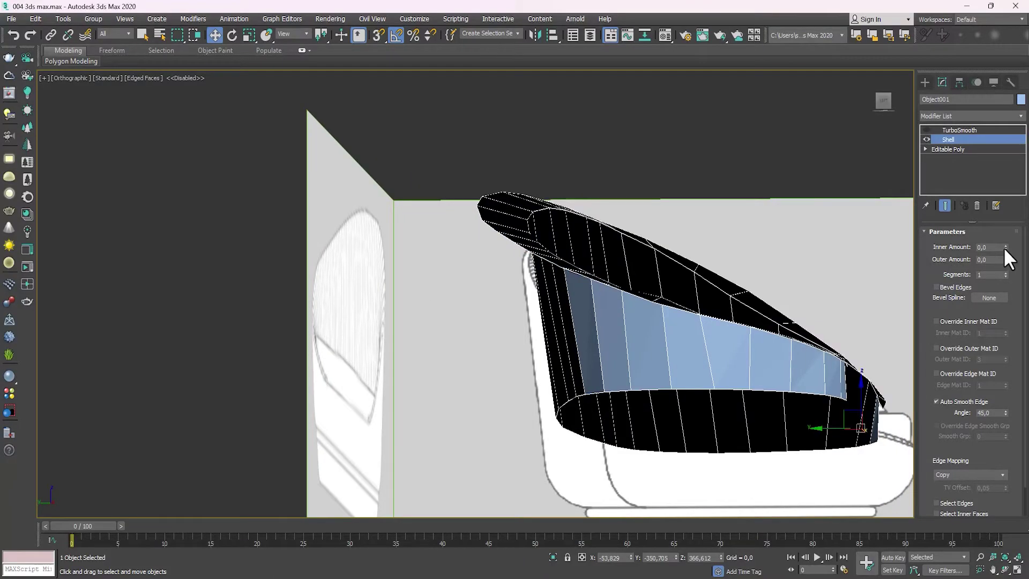
mouse_move(1005, 247)
left_mouse_down()
mouse_move(1017, 153)
mouse_move(986, 248)
mouse_move(943, 58)
left_mouse_up()
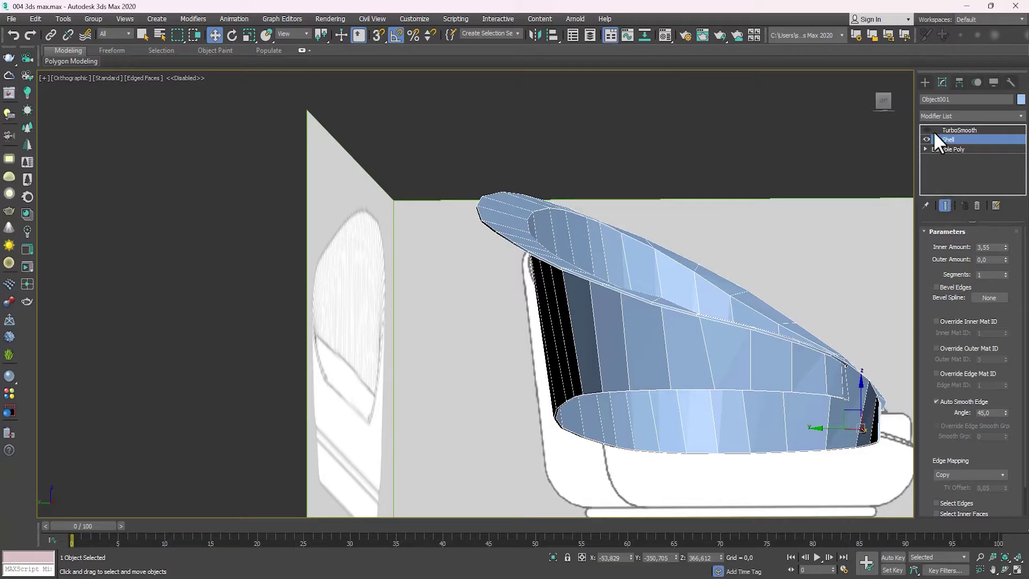
left_click(927, 130)
left_click_drag(1005, 247, 1003, 141)
right_click(593, 190)
left_click(630, 135)
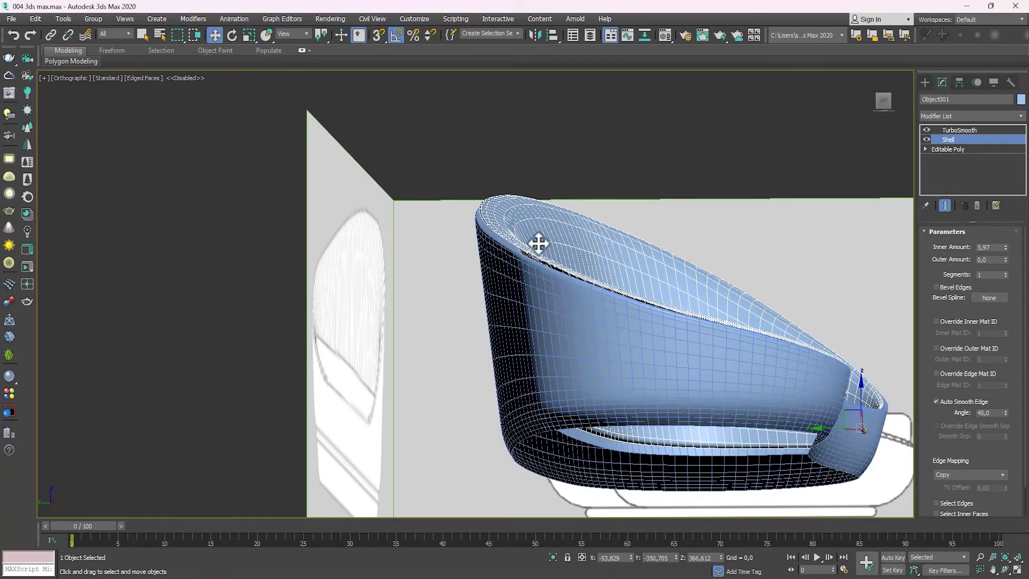
scroll(539, 244, "up", 3)
left_click_drag(1006, 248, 840, 277)
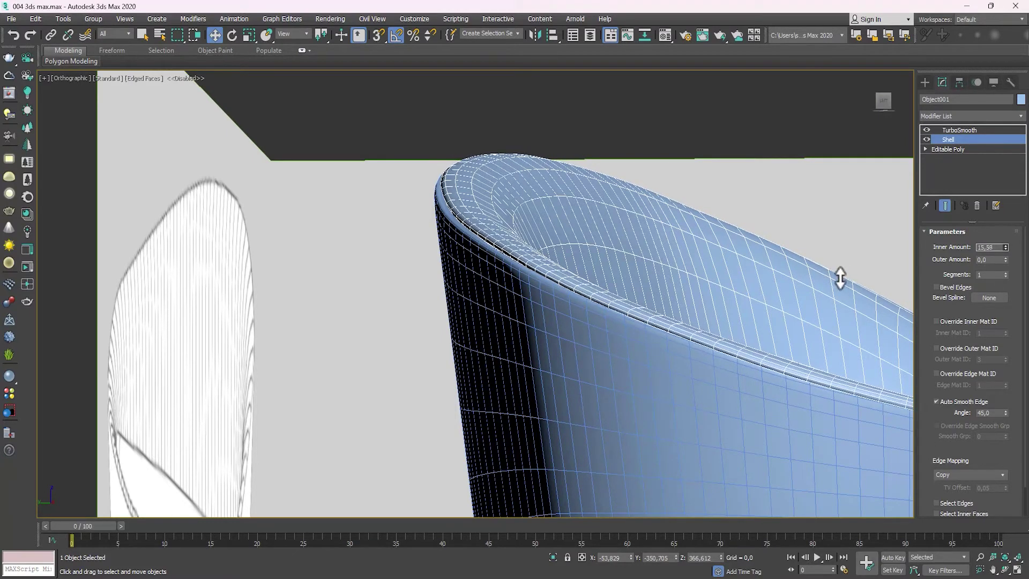
left_click_drag(790, 193, 788, 198)
Examine the thickened padding's rim, arm tips and front strip from several angles and against the Top blueprint.
scroll(472, 235, "down", 4)
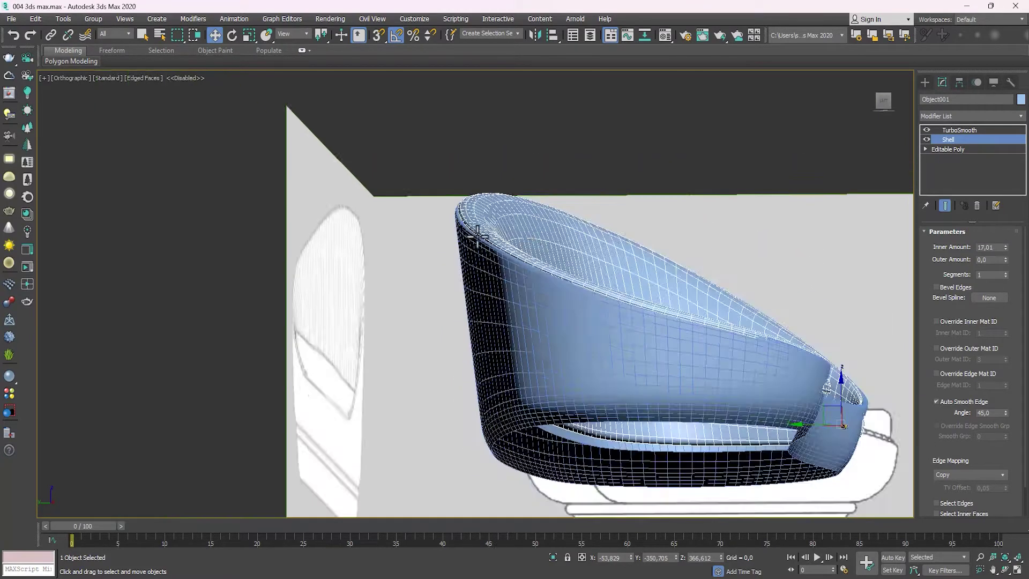
scroll(472, 235, "up", 3)
middle_click_drag(472, 235, 514, 262, "alt")
scroll(523, 251, "down", 3)
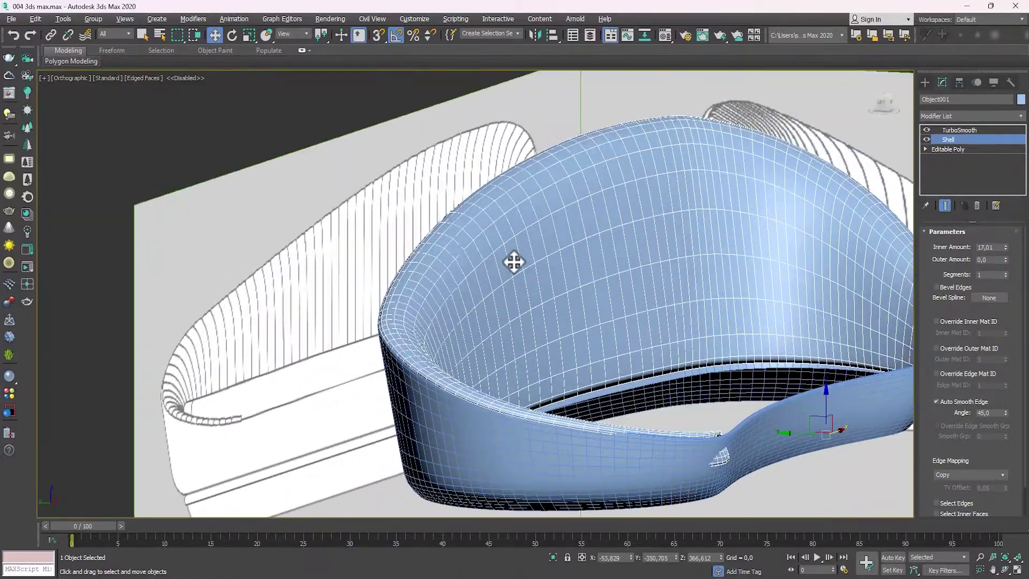
scroll(316, 328, "down", 3)
middle_click_drag(370, 325, 324, 340, "alt")
scroll(295, 366, "up", 5)
scroll(448, 338, "down", 3)
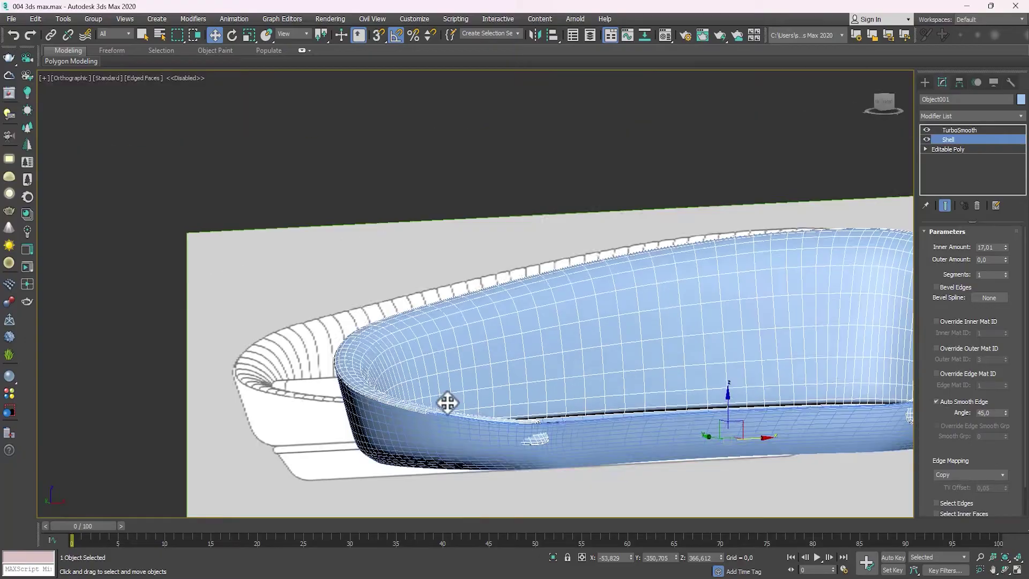
middle_click_drag(448, 338, 344, 413, "alt")
scroll(354, 395, "up", 4)
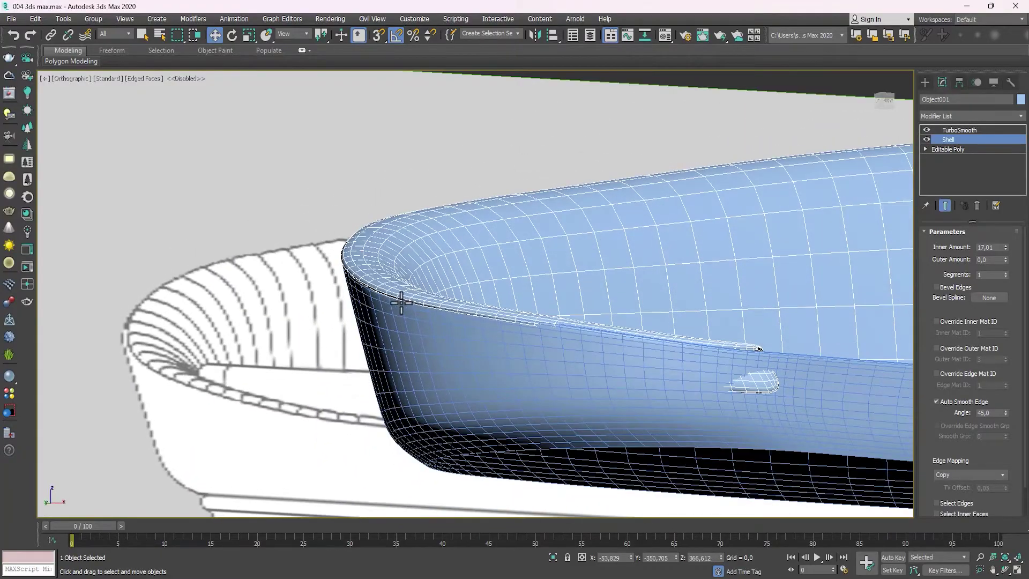
scroll(473, 322, "up", 5)
scroll(281, 276, "down", 6)
middle_click_drag(281, 276, 360, 352, "alt")
scroll(523, 155, "up", 2)
middle_click_drag(523, 155, 418, 246, "alt")
scroll(386, 242, "down", 6)
middle_click_drag(475, 349, 480, 364, "alt")
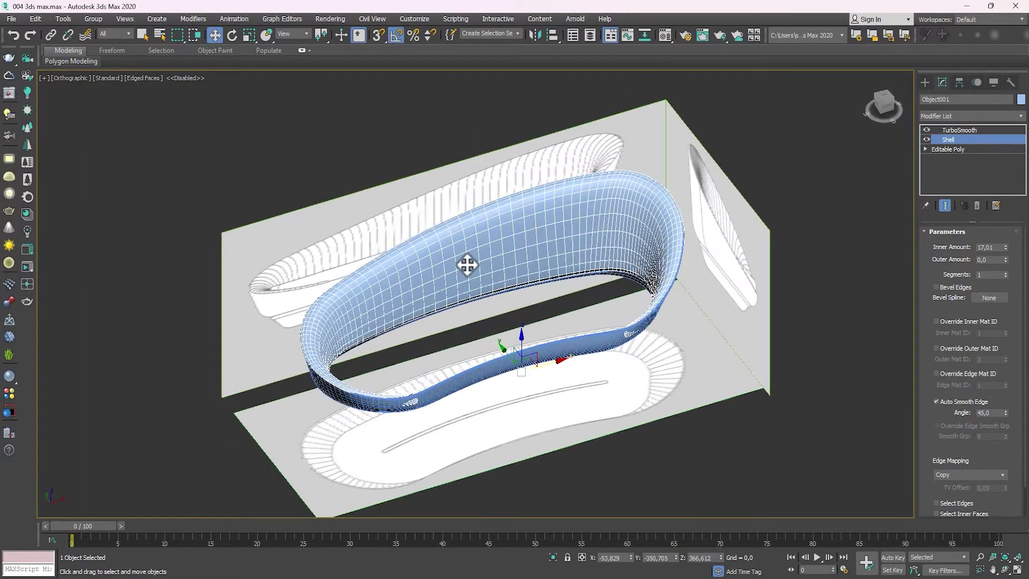
key("t")
key("z")
scroll(215, 408, "up", 5)
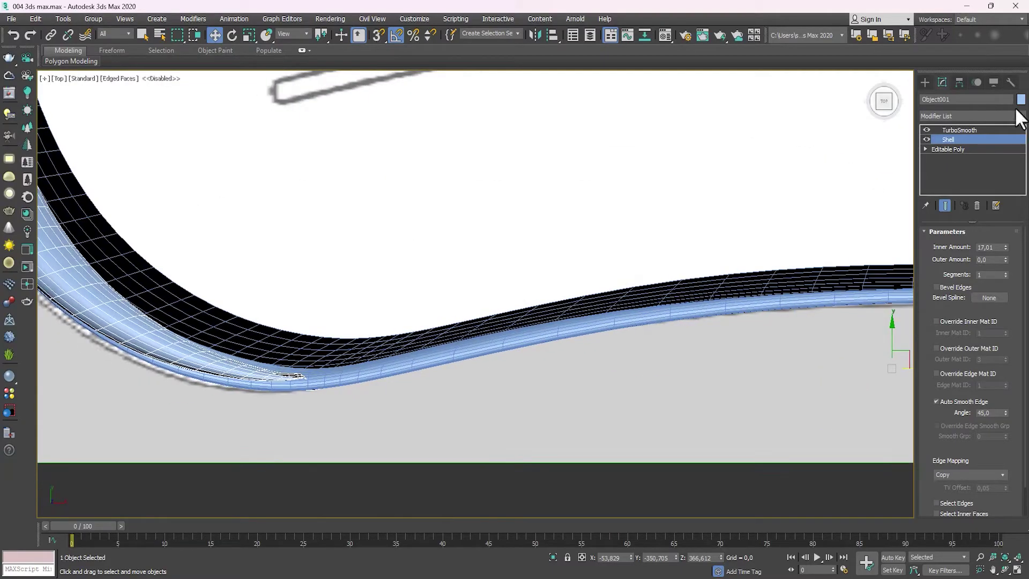
Try to shift the two vertices at the padding's left arm tip backward in the Top view.
left_click(926, 149)
left_click(949, 159)
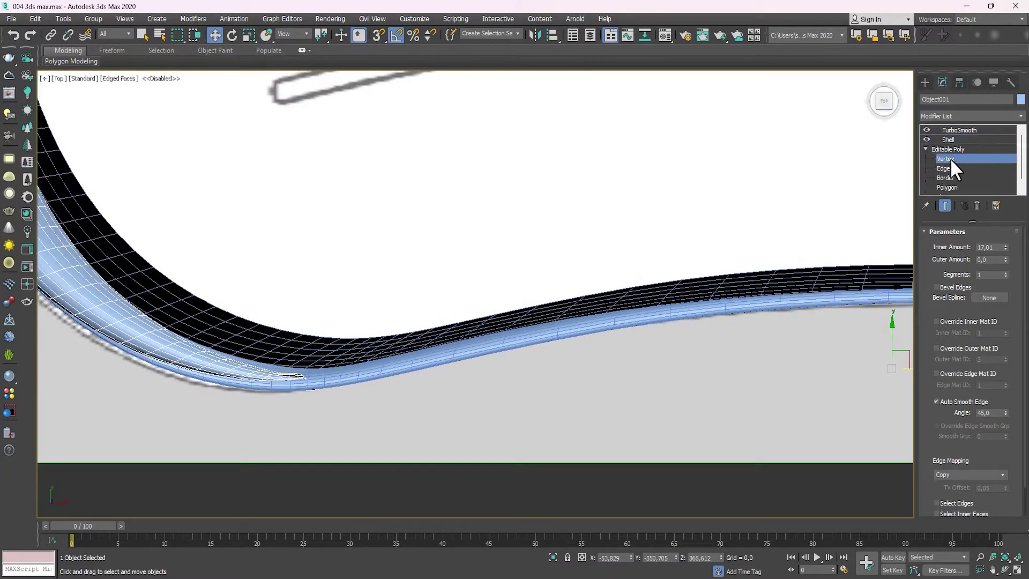
scroll(379, 371, "up", 3)
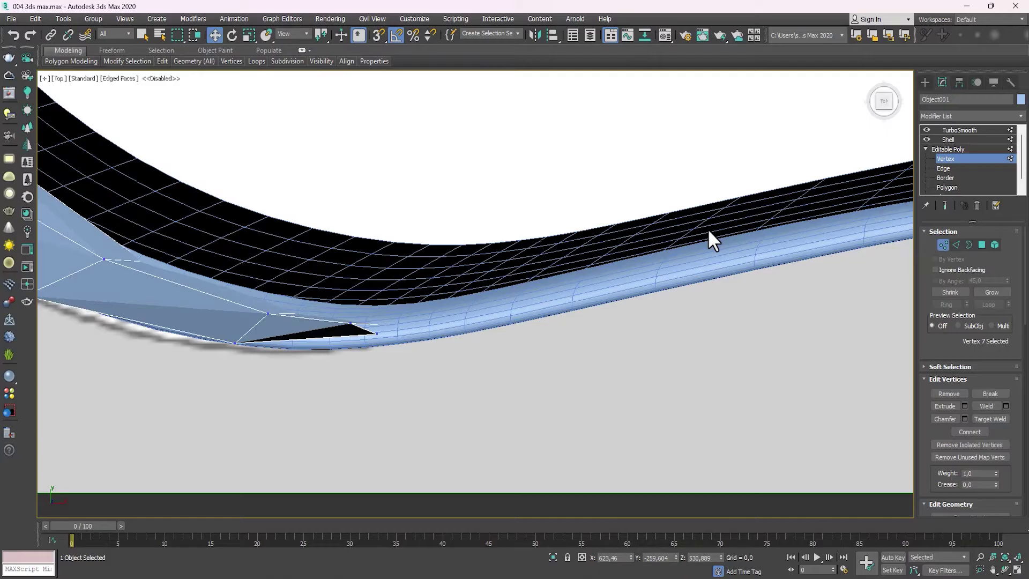
left_click(945, 205)
left_click_drag(414, 311, 336, 363)
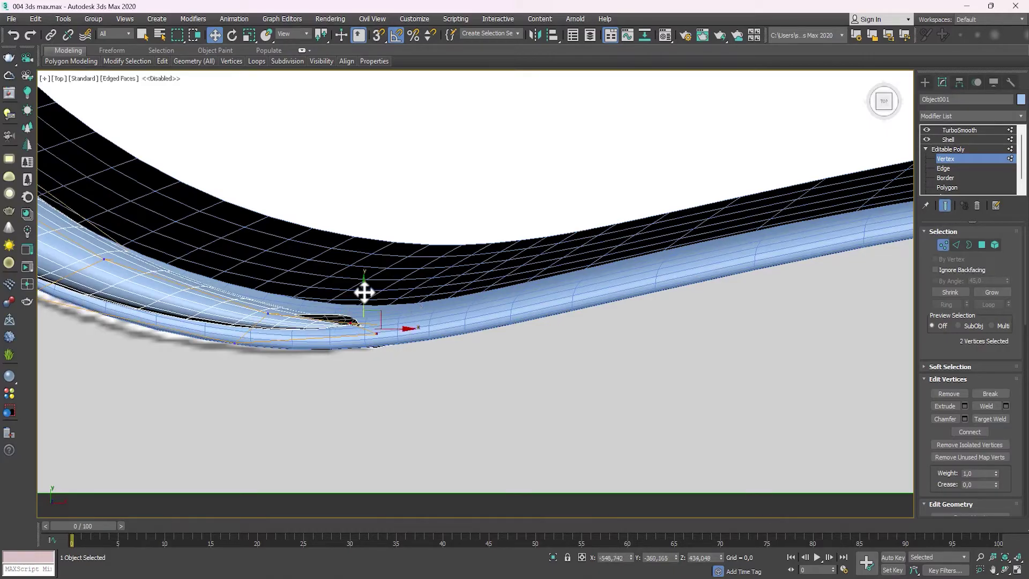
left_click_drag(364, 292, 362, 279)
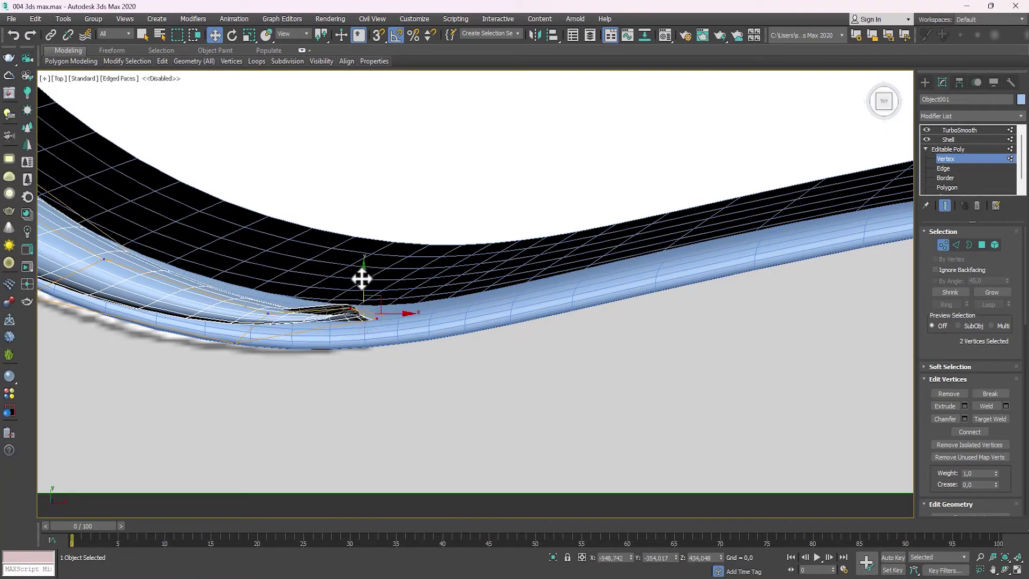
key("ctrl+z")
Try to move three vertices at the left arm tip further backward, checking their position in wireframe and shaded display.
key("F3")
scroll(385, 340, "up", 3)
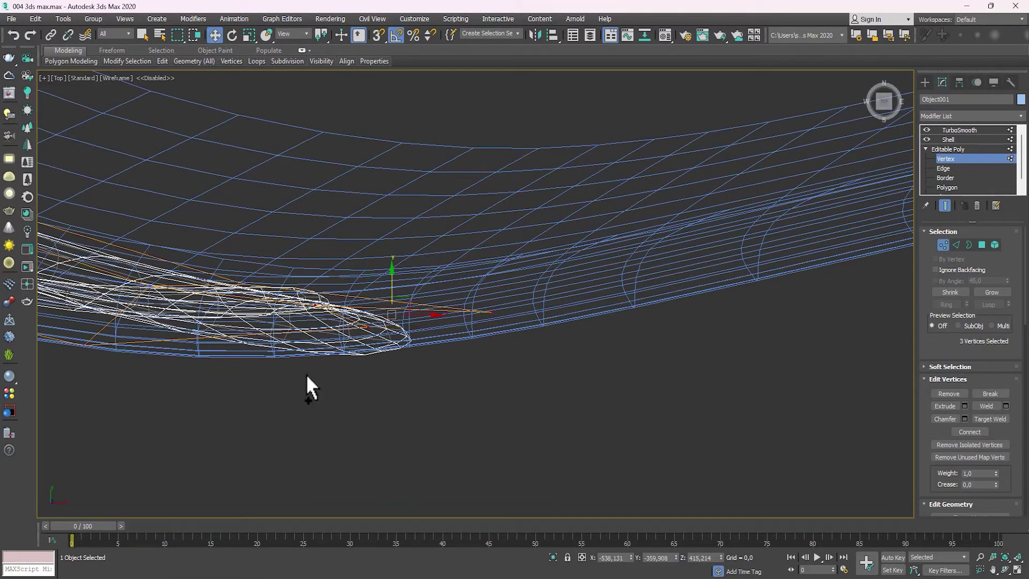
key("F3")
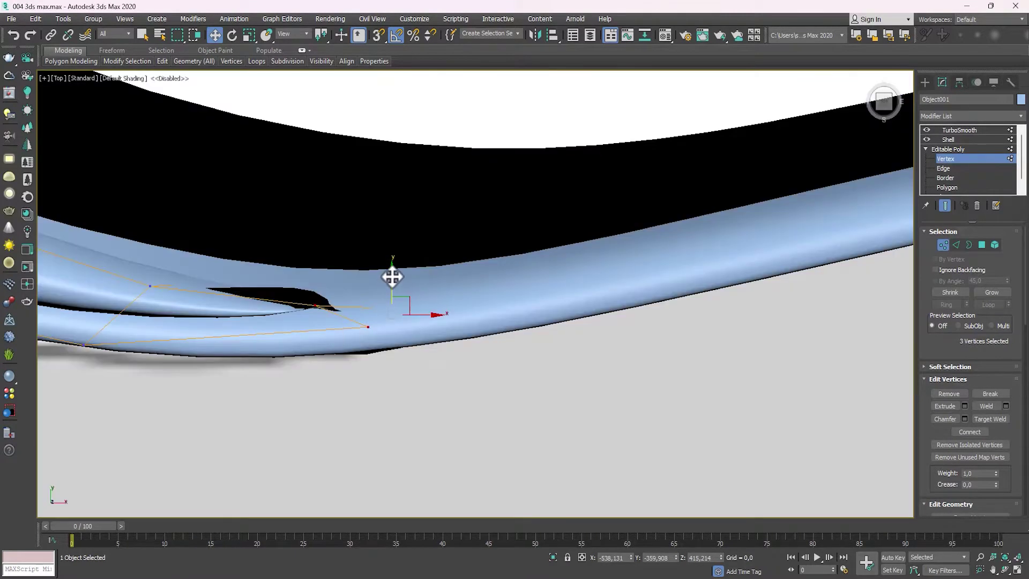
left_click_drag(392, 277, 379, 204)
key("ctrl+z")
scroll(363, 277, "down", 4)
middle_click_drag(362, 276, 341, 184, "alt")
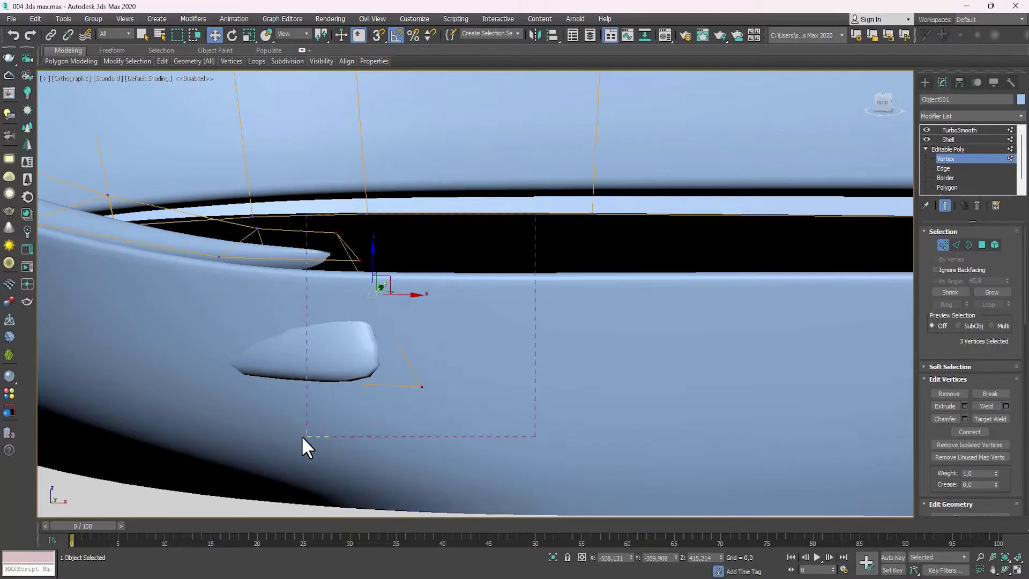
Leave vertex editing, hide the smooth sofa body covering the padding's left arm tip, and reselect the padding.
left_click_drag(302, 436, 303, 436)
middle_click_drag(316, 350, 388, 354, "alt")
left_click(953, 158)
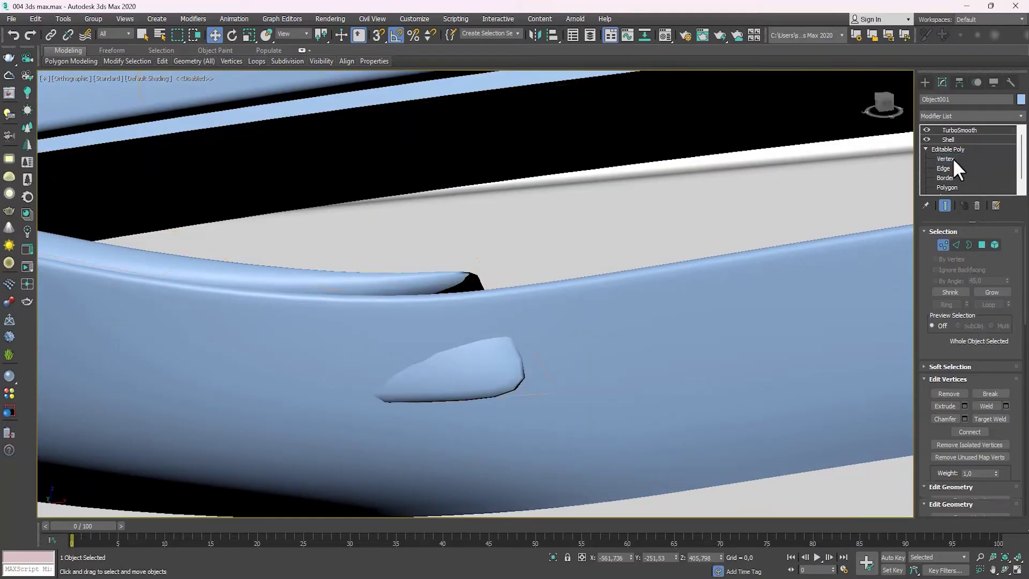
left_click(655, 358)
right_click(655, 358)
left_click(672, 319)
left_click(489, 327)
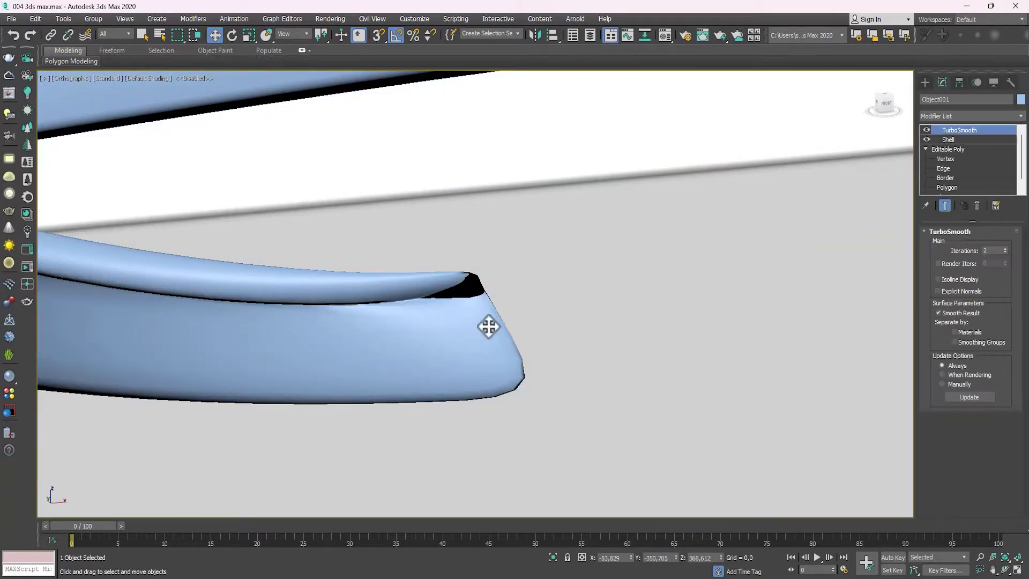
Turn off the padding's TurboSmooth and Shell, comparing the left arm tip with and without thickness.
left_click(926, 131)
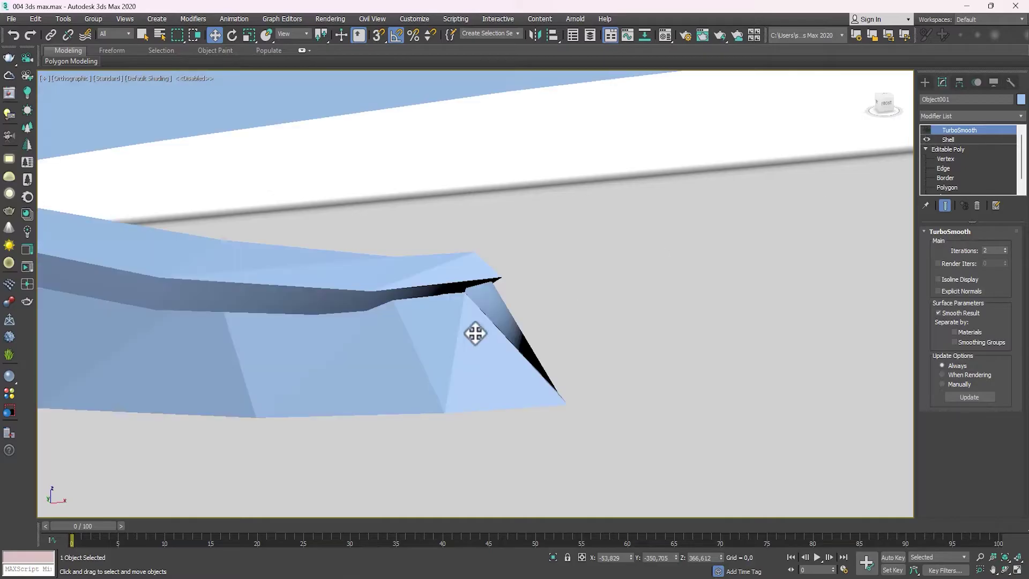
middle_click_drag(475, 333, 358, 239, "alt")
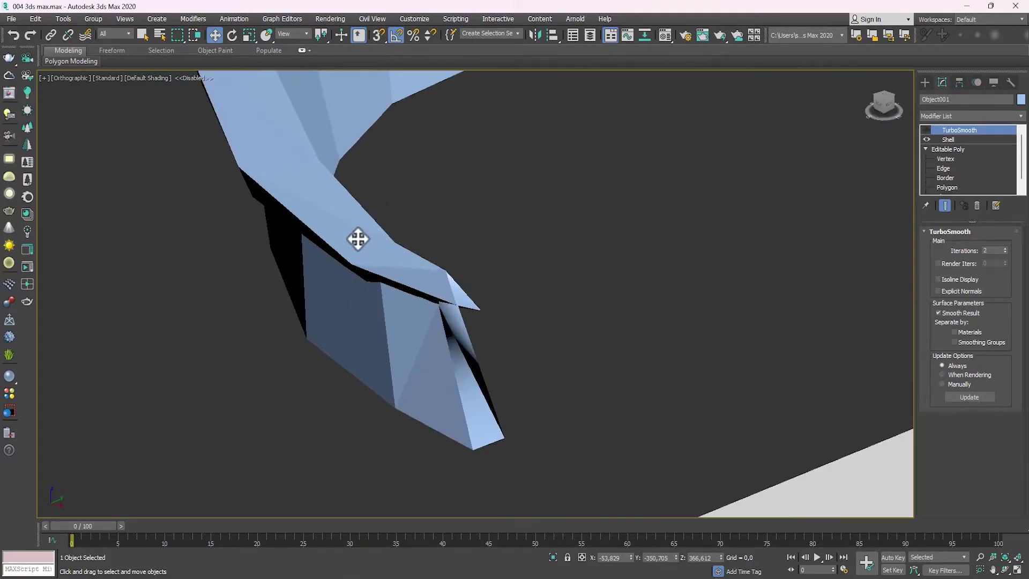
left_click(926, 140)
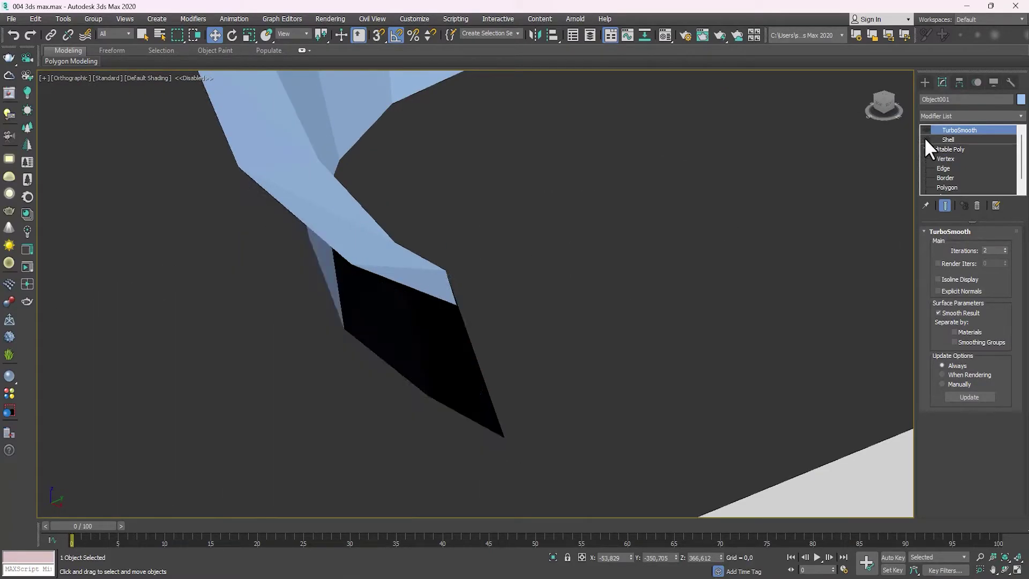
left_click(927, 140)
middle_click_drag(461, 258, 554, 276, "alt")
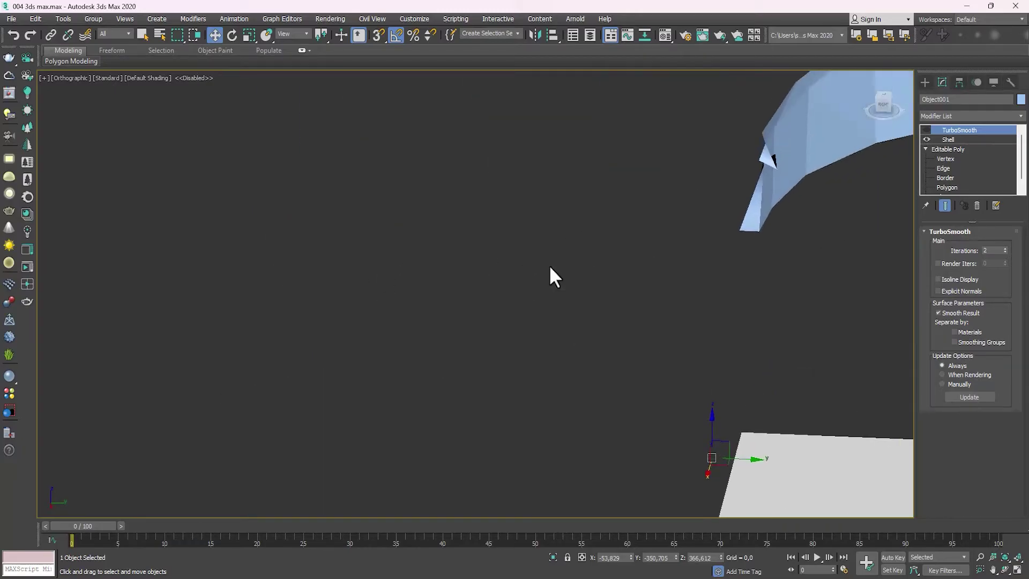
scroll(747, 154, "up", 5)
left_click(933, 139)
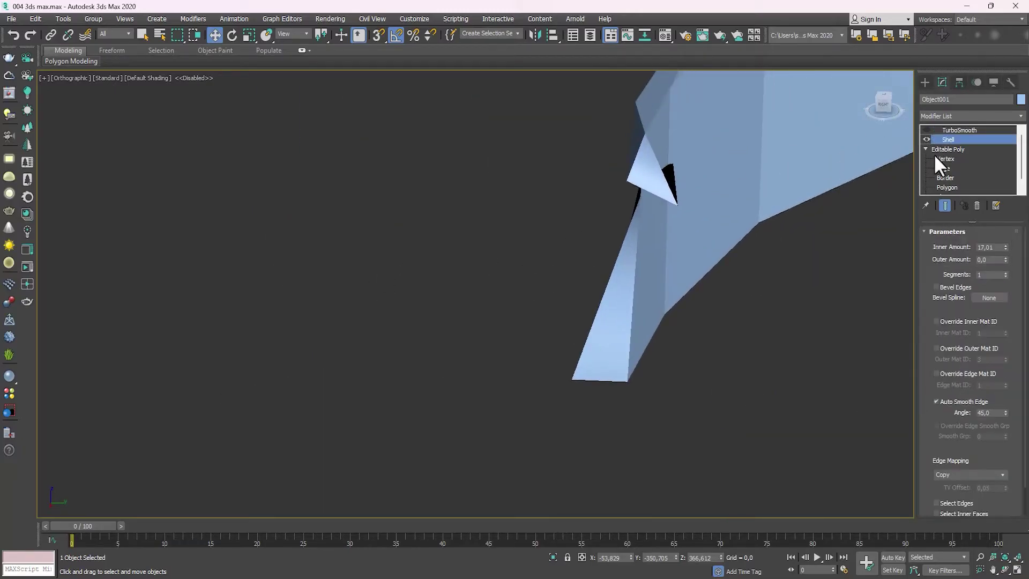
left_click(926, 139)
Move the left arm tip's front corner vertex forward onto the outer outline of the Top blueprint.
left_click(943, 159)
middle_click_drag(670, 176, 740, 214, "alt")
scroll(774, 338, "up", 3)
left_click(772, 344)
scroll(760, 350, "down", 3)
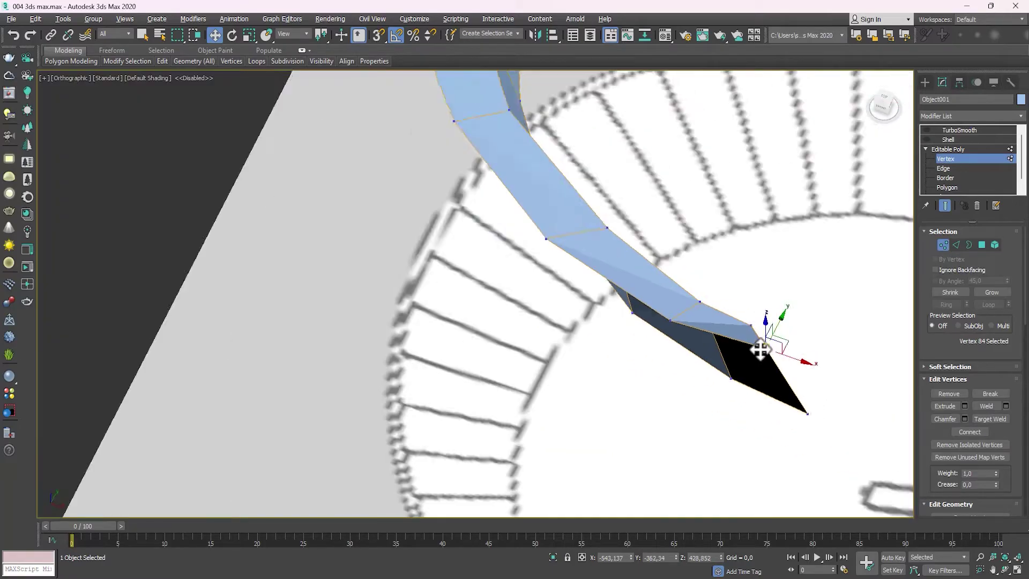
middle_click_drag(760, 349, 685, 343, "alt")
key("t")
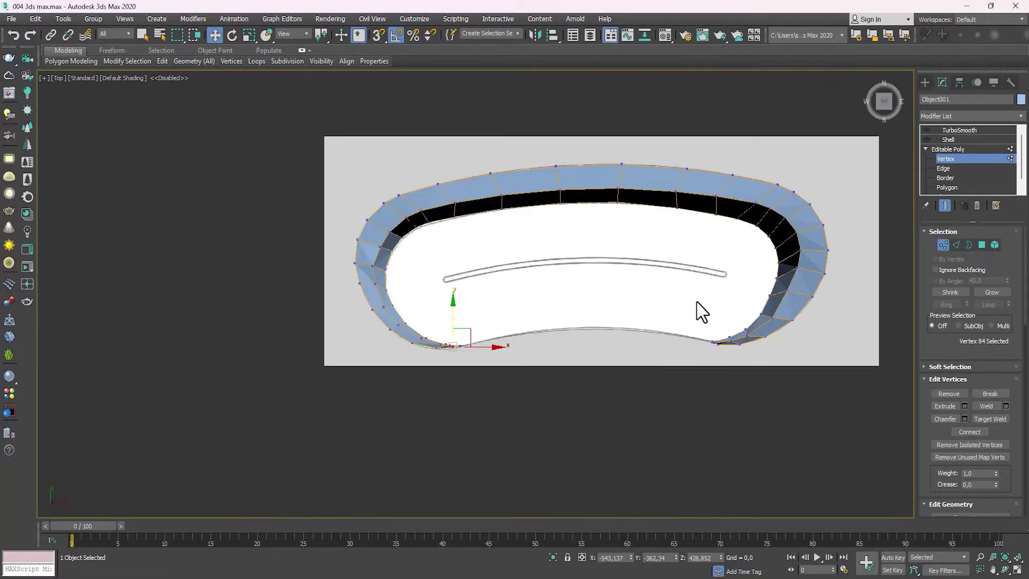
middle_click_drag(386, 442, 408, 389)
scroll(456, 312, "up", 3)
scroll(501, 230, "up", 3)
scroll(486, 351, "up", 3)
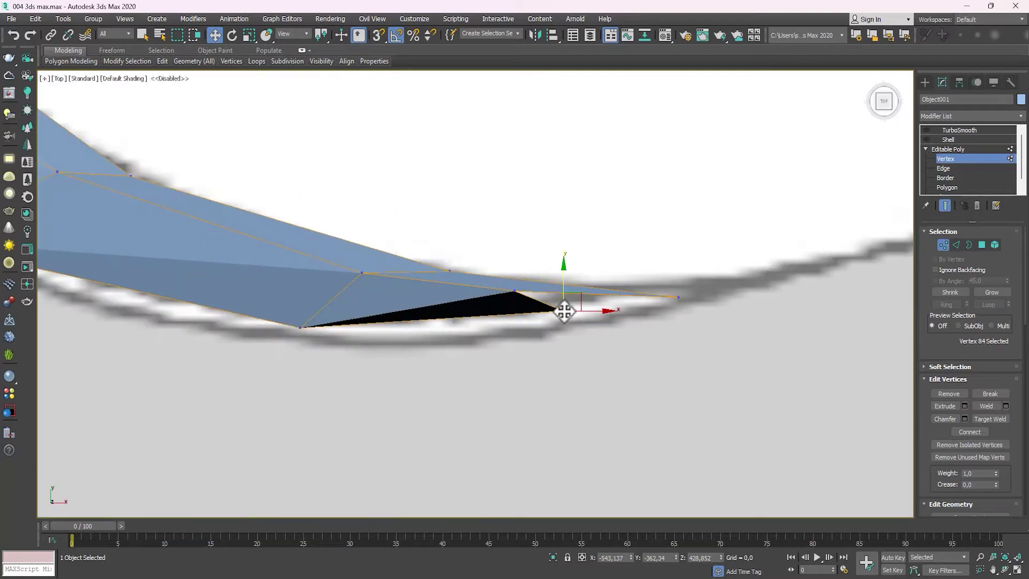
left_click_drag(581, 300, 574, 325)
Unhide all objects to bring the sofa body back around the padding's arm tip.
scroll(577, 317, "down", 3)
left_click(628, 307)
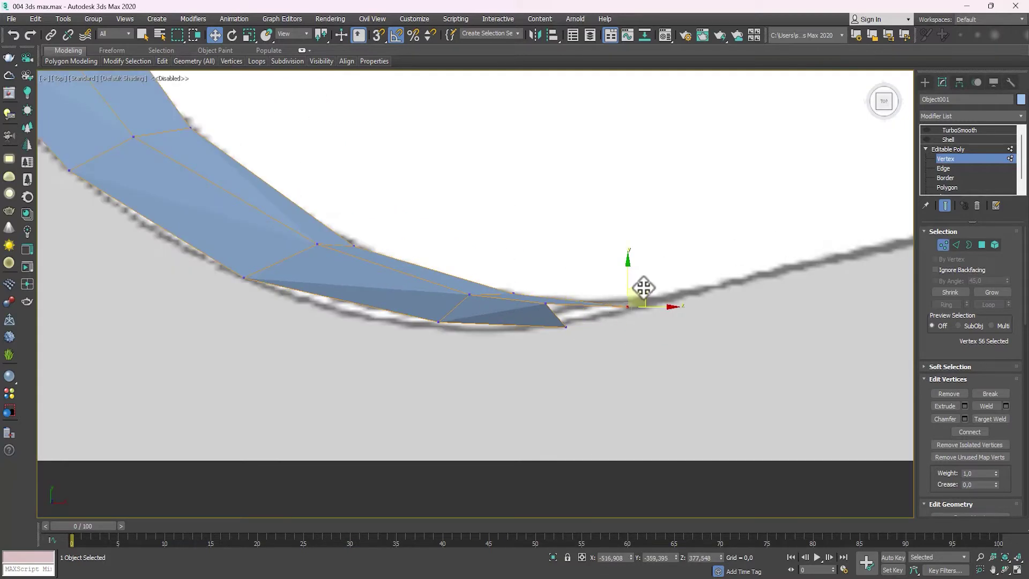
left_click(547, 304)
middle_click_drag(552, 308, 600, 270, "alt")
right_click(545, 349)
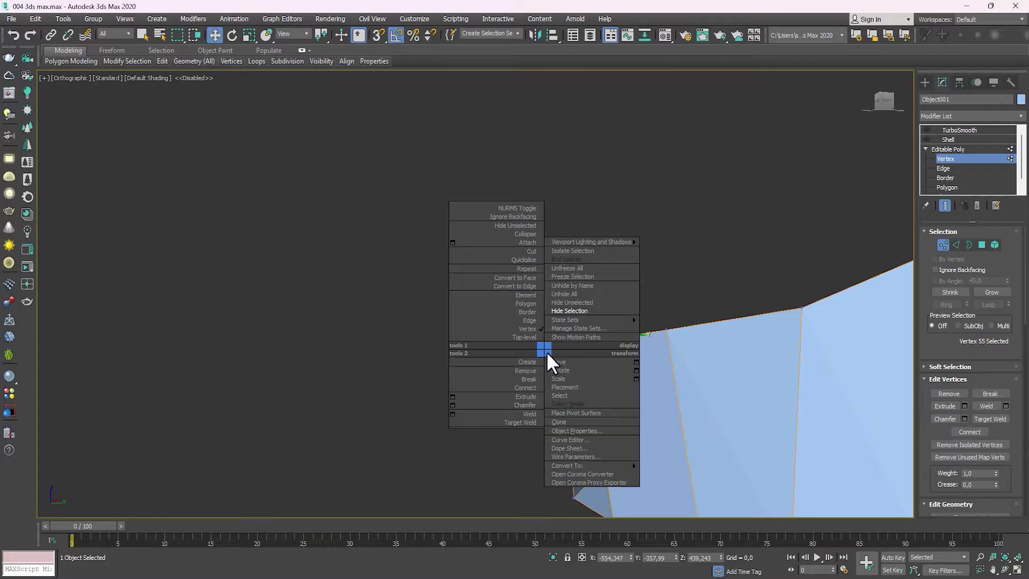
left_click(571, 296)
Raise three rim vertices at the left arm tip by about 4,7 units.
left_click_drag(588, 354, 490, 375)
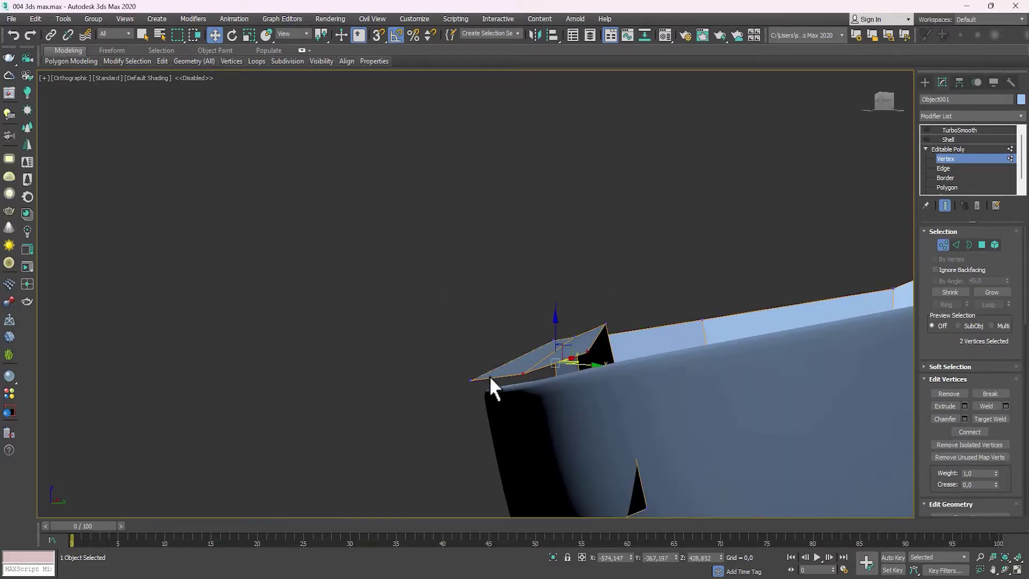
left_click(474, 380, "ctrl")
left_click_drag(528, 339, 526, 323)
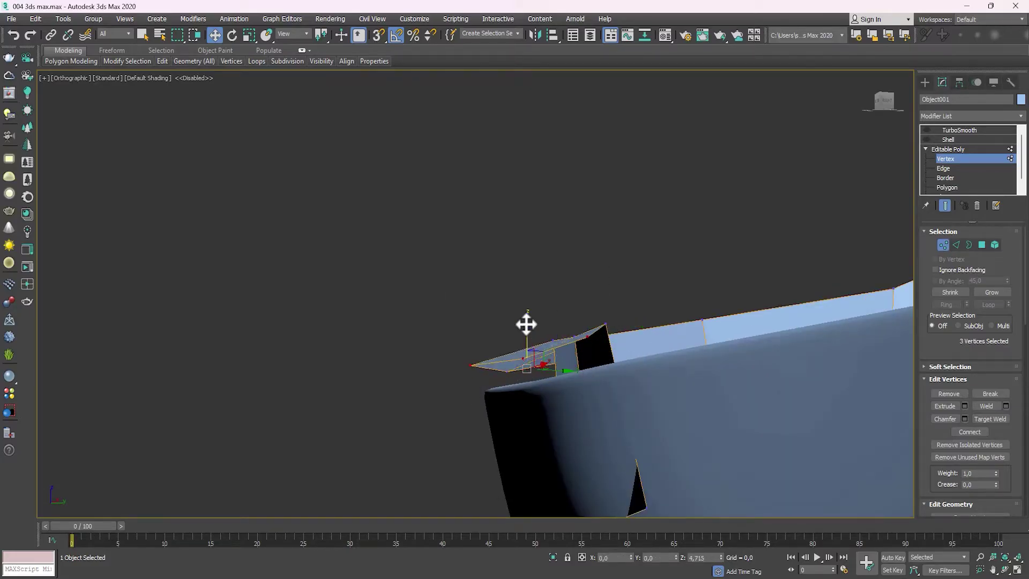
Move the lower corner vertex of the left arm tip horizontally inward, clear of the sofa body.
left_click(647, 507)
middle_click_drag(643, 470, 672, 559, "alt")
left_click_drag(667, 472, 667, 446)
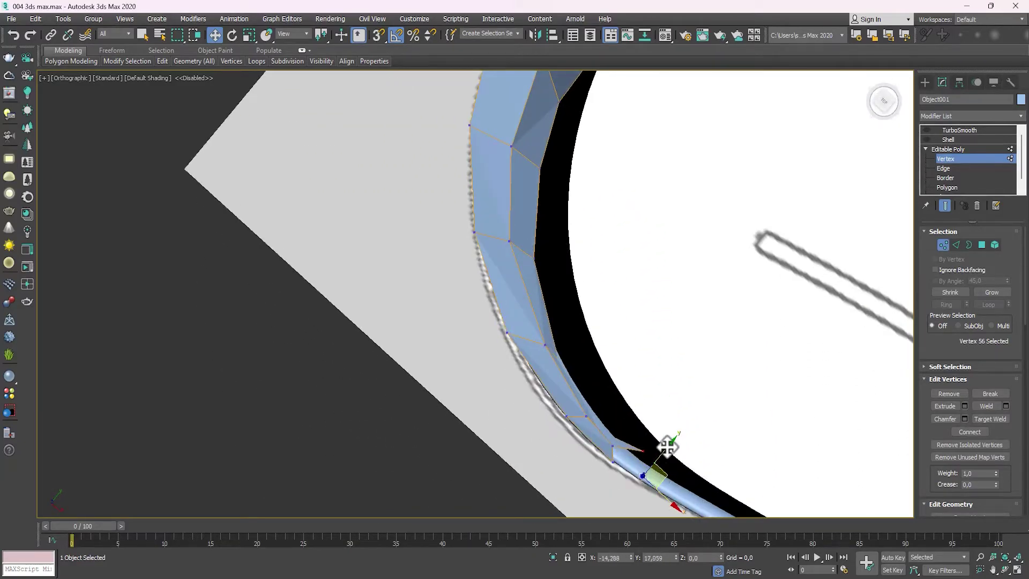
middle_click_drag(620, 433, 533, 378, "alt")
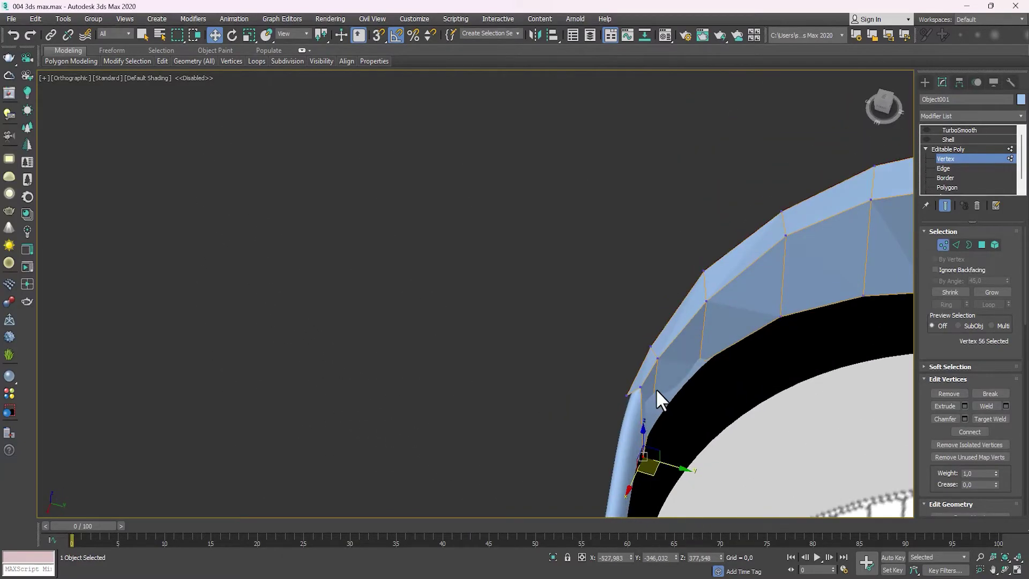
With edged faces shown, move the next four lower-edge vertices along the left arm inward, clear of the sofa body.
left_click(658, 404)
key("F4")
scroll(661, 401, "up", 3)
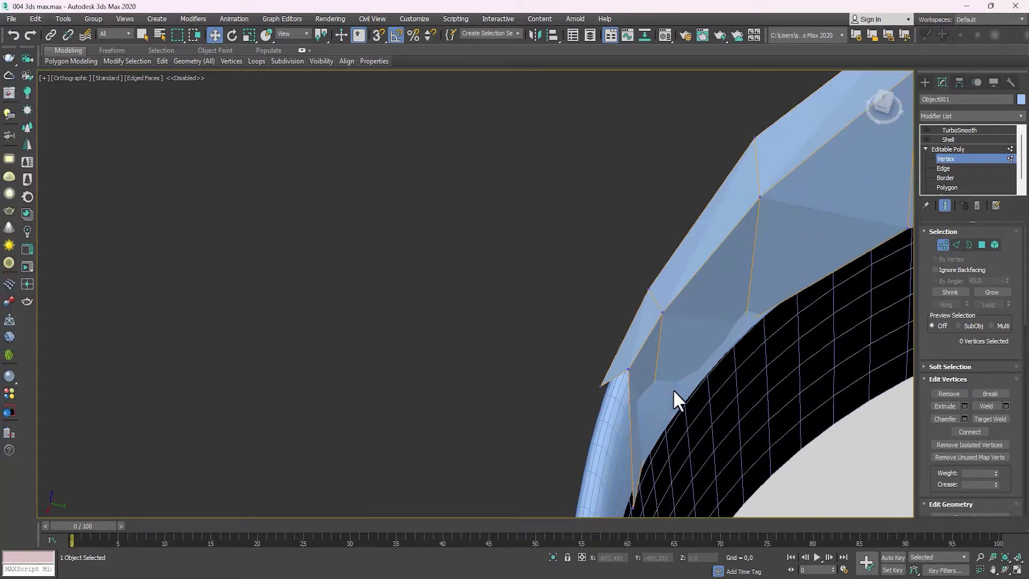
left_click_drag(661, 436, 695, 459)
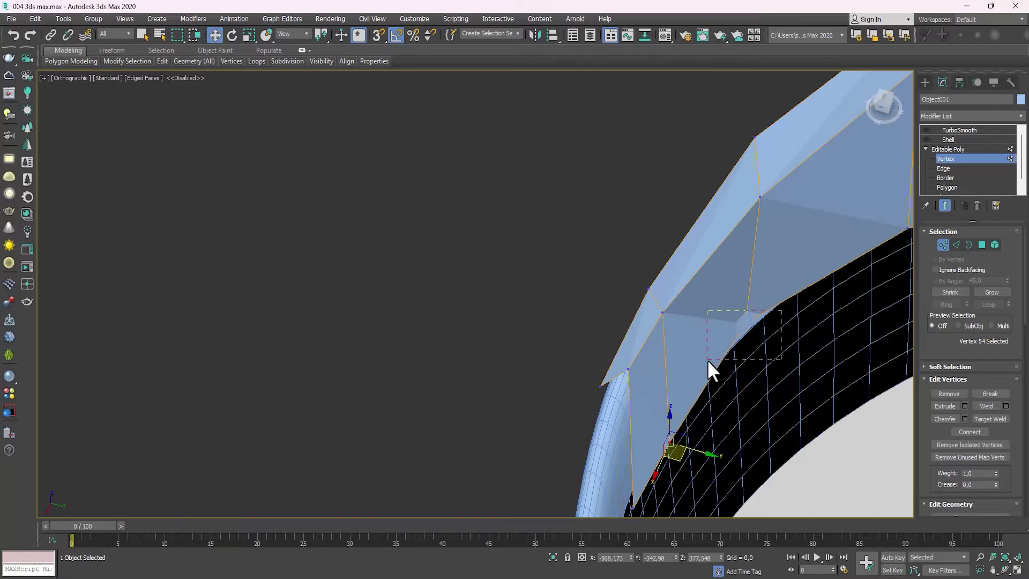
left_click_drag(706, 360, 709, 358)
scroll(774, 335, "down", 2)
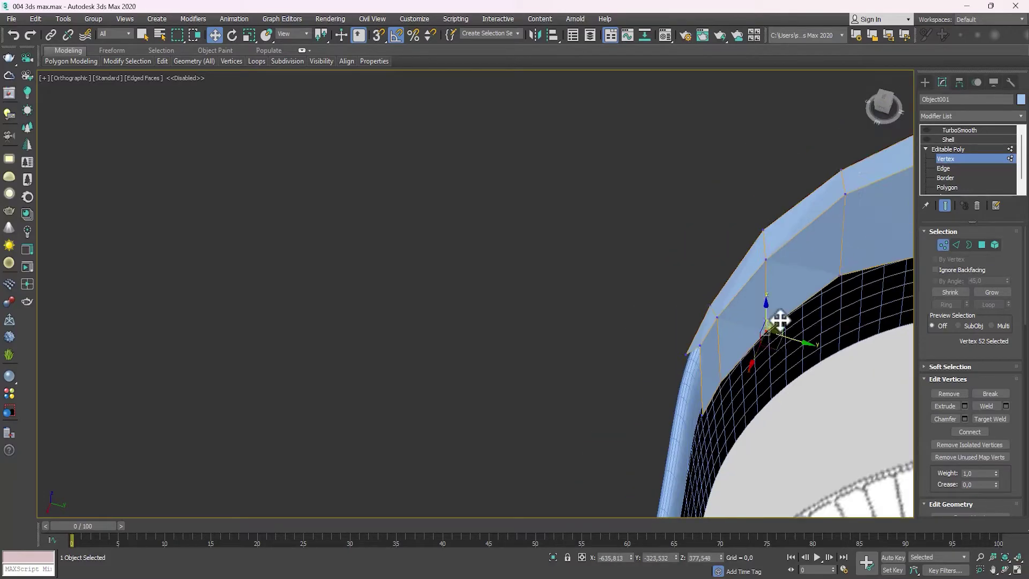
middle_click_drag(780, 321, 741, 339)
left_click_drag(810, 287, 813, 319)
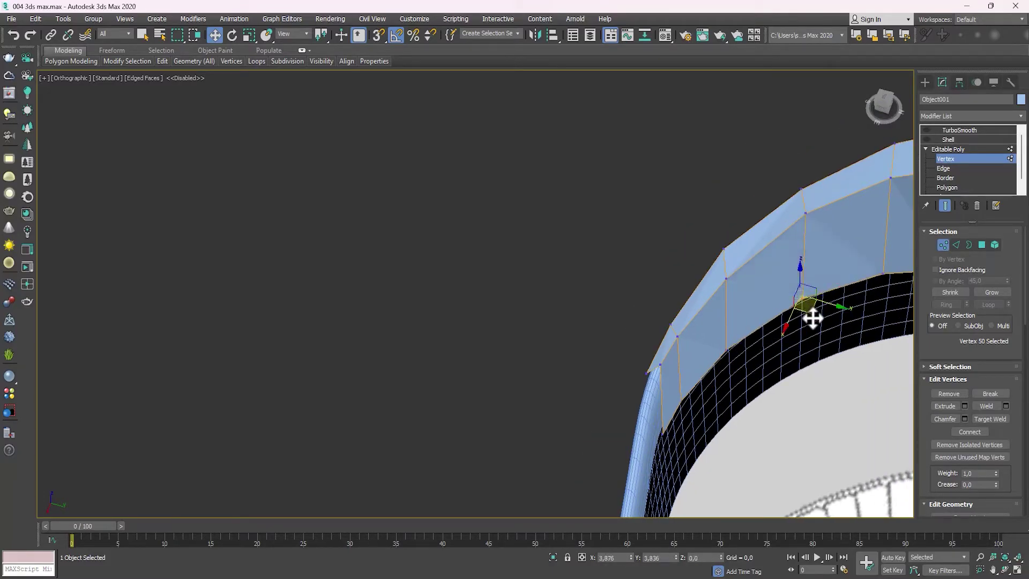
middle_click_drag(858, 291, 807, 310)
left_click_drag(843, 281, 806, 316)
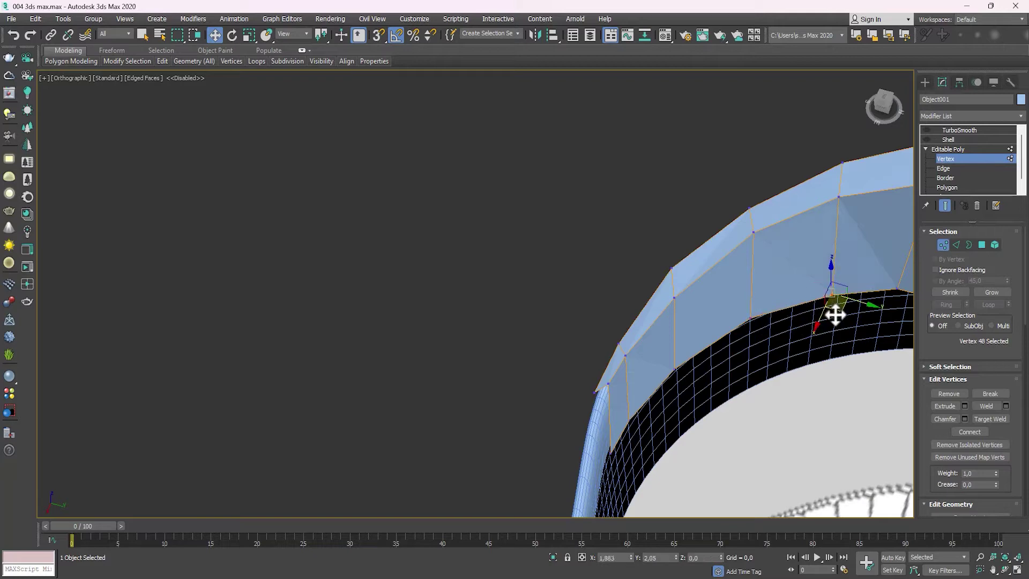
Raise the front corner vertex of the padding's right arm tip by about 4,2 units above the sofa body.
middle_click_drag(834, 306, 329, 312, "alt")
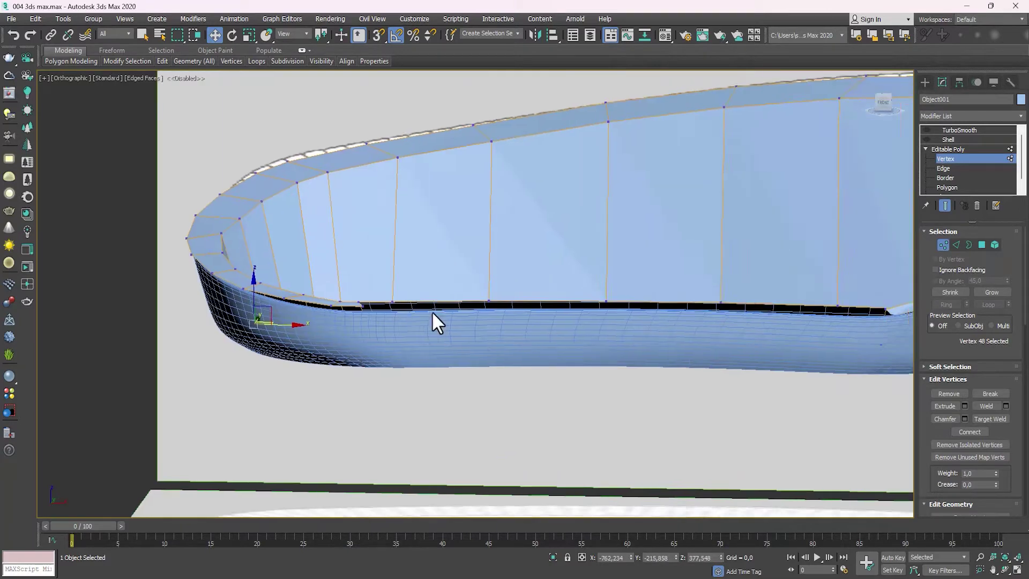
middle_click_drag(718, 308, 463, 304)
scroll(463, 304, "down", 3)
scroll(581, 316, "up", 5)
middle_click_drag(582, 318, 601, 314)
scroll(601, 314, "up", 4)
left_click_drag(600, 314, 562, 339)
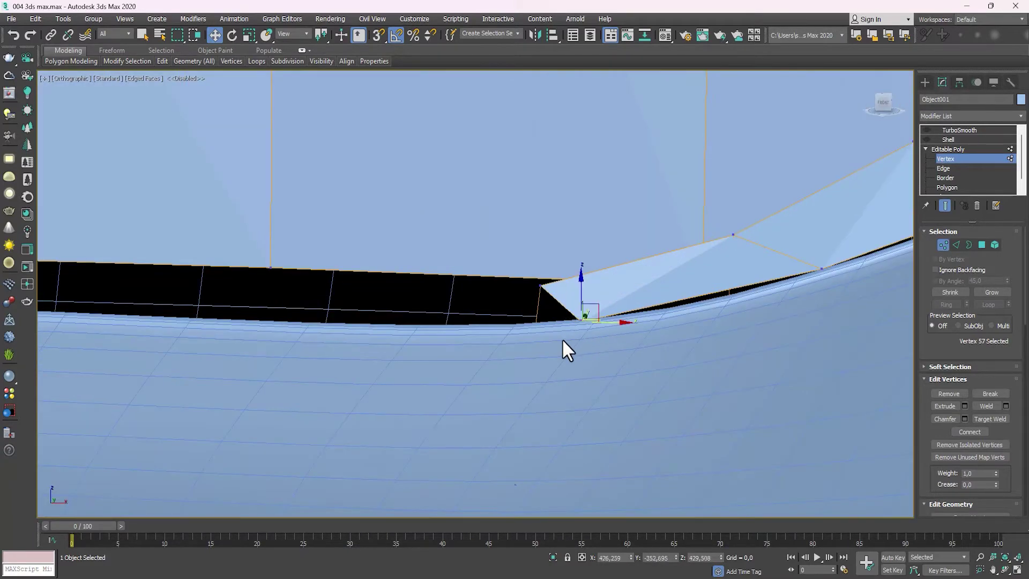
middle_click_drag(605, 319, 681, 328)
mouse_move(657, 294)
left_mouse_down()
mouse_move(664, 278)
mouse_move(666, 292)
left_mouse_up()
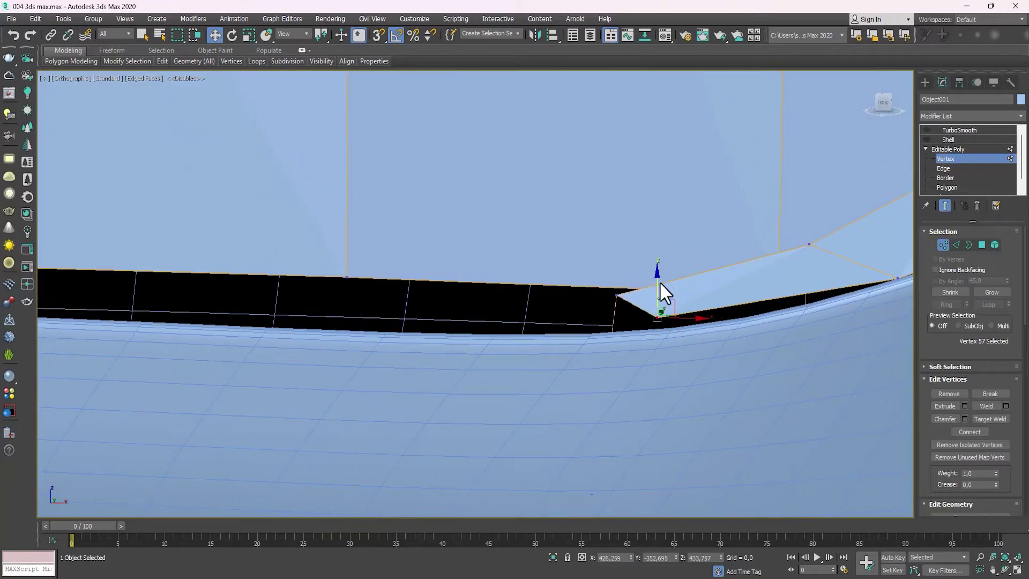
Move the right arm's lower tip vertex and the next two lower-edge vertices horizontally inward, clear of the sofa body.
middle_click_drag(666, 291, 718, 364, "alt")
left_click(635, 399)
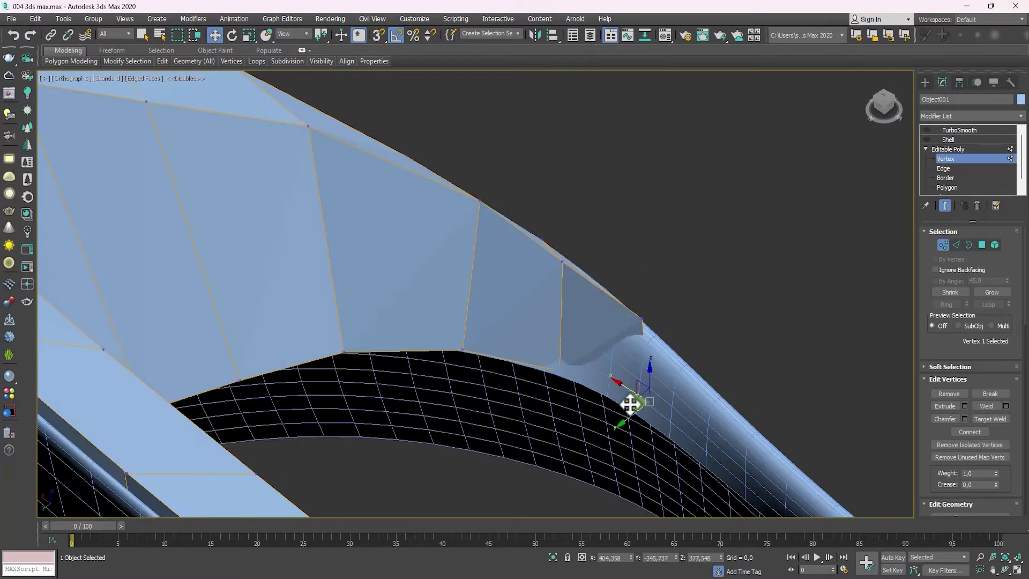
left_click_drag(627, 411, 613, 419)
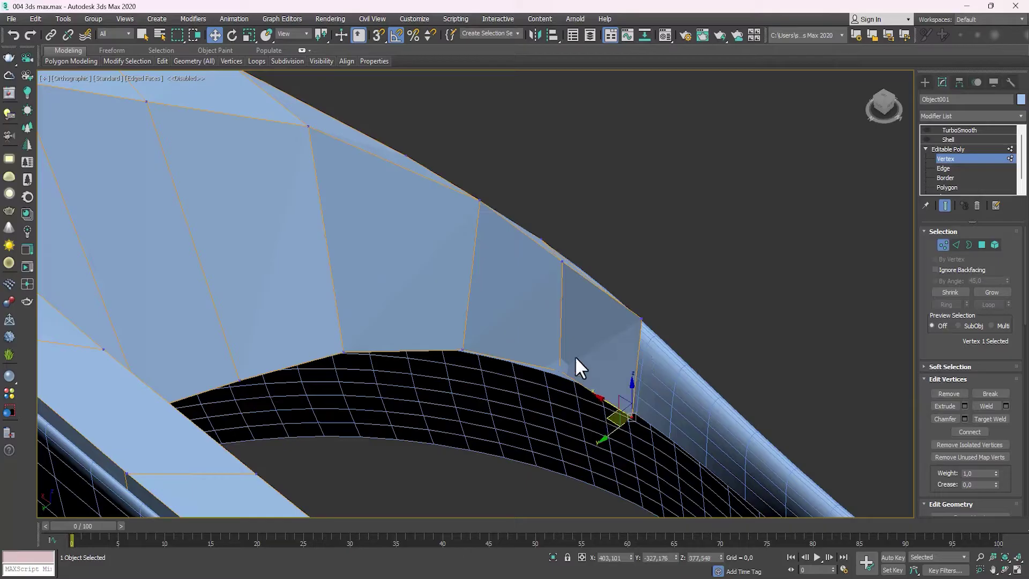
left_click_drag(576, 356, 531, 384)
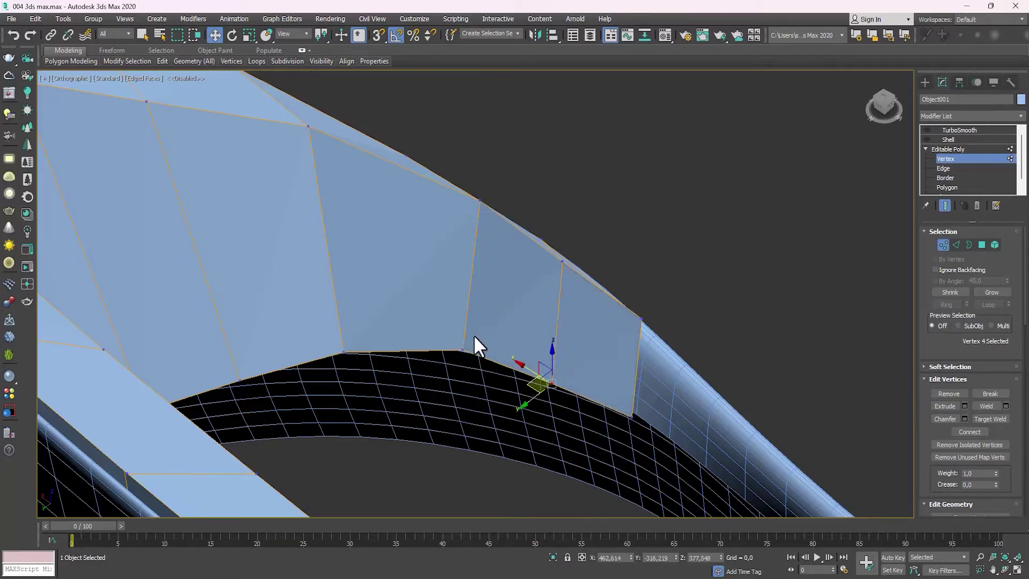
left_click(458, 357)
left_click_drag(439, 351, 429, 355)
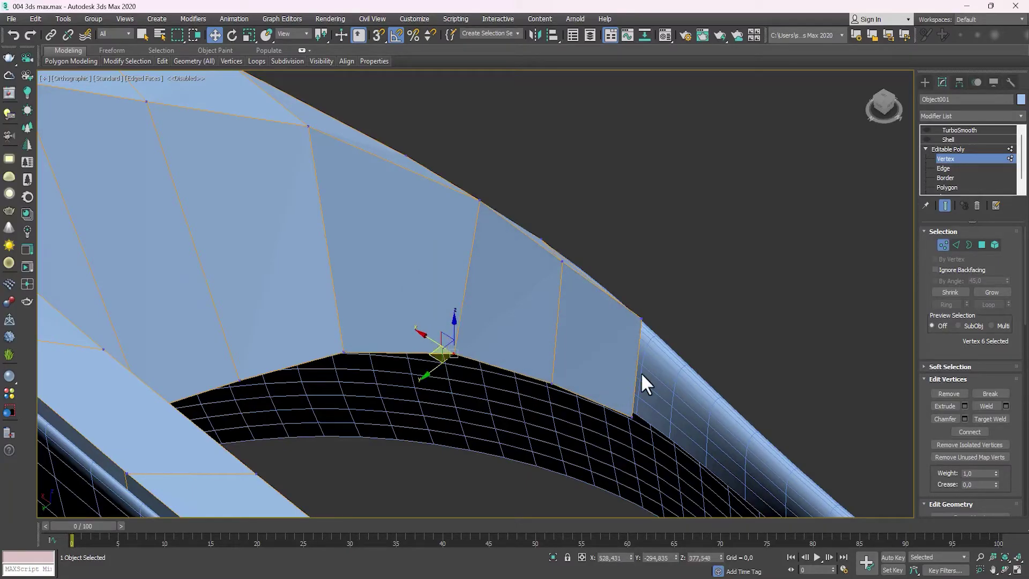
Move the right arm's lower tip vertex and the adjacent lower-edge vertex slightly further inward, and leave vertex editing.
left_click(634, 415)
left_click_drag(609, 421, 604, 428)
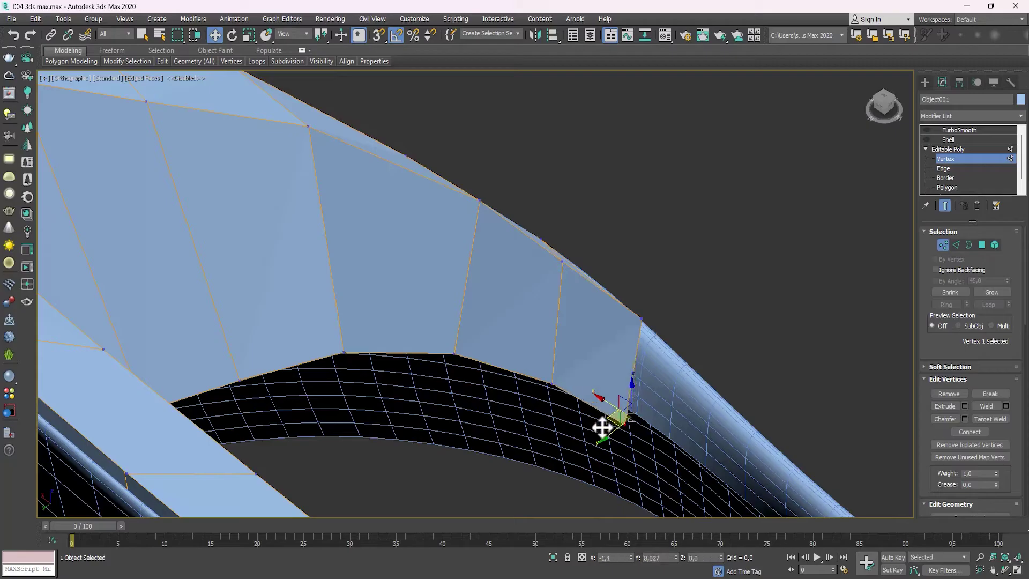
left_click(552, 384)
left_click_drag(532, 387, 524, 393)
scroll(337, 300, "down", 2)
left_click(942, 245)
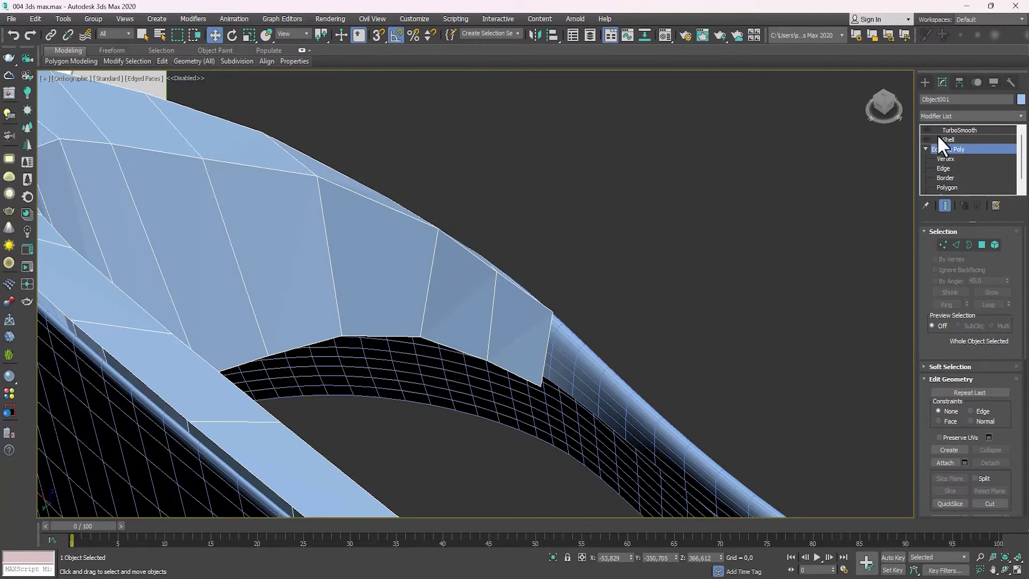
Turn Shell and TurboSmooth on and examine how the thickened padding meets the sofa body around the arms.
left_click(937, 139)
left_click(926, 140)
left_click(927, 130)
scroll(743, 188, "down", 6)
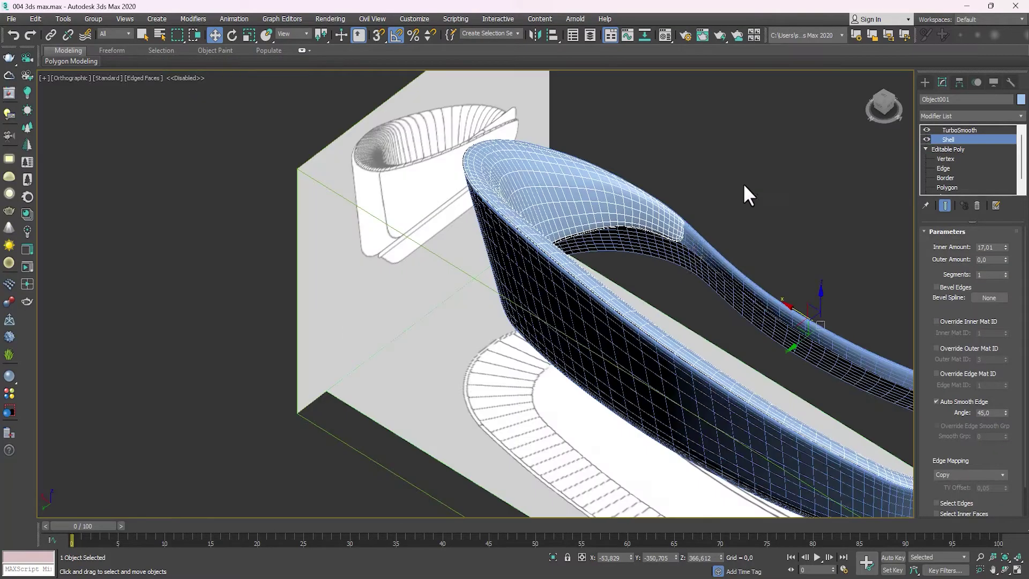
middle_click_drag(720, 269, 475, 320, "alt")
scroll(607, 340, "up", 4)
scroll(618, 365, "up", 4)
scroll(621, 284, "down", 2)
scroll(478, 319, "up", 4)
scroll(542, 292, "down", 4)
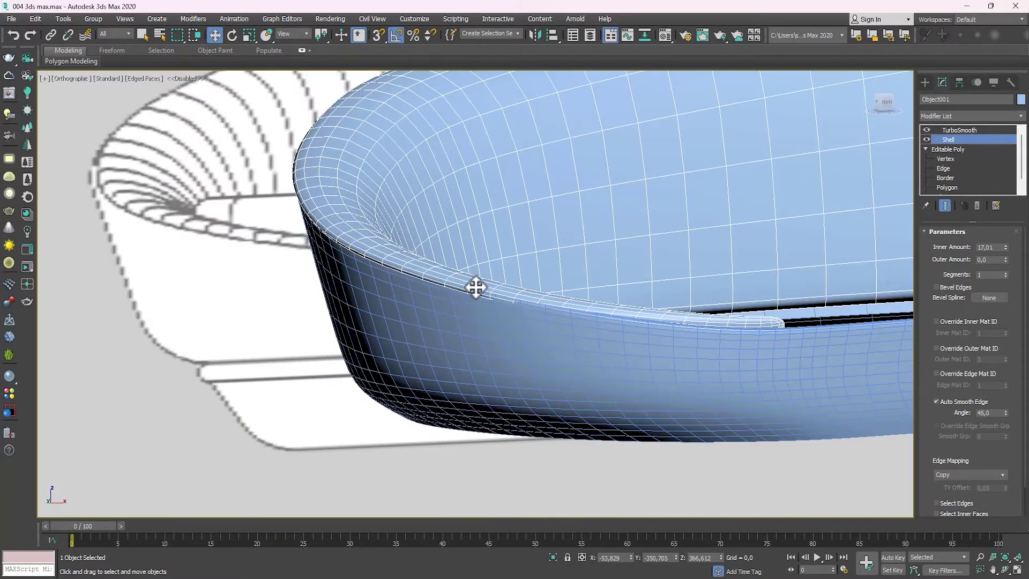
Turn off TurboSmooth and Shell and raise the outer rim vertex midway along the left arm by about 3,5 units.
left_click(927, 131)
left_click(925, 138)
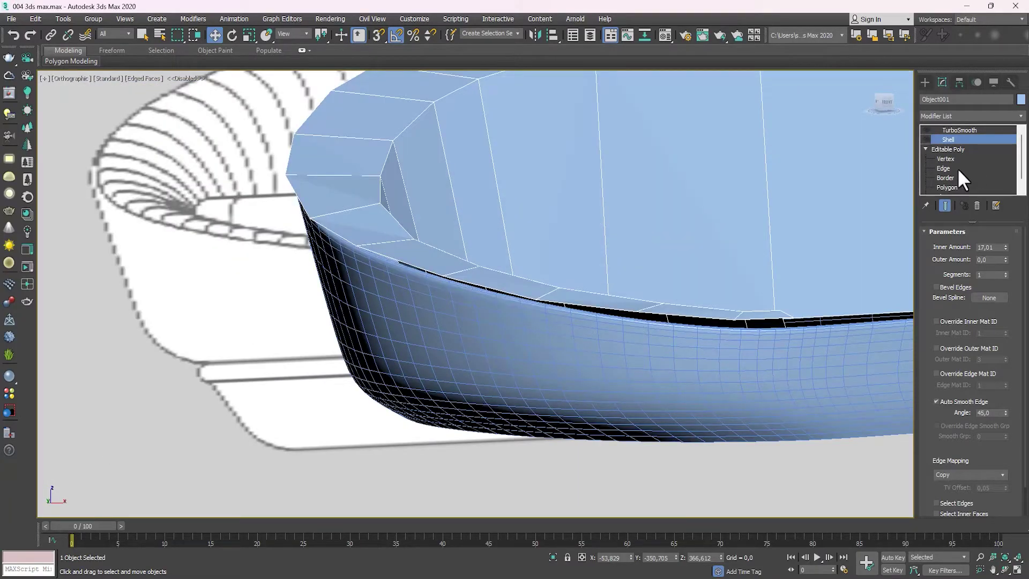
left_click(944, 157)
scroll(520, 309, "up", 2)
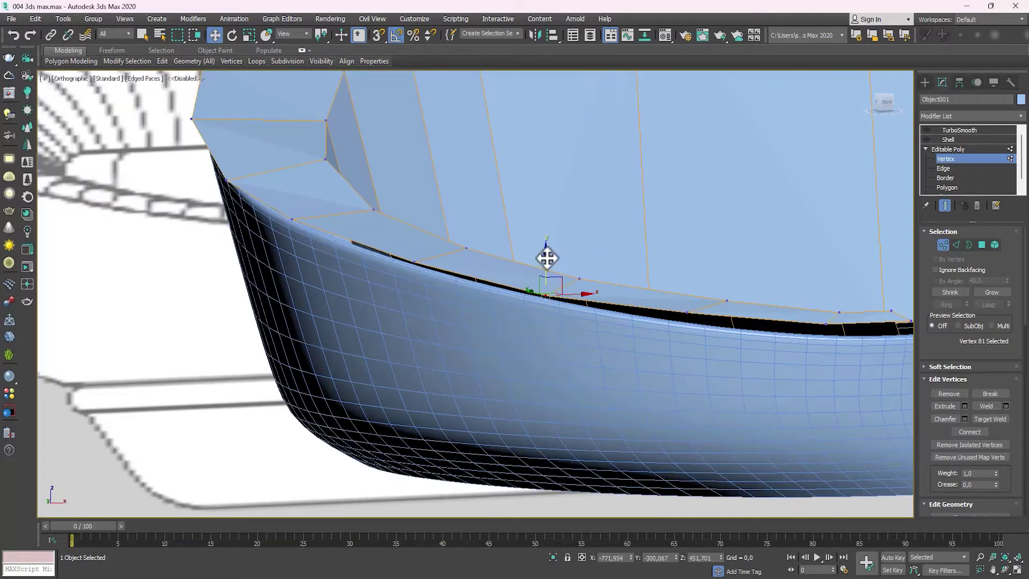
left_click_drag(547, 258, 546, 252)
Turn Shell and TurboSmooth back on and raise the same left-arm rim vertex by about 3,1 units more.
left_click(926, 138)
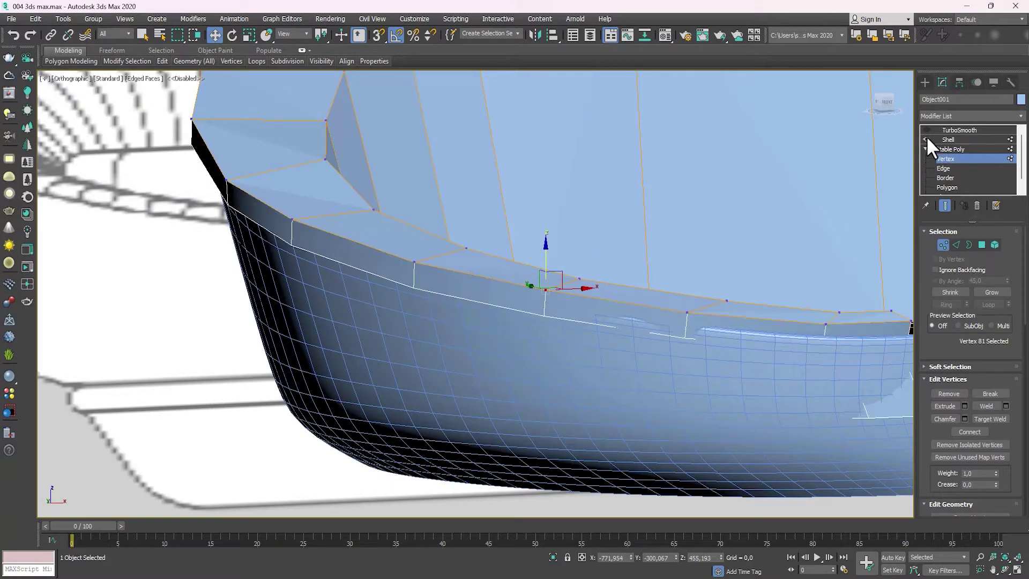
left_click(926, 130)
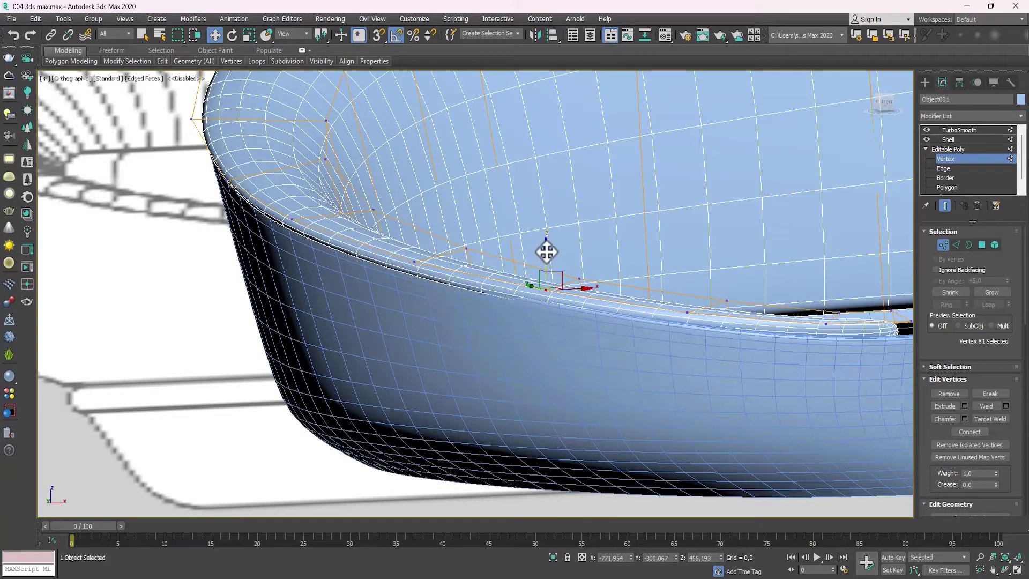
left_click_drag(547, 252, 546, 247)
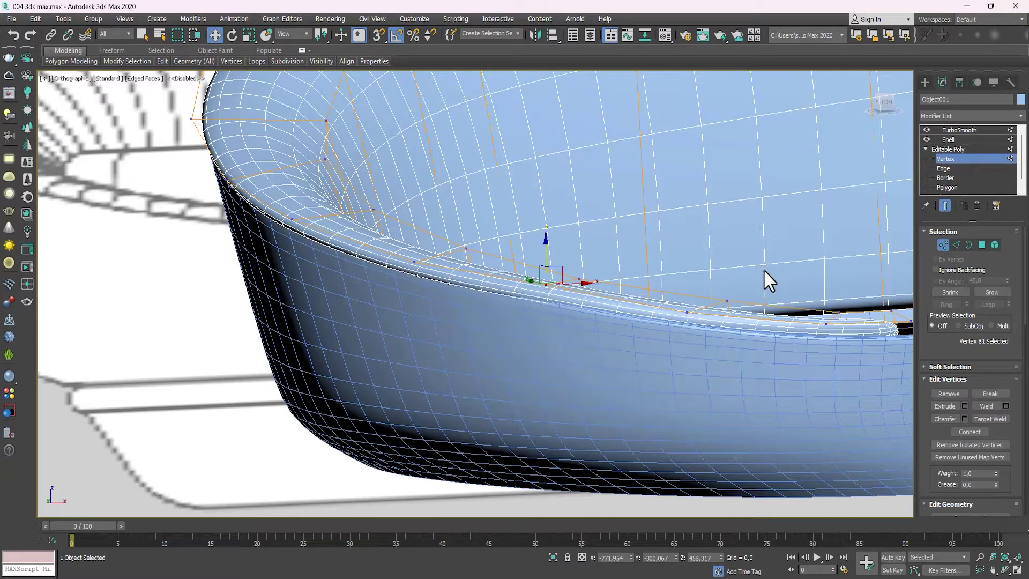
Slightly raise the two rim vertex pairs nearer the left arm's tip and the mid-arm pair above the sofa body.
left_click_drag(763, 270, 688, 330)
left_click_drag(708, 269, 708, 266)
left_click_drag(833, 292, 832, 280)
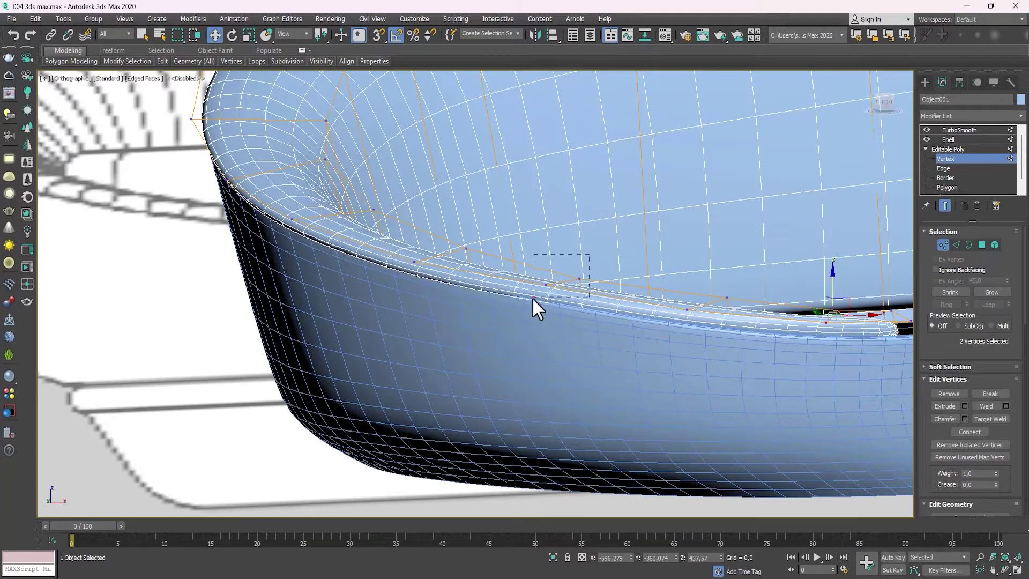
left_click_drag(533, 299, 533, 299)
left_click_drag(563, 248, 563, 243)
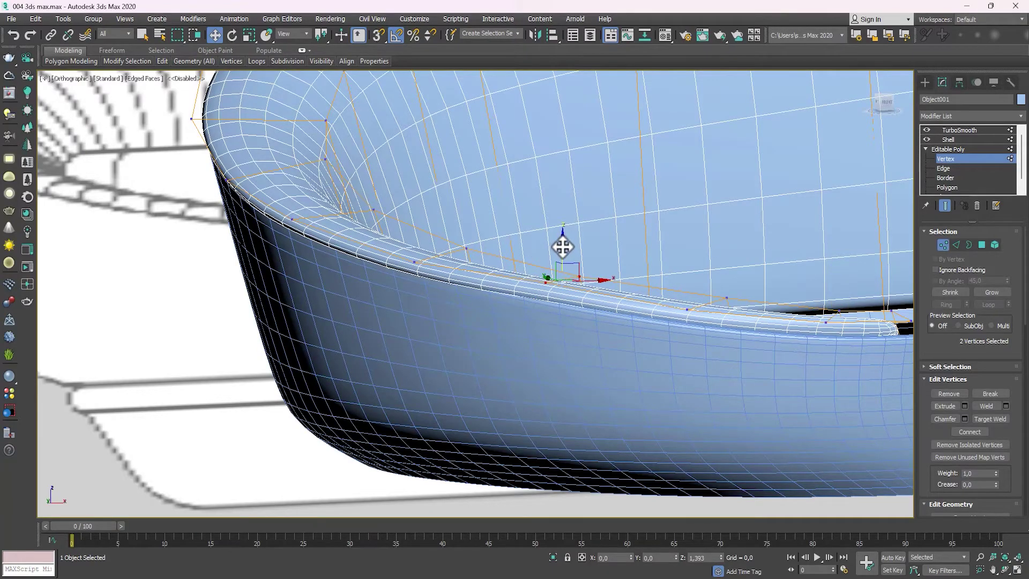
Raise two more groups of vertices along the left arm's rim by about 1,5 units each.
scroll(478, 271, "up", 3)
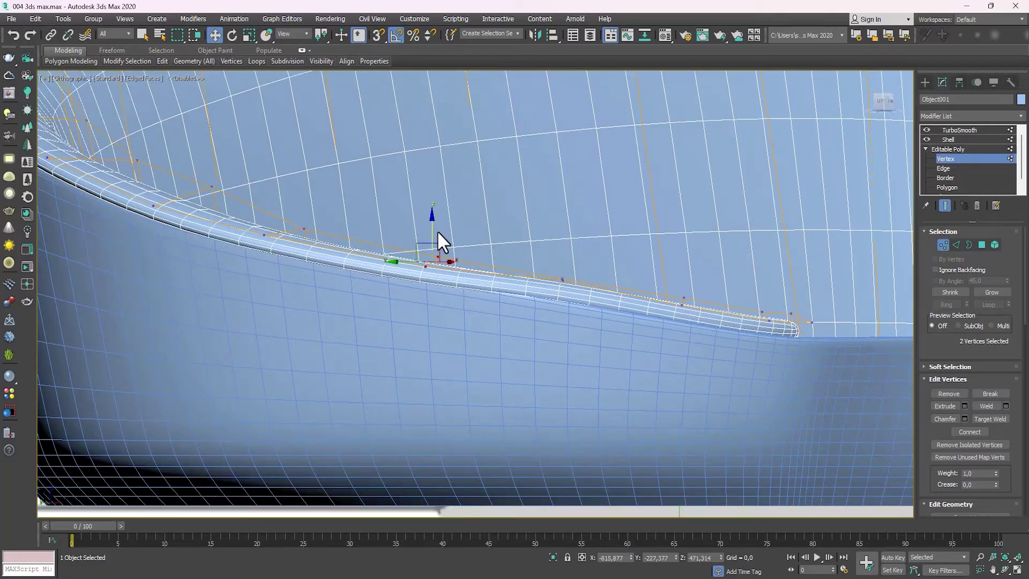
left_click_drag(433, 228, 429, 223)
scroll(296, 226, "down", 4)
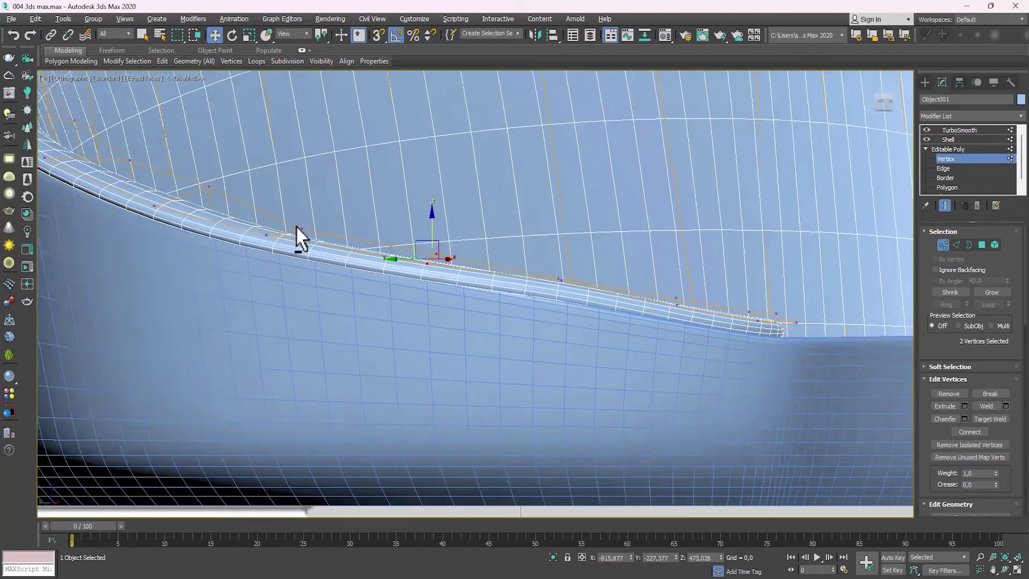
left_click_drag(288, 236, 288, 203)
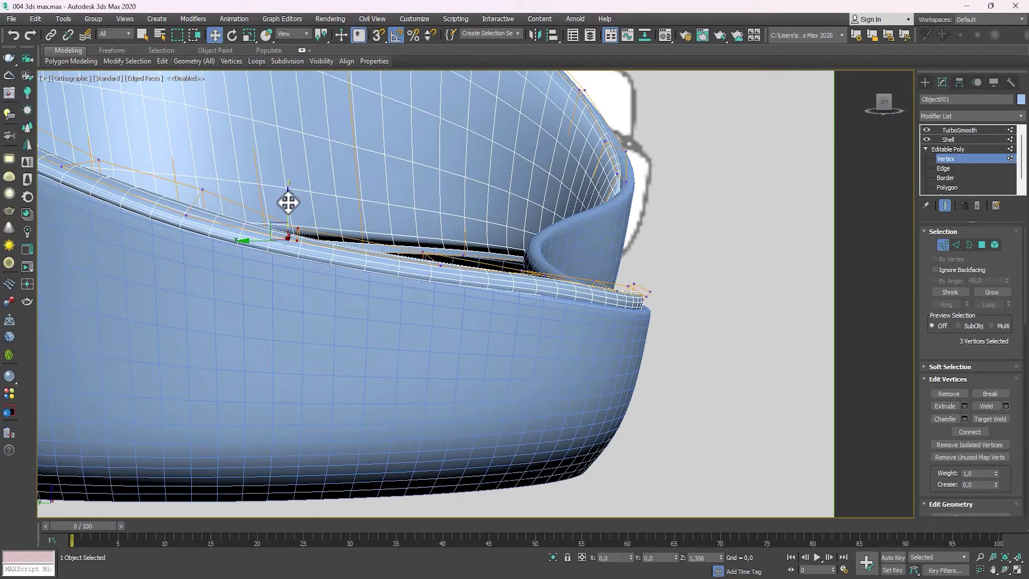
Leave vertex editing and examine the smoothed padding's rim, arm tips and lower edge from several sides.
scroll(450, 256, "down", 3)
middle_click_drag(588, 298, 512, 328, "alt")
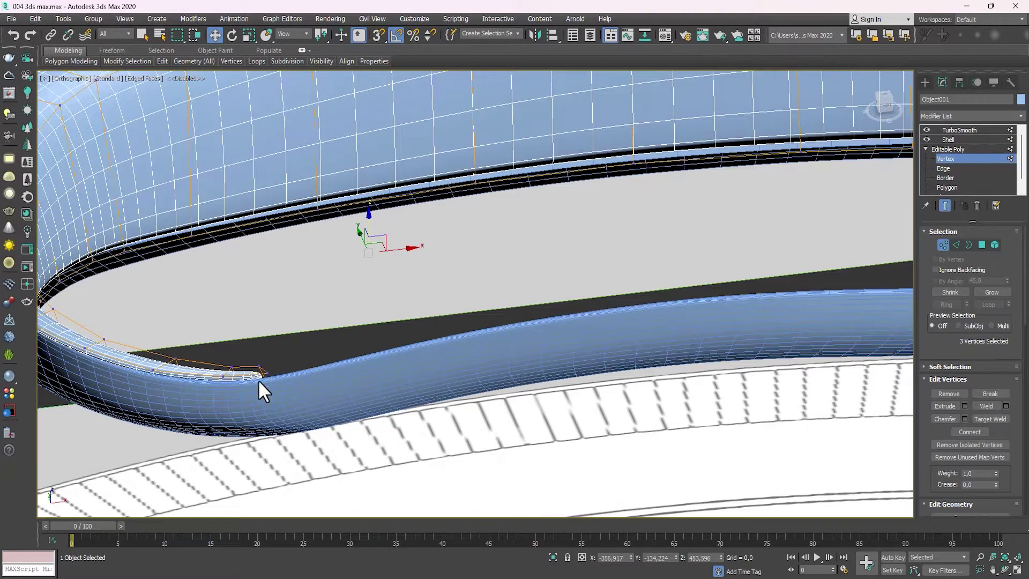
middle_click_drag(259, 379, 464, 379)
scroll(463, 379, "down", 2)
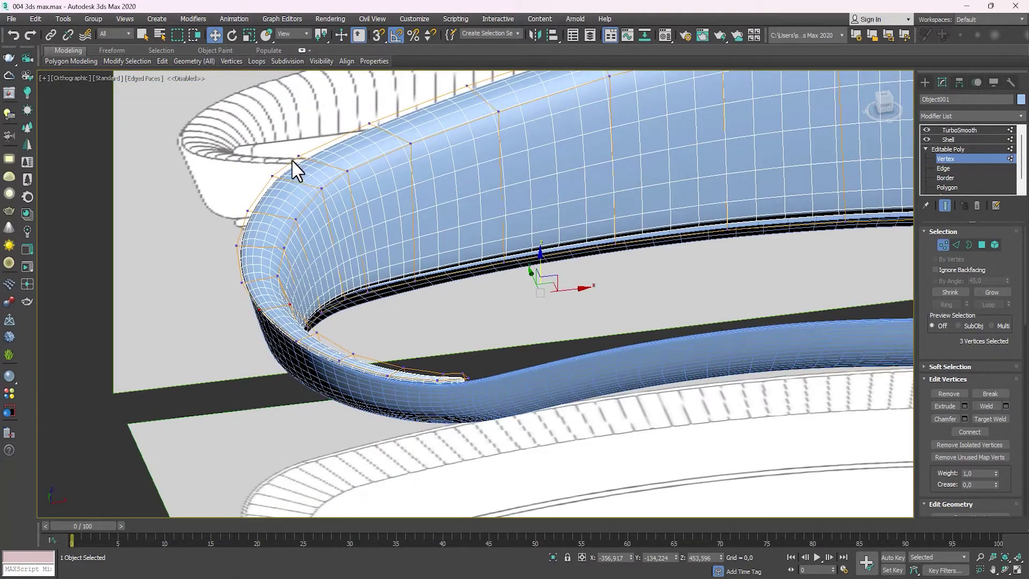
left_click(948, 159)
scroll(412, 242, "down", 4)
middle_click_drag(517, 247, 505, 223, "alt")
scroll(505, 223, "up", 5)
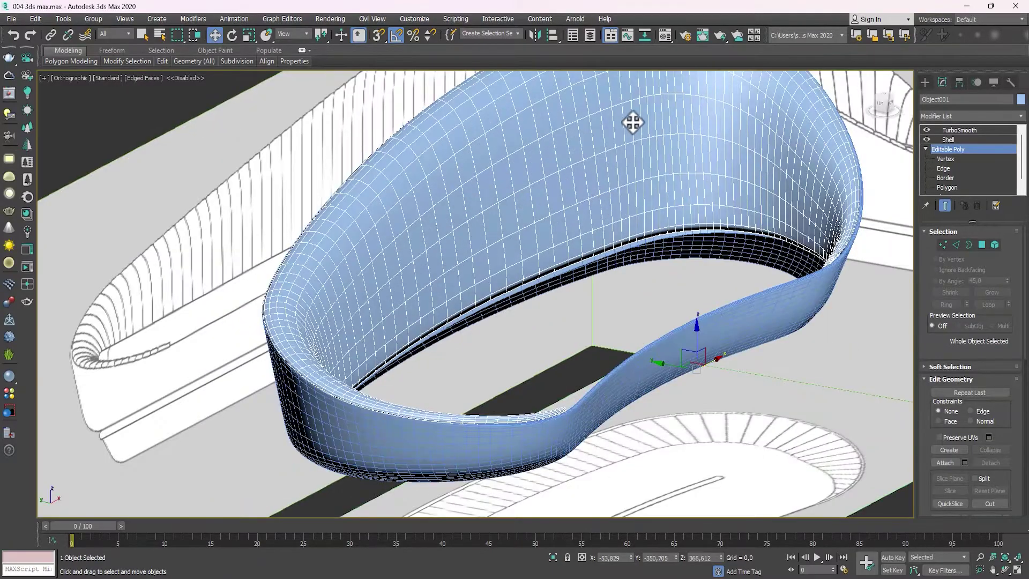
scroll(360, 212, "down", 5)
middle_click_drag(361, 212, 843, 134, "alt")
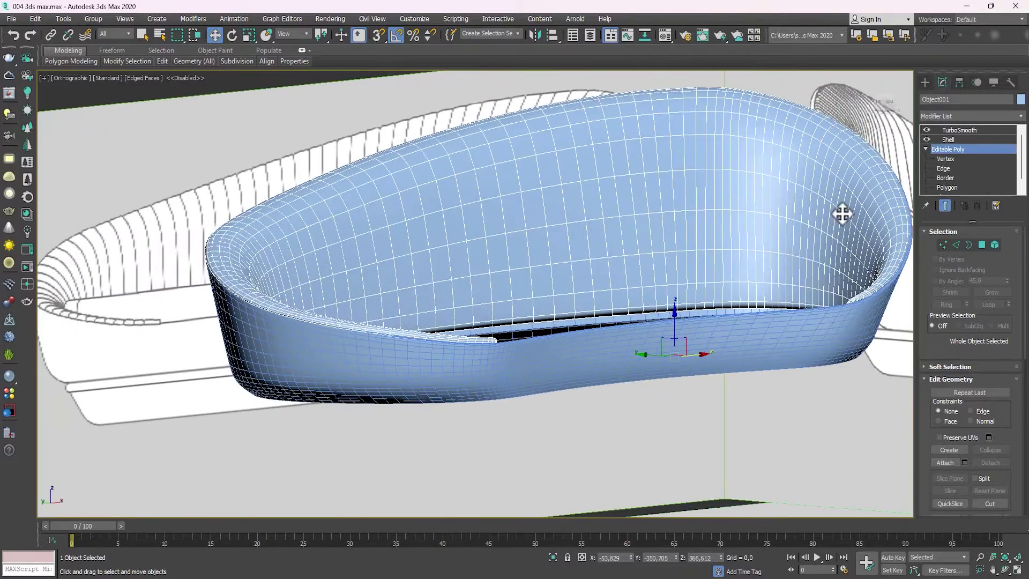
Turn off Shell and TurboSmooth to show the padding's base mesh.
left_click(927, 139)
left_click(927, 130)
scroll(491, 198, "down", 3)
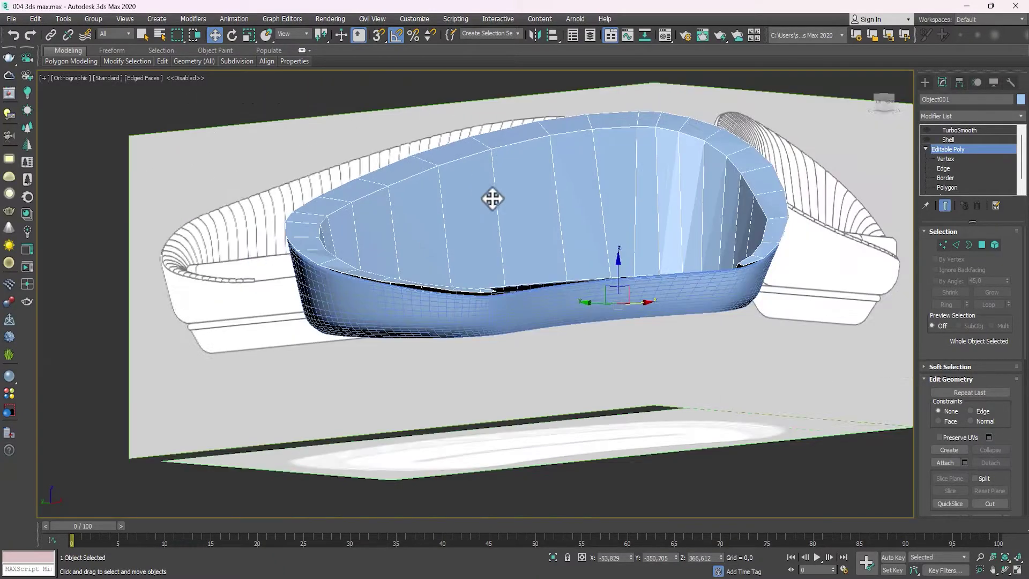
middle_click_drag(492, 200, 600, 174, "alt")
scroll(629, 218, "down", 3)
middle_click_drag(629, 219, 678, 244, "alt")
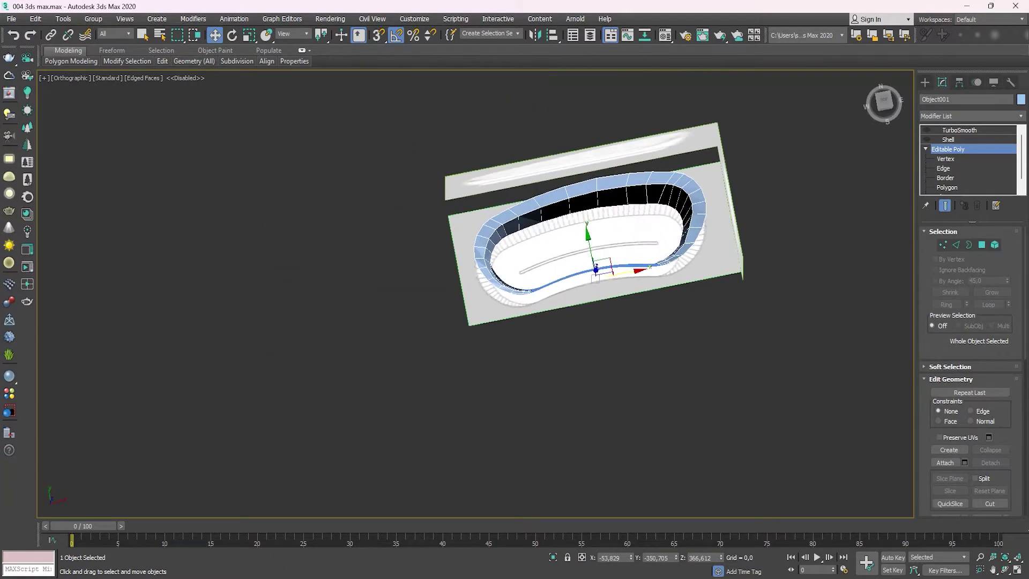
Show the padding's vertices and compare the spacing of its segments with the channel lines on the blueprints.
left_click(946, 160)
scroll(552, 175, "up", 3)
middle_click_drag(551, 175, 616, 225, "alt")
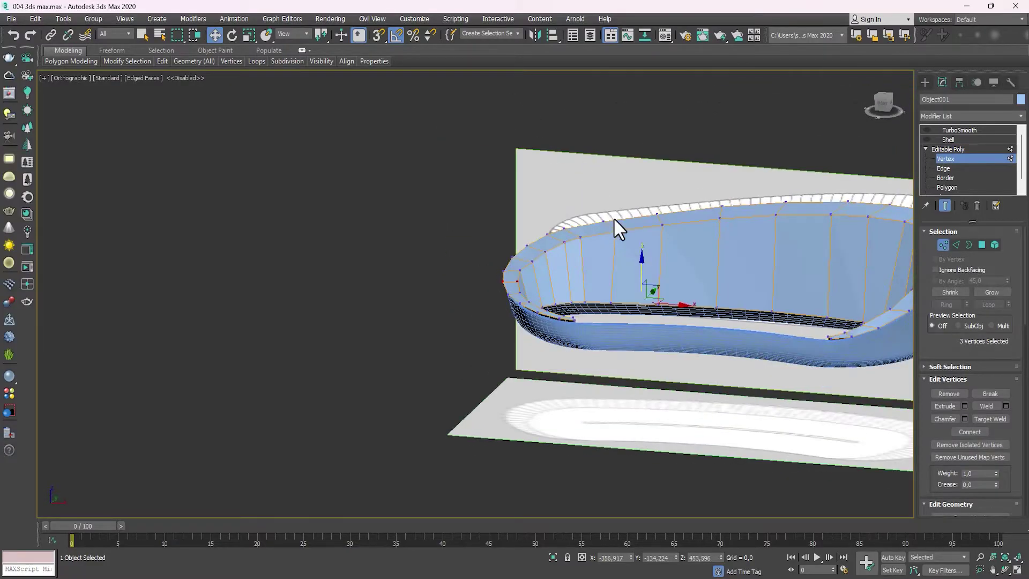
scroll(619, 234, "up", 3)
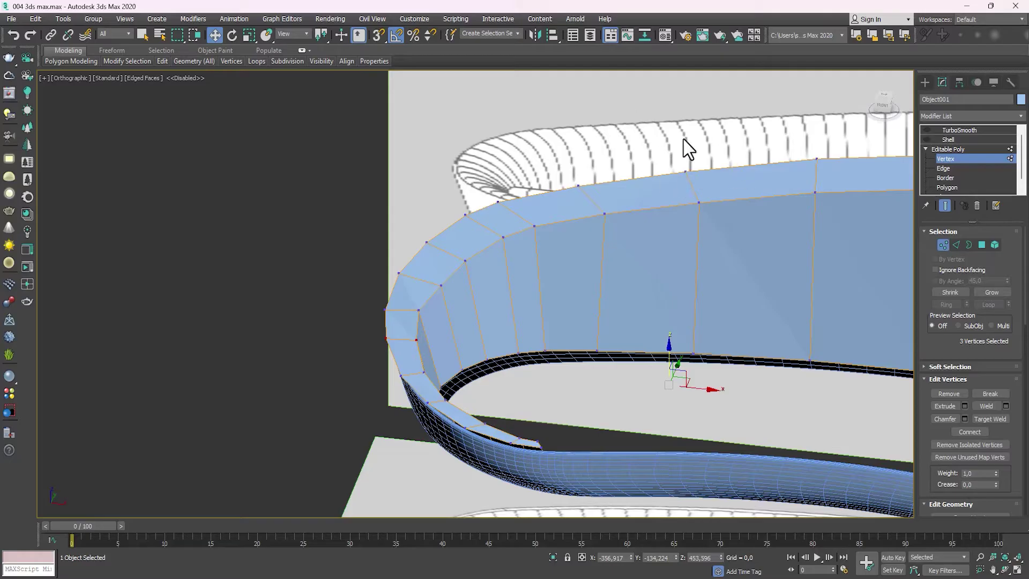
scroll(691, 150, "down", 2)
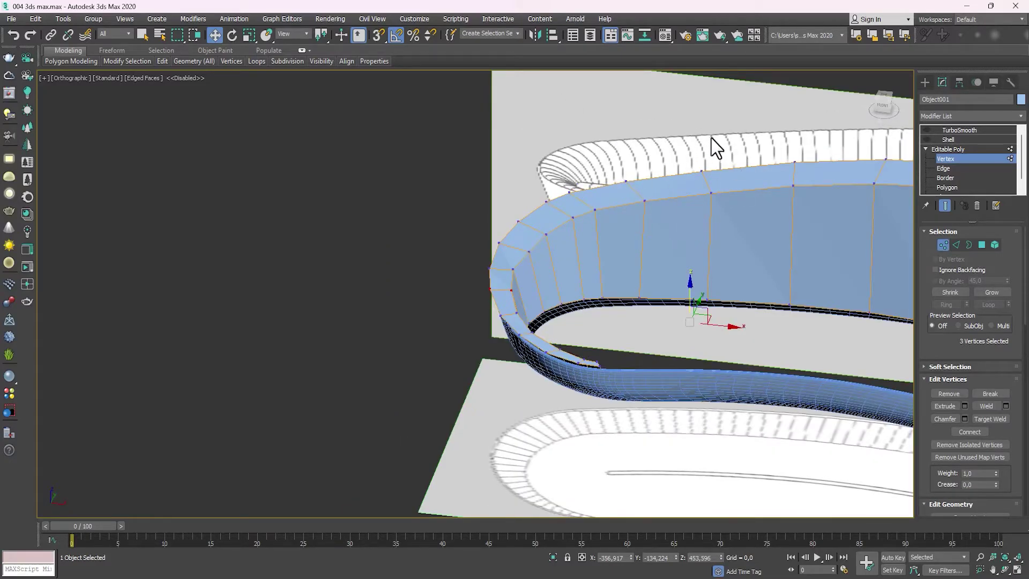
middle_click_drag(716, 147, 459, 158)
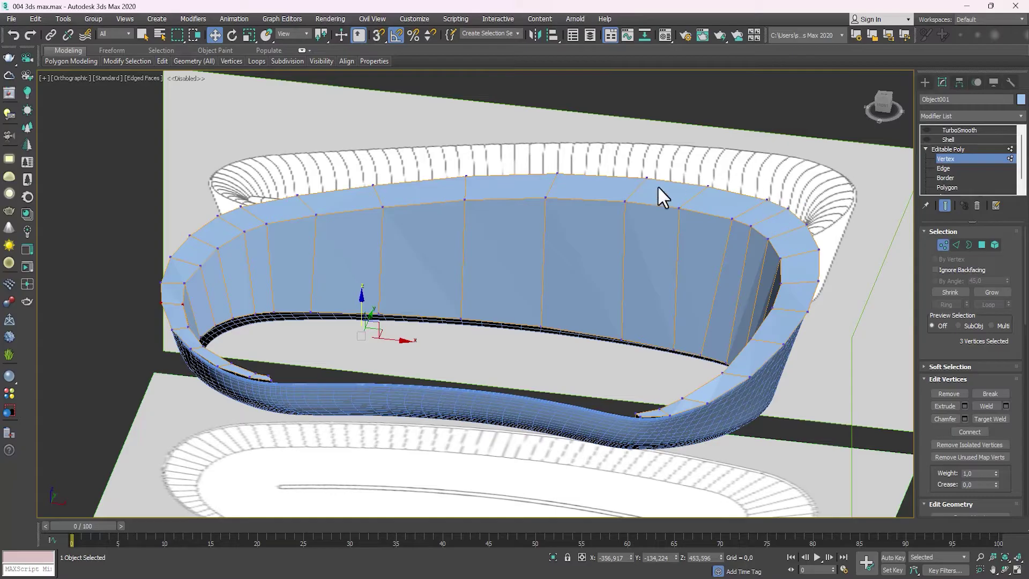
middle_click_drag(736, 196, 541, 193, "alt")
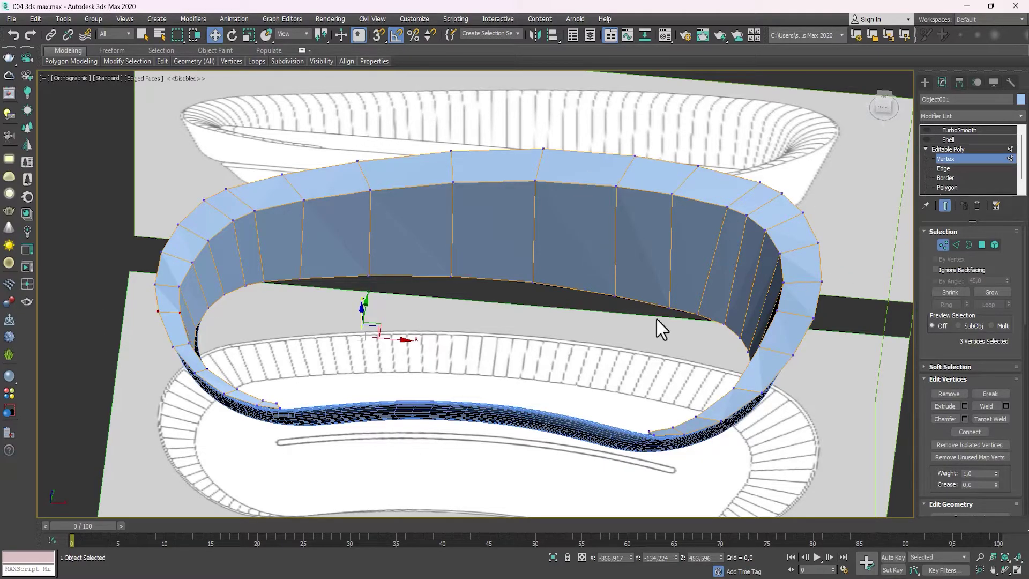
In a see-through top view, shift the inner rim and lower-edge vertices just right of the back's centre rightward to straighten their segment line.
left_click(957, 245)
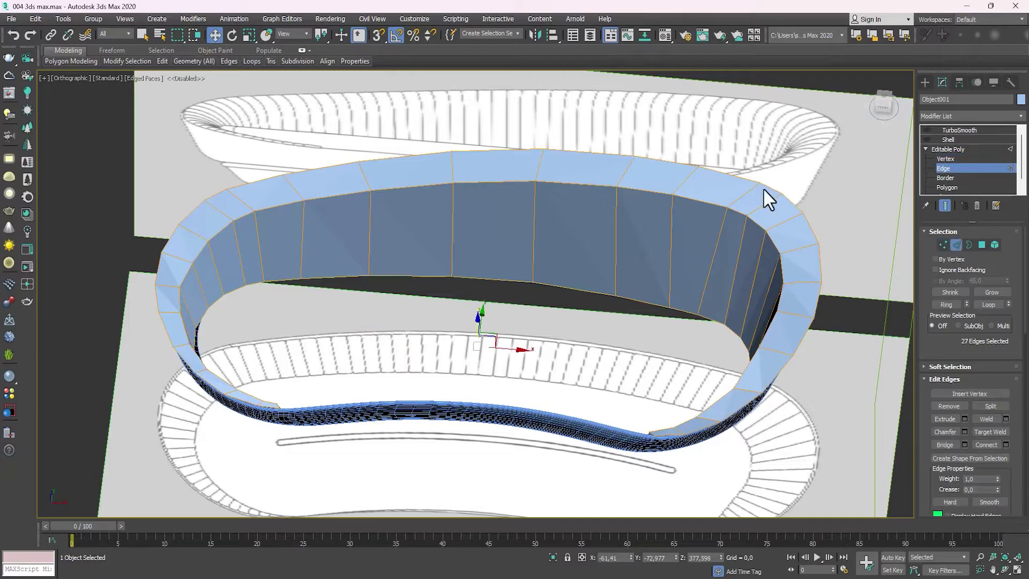
left_click(942, 242)
key("t")
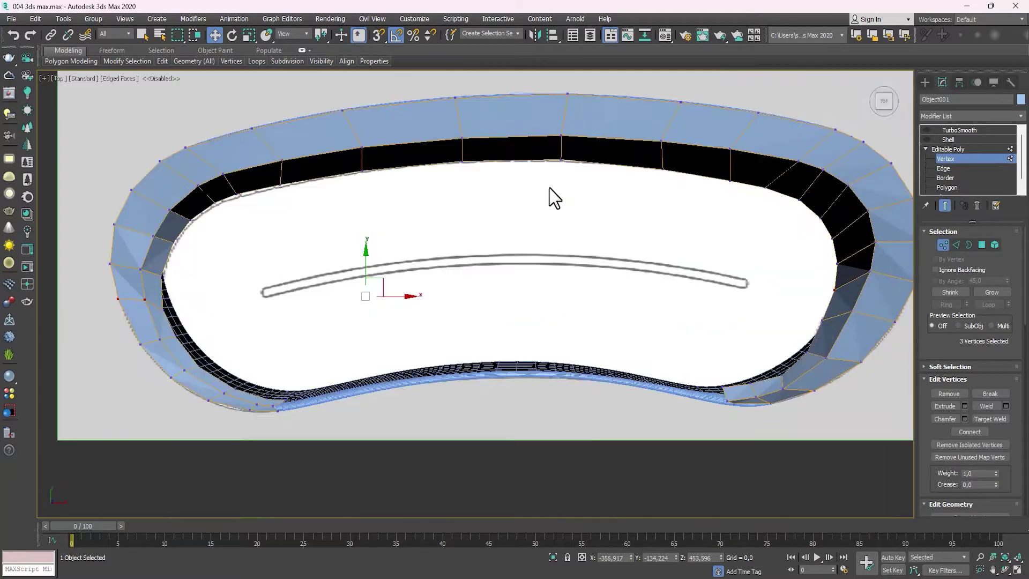
scroll(555, 198, "up", 4)
middle_click_drag(568, 209, 546, 204)
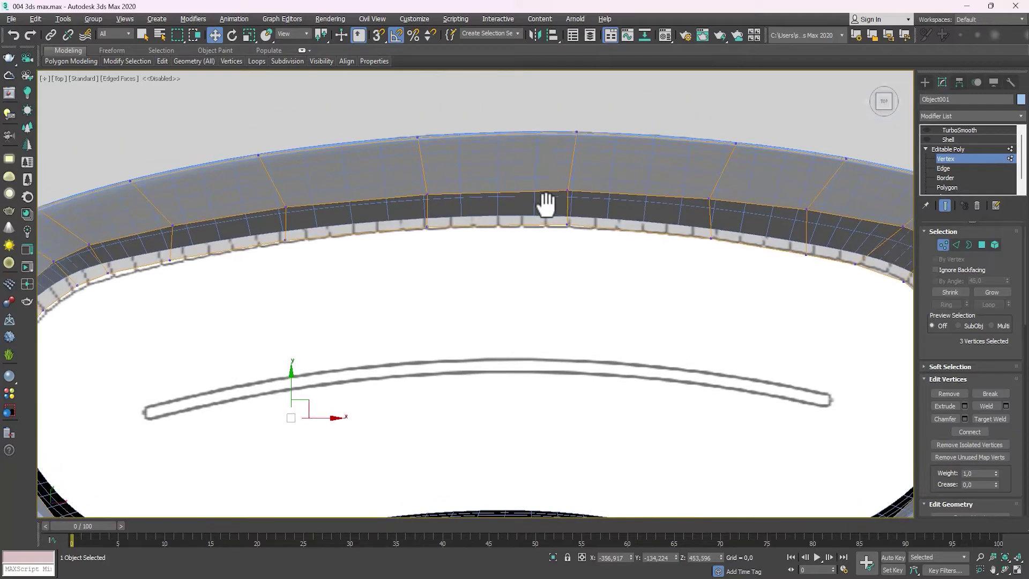
left_click_drag(568, 193, 569, 194)
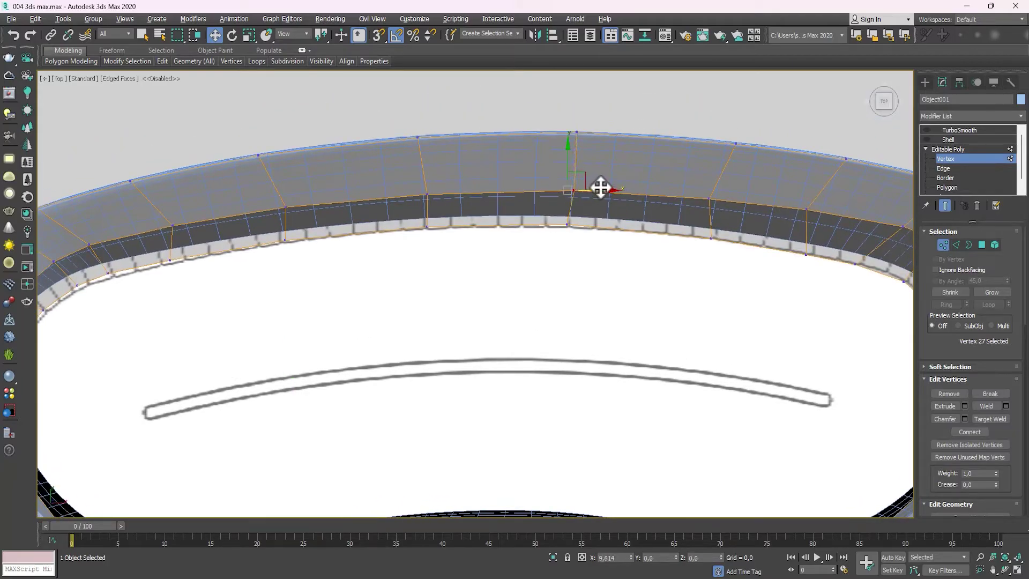
left_click(566, 227)
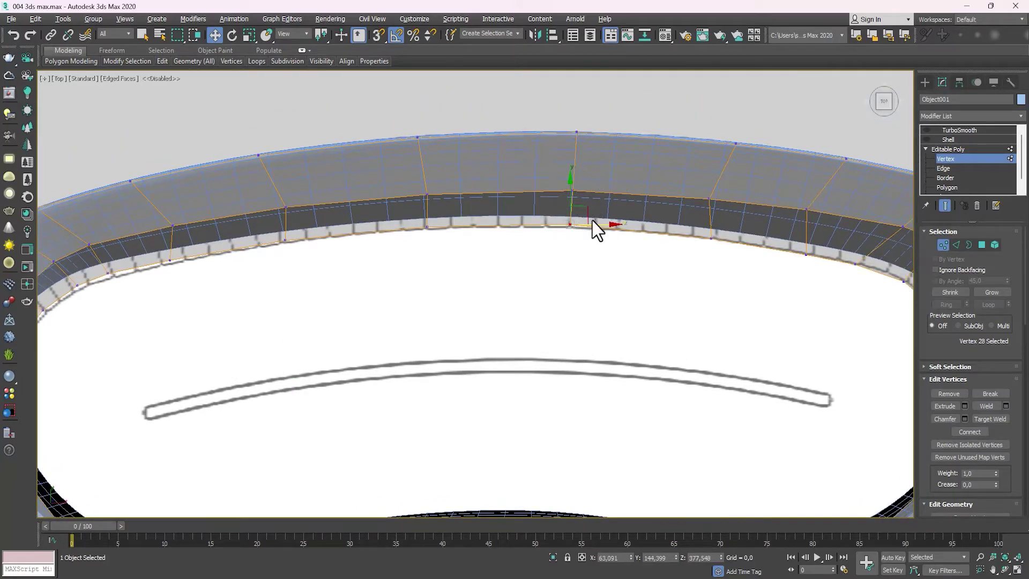
scroll(456, 212, "down", 8)
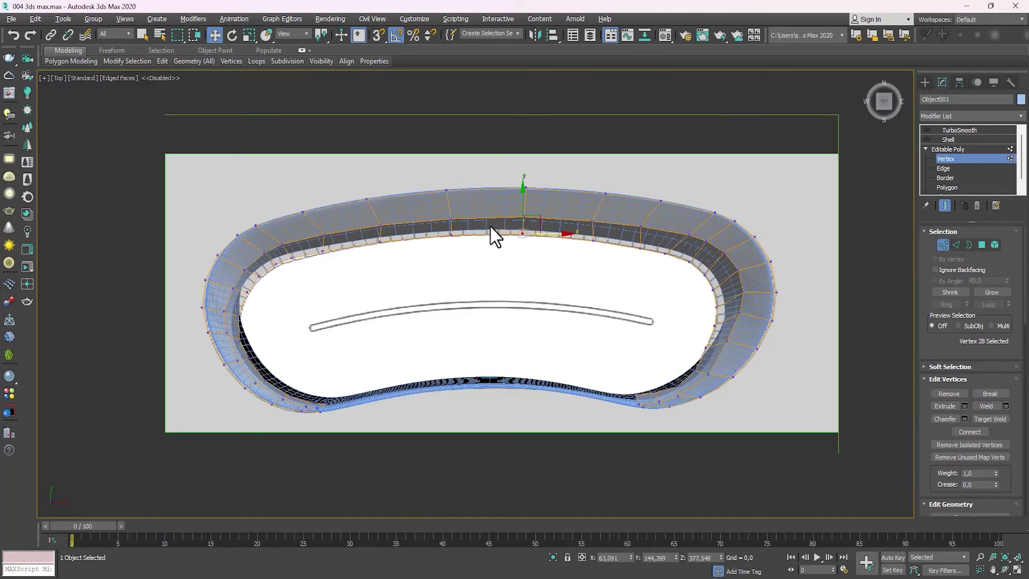
Leave vertex editing and hide the sofa body, keeping the padding and blueprints in view.
left_click(943, 245)
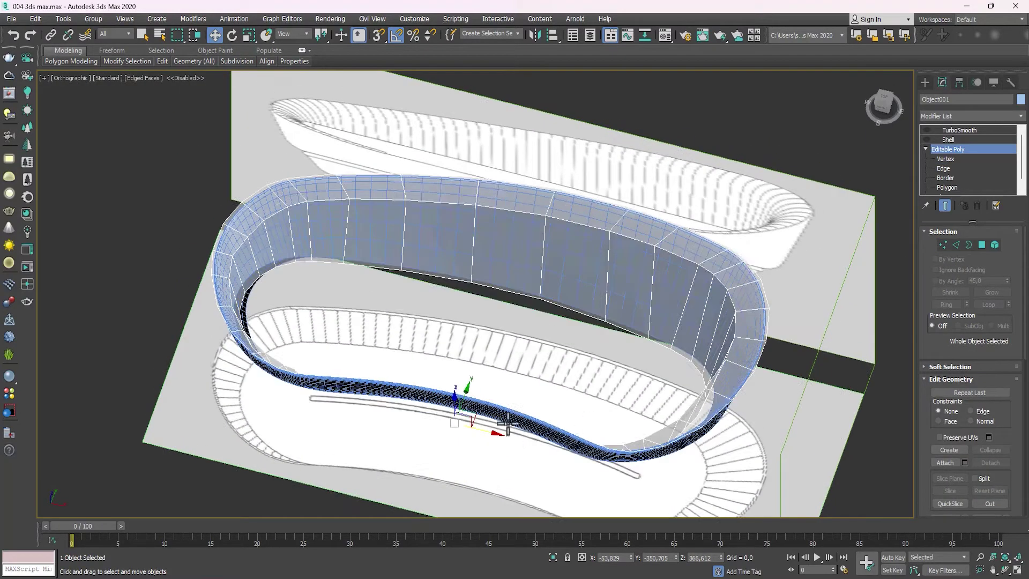
left_click(509, 418)
right_click(510, 402)
left_click(525, 374)
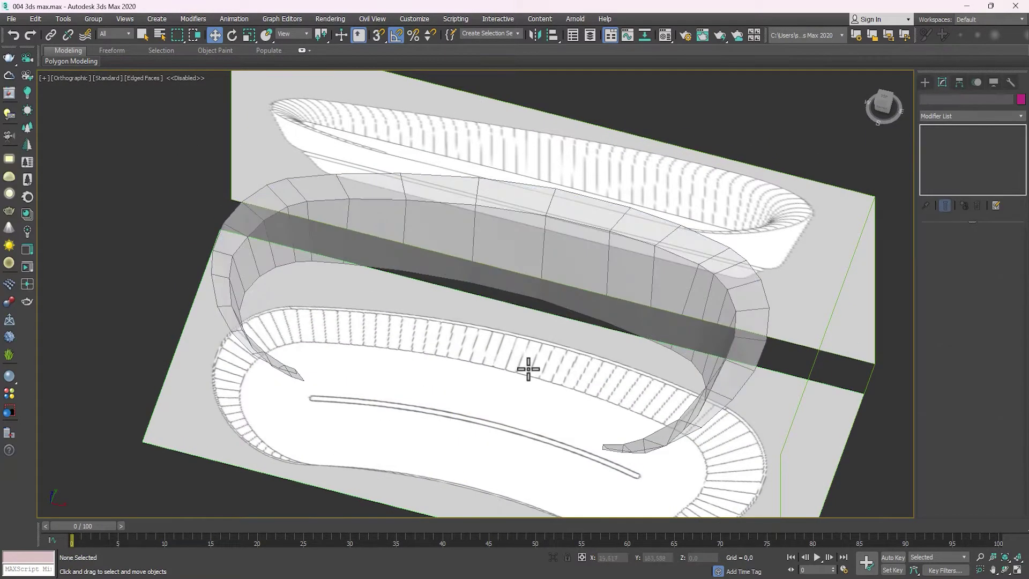
In the top view, shift the padding's inner rim and lower-edge vertices just left of the back's centre leftward to the blueprint's channel line.
key("t")
left_click(591, 184)
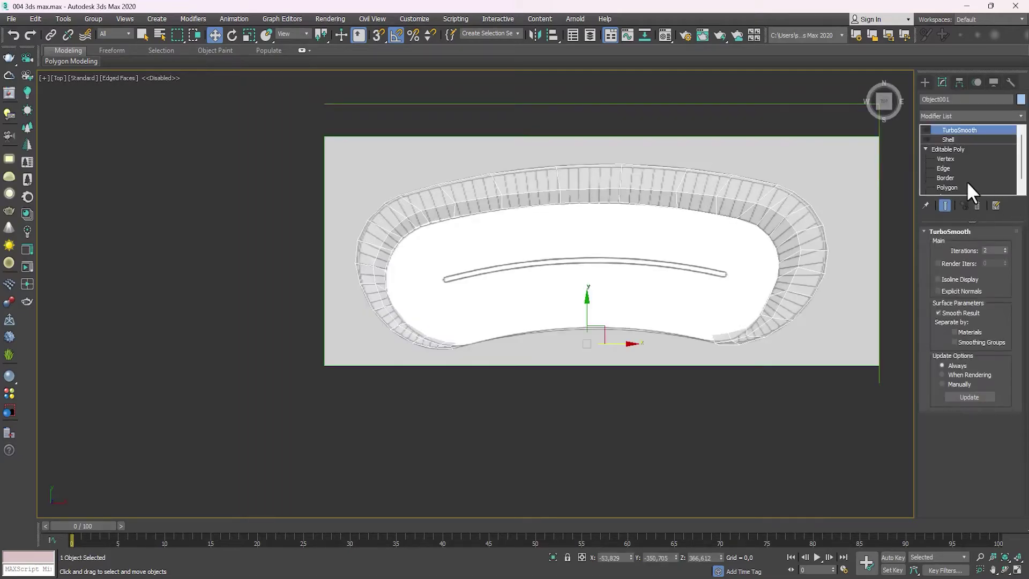
left_click(946, 158)
scroll(556, 195, "up", 5)
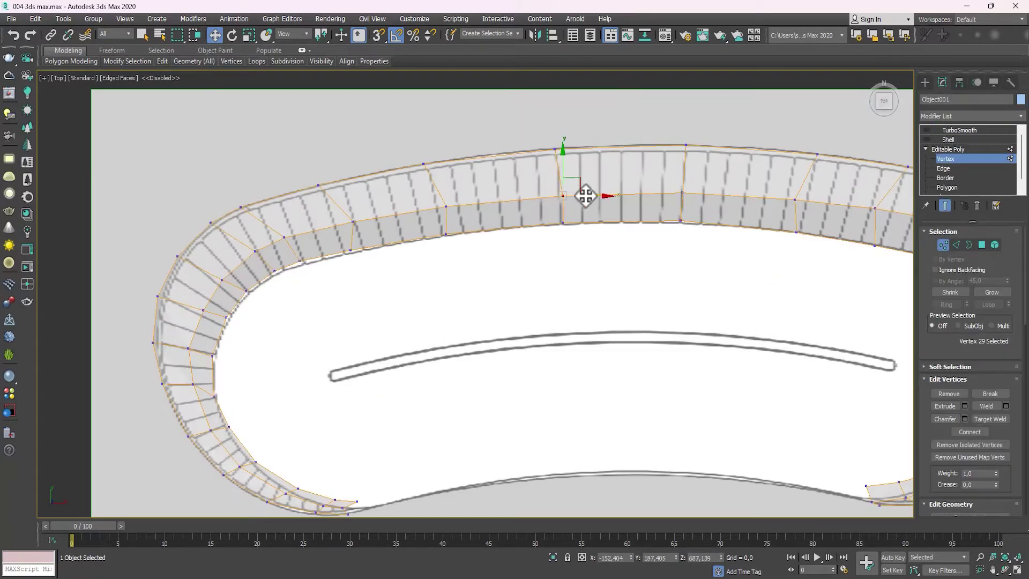
left_click_drag(586, 196, 583, 193)
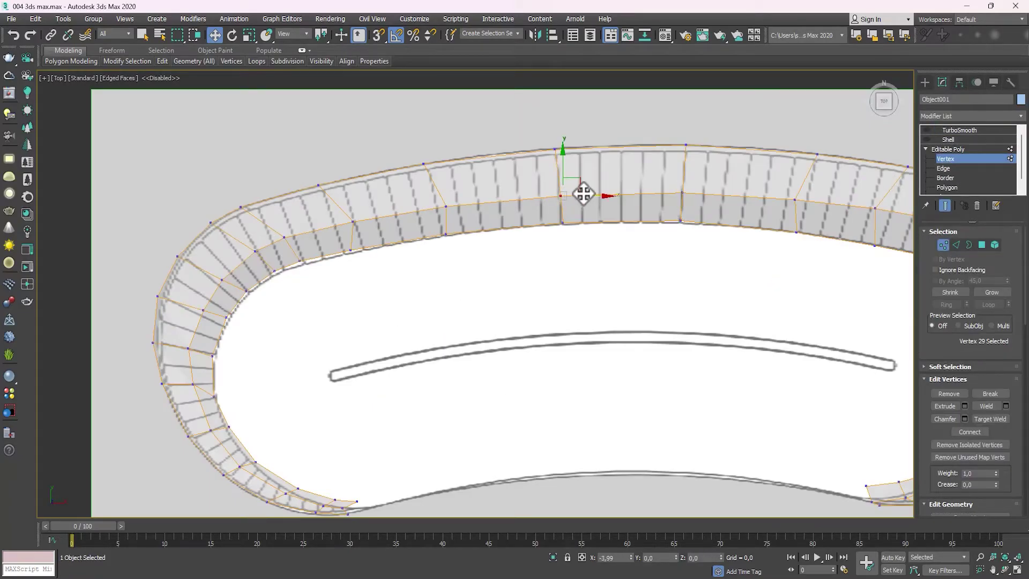
left_click(563, 222)
left_click_drag(599, 223, 591, 223)
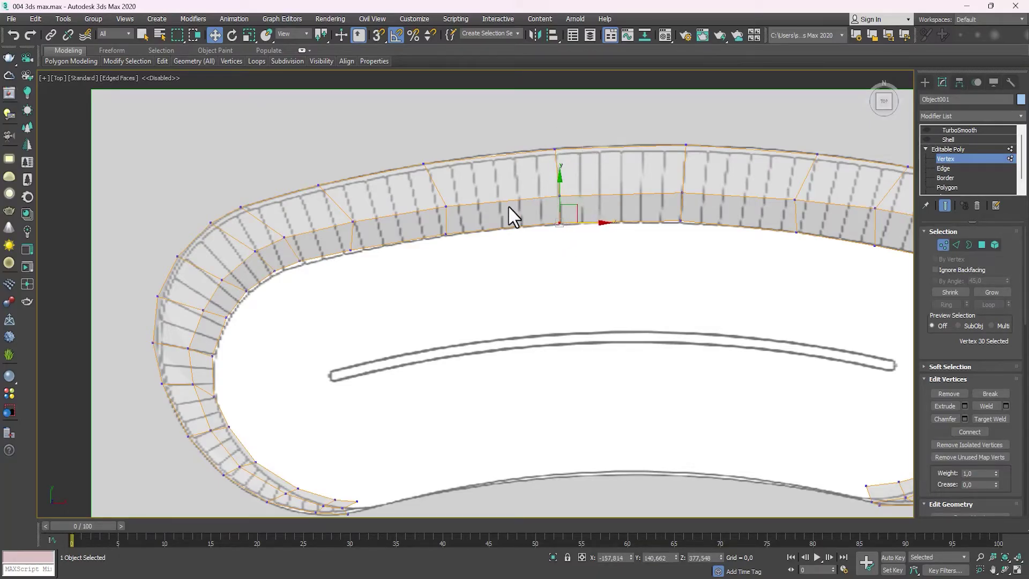
Align the vertices of the two cross rows left of the band's upper middle with the slat lines of the reference drawing.
left_click_drag(420, 220, 421, 220)
left_click_drag(461, 193, 455, 194)
left_click(445, 234)
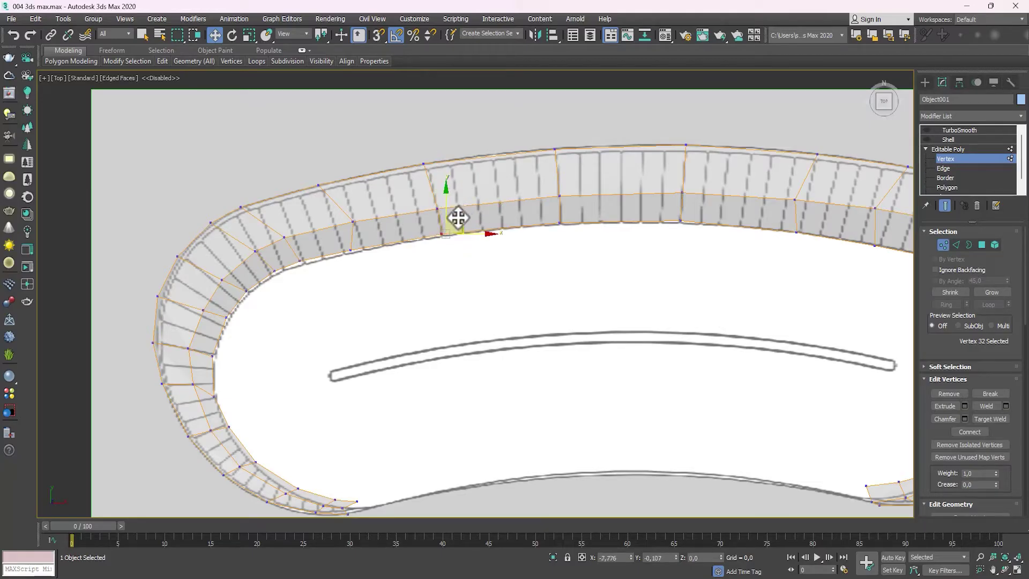
left_click(424, 163)
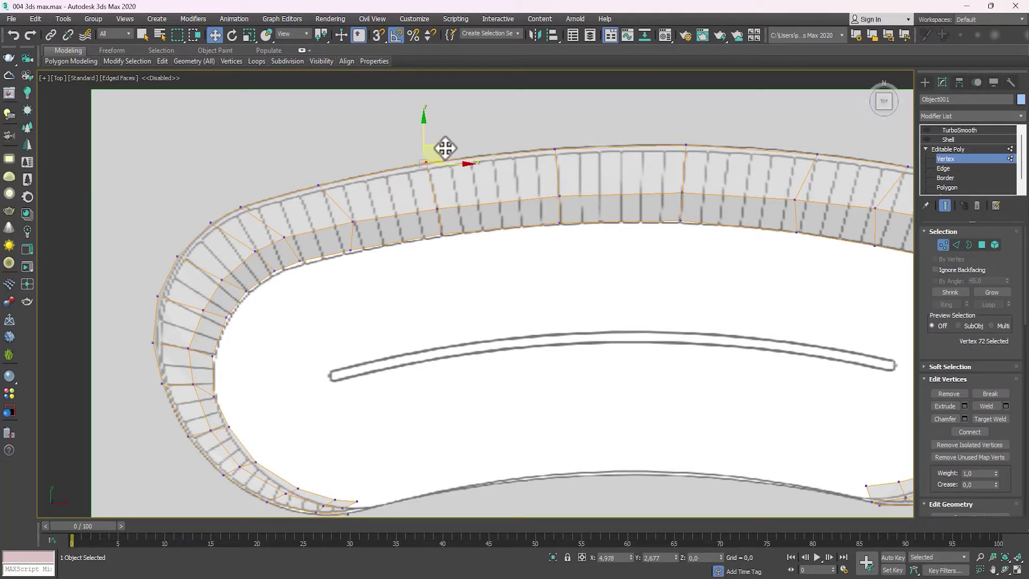
left_click(353, 221)
left_click_drag(375, 207, 355, 211)
left_click(350, 250)
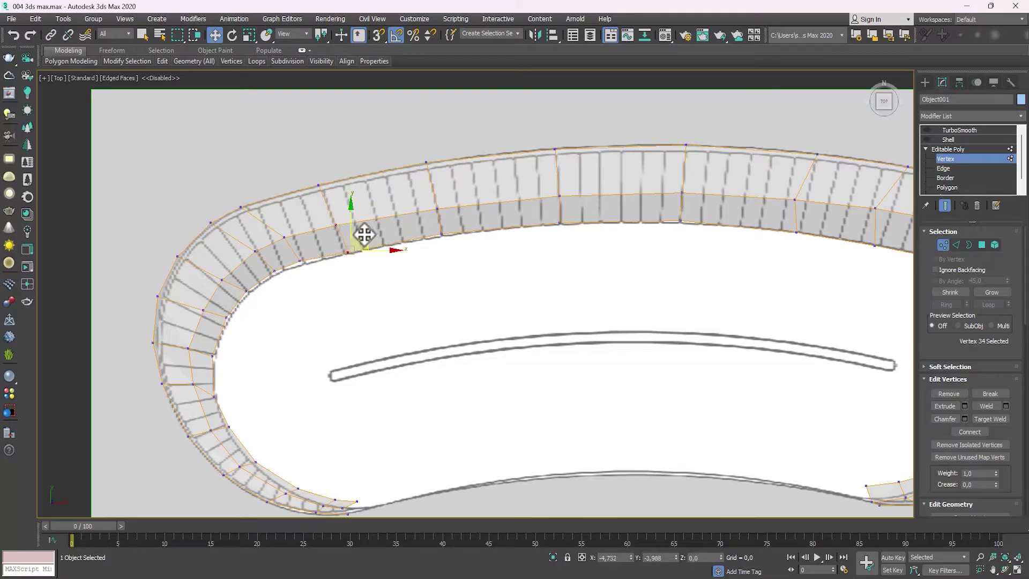
Move the outer, middle and inner vertices where the upper-left bend begins onto one slat line of the reference.
left_click(284, 237)
left_click(242, 208)
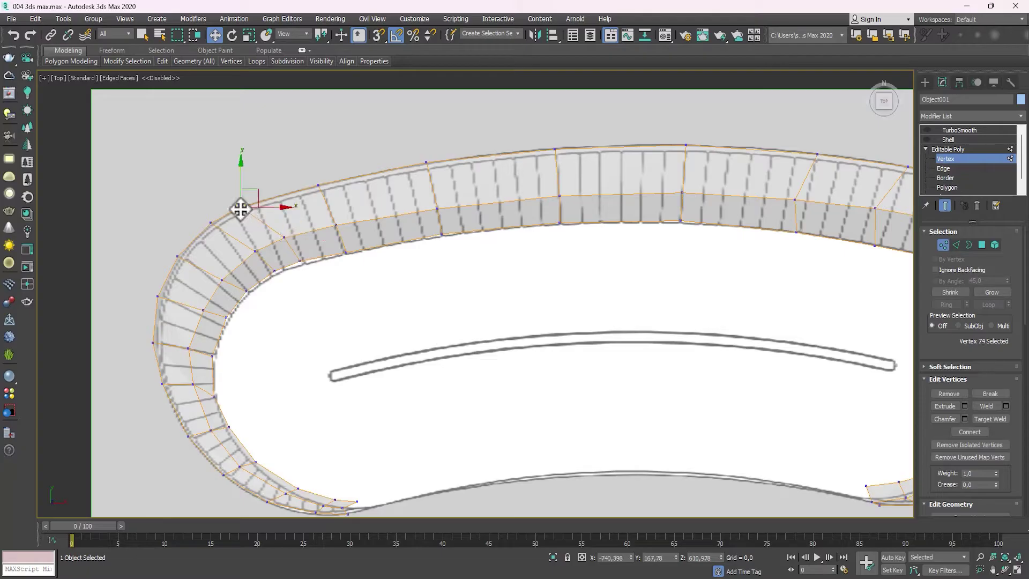
mouse_move(259, 195)
left_mouse_down()
mouse_move(296, 187)
mouse_move(275, 193)
left_mouse_up()
left_click(284, 238)
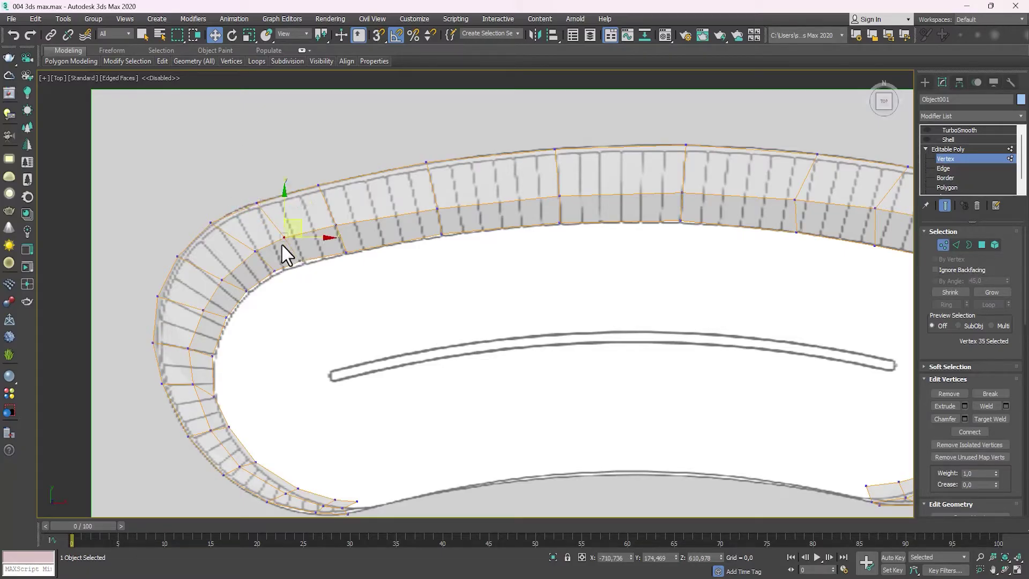
left_click_drag(287, 230, 262, 246)
left_click(300, 261)
Align the next middle and inner vertices around the upper-left bend with the reference's radial slat lines.
left_click(255, 251)
left_click(283, 294)
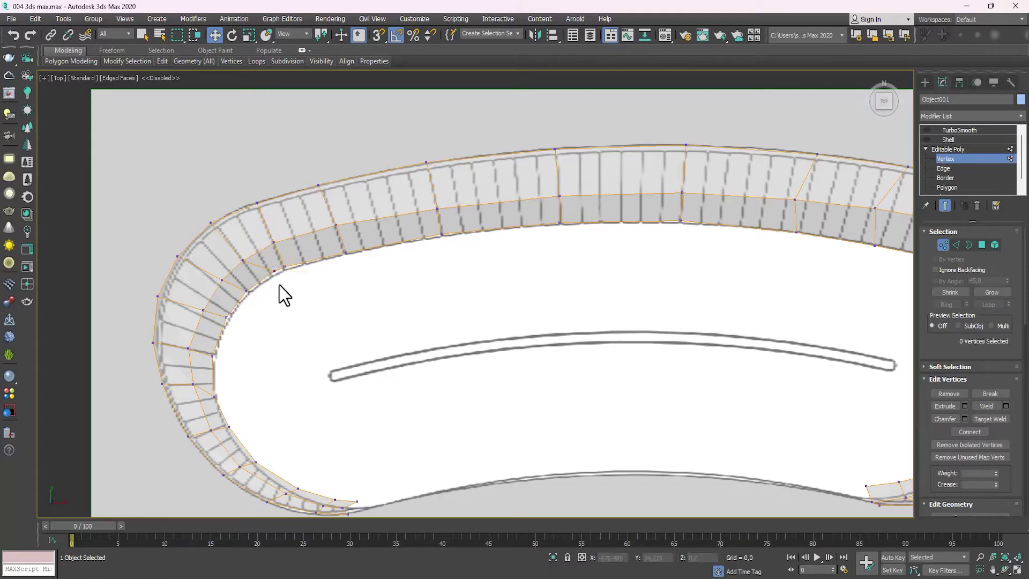
left_click(275, 271)
left_click_drag(289, 254, 275, 263)
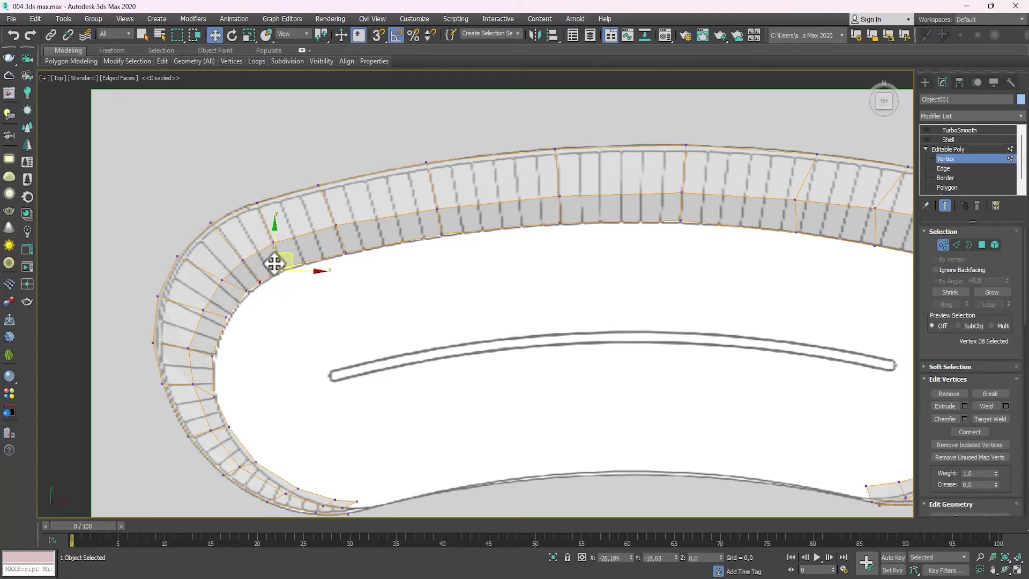
left_click(247, 292)
left_click_drag(261, 275, 215, 292)
scroll(236, 282, "up", 2)
left_click(220, 280)
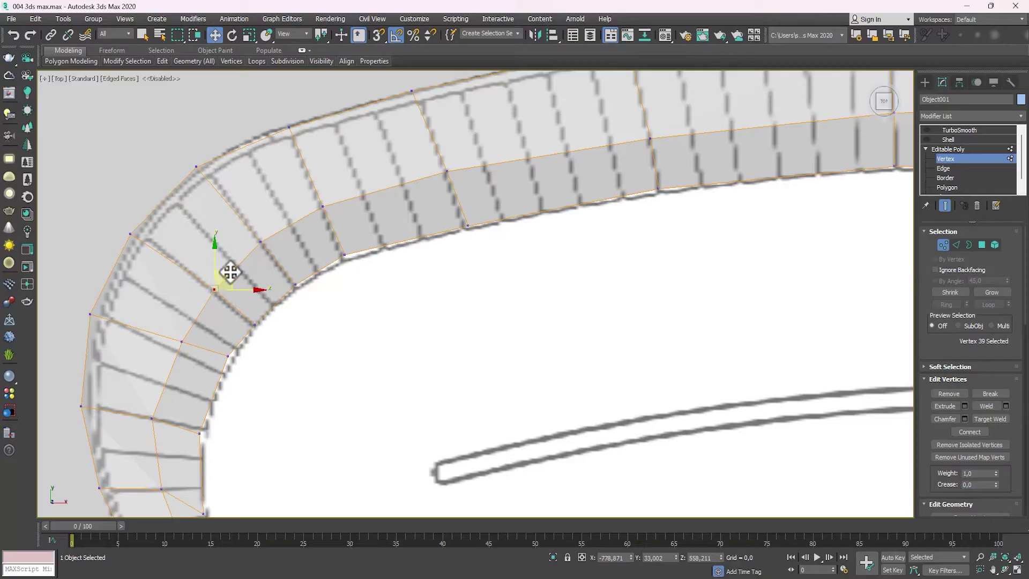
Shift the inner and middle vertices down the band's left side so their cross edges follow the slat lines.
left_click(231, 354)
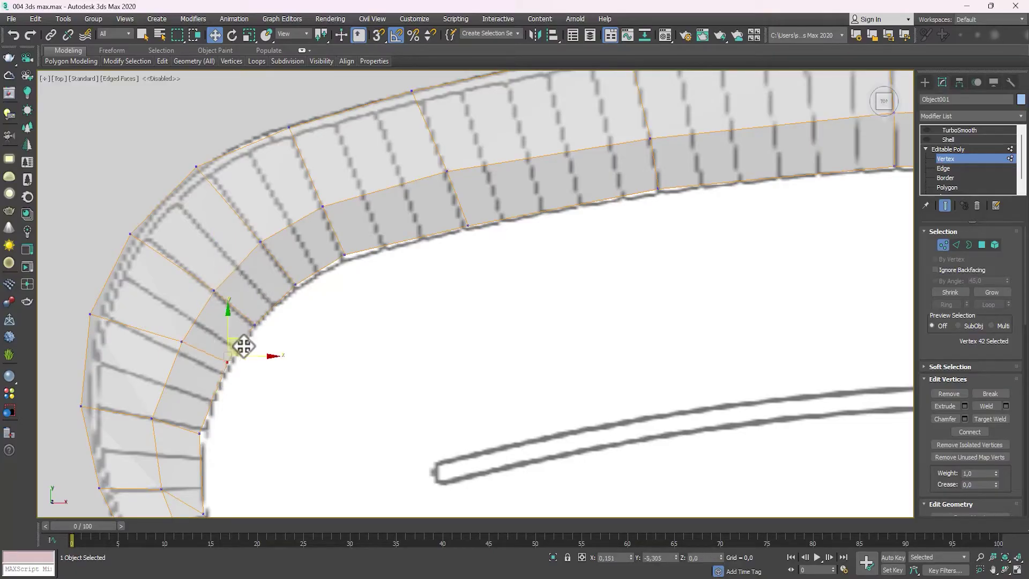
left_click_drag(241, 345, 235, 360)
left_click(185, 341)
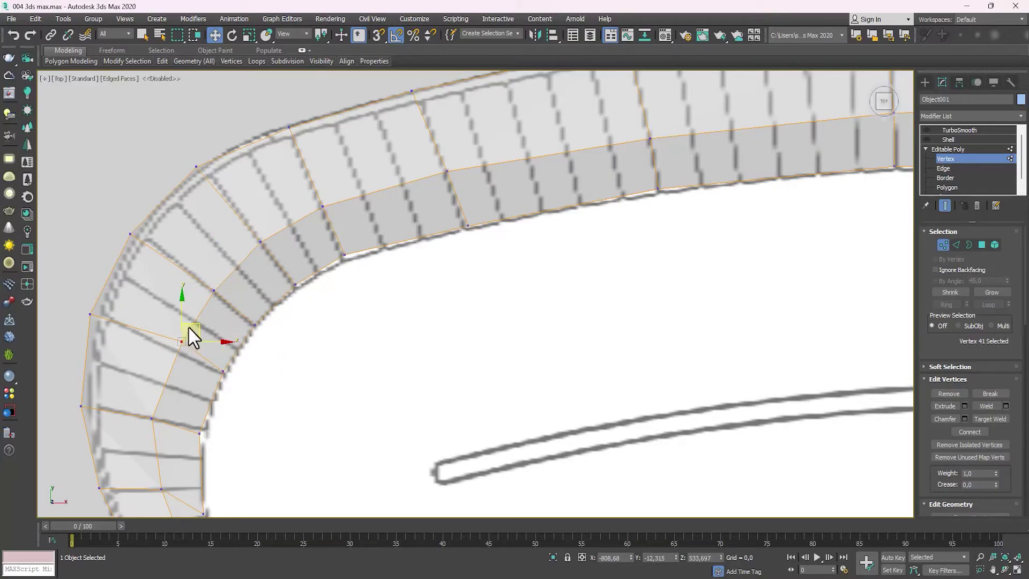
left_click_drag(194, 321, 190, 328)
middle_click_drag(112, 337, 127, 241)
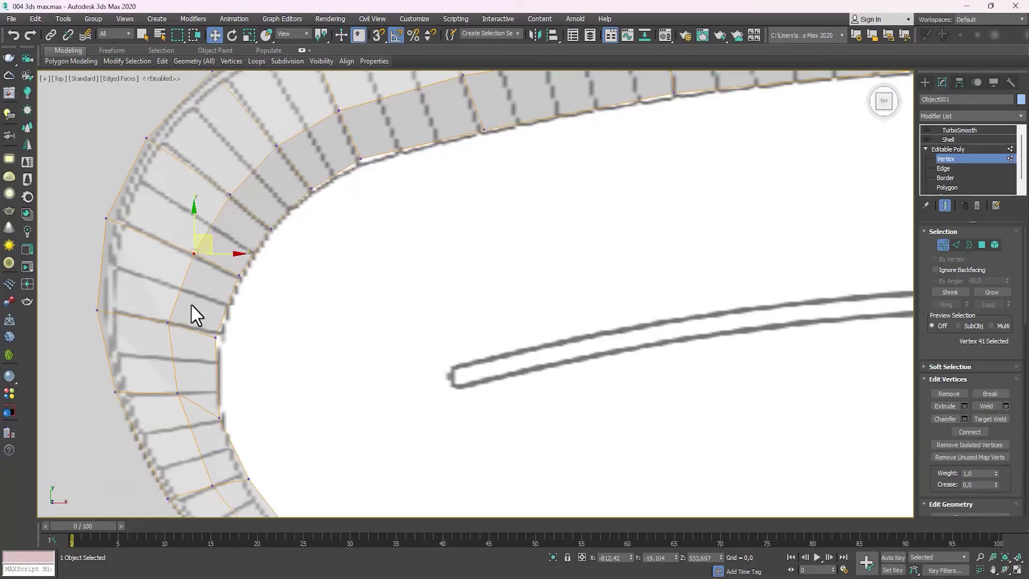
middle_click_drag(208, 305, 227, 280)
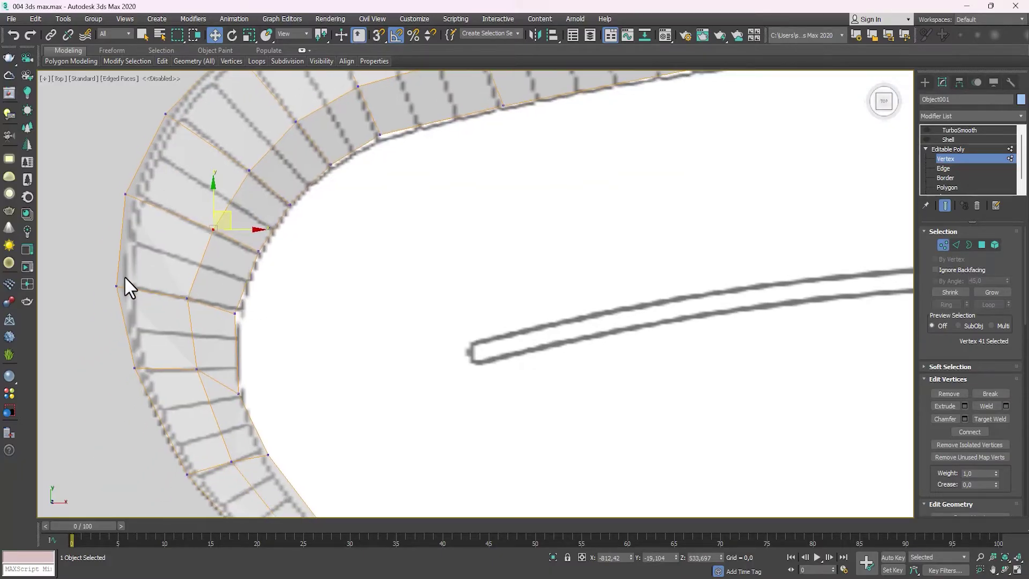
middle_click_drag(165, 284, 197, 189)
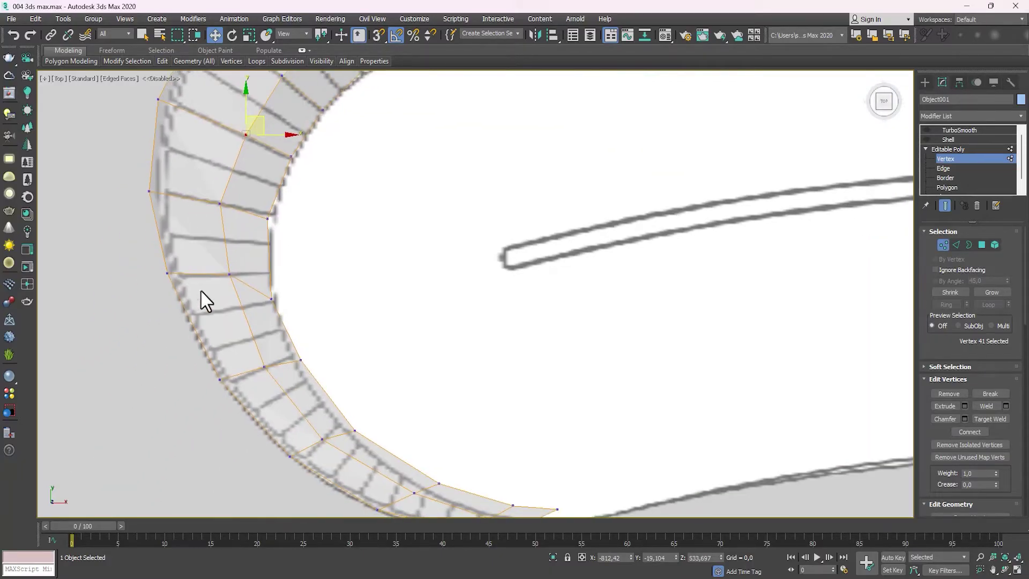
left_click(275, 294)
left_click_drag(275, 293, 273, 270)
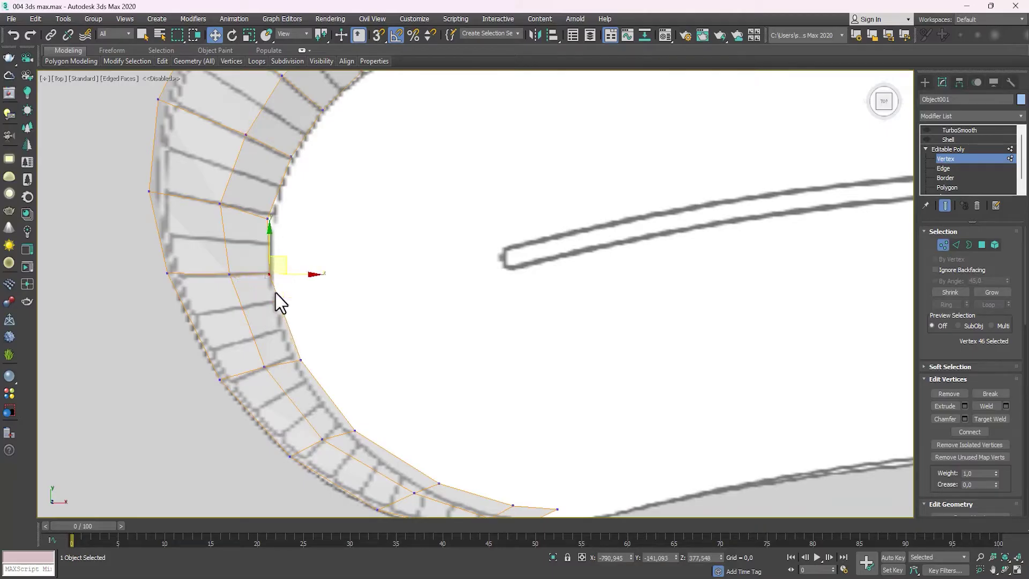
Fit the inner and outer vertices of the two rows on the lower-left curve to the reference outline and slats.
left_click(301, 360)
left_click_drag(314, 344, 304, 338)
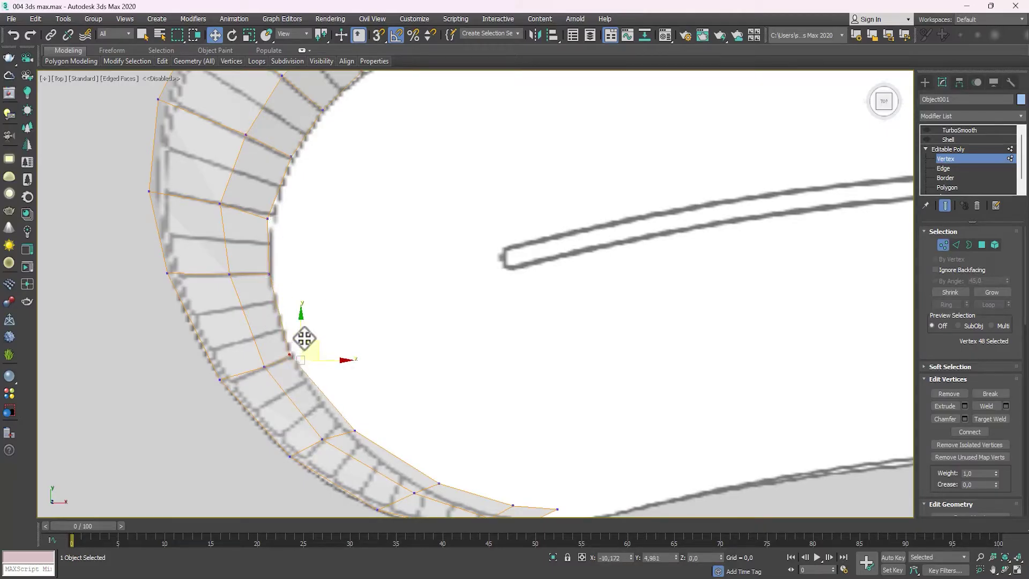
left_click(223, 385)
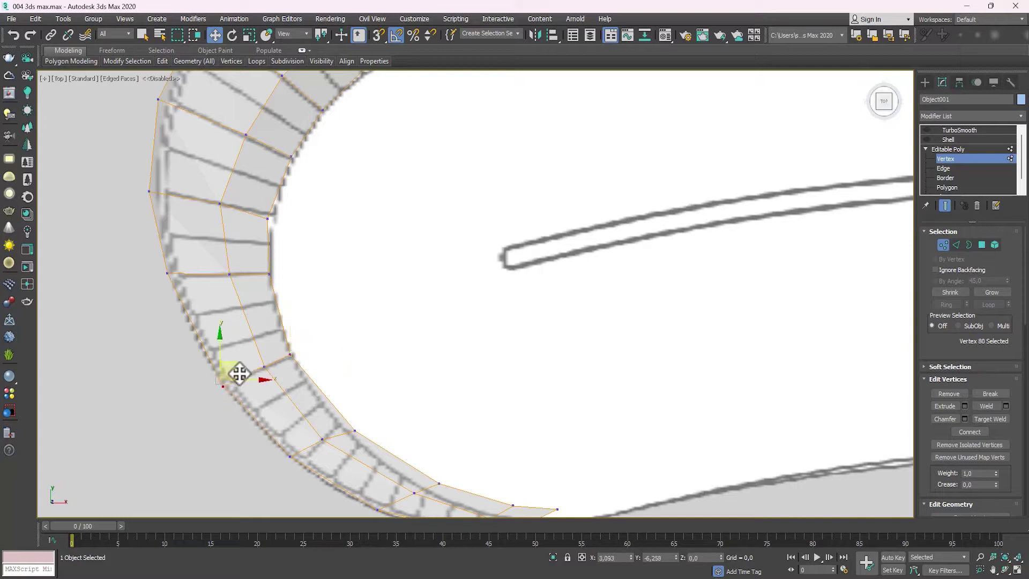
middle_click_drag(310, 467, 304, 375)
left_click(284, 363)
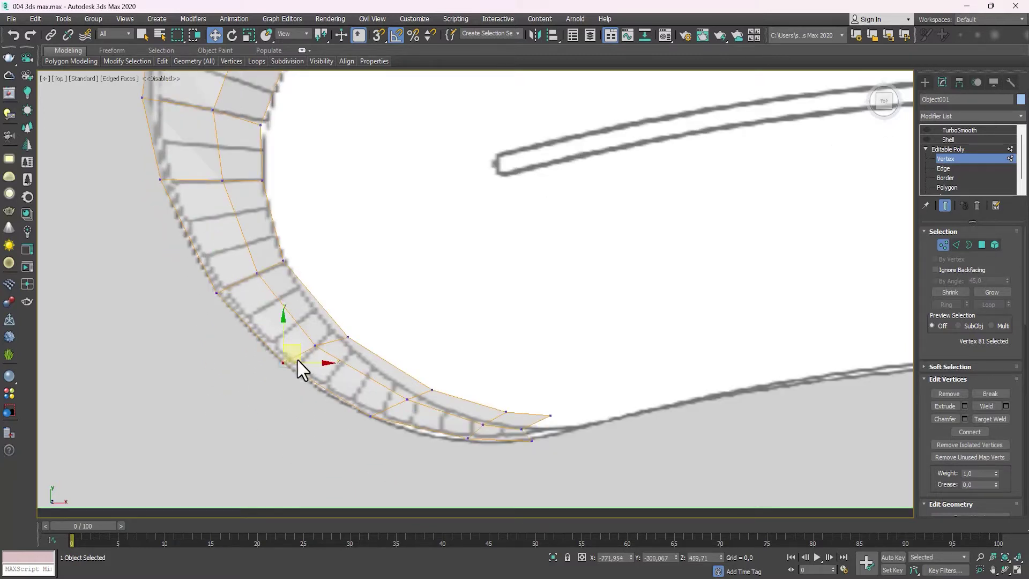
left_click_drag(301, 341, 311, 350)
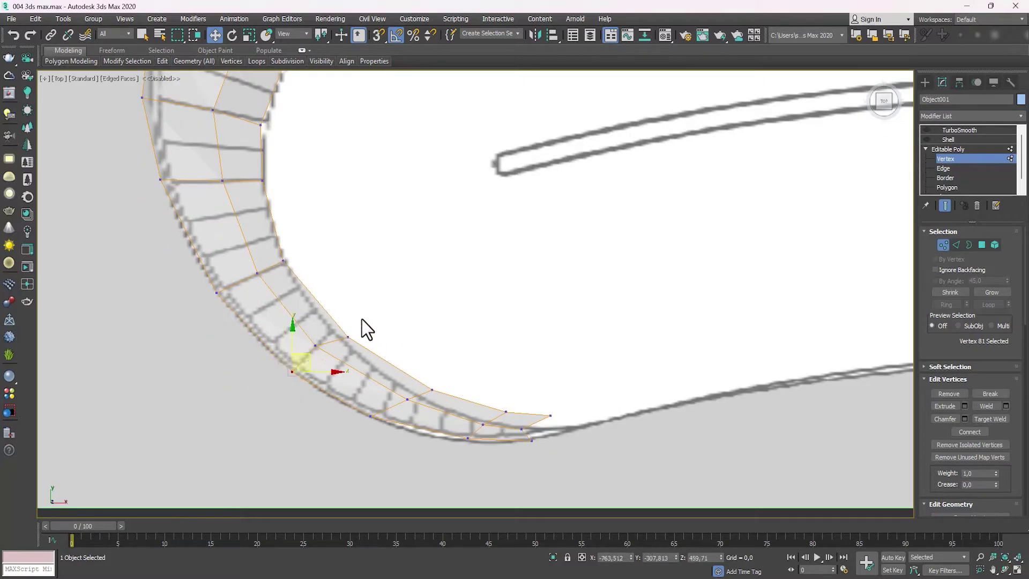
mouse_move(360, 319)
left_mouse_down()
mouse_move(339, 349)
mouse_move(349, 311)
left_mouse_up()
Align the outer, middle and inner vertices of the next row toward the lower-left tip with a slat line.
middle_click_drag(384, 364, 367, 322)
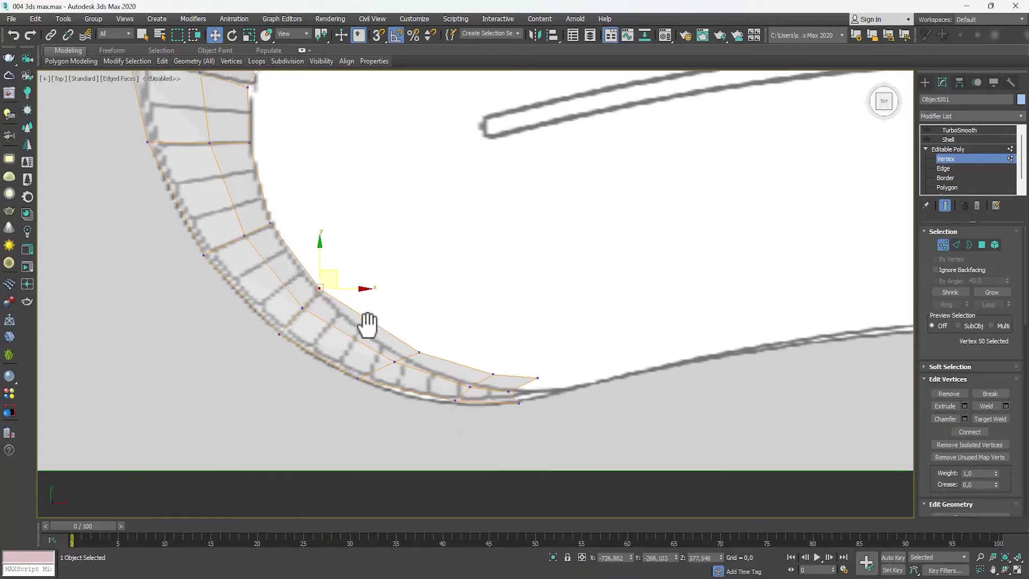
left_click_drag(381, 365, 350, 379)
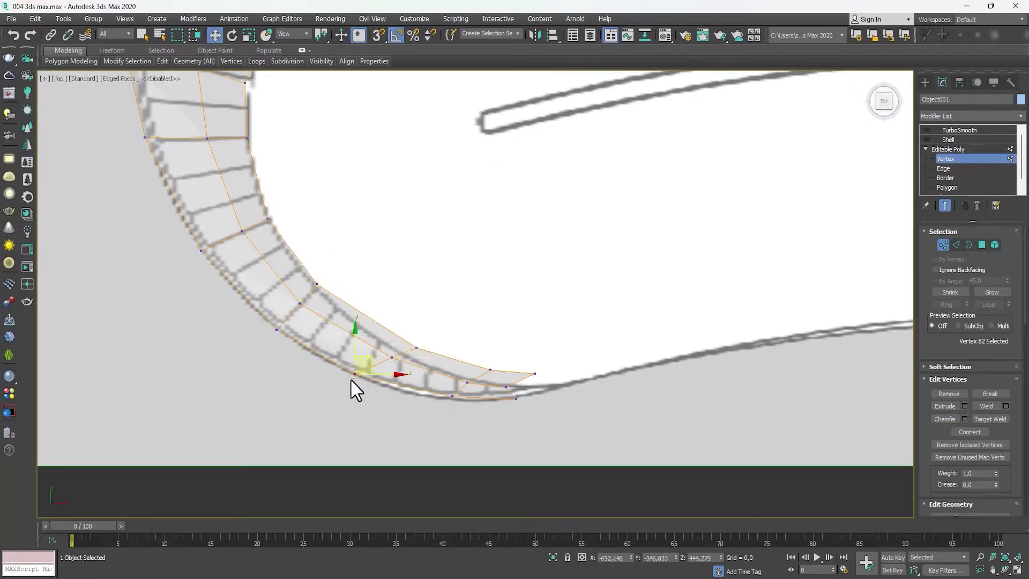
left_click(392, 358)
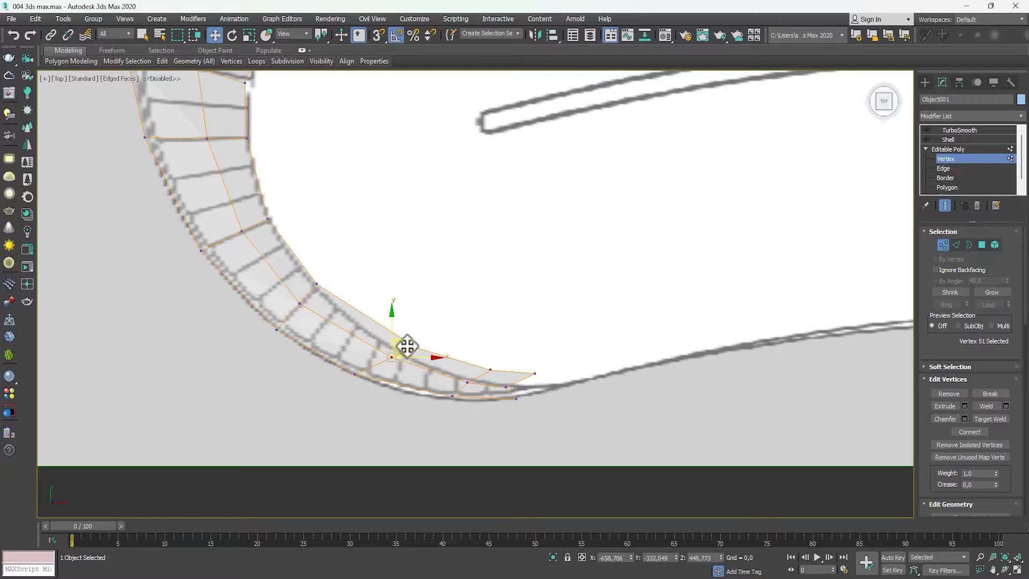
left_click_drag(406, 347, 399, 327)
left_click(412, 351)
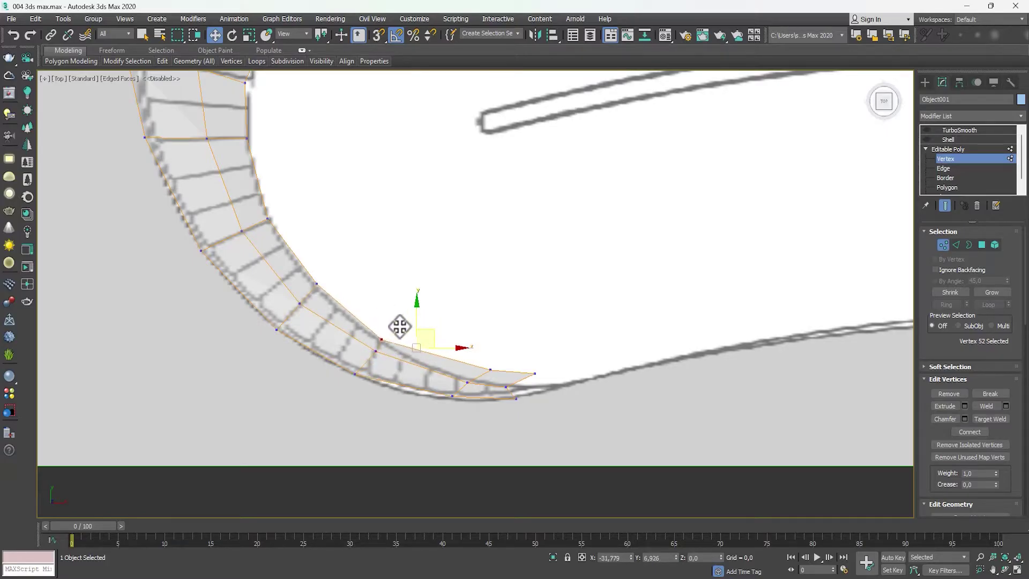
Move the vertices of the last two rows at the band's lower-left tip to straighten their cross edges along the slats.
left_click(455, 397)
left_click_drag(468, 384, 450, 363)
left_click(468, 382)
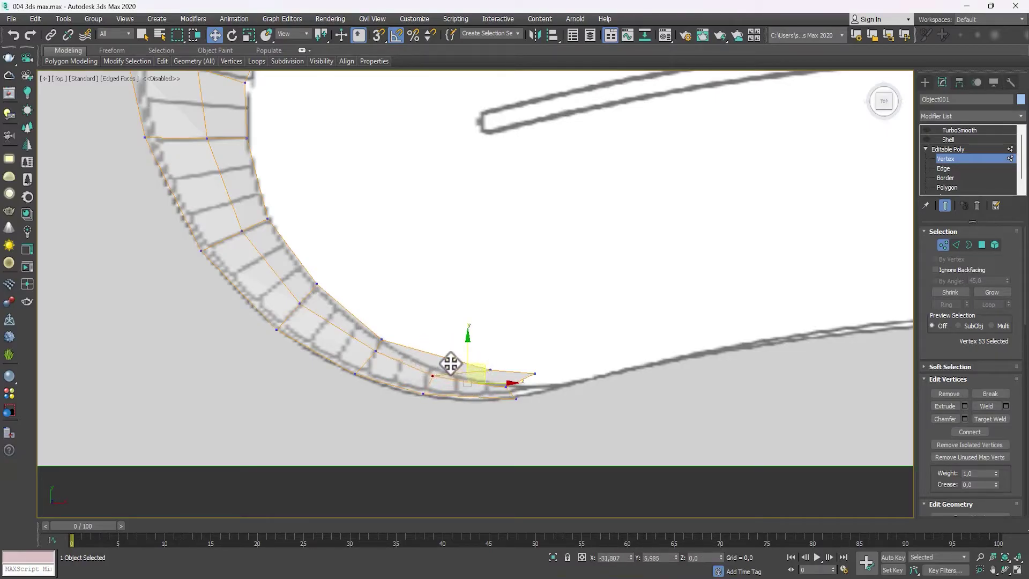
left_click(490, 369)
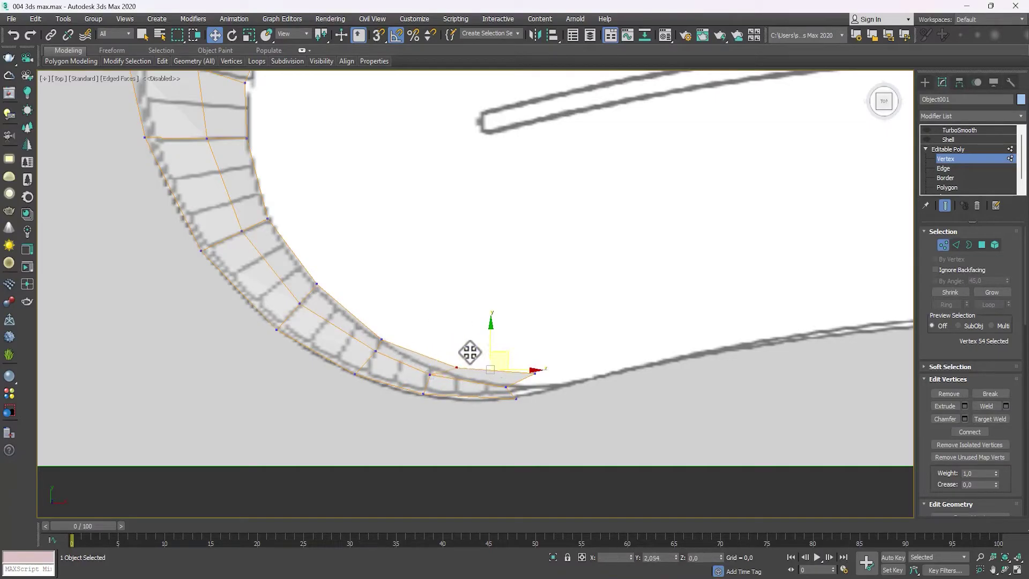
left_click_drag(455, 349, 452, 348)
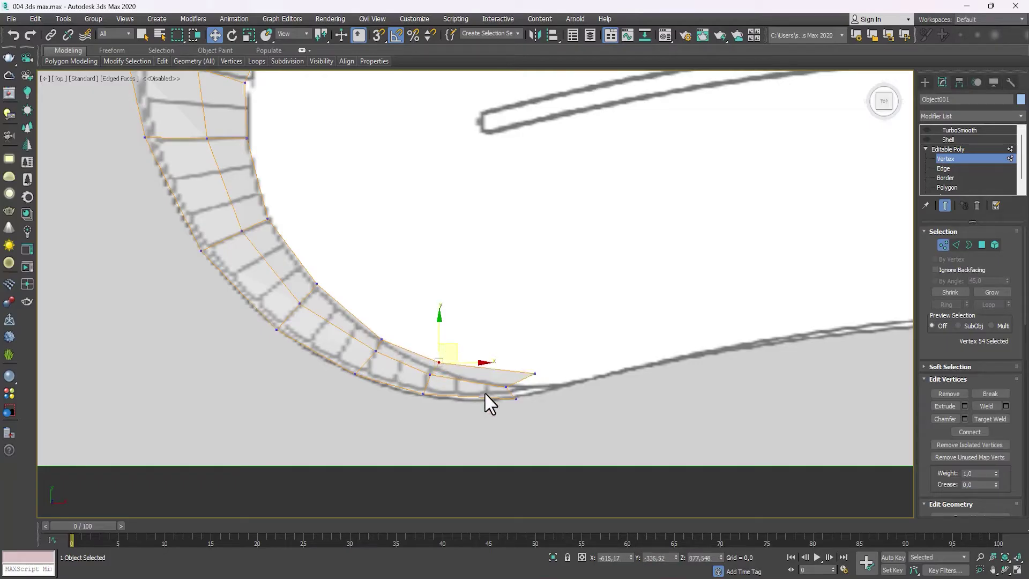
left_click(535, 374)
left_click_drag(556, 363, 529, 361)
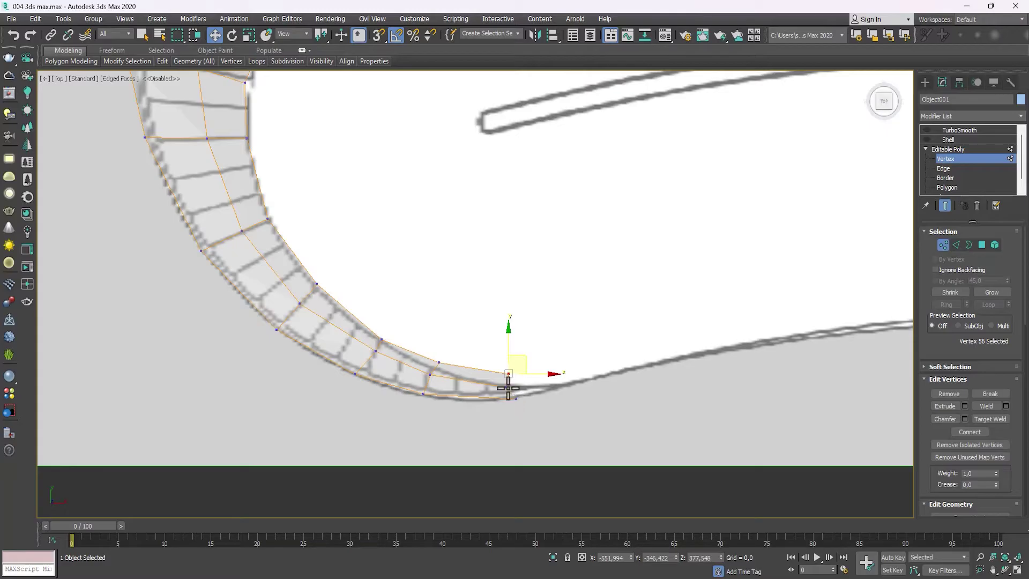
left_click(508, 387)
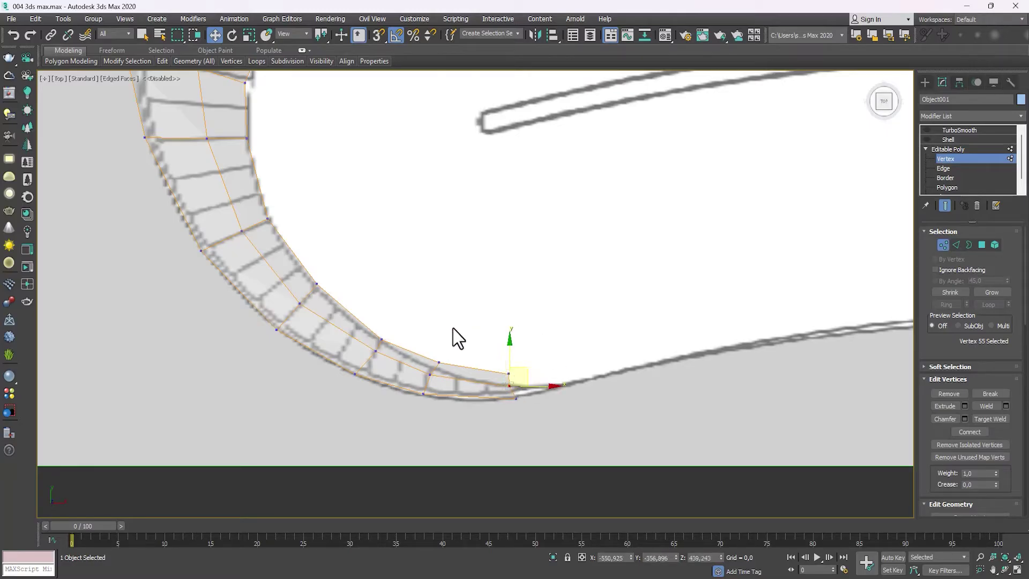
Nudge the inner vertex at the start of the upper-left bend onto the reference's inner outline.
scroll(509, 184, "down", 6)
scroll(435, 180, "up", 4)
left_click(415, 200)
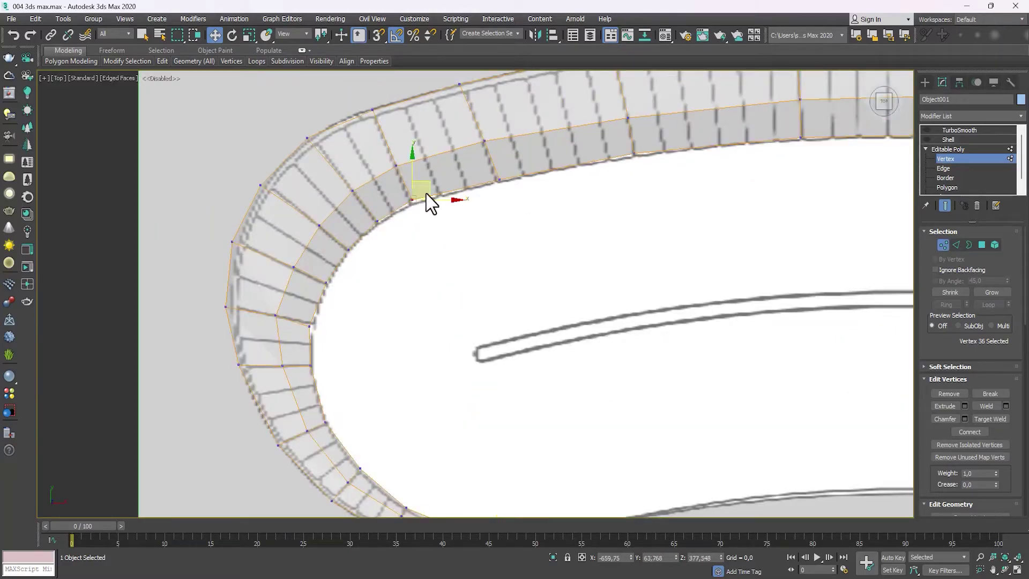
left_click_drag(431, 183, 431, 186)
Align the vertices of the two cross rows right of the band's upper middle with the reference slat lines.
scroll(828, 288, "down", 3)
middle_click_drag(828, 289, 754, 213)
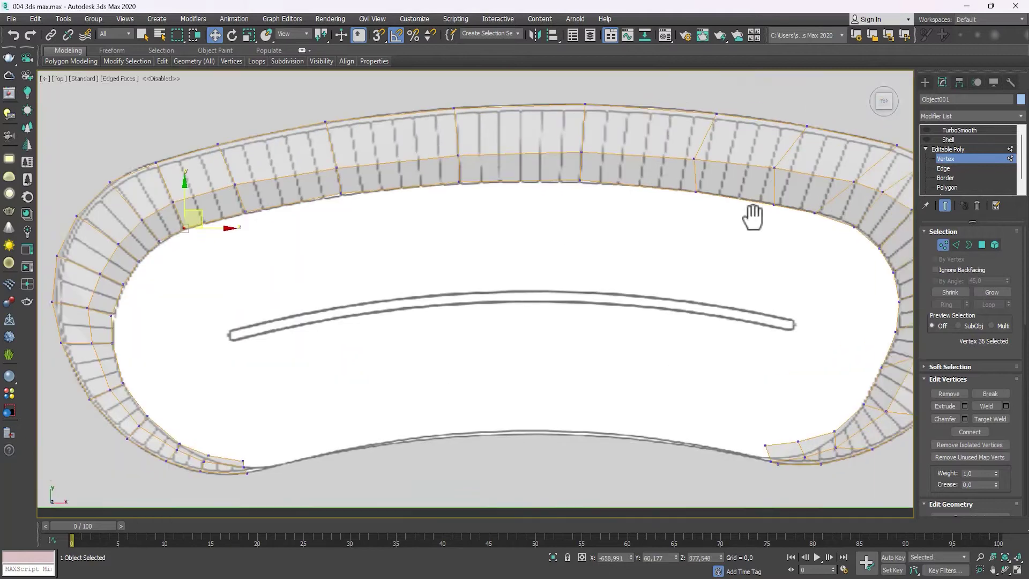
scroll(522, 138, "up", 4)
left_click(586, 187)
left_click_drag(590, 179, 617, 181)
left_click_drag(698, 203, 738, 197)
mouse_move(715, 258)
left_mouse_down()
mouse_move(691, 265)
mouse_move(723, 246)
left_mouse_up()
Move the middle and inner vertices of the second cross row in the upper-right bend onto a reference slat line.
middle_click_drag(723, 246, 704, 239)
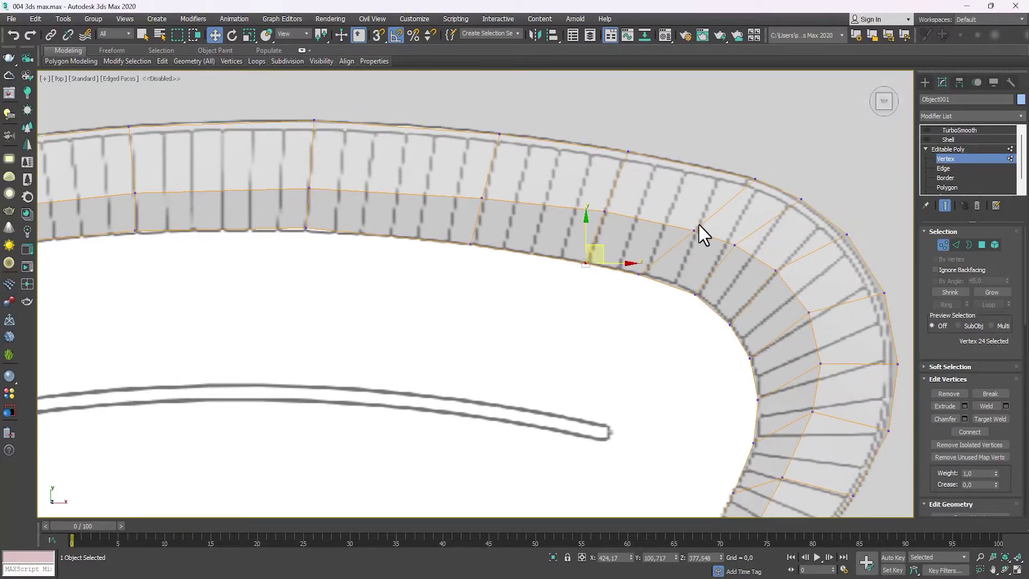
left_click(756, 179)
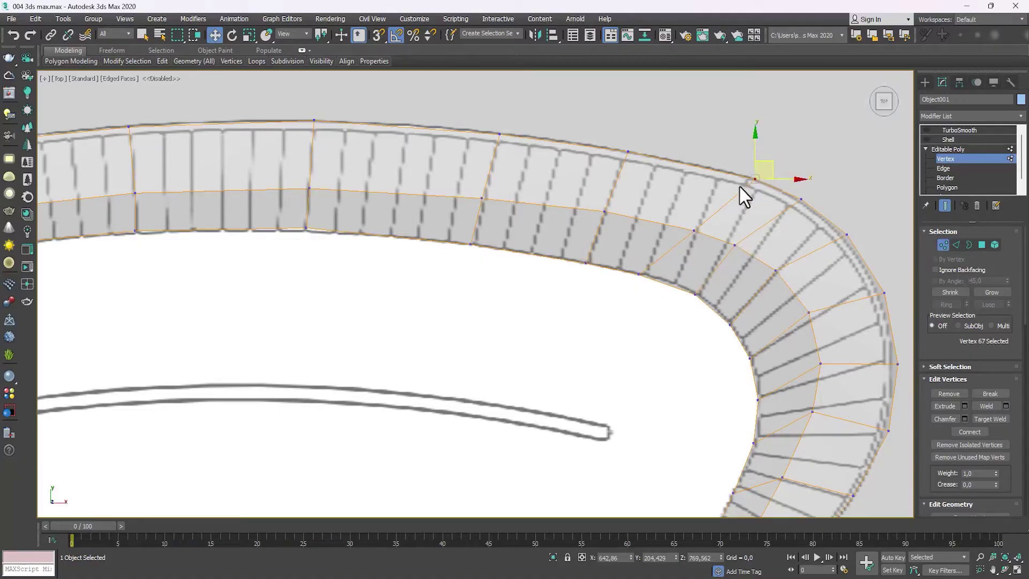
left_click(765, 243)
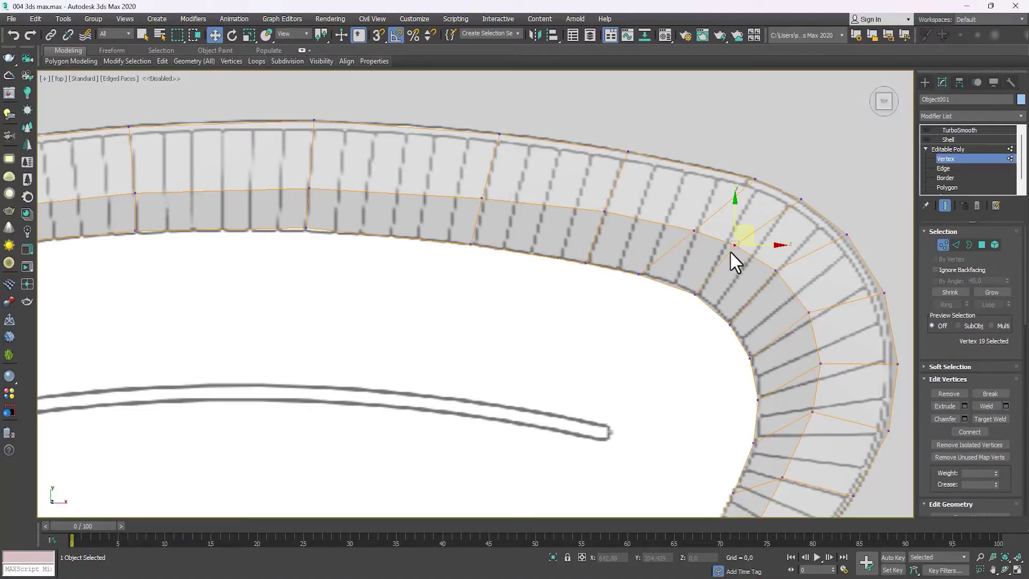
left_click_drag(745, 234, 765, 241)
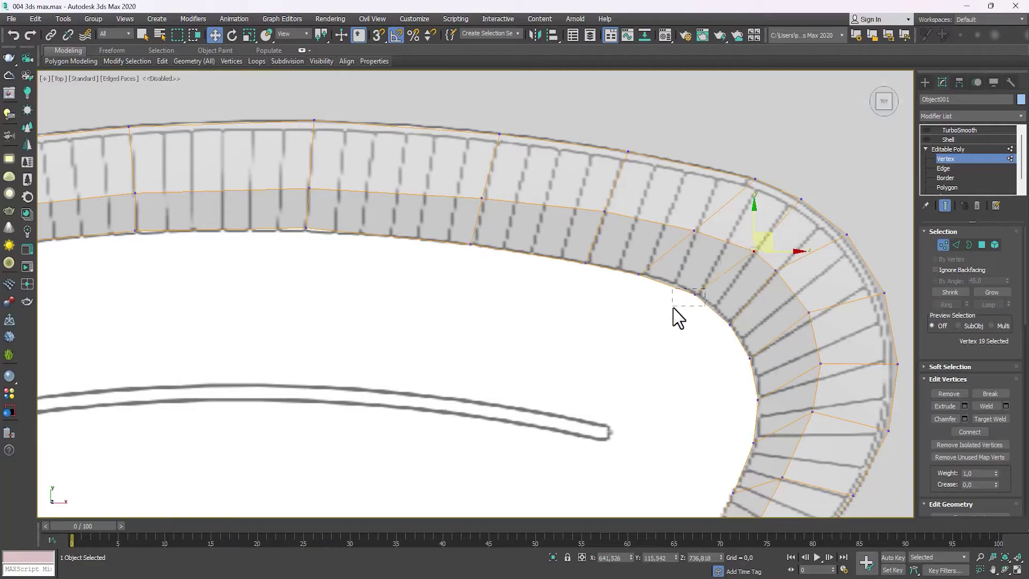
left_click_drag(678, 318, 733, 298)
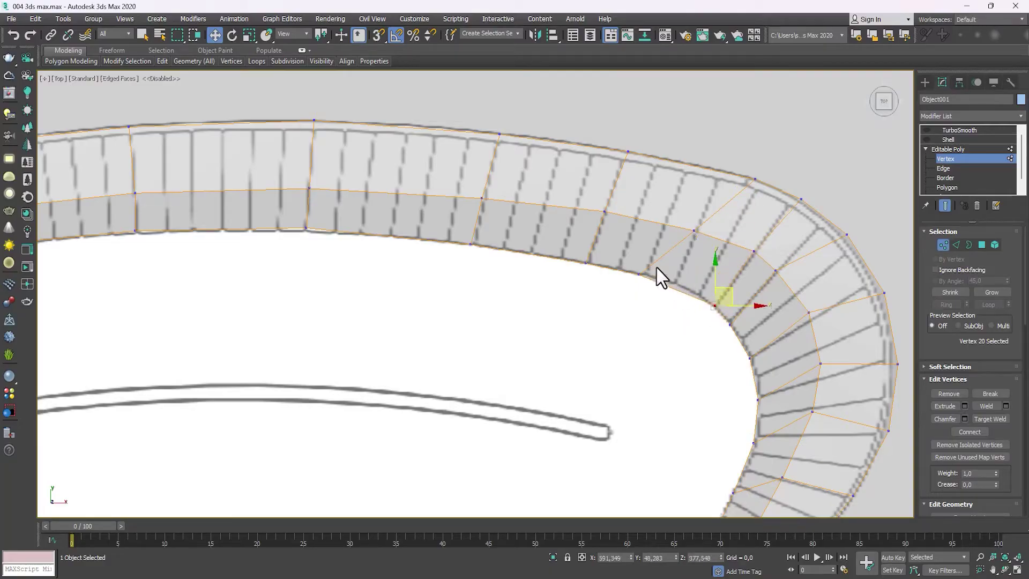
Shift the inner and outer vertices of the cross row at the start of the upper-right bend to follow its slat line.
left_click_drag(620, 287, 690, 276)
left_click(756, 179)
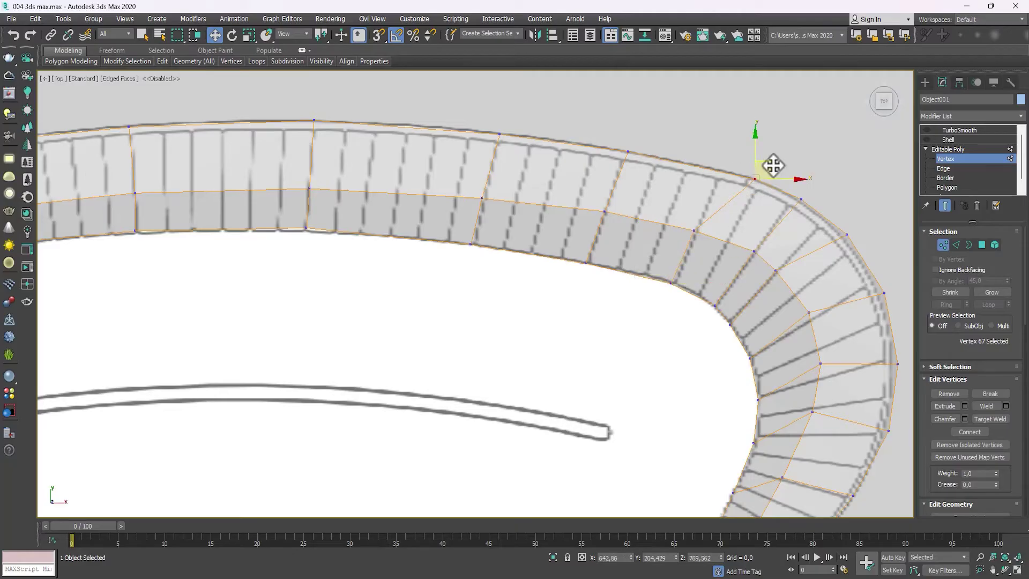
left_click_drag(773, 166, 740, 156)
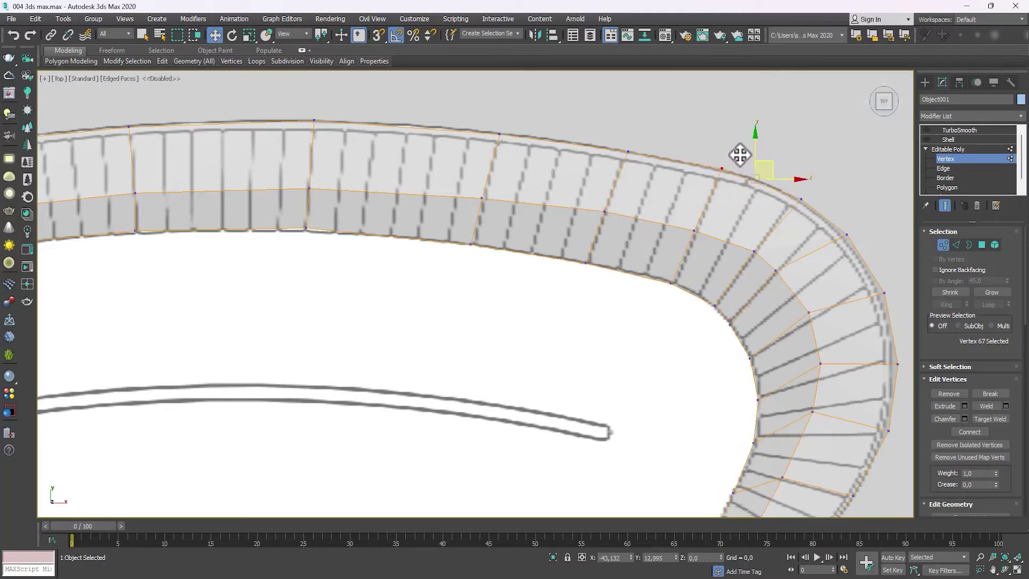
Move two outer vertices around the upper-right bend onto the reference outline and nudge the lower row's middle vertex along its slat.
middle_click_drag(841, 295, 832, 268)
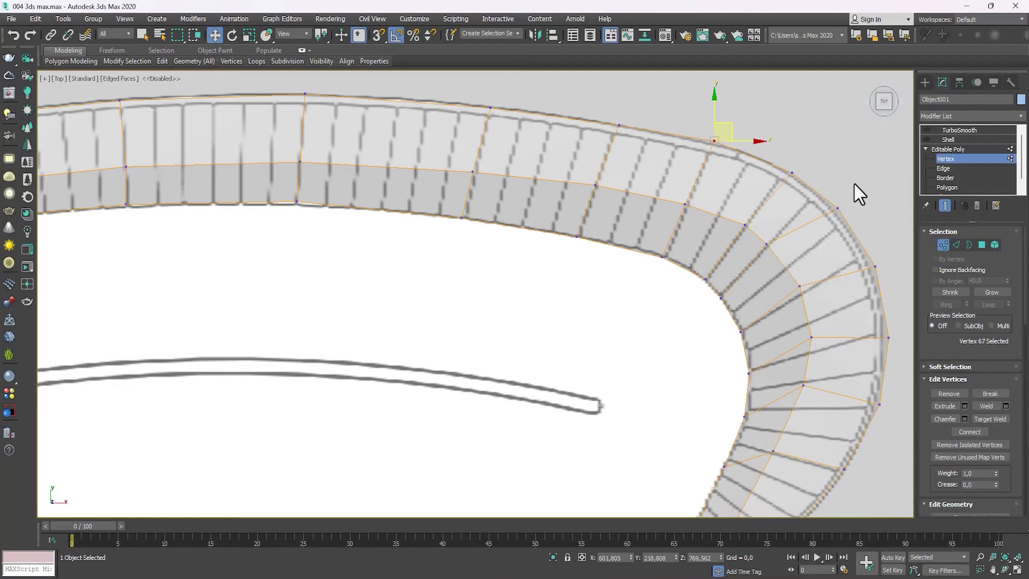
left_click(838, 208)
left_click_drag(854, 193, 836, 178)
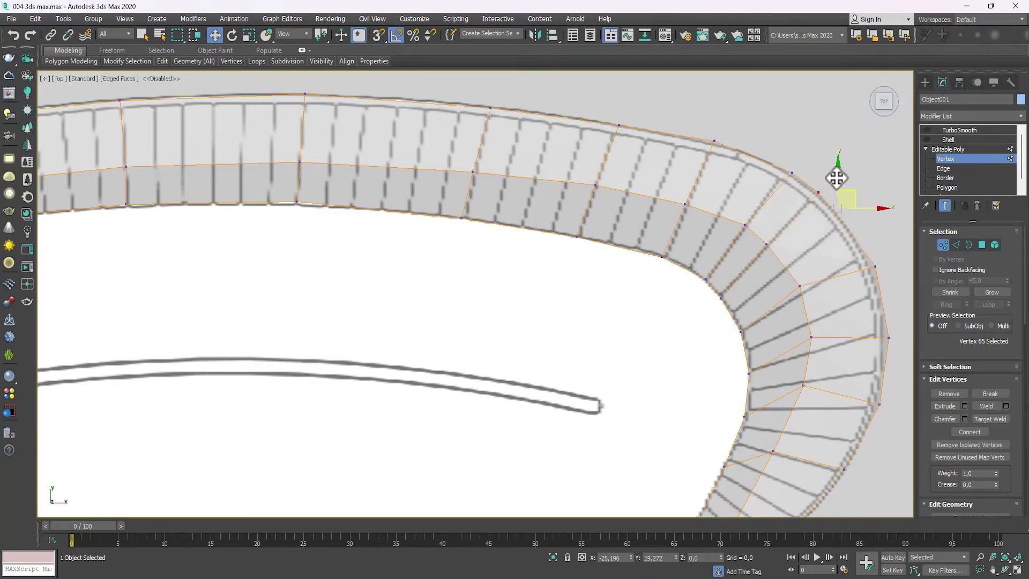
left_click(875, 267)
left_click_drag(890, 251, 878, 232)
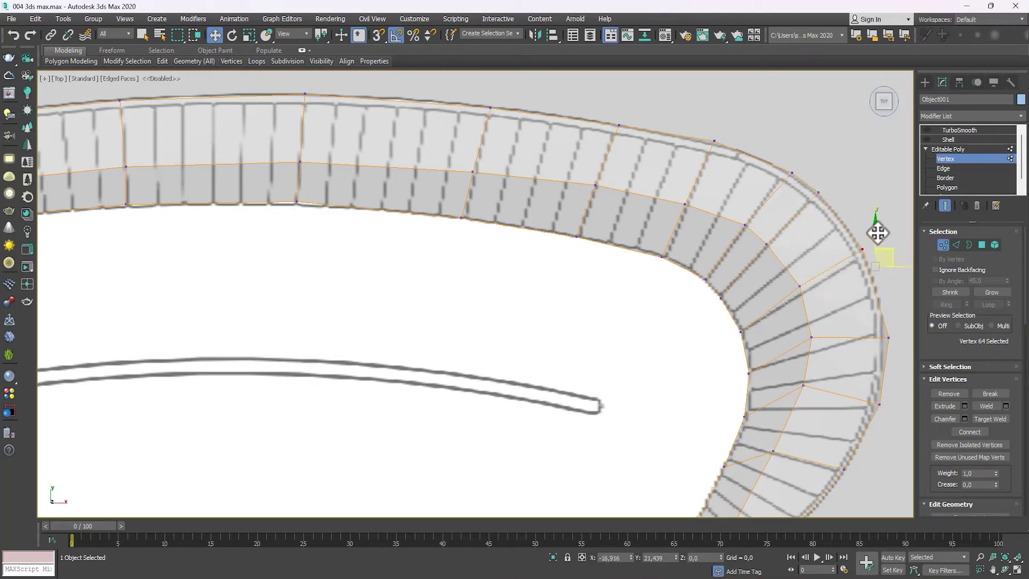
left_click(799, 286)
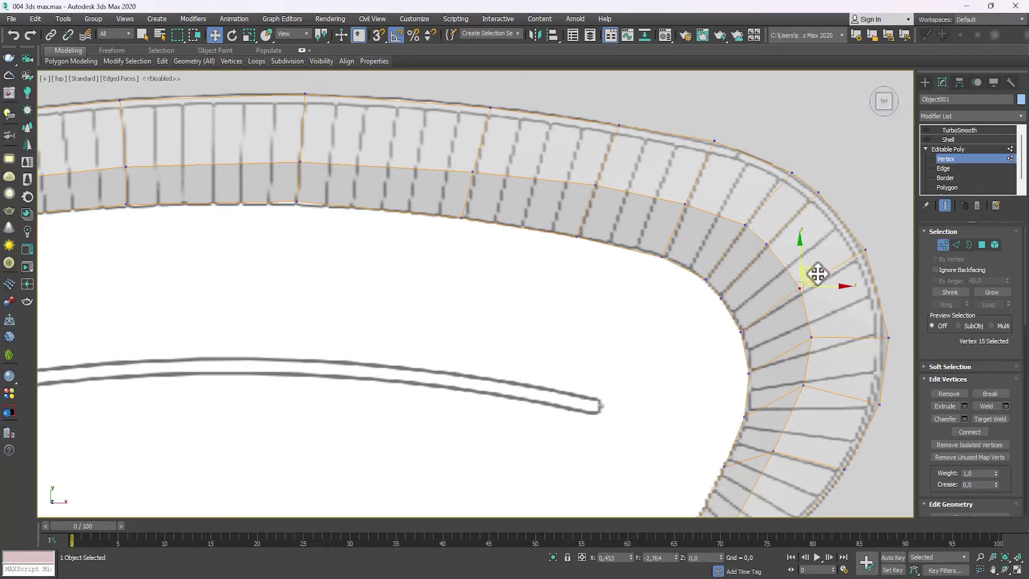
Align the middle vertex at the band's far right and the middle and inner vertices of the row below with their slat lines.
middle_click_drag(820, 280, 777, 322)
left_click(760, 325)
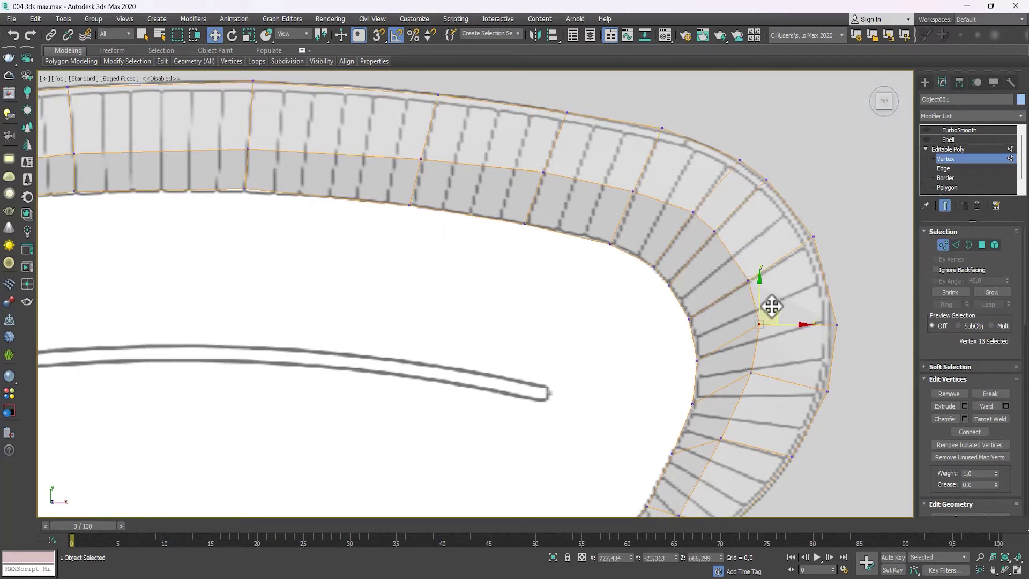
left_click_drag(772, 306, 772, 318)
middle_click_drag(842, 332, 853, 241)
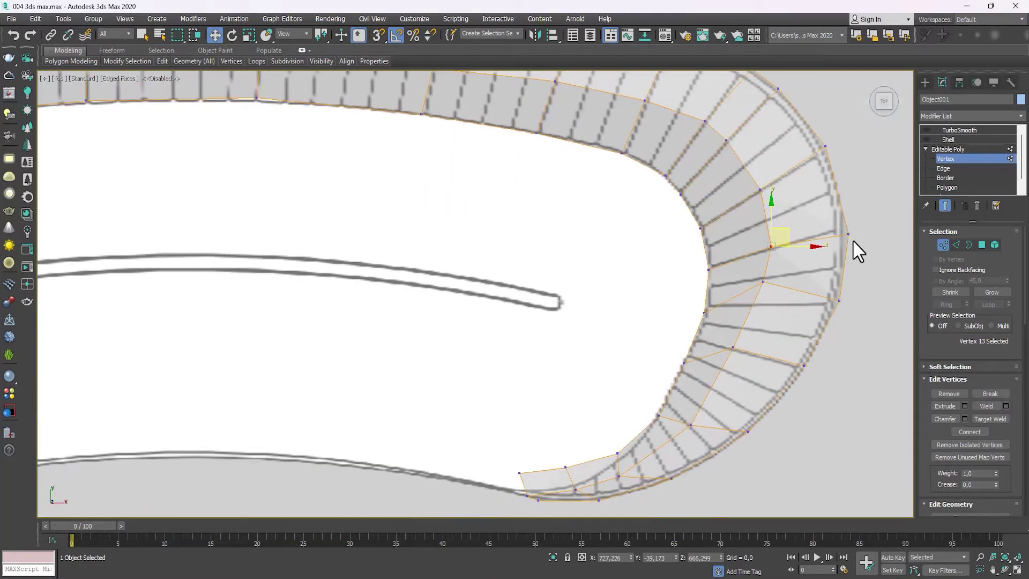
left_click(763, 281)
left_click_drag(777, 269, 721, 292)
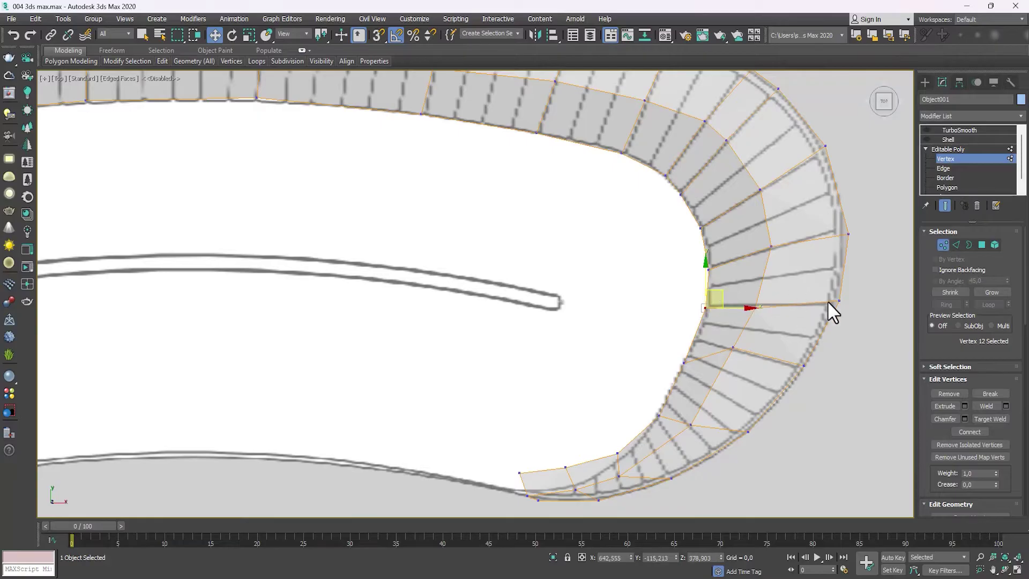
Align the middle, inner and outer vertices of the next row down the right bend with a single slat line.
middle_click_drag(732, 347, 753, 308)
left_click(754, 308)
left_click_drag(773, 296, 759, 324)
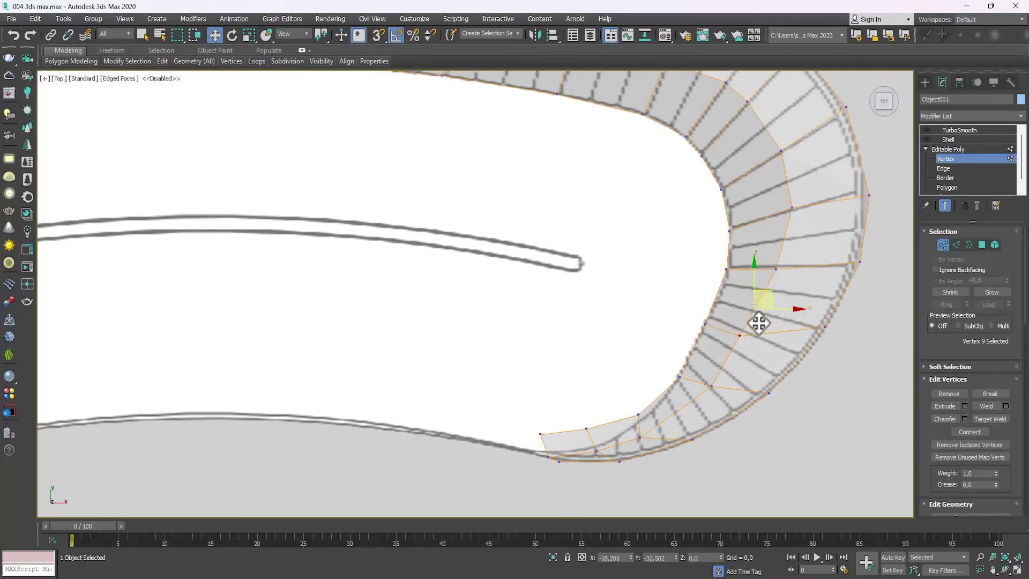
left_click(704, 325)
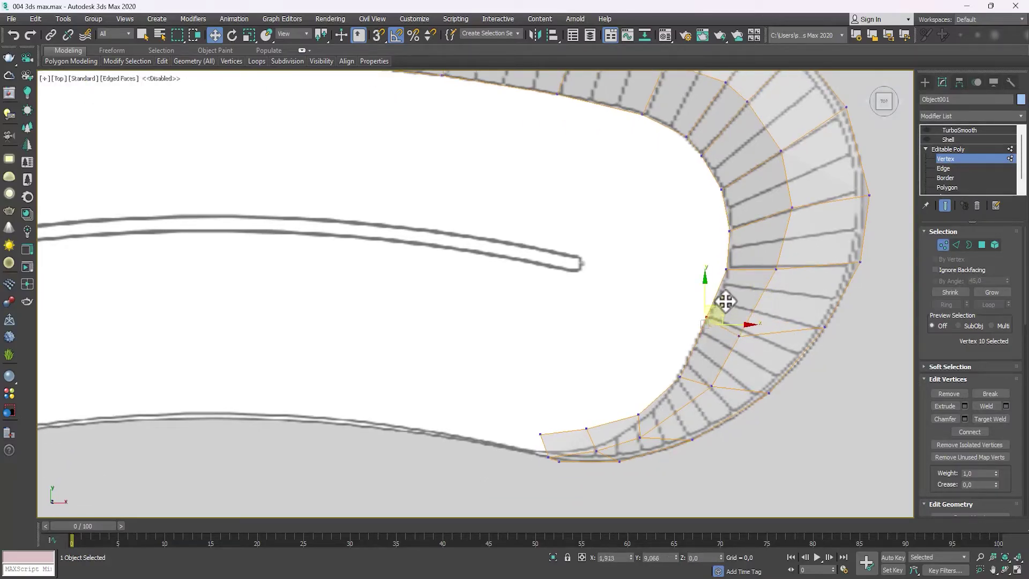
left_click(741, 335)
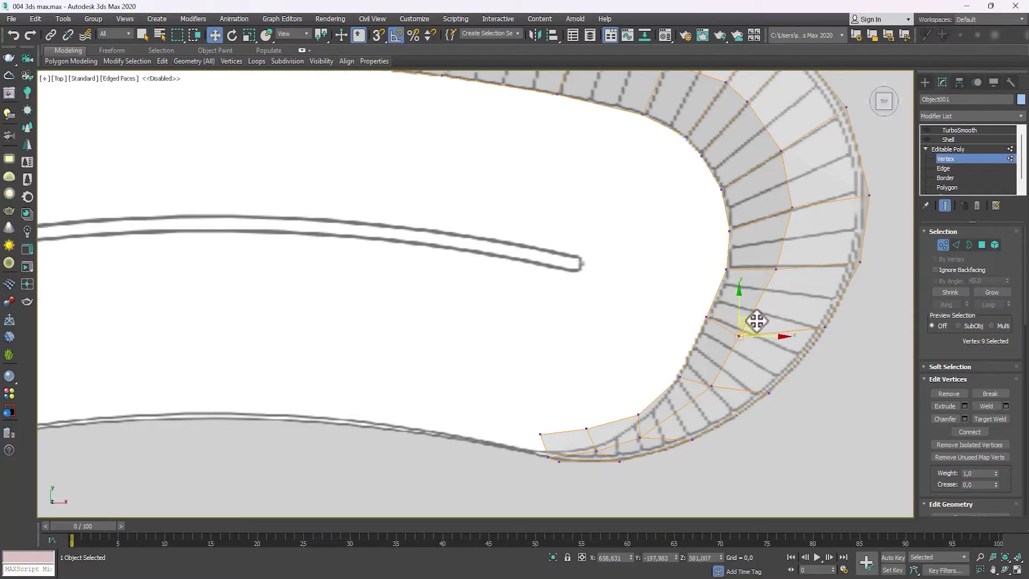
left_click_drag(761, 316, 761, 317)
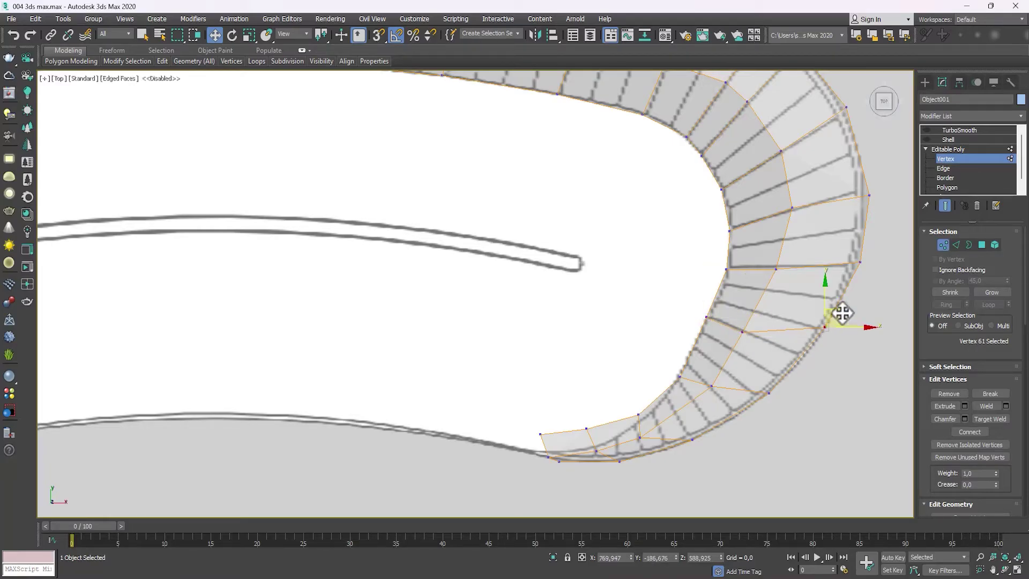
left_click_drag(842, 313, 821, 343)
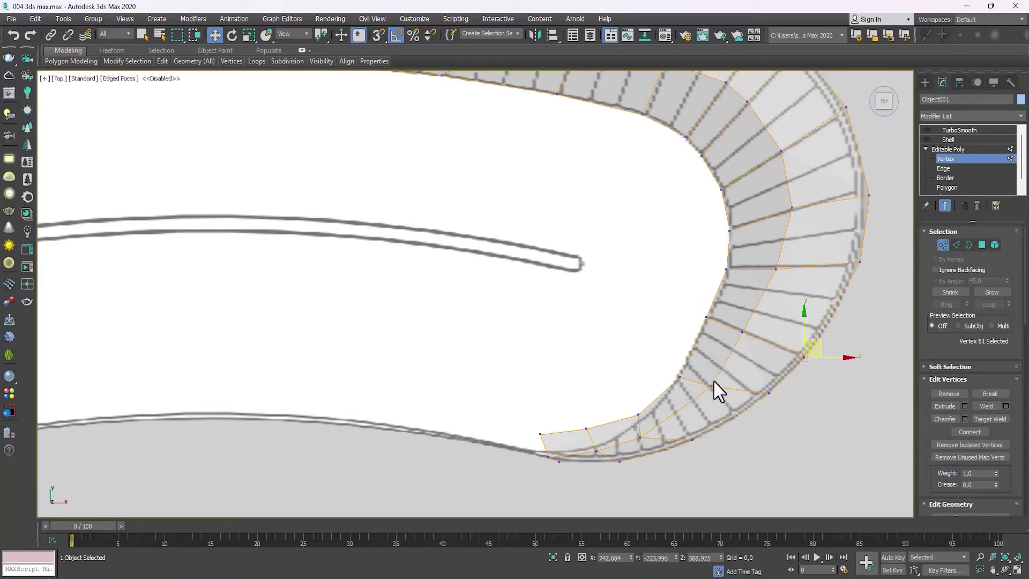
Reposition the middle and inner vertices of the remaining rows toward the lower-right tip along the slats, including the tip's end vertex.
left_click_drag(709, 387, 708, 333)
left_click_drag(646, 410, 679, 414)
left_click(640, 439)
left_click_drag(600, 449, 625, 416)
left_click(587, 429)
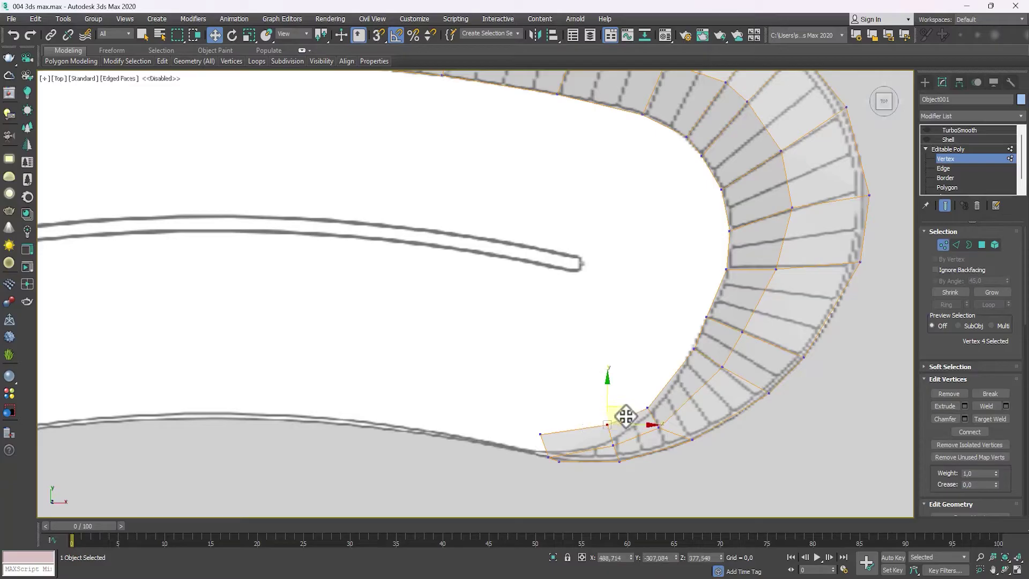
left_click(548, 455)
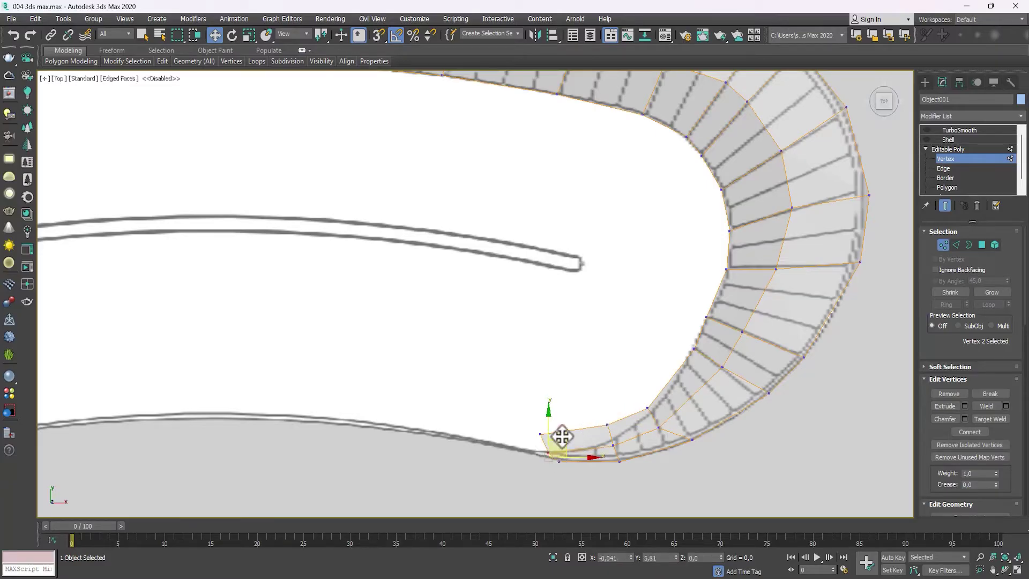
Preview the band with Shell and TurboSmooth enabled, examine its smoothed shape from several angles, and disable the modifiers again.
middle_click_drag(680, 340, 610, 252, "alt")
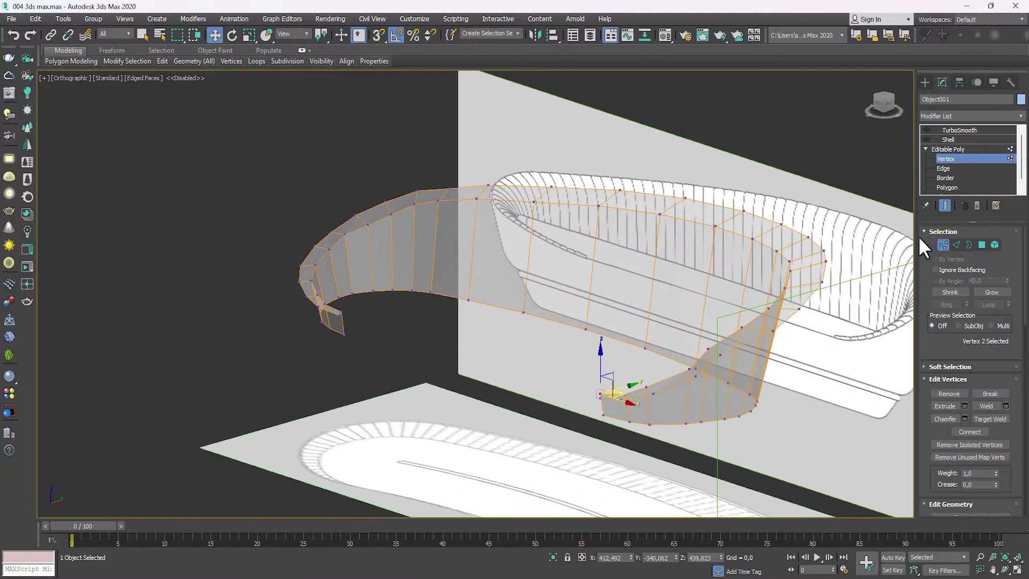
left_click(942, 245)
left_click(928, 140)
left_click(934, 138)
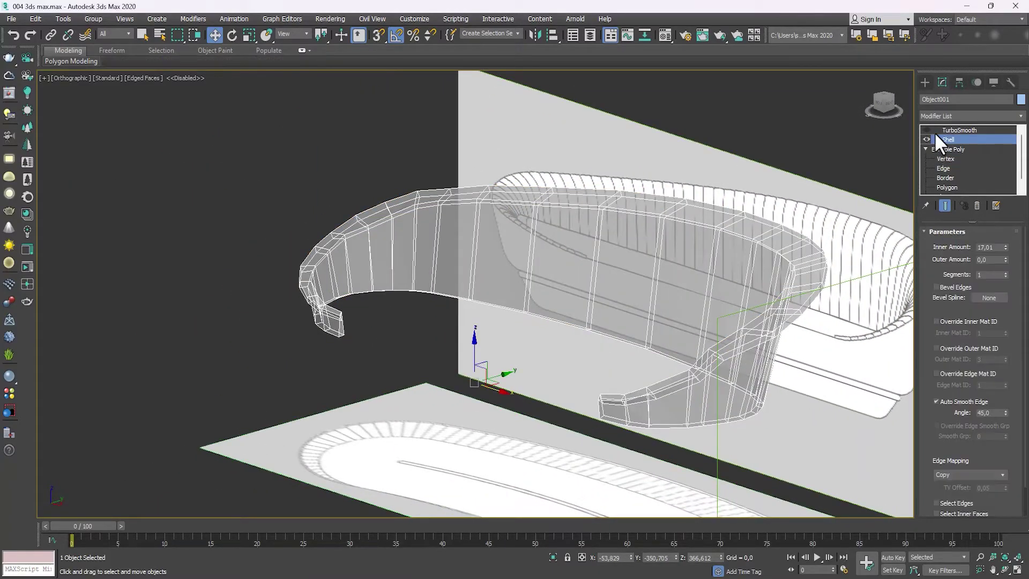
left_click(928, 130)
middle_click_drag(682, 225, 717, 326, "alt")
scroll(661, 213, "up", 6)
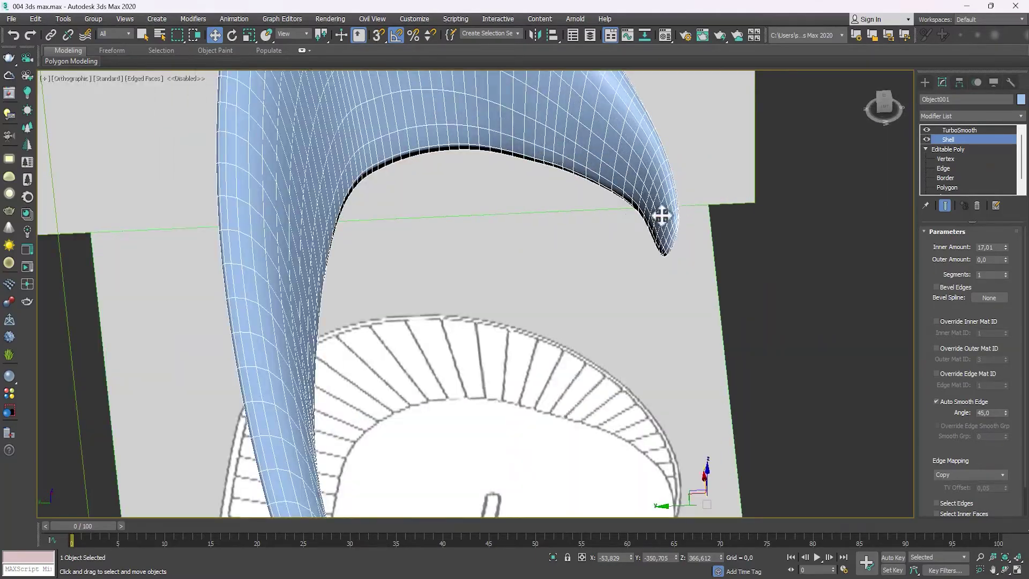
scroll(658, 221, "down", 6)
middle_click_drag(636, 216, 524, 200, "alt")
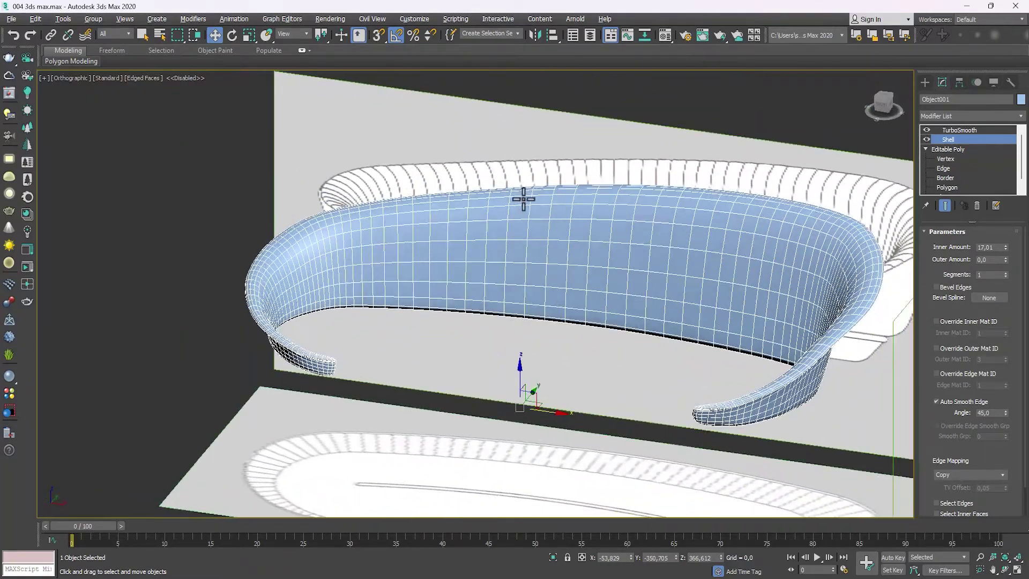
left_click(927, 130)
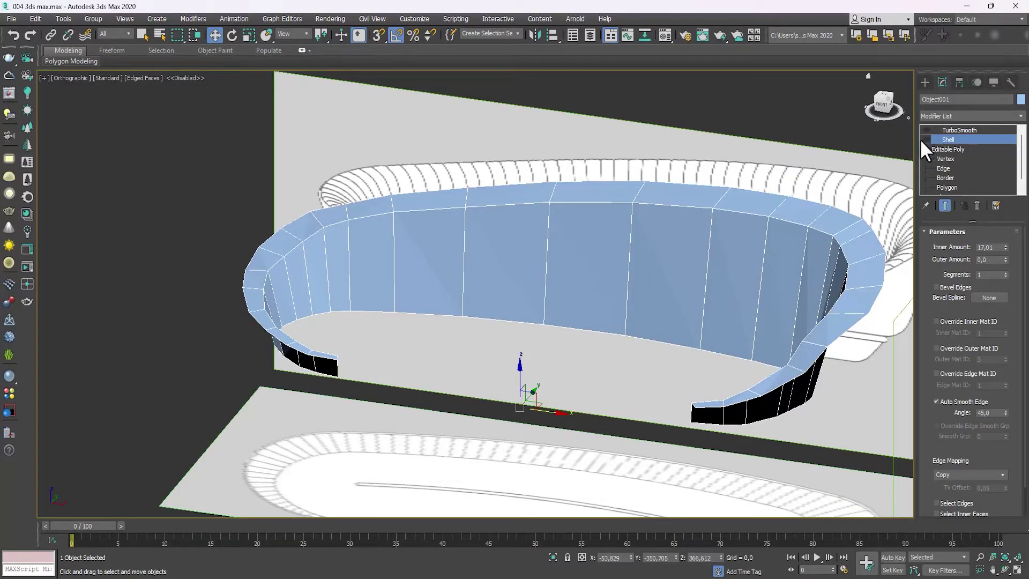
Switch to edge editing in the top view and make the band see-through over the reference drawing.
left_click(944, 168)
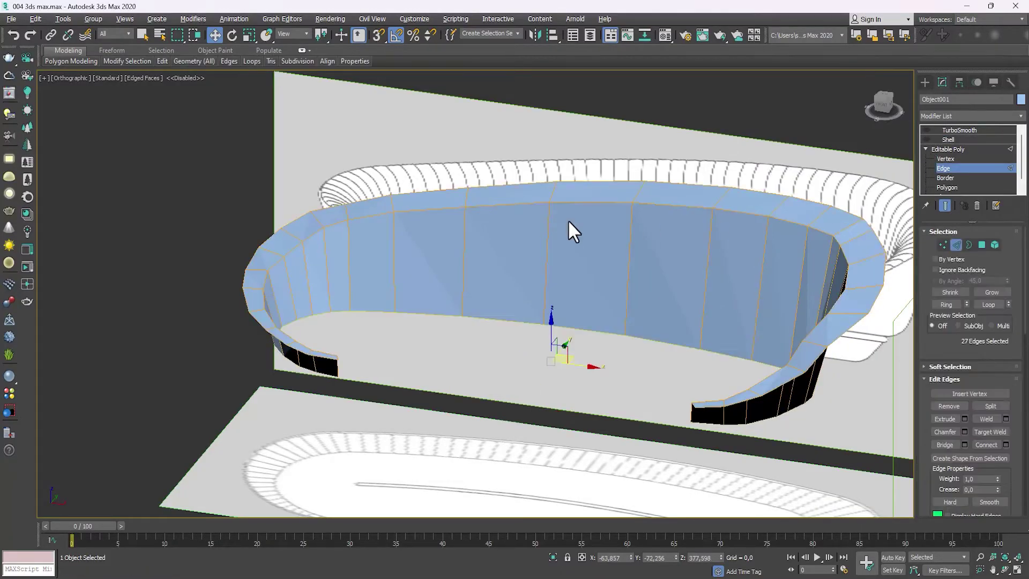
middle_click_drag(569, 221, 589, 230, "alt")
key("t")
scroll(581, 225, "up", 2)
scroll(566, 200, "up", 2)
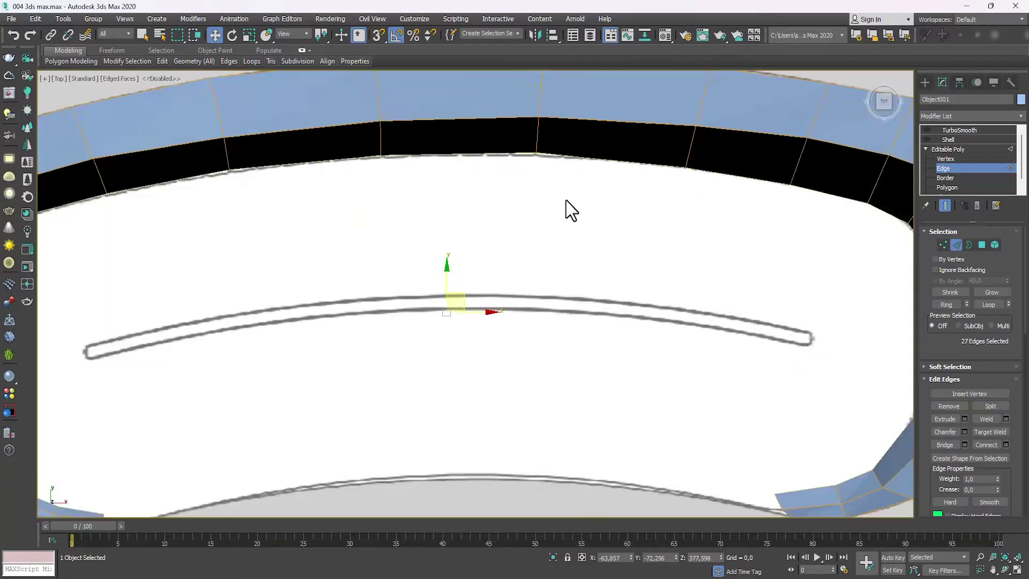
scroll(569, 190, "down", 2)
middle_click_drag(569, 188, 564, 280)
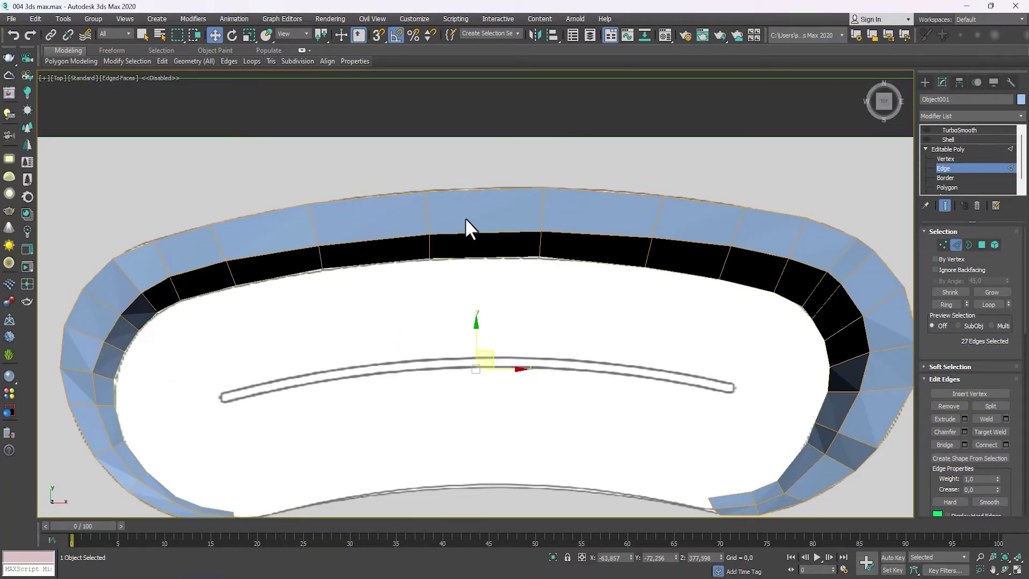
key("alt+x")
key("shift+f")
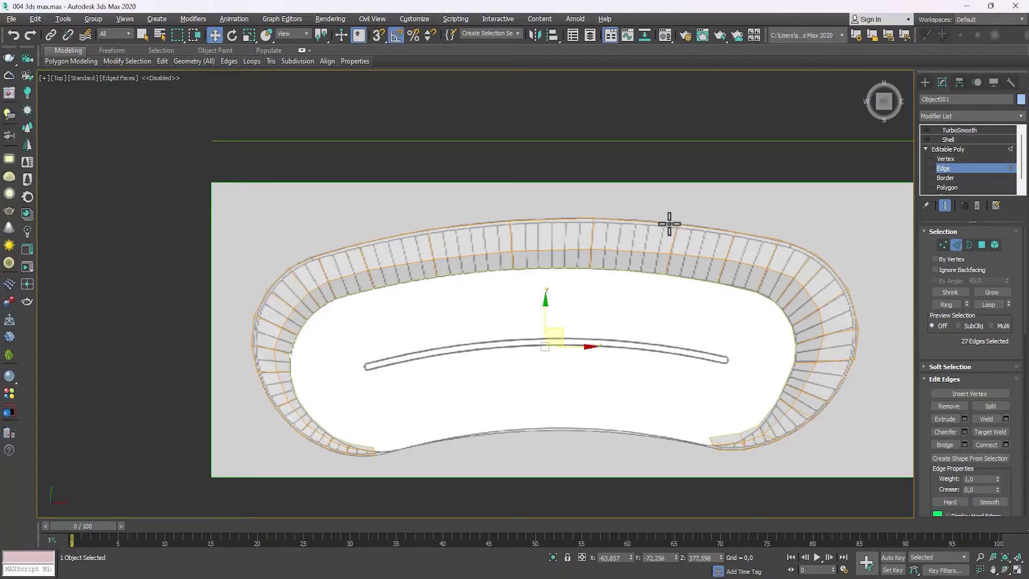
Connect the three lengthwise edges of the segment right of the band's middle with five evenly spaced cross edges and no slide.
scroll(623, 251, "up", 2)
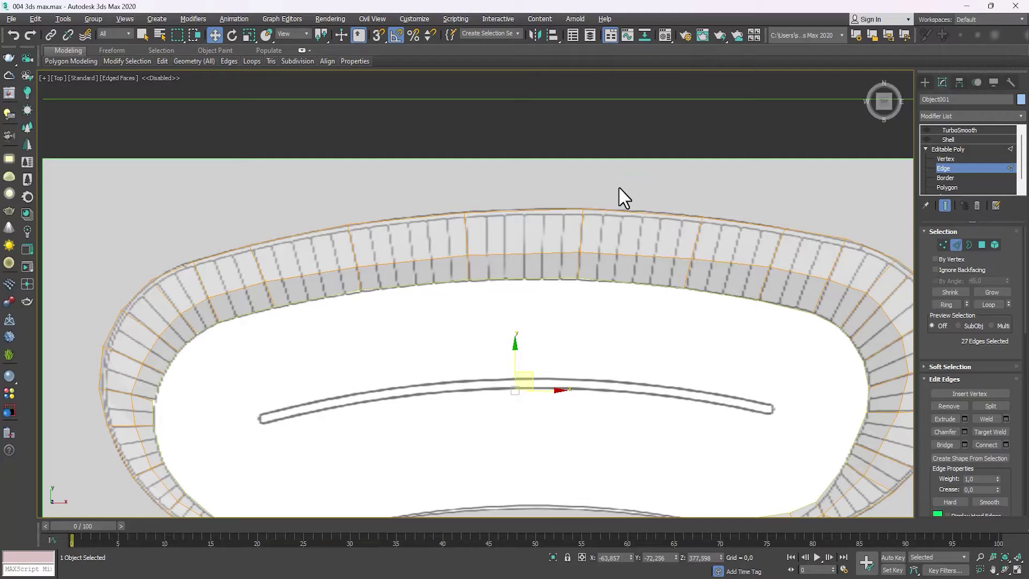
left_click_drag(619, 188, 614, 335)
scroll(598, 268, "up", 2)
right_click(596, 264)
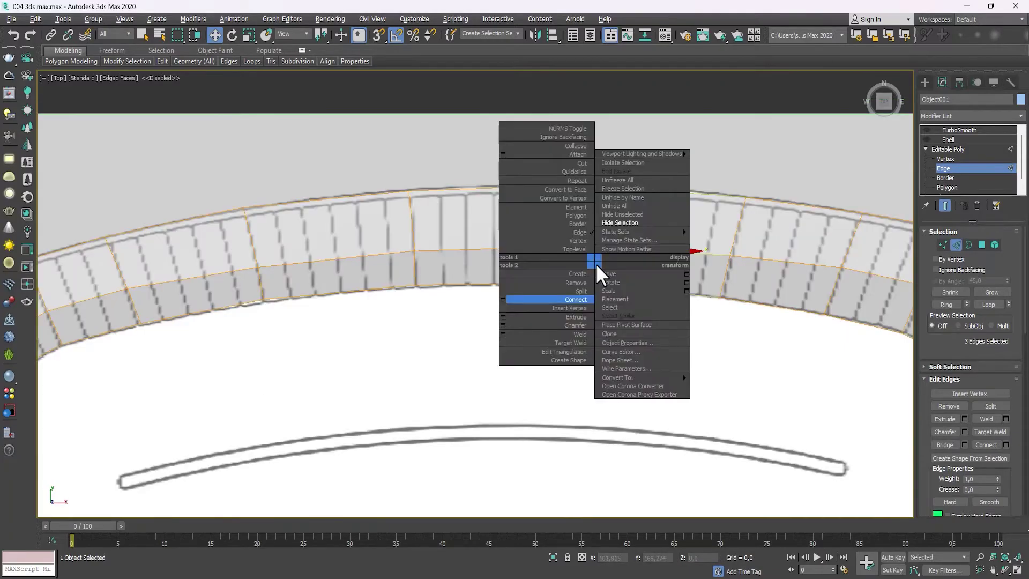
left_click(503, 295)
scroll(583, 239, "up", 3)
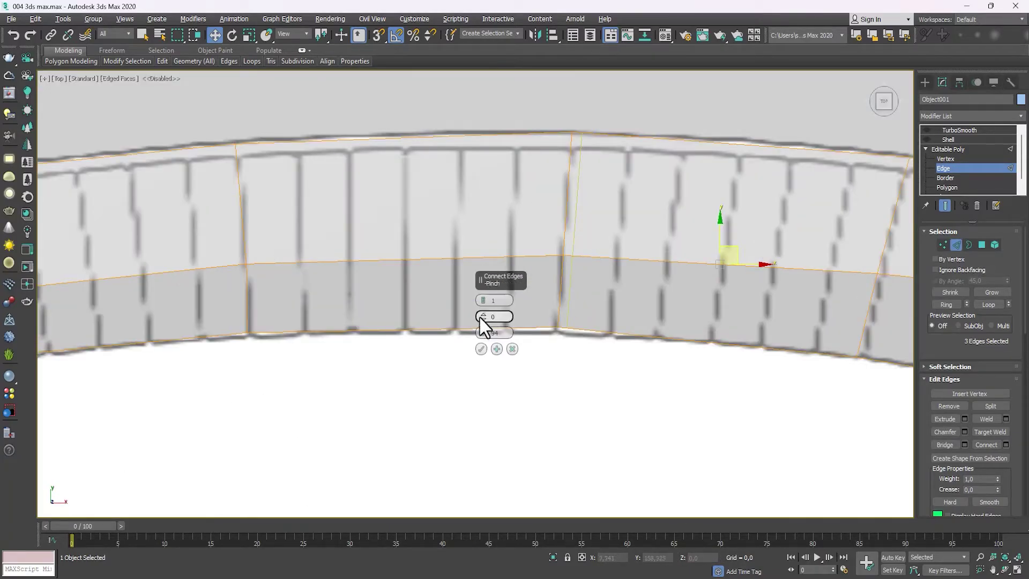
right_click(482, 333)
left_click(481, 349)
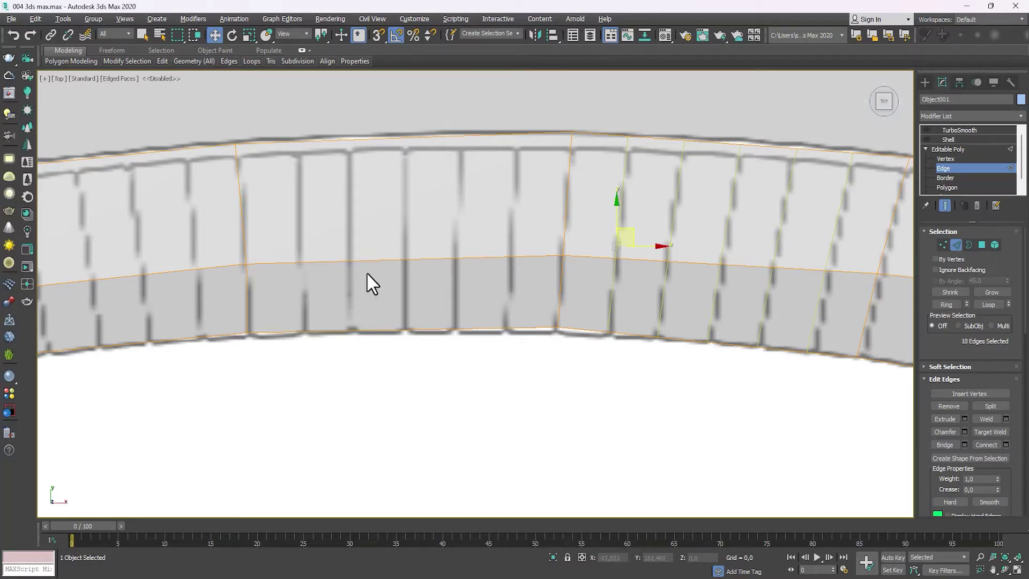
Connect the three lengthwise edges of the band's top middle segment with five evenly spaced cross edges along the slat lines.
scroll(368, 281, "down", 2)
left_click_drag(459, 123, 351, 343)
right_click(316, 272)
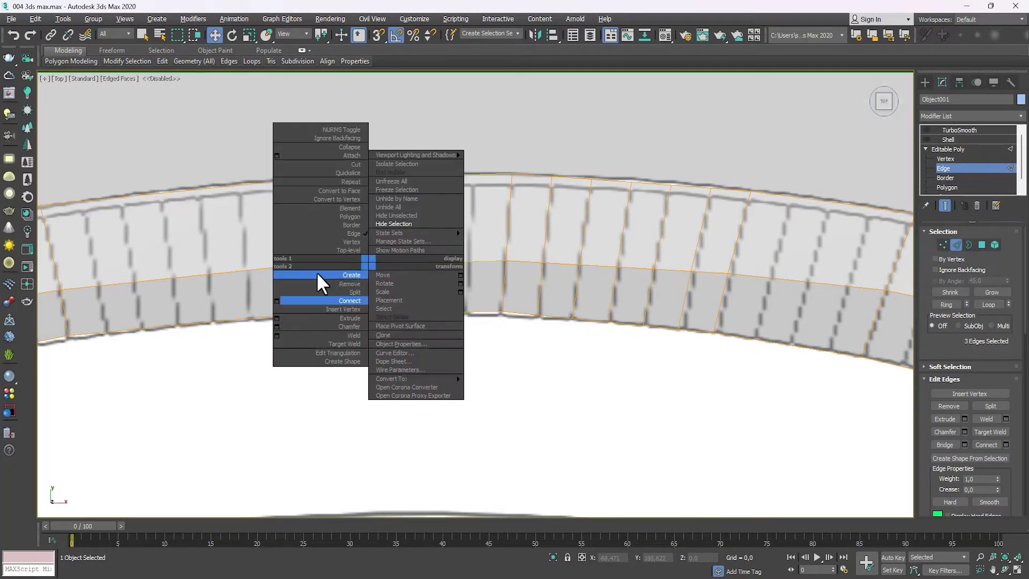
left_click(278, 300)
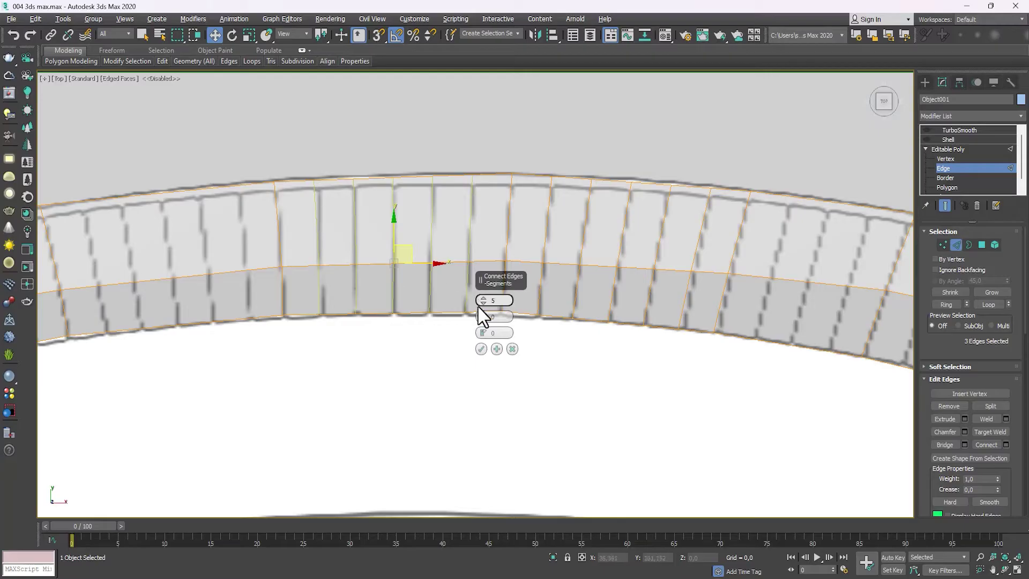
left_click(482, 350)
Connect the three lengthwise edges of the segment just left of the top middle one with five cross edges, without pinch or slide.
middle_click_drag(202, 305, 354, 318)
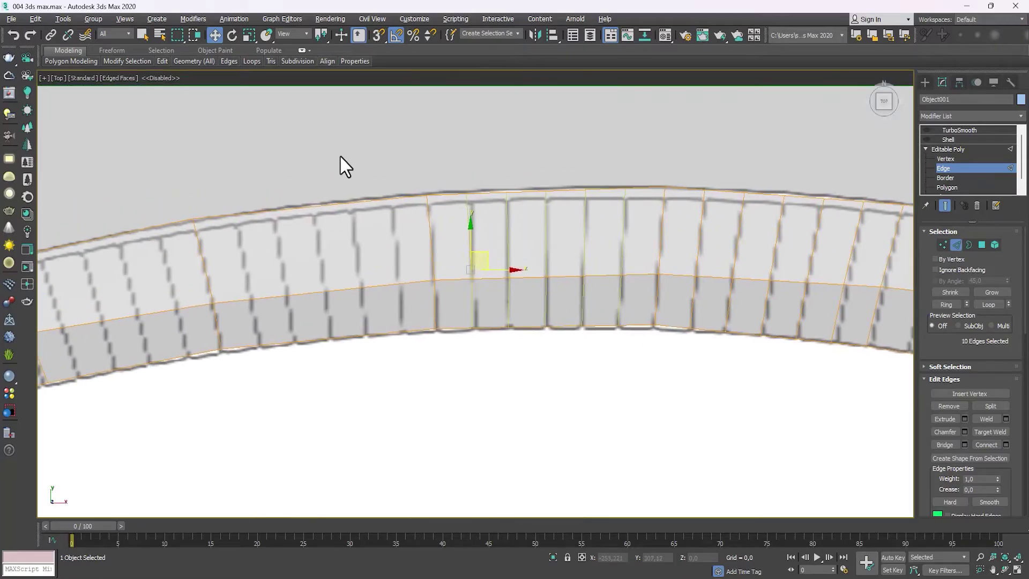
scroll(330, 182, "down", 3)
middle_click_drag(315, 207, 520, 173)
left_click_drag(545, 302, 544, 302)
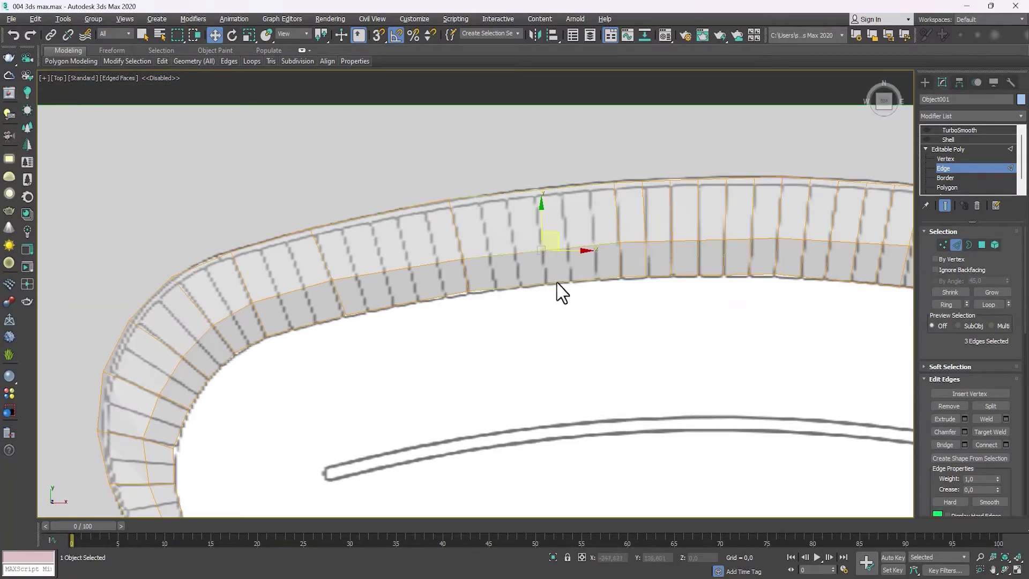
scroll(501, 262, "up", 2)
right_click(483, 243)
left_click(392, 283)
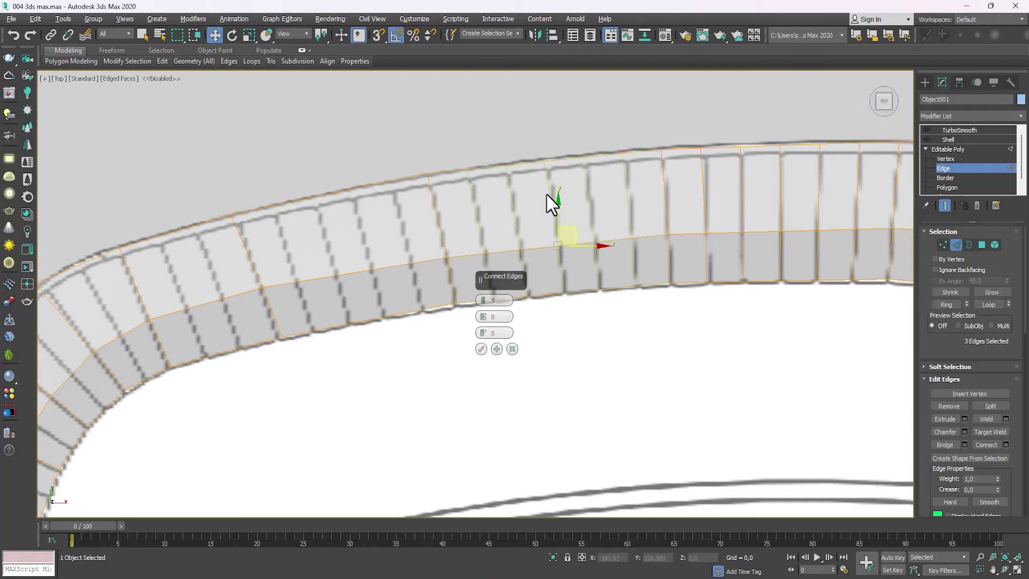
left_click(481, 349)
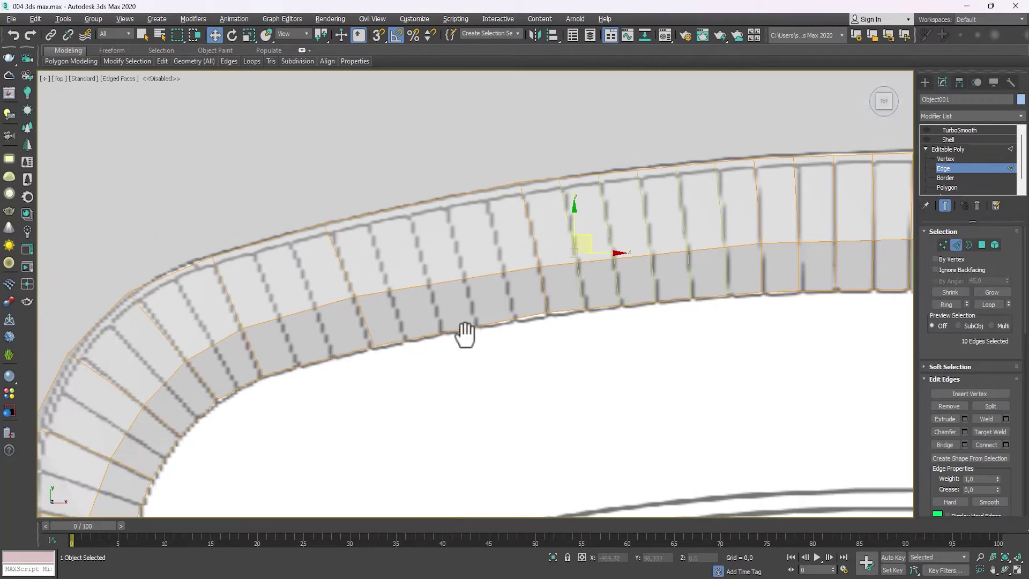
Add four evenly spaced cross edges to the next segment to the left by connecting its three lengthwise edges.
left_click_drag(461, 150, 459, 426)
right_click(402, 266)
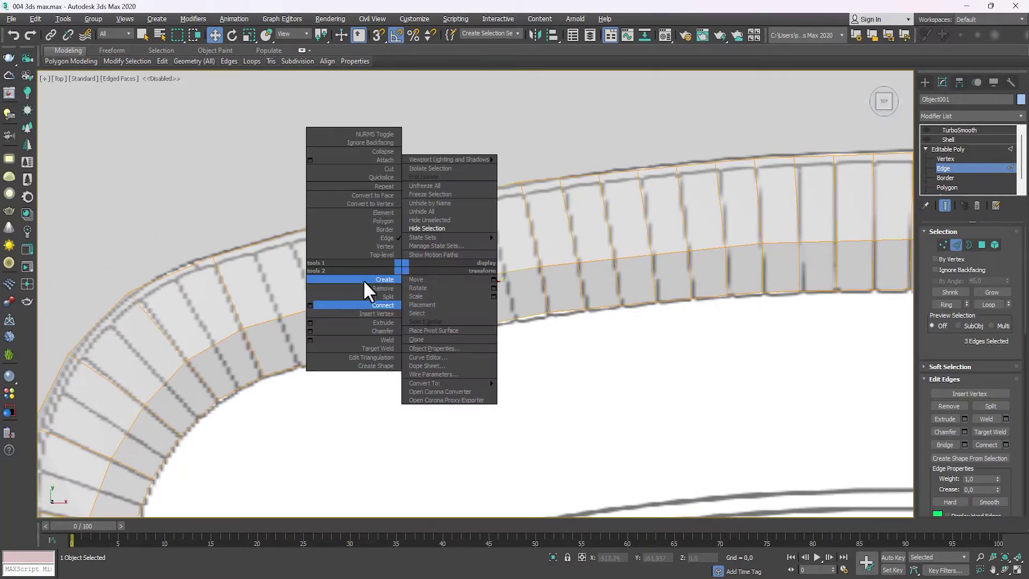
left_click(310, 305)
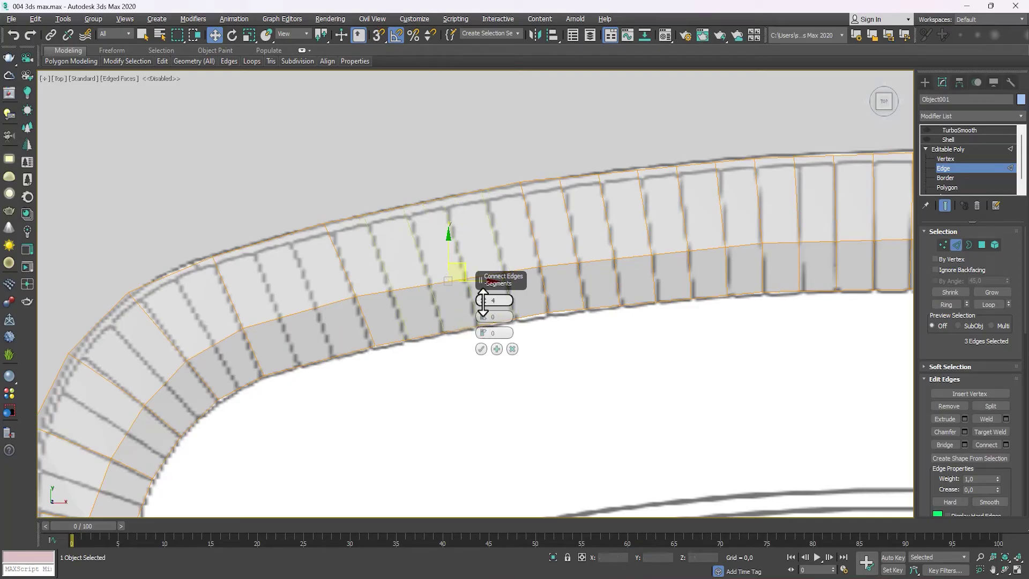
left_click(481, 349)
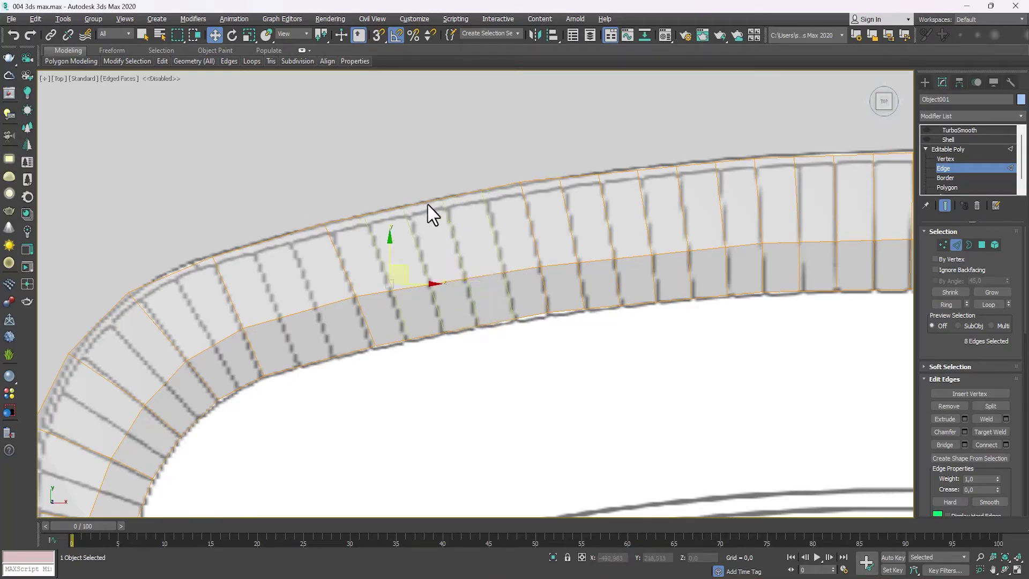
Connect the three lengthwise edges of the segment just before the upper-left bend with two cross edges.
left_click(281, 242)
left_click(306, 307, "ctrl")
left_click(321, 367, "ctrl")
right_click(293, 290)
left_click(203, 328)
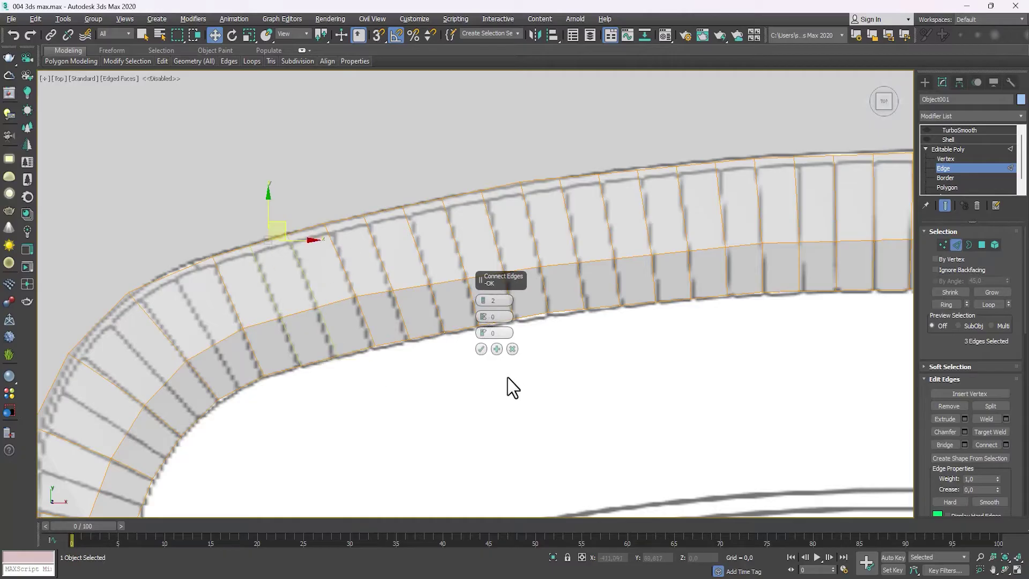
left_click(482, 351)
Connect the three lengthwise edges of the first segment in the upper-left bend with a single centred cross edge.
middle_click_drag(318, 334, 501, 332)
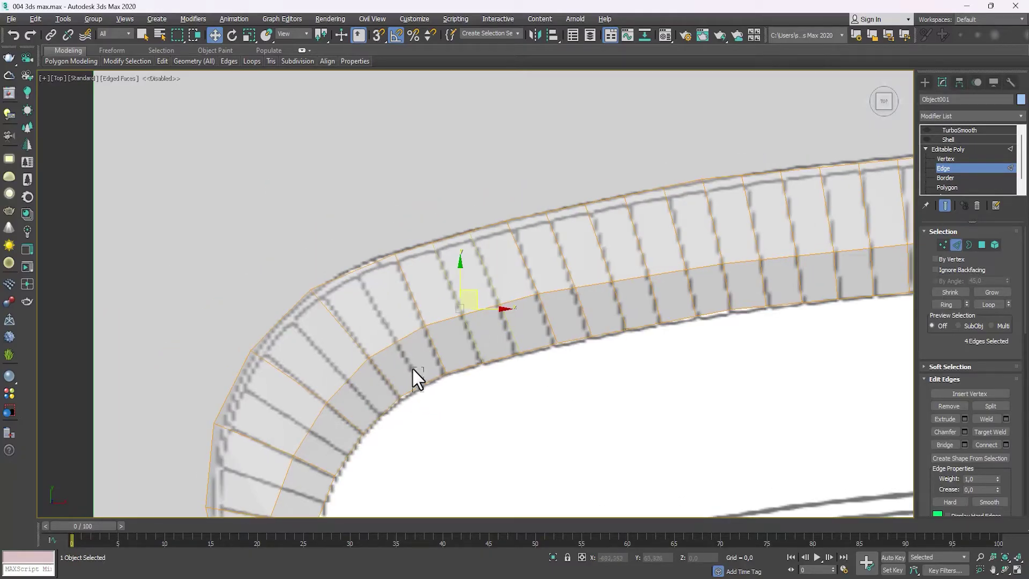
left_click_drag(413, 369, 386, 327)
left_click_drag(368, 281, 344, 253, "ctrl")
right_click(347, 264)
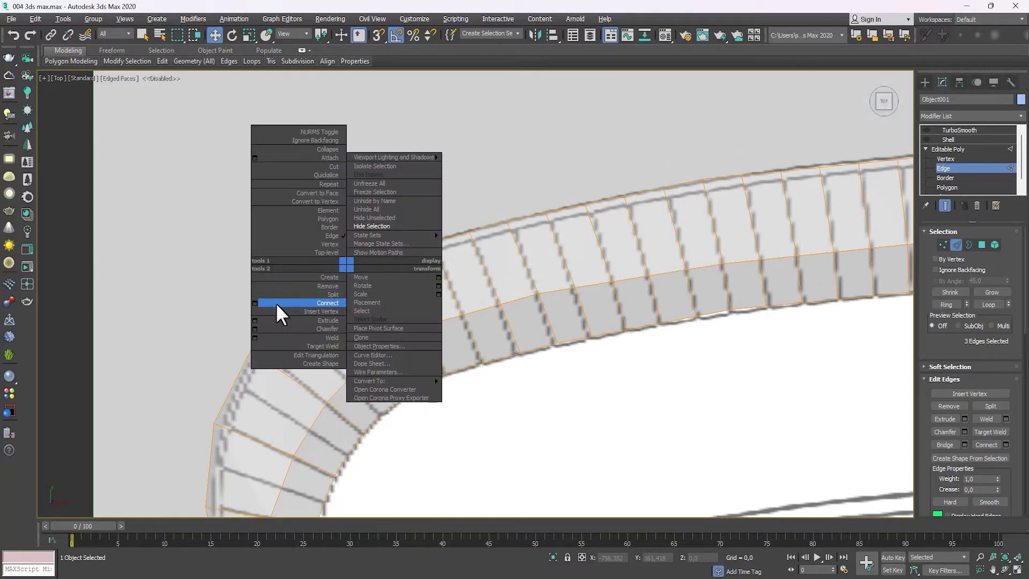
left_click(255, 303)
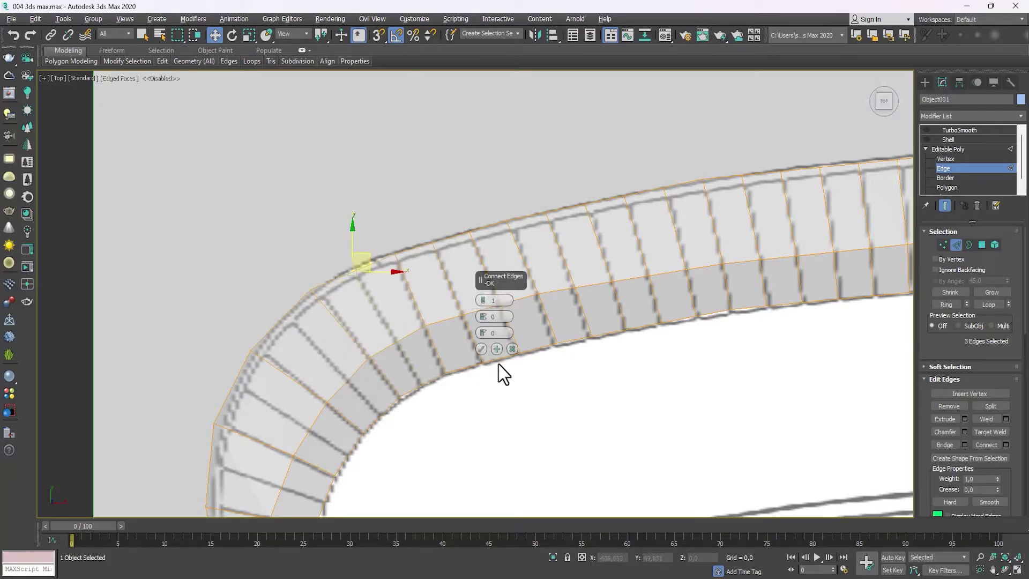
left_click(482, 349)
Add one cross edge across the second segment of the upper-left bend, connecting its three lengthwise edges along the slat line.
middle_click_drag(395, 303, 502, 301)
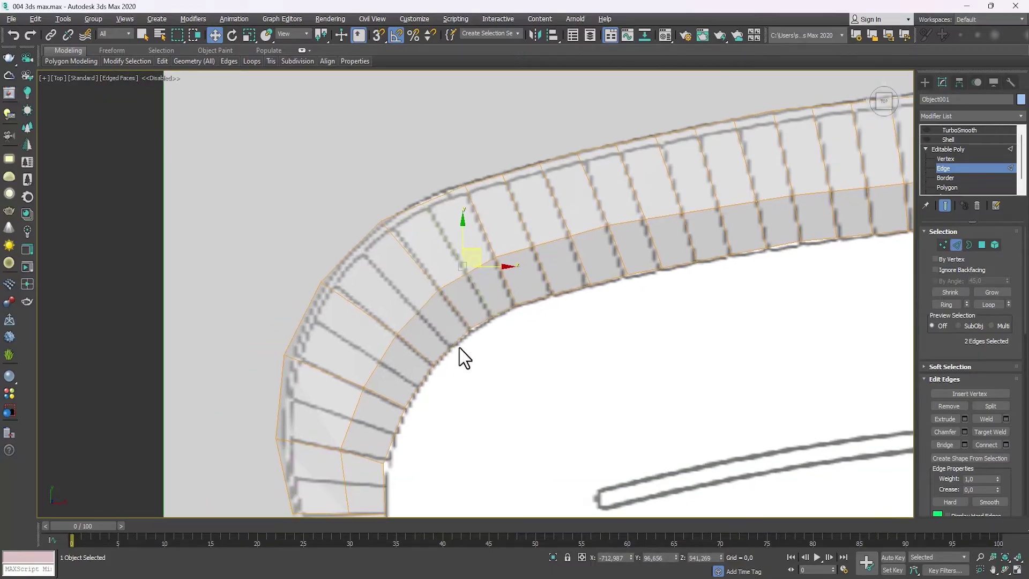
left_click_drag(460, 349, 407, 296)
left_click_drag(365, 258, 342, 228, "ctrl")
right_click(346, 232)
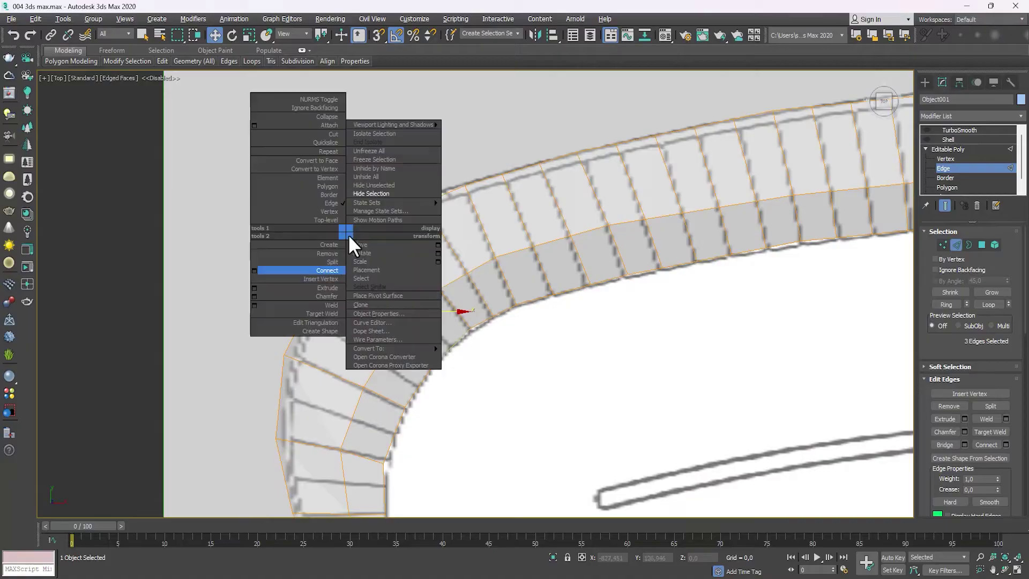
left_click(253, 270)
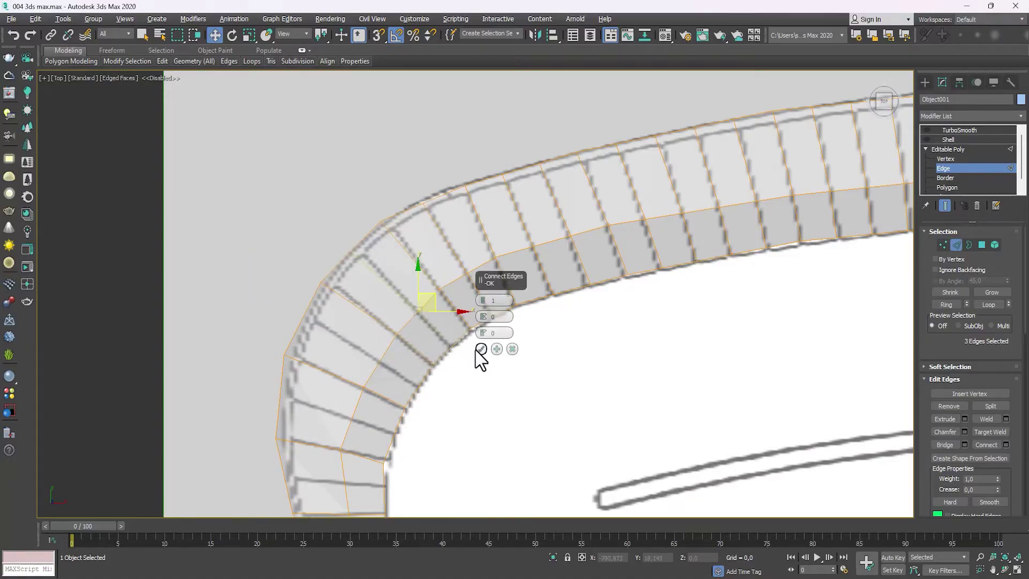
left_click(477, 350)
Connect the three lengthwise edges of the third segment of the upper-left bend with one cross edge.
middle_click_drag(441, 370, 451, 338)
left_click_drag(439, 353, 386, 327)
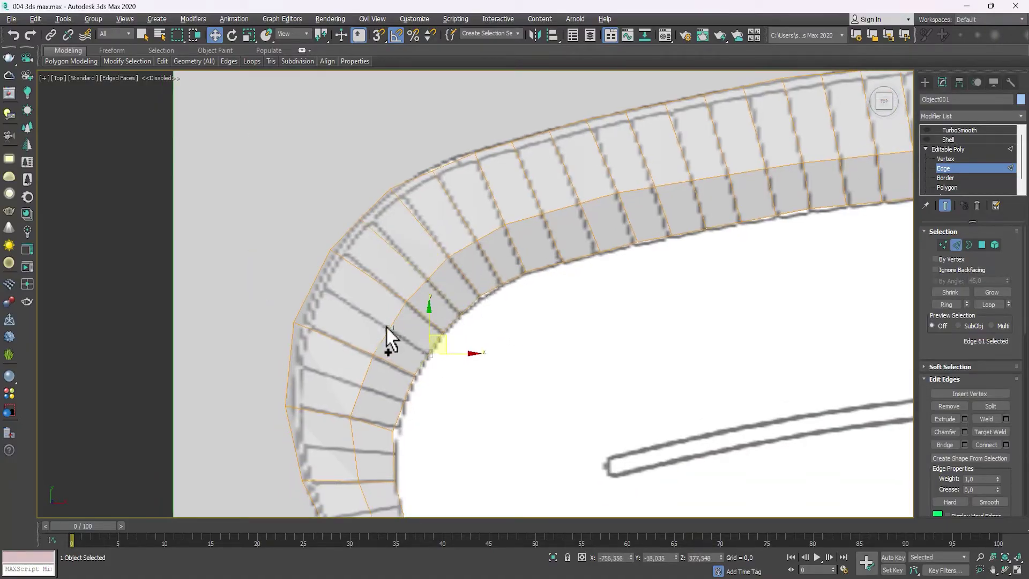
left_click_drag(330, 289, 302, 268, "ctrl")
right_click(406, 349)
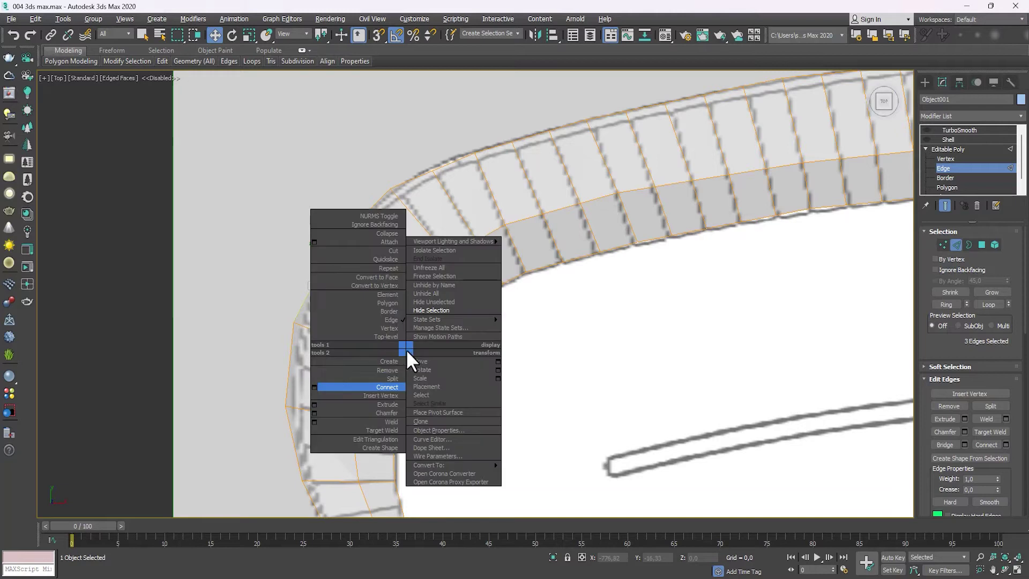
left_click(313, 389)
left_click(478, 349)
Add one cross edge to the segment directly above the band's leftmost point by connecting its three lengthwise edges.
middle_click_drag(452, 388, 472, 316)
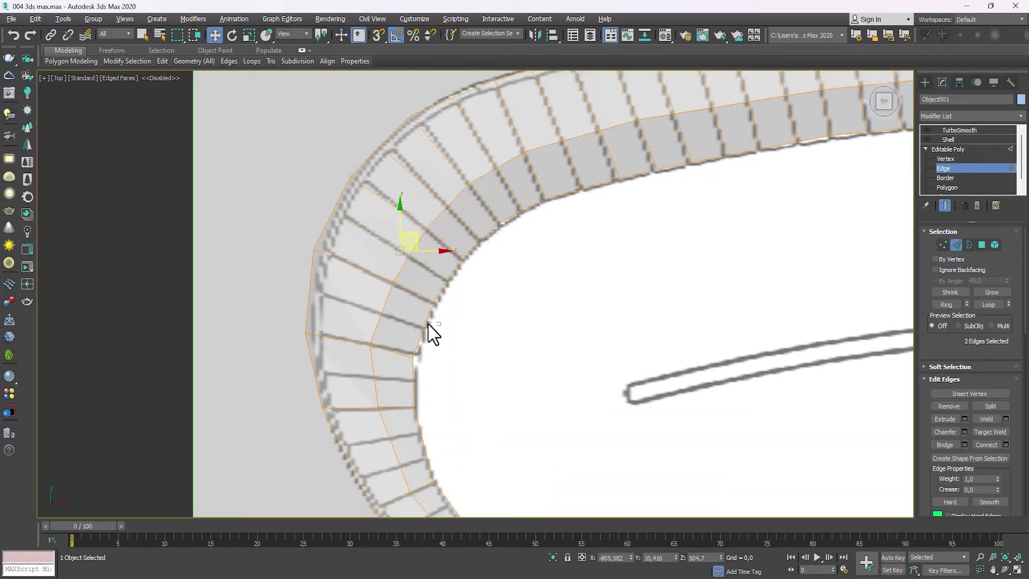
left_click_drag(428, 323, 305, 284)
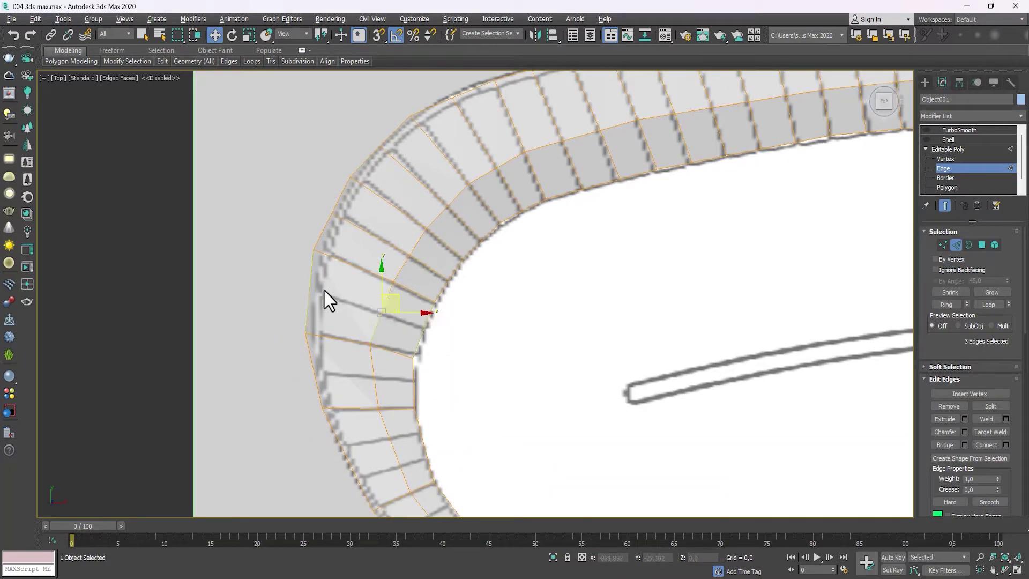
right_click(326, 298)
left_click(239, 321)
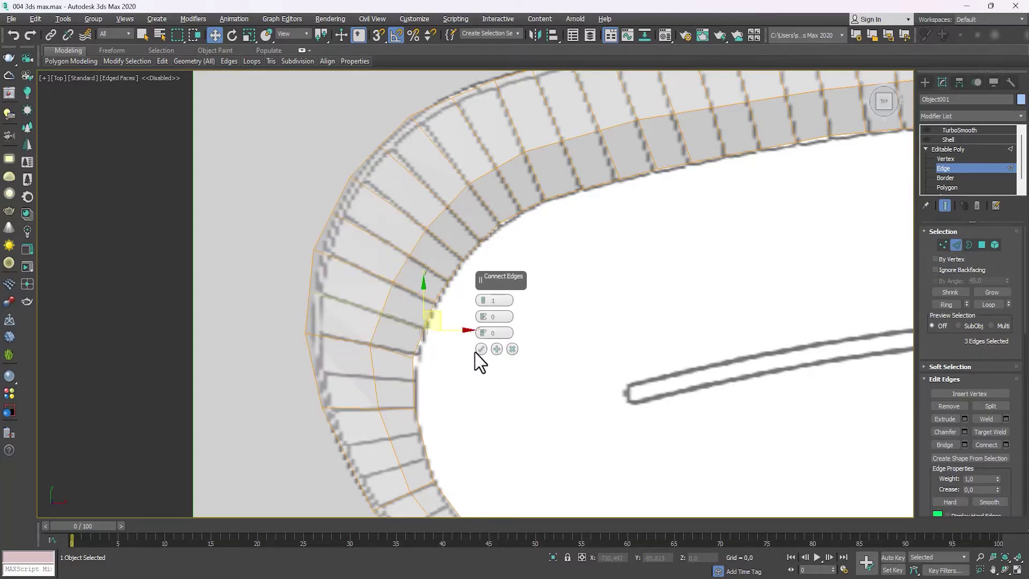
left_click(481, 349)
Connect the three lengthwise edges of the segment directly below the band's leftmost point with one cross edge.
middle_click_drag(444, 390, 487, 345)
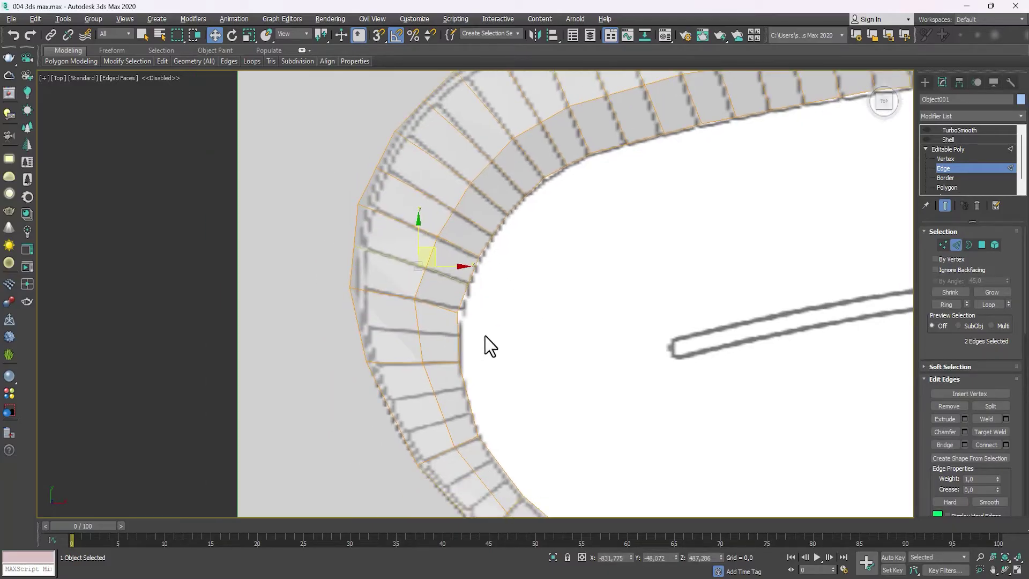
left_click(356, 340, "ctrl")
right_click(378, 327)
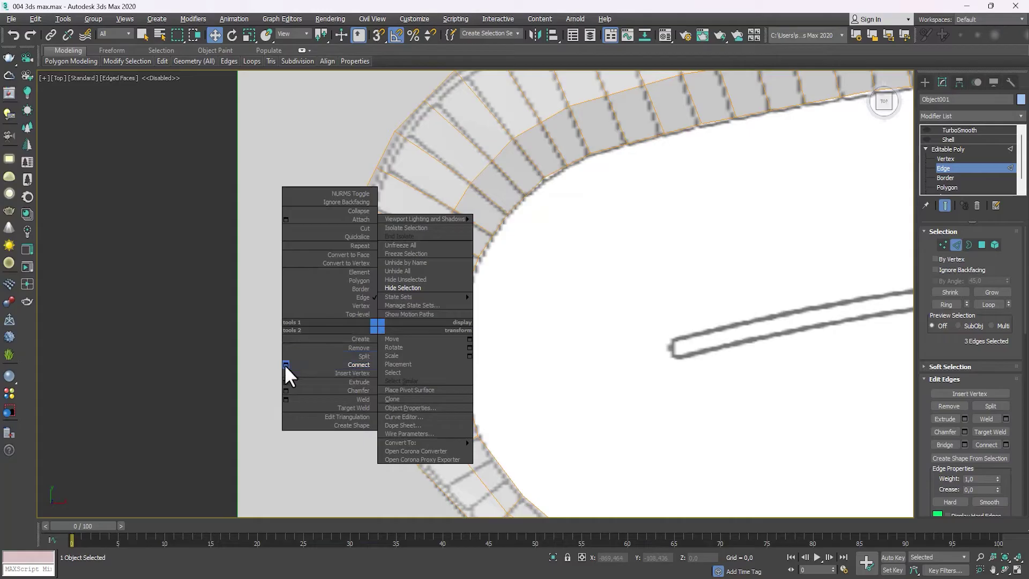
left_click(285, 364)
left_click(481, 349)
Connect the three lengthwise edges of the next segment down the band's left side with two cross edges.
middle_click_drag(432, 365, 501, 287)
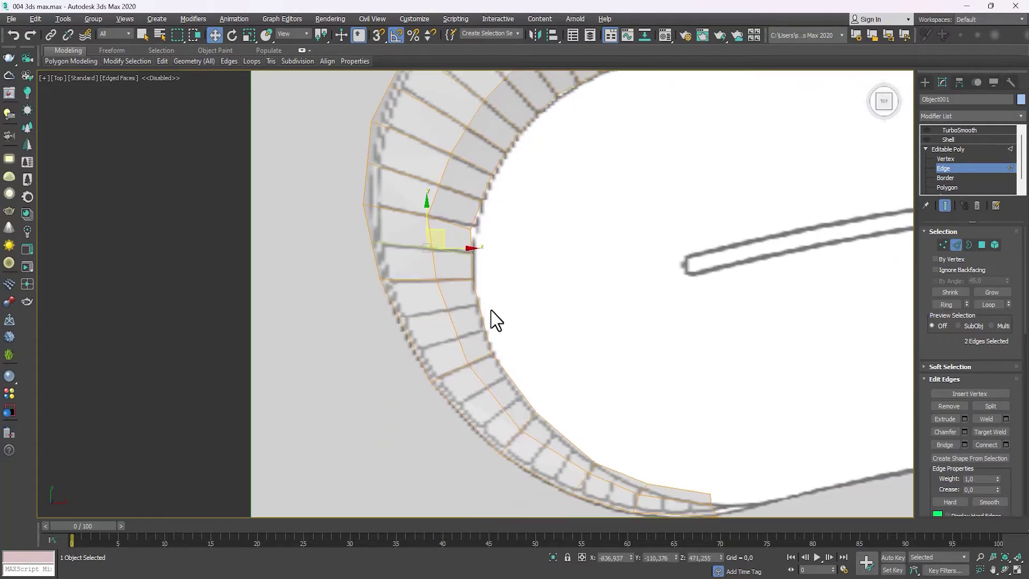
left_click(395, 340, "ctrl")
right_click(410, 304)
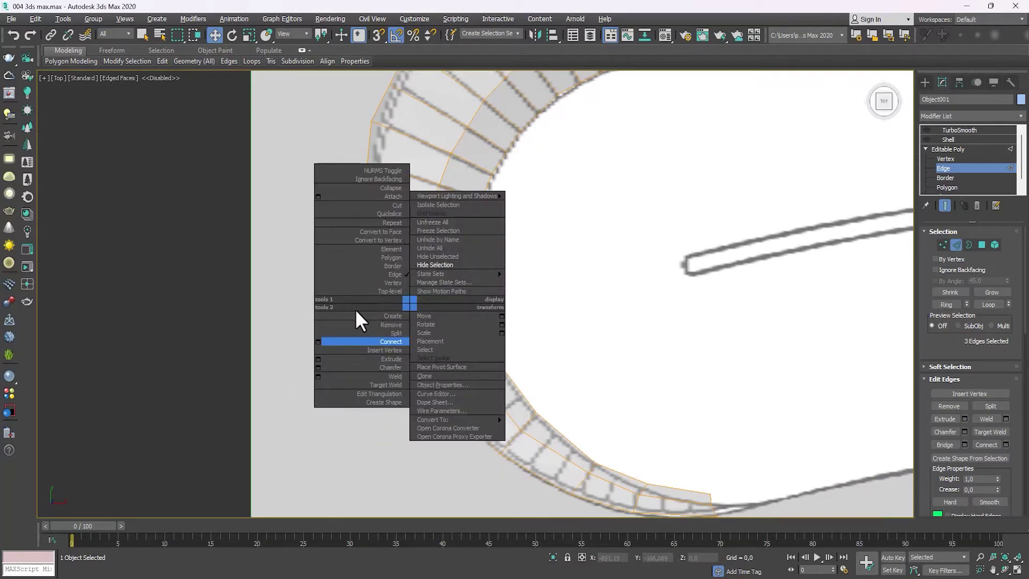
left_click(319, 341)
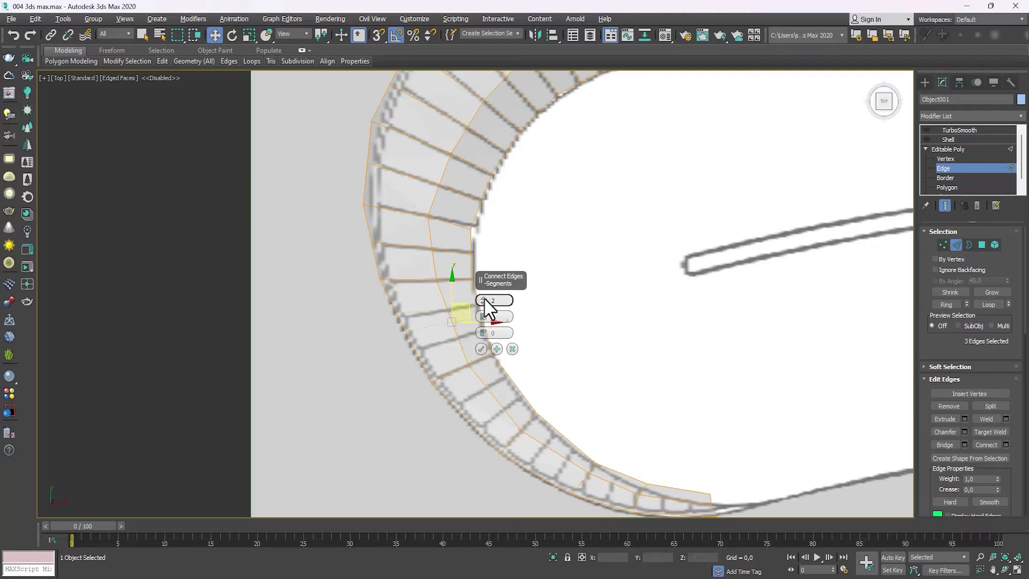
left_click(482, 349)
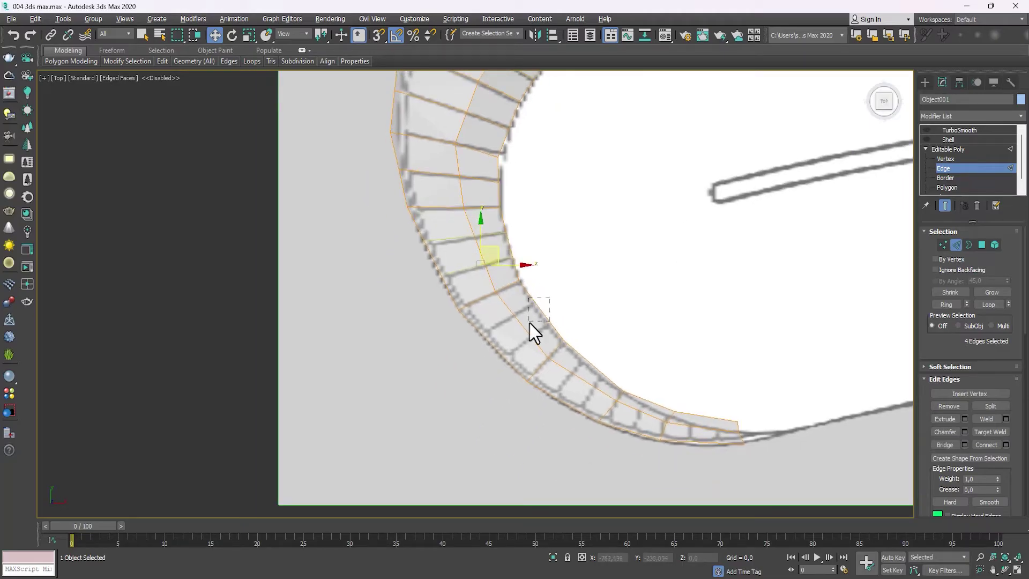
Add two cross edges to the following segment in the lower-left curve by connecting its three lengthwise edges with zero slide.
left_click_drag(529, 323, 483, 351)
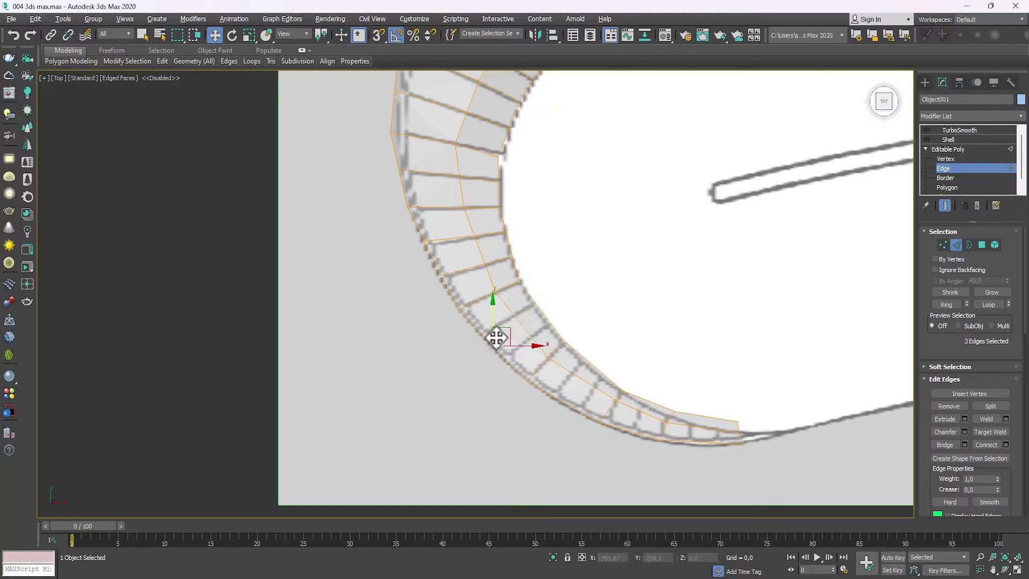
right_click(496, 337)
left_click(413, 367)
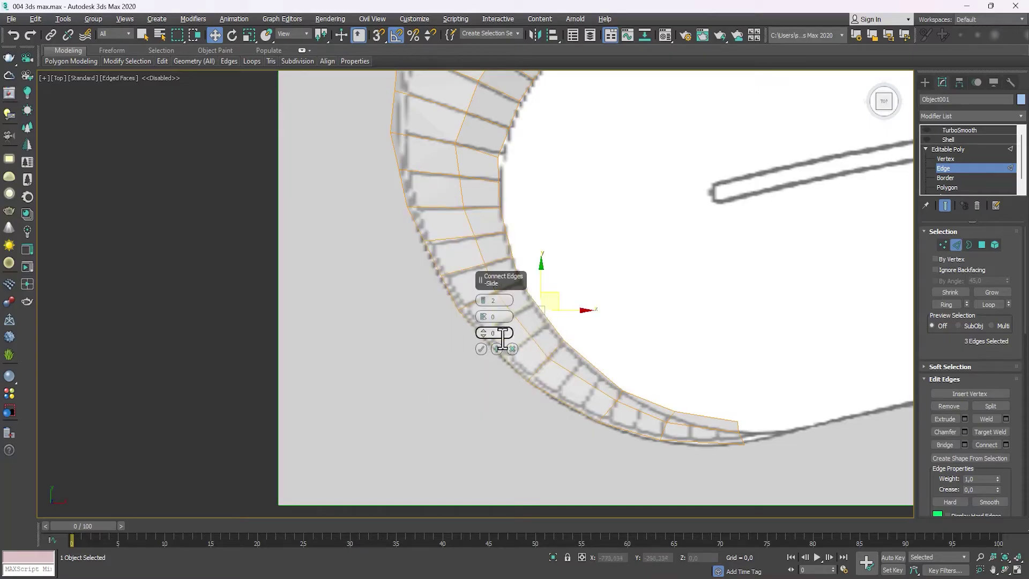
left_click(483, 301)
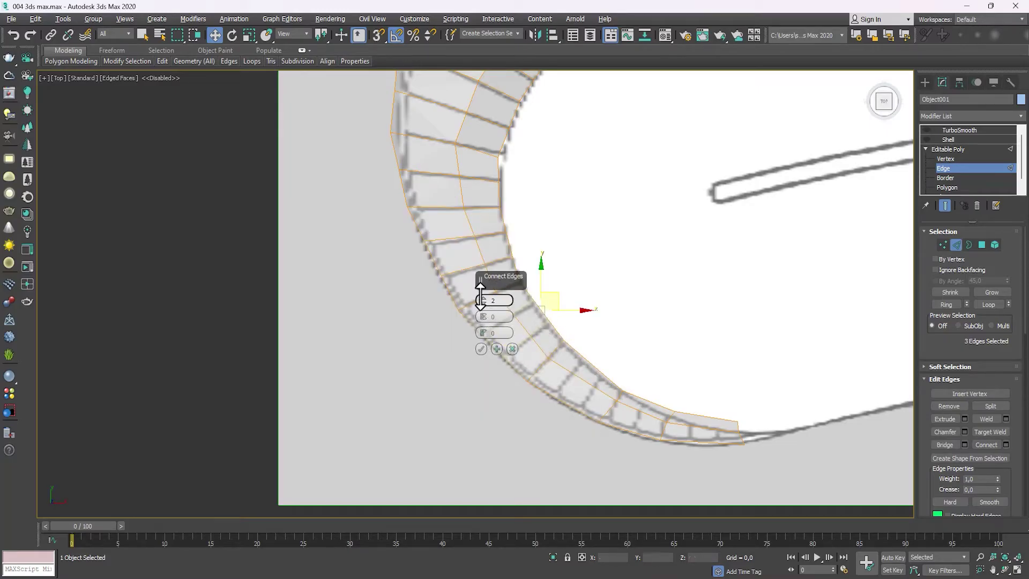
left_click(481, 349)
Connect the three lengthwise edges of the next lower-left segment toward the tip with two evenly spaced cross edges.
scroll(601, 368, "up", 2)
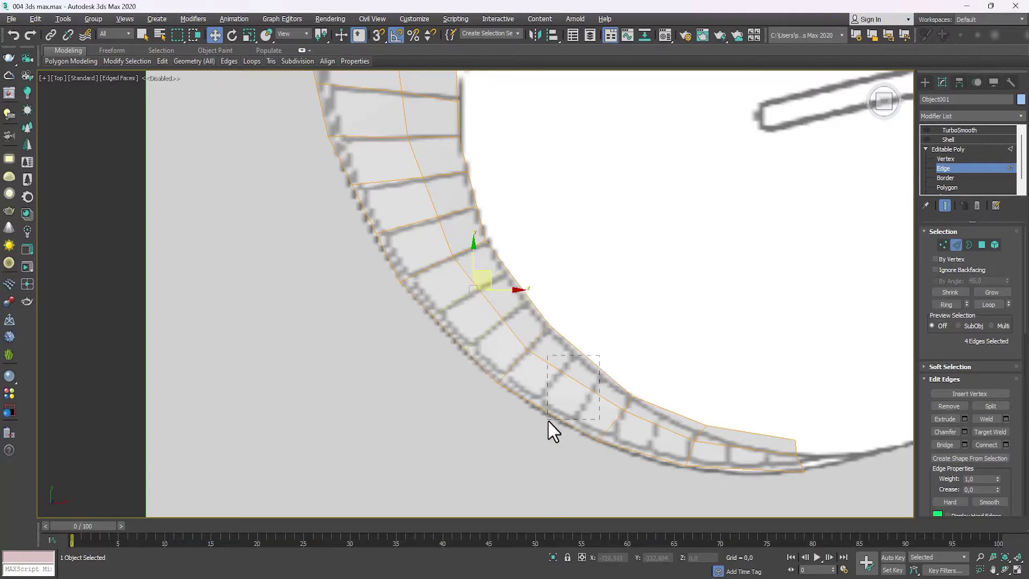
left_click_drag(548, 423, 548, 422)
right_click(550, 395)
left_click(456, 441)
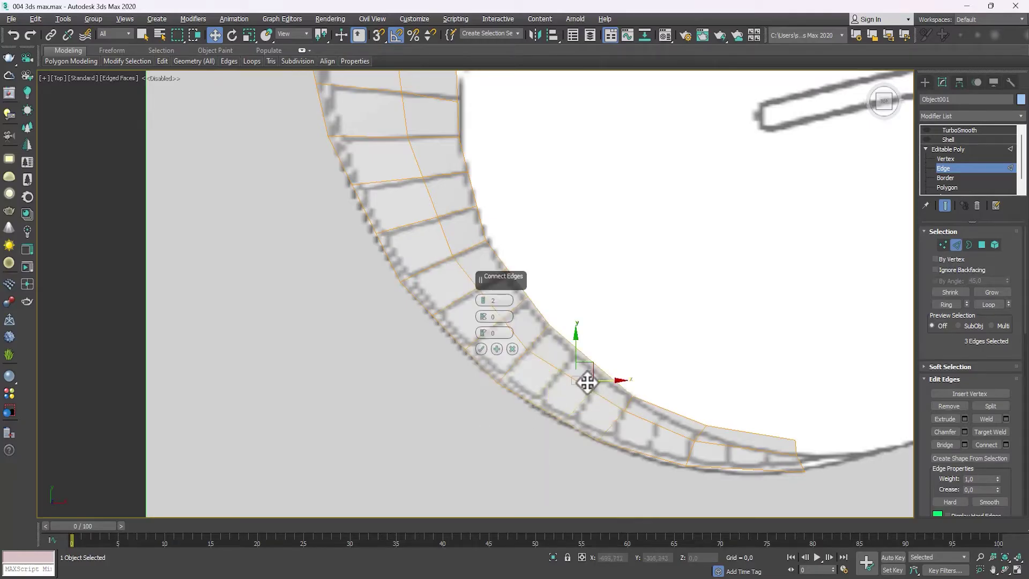
scroll(587, 382, "up", 1)
left_click(481, 349)
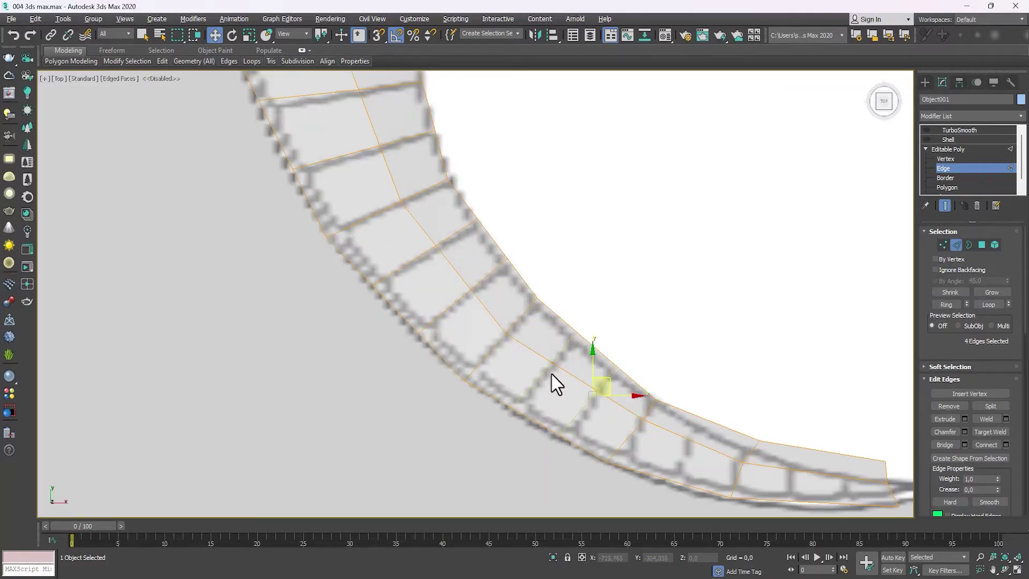
Connect the three lengthwise edges of the second-to-last segment in the band's lower-left curve with one cross edge.
middle_click_drag(646, 415, 594, 376)
left_click_drag(660, 361, 615, 446)
right_click(622, 403)
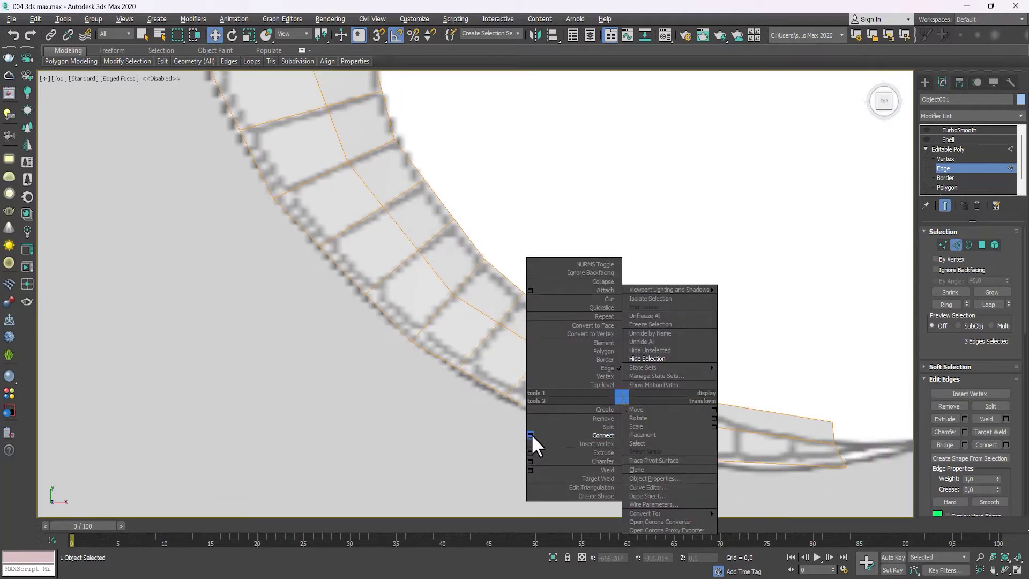
left_click(532, 436)
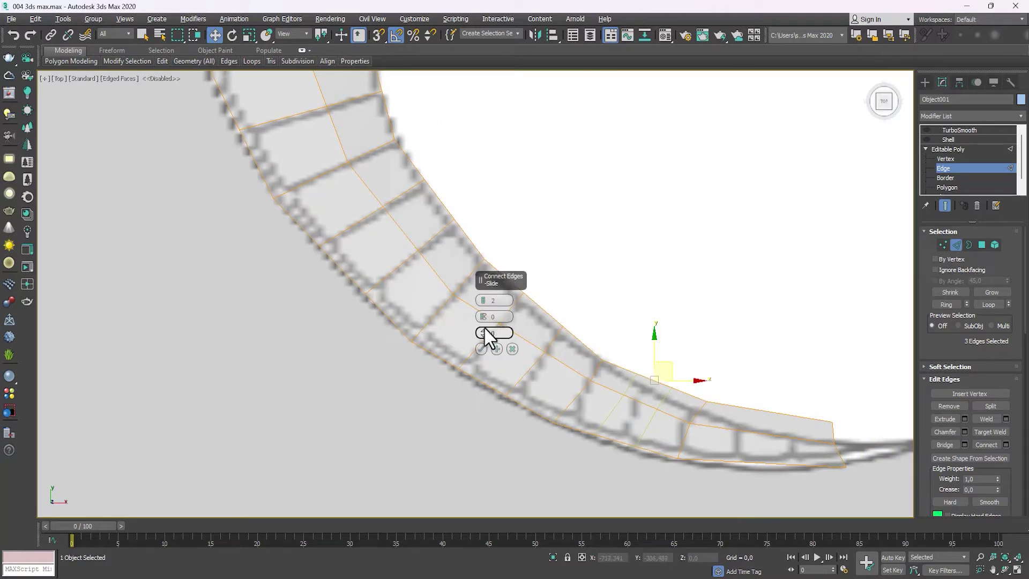
left_click_drag(485, 300, 470, 315)
left_click(482, 348)
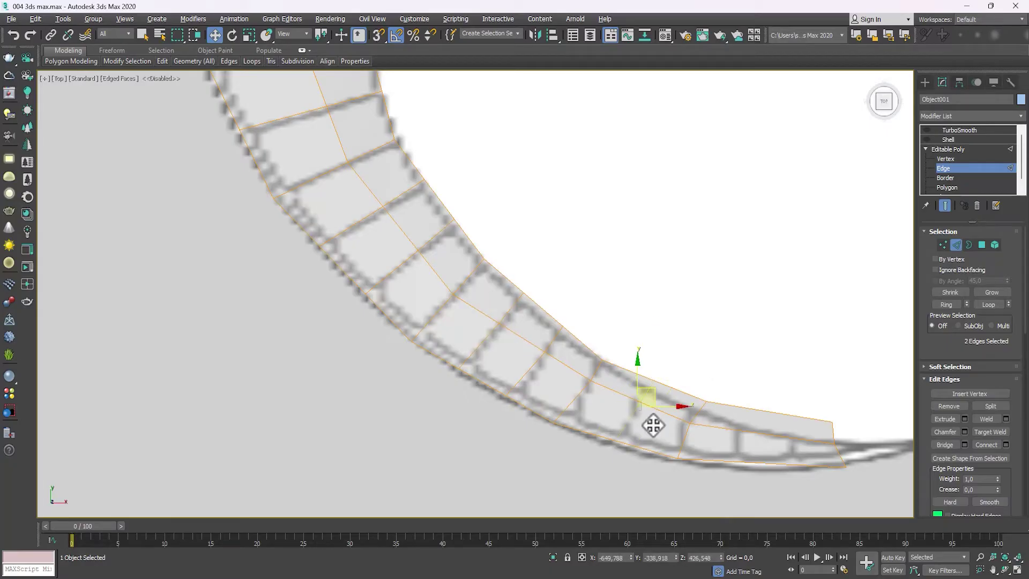
Add two cross edges to the last segment at the band's lower-left tip by connecting its three lengthwise edges.
middle_click_drag(653, 425, 618, 388)
left_click_drag(732, 349, 698, 472)
right_click(724, 414)
left_click(625, 449)
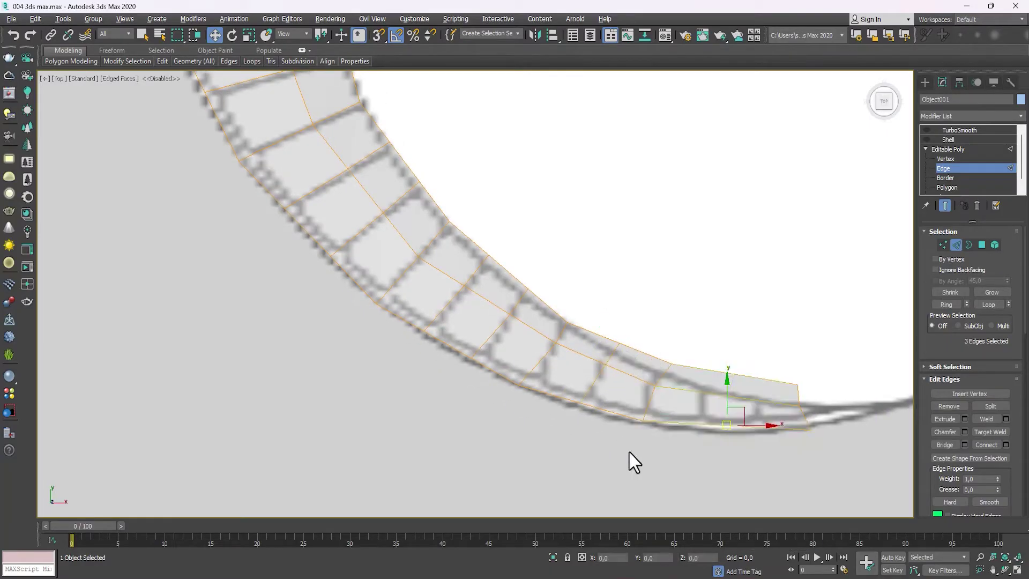
left_click(483, 298)
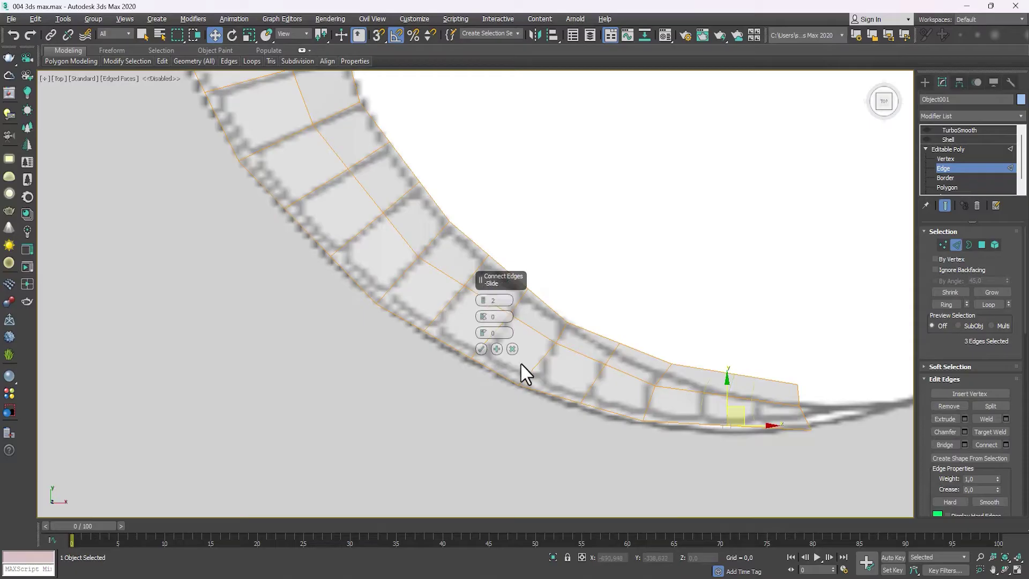
left_click(480, 349)
Connect the three lengthwise edges of the first undivided segment right of the band's top centre with two cross edges.
scroll(590, 290, "down", 6)
middle_click_drag(793, 227, 387, 472)
scroll(505, 271, "down", 2)
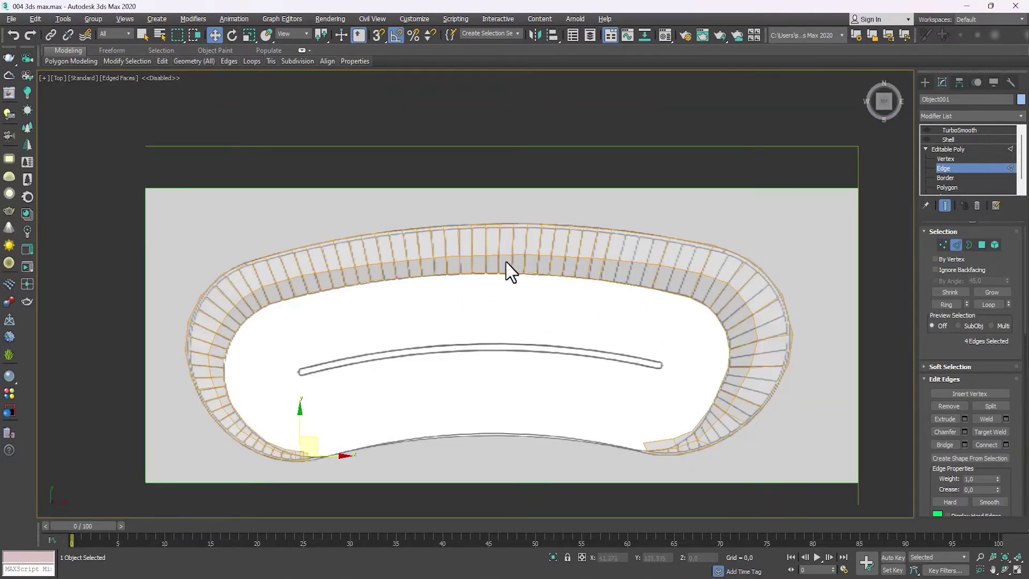
scroll(696, 298, "up", 6)
left_click(692, 201)
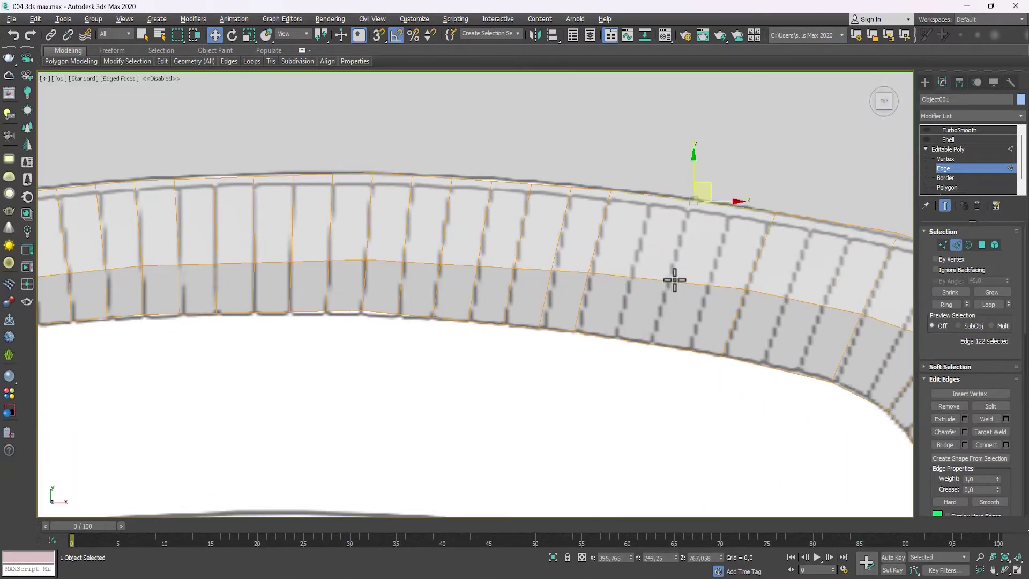
left_click(673, 281, "ctrl")
left_click(634, 341, "ctrl")
right_click(632, 334)
left_click(541, 372)
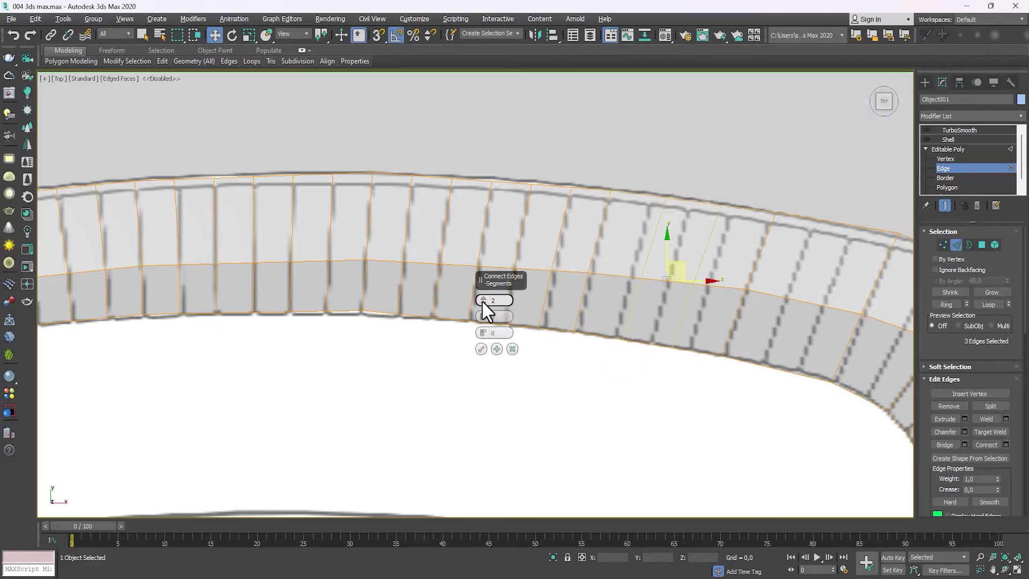
left_click(481, 351)
Connect the three lengthwise edges of the next segment toward the band's upper-right curve with two cross edges.
middle_click_drag(791, 282, 691, 274)
left_click(733, 214)
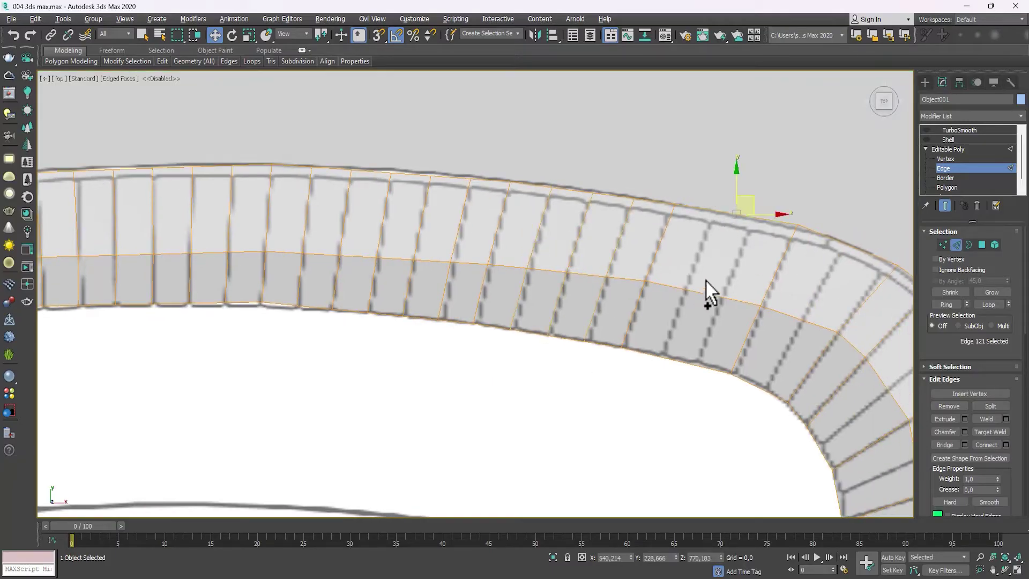
left_click(701, 293, "ctrl")
left_click_drag(683, 339, 668, 358, "ctrl")
right_click(668, 355)
left_click(575, 395)
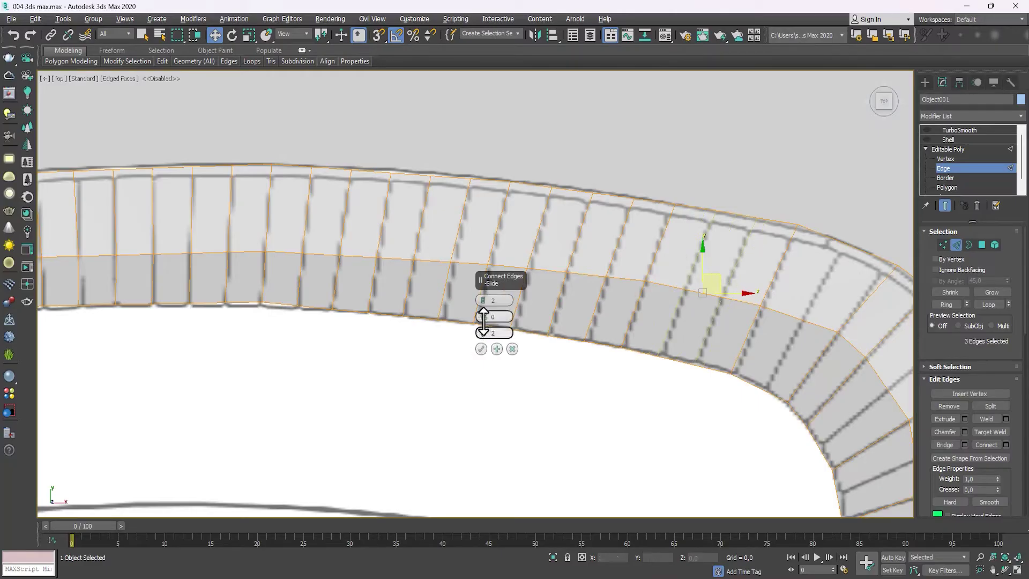
left_click(482, 349)
Add two cross edges to the segment where the upper-right curve begins by connecting its three lengthwise edges with zero slide.
middle_click_drag(699, 326, 565, 304)
left_click(720, 232)
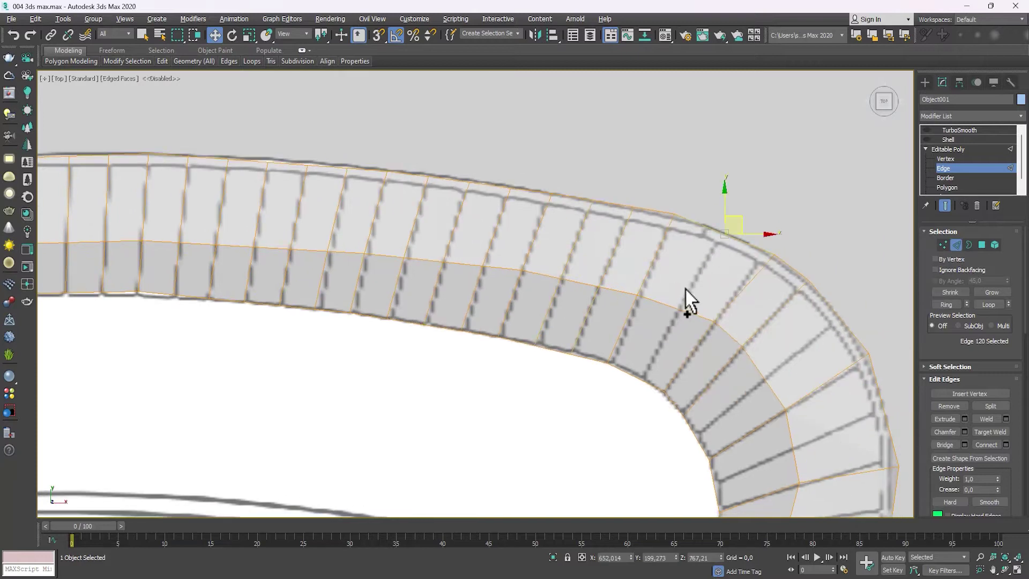
left_click(679, 308, "ctrl")
left_click(644, 375, "ctrl")
right_click(647, 351)
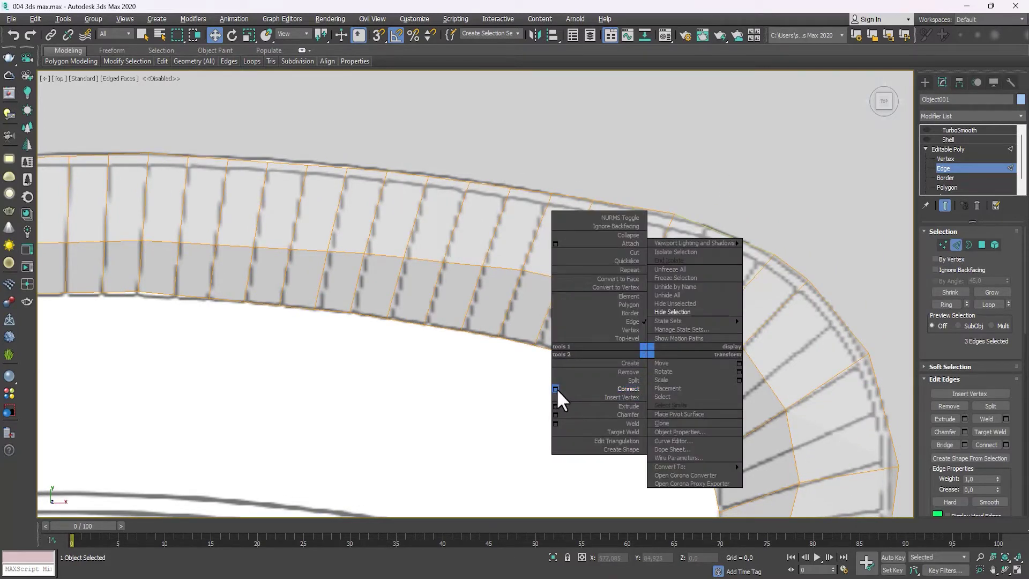
left_click(556, 388)
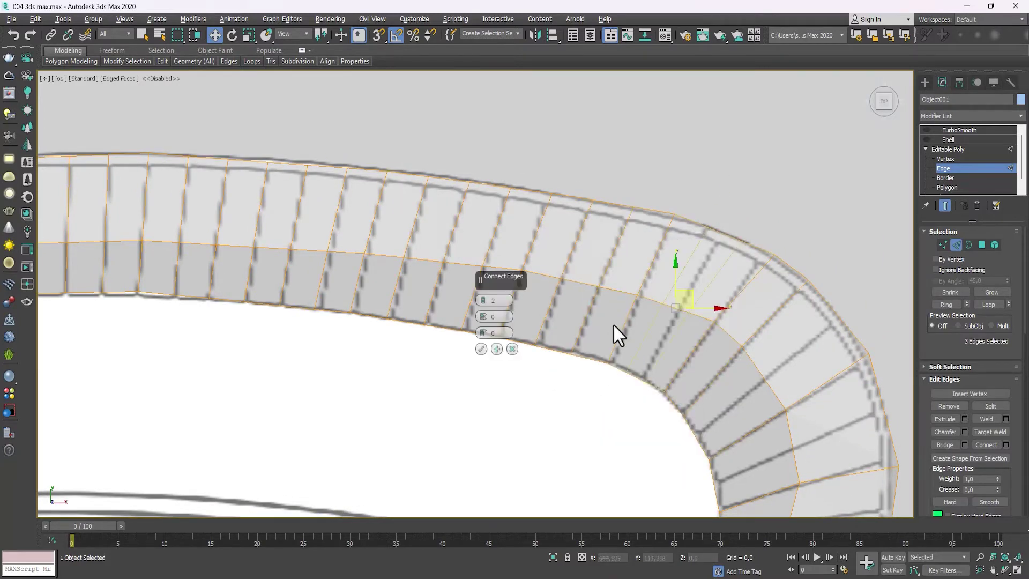
left_click(482, 349)
Connect the three lengthwise edges of the next undivided segment in the upper-right curve with one cross edge at its slat line.
middle_click_drag(553, 351, 494, 288)
left_click(697, 314)
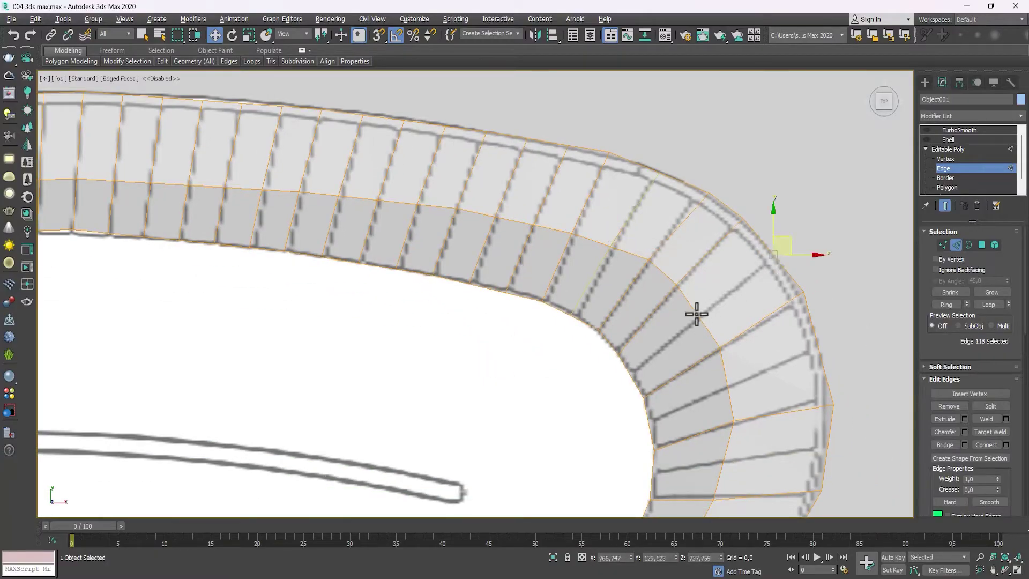
double_click(697, 315)
right_click(561, 392)
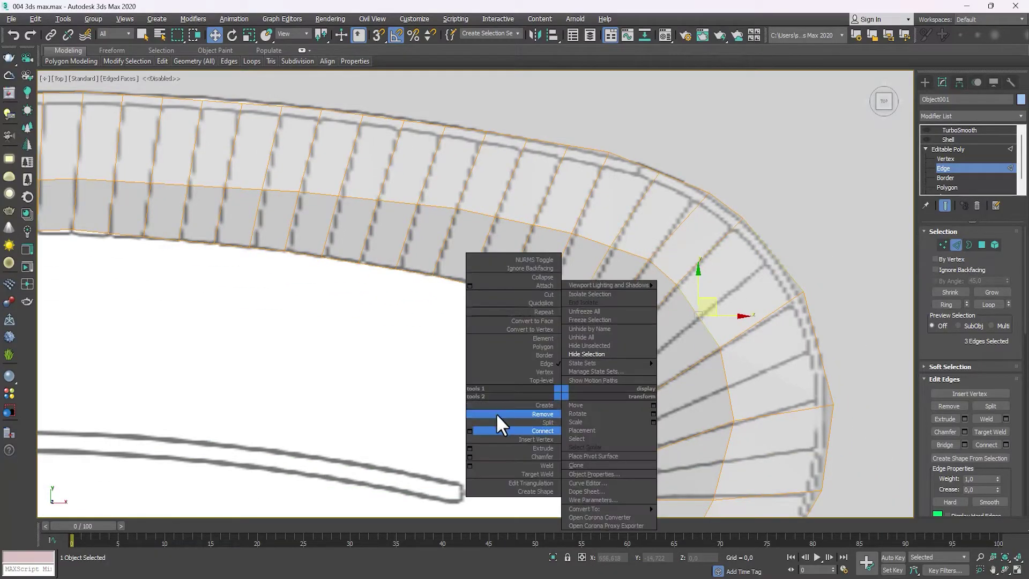
left_click(470, 430)
left_click(482, 349)
Connect the three lengthwise edges of the segment just above the band's rightmost point with one cross edge.
middle_click_drag(503, 356, 443, 297)
left_click(759, 296)
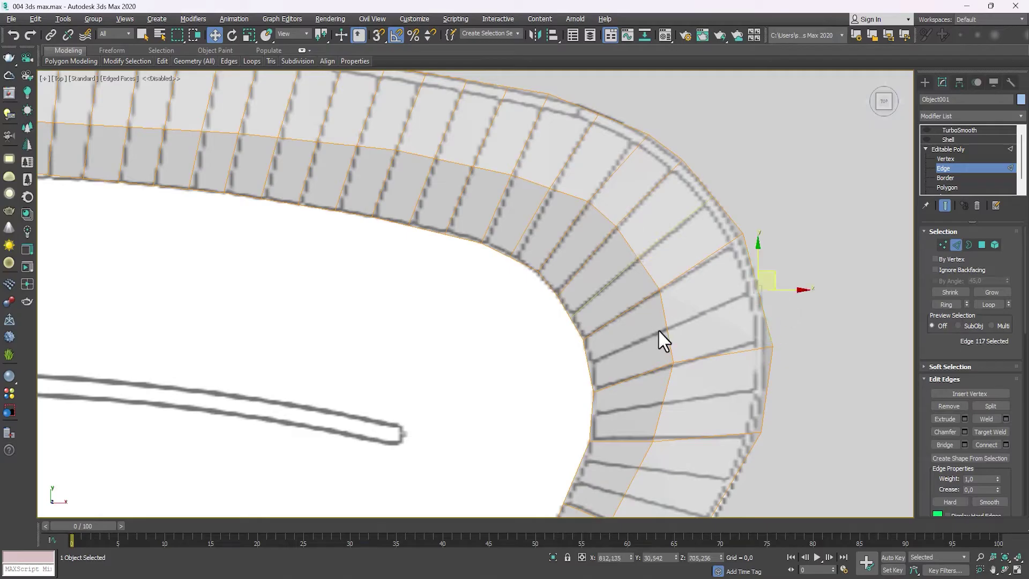
double_click(660, 331)
right_click(563, 369)
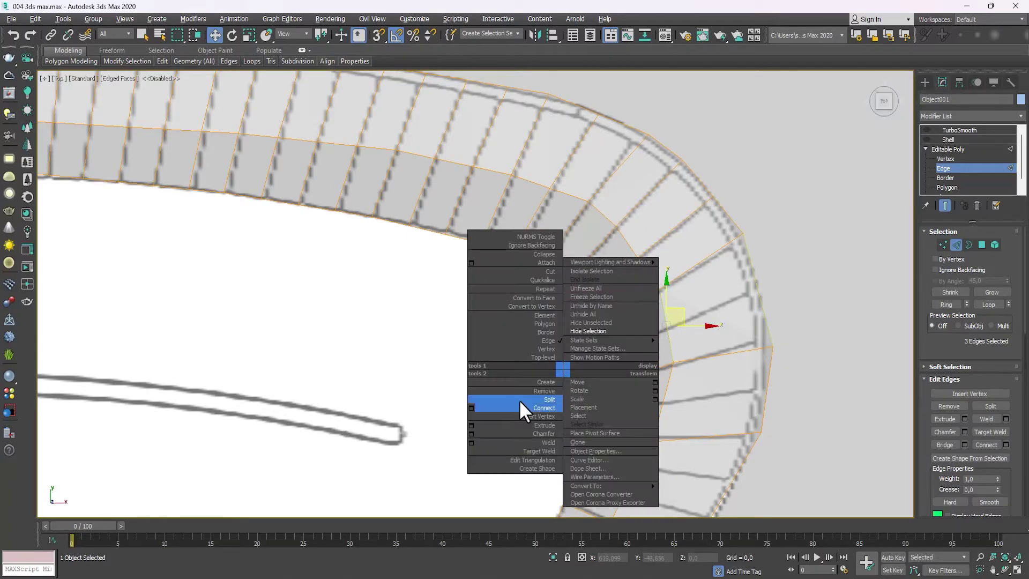
left_click(471, 408)
middle_click_drag(569, 367, 566, 316)
left_click(481, 349)
Connect the three lengthwise edges of the segment just below the band's rightmost point with one cross edge.
middle_click_drag(731, 380, 737, 310)
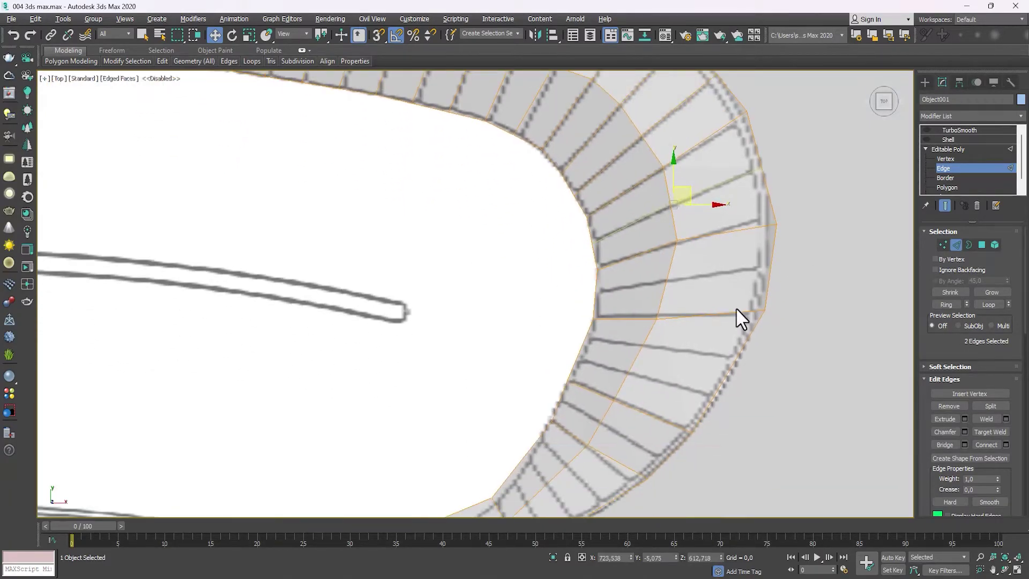
left_click(768, 285)
left_click(667, 282, "shift")
right_click(473, 298)
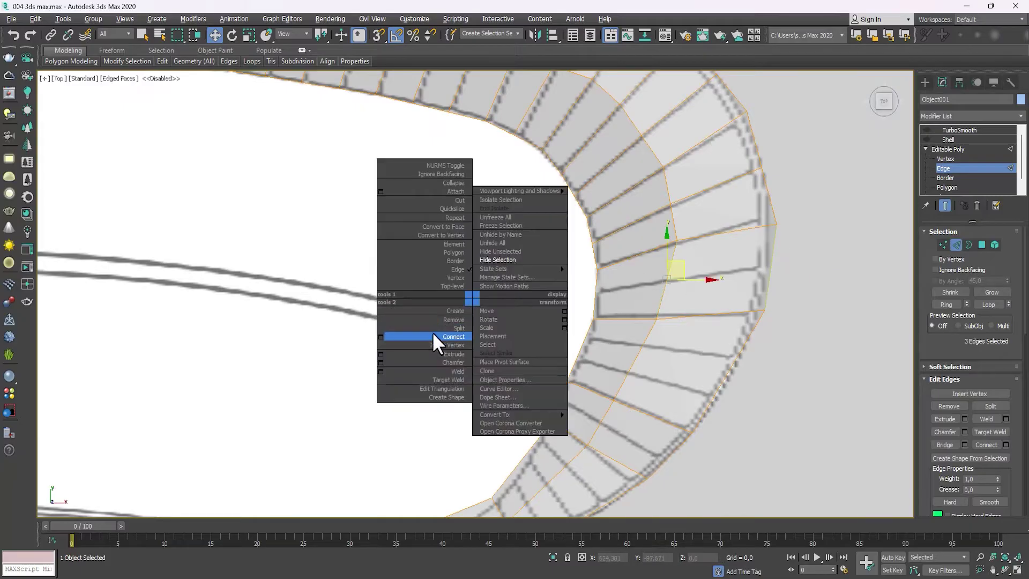
left_click(437, 337)
left_click(486, 348)
Add two cross edges to the next segment down the band's right side by connecting its three lengthwise edges.
middle_click_drag(822, 399, 835, 333)
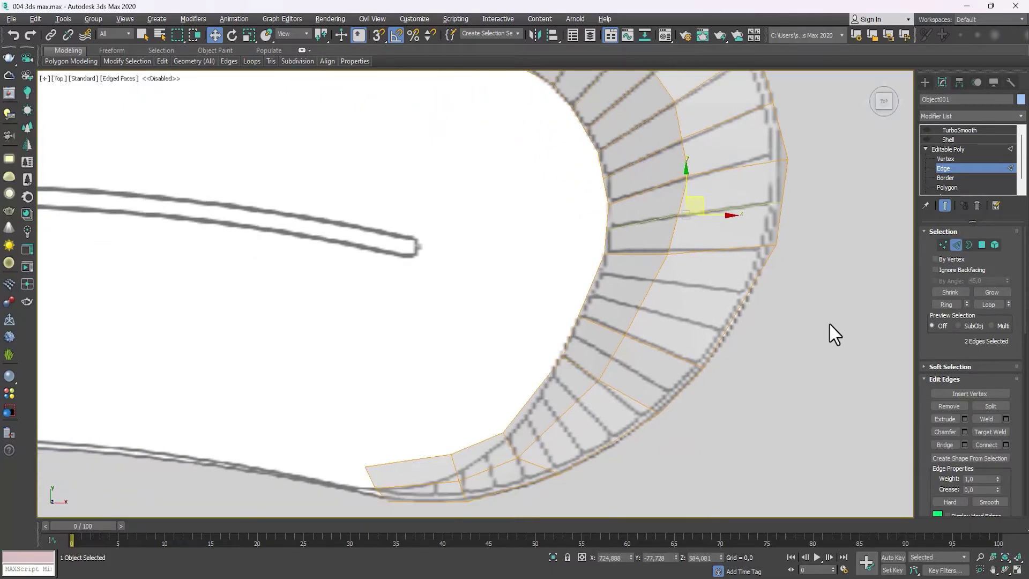
left_click(749, 298)
left_click(673, 329, "shift")
right_click(508, 292)
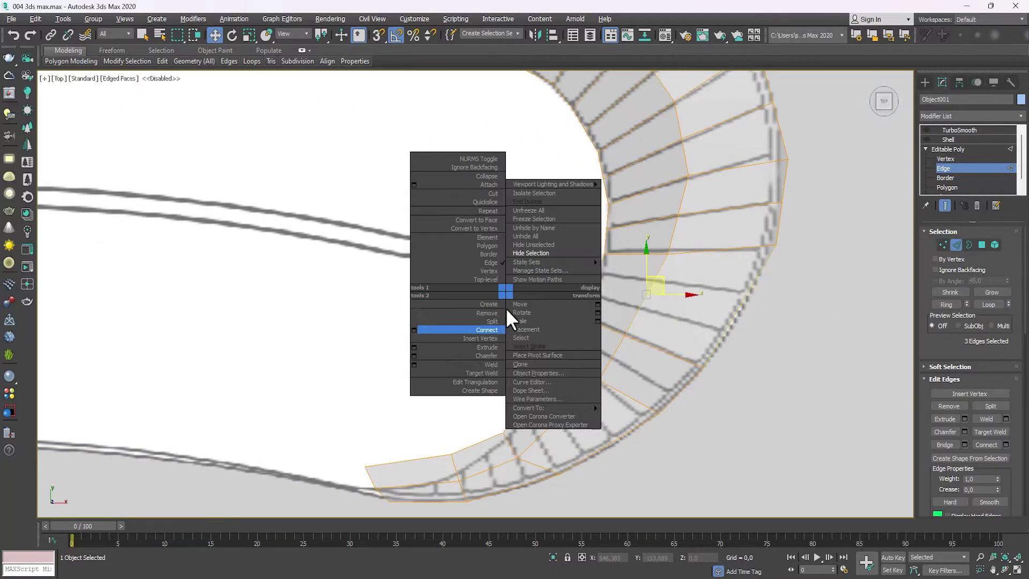
left_click(472, 330)
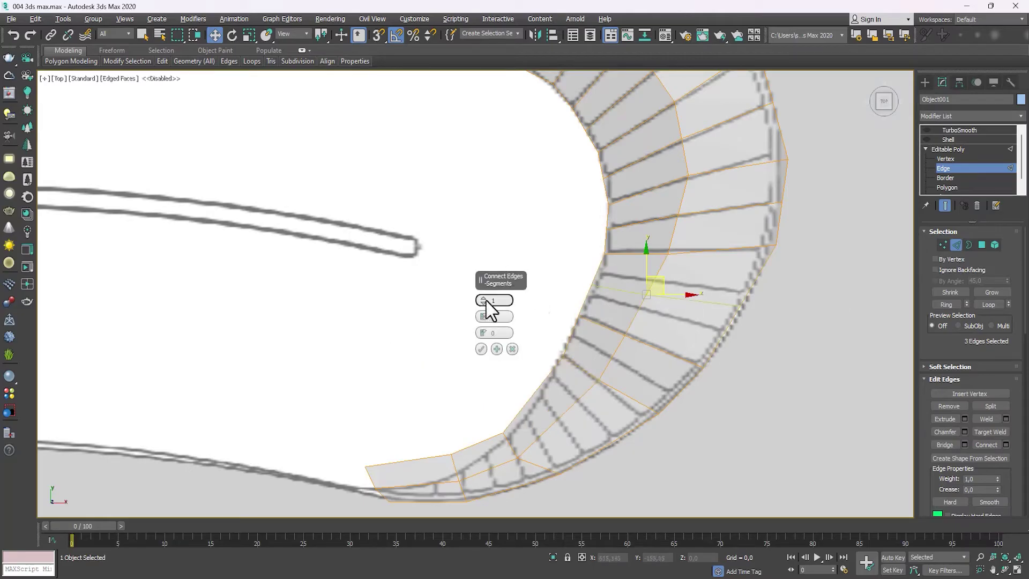
left_click(481, 349)
Connect the three lengthwise edges of the following segment in the lower-right curve with one cross edge.
middle_click_drag(574, 333, 588, 237)
left_click(597, 255, "ctrl")
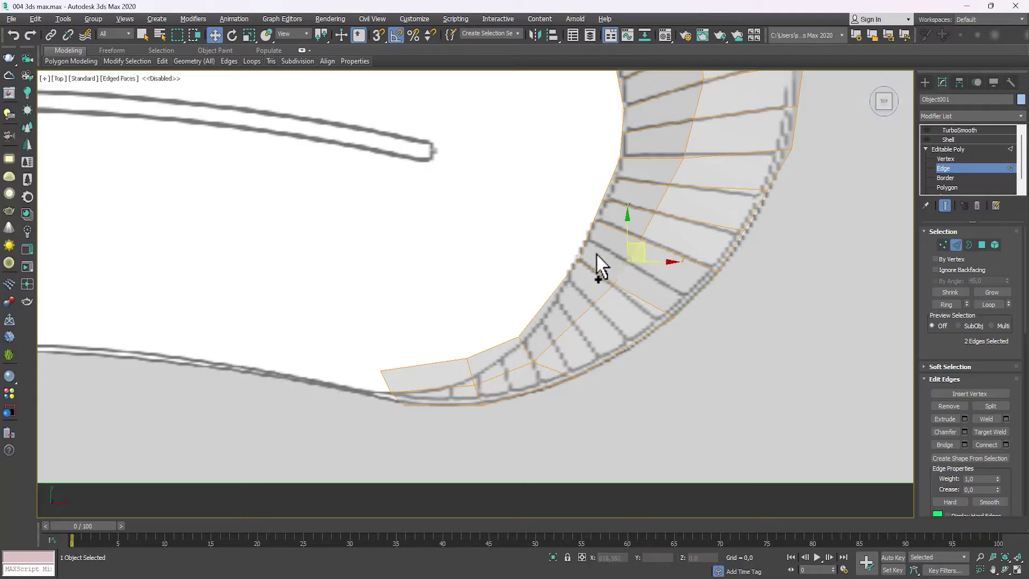
right_click(515, 230)
left_click(423, 268)
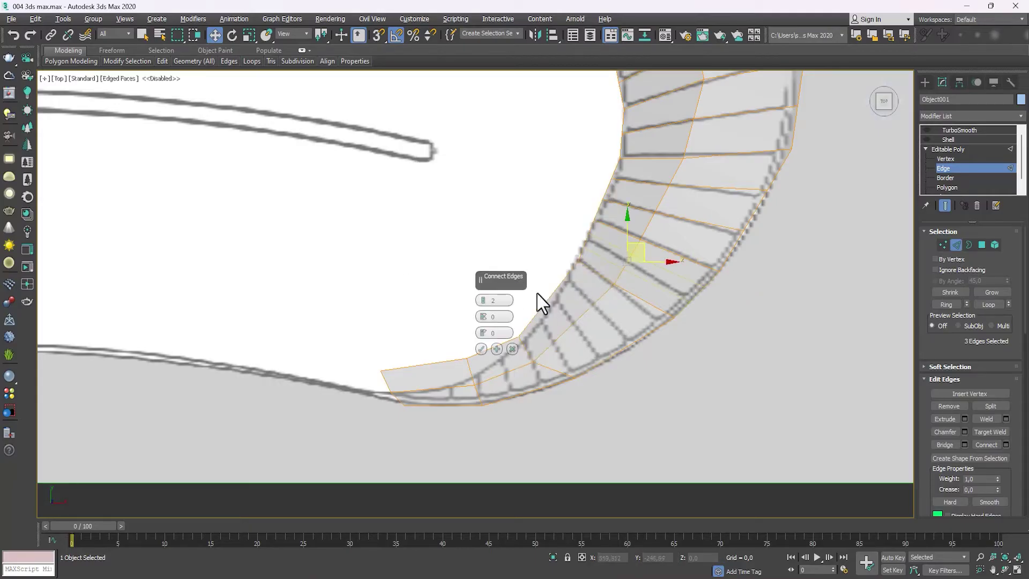
left_click(481, 350)
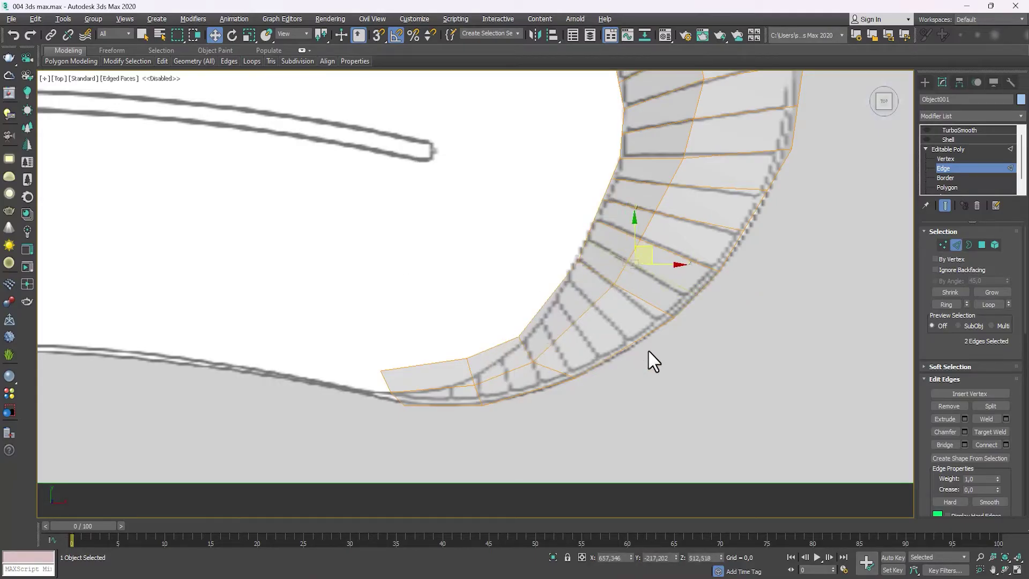
Connect the three lengthwise edges of the next lower-right segment toward the tip with two cross edges.
left_click(643, 340)
left_click(539, 316, "ctrl")
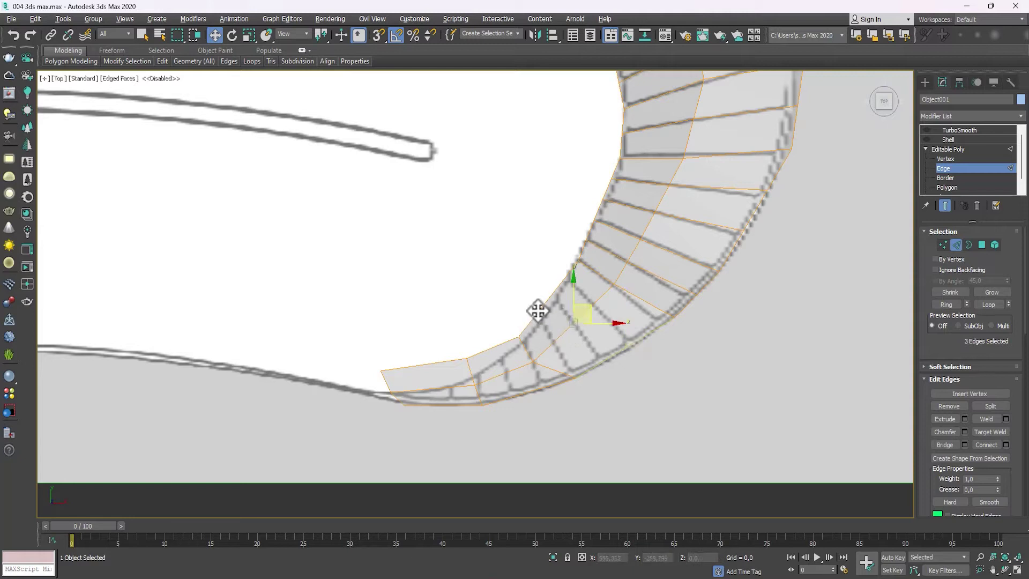
right_click(513, 308)
left_click(423, 346)
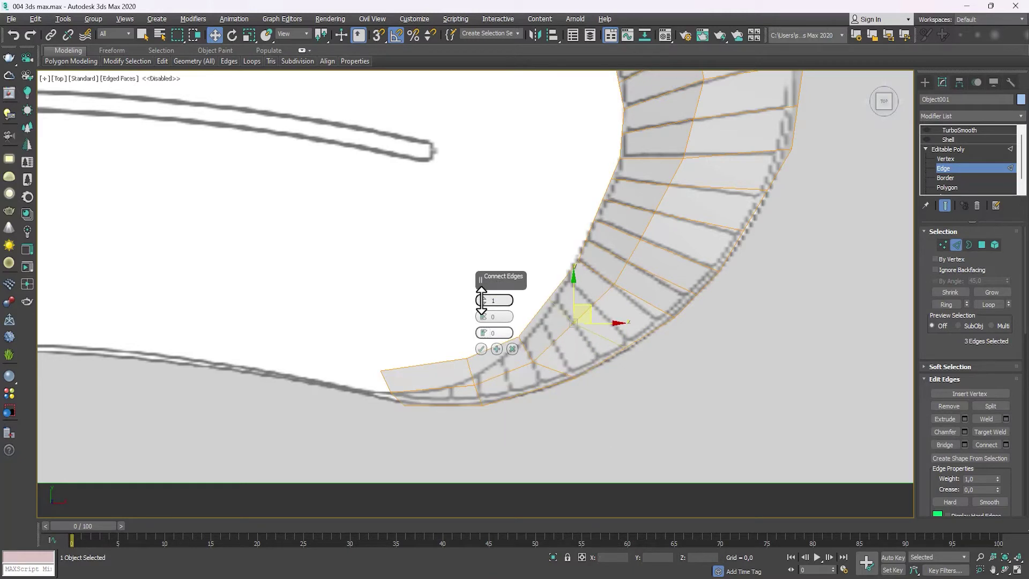
left_click(481, 349)
Connect the three lengthwise edges of the second-to-last segment before the lower-right tip to match its slat lines.
left_click(511, 397)
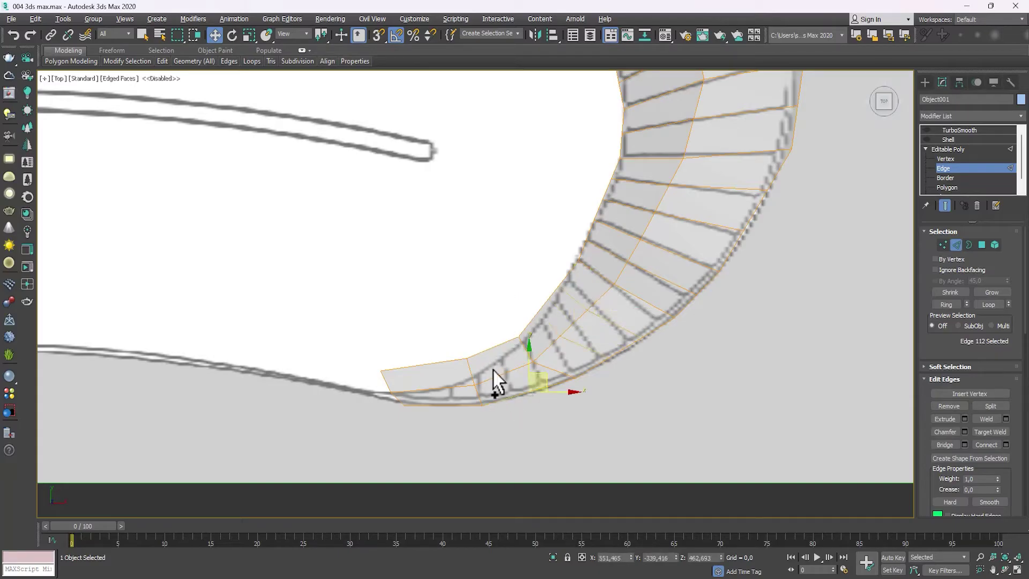
left_click_drag(500, 360, 490, 346, "ctrl")
right_click(482, 355)
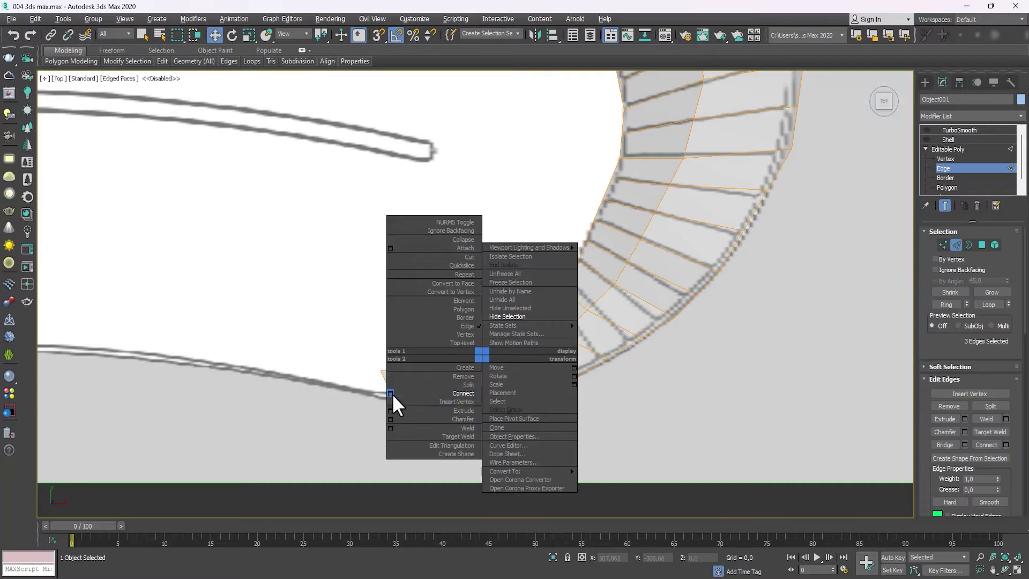
key("super")
middle_click(737, 313)
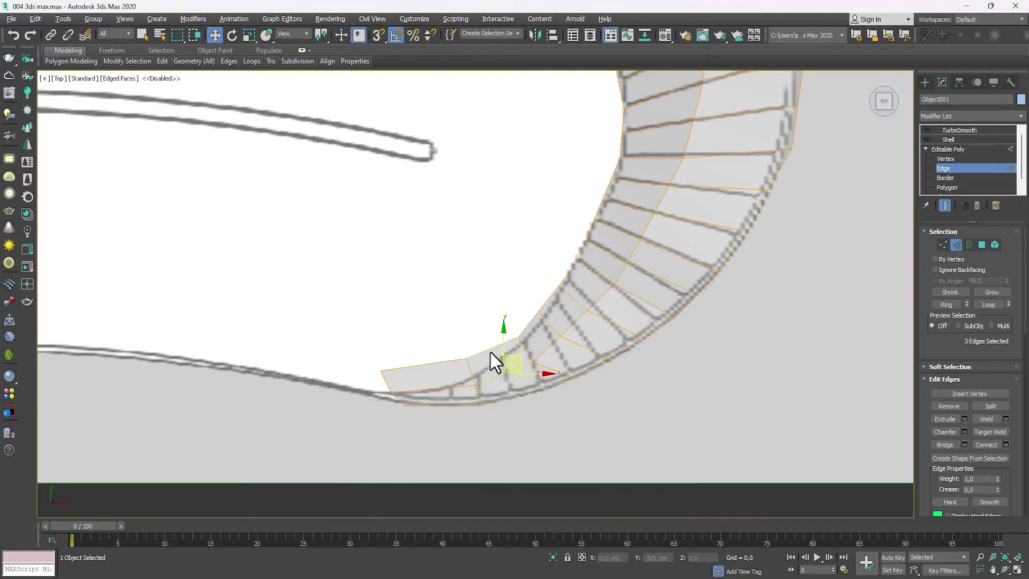
key("q")
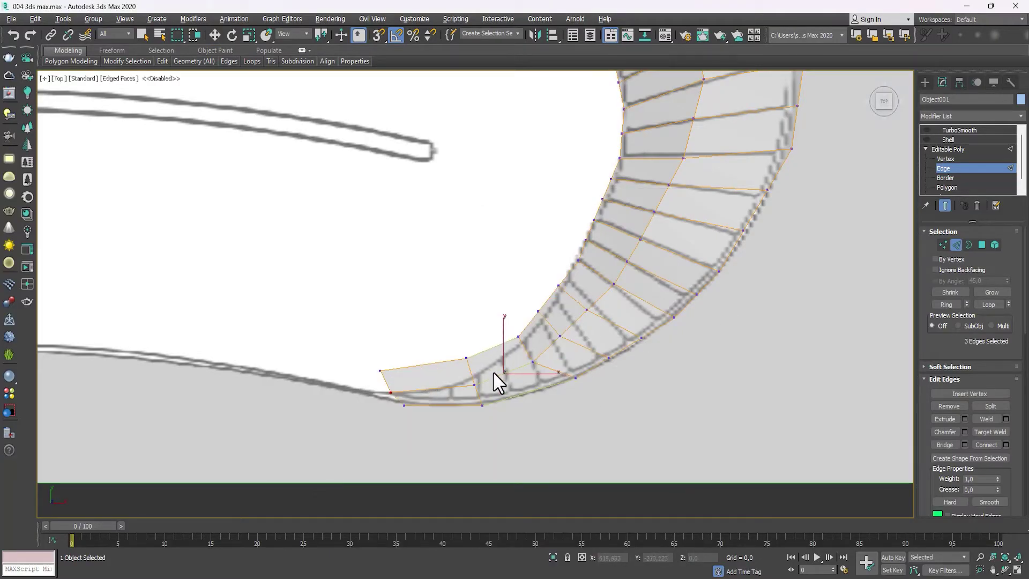
key("w")
right_click(450, 333)
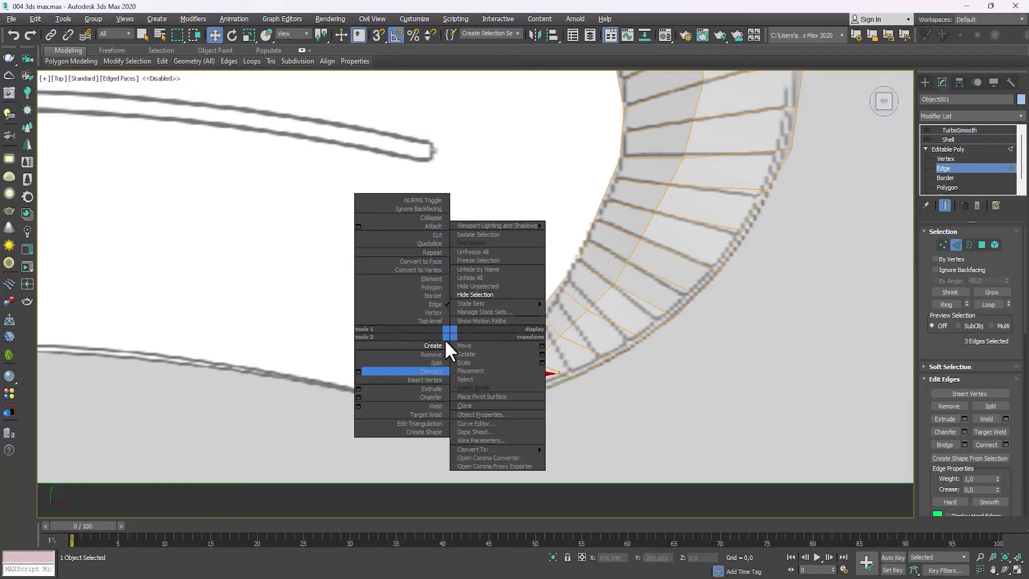
left_click(355, 372)
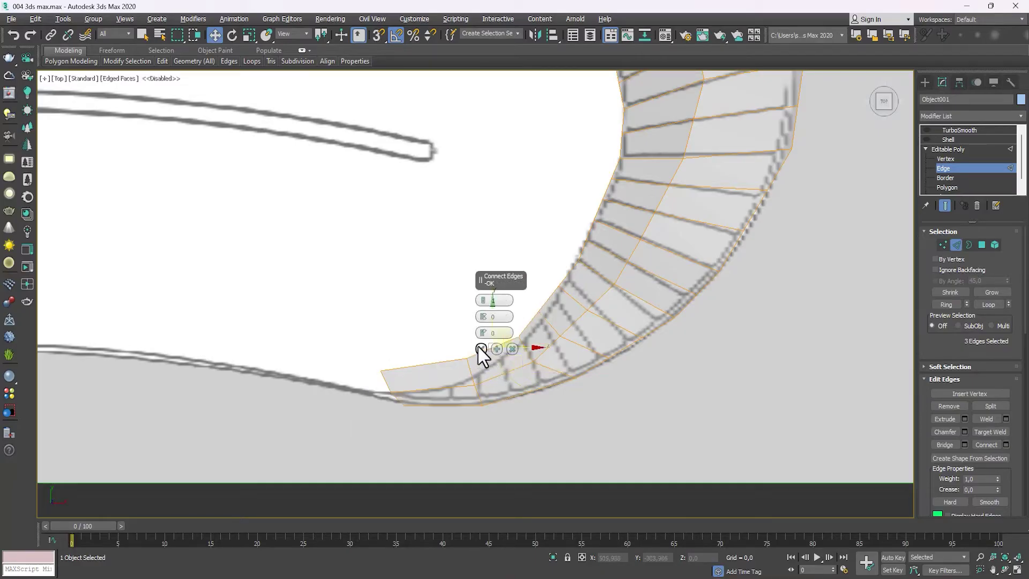
left_click(481, 349)
Connect the three lengthwise edges of the last segment at the lower-right tip with one cross edge, then leave edge editing.
left_click_drag(427, 421, 435, 424)
right_click(435, 425)
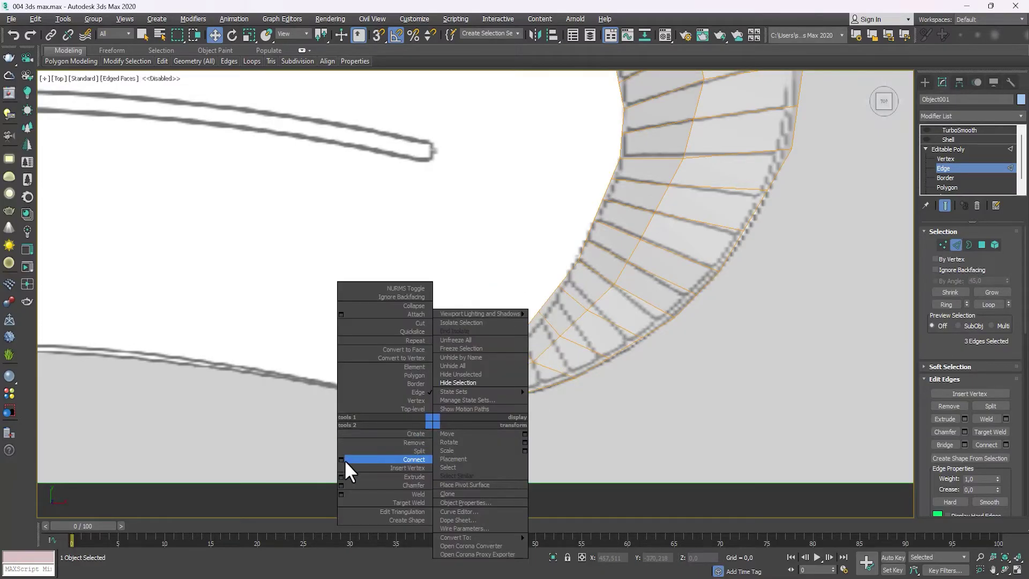
left_click(345, 460)
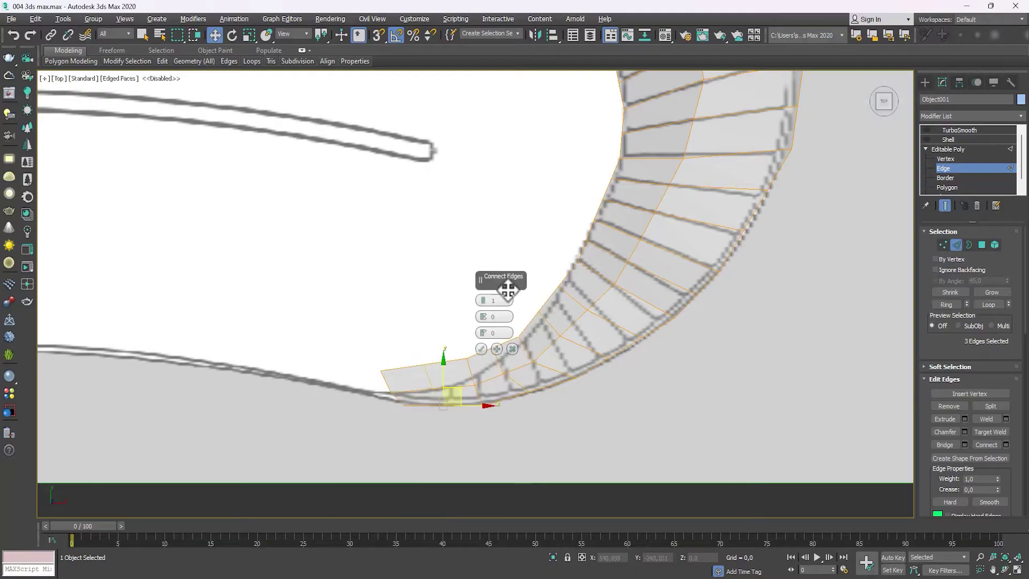
left_click(481, 349)
scroll(524, 293, "down", 5)
scroll(421, 343, "down", 2)
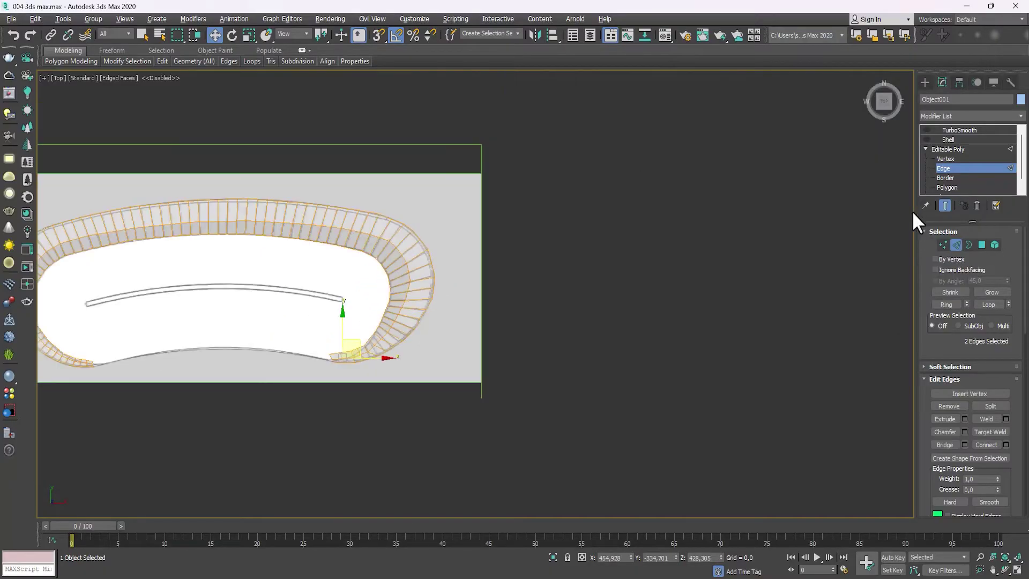
left_click(956, 244)
middle_click_drag(421, 297, 569, 310)
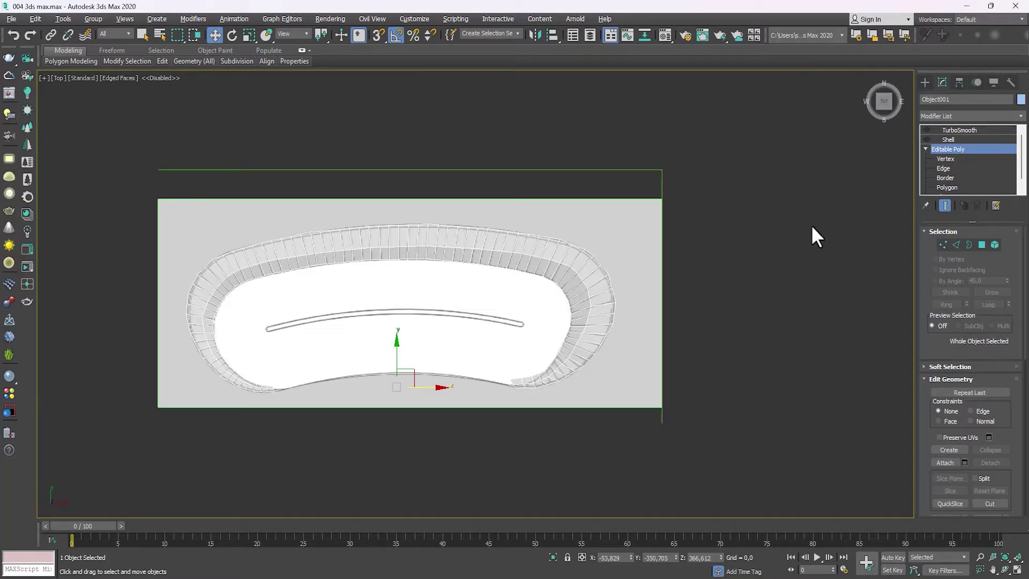
Nudge the outer-rim vertex at the band's upper-right bend onto the reference outline and check the outline's other side.
left_click(943, 244)
scroll(553, 237, "up", 5)
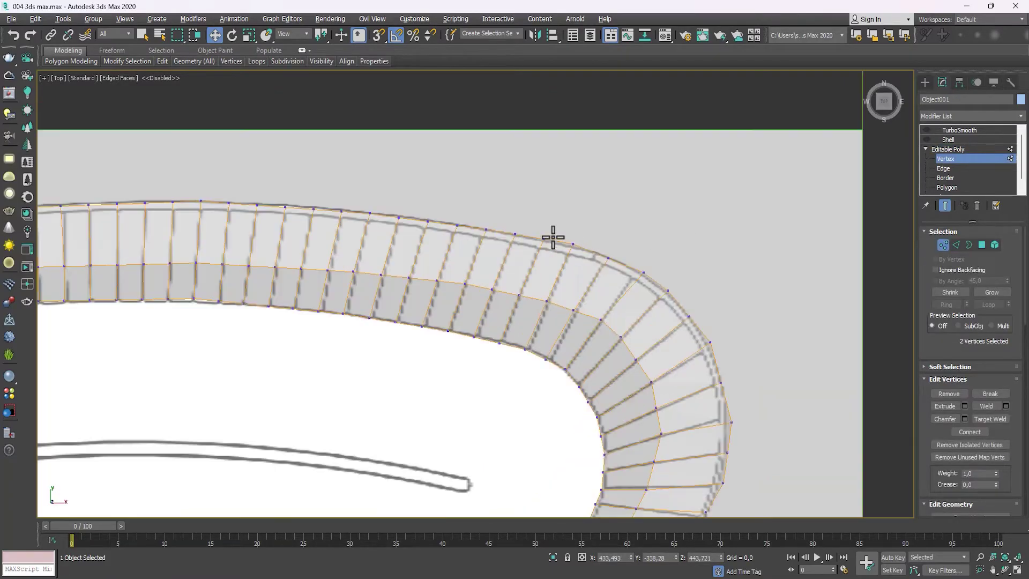
left_click(609, 258)
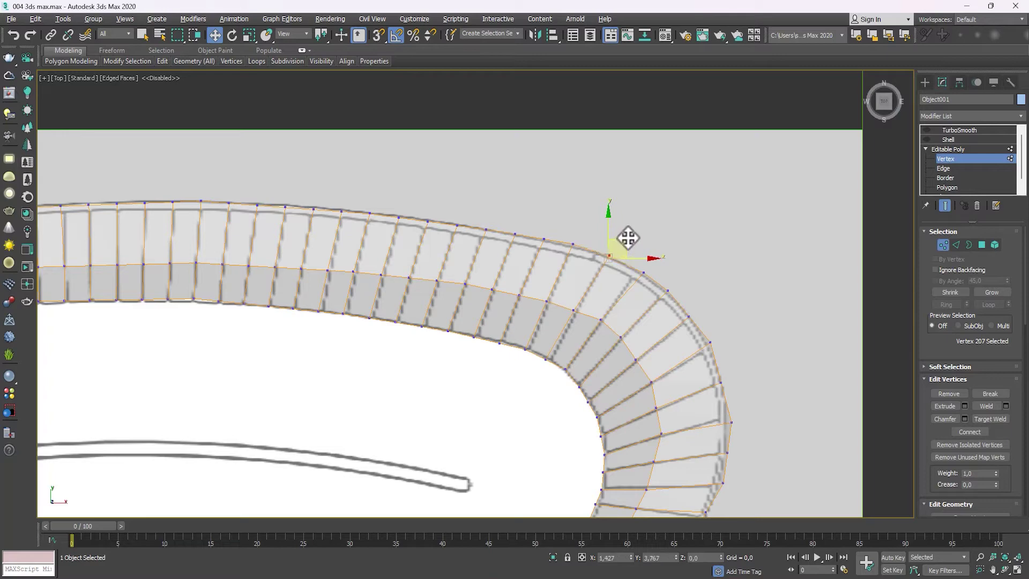
middle_click_drag(627, 236, 173, 306)
scroll(247, 375, "up", 3)
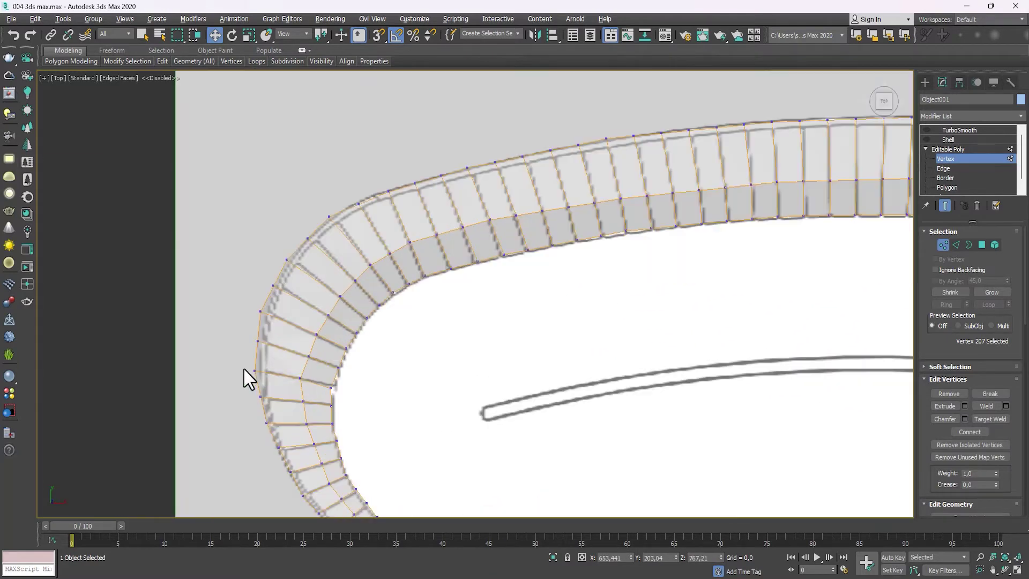
scroll(345, 292, "down", 3)
scroll(348, 243, "up", 4)
scroll(570, 292, "down", 4)
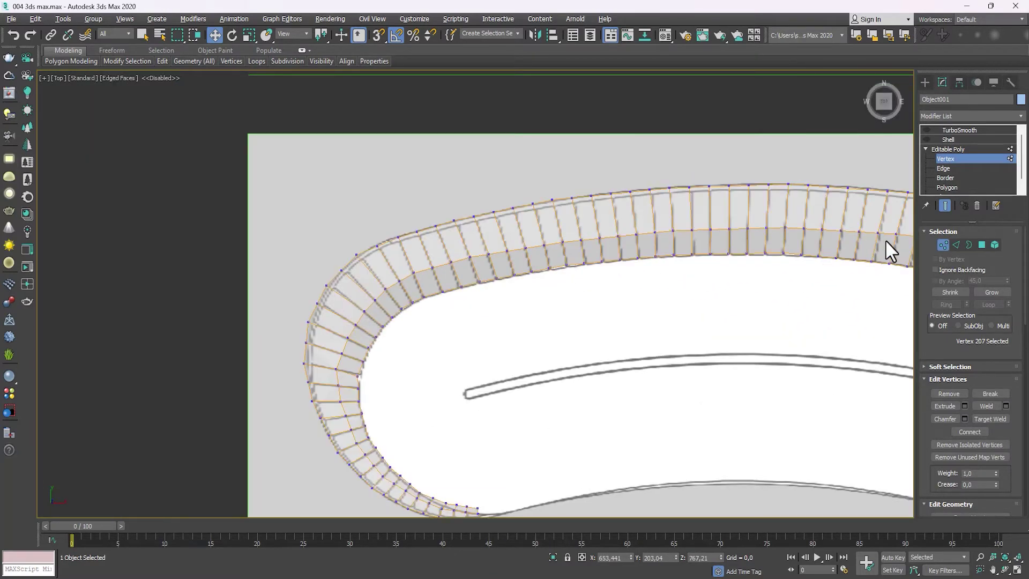
left_click(944, 247)
Turn the Shell and TurboSmooth modifiers back on for the band.
middle_click_drag(729, 230, 693, 182, "alt")
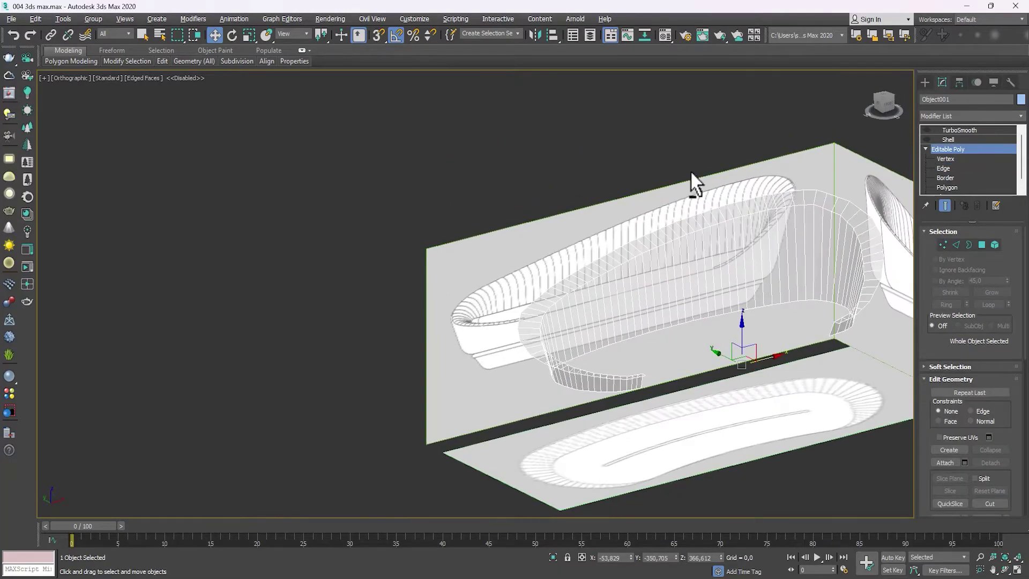
left_click(927, 139)
left_click(927, 130)
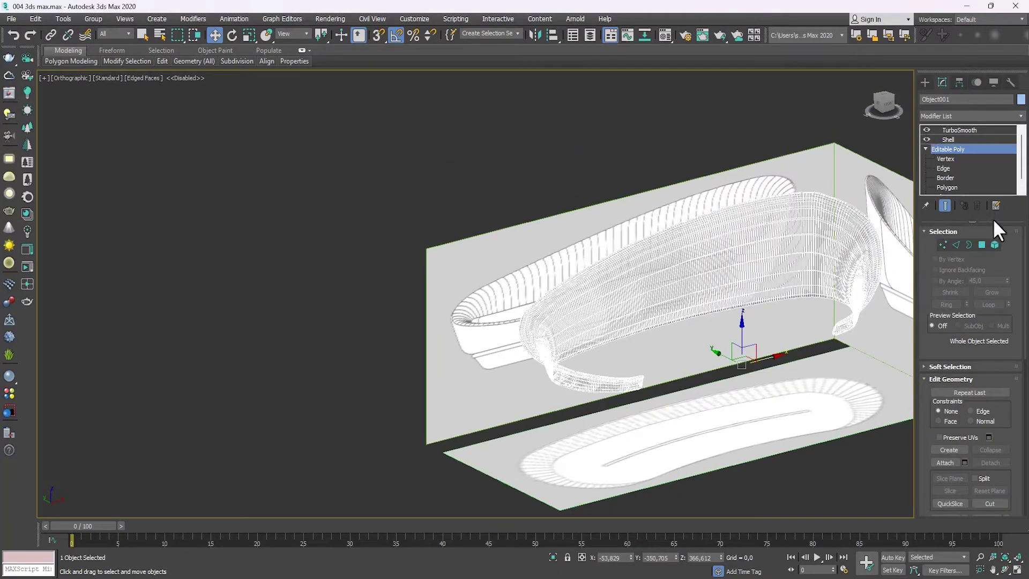
Examine the thickened, smoothed band from several sides for uneven spots along its upper rim.
mouse_move(547, 301)
middle_mouse_down("alt")
mouse_move(416, 327)
mouse_move(456, 310)
mouse_move(698, 310)
middle_mouse_up("alt")
scroll(425, 318, "up", 4)
scroll(484, 275, "up", 4)
scroll(451, 263, "down", 4)
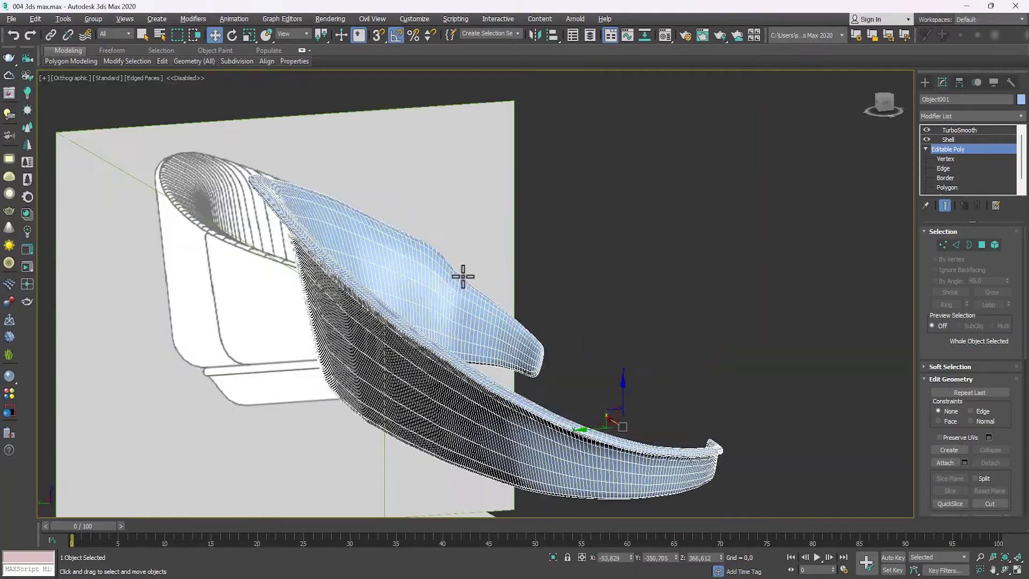
middle_click_drag(462, 276, 374, 303, "alt")
middle_click_drag(811, 299, 741, 263, "alt")
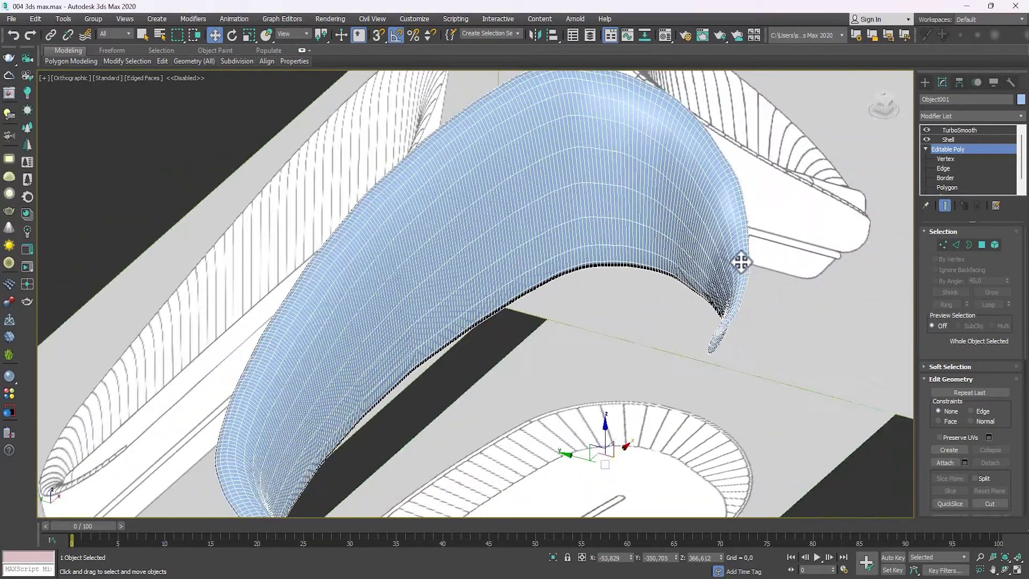
scroll(711, 262, "down", 5)
middle_click_drag(651, 283, 562, 290, "alt")
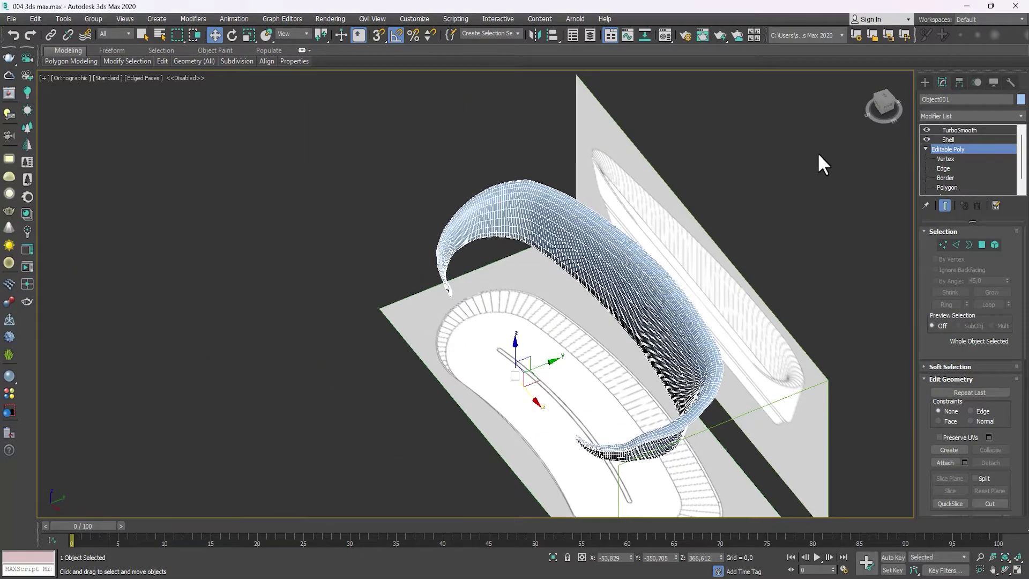
Turn TurboSmooth off and lower the inner and outer rim vertex pair on the right-hand slope to about Z 580.
left_click(927, 130)
middle_click_drag(568, 287, 595, 329, "alt")
scroll(709, 283, "up", 5)
scroll(709, 283, "down", 5)
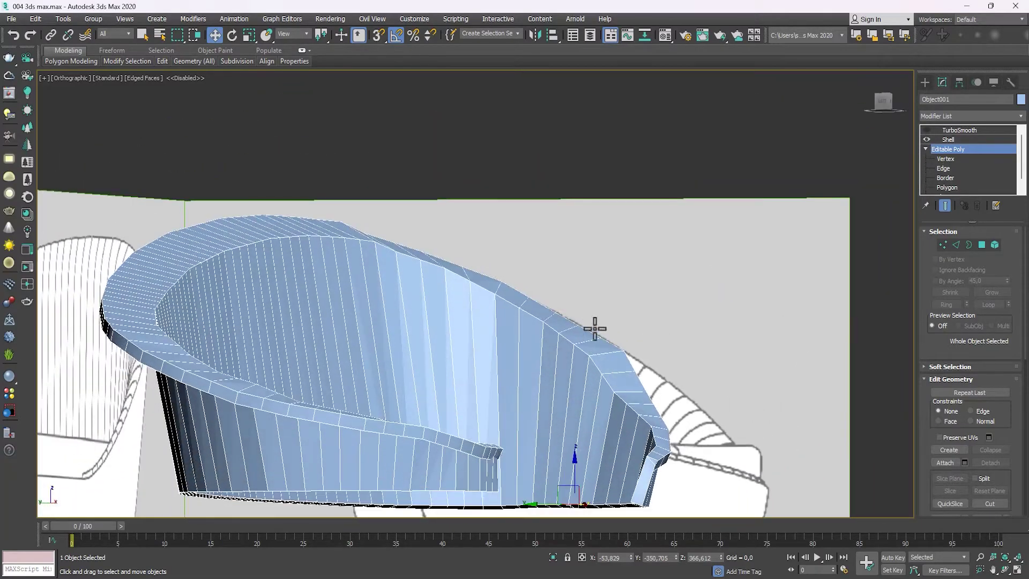
left_click(940, 245)
scroll(602, 363, "up", 5)
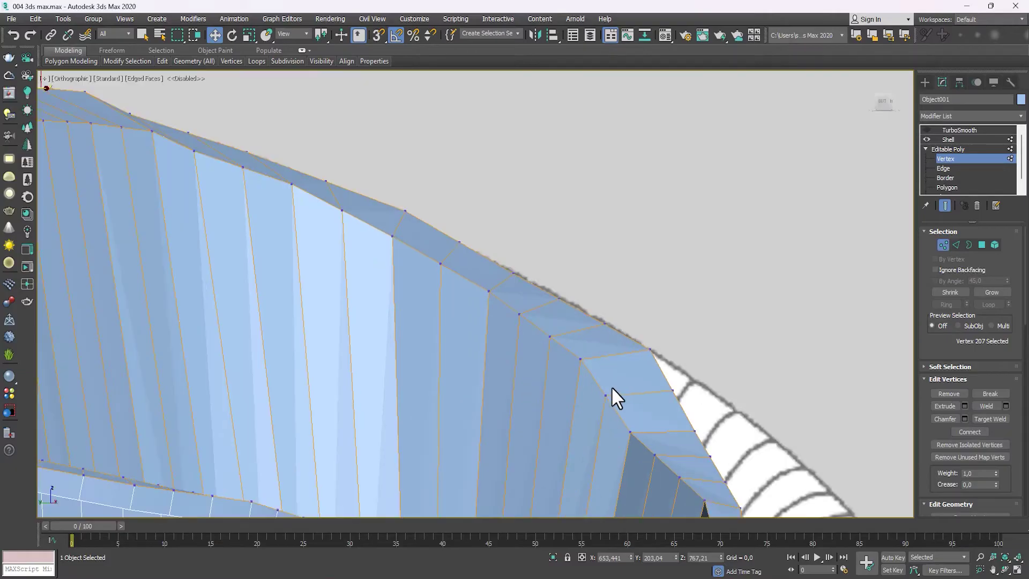
left_click(606, 395)
left_click(673, 391)
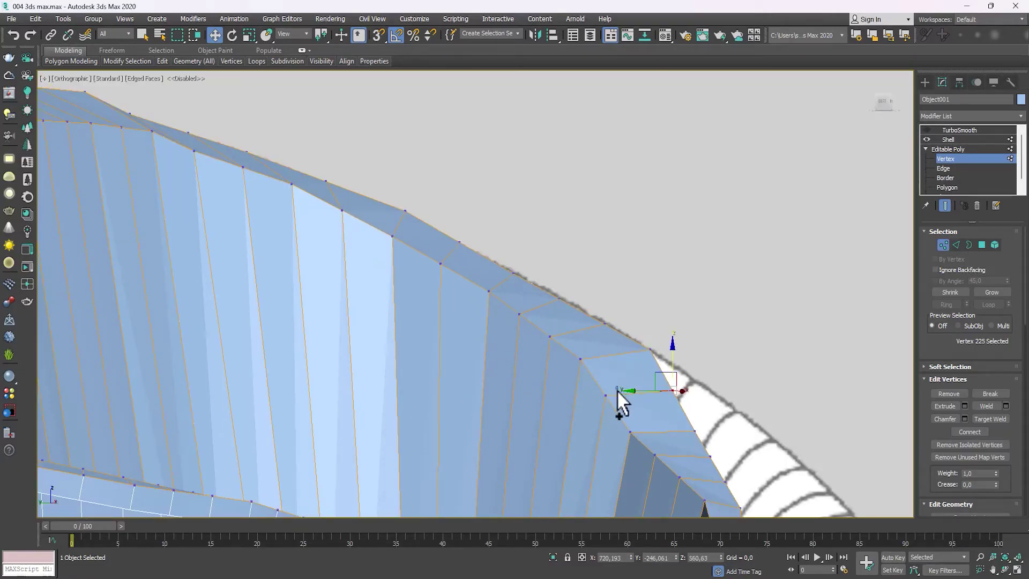
left_click(581, 358)
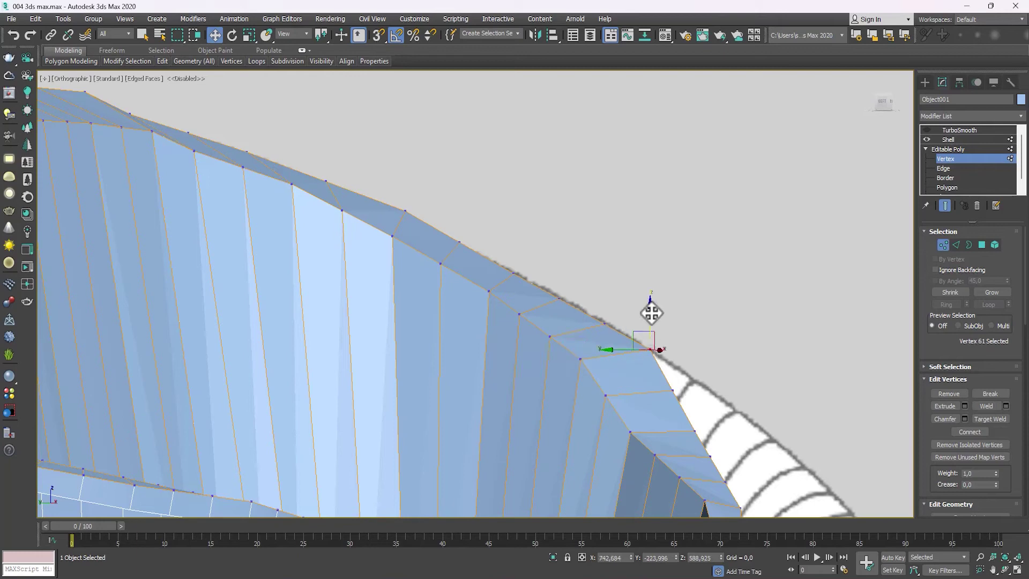
left_click(582, 358, "ctrl")
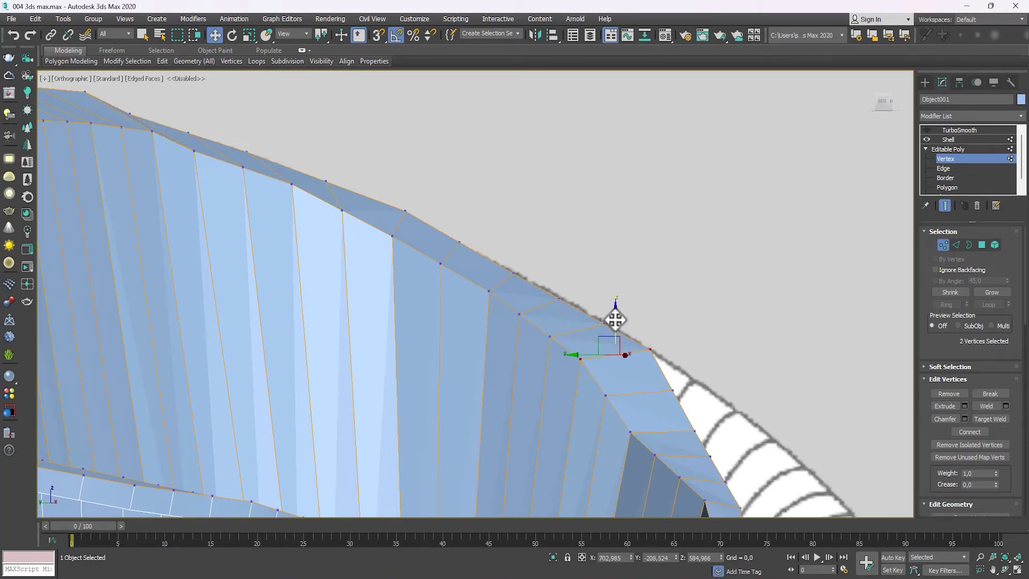
left_click_drag(615, 320, 614, 327)
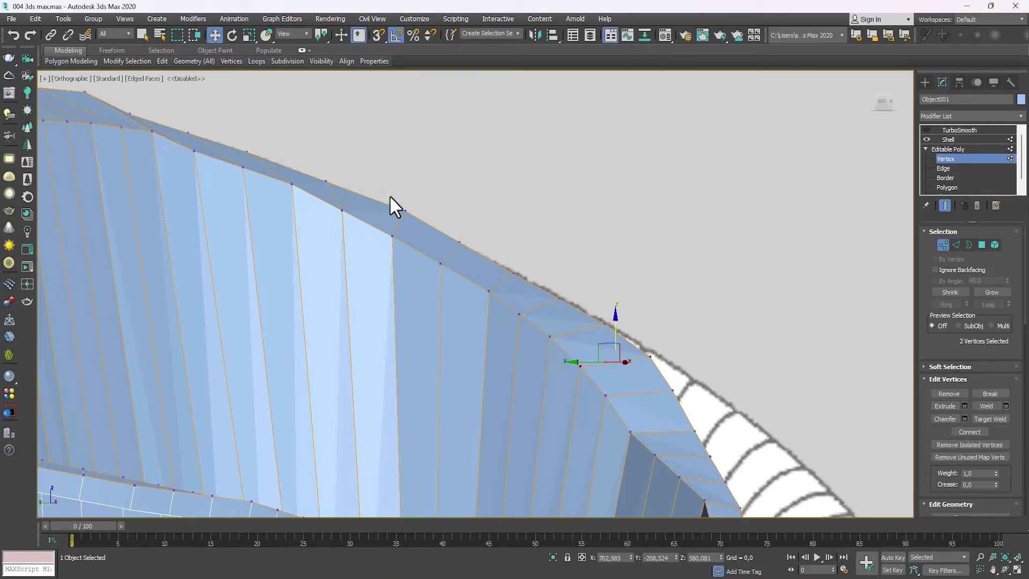
Lower the single rim vertex at the bend of the high back edge to about Z 762.
scroll(494, 255, "down", 5)
middle_click_drag(493, 256, 471, 264, "alt")
scroll(423, 166, "up", 4)
left_click(429, 189)
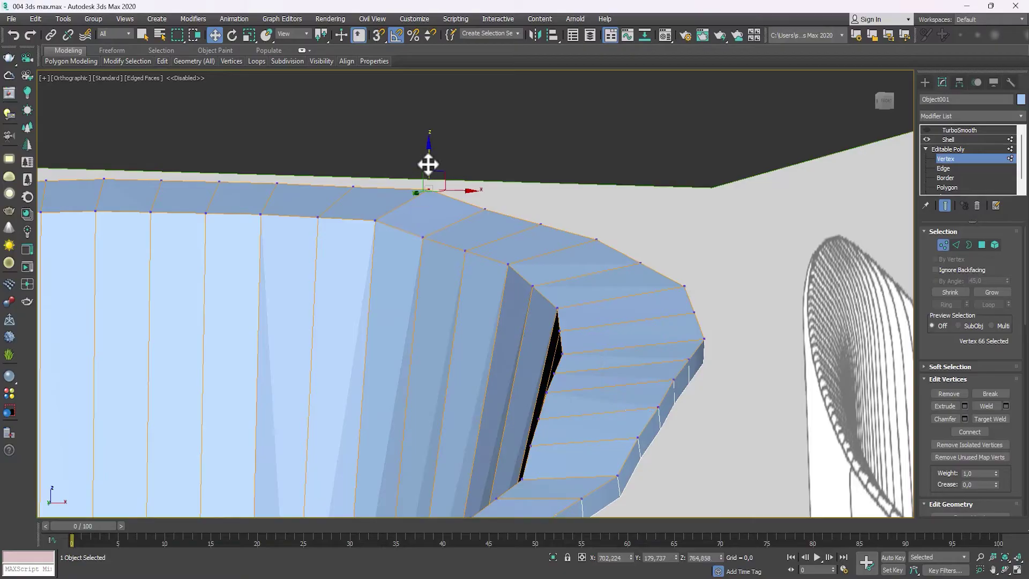
left_click_drag(429, 162, 430, 167)
Turn TurboSmooth back on with vertex editing active to judge the right-hand slope of the rim.
scroll(600, 244, "down", 1)
middle_click_drag(604, 239, 664, 250, "alt")
left_click(926, 129)
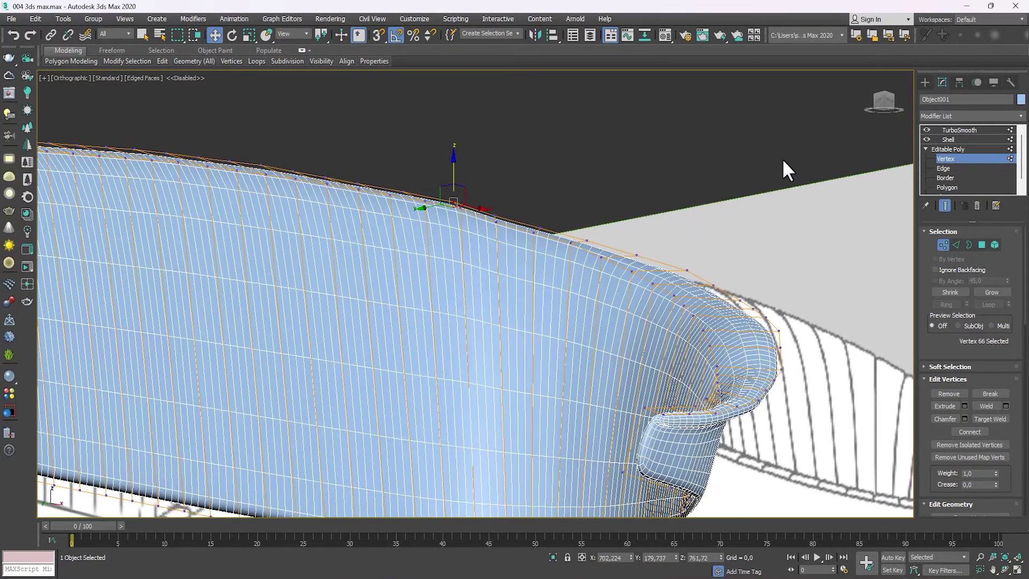
middle_click_drag(783, 159, 760, 292, "alt")
scroll(760, 291, "up", 4)
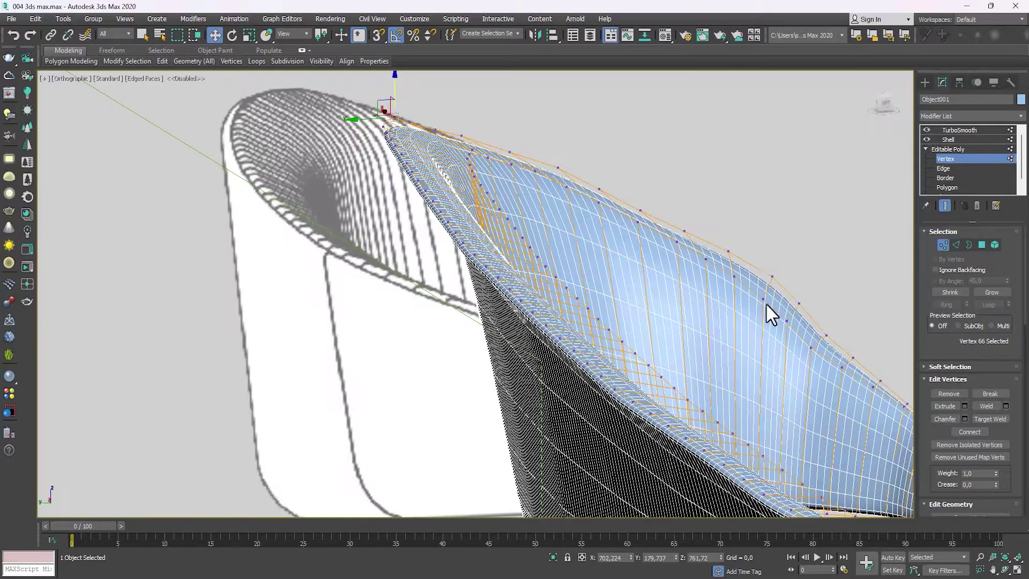
Lower three neighbouring rim vertex pairs on the right-hand slope to about Z 597, 571 and 555 to even out the curve.
left_click(763, 298, "ctrl")
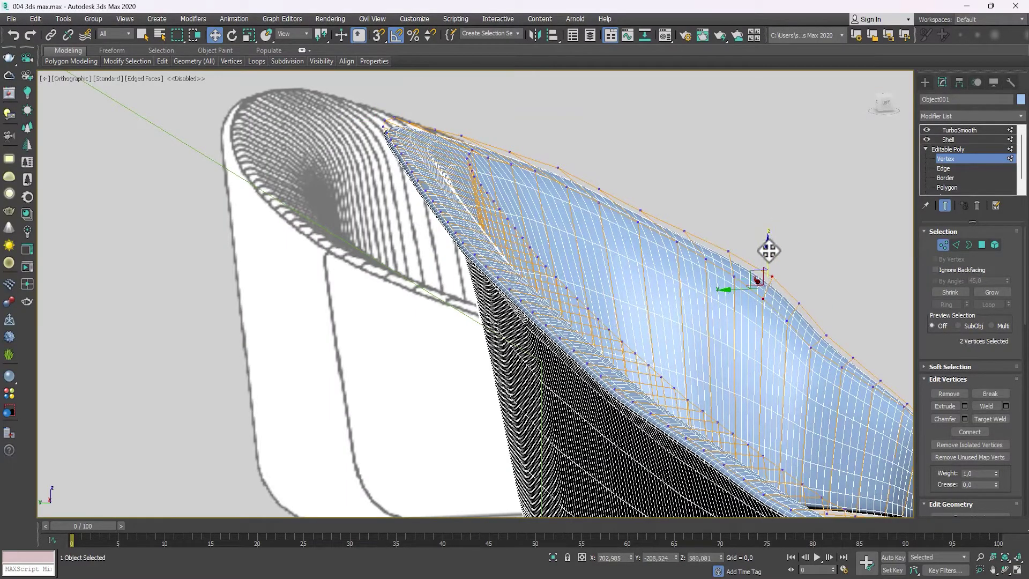
left_click_drag(768, 250, 733, 238)
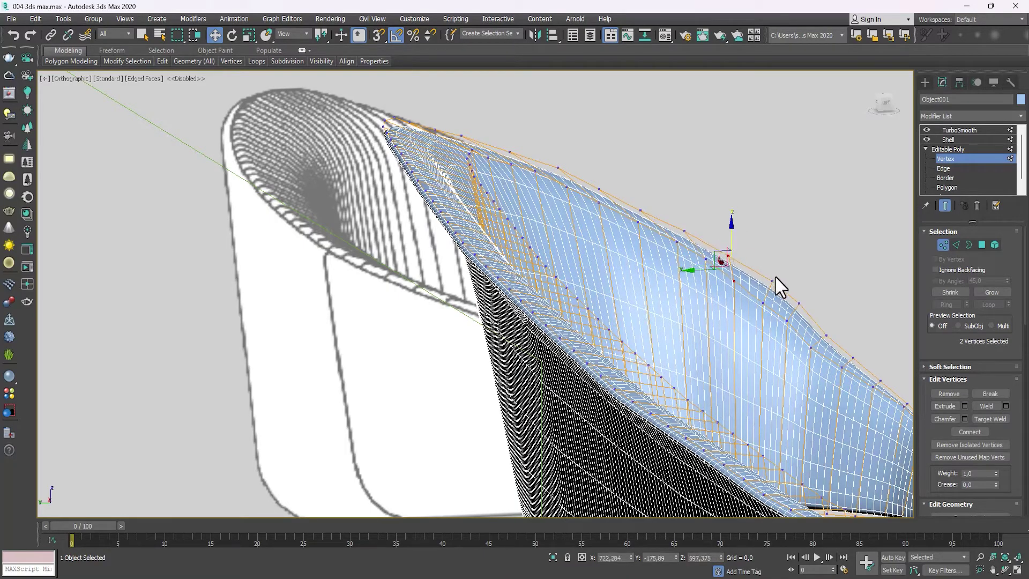
left_click_drag(755, 302, 756, 303)
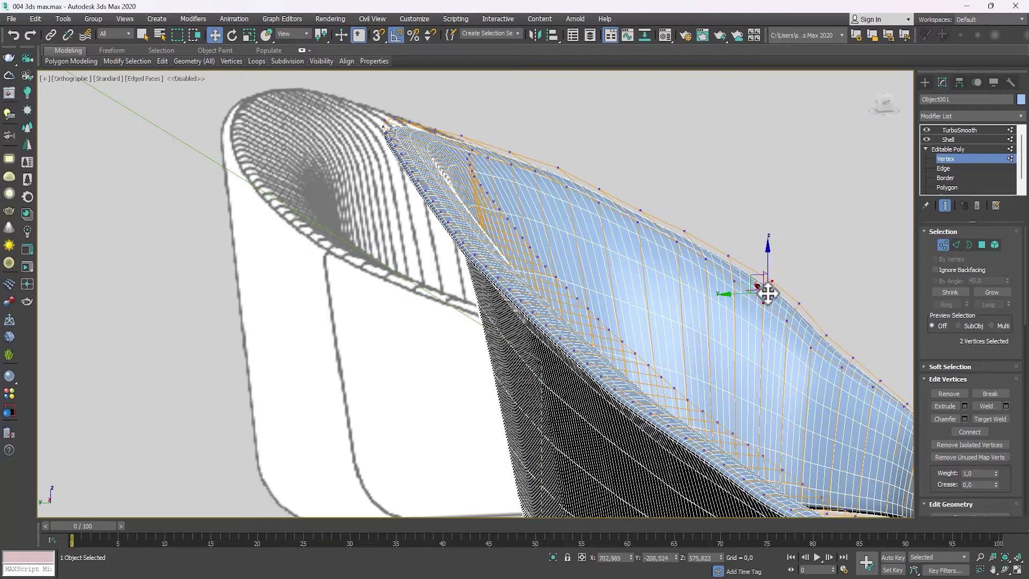
left_click(790, 295)
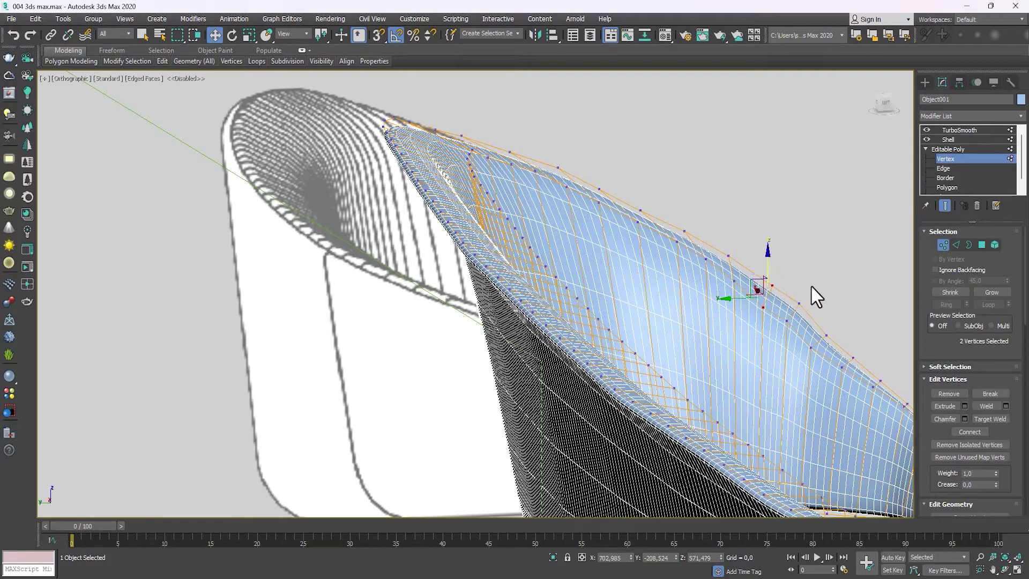
left_click(787, 322, "ctrl")
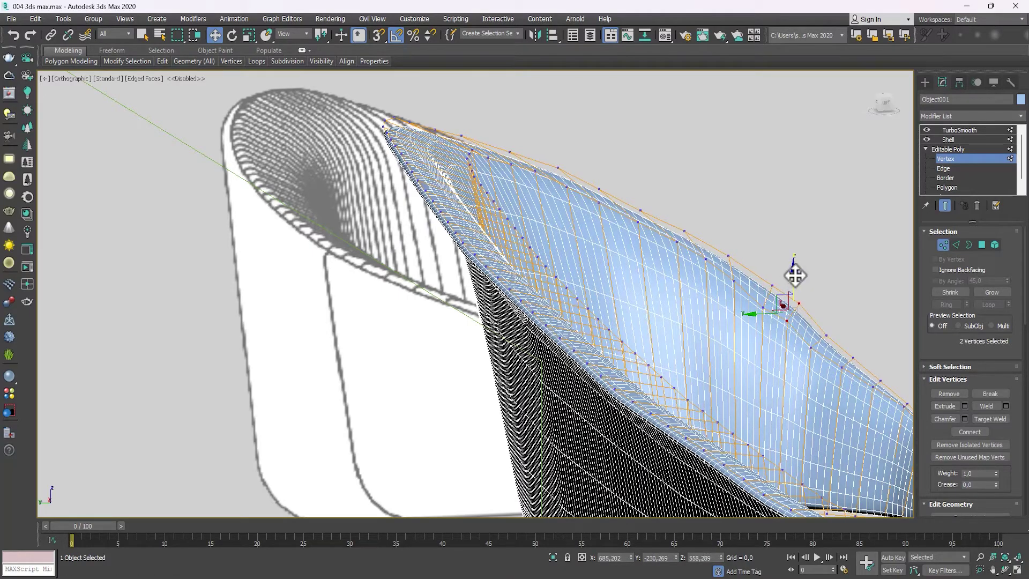
left_click_drag(795, 275, 793, 277)
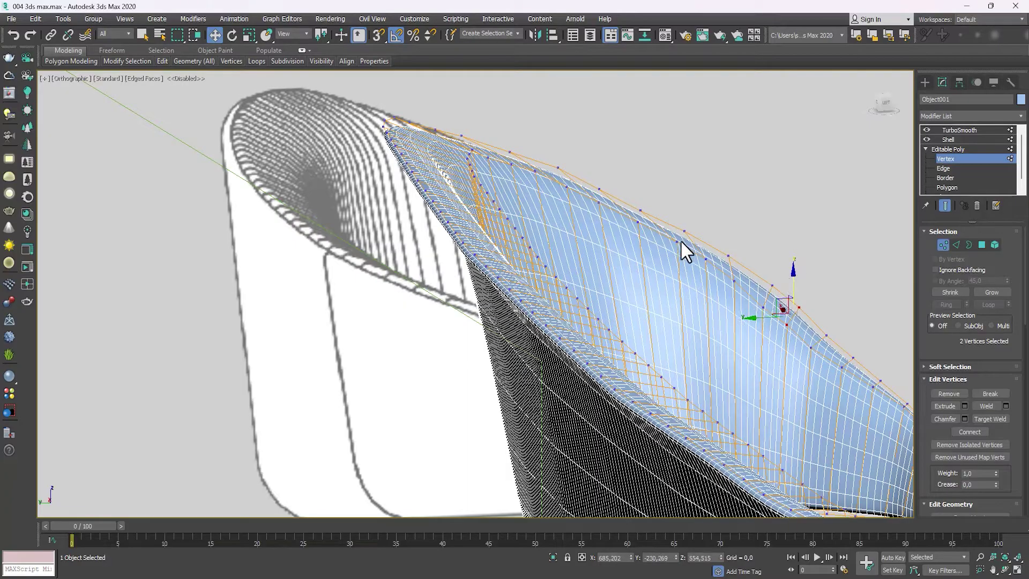
Examine the smoothed rim along the back and right-hand curve from several angles for remaining bumps.
middle_click_drag(680, 239, 645, 300, "alt")
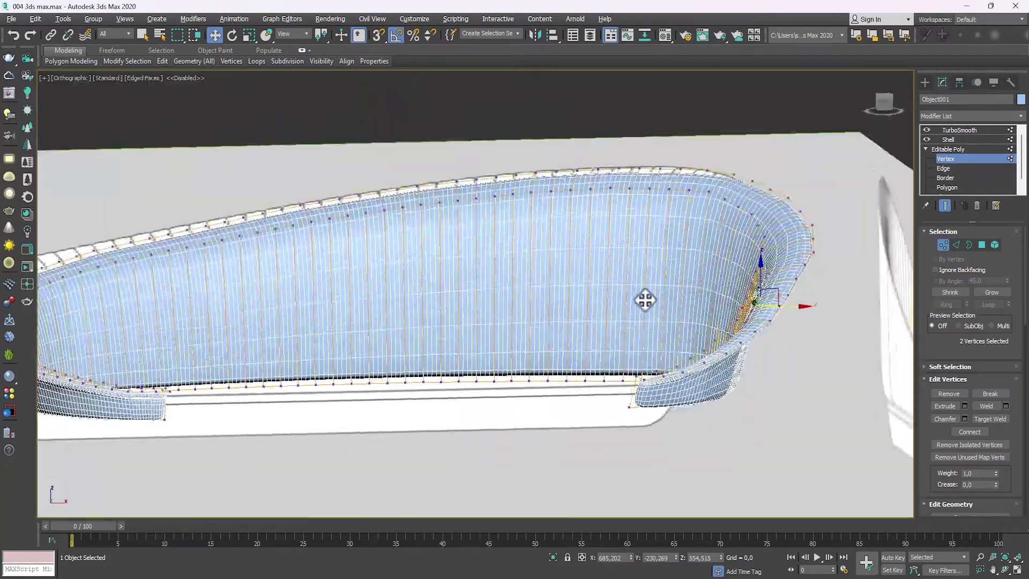
scroll(504, 277, "down", 5)
middle_click_drag(501, 276, 434, 306, "alt")
scroll(347, 233, "up", 6)
middle_click_drag(348, 234, 601, 236, "alt")
scroll(404, 259, "down", 3)
scroll(460, 281, "down", 5)
scroll(601, 225, "up", 5)
scroll(506, 153, "up", 4)
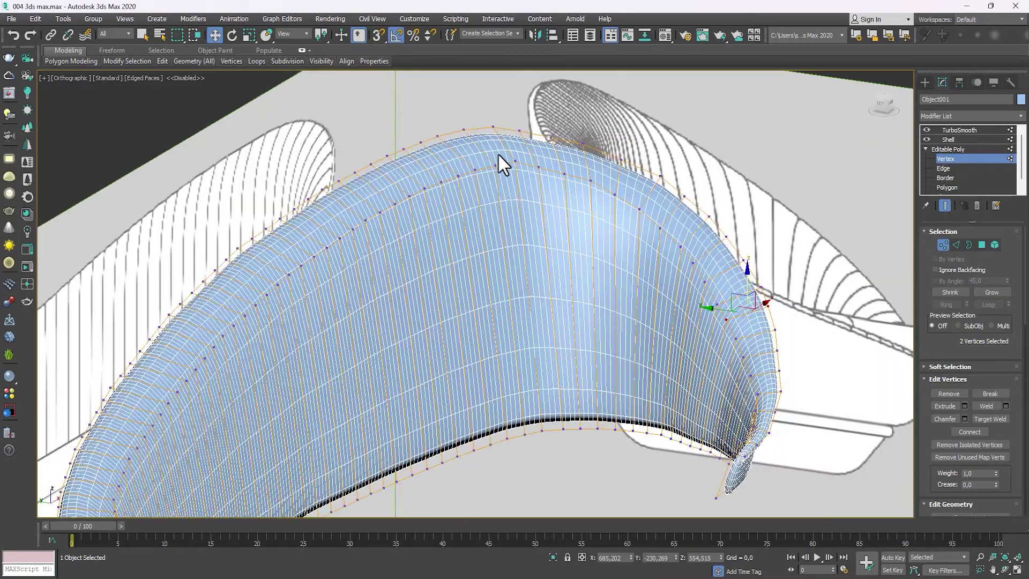
middle_click_drag(497, 153, 311, 153, "alt")
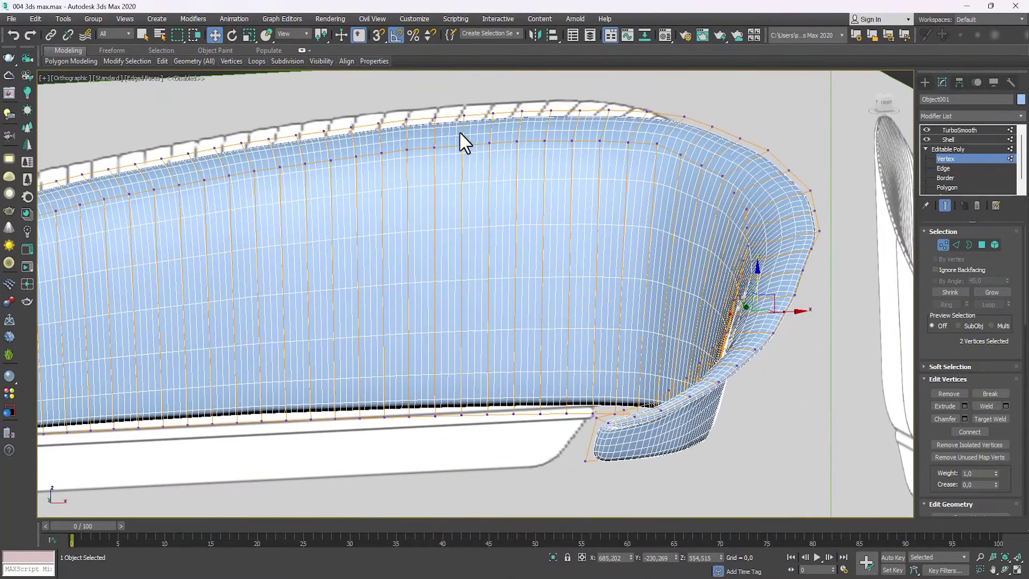
middle_click_drag(465, 143, 499, 117, "alt")
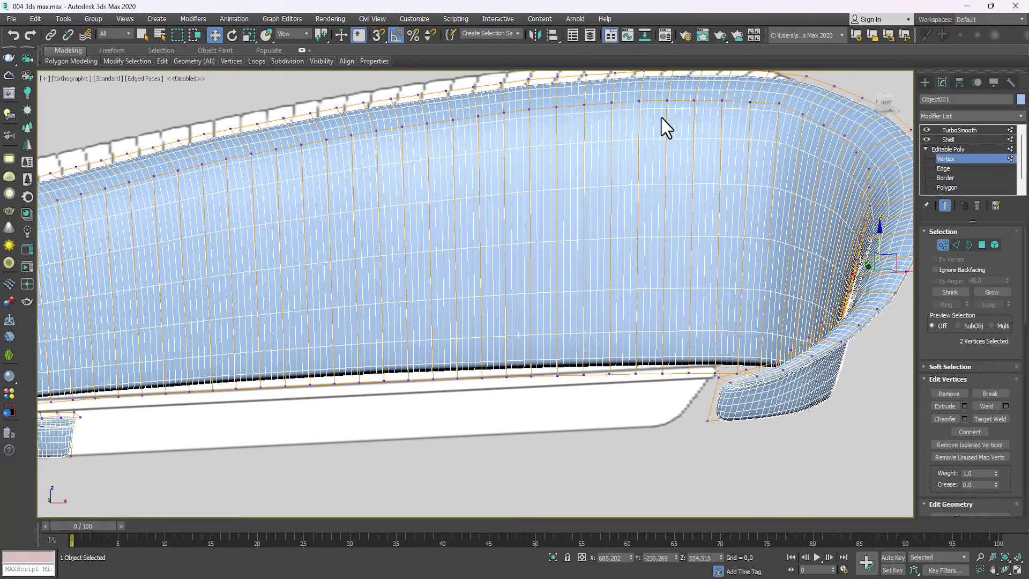
Lower the rim vertex at the back edge's right bend further to about Z 760.
middle_click_drag(875, 124, 728, 170, "alt")
scroll(579, 144, "up", 2)
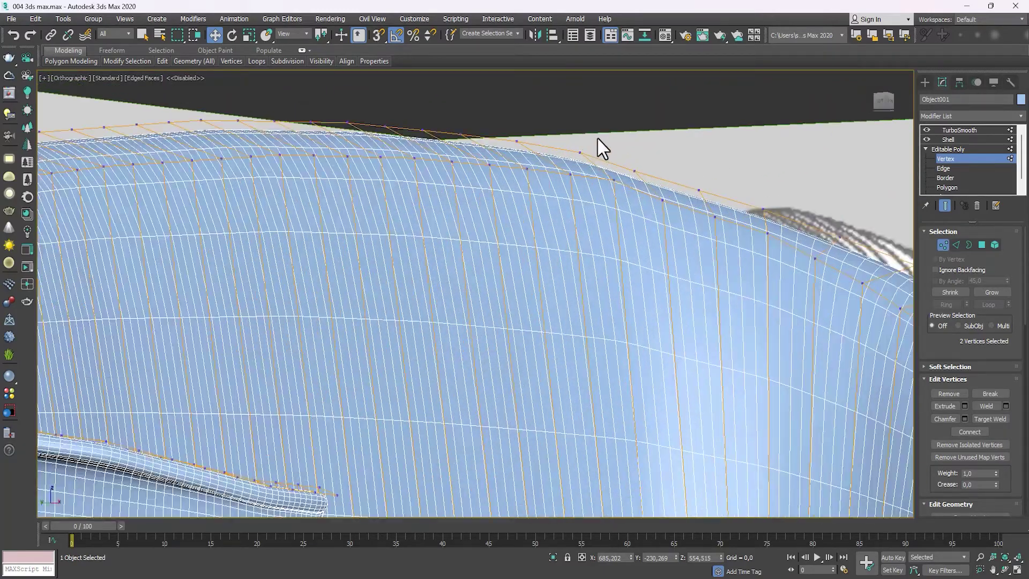
left_click_drag(583, 118, 583, 122)
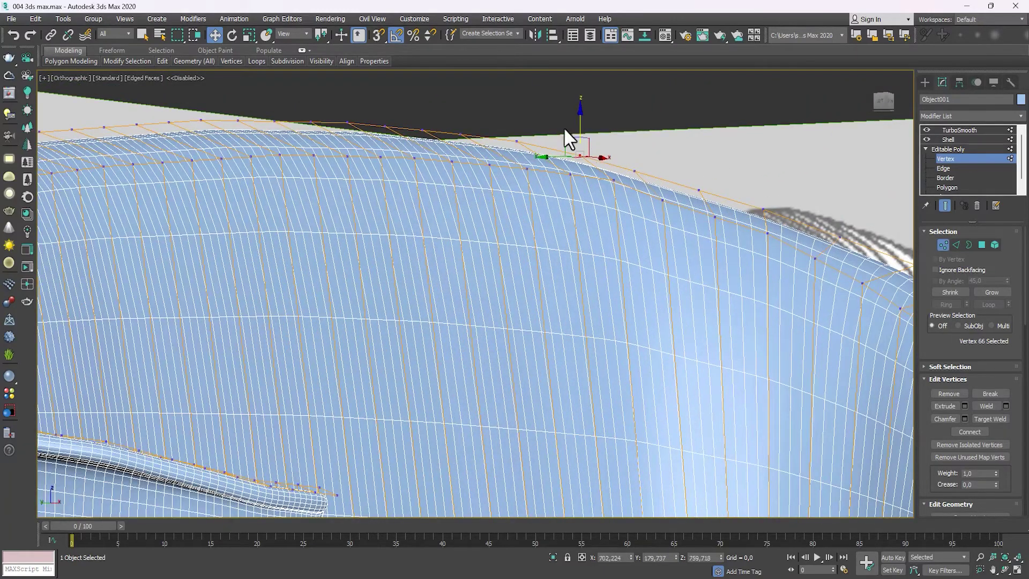
Examine the rim along the back and around the band's opposite end for irregular vertices.
scroll(531, 141, "down", 3)
middle_click_drag(530, 140, 510, 216, "alt")
middle_click_drag(511, 217, 632, 159)
middle_click_drag(321, 168, 526, 146)
middle_click_drag(399, 294, 271, 221, "alt")
middle_click_drag(271, 221, 403, 366)
middle_click_drag(254, 244, 223, 240, "alt")
scroll(369, 275, "up", 3)
scroll(373, 273, "down", 3)
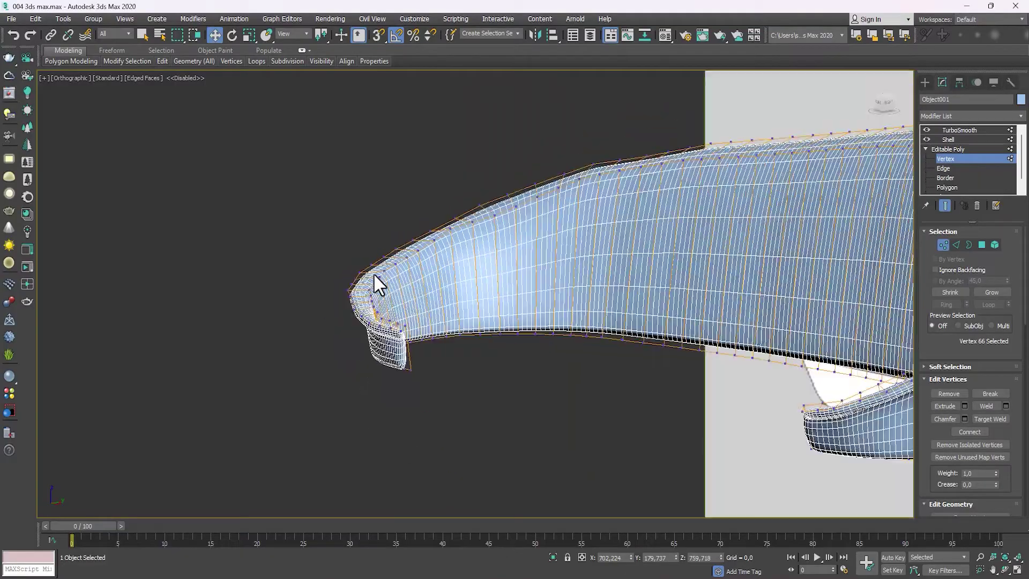
Raise two neighbouring rim vertex pairs on the band's right-hand slope slightly, the second pair by about 3 units.
middle_click_drag(374, 273, 618, 291, "alt")
middle_click_drag(775, 354, 455, 330, "alt")
left_click_drag(451, 321, 542, 237, "alt")
middle_click_drag(543, 237, 579, 248, "alt")
scroll(548, 236, "up", 1)
scroll(548, 236, "down", 1)
scroll(672, 259, "up", 4)
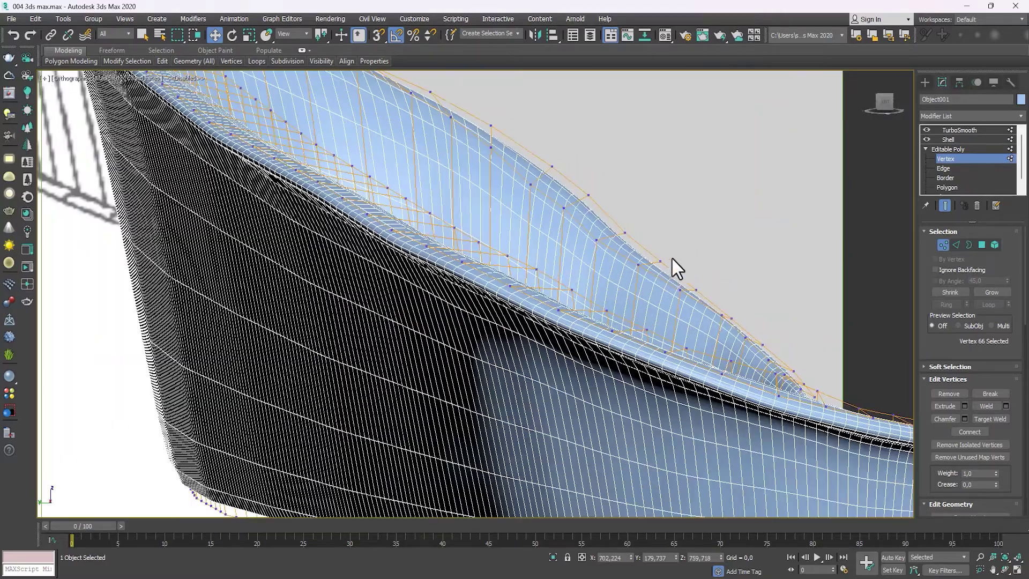
left_click(639, 265, "ctrl")
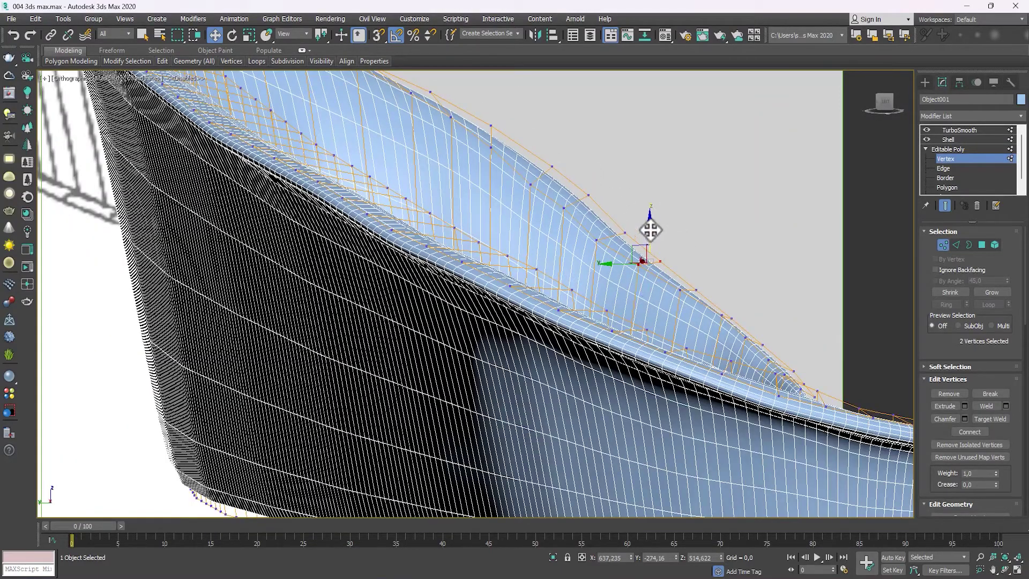
left_click_drag(650, 230, 650, 229)
left_click_drag(563, 255, 563, 255)
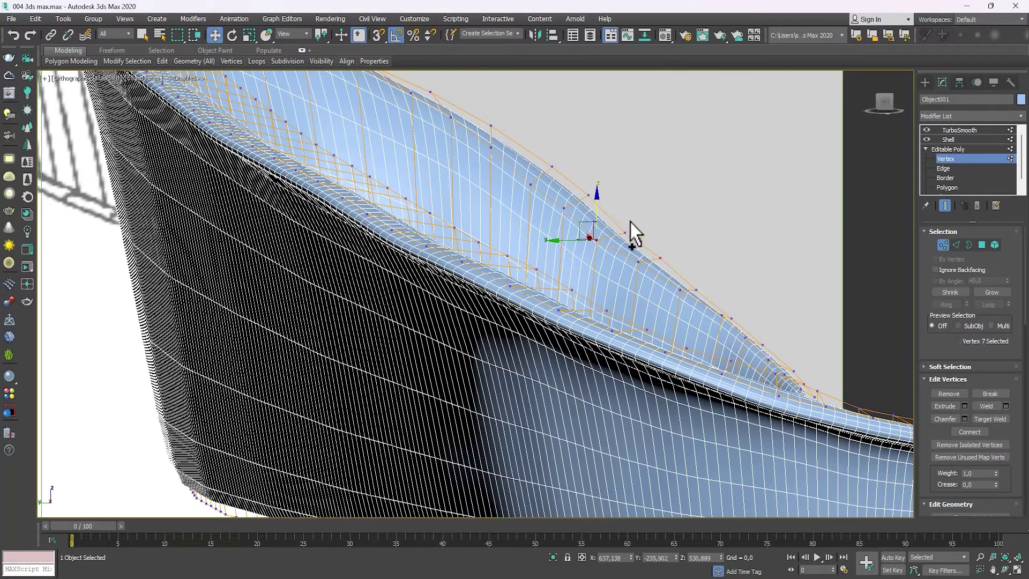
left_click_drag(630, 221, 616, 244, "ctrl")
left_click_drag(611, 203, 611, 199)
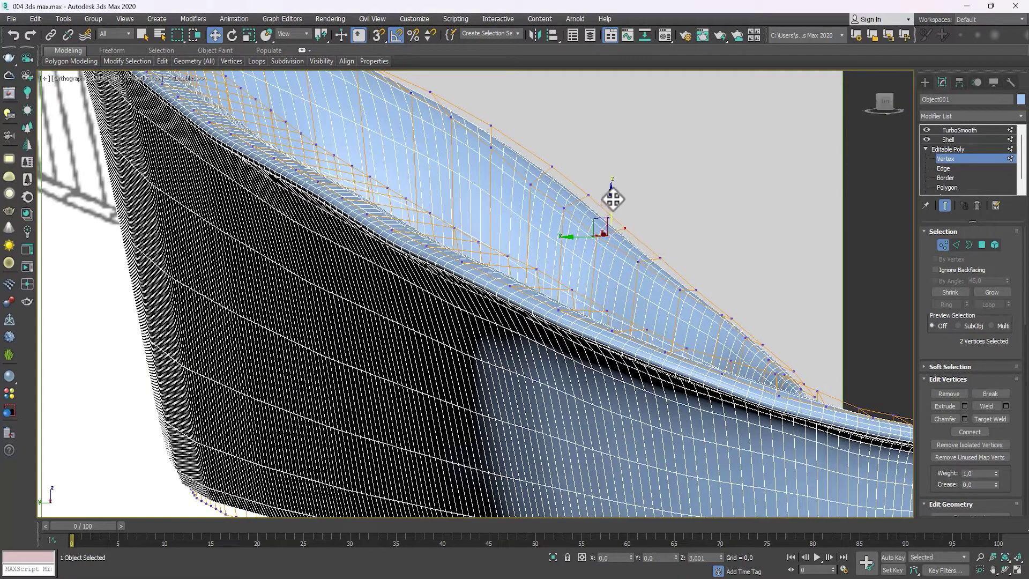
scroll(666, 236, "down", 5)
middle_click_drag(666, 237, 825, 256, "alt")
scroll(512, 258, "down", 5)
left_click(939, 245)
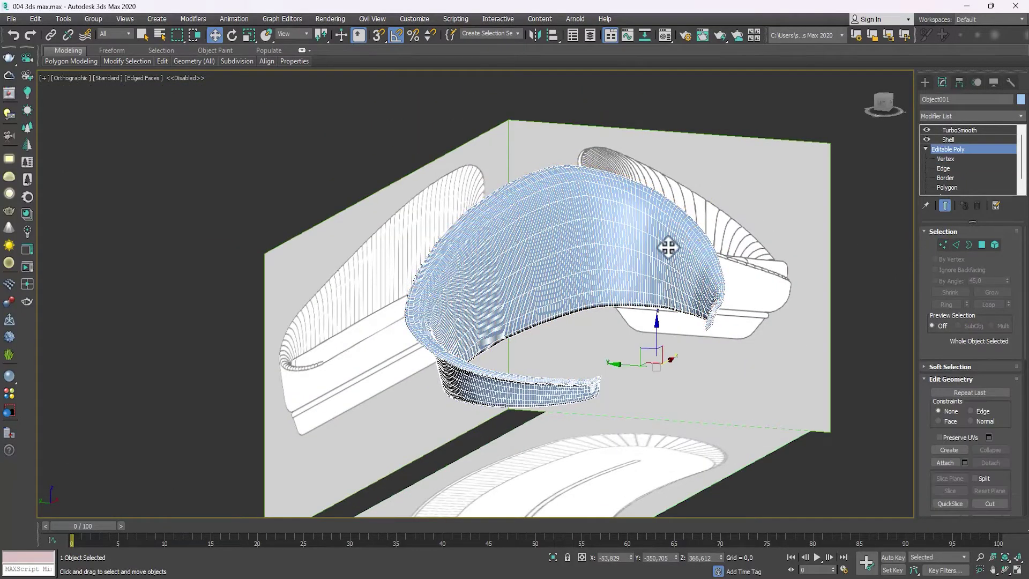
Compare the shelled, smoothed band with its base mesh around the back edge and right bend.
middle_click_drag(669, 244, 485, 248, "alt")
mouse_move(732, 203)
middle_mouse_down("alt")
mouse_move(563, 218)
mouse_move(718, 215)
middle_mouse_up("alt")
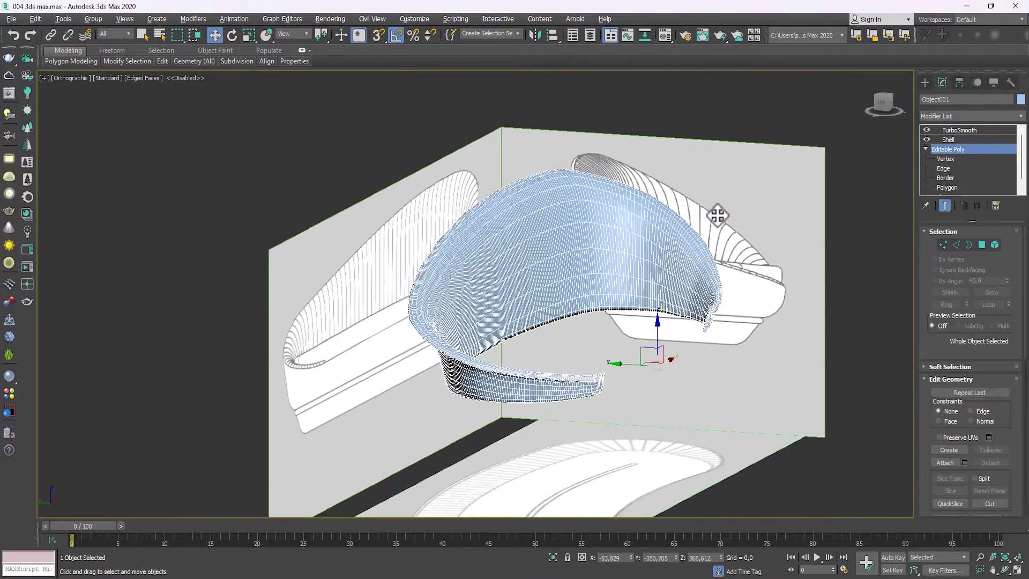
left_click(926, 130)
left_click(927, 139)
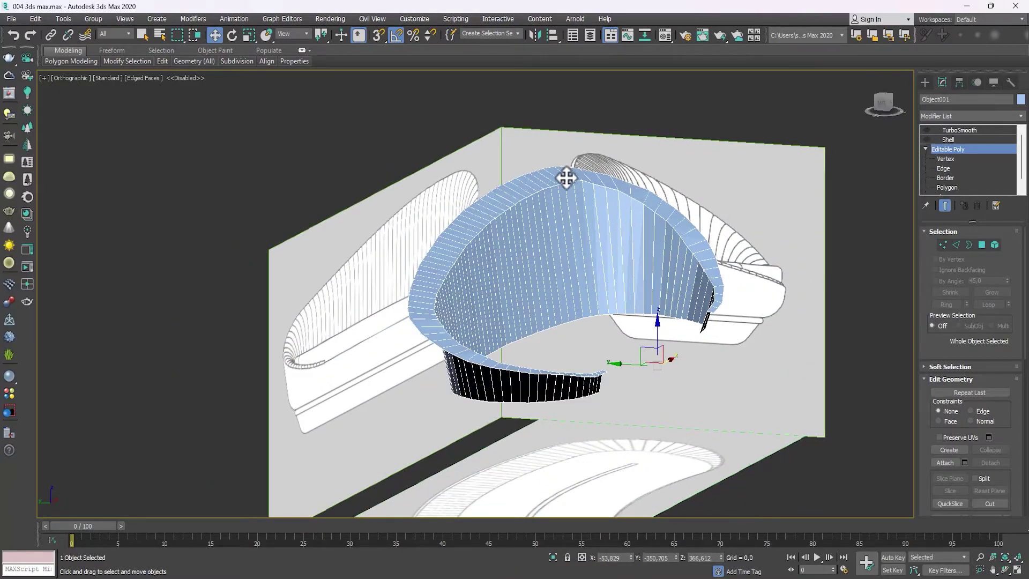
scroll(567, 177, "up", 5)
middle_click_drag(625, 197, 744, 239, "alt")
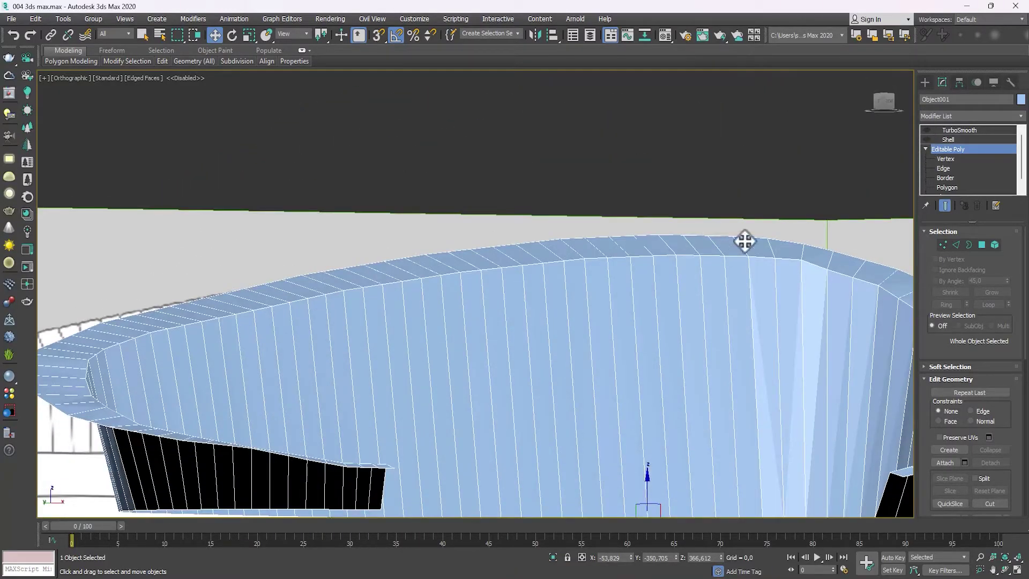
left_click(927, 139)
left_click(926, 130)
middle_click_drag(810, 234, 821, 236, "alt")
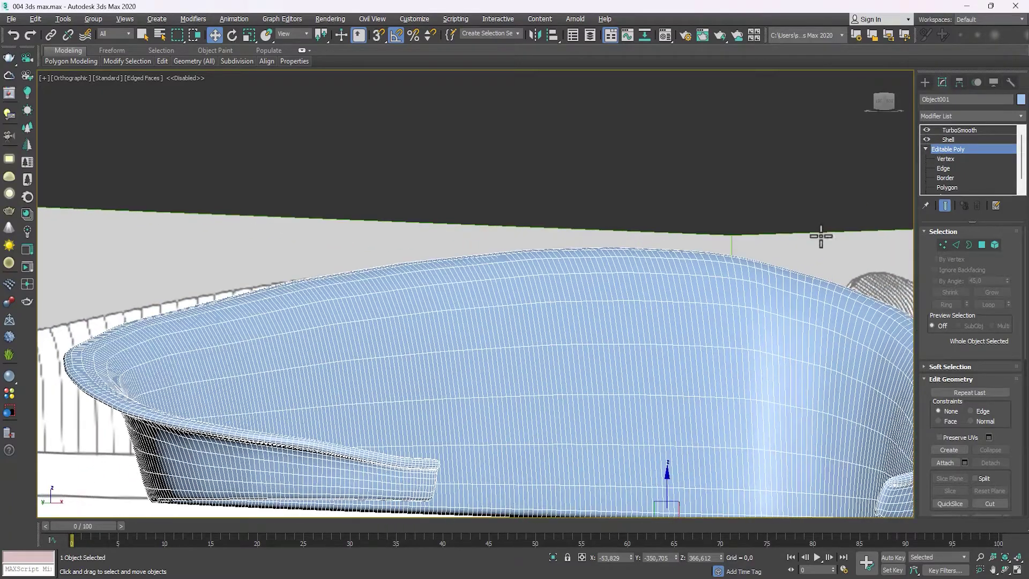
Disable TurboSmooth and Shell and raise two neighbouring inner rim vertices at the right bend, the second to about Z 718.
left_click(925, 130)
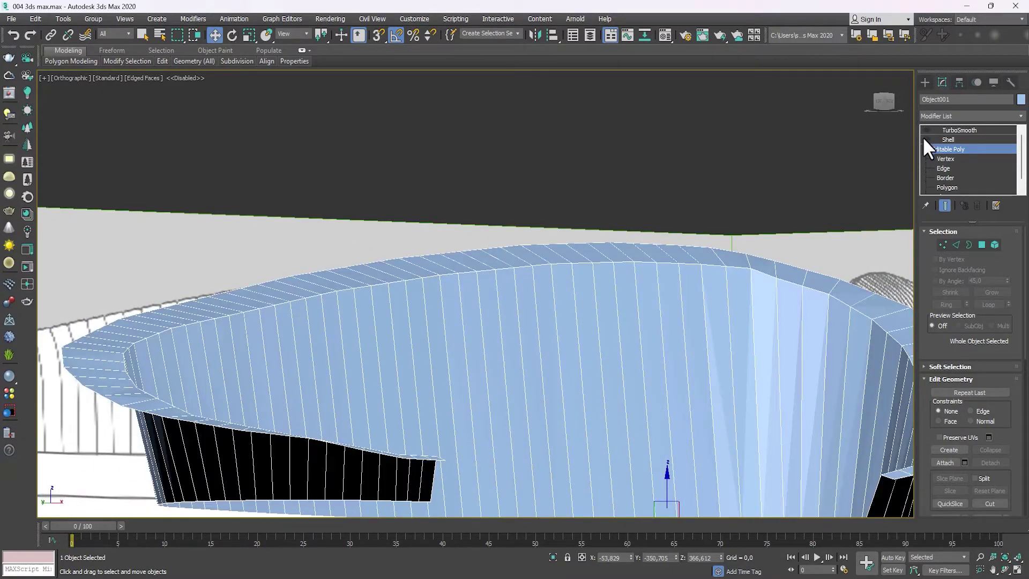
left_click(942, 244)
scroll(798, 273, "up", 2)
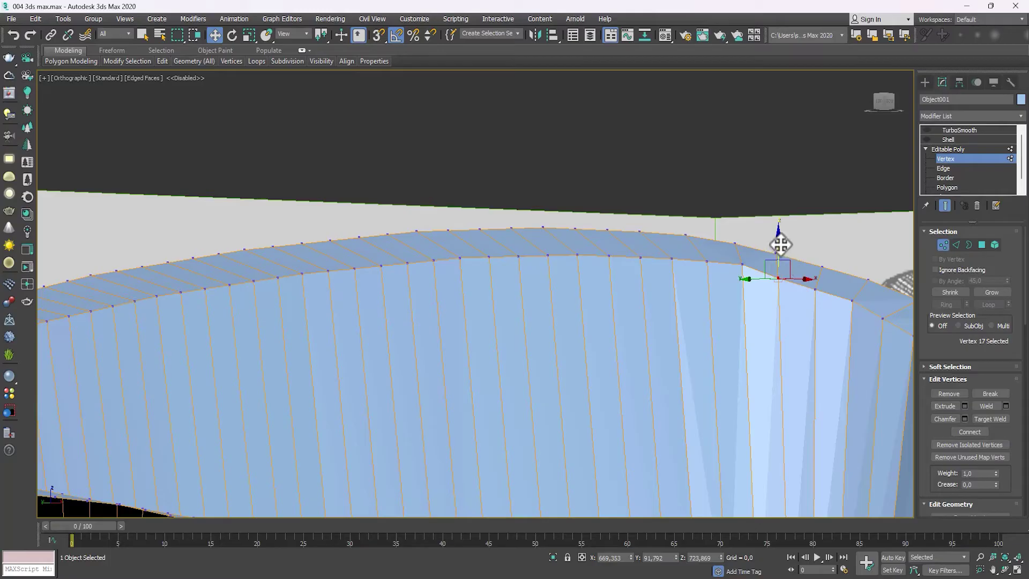
left_click_drag(780, 244, 818, 262)
left_click(815, 286)
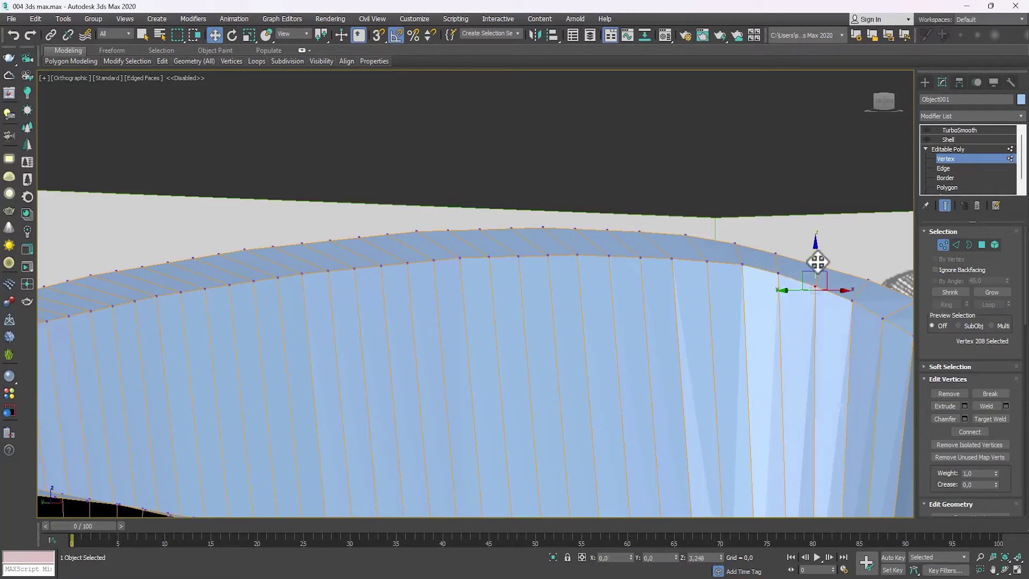
Examine the base mesh's rim along the right-hand slope and back edge for uneven vertices.
scroll(639, 276, "down", 5)
middle_click_drag(639, 276, 688, 270, "alt")
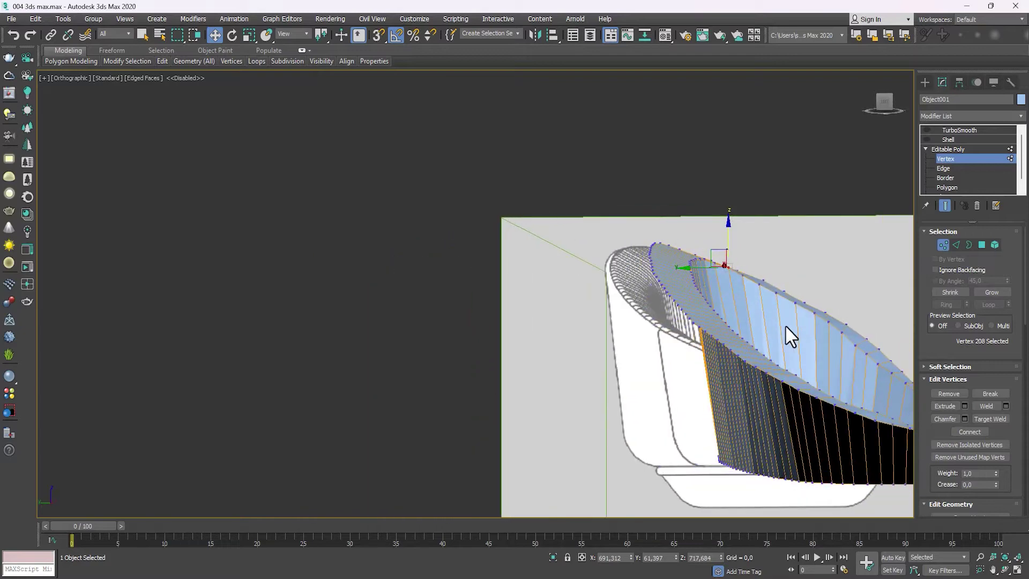
scroll(837, 316, "up", 3)
left_click(847, 321)
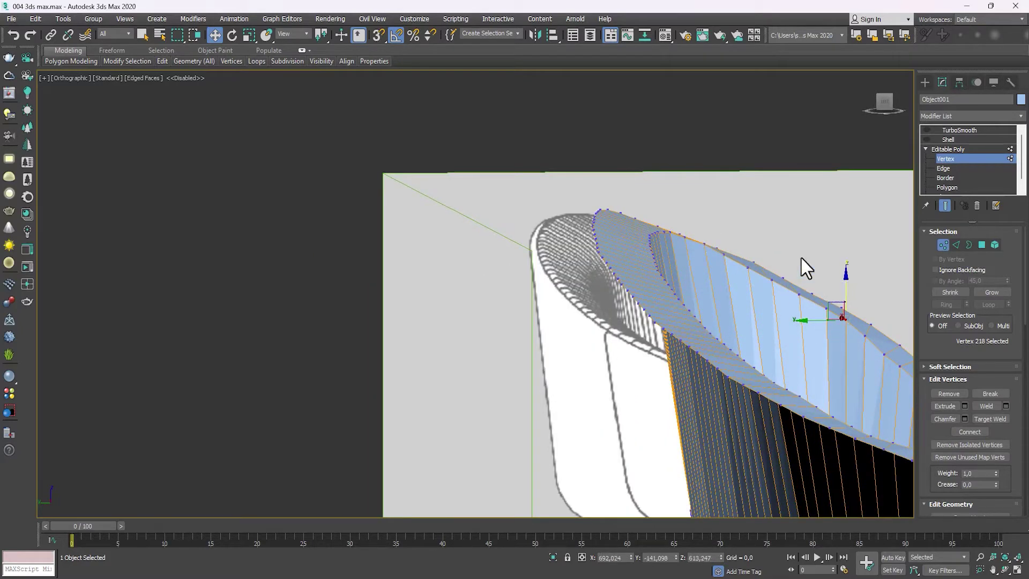
scroll(836, 231, "down", 3)
middle_click_drag(837, 231, 681, 219)
left_click(943, 245)
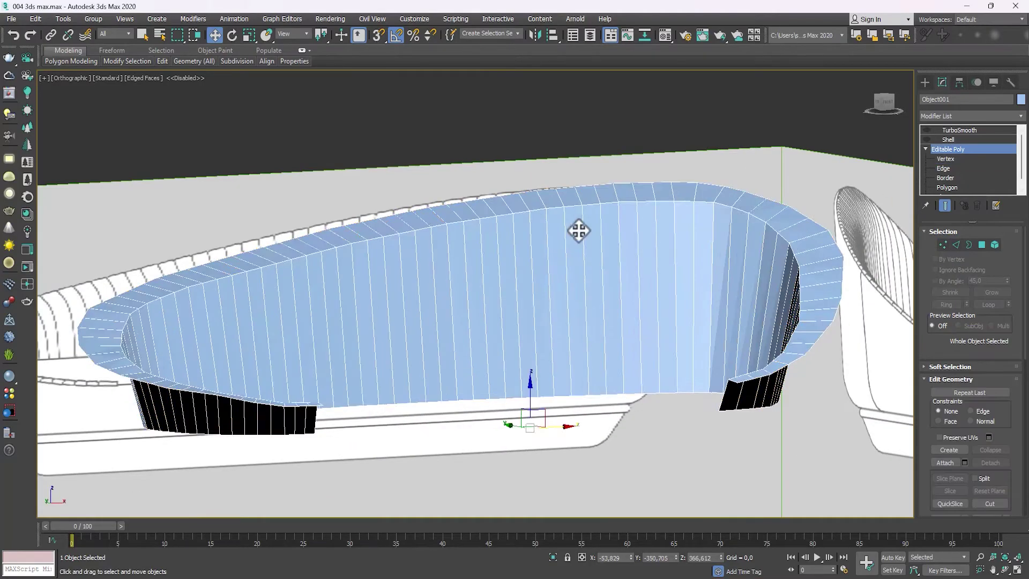
middle_click_drag(579, 230, 509, 259, "alt")
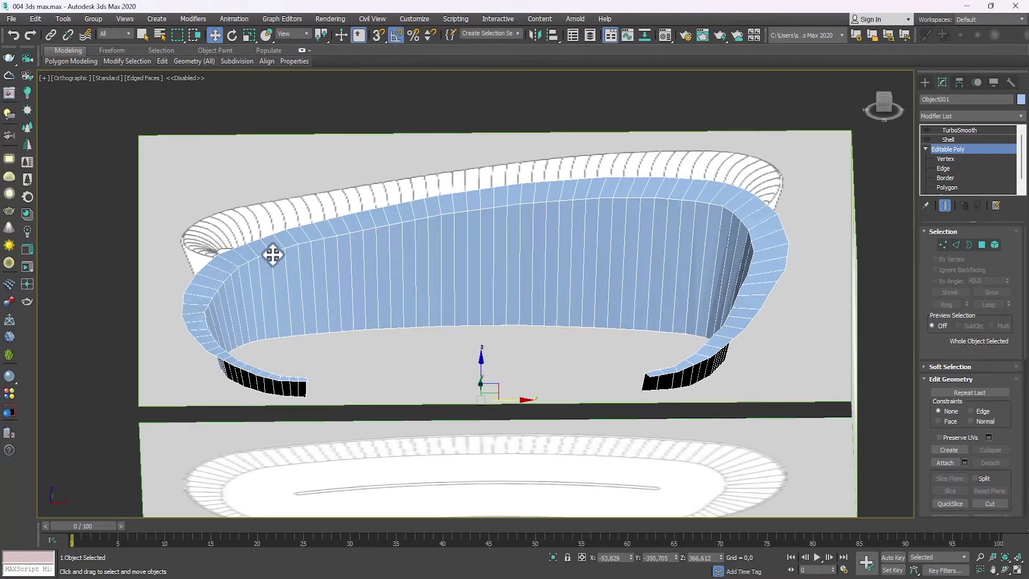
Re-enable the Shell modifier without smoothing and inspect the band's front-left end.
left_click(945, 140)
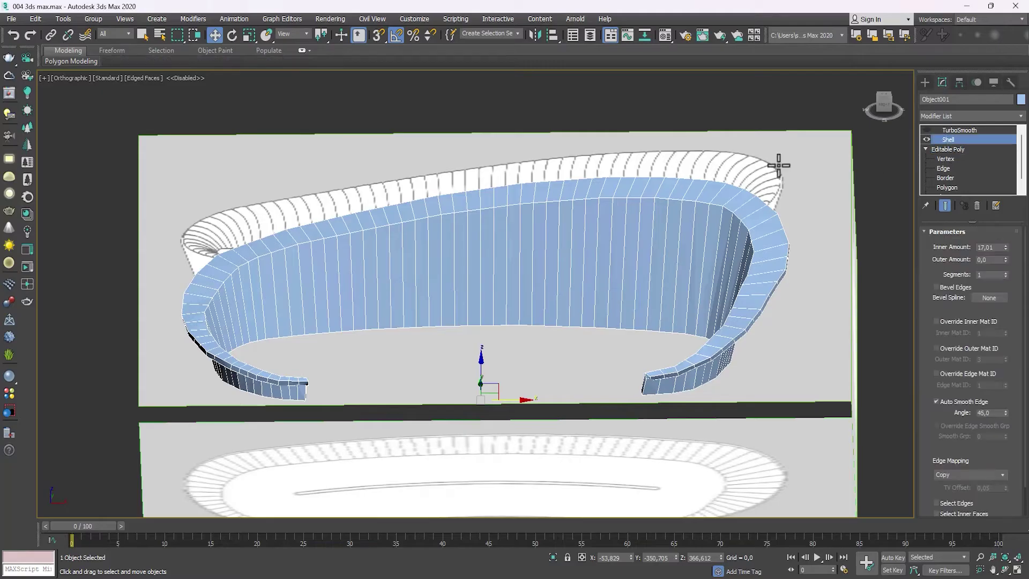
middle_click_drag(268, 267, 456, 461, "alt")
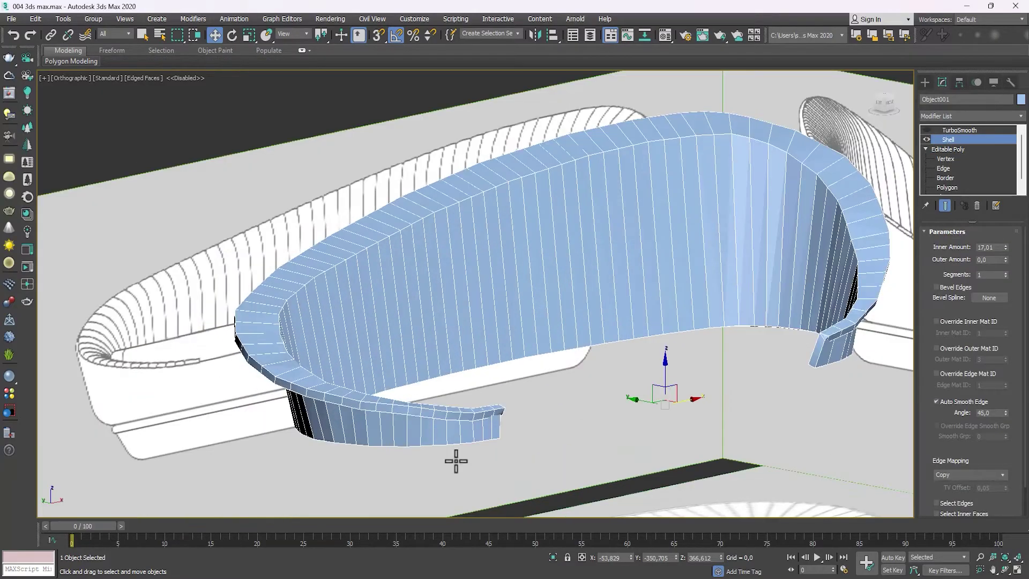
scroll(154, 354, "up", 3)
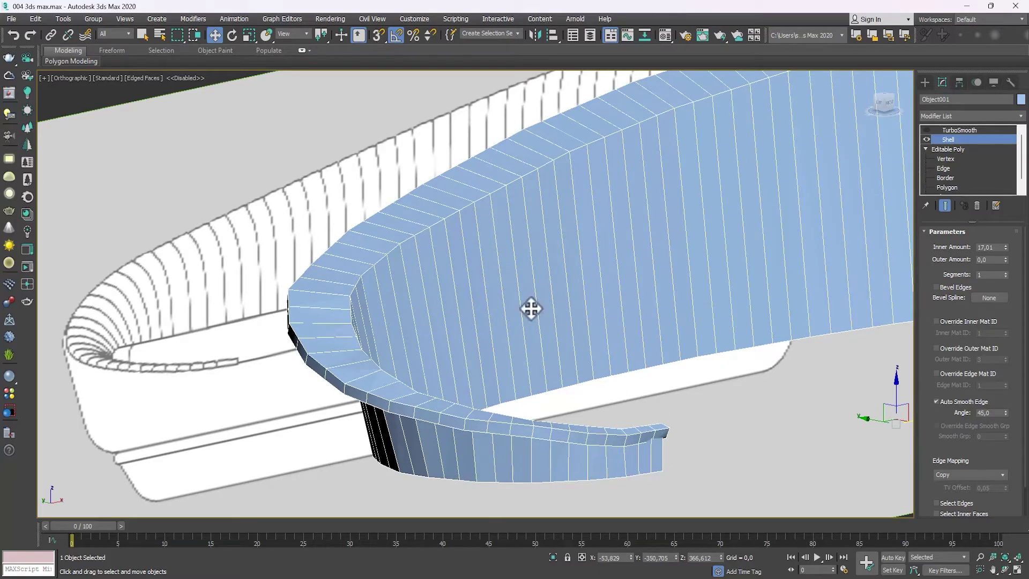
scroll(522, 391, "down", 2)
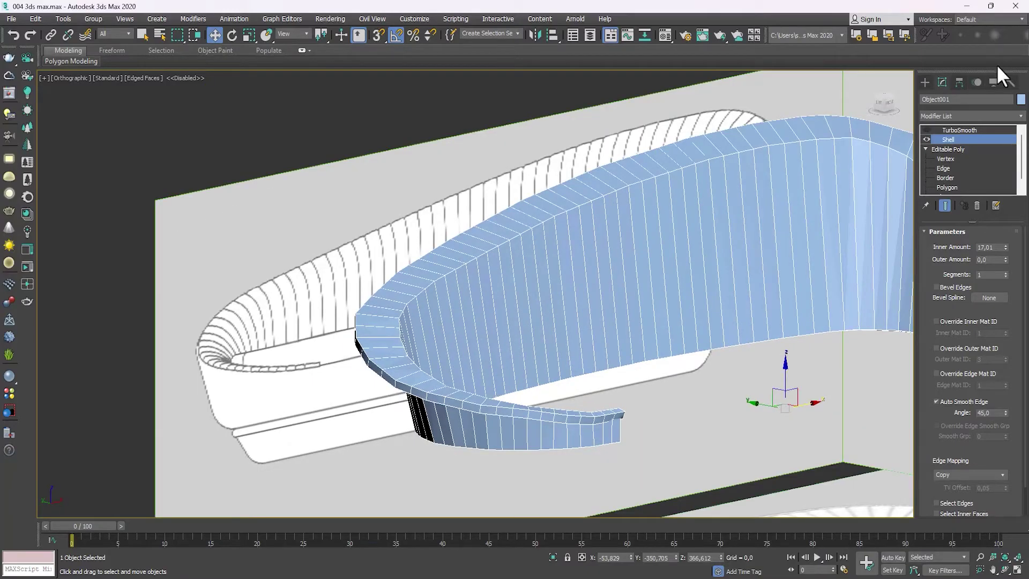
scroll(612, 429, "up", 3)
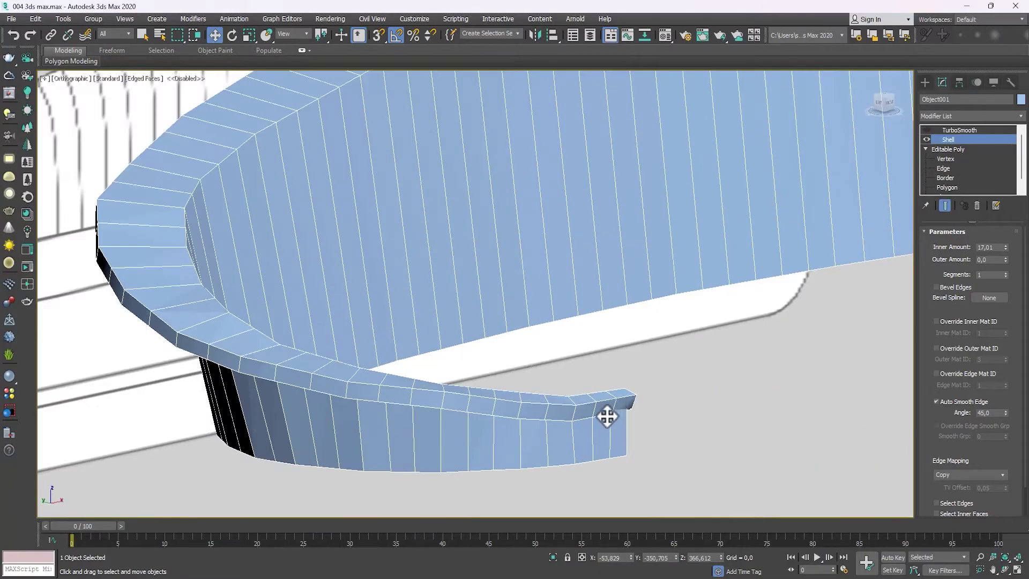
Examine the rim vertices at the band's front-left tip in wireframe and shaded display, from above and at an angle.
left_click(945, 159)
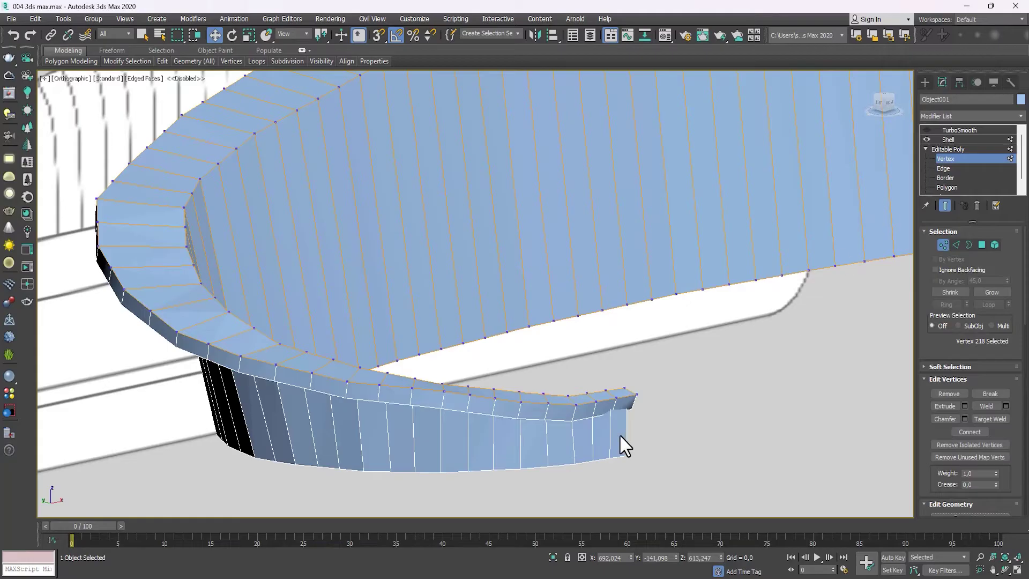
scroll(619, 435, "up", 2)
middle_click_drag(623, 398, 635, 319, "alt")
scroll(625, 432, "down", 5)
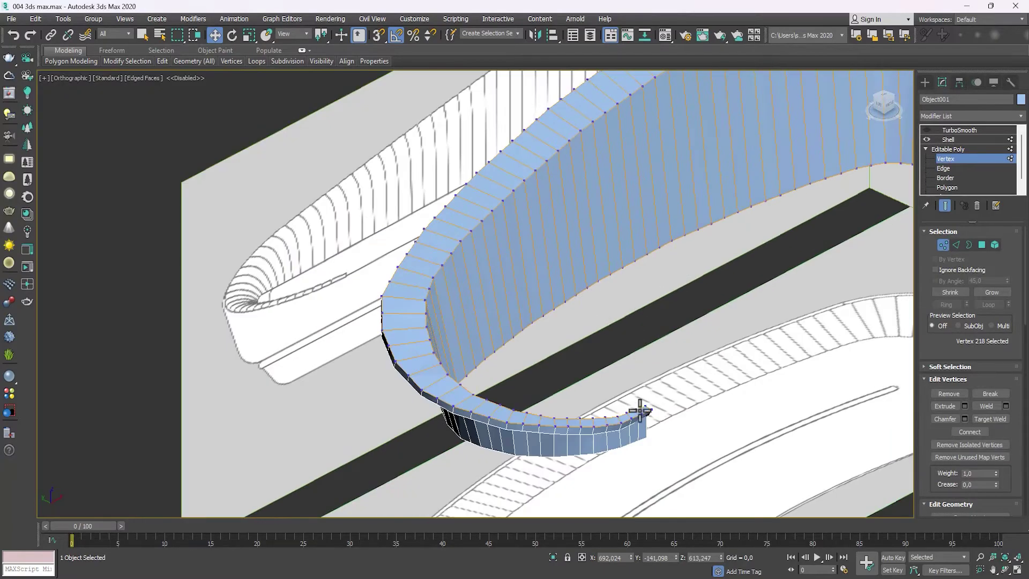
key("t")
key("F3")
scroll(478, 349, "up", 8)
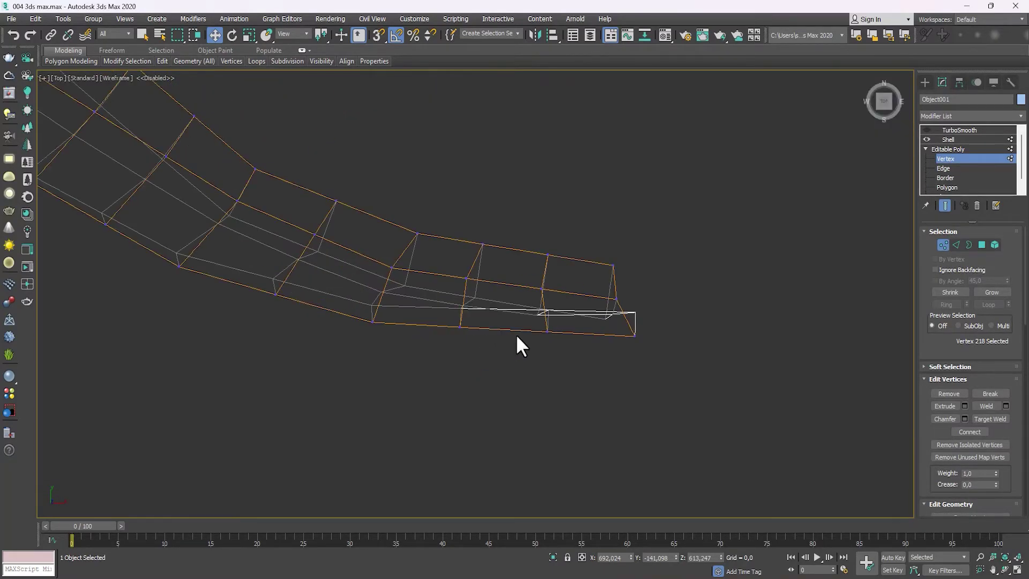
key("F3")
middle_click_drag(549, 323, 552, 256, "alt")
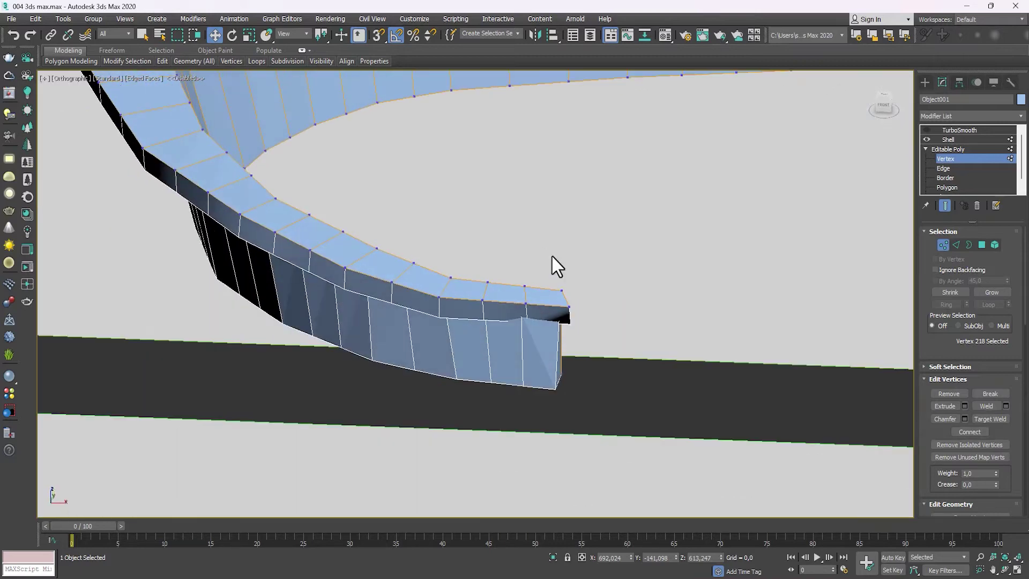
Move the last two outer rim vertices at the band's front-left tip slightly outward along Y.
scroll(552, 256, "up", 3)
left_click(471, 368)
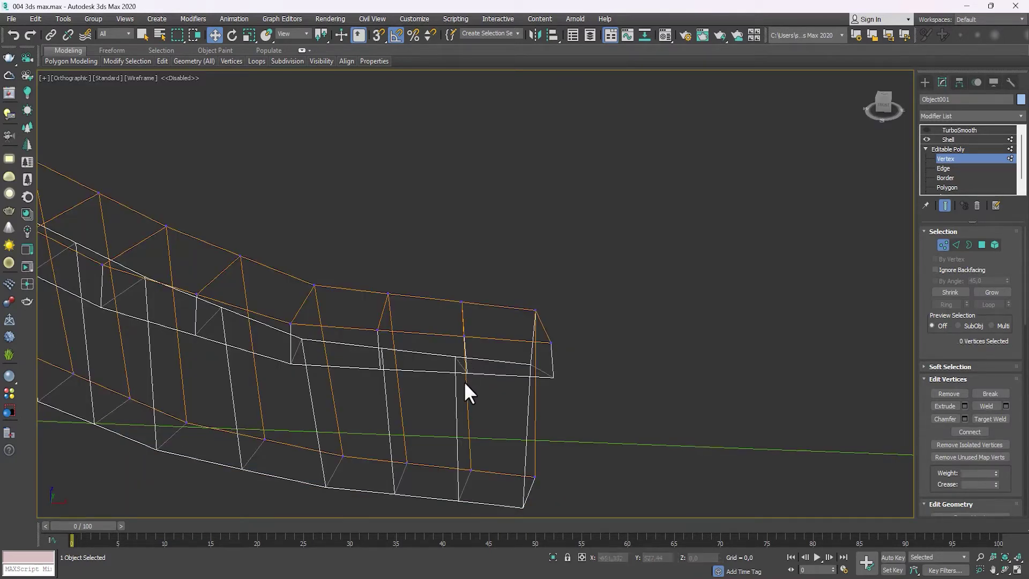
left_click(464, 337)
middle_click_drag(524, 349, 482, 315, "alt")
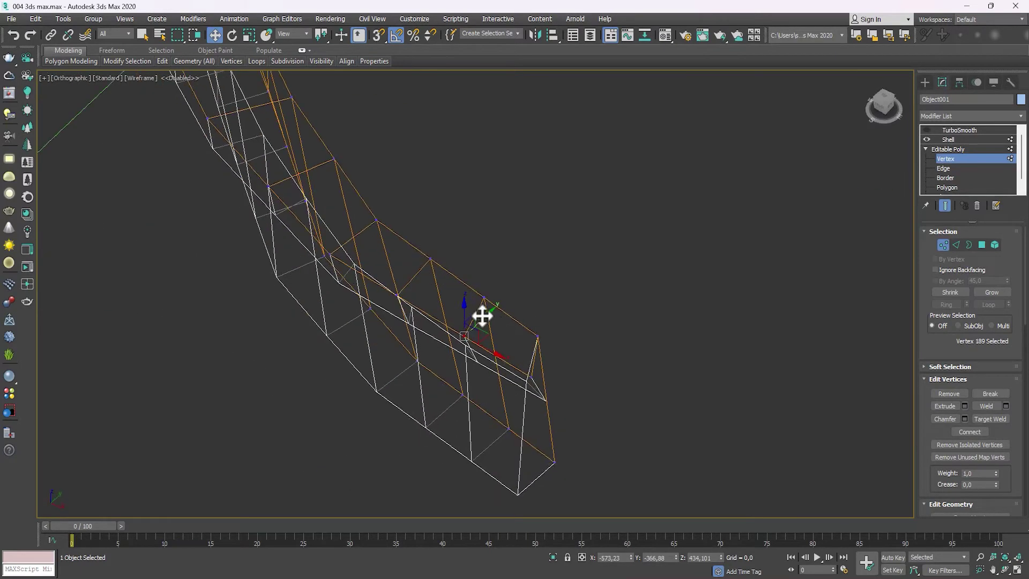
key("F3")
left_click_drag(486, 317, 475, 323)
left_click(532, 376)
left_click_drag(551, 360, 538, 370)
Adjust the outer rim vertices just behind the front-left tip to even out the curve, and finish vertex editing.
left_click_drag(390, 304, 410, 282)
middle_click_drag(301, 206, 338, 258)
left_click_drag(300, 214, 284, 256)
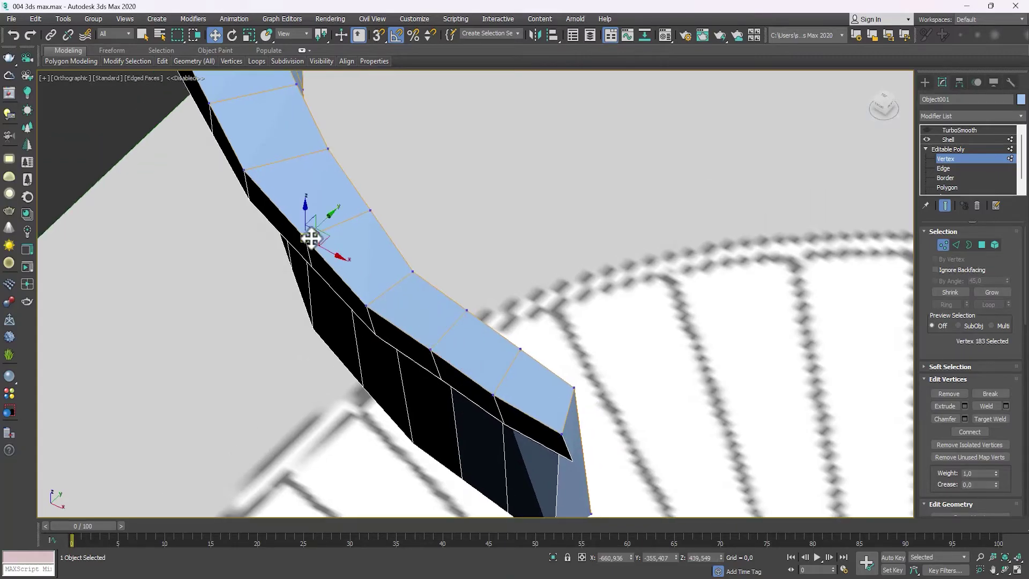
left_click(947, 244)
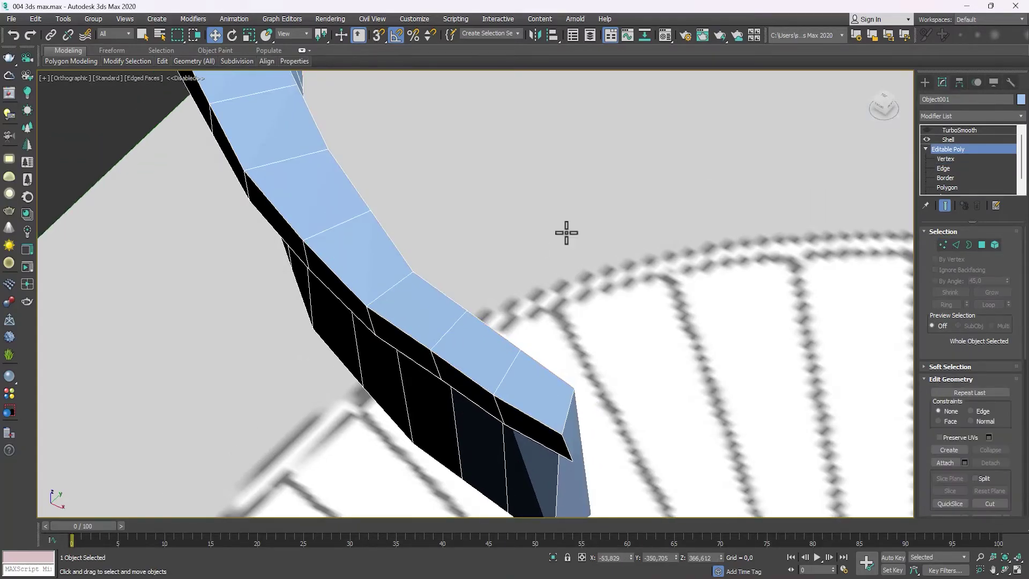
Examine the front-left end's rim and side faces from a wider view and up close with the base edges displayed.
scroll(522, 232, "down", 3)
middle_click_drag(521, 232, 620, 187, "alt")
scroll(567, 196, "down", 4)
middle_click_drag(754, 230, 731, 229, "alt")
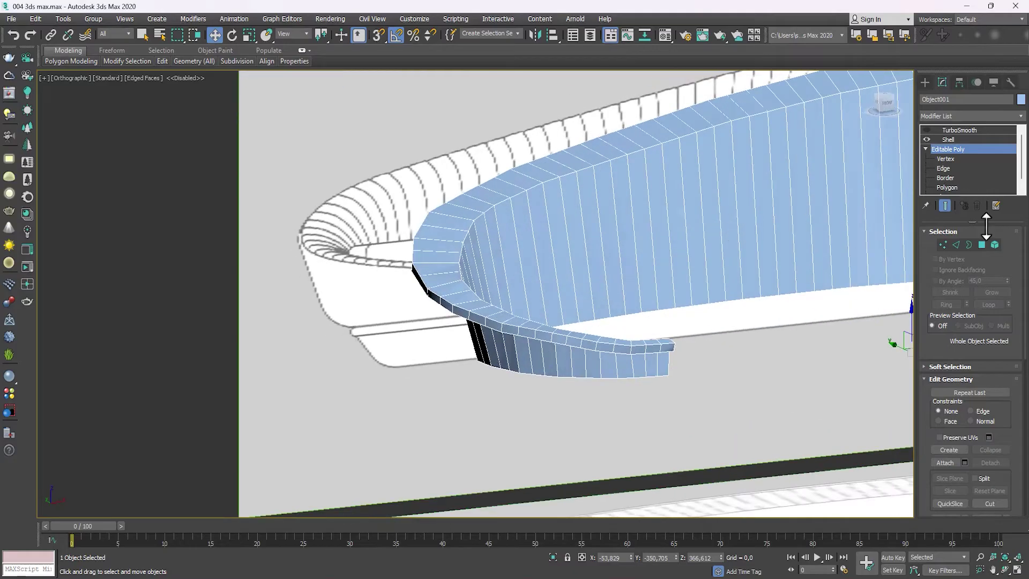
left_click(945, 168)
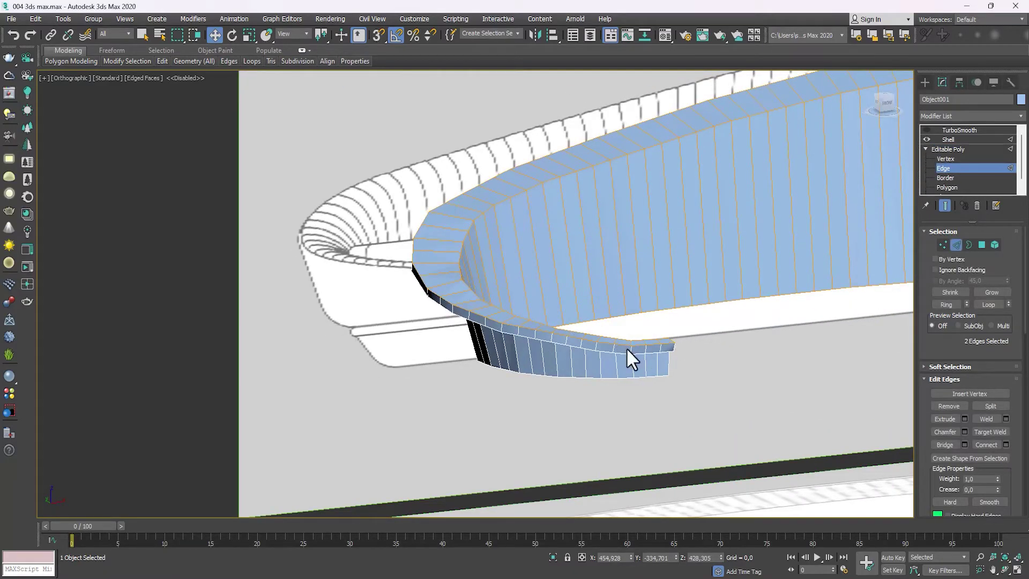
scroll(556, 344, "up", 2)
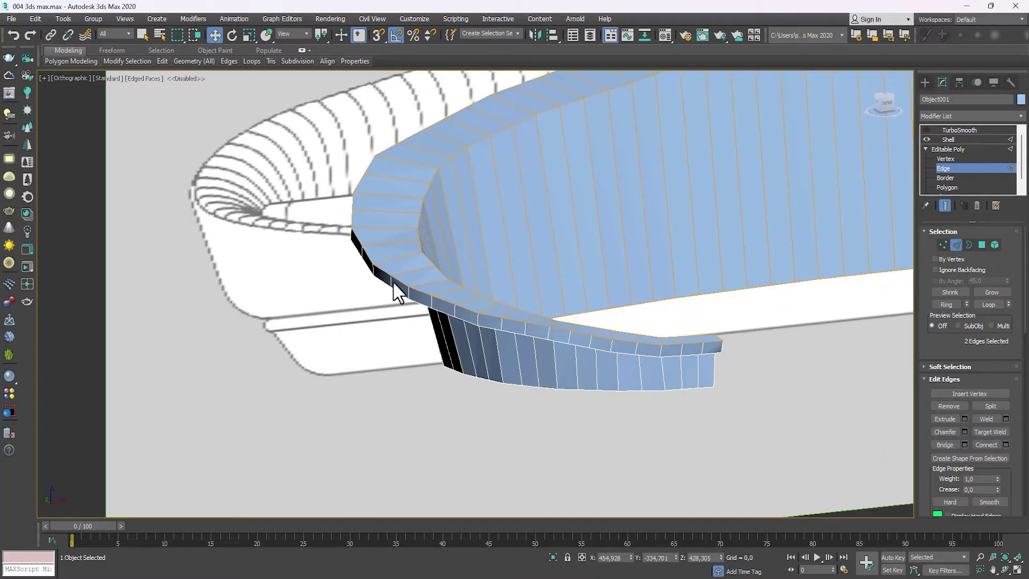
scroll(397, 292, "up", 2)
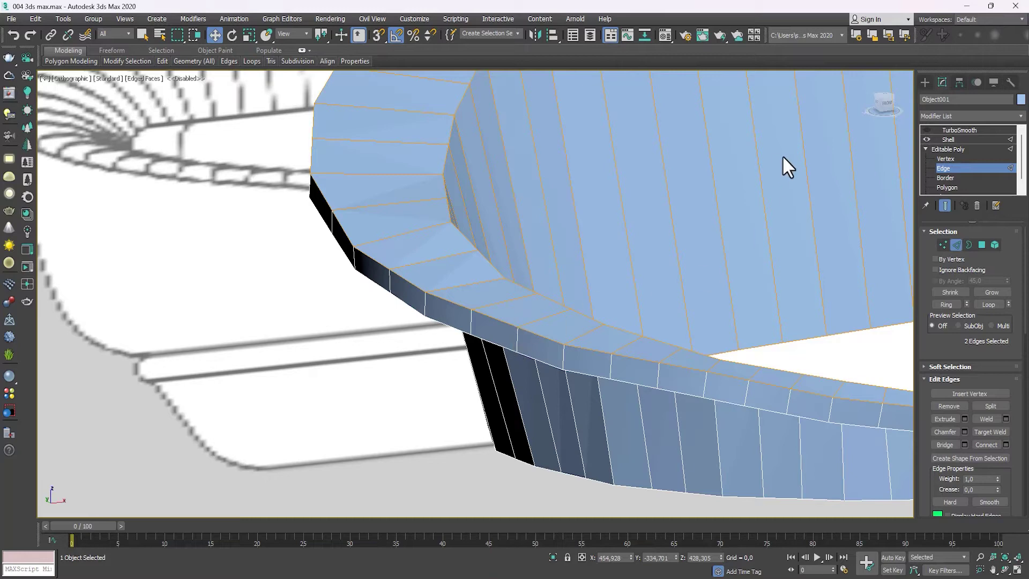
Finish edge editing, collapse the Editable Poly sublevels and open the Shell modifier's parameters.
left_click(956, 245)
left_click(927, 149)
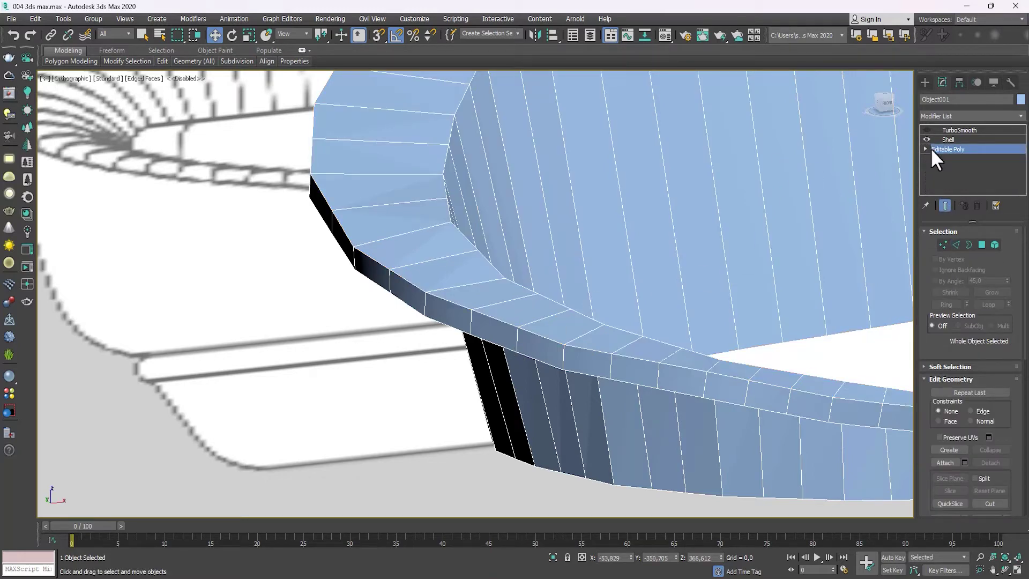
left_click(948, 139)
scroll(600, 311, "down", 5)
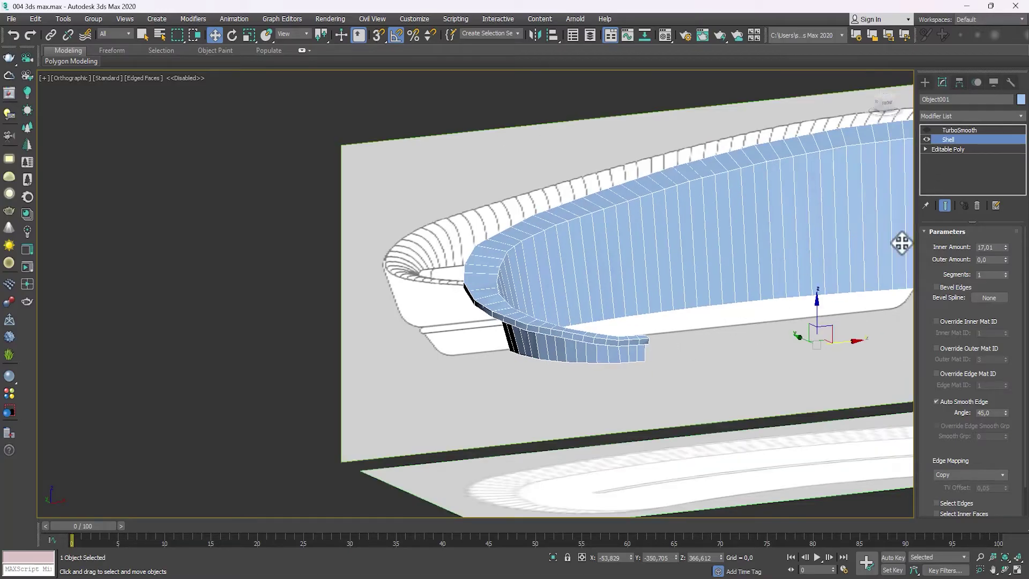
Add an Edit Poly modifier between Shell and TurboSmooth and switch it to edge editing.
left_click(983, 115)
key("e")
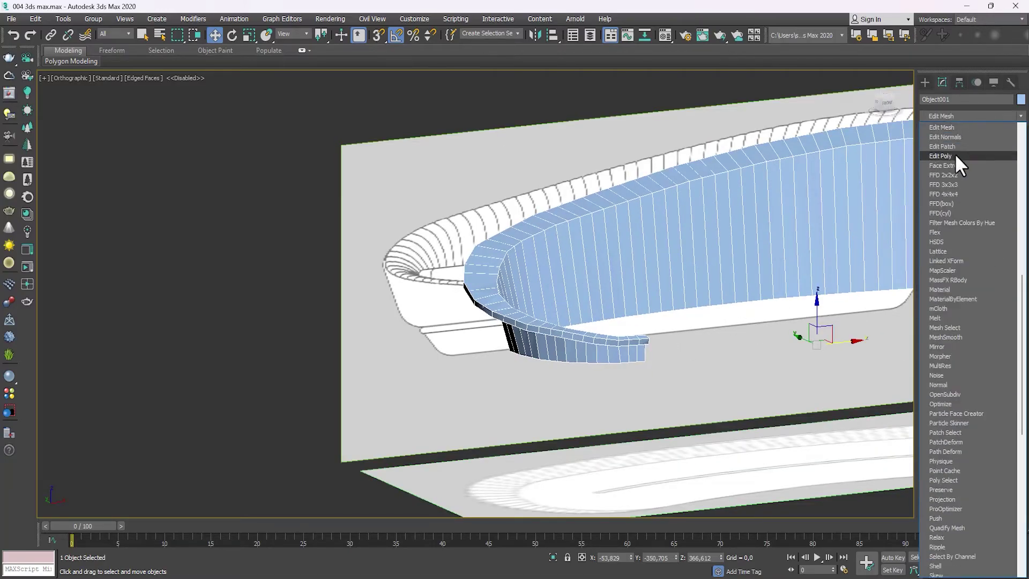
left_click(954, 153)
key("2")
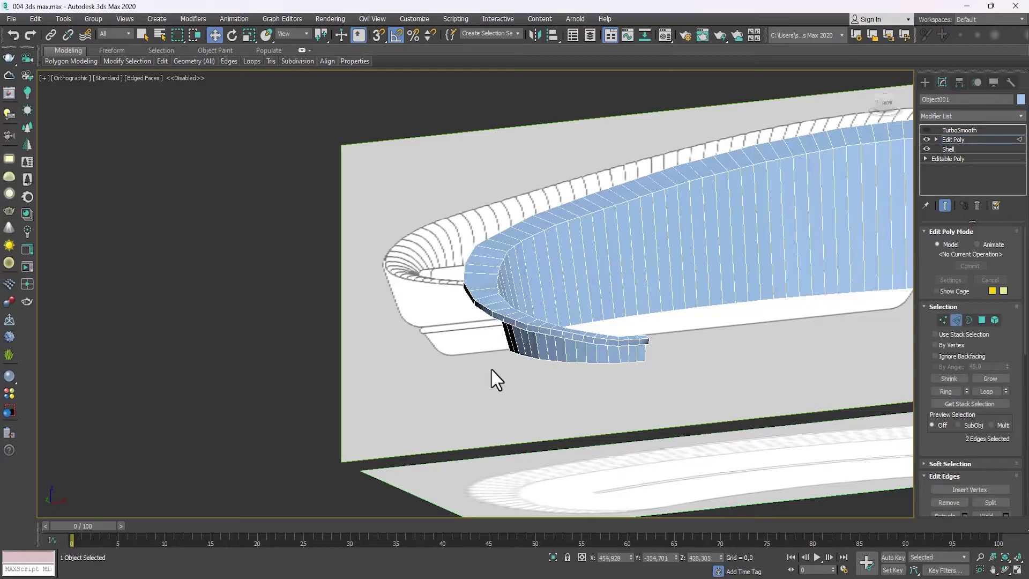
Select the ring of short crosswise edges around the outer face of the band's rim.
scroll(490, 374, "up", 4)
left_click(633, 298)
scroll(616, 297, "up", 2)
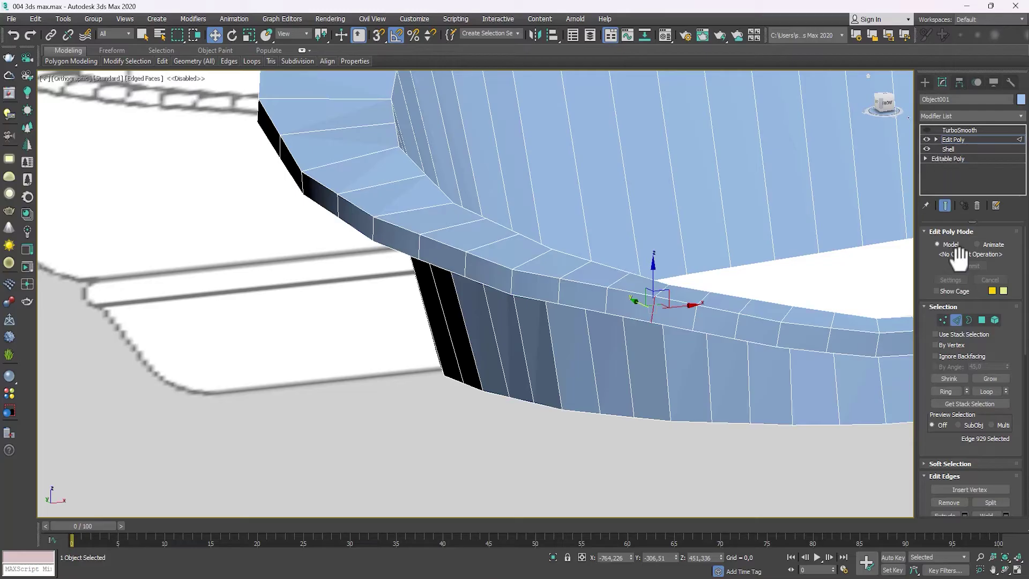
scroll(532, 221, "down", 6)
middle_click_drag(562, 292, 555, 291)
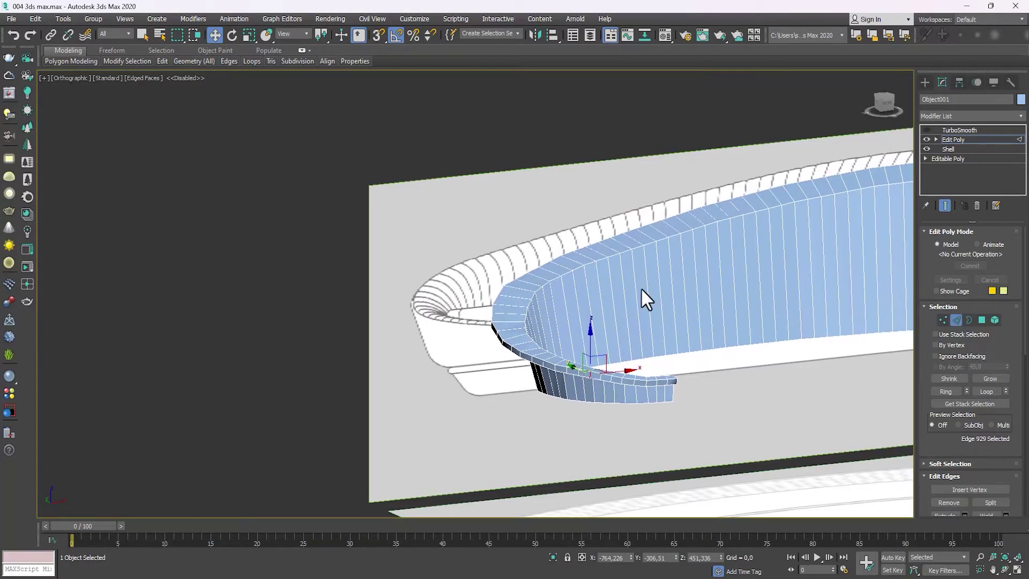
scroll(681, 378, "up", 5)
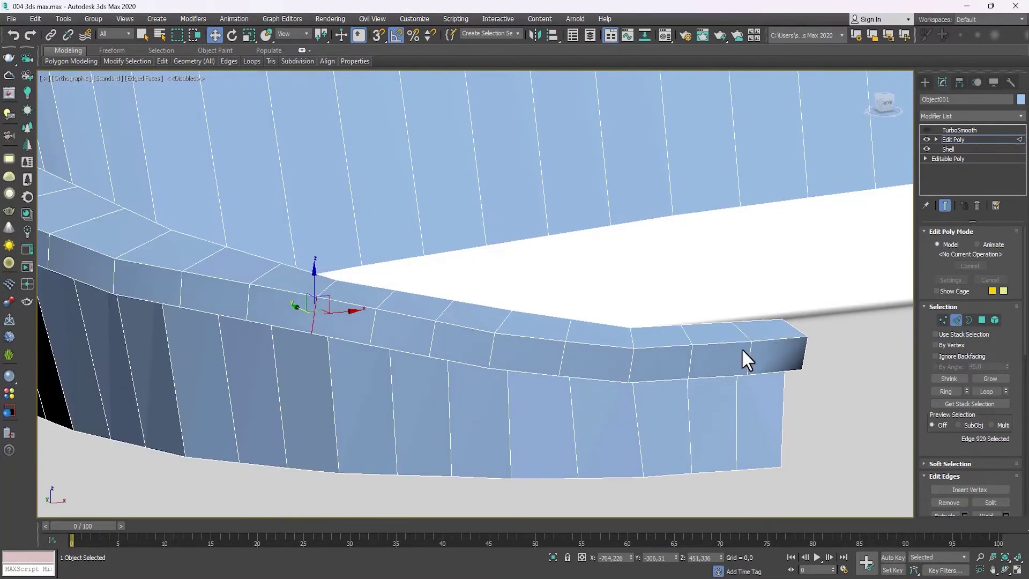
left_click(748, 352)
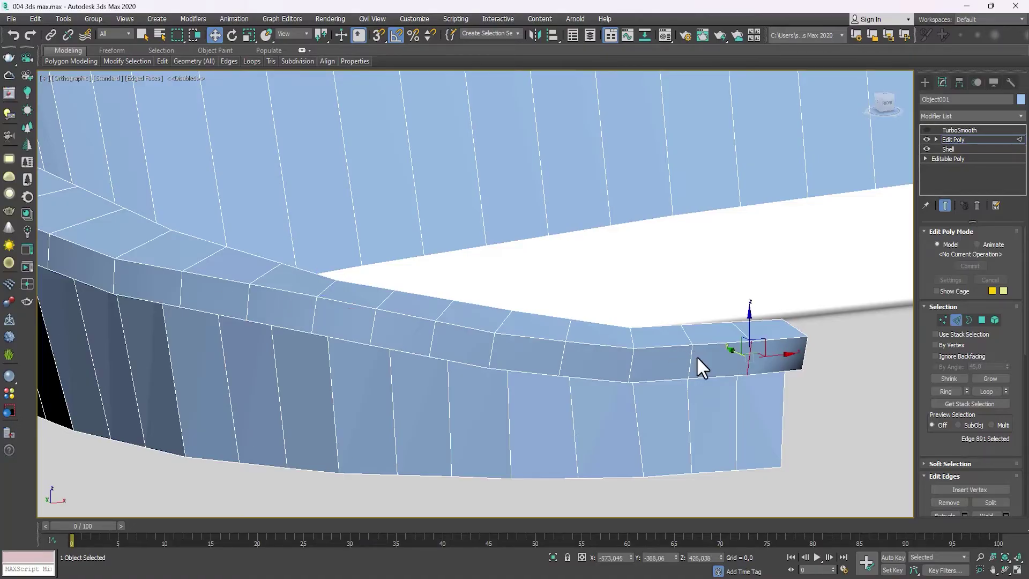
left_click(694, 358, "shift")
scroll(546, 317, "down", 6)
middle_click_drag(528, 304, 439, 321)
key("super")
left_click(154, 258)
middle_click_drag(153, 257, 489, 242, "alt")
scroll(308, 239, "down", 4)
scroll(277, 259, "up", 5)
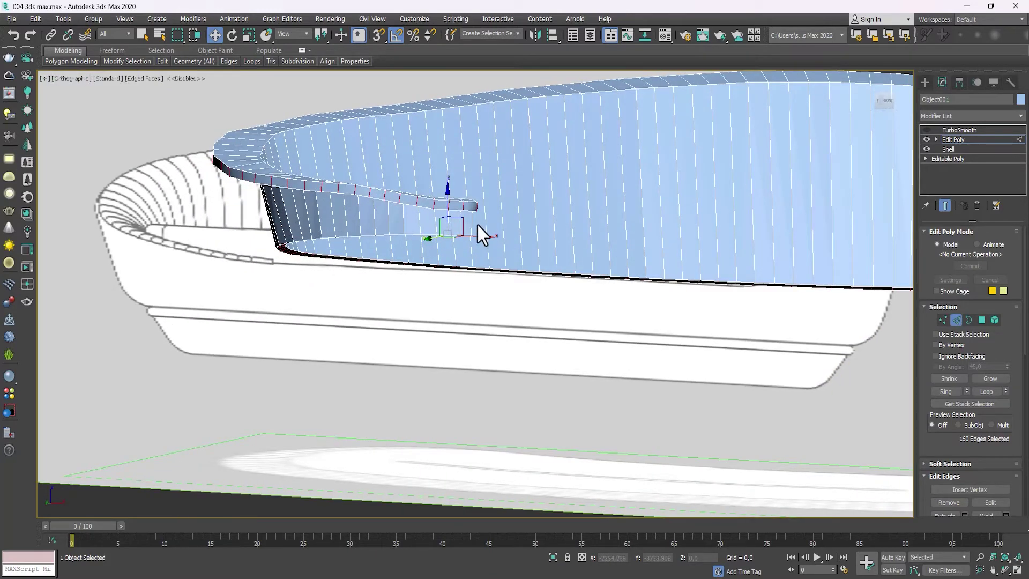
Select all edges of the shelled band in the front view.
key("f")
scroll(375, 225, "down", 2)
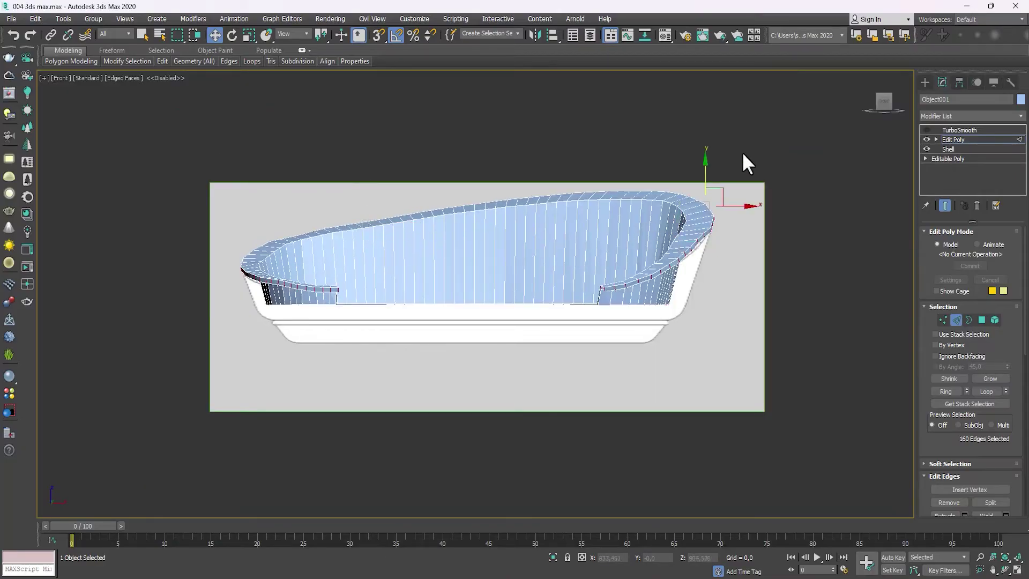
left_click_drag(760, 155, 290, 337)
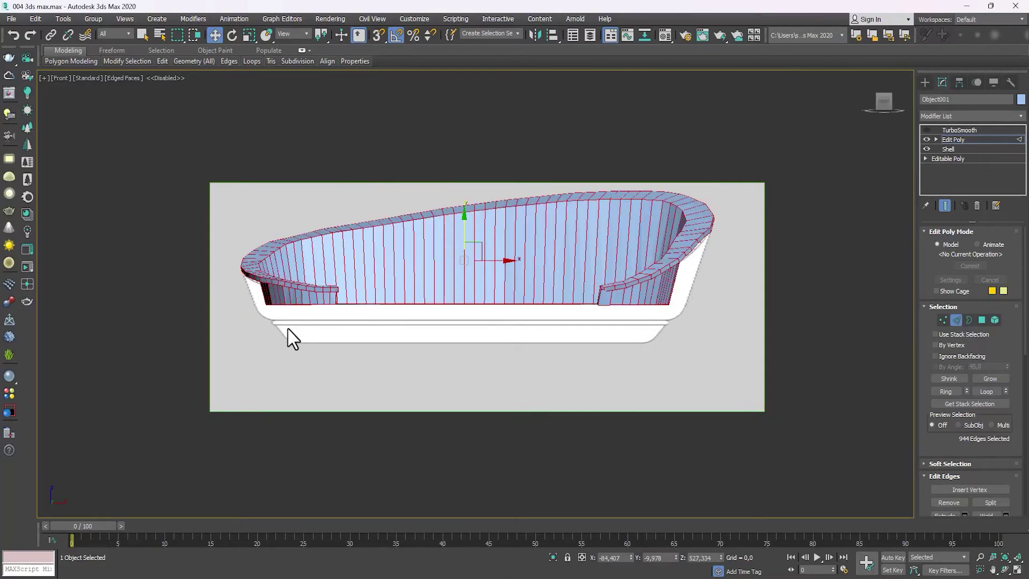
scroll(485, 284, "up", 2)
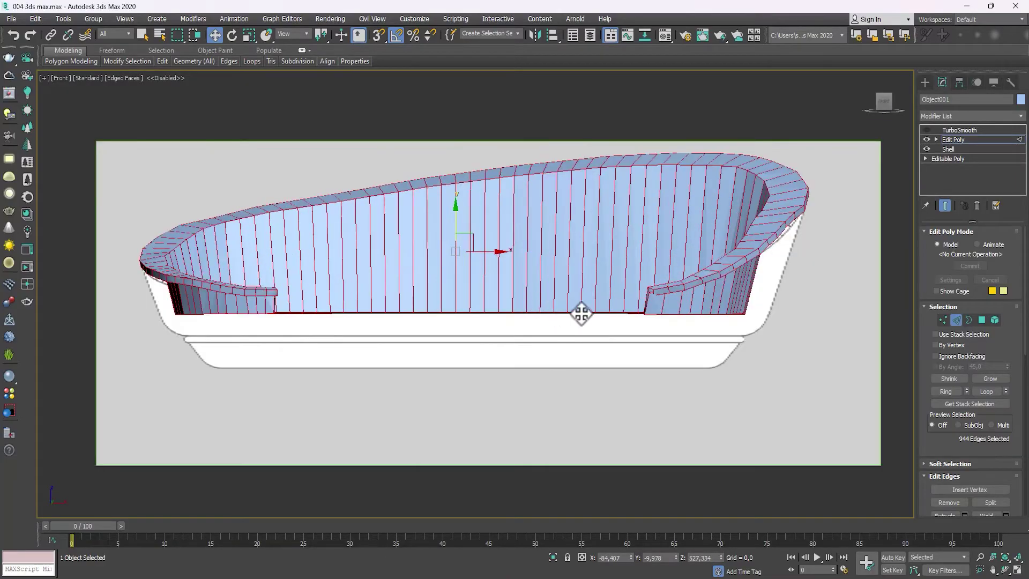
scroll(345, 202, "up", 4)
right_click(333, 212)
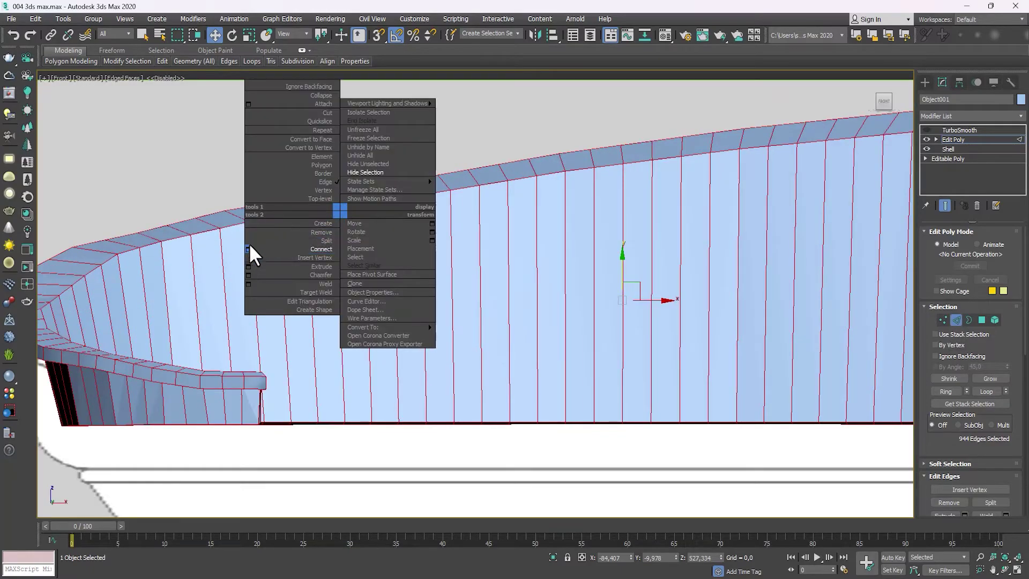
left_click(246, 268)
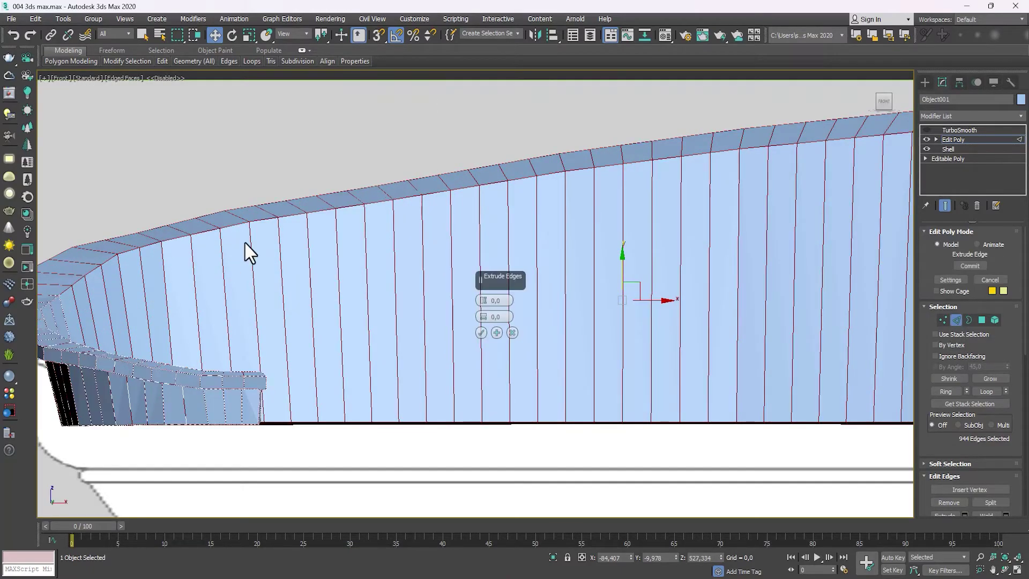
middle_click_drag(246, 248, 327, 322)
scroll(300, 267, "up", 5)
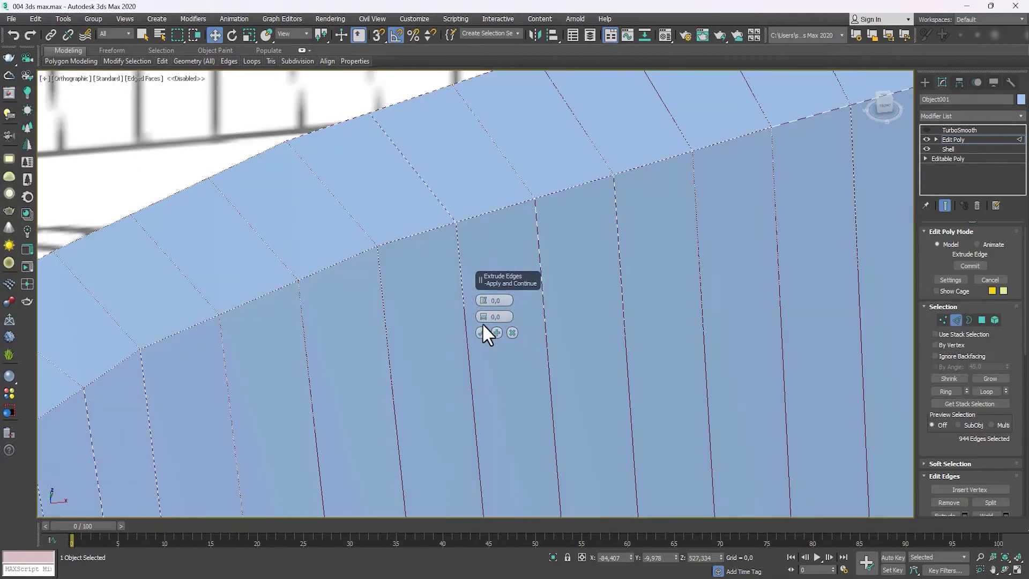
mouse_move(483, 316)
left_mouse_down()
mouse_move(484, 308)
mouse_move(486, 326)
left_mouse_up()
scroll(468, 320, "down", 3)
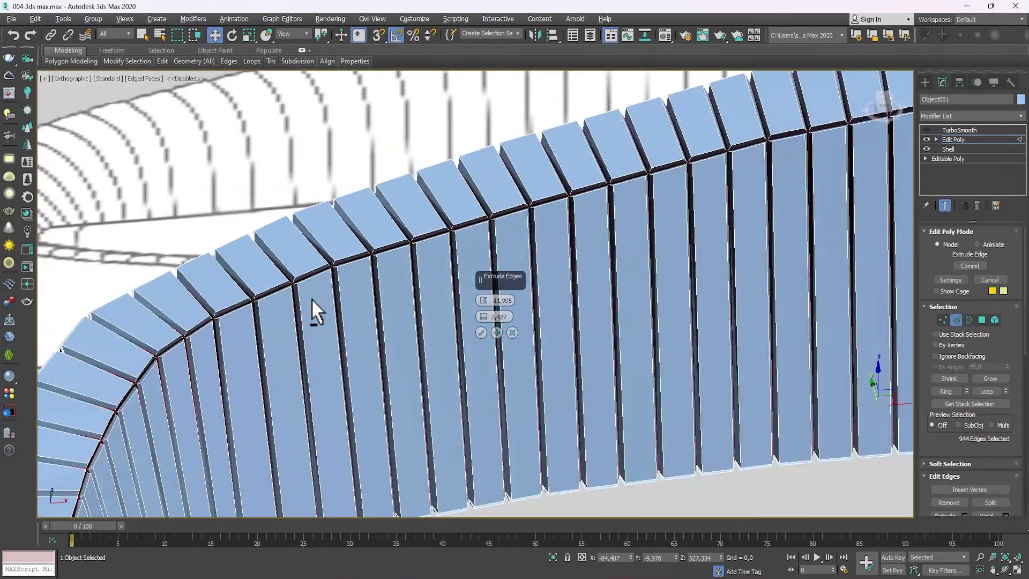
middle_click_drag(311, 298, 271, 250, "alt")
scroll(275, 262, "up", 5)
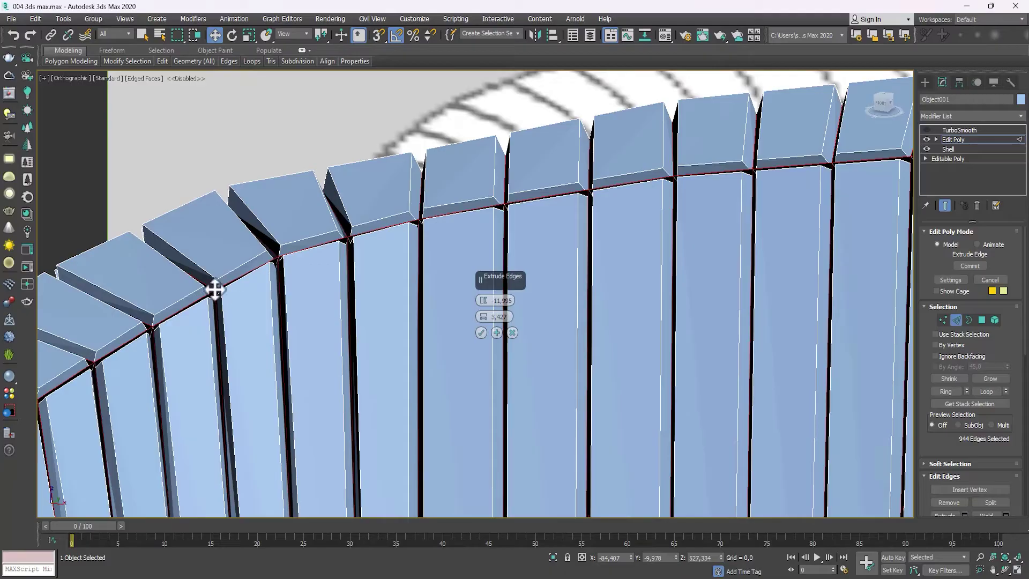
left_click(513, 333)
Deselect the lengthwise edges along the inner upper rim at the band's left end, undoing the last deselection that also caught a slat edge.
scroll(225, 252, "down", 5)
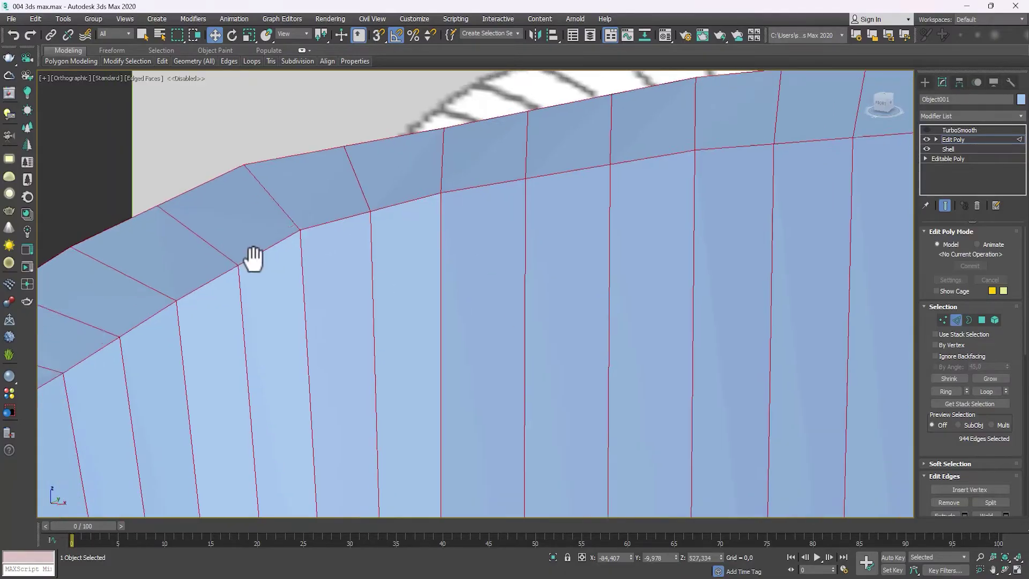
middle_click_drag(316, 234, 283, 238, "alt")
scroll(437, 182, "up", 2)
mouse_move(450, 142)
left_mouse_down("alt")
mouse_move(452, 184)
mouse_move(410, 188)
mouse_move(316, 244)
mouse_move(272, 248)
left_mouse_up("alt")
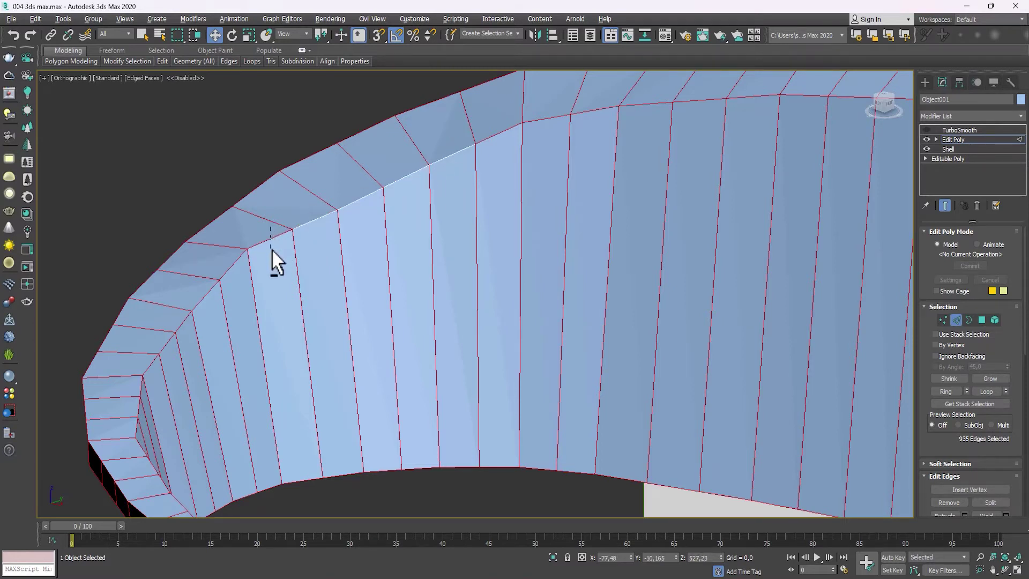
left_click_drag(201, 288, 226, 303, "alt")
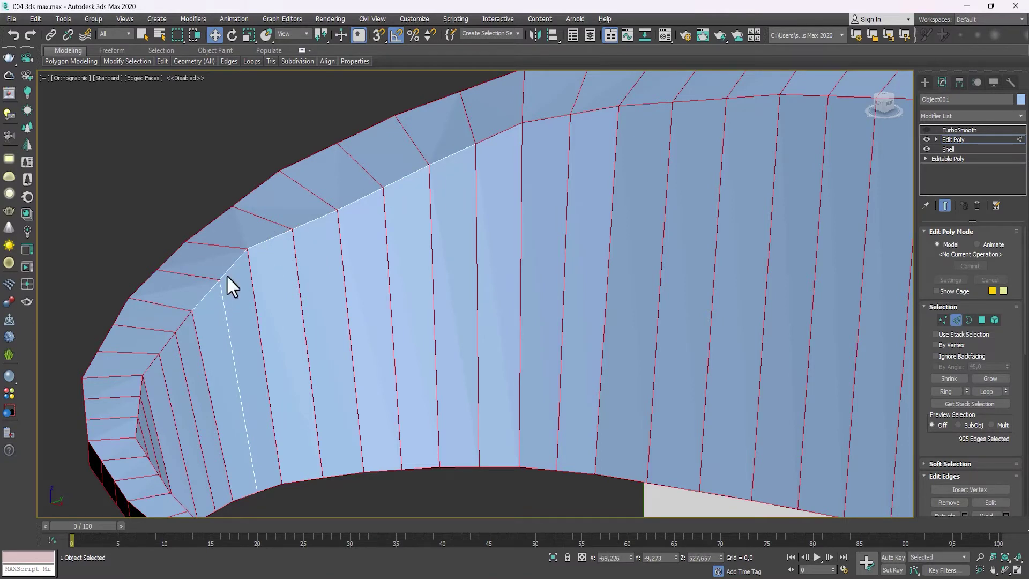
key("ctrl+z")
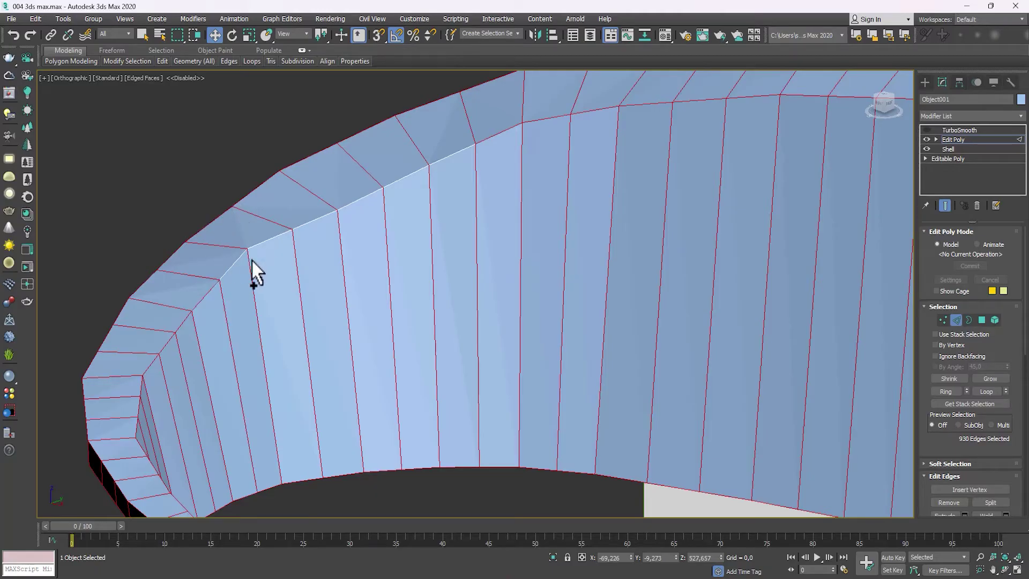
In the top view, deselect further lengthwise edges along the inner rim down the front-left bend.
scroll(321, 300, "down", 4)
key("t")
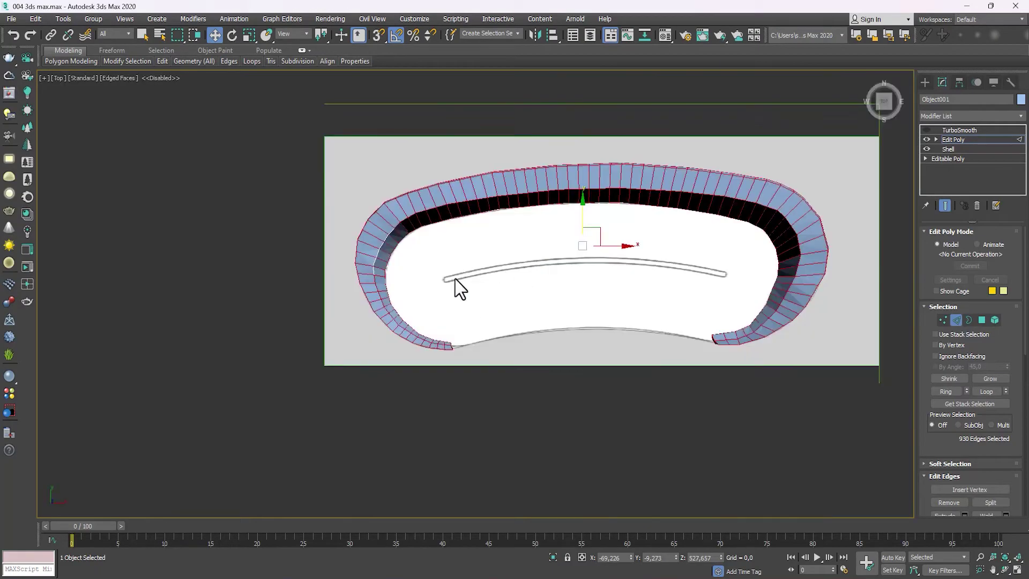
scroll(367, 269, "up", 6)
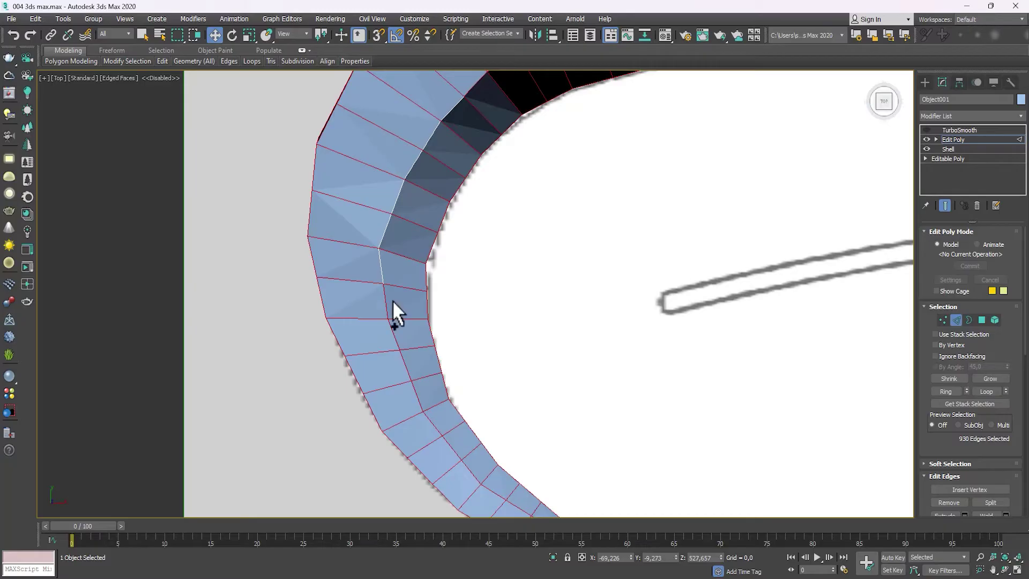
left_click(416, 367, "alt")
middle_click_drag(400, 372, 406, 326)
left_click(414, 364, "alt")
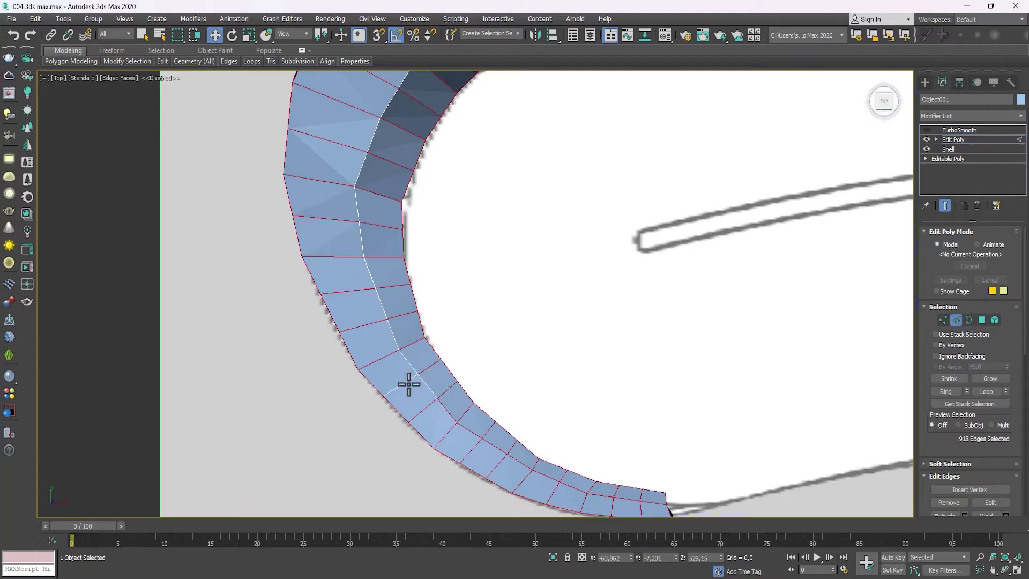
left_click(447, 409, "alt")
left_click(448, 410, "alt")
left_click(426, 349, "alt")
Display the mesh as wireframe and deselect more lengthwise edges on the inner and outer sides of the front-left bend.
key("F3")
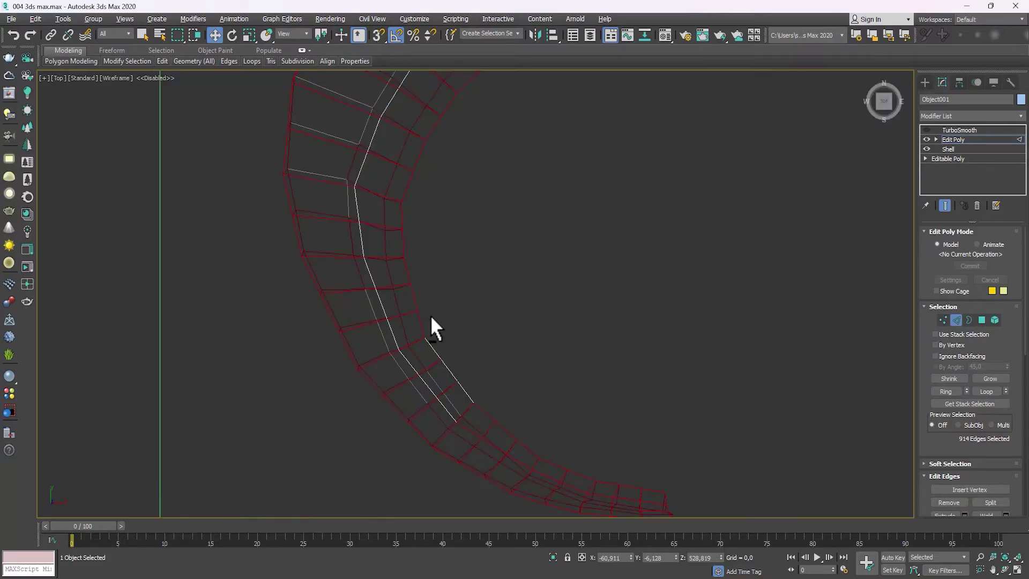
left_click(422, 323, "alt")
left_click(392, 417, "alt")
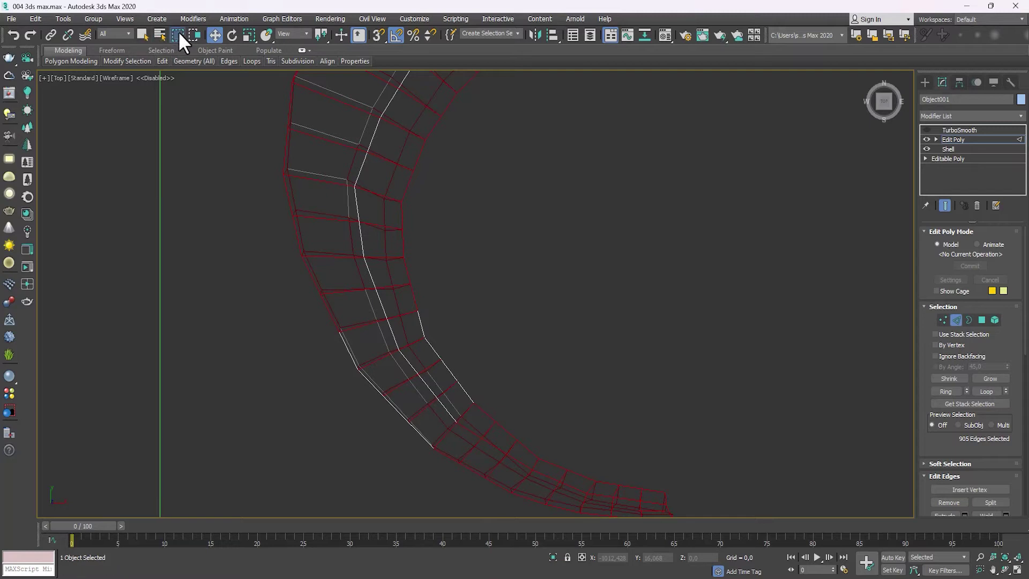
Switch to a lasso selection region and deselect the lengthwise edges from the front-left bend towards the band's front tip.
left_click_drag(178, 32, 178, 53)
left_click_drag(175, 110, 177, 108)
middle_click_drag(563, 328, 518, 185)
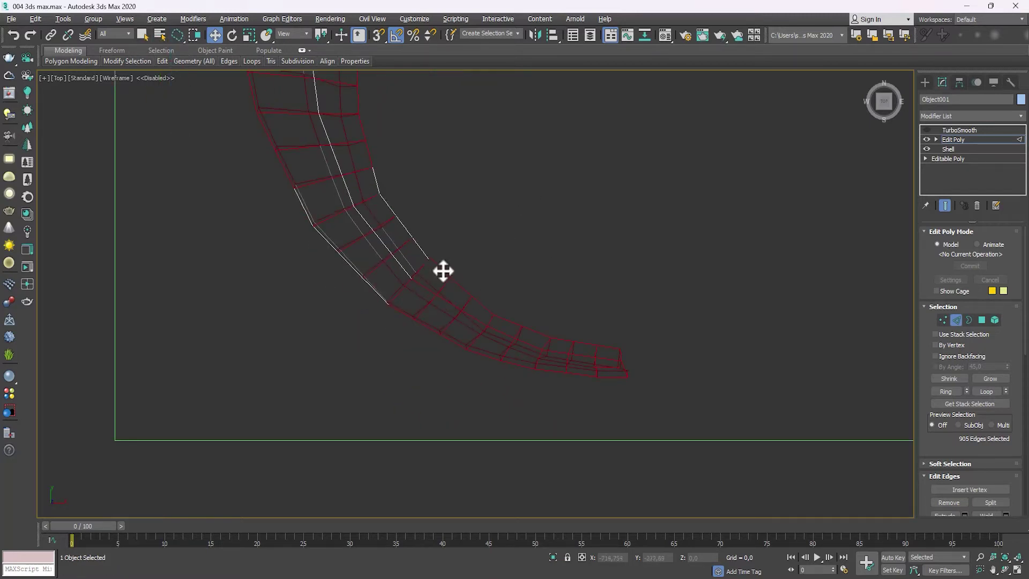
left_click_drag(407, 304, 463, 291, "alt")
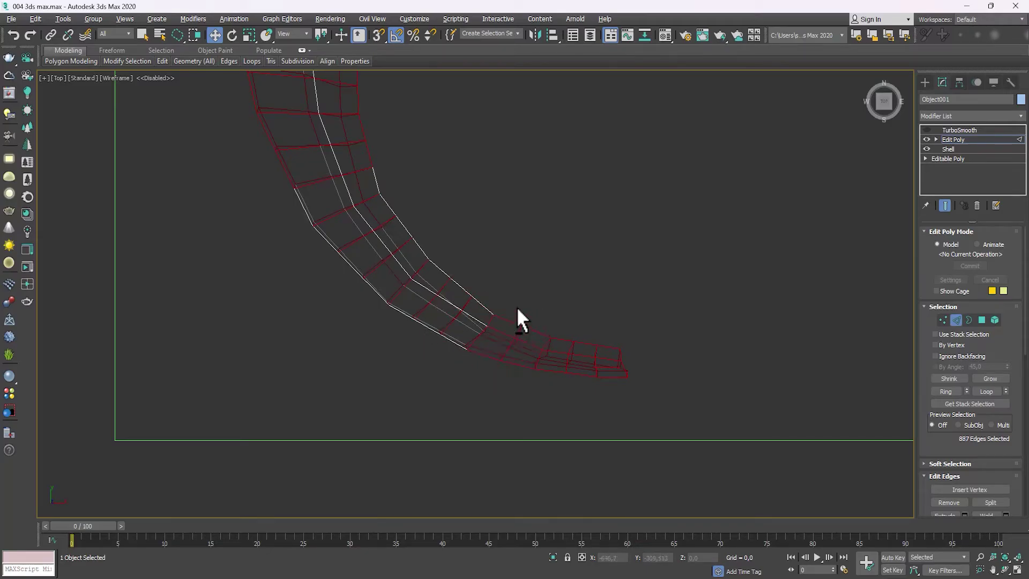
left_click_drag(477, 373, 529, 343, "alt")
left_click_drag(551, 377, 586, 324, "alt")
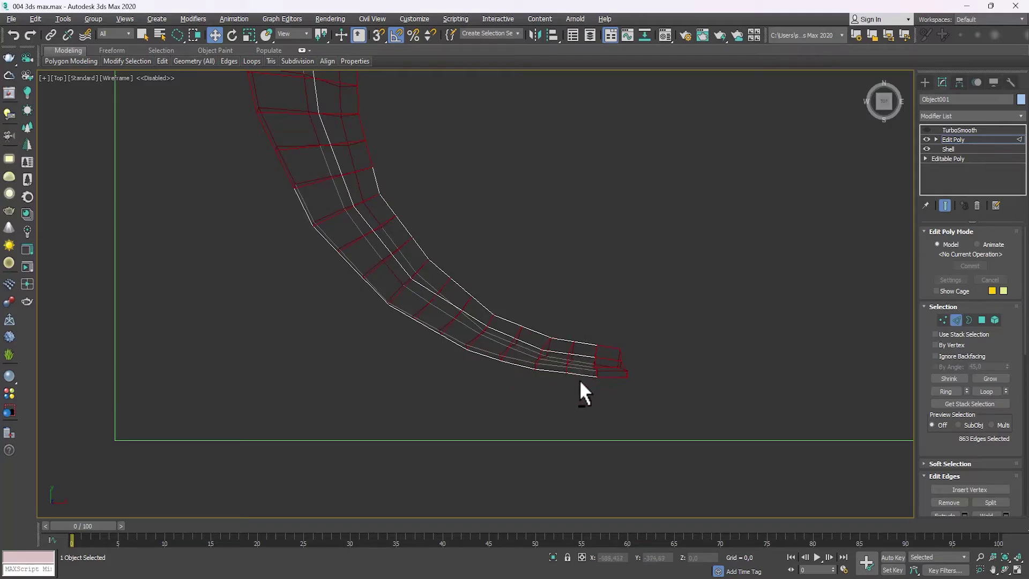
Deselect the lengthwise edges between the slat divisions up the left side of the band.
middle_click_drag(454, 239, 483, 340)
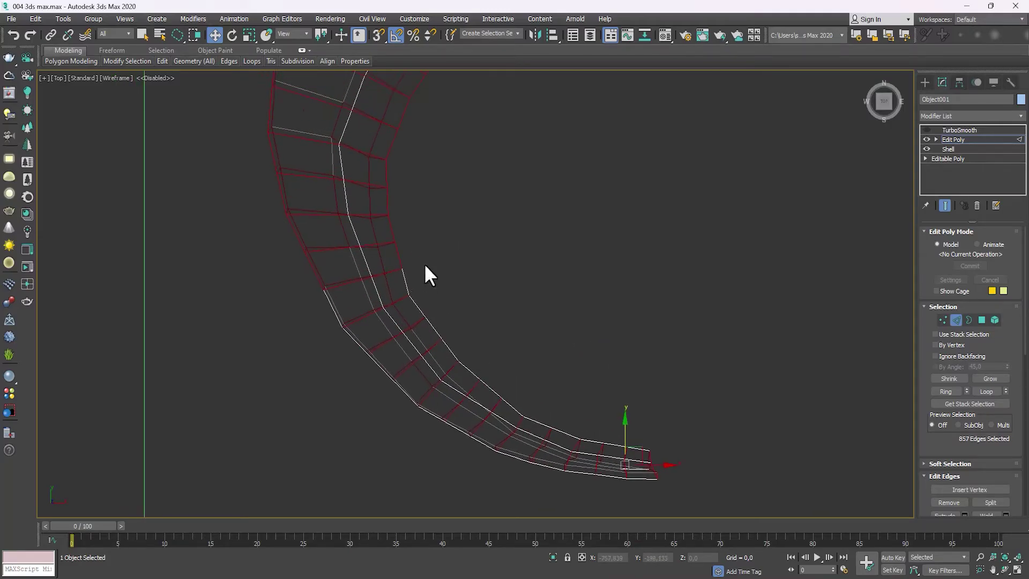
left_click_drag(311, 272, 363, 259, "alt")
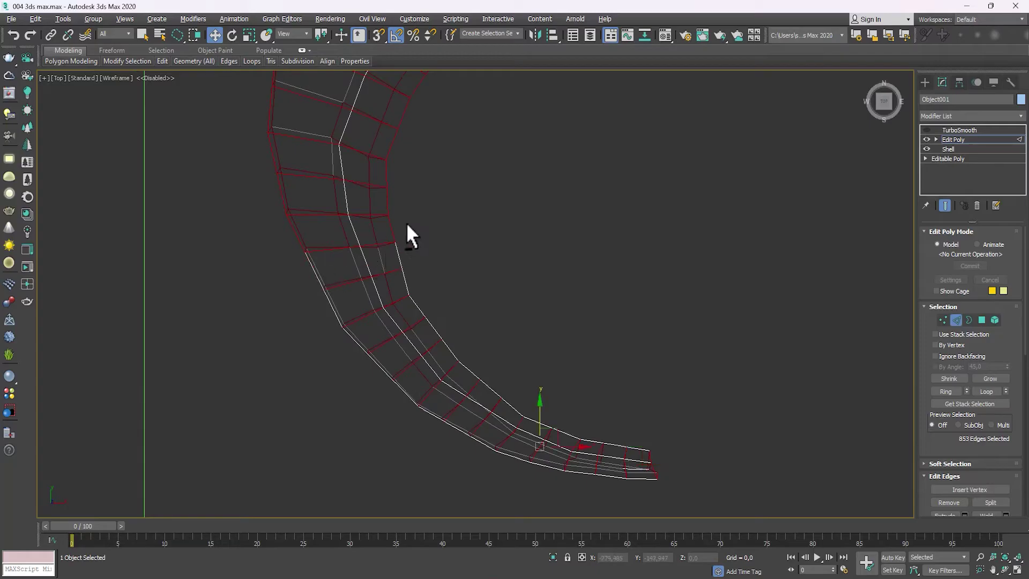
left_click_drag(274, 233, 407, 204, "alt")
left_click_drag(323, 194, 265, 190, "alt")
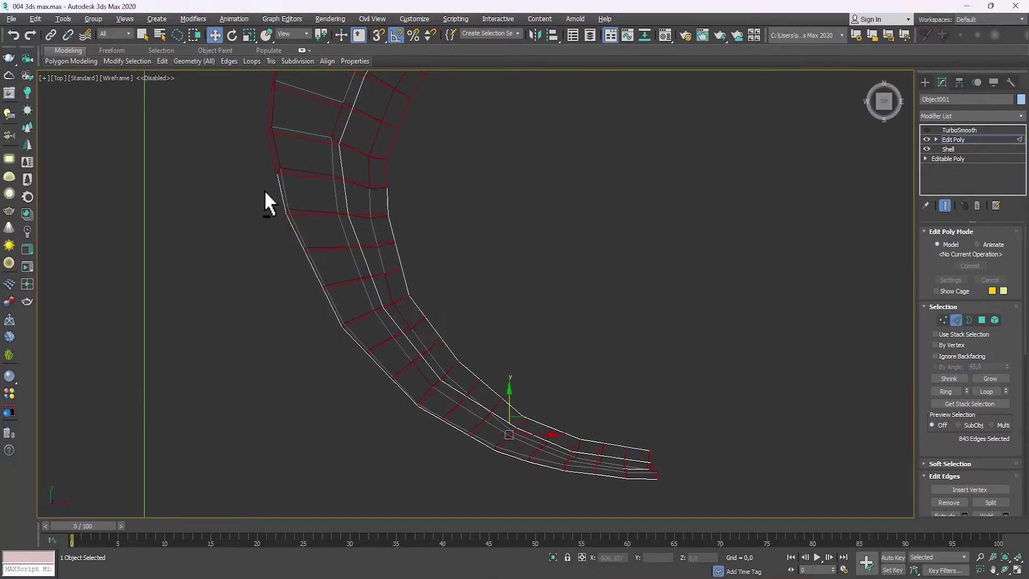
middle_click_drag(393, 175, 411, 253)
mouse_move(336, 238)
left_mouse_down("alt")
mouse_move(269, 233)
mouse_move(395, 220)
left_mouse_up("alt")
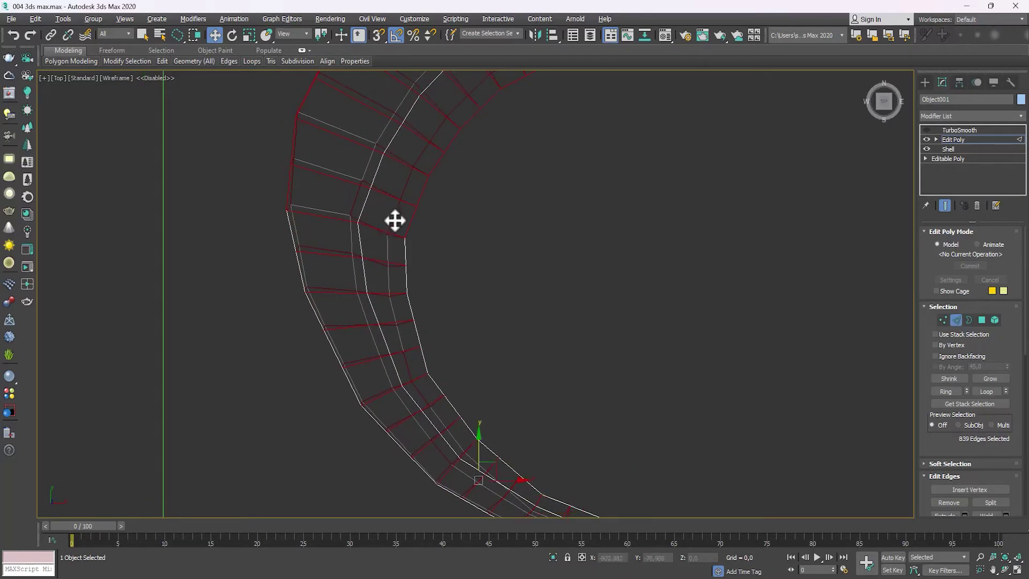
left_click_drag(326, 201, 361, 195, "alt")
Deselect the inner and outer lengthwise edges where the left side turns into the back-left bend.
middle_click_drag(361, 195, 433, 264)
left_click_drag(433, 264, 269, 204, "alt")
mouse_move(376, 209)
left_mouse_down("alt")
mouse_move(285, 165)
mouse_move(355, 166)
left_mouse_up("alt")
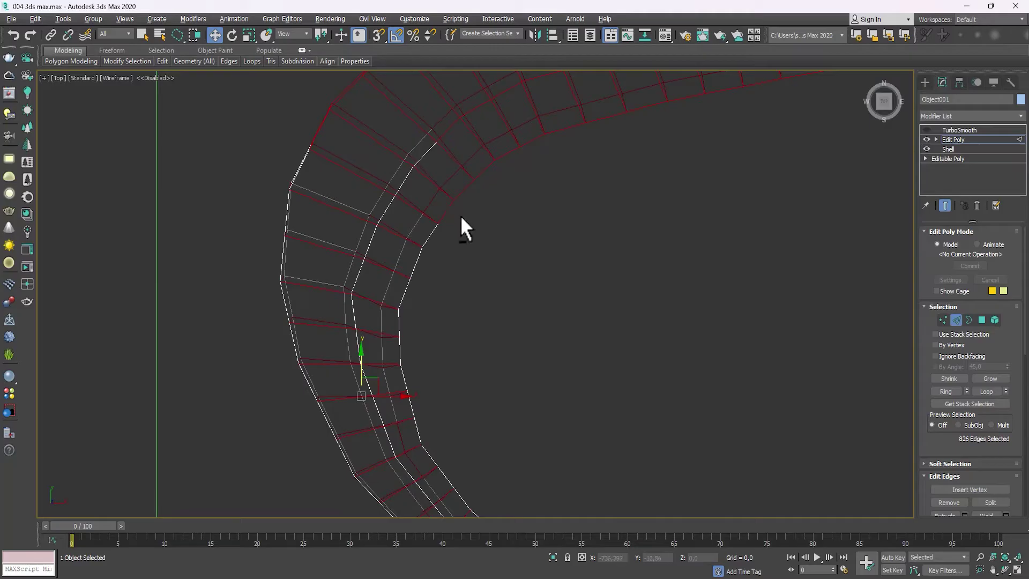
left_click_drag(461, 215, 290, 117, "alt")
middle_click_drag(490, 227, 492, 321)
left_click_drag(375, 216, 416, 247, "alt")
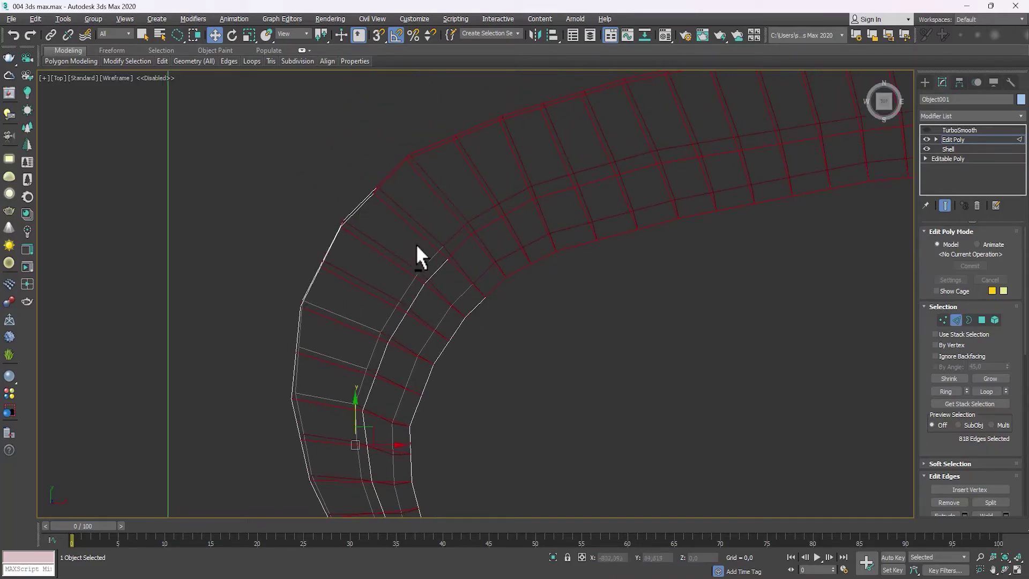
Deselect the lengthwise edges from the back-left bend to the start of the band's long back side.
mouse_move(415, 202)
left_mouse_down("alt")
mouse_move(379, 166)
mouse_move(517, 276)
left_mouse_up("alt")
left_click_drag(422, 135, 519, 275, "alt")
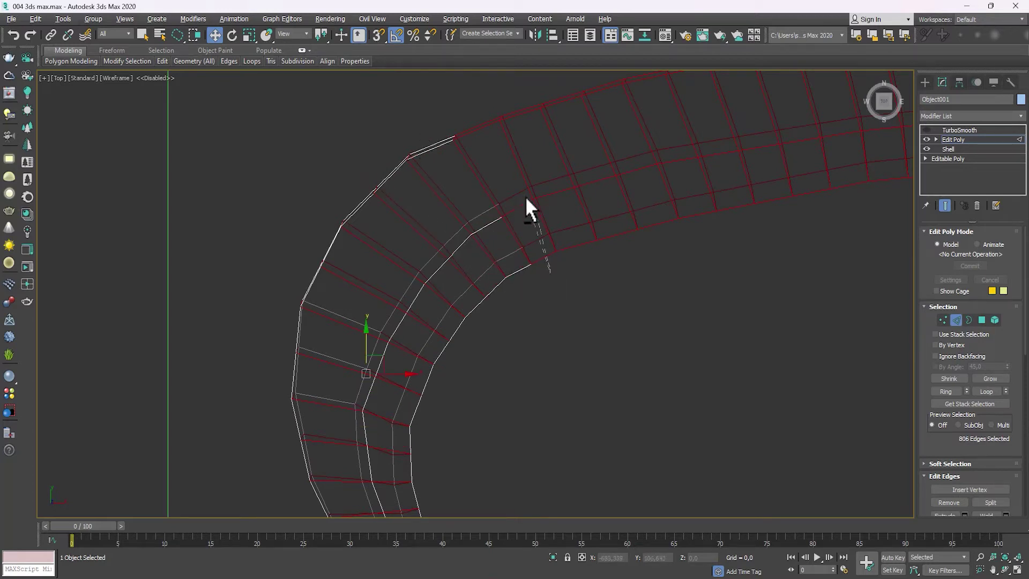
mouse_move(526, 196)
left_mouse_down("alt")
mouse_move(475, 111)
mouse_move(550, 271)
left_mouse_up("alt")
middle_click_drag(605, 279, 610, 355)
mouse_move(579, 332)
left_mouse_down("alt")
mouse_move(522, 168)
mouse_move(630, 319)
left_mouse_up("alt")
left_click_drag(565, 156, 564, 159, "alt")
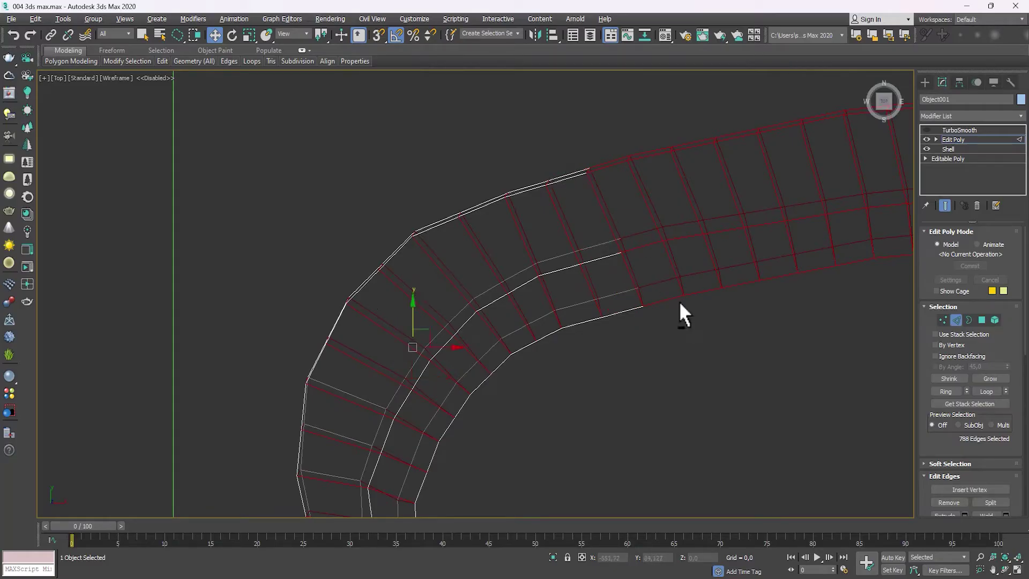
left_click_drag(679, 314, 609, 157, "alt")
middle_click_drag(682, 283, 678, 319)
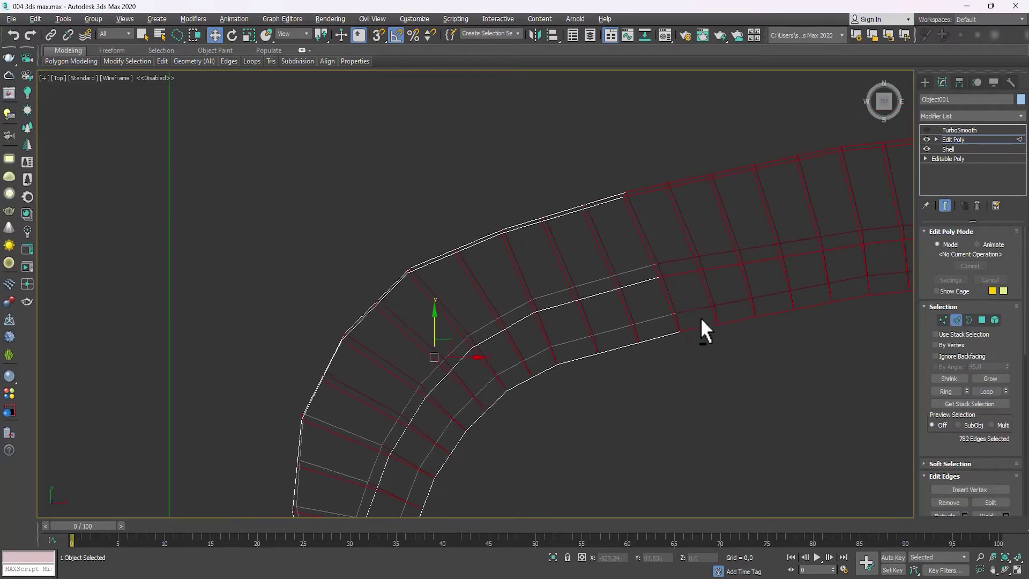
Deselect the inner and outer lengthwise edges between the slat divisions along the left third of the back side.
left_click_drag(638, 167, 750, 341, "alt")
left_click_drag(684, 181, 687, 185, "alt")
mouse_move(719, 279)
middle_mouse_down()
mouse_move(735, 299)
mouse_move(648, 359)
middle_mouse_up()
mouse_move(623, 227)
left_mouse_down("alt")
mouse_move(599, 188)
mouse_move(616, 239)
left_mouse_up("alt")
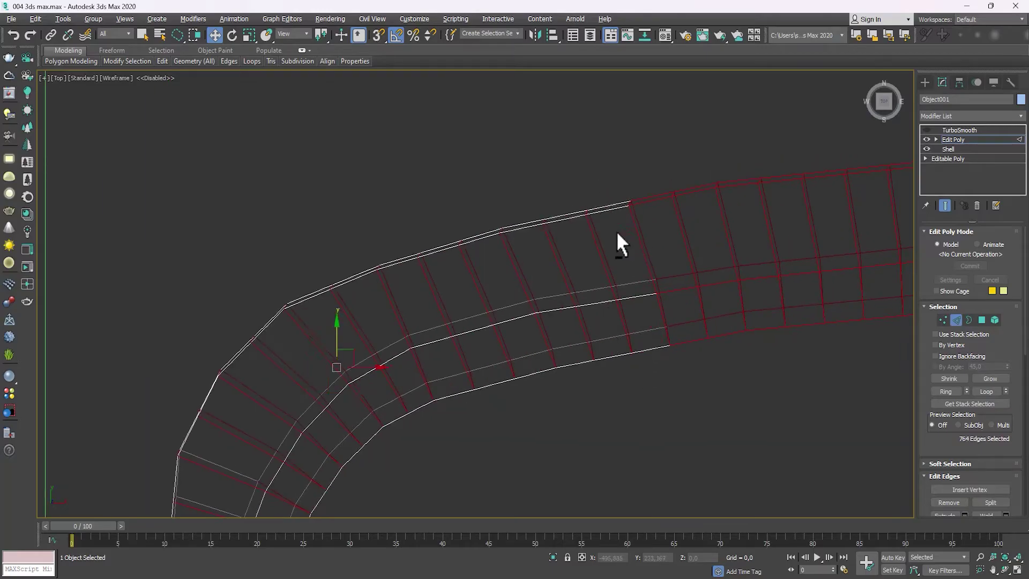
middle_click_drag(642, 332, 676, 363)
left_click_drag(651, 239, 655, 260, "alt")
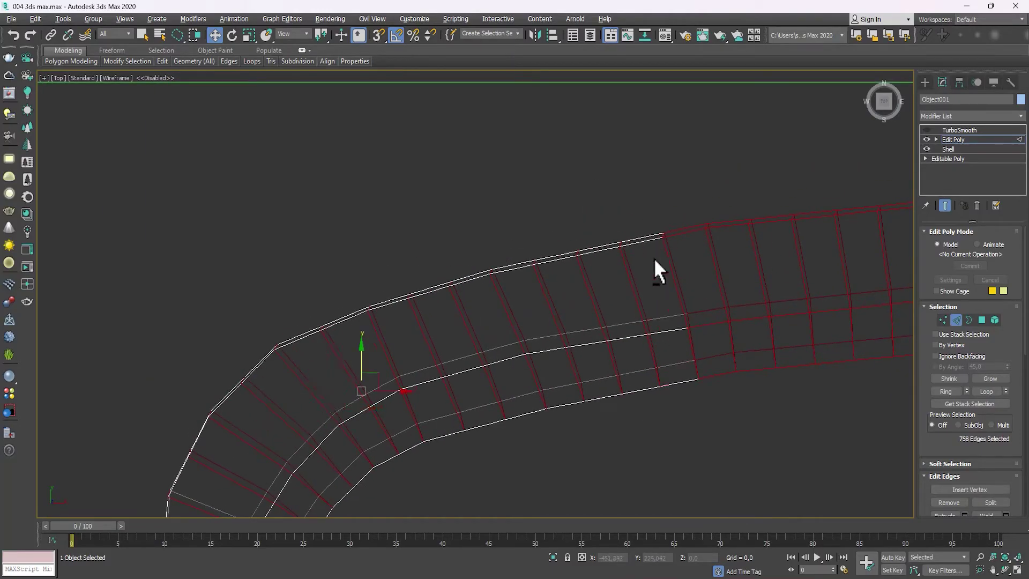
left_click_drag(681, 216, 766, 410, "alt")
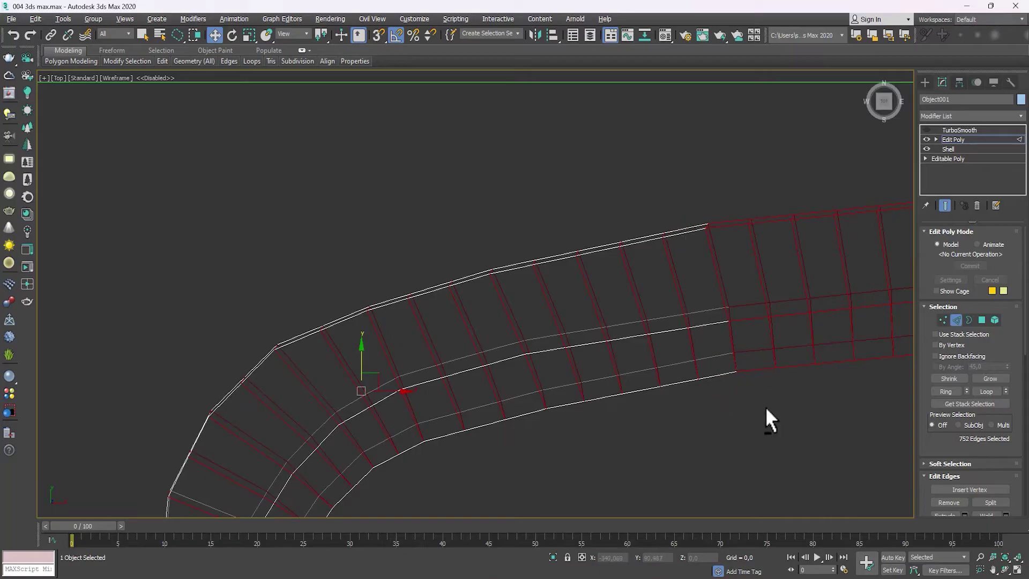
left_click_drag(724, 212, 723, 210, "alt")
middle_click_drag(797, 332, 702, 435)
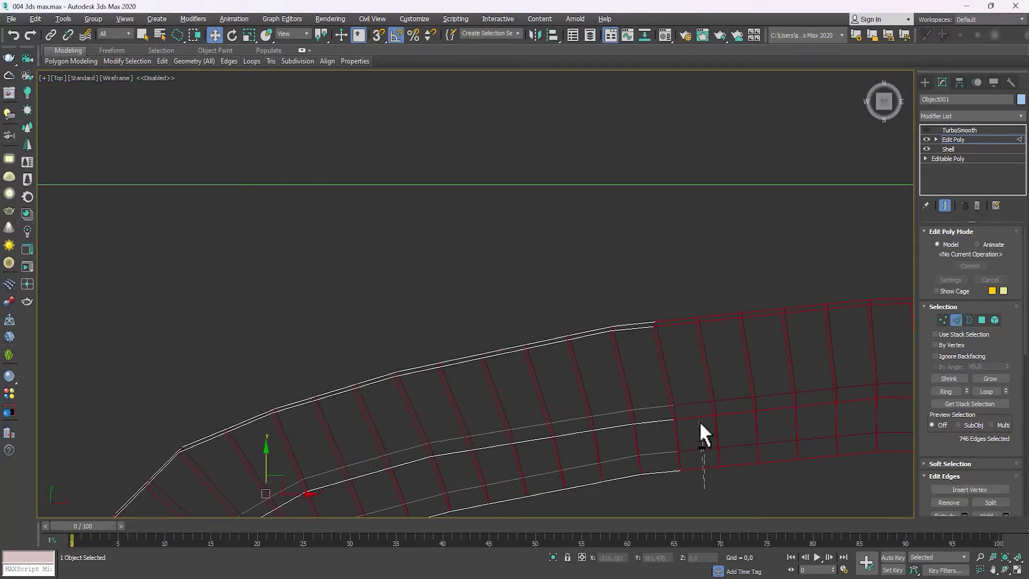
Deselect the lengthwise edges of the back side from its left third towards the middle.
left_click_drag(689, 308, 689, 321, "alt")
middle_click_drag(718, 425, 680, 420)
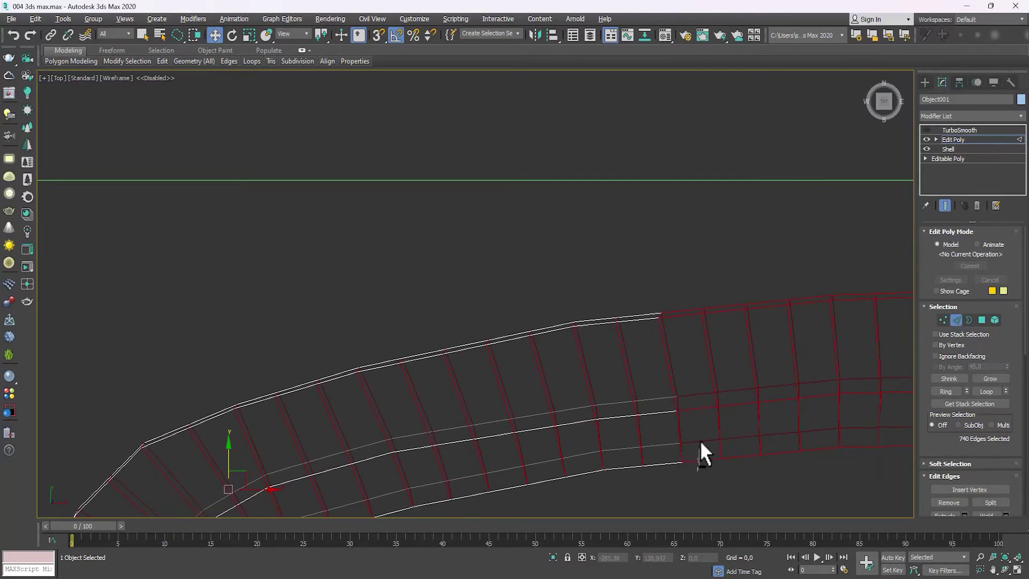
left_click_drag(697, 307, 694, 305, "alt")
middle_click_drag(718, 411, 676, 395)
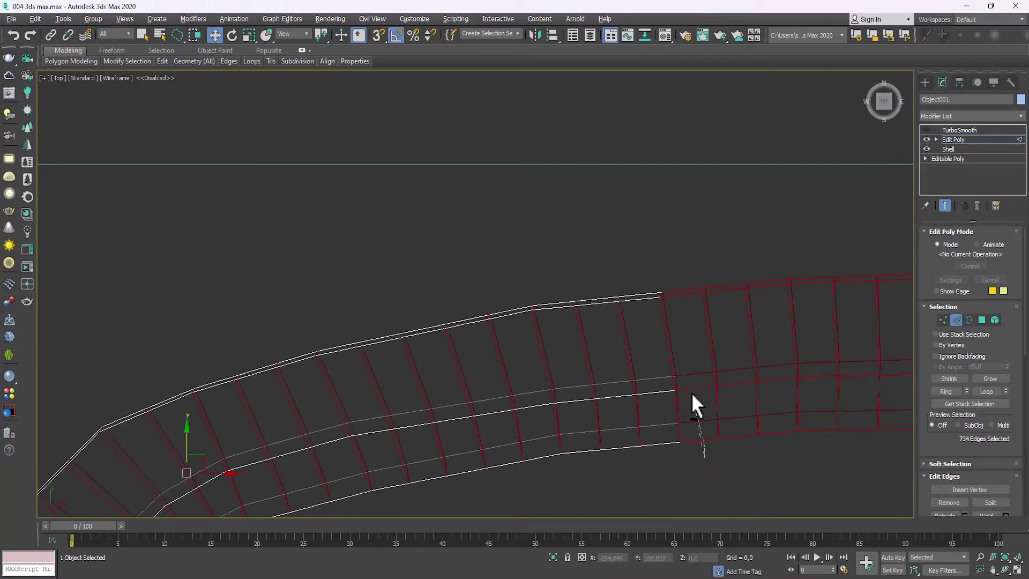
mouse_move(704, 455)
left_mouse_down("alt")
mouse_move(676, 274)
mouse_move(753, 459)
left_mouse_up("alt")
left_click_drag(755, 278, 764, 261, "alt")
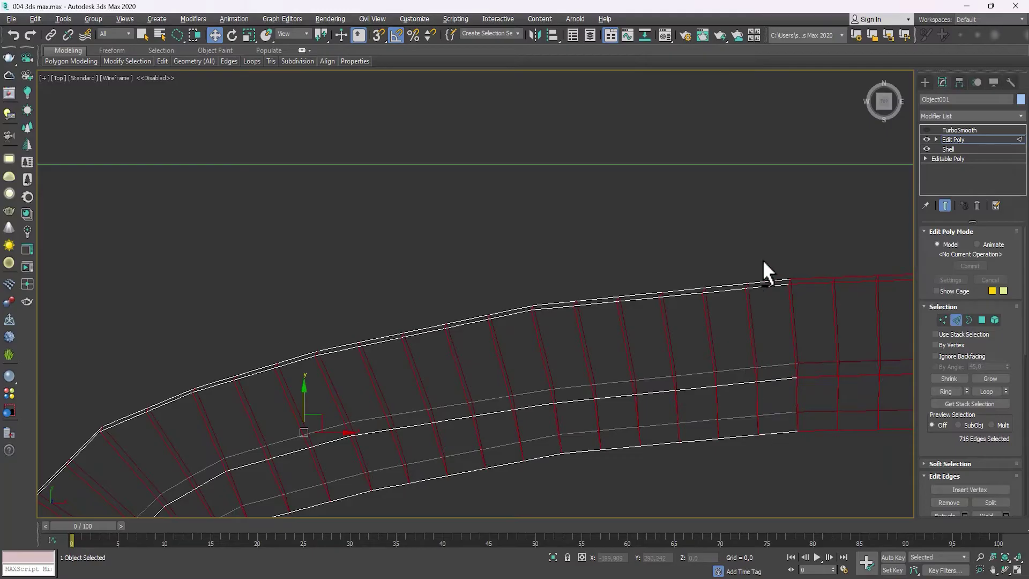
middle_click_drag(788, 357, 757, 357)
mouse_move(787, 438)
left_mouse_down("alt")
mouse_move(772, 252)
mouse_move(825, 476)
left_mouse_up("alt")
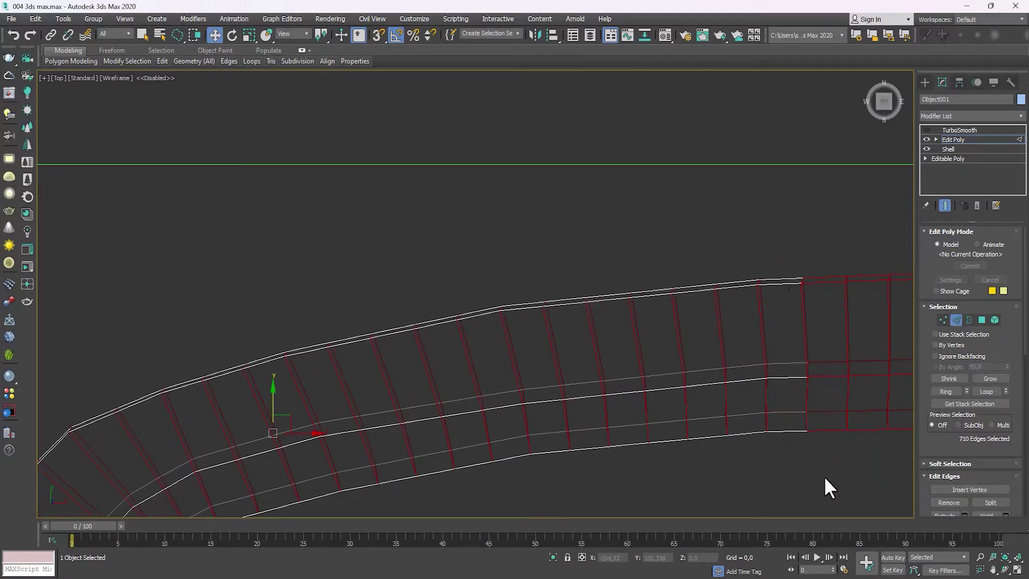
left_click_drag(825, 265, 856, 271, "alt")
middle_click_drag(852, 328, 697, 345)
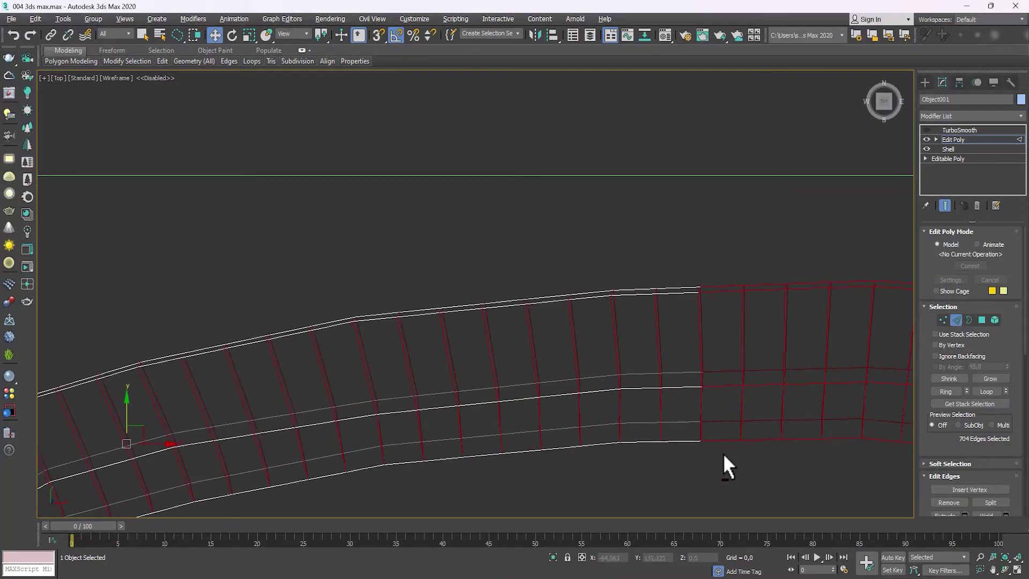
Deselect the lengthwise edges between the slat divisions across the middle of the back side.
left_click_drag(720, 270, 754, 388, "alt")
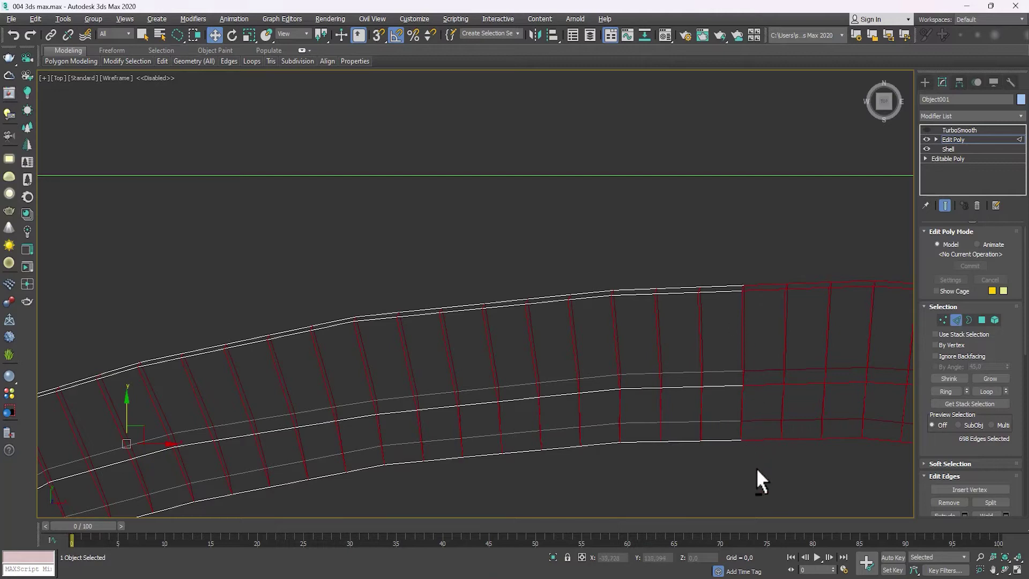
mouse_move(767, 320)
left_mouse_down("alt")
mouse_move(771, 270)
mouse_move(775, 448)
left_mouse_up("alt")
middle_click_drag(795, 400, 625, 431)
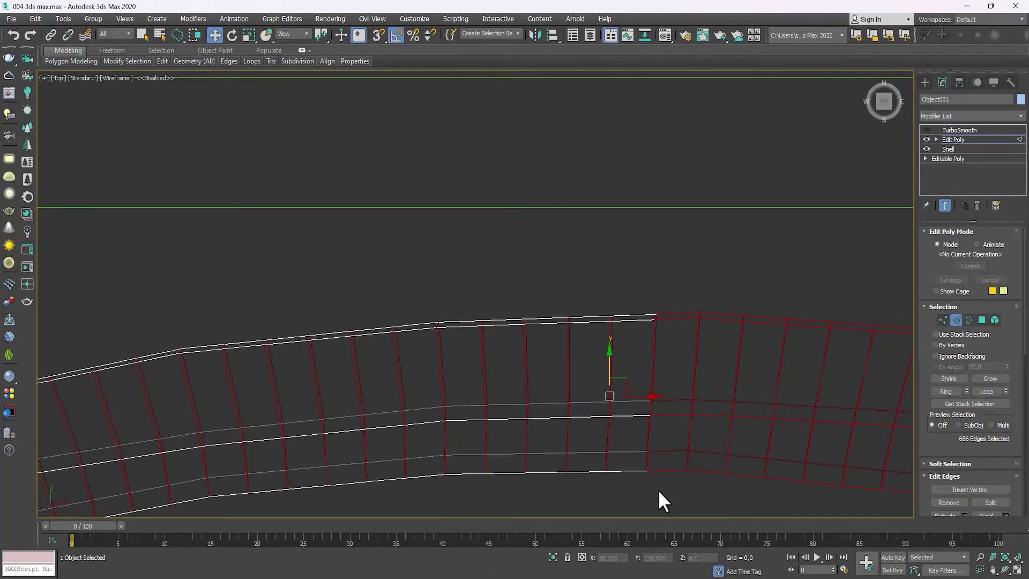
mouse_move(660, 499)
left_mouse_down("alt")
mouse_move(672, 359)
mouse_move(702, 402)
mouse_move(711, 492)
left_mouse_up("alt")
left_click_drag(720, 300, 731, 424, "alt")
middle_click_drag(775, 450, 738, 425)
mouse_move(731, 254)
left_mouse_down("alt")
mouse_move(742, 484)
mouse_move(767, 269)
mouse_move(761, 480)
left_mouse_up("alt")
left_click_drag(785, 468, 806, 234, "alt")
middle_click_drag(804, 308, 736, 293)
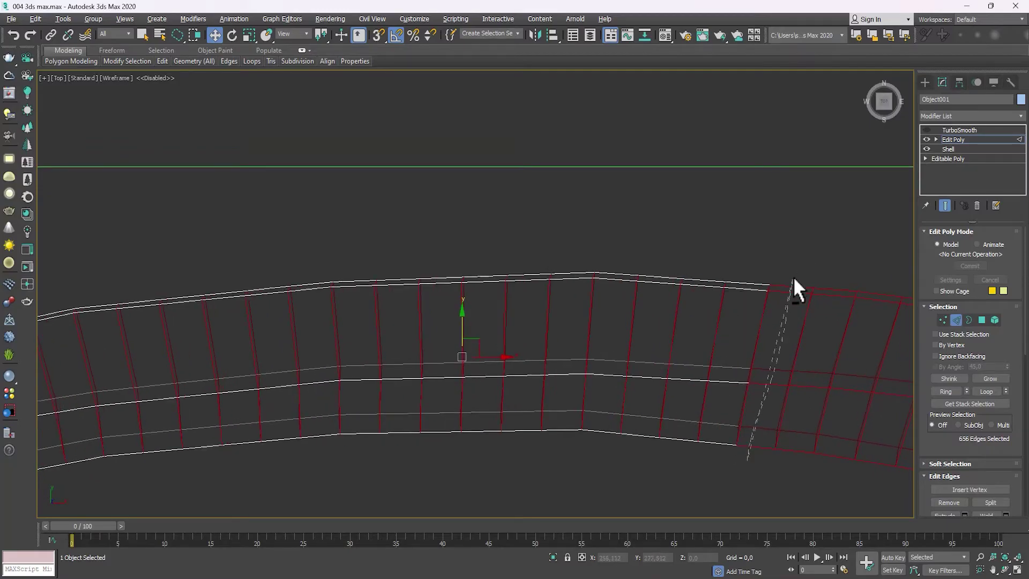
Deselect the inner and outer lengthwise edges along the right part of the back side.
left_click_drag(793, 276, 796, 274, "alt")
middle_click_drag(720, 356, 692, 369)
left_click_drag(761, 273, 761, 274, "alt")
middle_click_drag(717, 475, 631, 370)
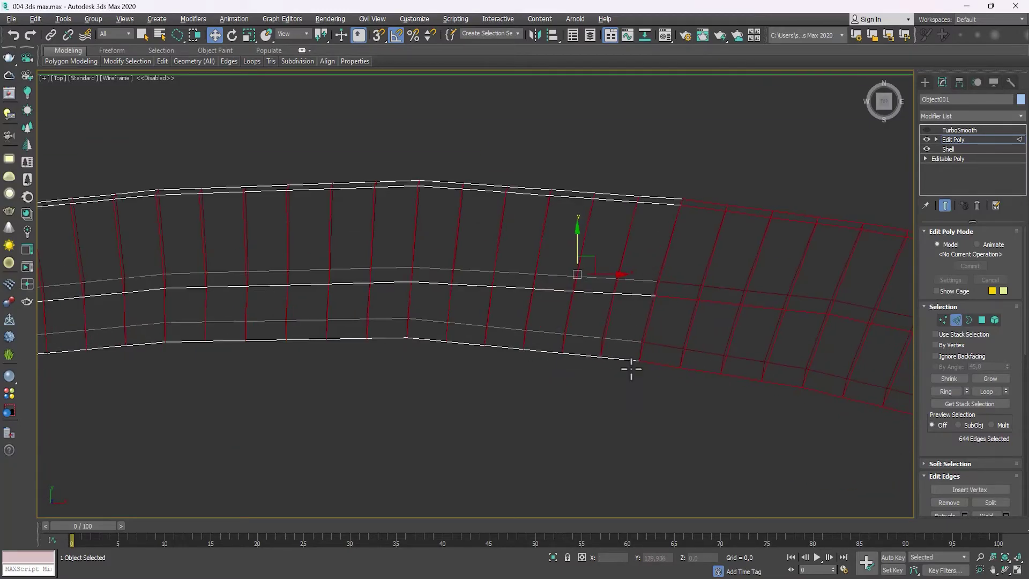
left_click_drag(659, 351, 712, 250, "alt")
left_click_drag(713, 322, 749, 275, "alt")
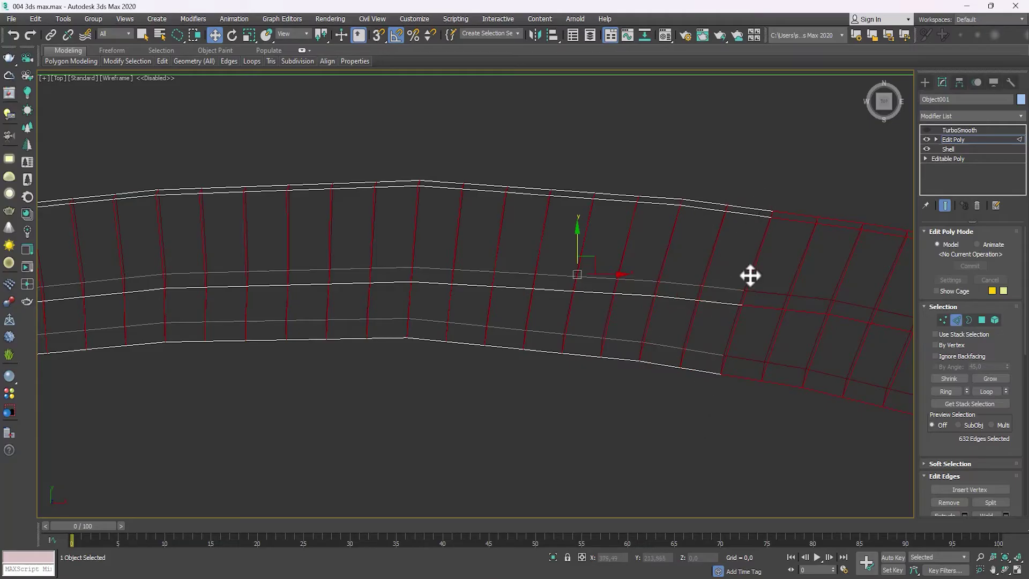
middle_click_drag(749, 276, 652, 341)
left_click_drag(722, 259, 736, 273, "alt")
middle_click_drag(690, 407, 595, 289)
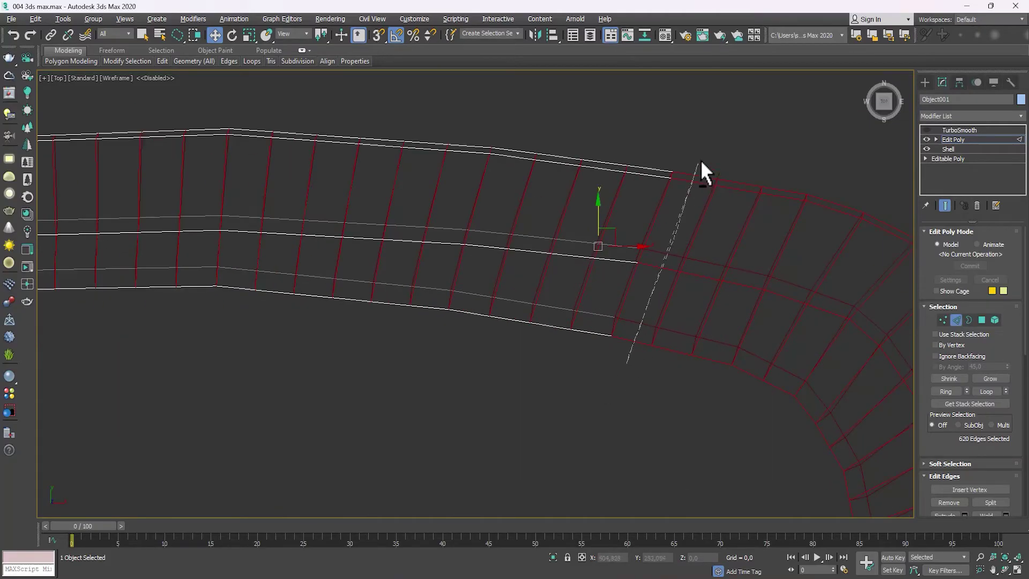
Deselect the lengthwise edges where the back side curves into the back-right bend.
left_click_drag(700, 160, 701, 161, "alt")
middle_click_drag(694, 289, 569, 412)
left_click(619, 307, "alt")
middle_click_drag(619, 300, 581, 186)
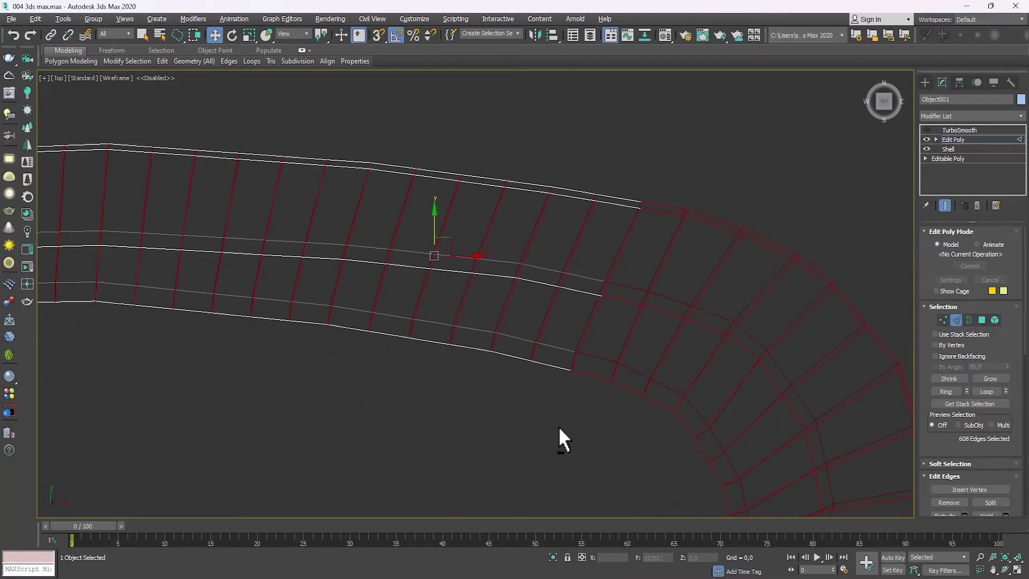
left_click_drag(652, 239, 652, 241, "alt")
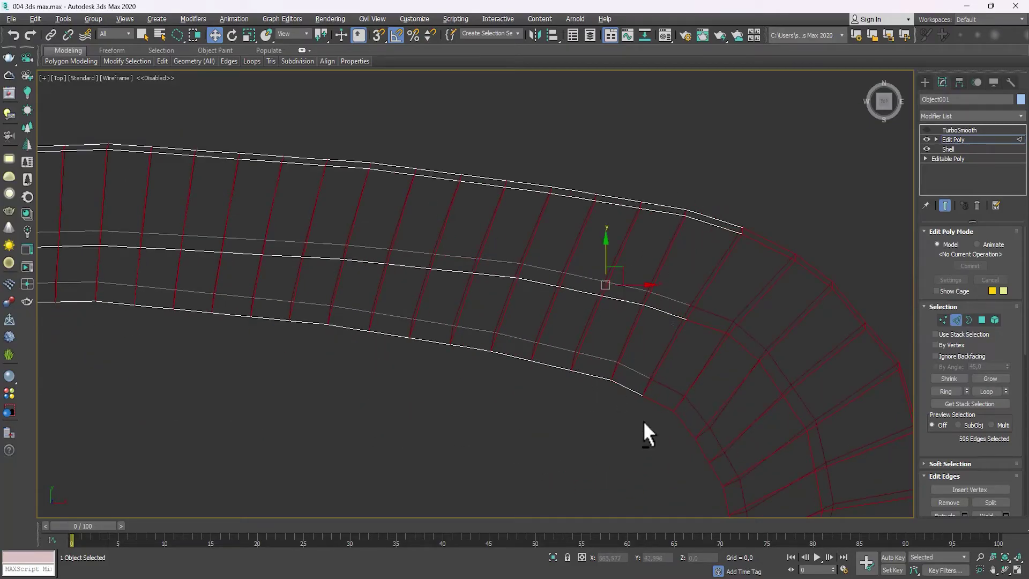
left_click(773, 242, "alt")
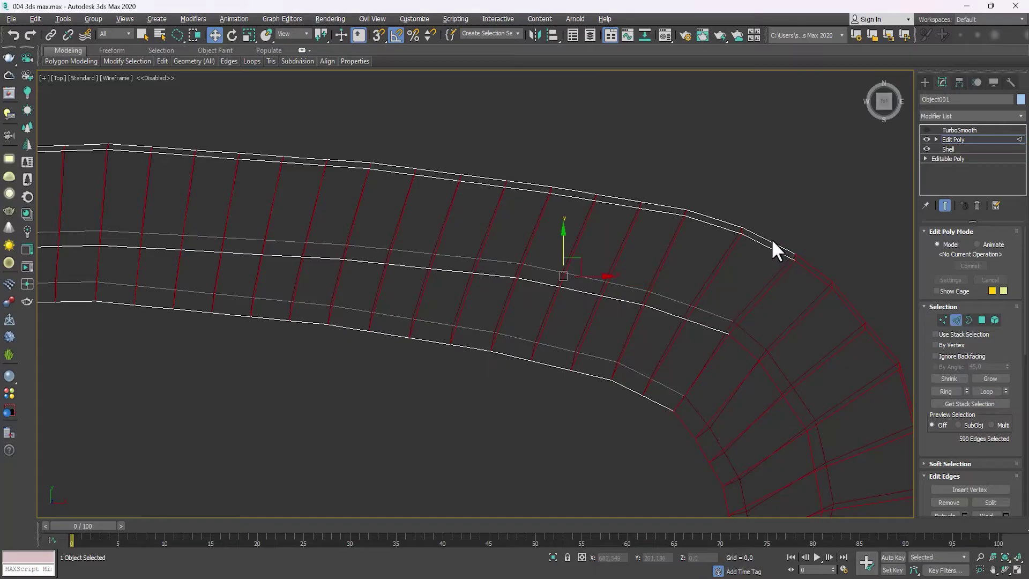
middle_click_drag(772, 243, 716, 155)
scroll(717, 155, "down", 2)
mouse_move(649, 293)
left_mouse_down("alt")
mouse_move(738, 171)
mouse_move(783, 189)
left_mouse_up("alt")
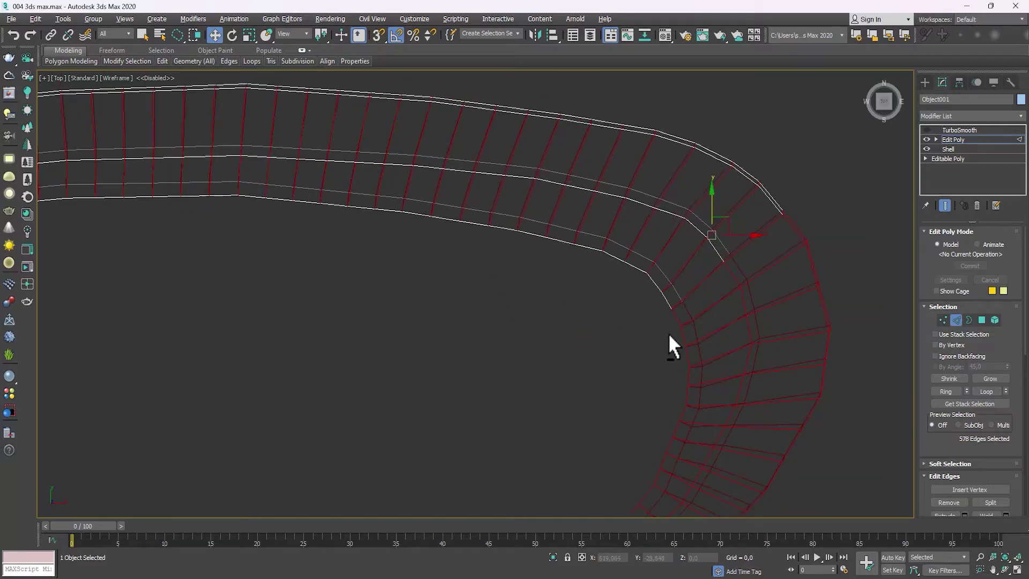
Deselect the lengthwise edges around the back-right bend to the upper part of the right side.
mouse_move(668, 329)
left_mouse_down("alt")
mouse_move(740, 254)
mouse_move(793, 220)
left_mouse_up("alt")
left_click_drag(819, 259, 819, 261, "alt")
left_click_drag(672, 363, 828, 313, "alt")
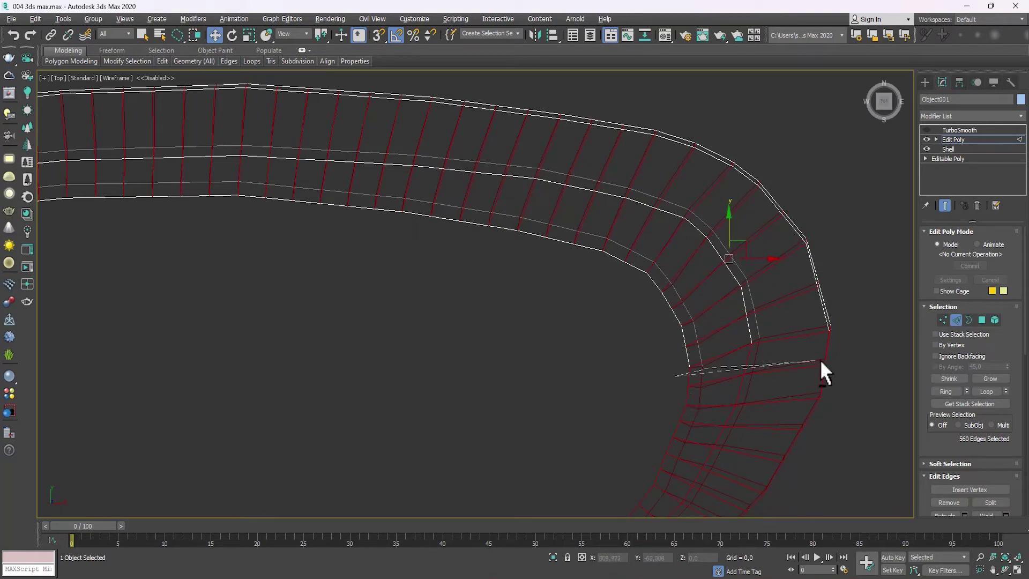
left_click_drag(821, 362, 815, 365, "alt")
left_click_drag(678, 400, 842, 391, "alt")
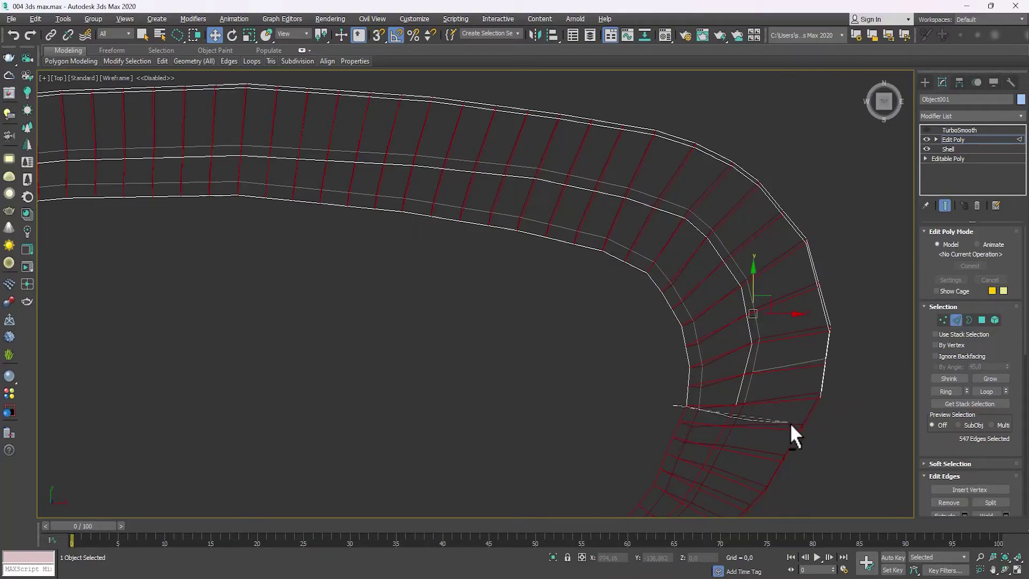
left_click_drag(790, 423, 790, 424, "alt")
middle_click_drag(666, 444, 642, 407)
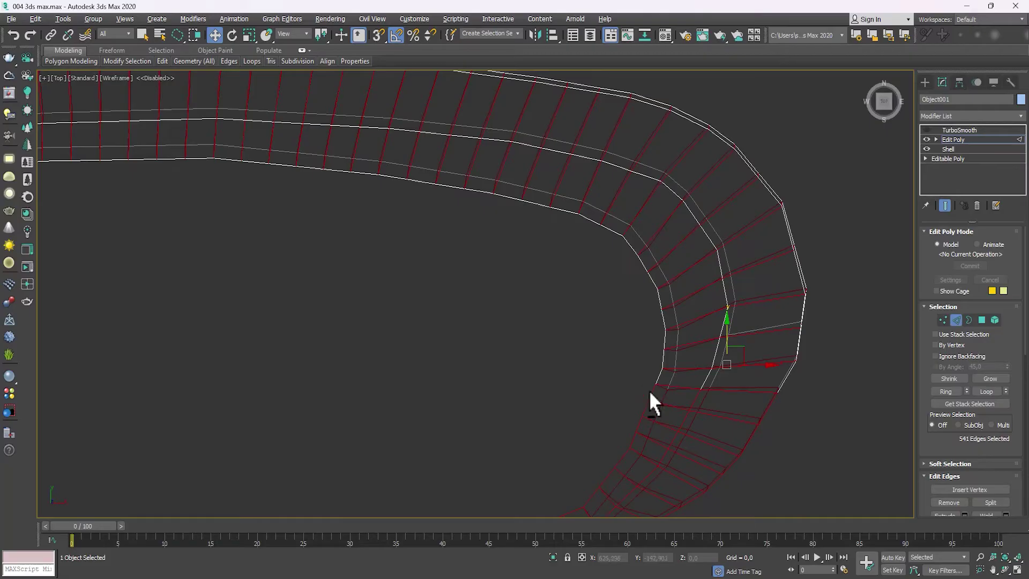
Deselect the remaining lengthwise edges down the right side to the band's front-right tip.
left_click_drag(648, 390, 777, 416, "alt")
middle_click_drag(622, 451, 619, 404)
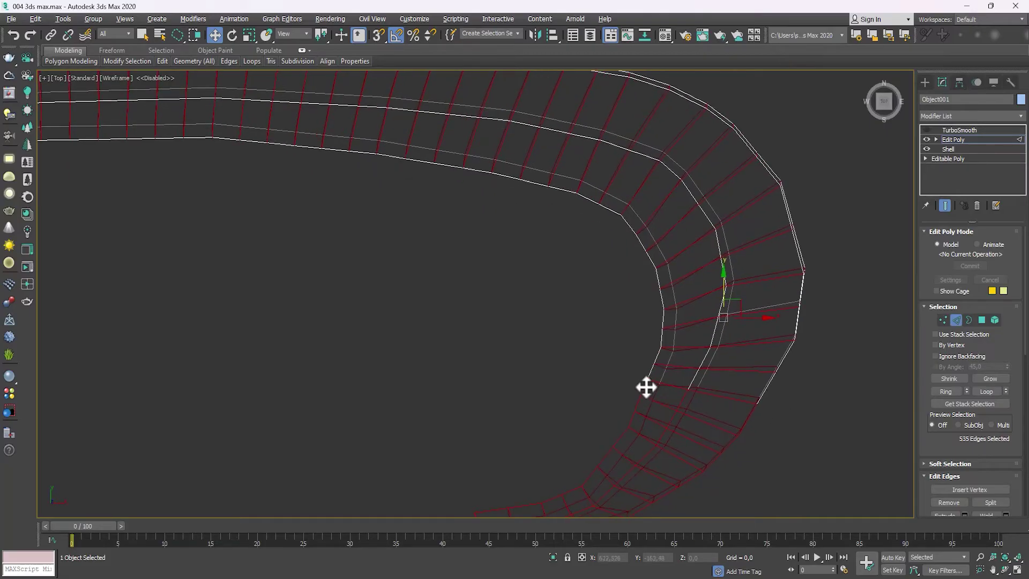
left_click_drag(640, 387, 754, 422, "alt")
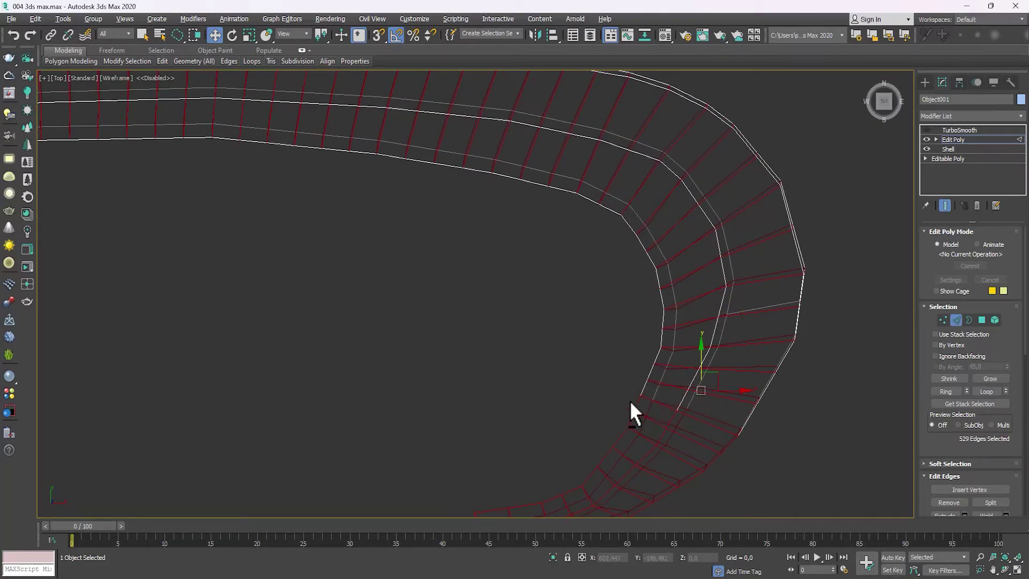
mouse_move(631, 402)
left_mouse_down("alt")
mouse_move(726, 450)
mouse_move(671, 445)
mouse_move(677, 472)
left_mouse_up("alt")
middle_click_drag(707, 420, 700, 319)
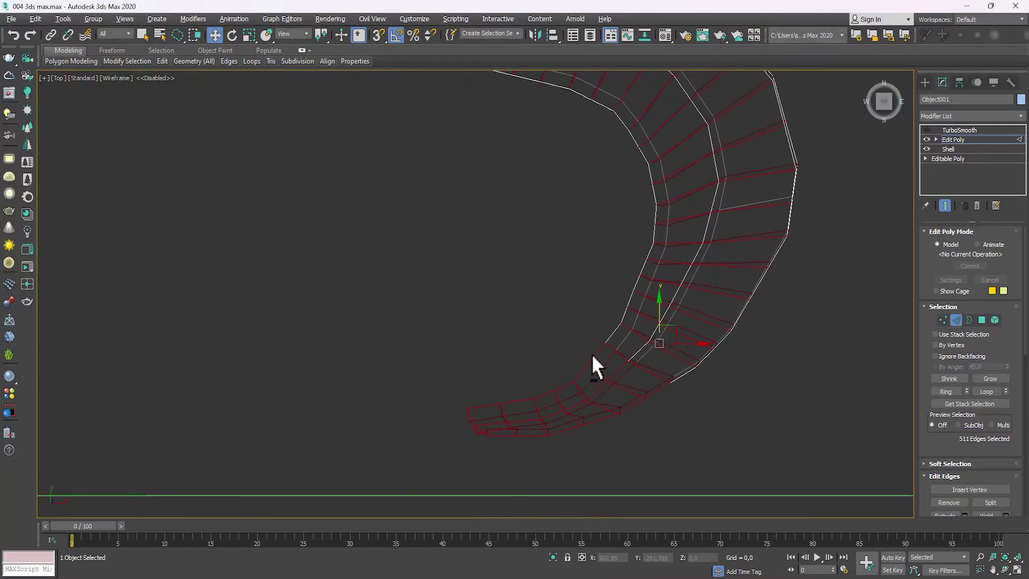
left_click_drag(680, 403, 672, 394, "alt")
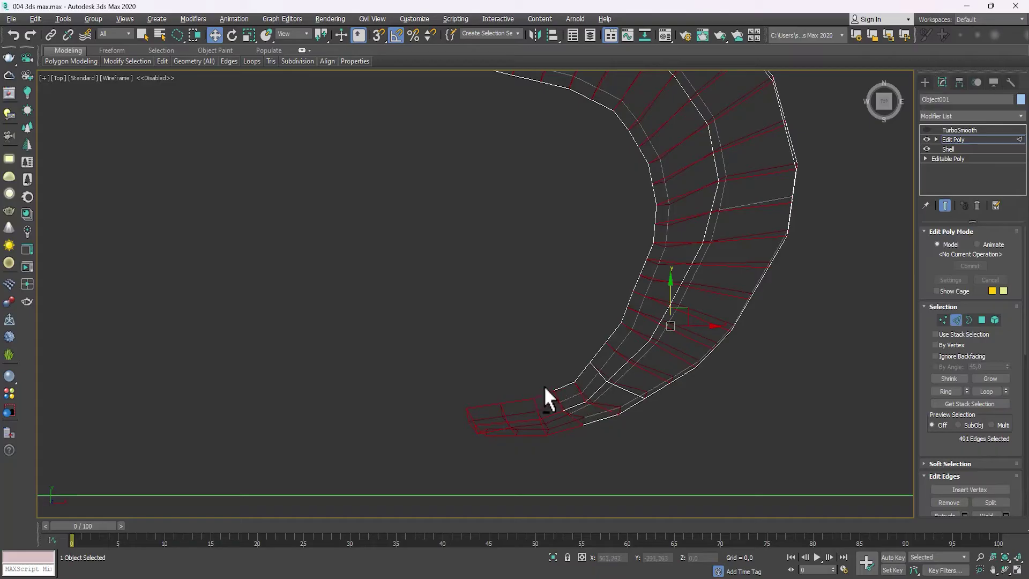
left_click_drag(544, 386, 564, 440, "alt")
left_click_drag(519, 403, 533, 443, "alt")
left_click_drag(485, 396, 505, 447, "alt")
scroll(461, 352, "down", 3)
scroll(468, 372, "down", 3)
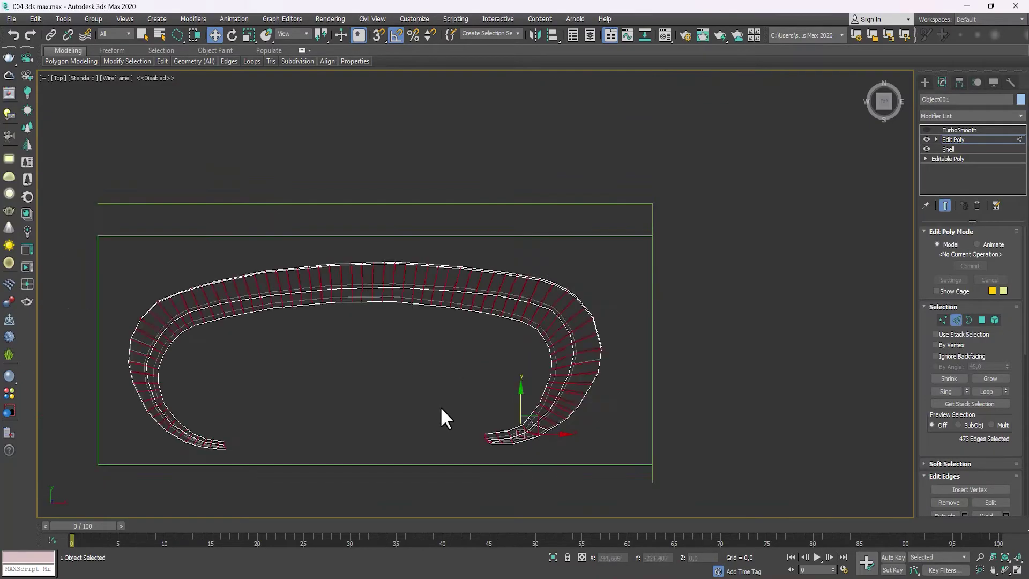
Try to extrude the selected crosswise edges inward with a height of -11,995 and a width of 3,427.
middle_click_drag(441, 418, 420, 359, "alt")
key("F3")
scroll(322, 316, "up", 5)
scroll(459, 329, "down", 2)
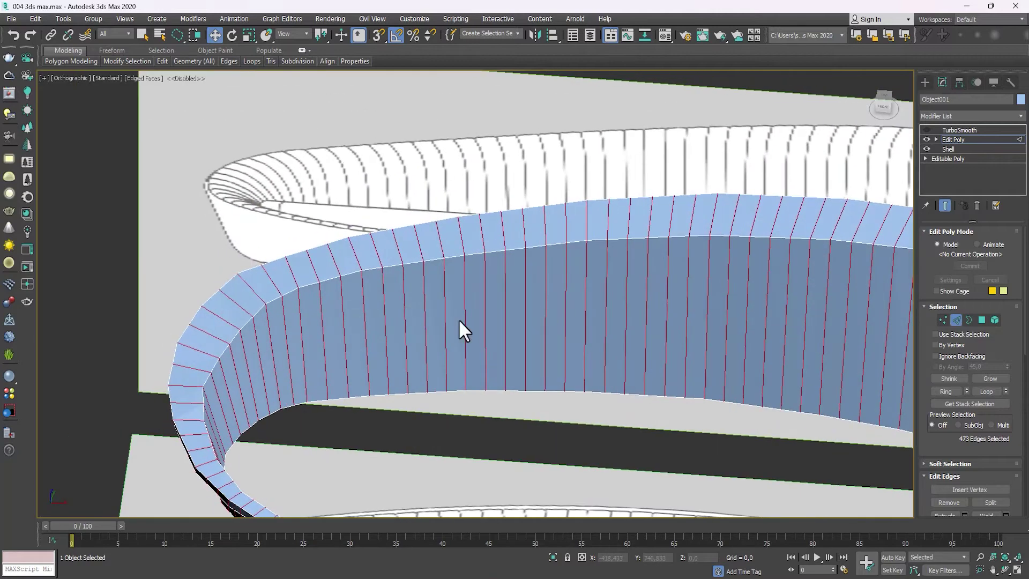
scroll(416, 297, "down", 1)
right_click(414, 282)
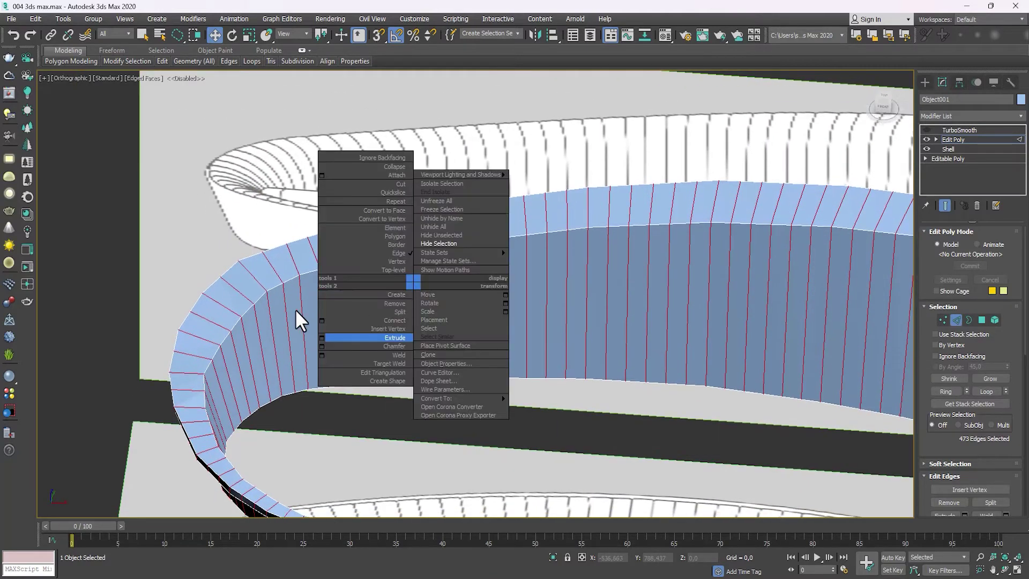
left_click(321, 337)
scroll(369, 284, "up", 2)
scroll(369, 284, "up", 3)
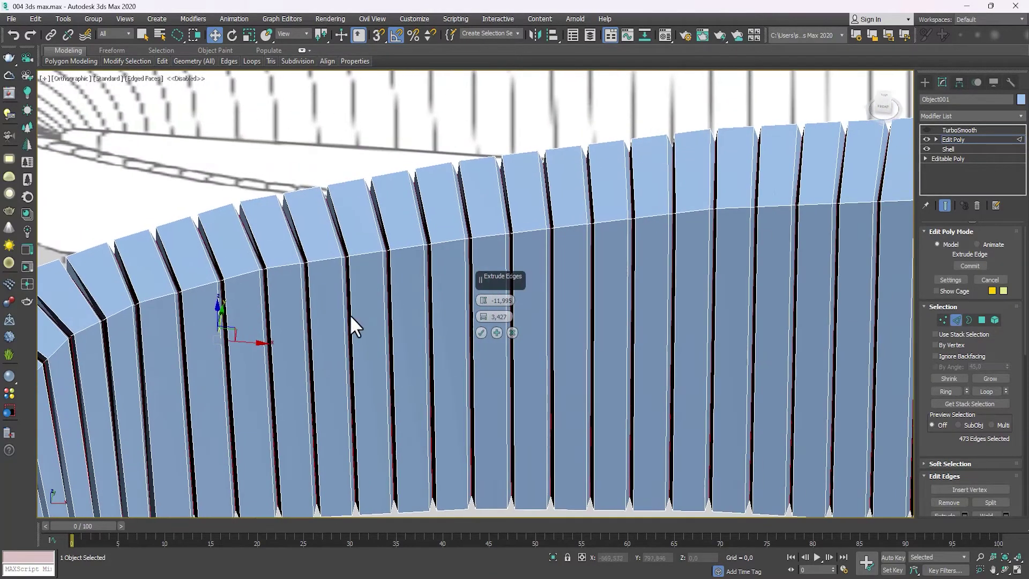
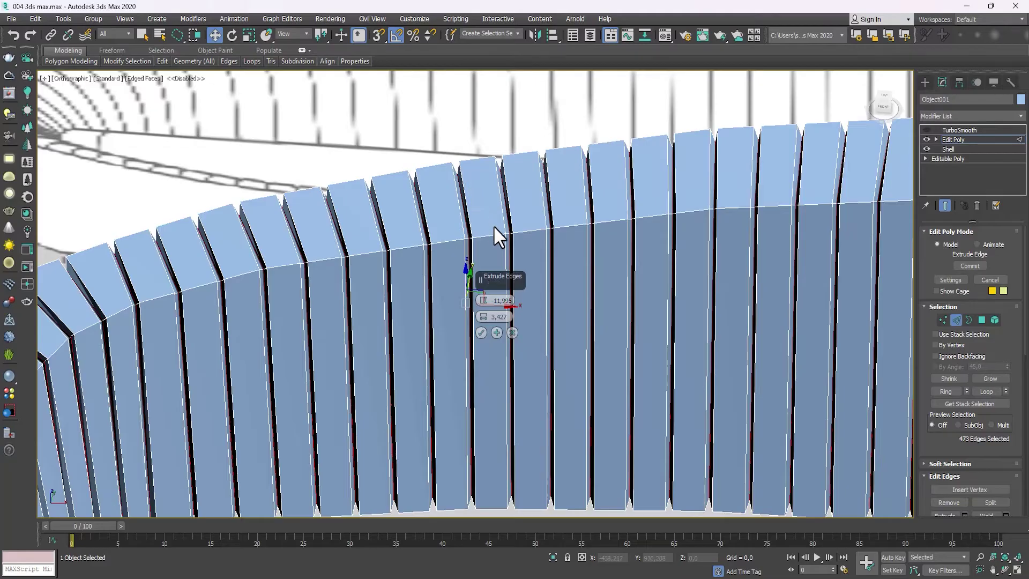
scroll(493, 227, "down", 2)
middle_click_drag(149, 343, 160, 284)
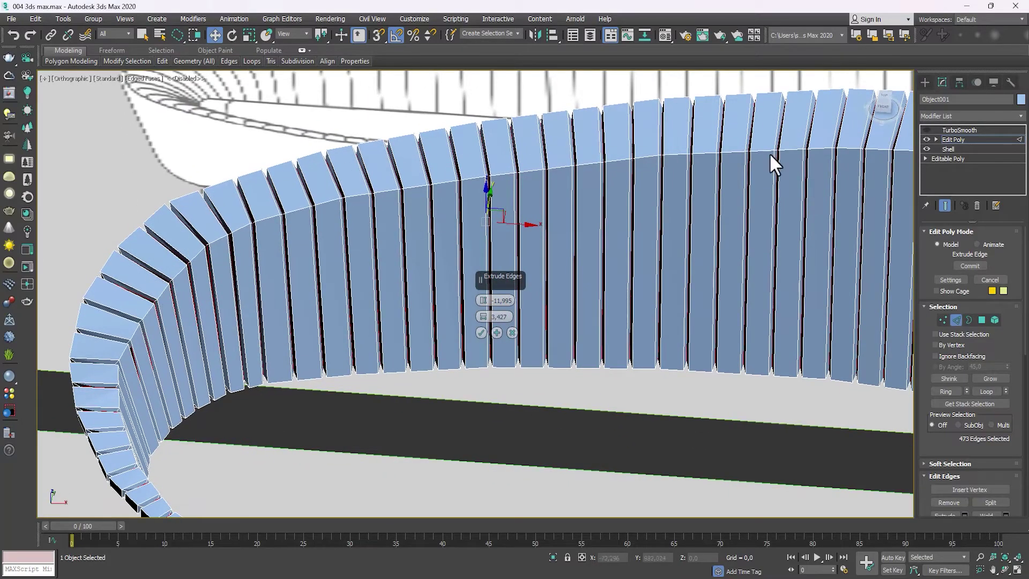
scroll(291, 220, "up", 3)
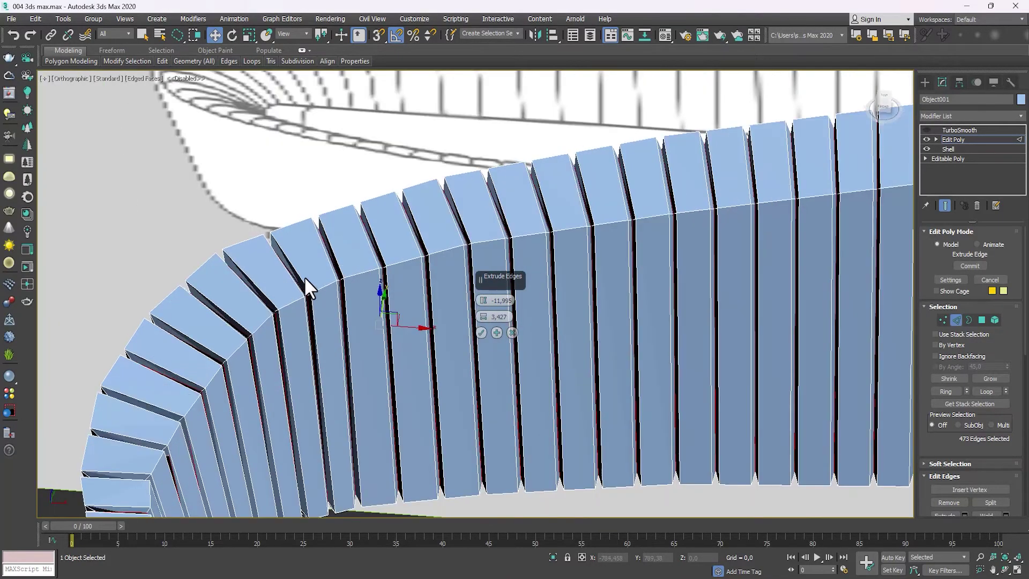
Preview the extruded grooves with TurboSmooth enabled, then cancel the edge extrusion and disable the smoothing.
left_click(926, 130)
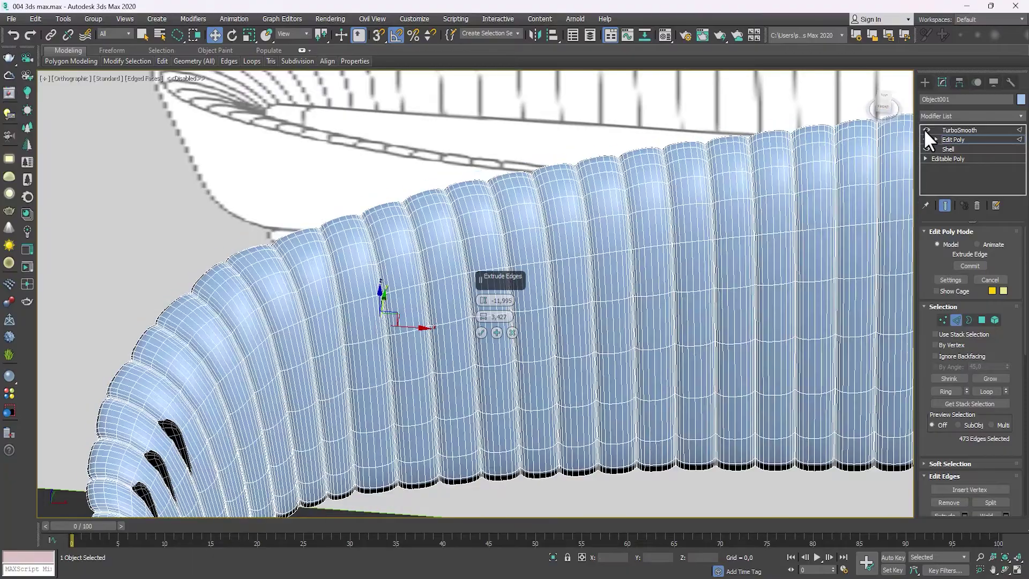
middle_click_drag(365, 275, 459, 341, "alt")
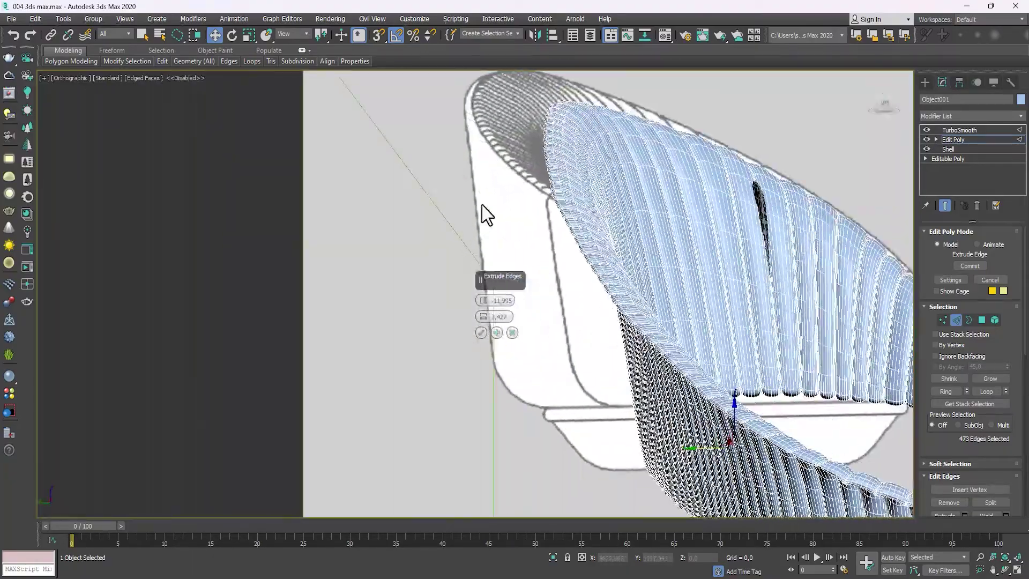
scroll(482, 206, "up", 3)
middle_click_drag(625, 244, 395, 209, "alt")
scroll(395, 198, "up", 5)
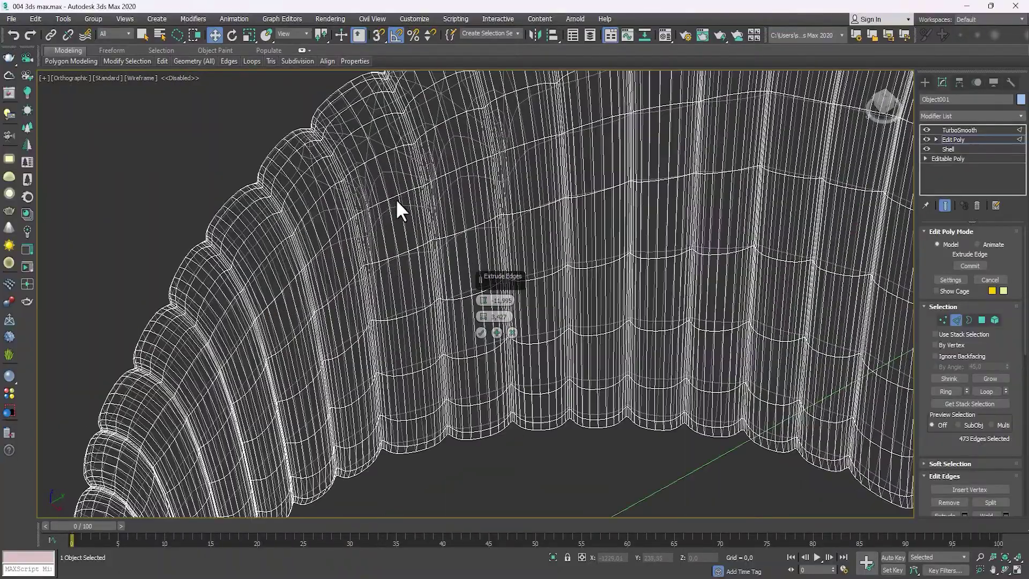
left_click(513, 332)
left_click(926, 130)
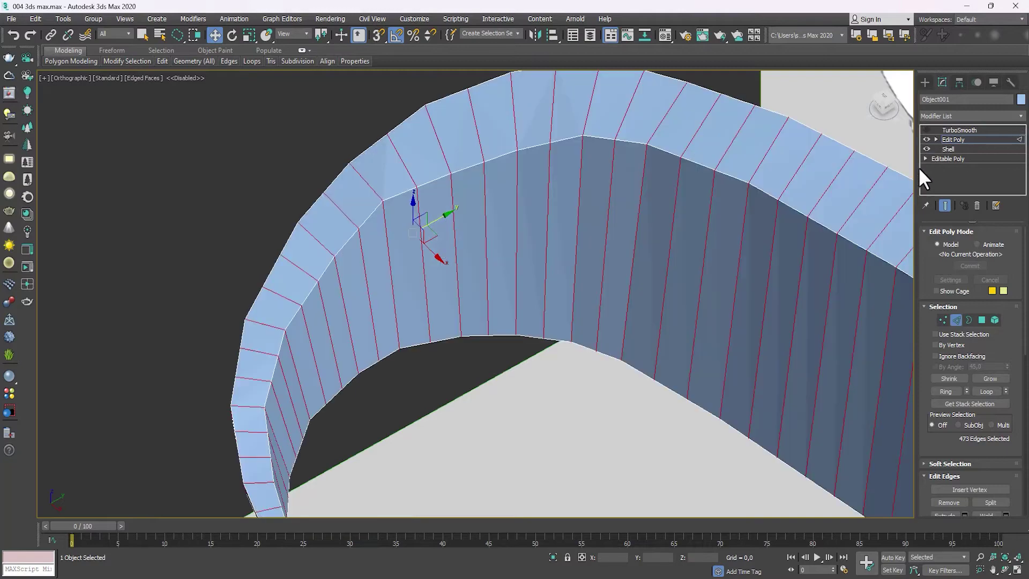
Examine the crosswise edge selection around the band's left bend in wireframe for missed edges.
middle_click_drag(451, 217, 556, 407, "alt")
key("F3")
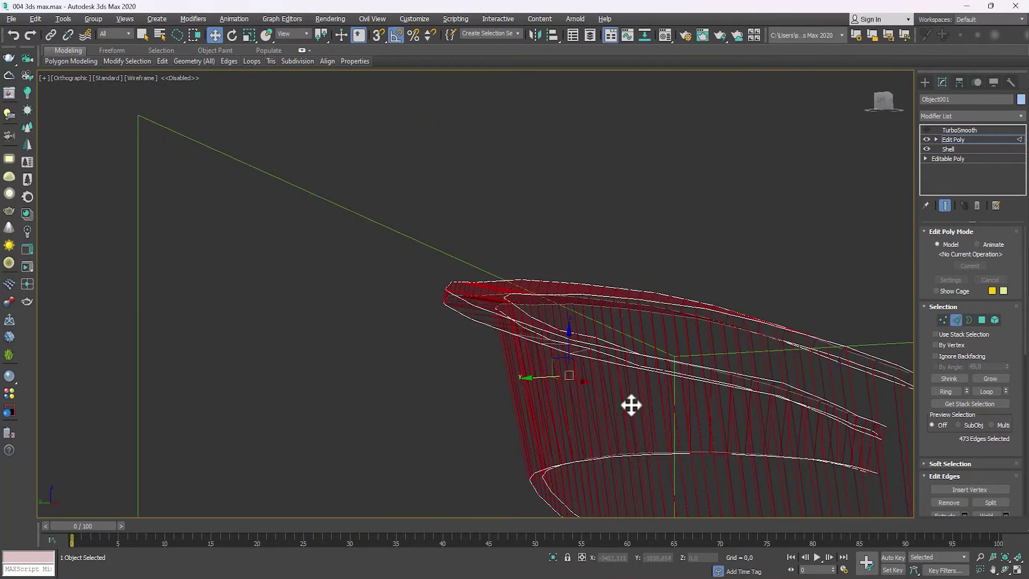
middle_click_drag(631, 404, 665, 220, "alt")
scroll(482, 424, "up", 3)
middle_click_drag(514, 307, 430, 245, "alt")
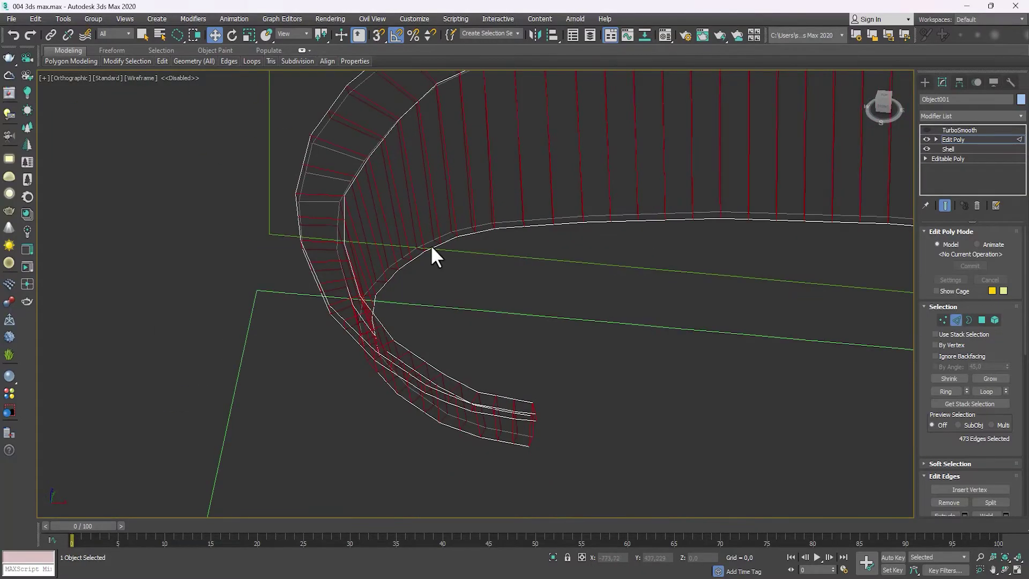
Add the missed crosswise edges at the curved end of the shell to the edge selection.
middle_click_drag(347, 165, 362, 233)
scroll(361, 233, "up", 4)
left_click(355, 218, "ctrl")
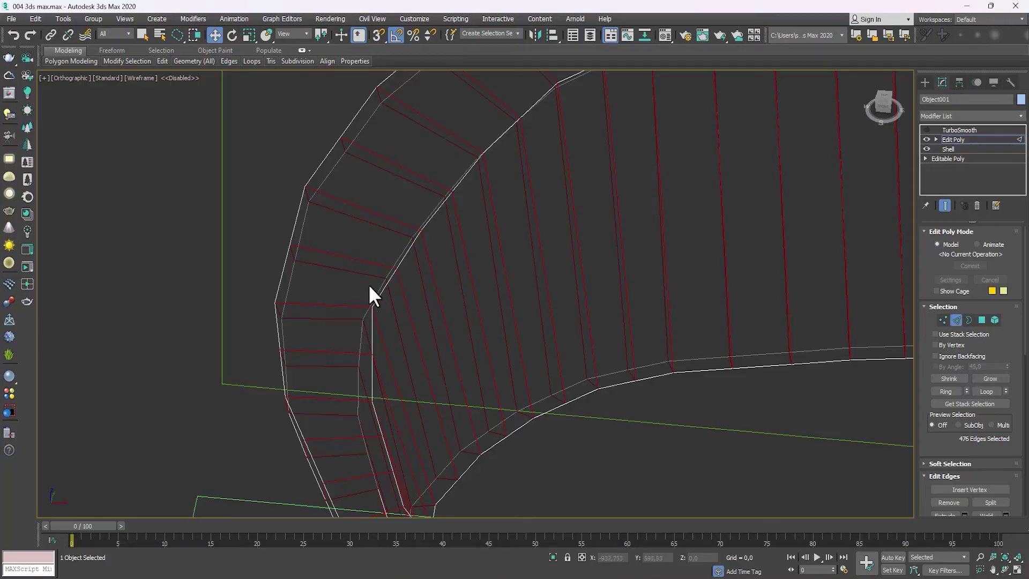
Examine the selected crosswise edges around the shell in wireframe and shaded display, and preview its smoothed form with TurboSmooth.
scroll(371, 284, "down", 4)
middle_click_drag(371, 284, 411, 209, "alt")
scroll(424, 286, "down", 2)
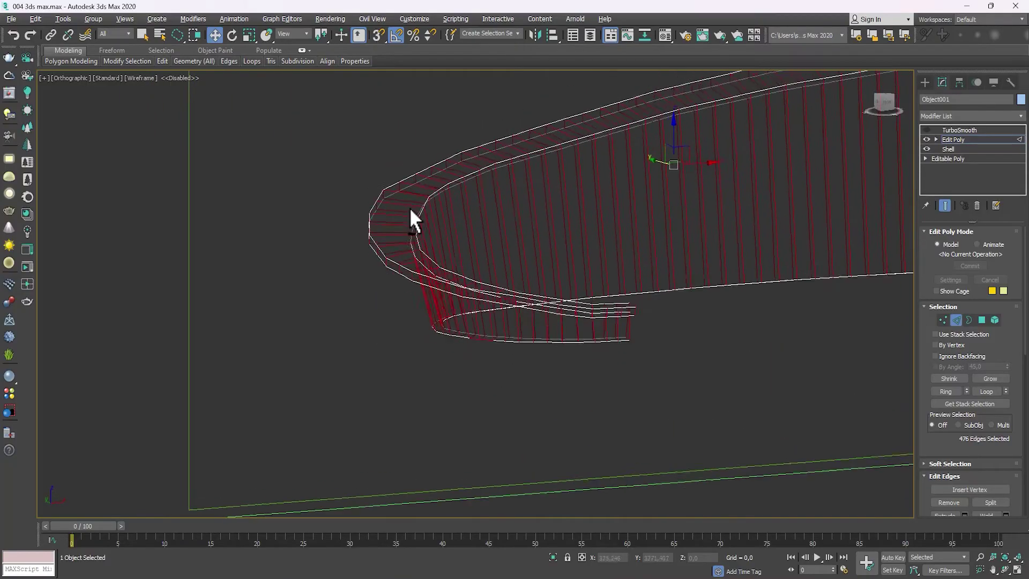
key("F3")
mouse_move(494, 253)
middle_mouse_down("alt")
mouse_move(439, 282)
mouse_move(403, 274)
middle_mouse_up("alt")
middle_click_drag(474, 150, 466, 184)
key("F3")
scroll(467, 184, "up", 2)
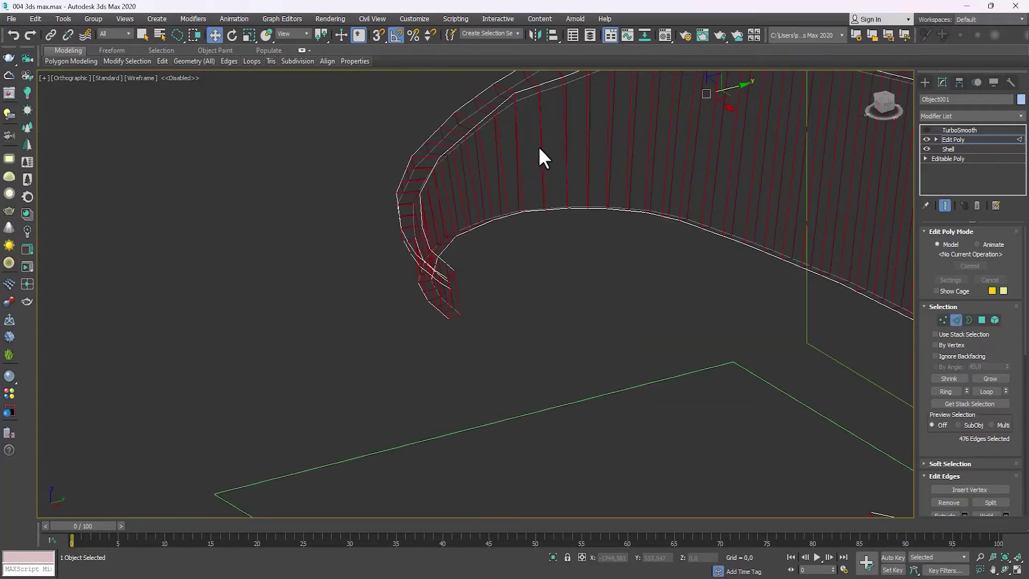
left_click(927, 130)
key("F3")
scroll(483, 160, "down", 3)
middle_click_drag(482, 161, 909, 136, "alt")
left_click(927, 129)
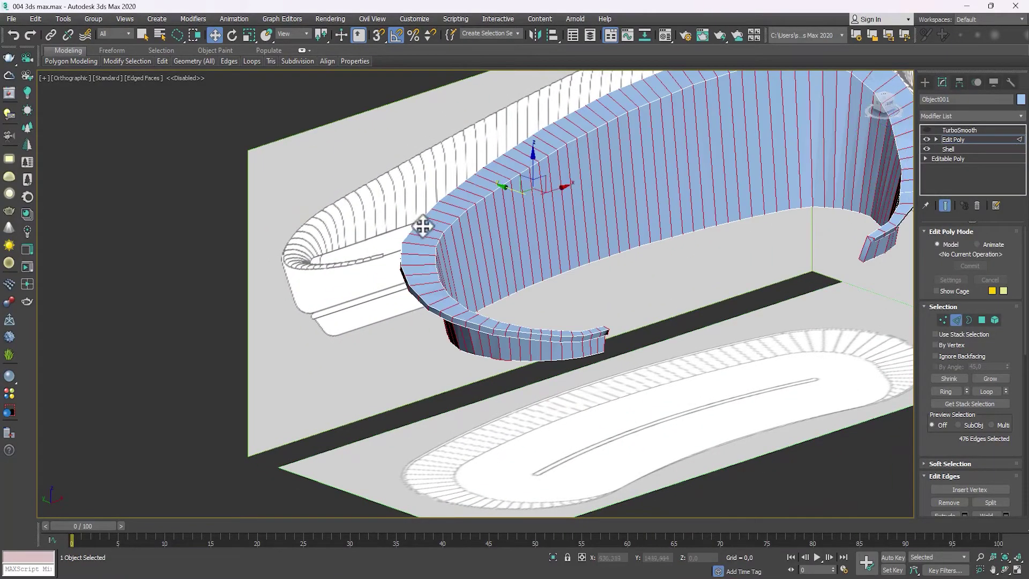
Try extruding the selected edges with height -11,995 and width 3,427.
scroll(420, 223, "up", 10)
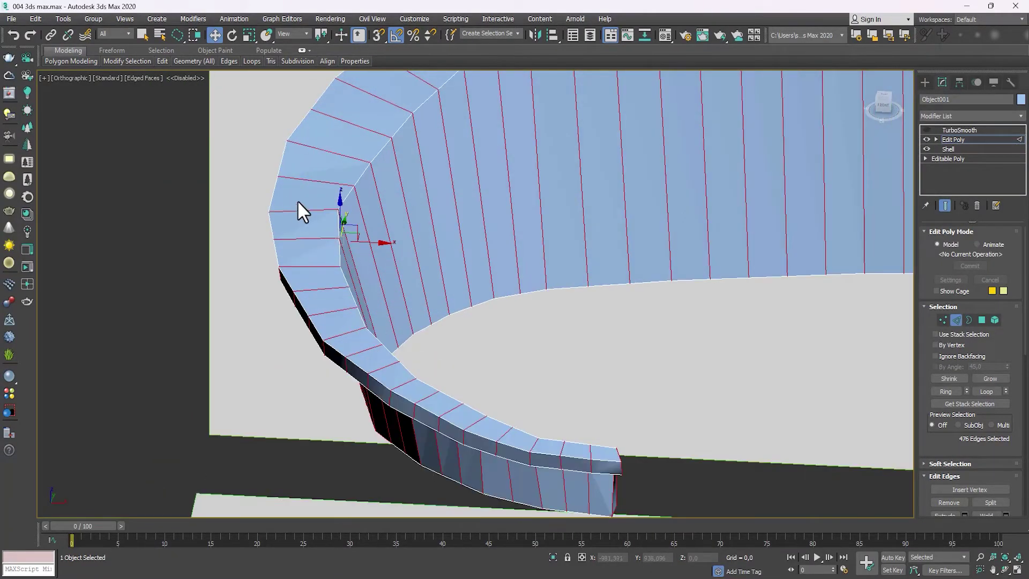
right_click(313, 180)
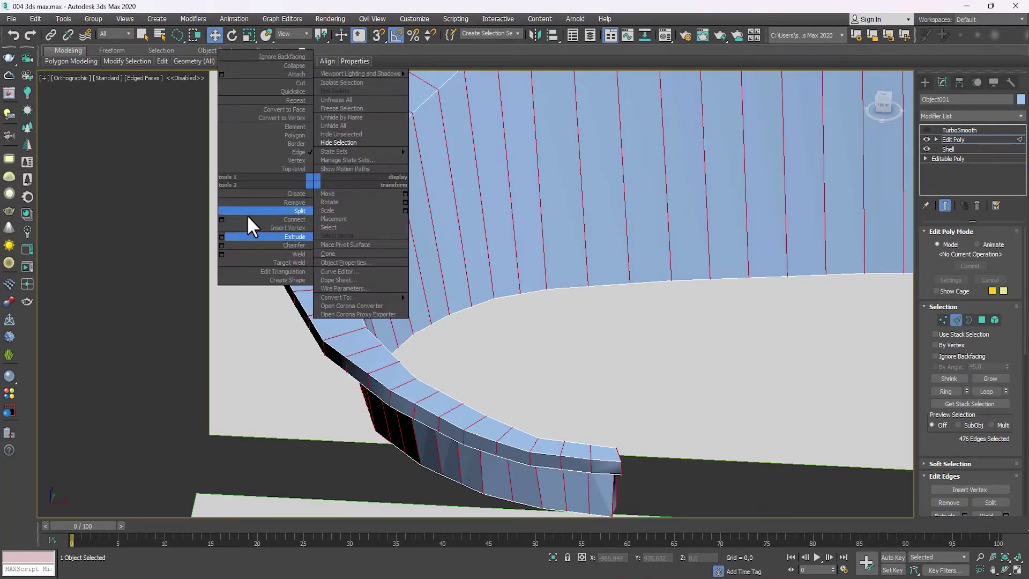
left_click(222, 238)
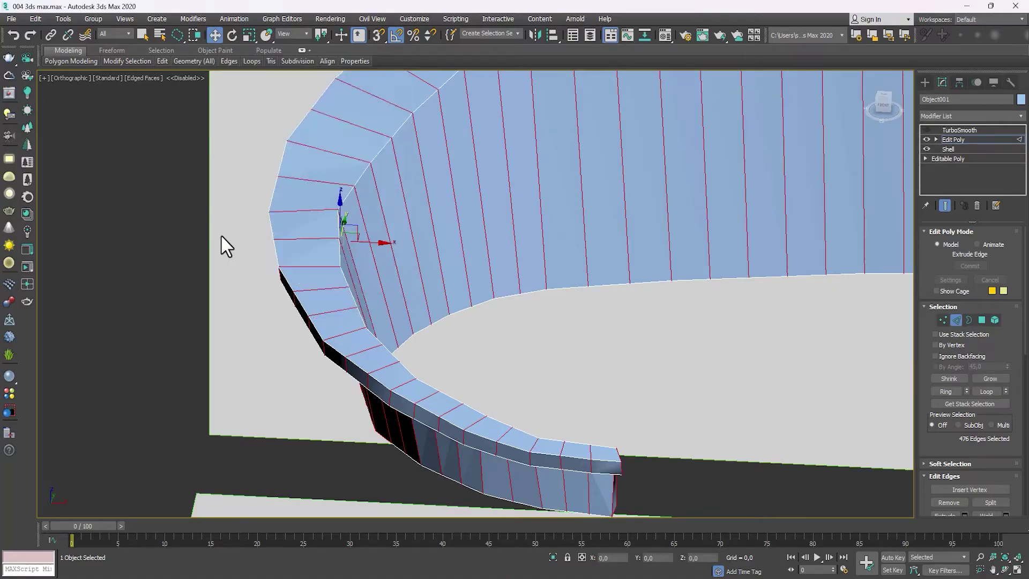
scroll(349, 241, "down", 2)
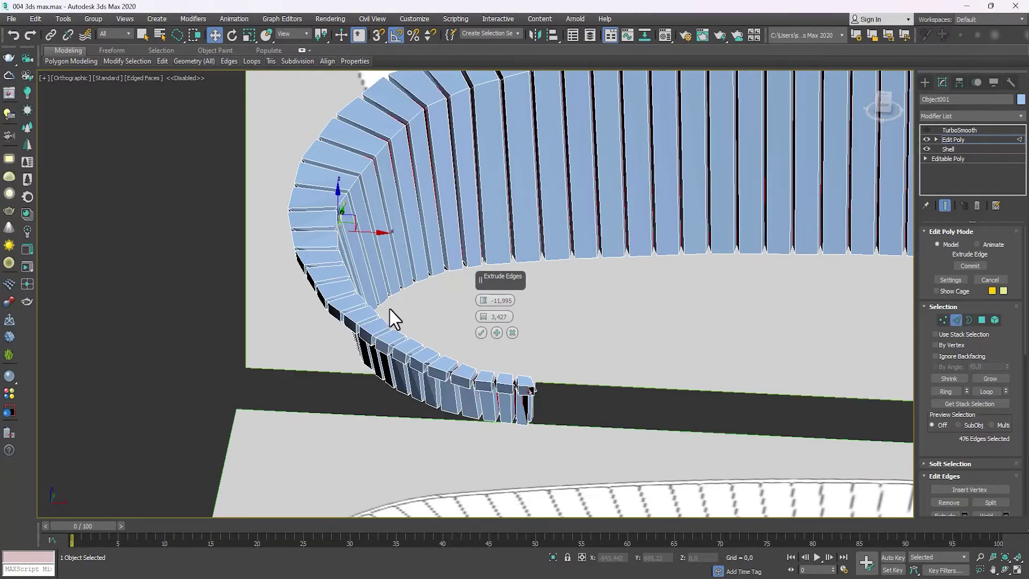
Preview the grooves with TurboSmooth, hide the smoothing again and cancel the edge extrusion.
left_click(927, 130)
scroll(344, 287, "up", 5)
middle_click_drag(352, 308, 747, 230, "alt")
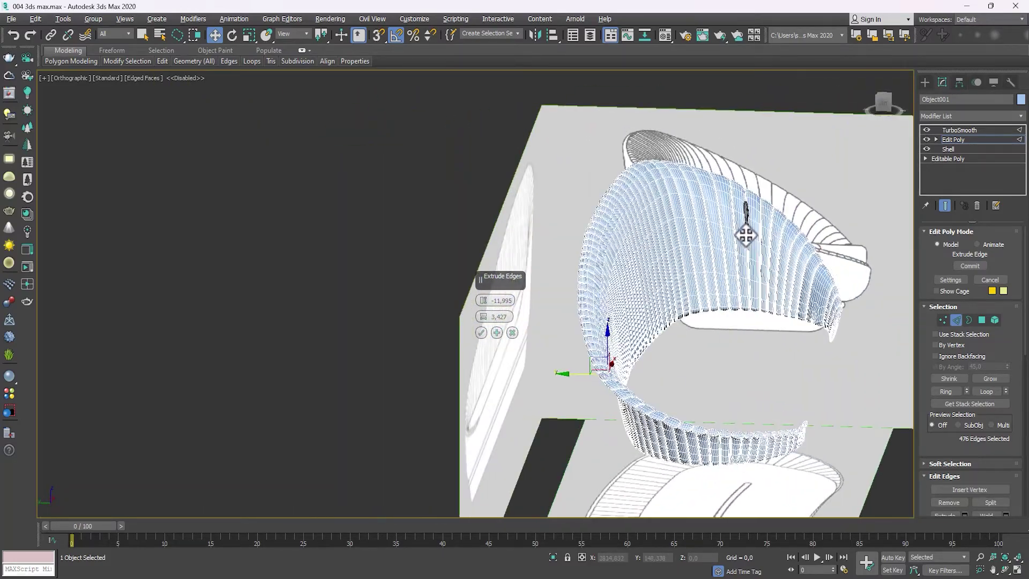
scroll(765, 248, "up", 4)
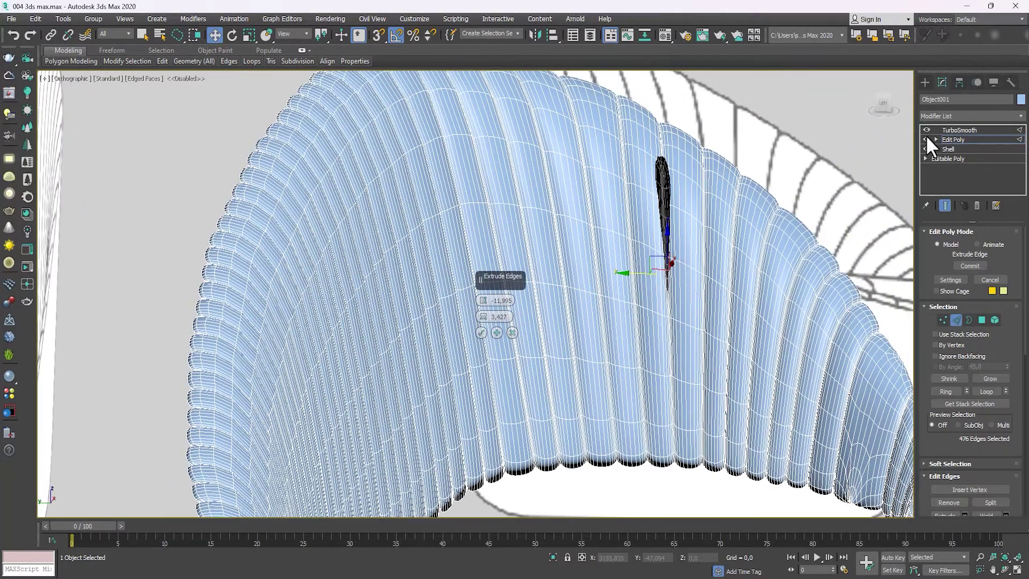
left_click(926, 130)
scroll(658, 198, "up", 2)
key("F3")
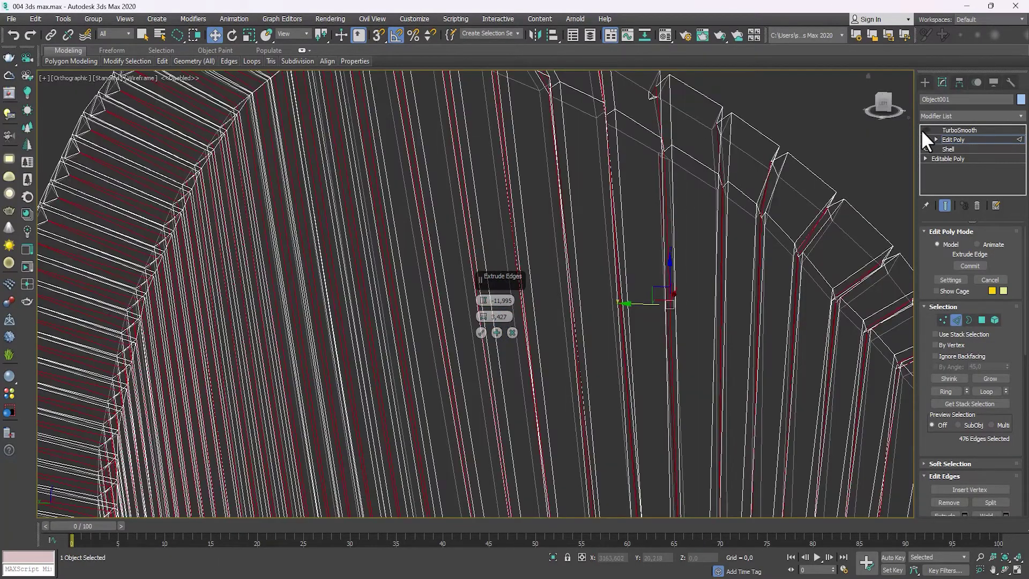
left_click(512, 333)
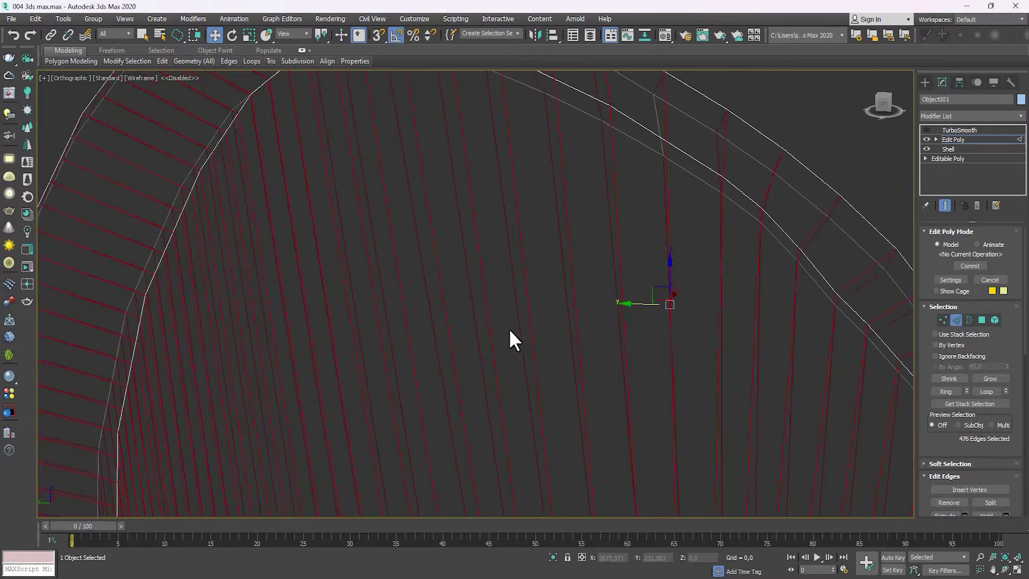
Add the missed crosswise edge on the upper rim of the shell to the edge selection.
left_click(655, 114, "ctrl")
scroll(689, 227, "down", 3)
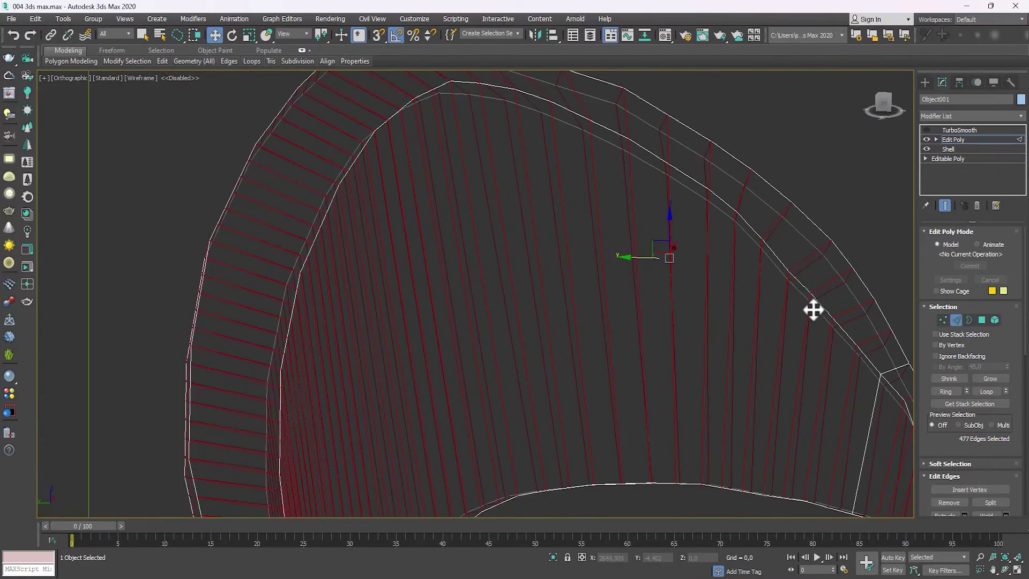
scroll(811, 305, "up", 2)
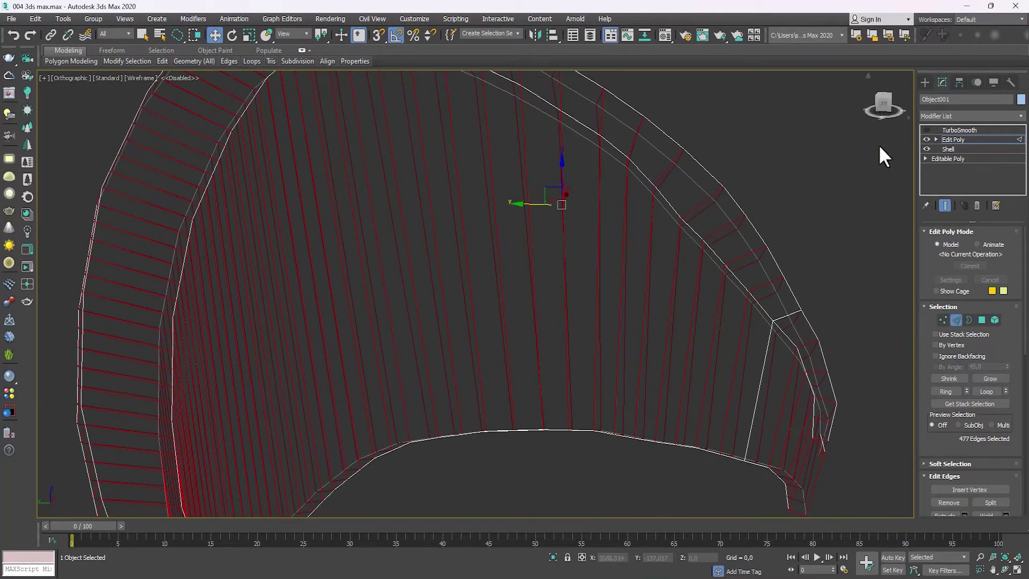
Try the edge extrusion on the enlarged selection with height -11,995 and width 3,427, and preview it with TurboSmooth in shaded display.
right_click(602, 236)
left_click(510, 293)
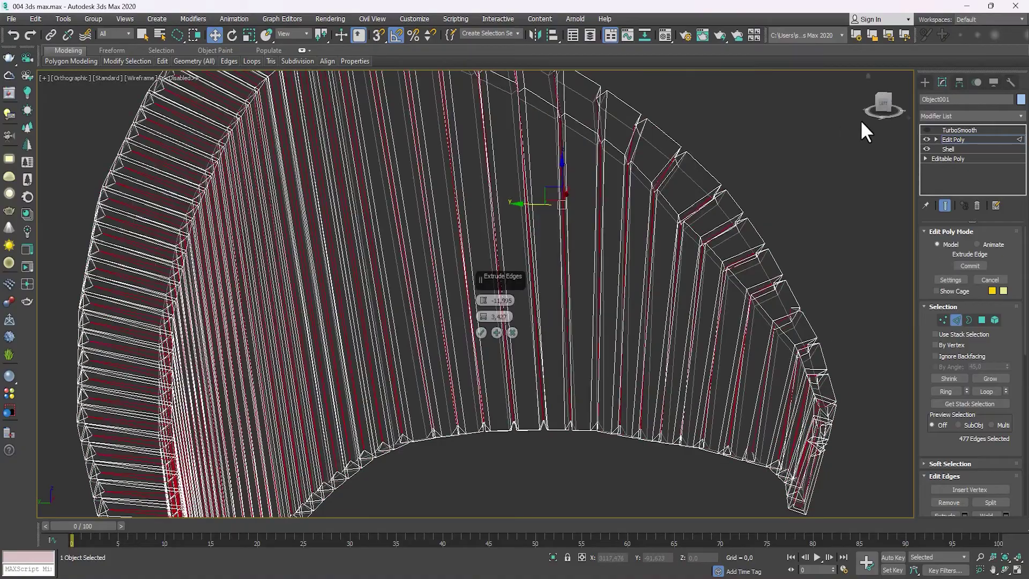
left_click(926, 131)
key("F3")
scroll(647, 188, "down", 4)
middle_click_drag(647, 188, 630, 235, "alt")
scroll(616, 301, "up", 6)
scroll(613, 299, "down", 8)
middle_click_drag(548, 316, 528, 308, "alt")
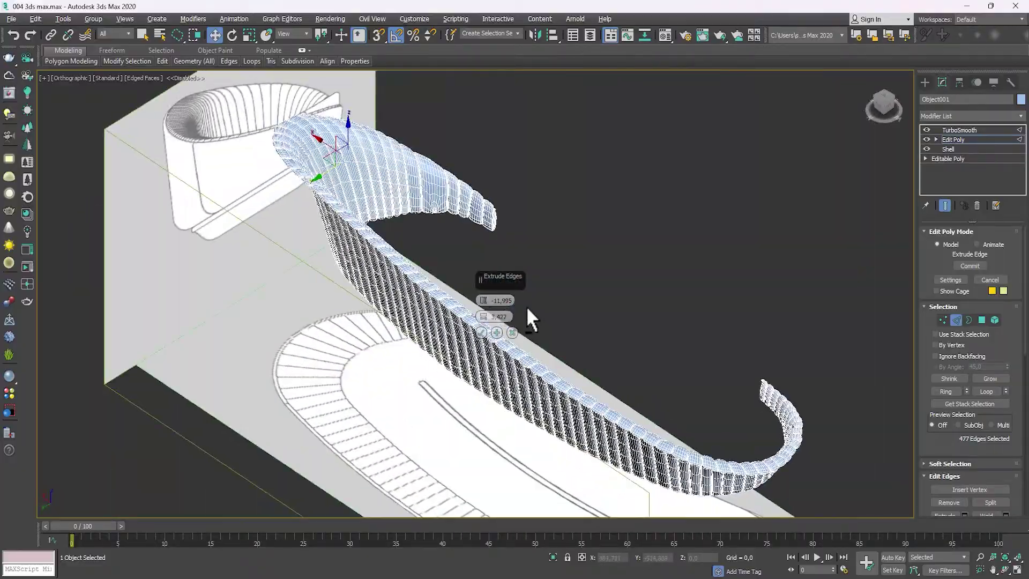
left_click(481, 331)
Hide the TurboSmooth result and add the remaining missed edges near the shell's other curved end to the selection.
key("F3")
scroll(474, 220, "up", 6)
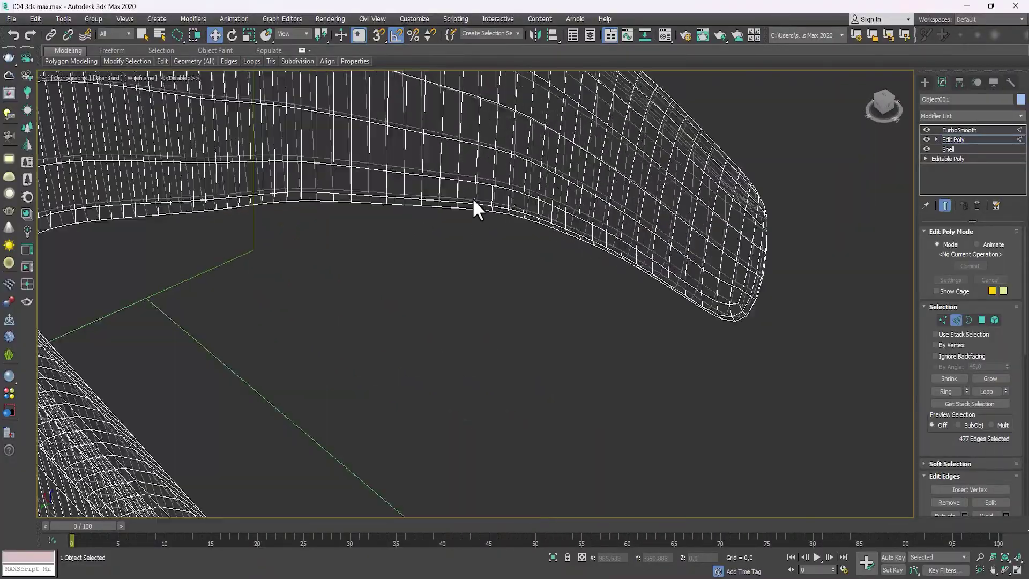
left_click(927, 130)
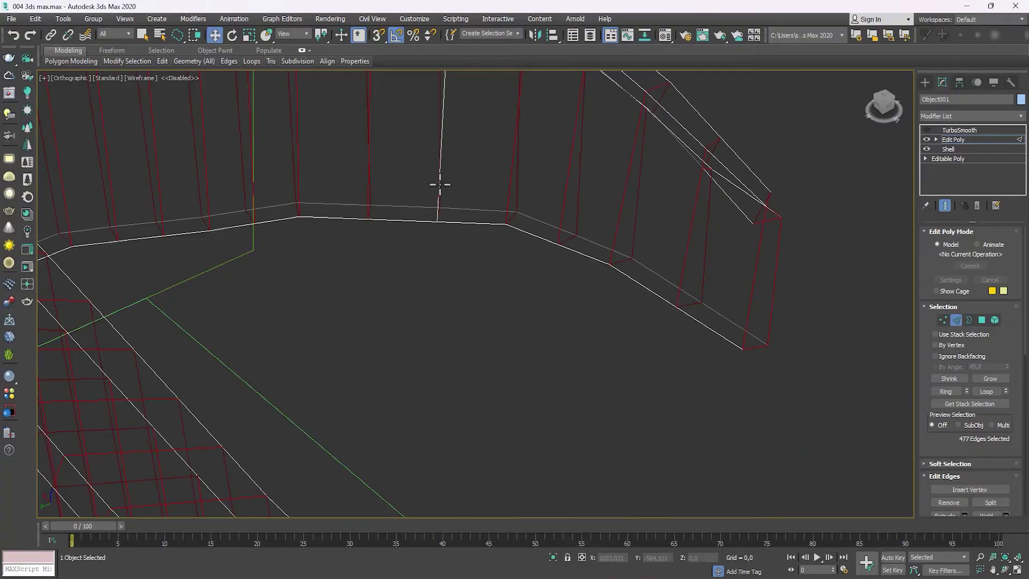
scroll(440, 171, "down", 5)
middle_click_drag(528, 203, 471, 207, "alt")
middle_click_drag(584, 155, 581, 211)
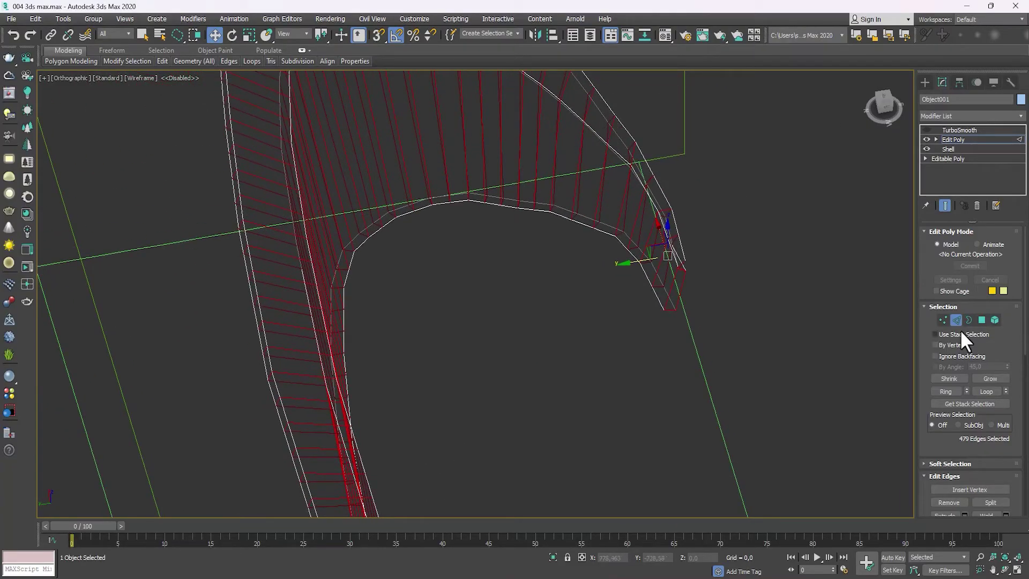
Try extruding the completed edge selection with height -11,995 and width 3,427, with TurboSmooth shown on the shaded shell.
right_click(391, 203)
left_click(298, 258)
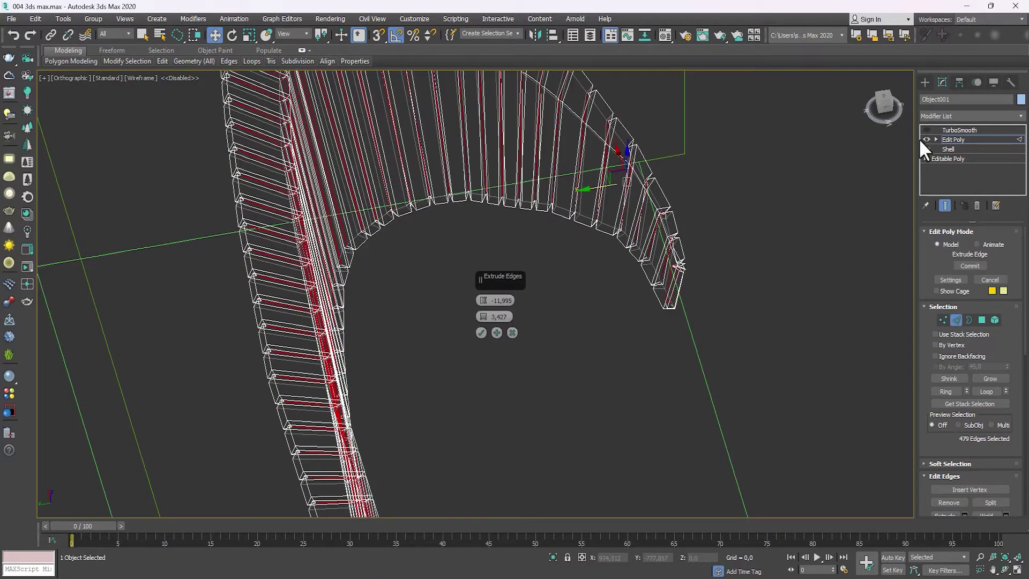
left_click(927, 130)
key("F3")
middle_click_drag(514, 282, 321, 275, "alt")
scroll(246, 418, "up", 5)
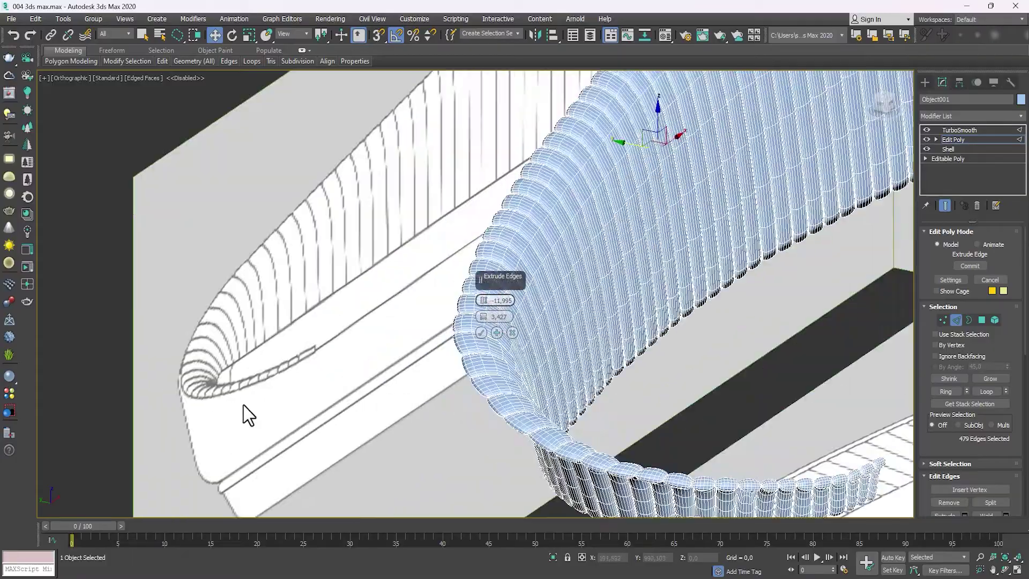
Compare the smoothed grooves at the bend with the reference drawing, cancel the edge extrusion and hide TurboSmooth.
left_click(602, 420)
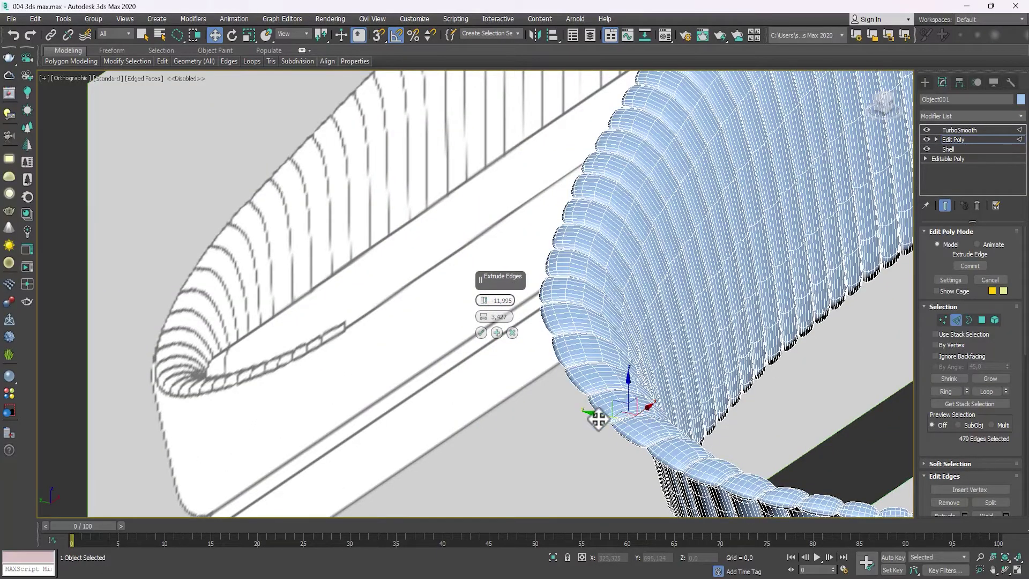
scroll(554, 337, "up", 2)
scroll(646, 255, "down", 4)
scroll(670, 246, "up", 4)
scroll(661, 257, "down", 4)
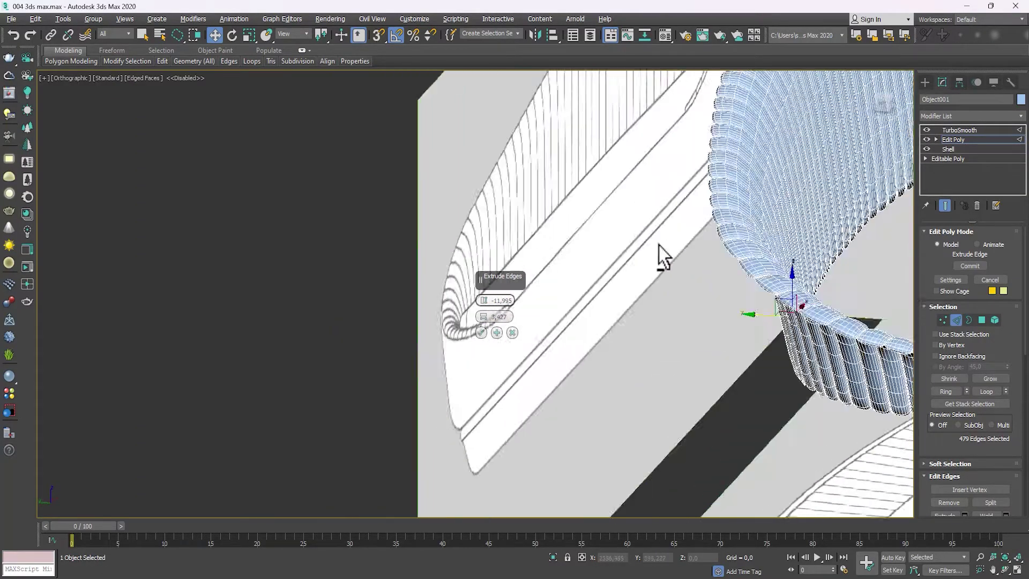
left_click(512, 332)
left_click(926, 130)
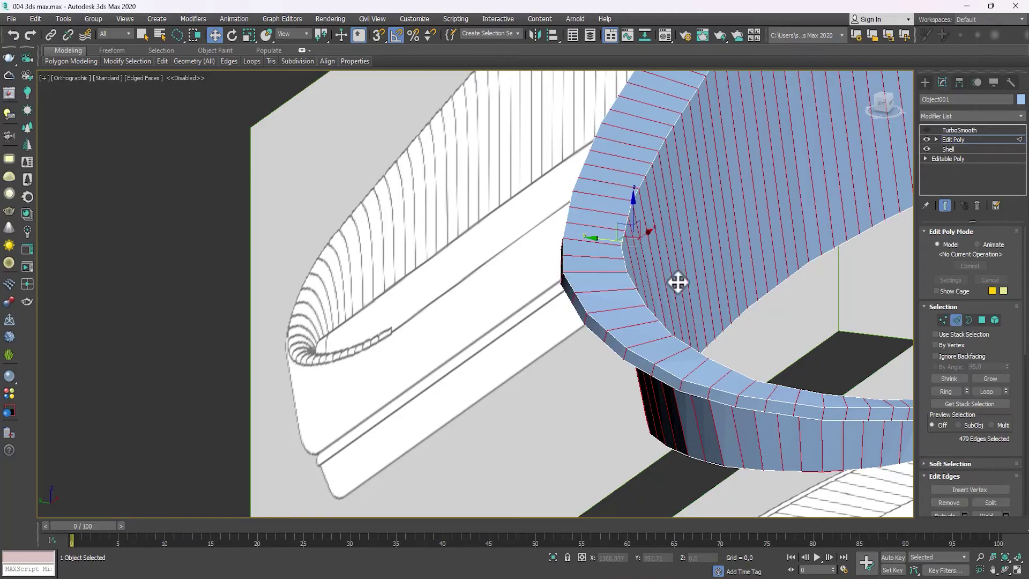
Apply an Extrude Edges operation to the unsmoothed shell with height -11,995 and width 3,427.
middle_click_drag(678, 280, 518, 230, "alt")
scroll(516, 228, "up", 2)
right_click(451, 236)
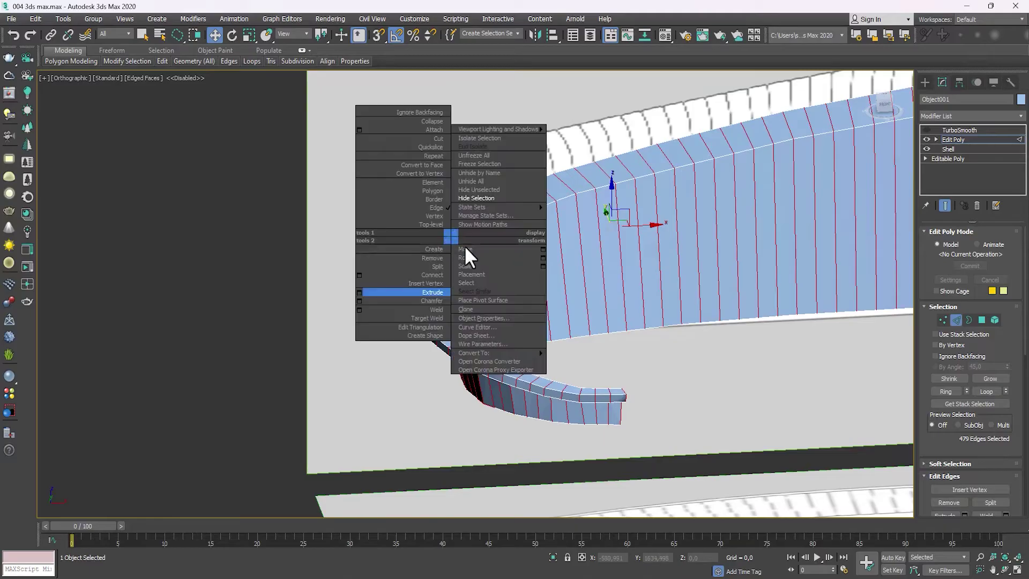
left_click(359, 292)
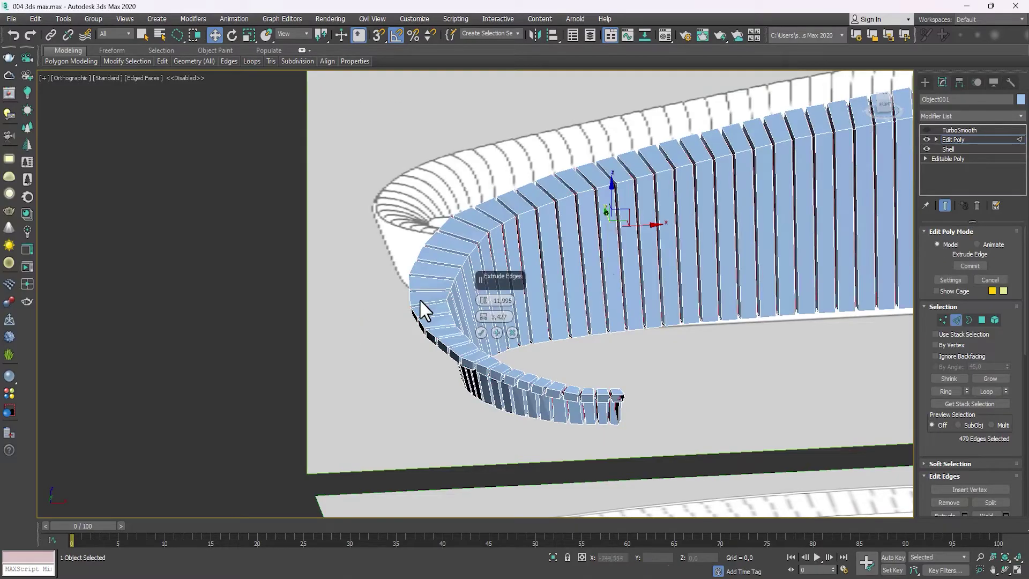
left_click(481, 333)
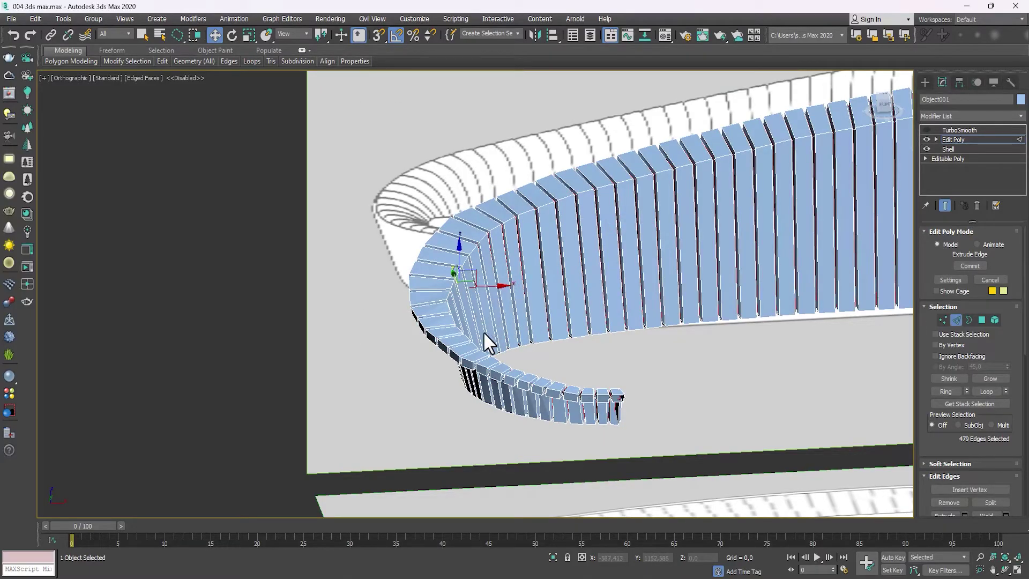
Examine the extruded segments at the shell's tip close up and undo the edge extrusion.
middle_click_drag(569, 392, 532, 421, "alt")
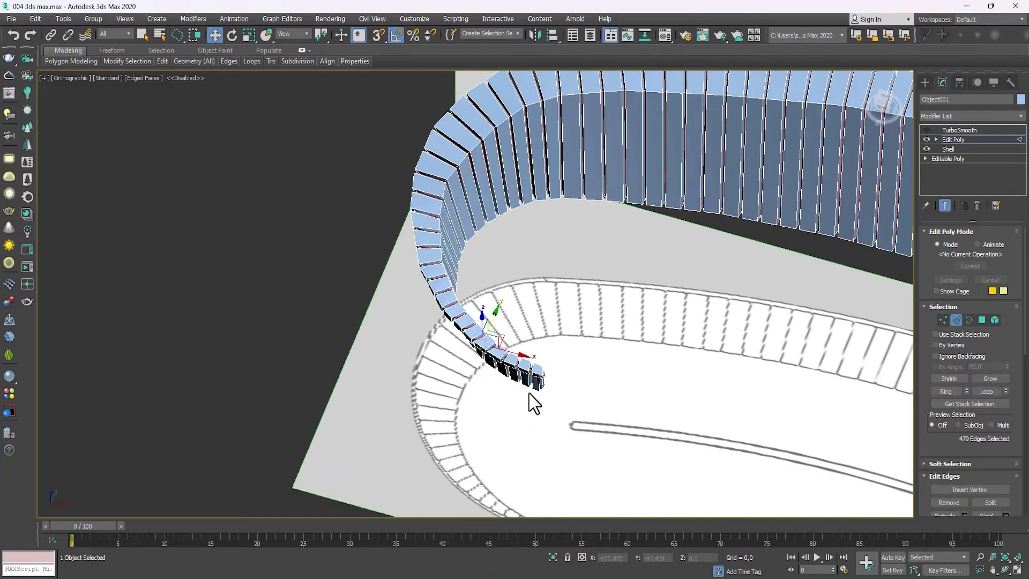
scroll(530, 387, "up", 4)
scroll(511, 352, "up", 3)
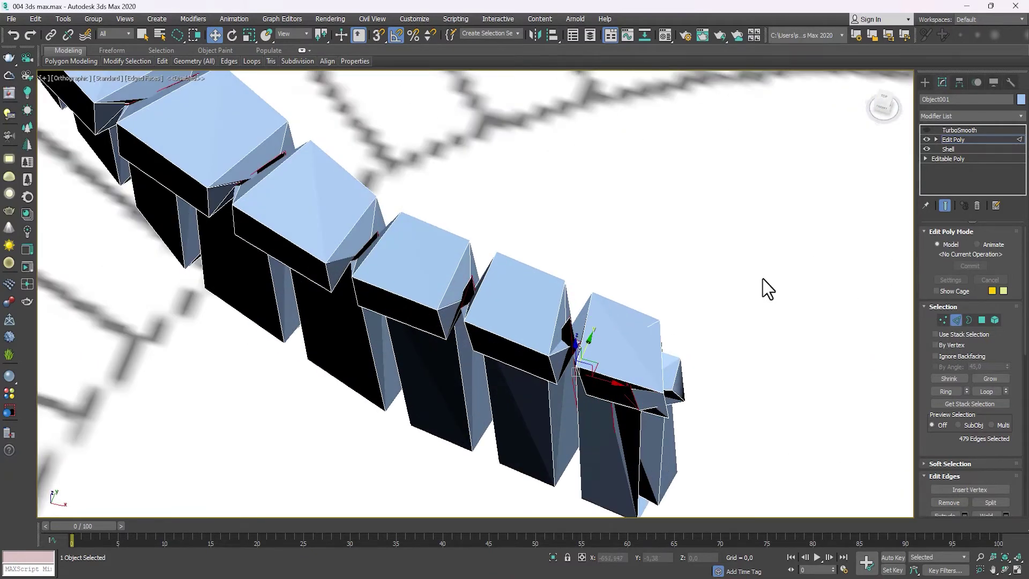
key("ctrl+z")
Extrude the selected edges with height -5,385 and width 4,039 for shallower grooves.
right_click(531, 316)
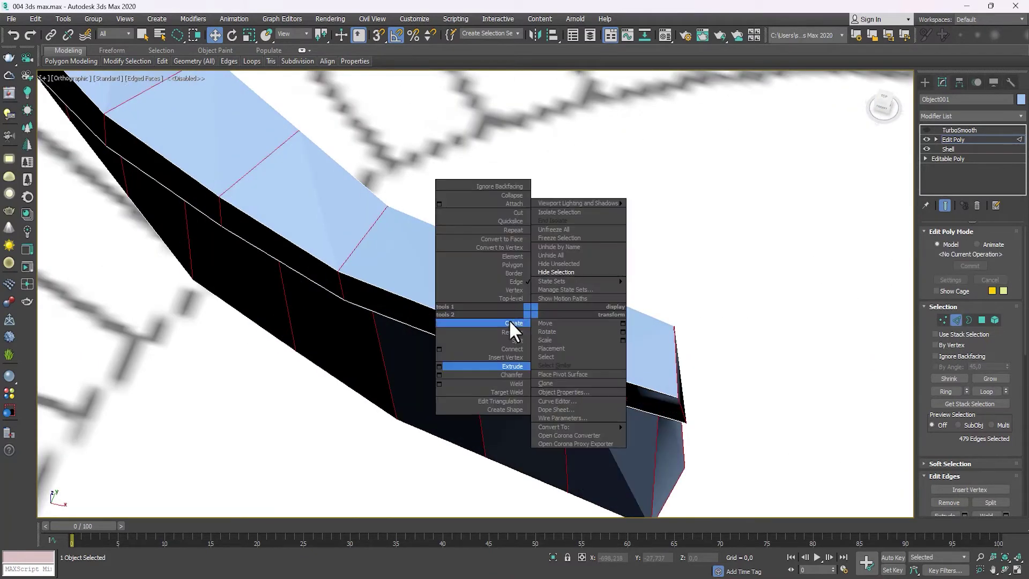
left_click(439, 367)
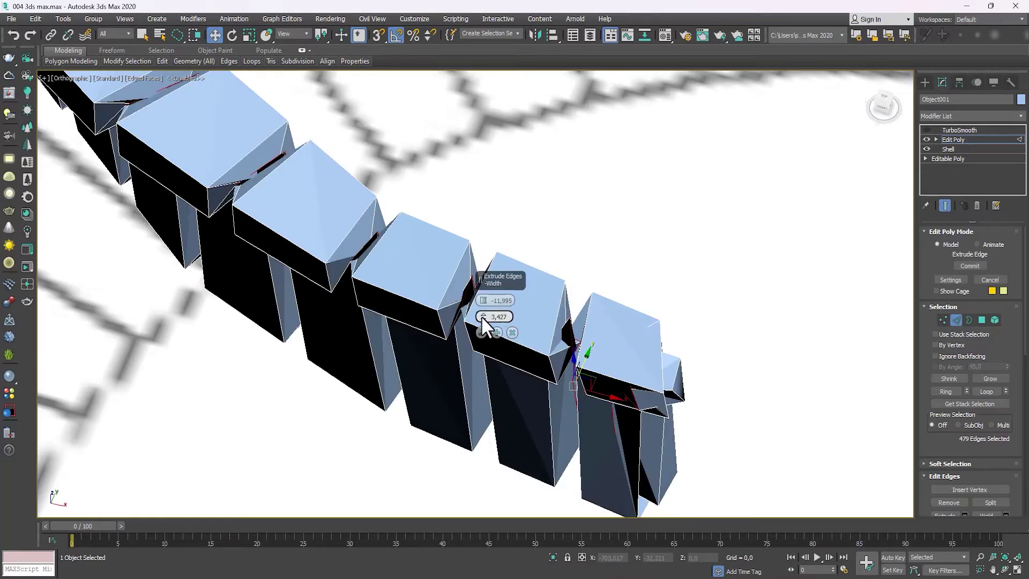
left_click_drag(481, 317, 472, 269)
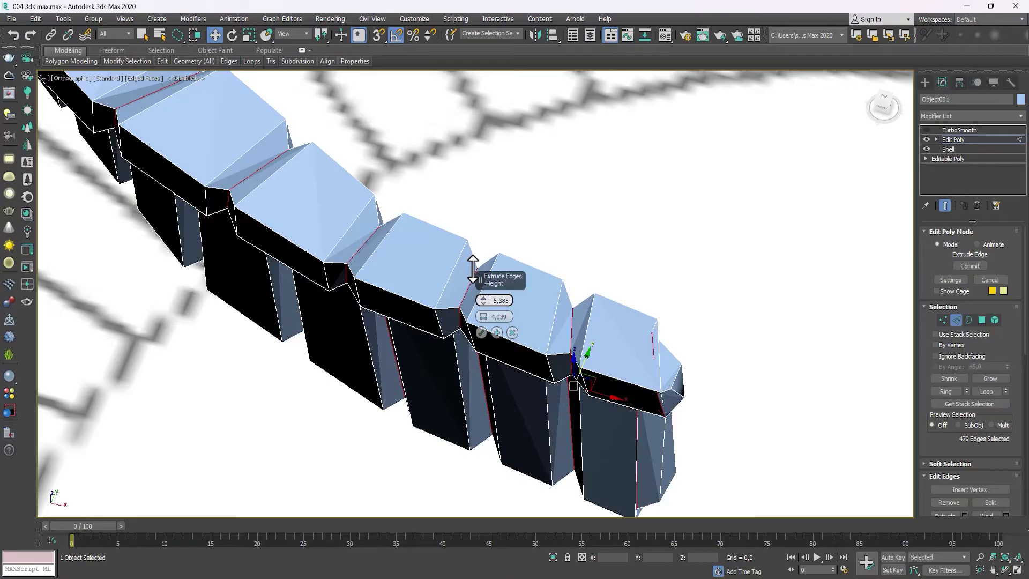
Turn TurboSmooth on and inspect the smoothed grooves at the tip and along the outside of the shell.
left_click(926, 130)
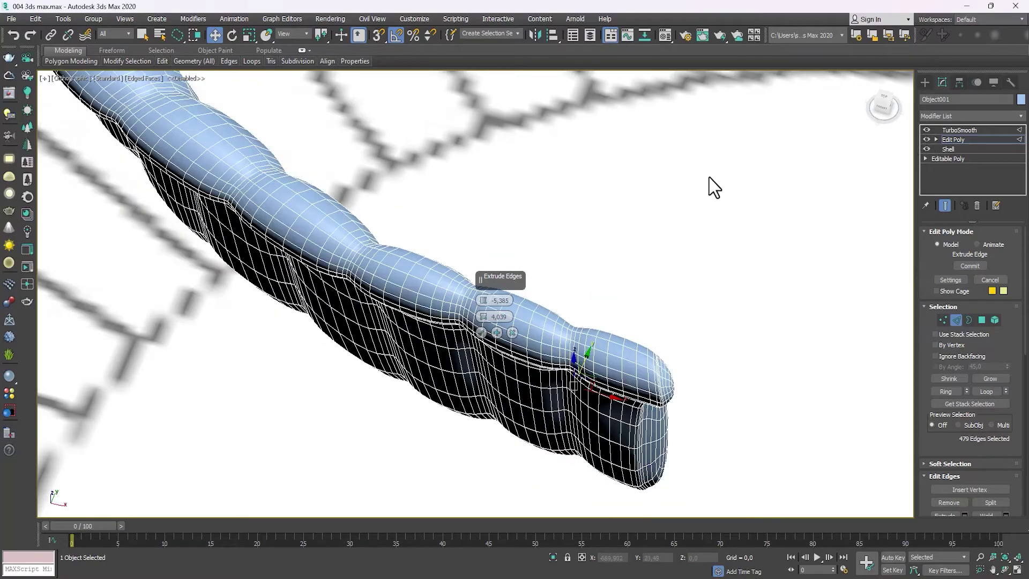
scroll(522, 175, "down", 5)
middle_click_drag(523, 176, 602, 156, "alt")
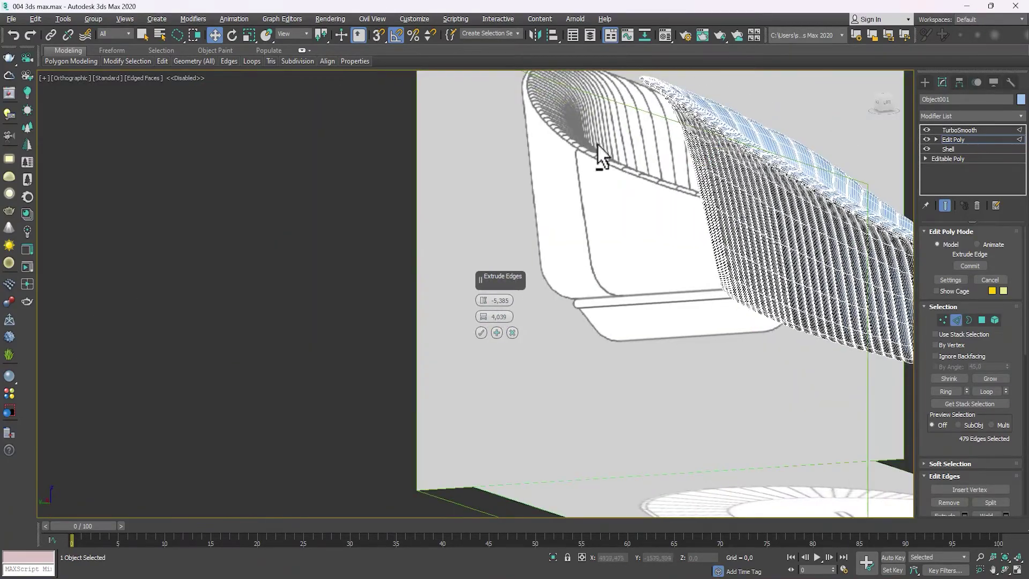
middle_click_drag(836, 184, 645, 225)
scroll(673, 242, "up", 5)
scroll(617, 177, "up", 4)
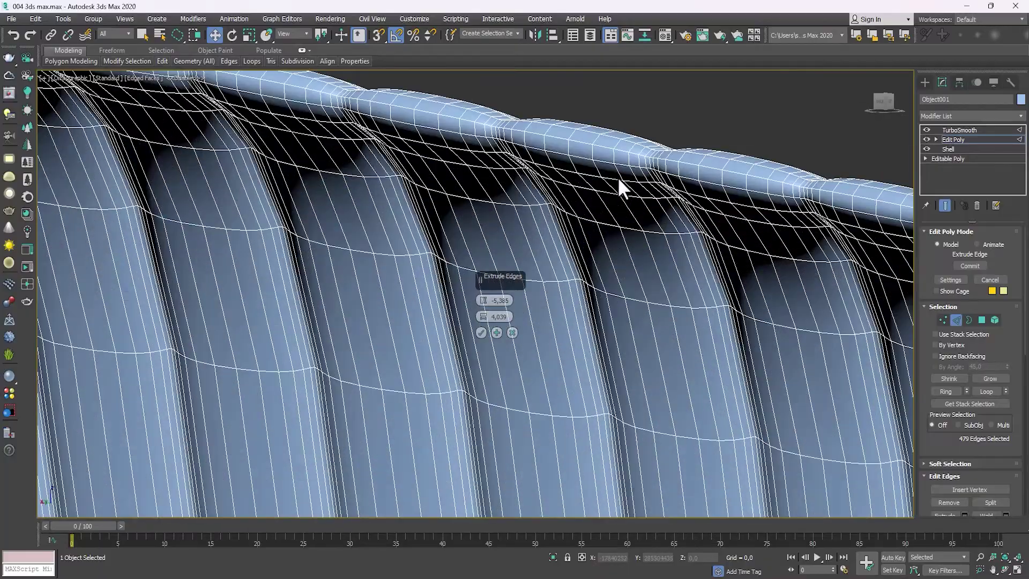
Set the edge extrusion to height -9,914 and width 3,061, comparing the mesh with TurboSmooth off and on.
mouse_move(484, 306)
left_mouse_down()
mouse_move(483, 291)
mouse_move(483, 319)
left_mouse_up()
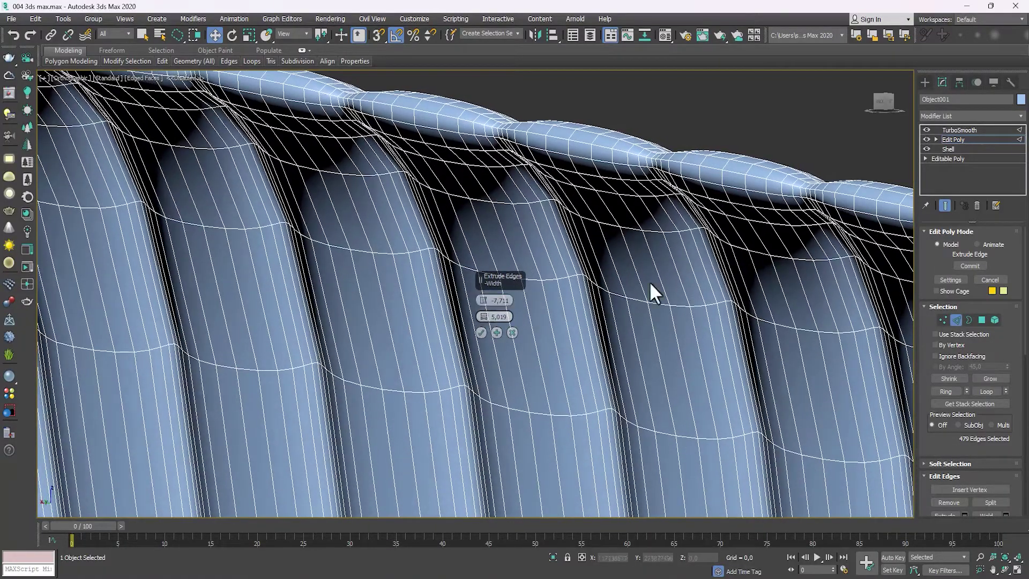
left_click(926, 130)
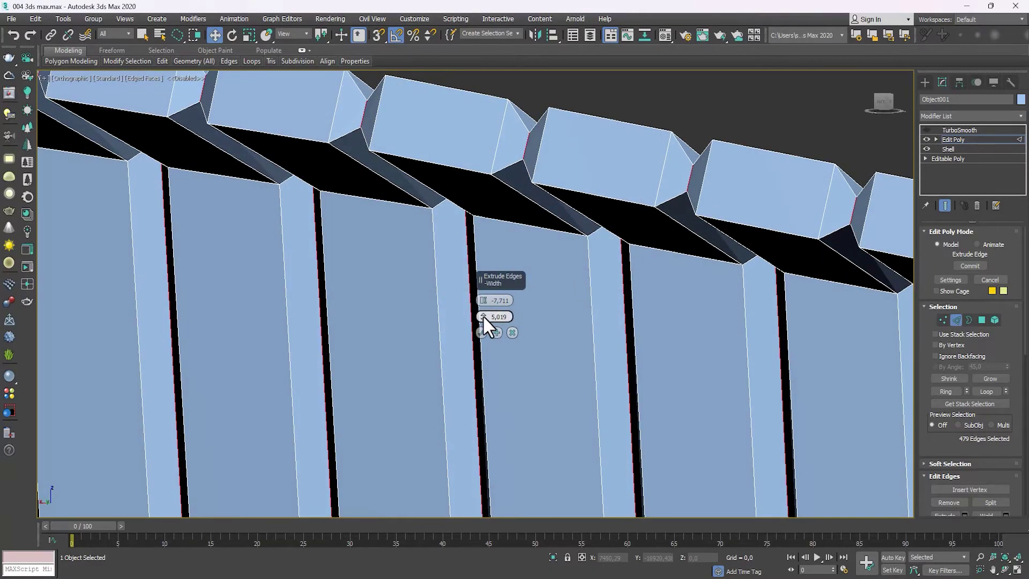
mouse_move(482, 316)
left_mouse_down()
mouse_move(483, 334)
mouse_move(482, 310)
left_mouse_up()
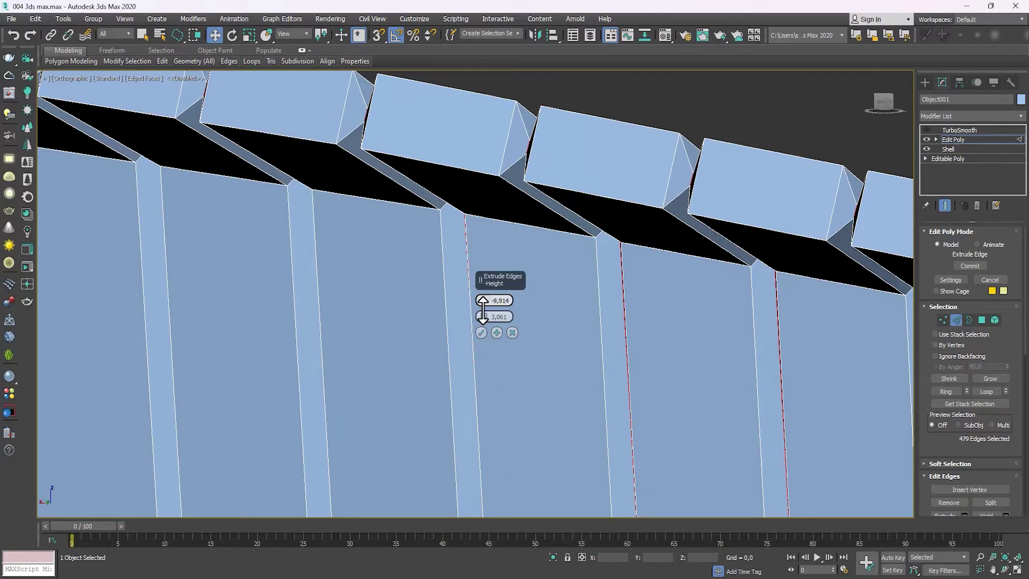
left_click(926, 130)
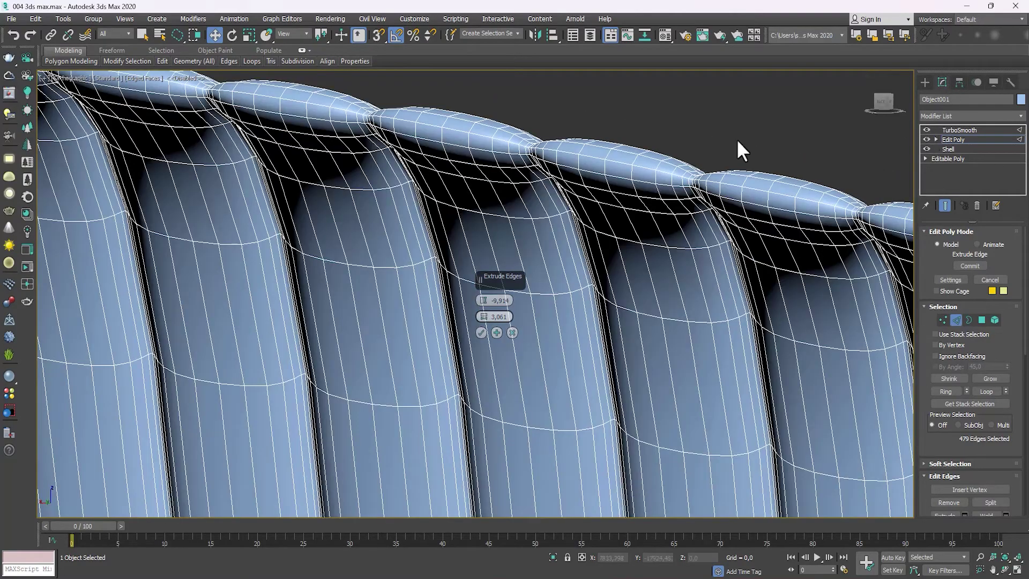
Examine the smoothed grooves along the shell's tufted face, both close up and across its full curve.
scroll(736, 142, "down", 10)
middle_click_drag(597, 214, 447, 220, "alt")
scroll(432, 223, "up", 8)
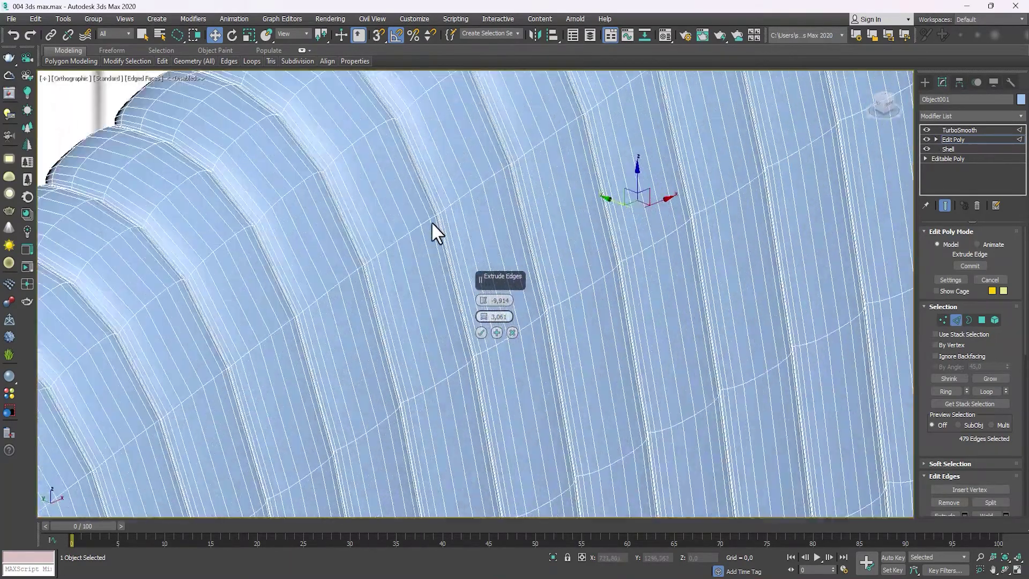
scroll(227, 255, "down", 4)
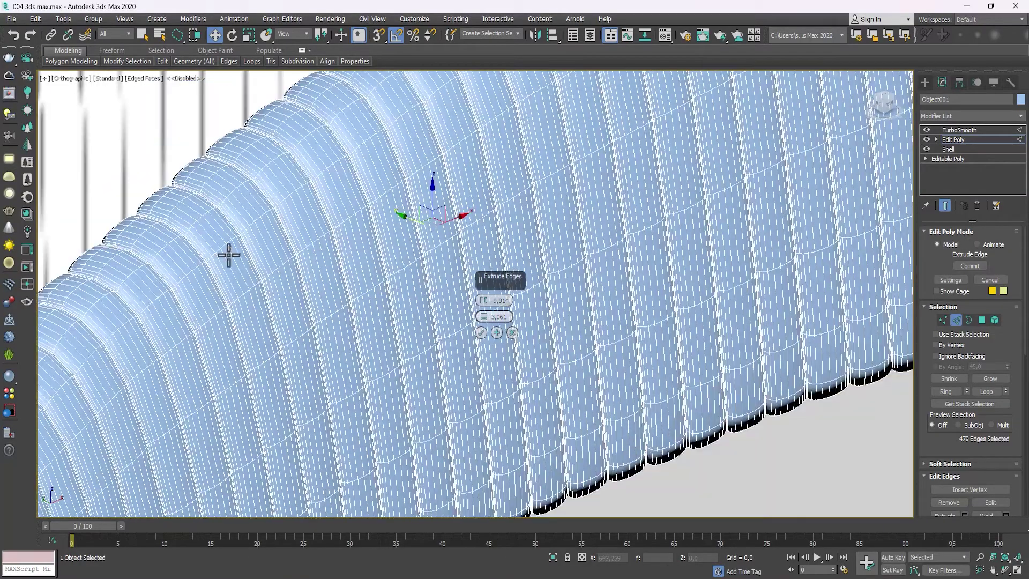
scroll(215, 270, "up", 6)
scroll(128, 274, "up", 5)
scroll(307, 222, "down", 7)
scroll(310, 219, "down", 6)
middle_click_drag(231, 199, 272, 238)
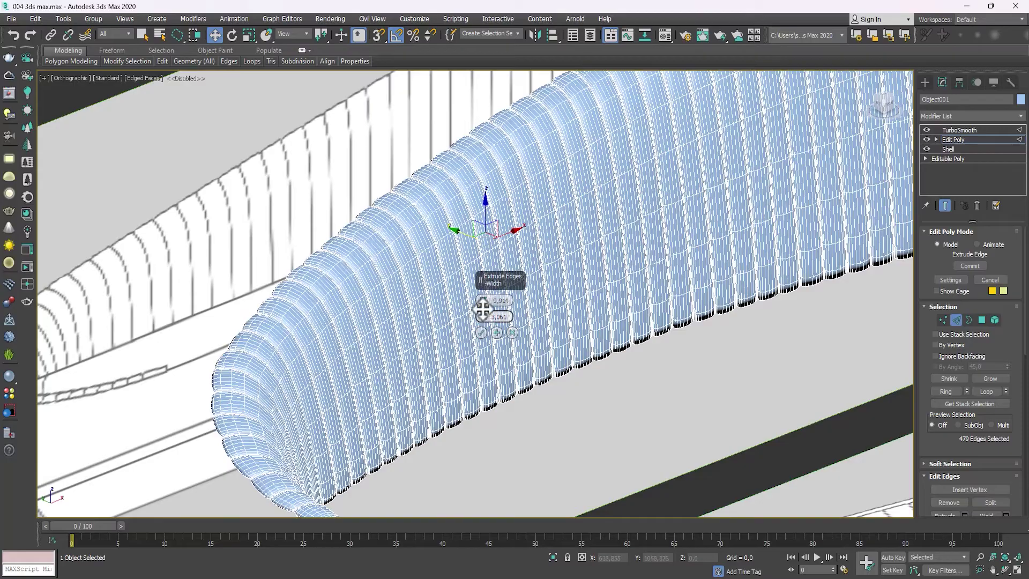
Fine-tune the Extrude Edges values for the grooves and apply the operation.
mouse_move(484, 301)
left_mouse_down()
mouse_move(482, 315)
mouse_move(481, 297)
left_mouse_up()
scroll(483, 315, "up", 6)
left_click(482, 332)
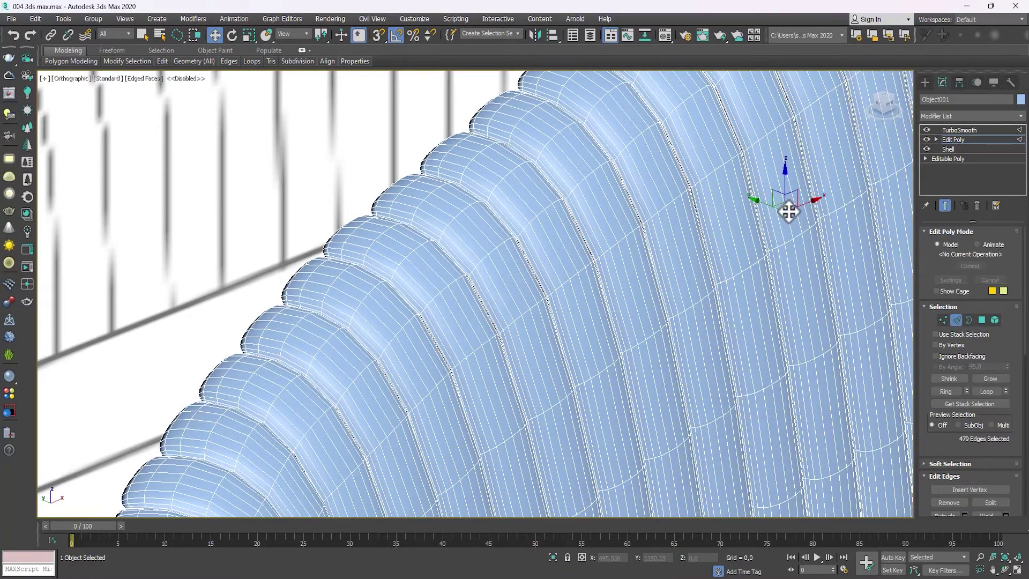
Turn TurboSmooth off and select the ring of edges running across the shell's top rim at edge level.
scroll(751, 241, "down", 8)
left_click(956, 319)
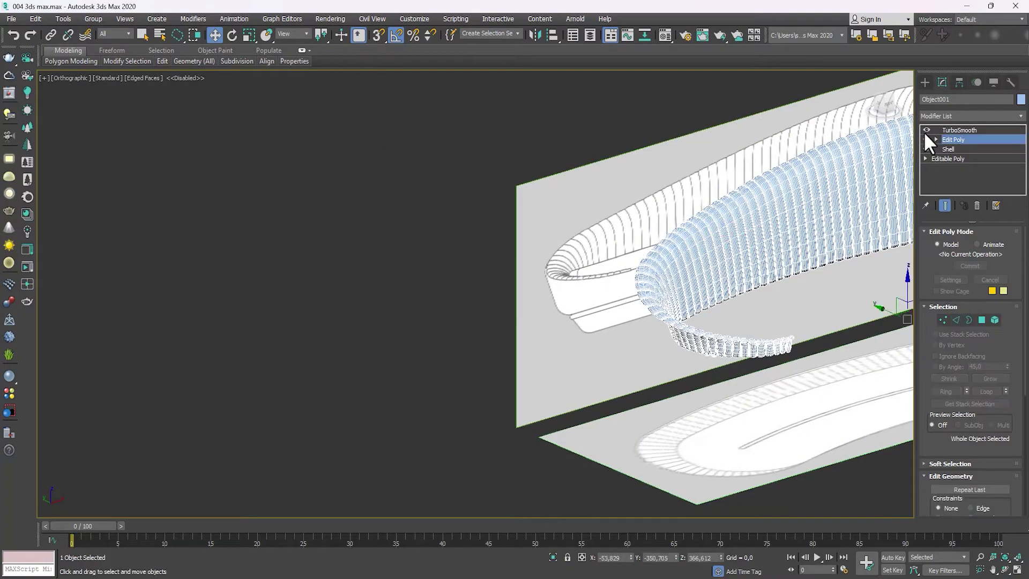
left_click(926, 130)
middle_click_drag(726, 300, 789, 353, "alt")
left_click(957, 320)
scroll(625, 372, "up", 5)
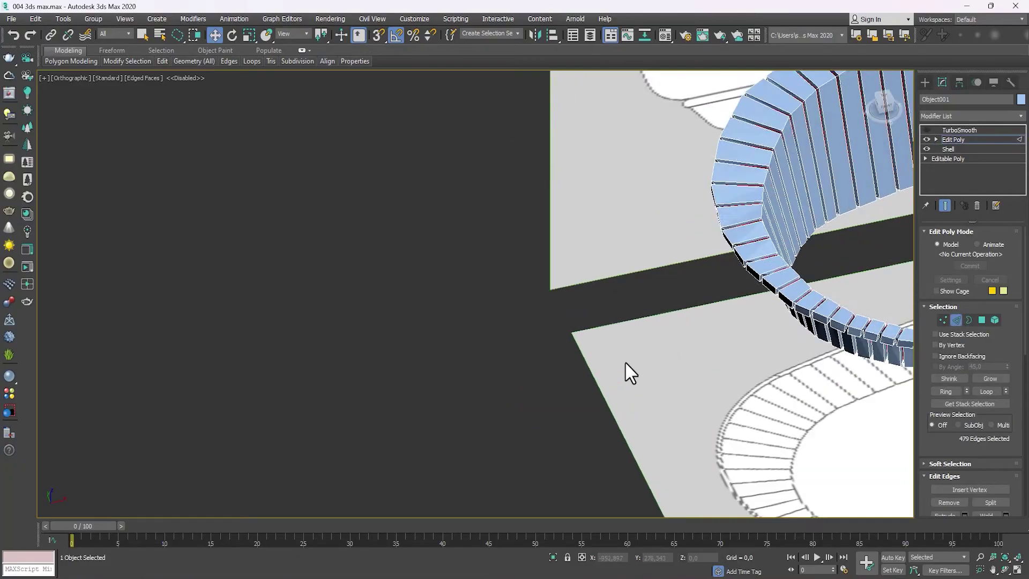
middle_click_drag(818, 311, 630, 327)
scroll(677, 282, "up", 4)
scroll(689, 298, "up", 2)
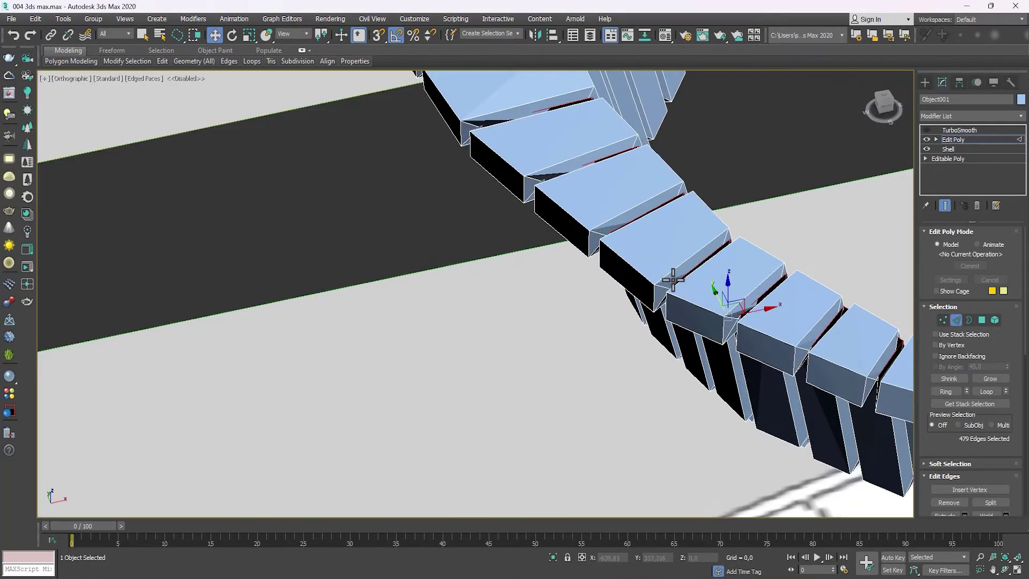
left_click(672, 272)
double_click(620, 230)
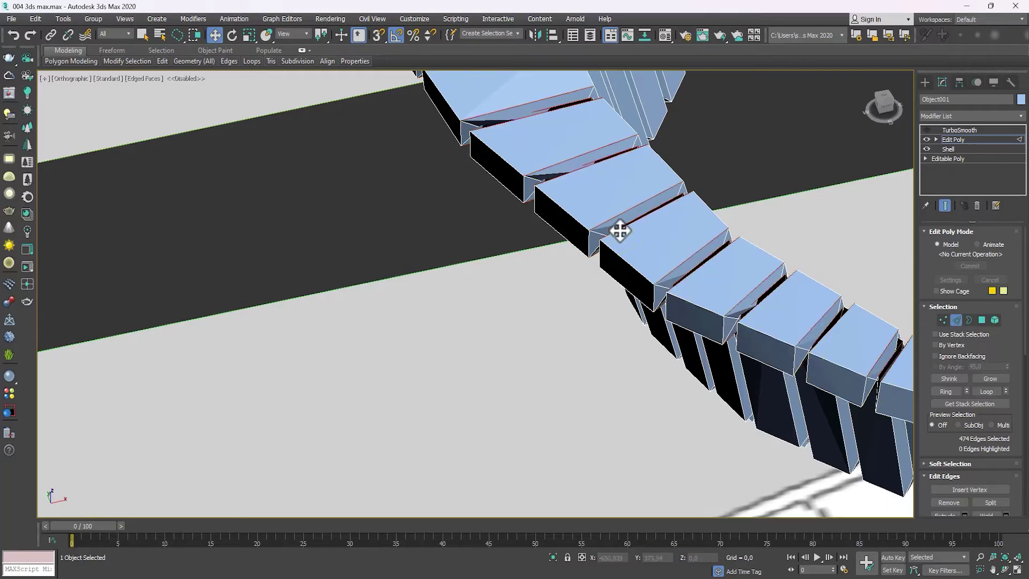
Connect the top rim edges with 1 segment and slide 80, checking the smoothed shape before applying it.
right_click(601, 249)
left_click(510, 287)
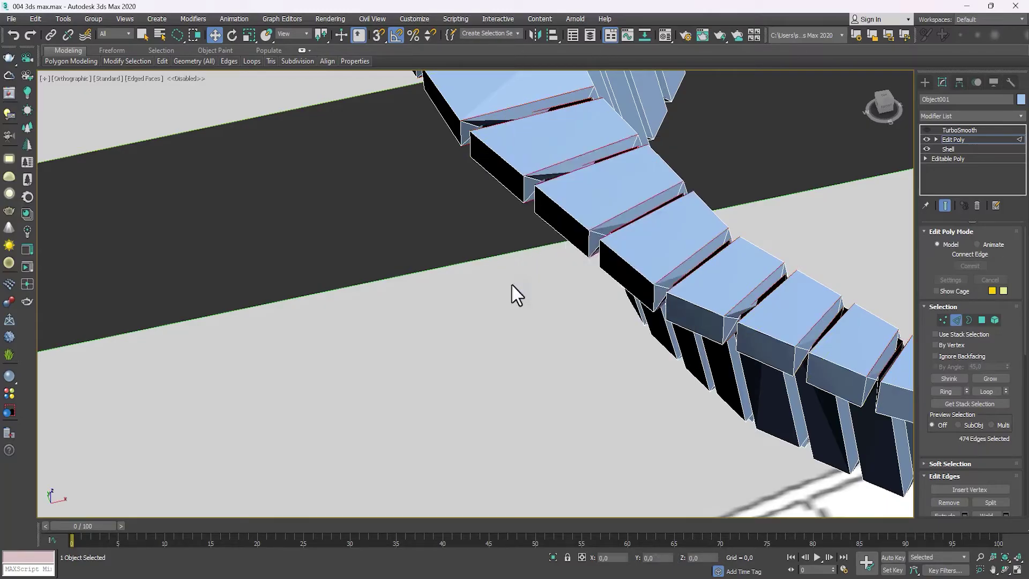
left_click(927, 130)
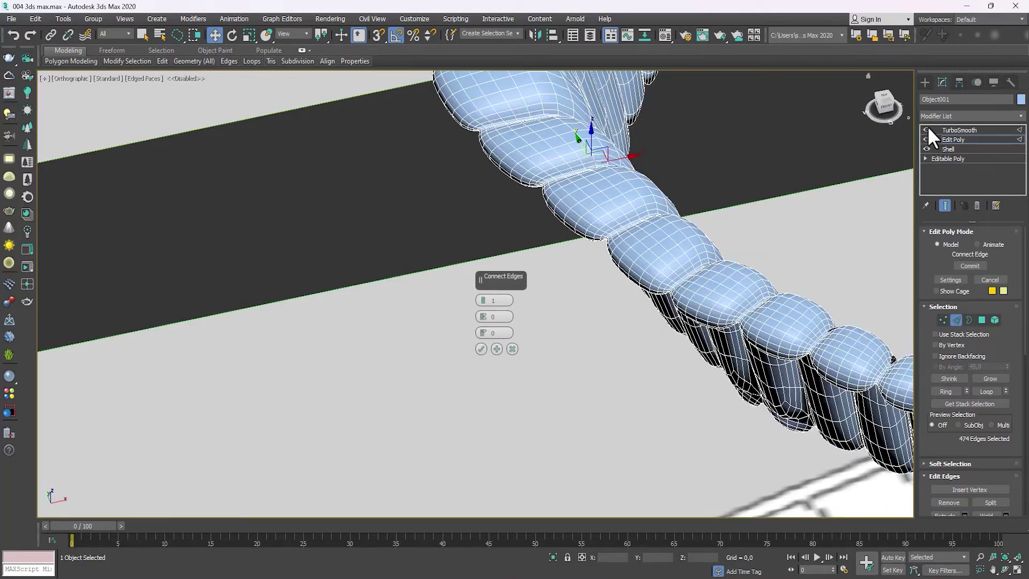
left_click_drag(483, 333, 498, 236)
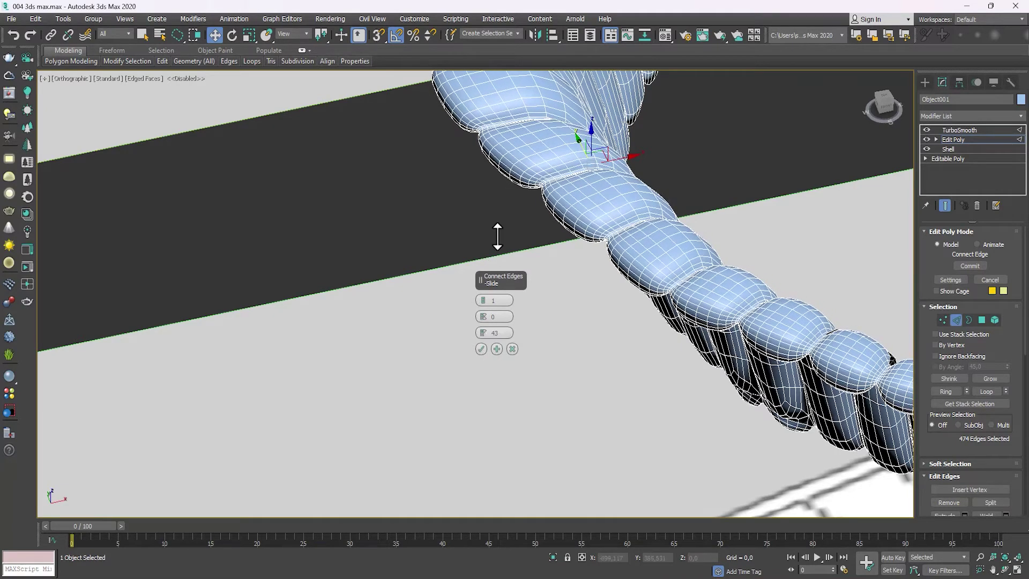
left_click(927, 129)
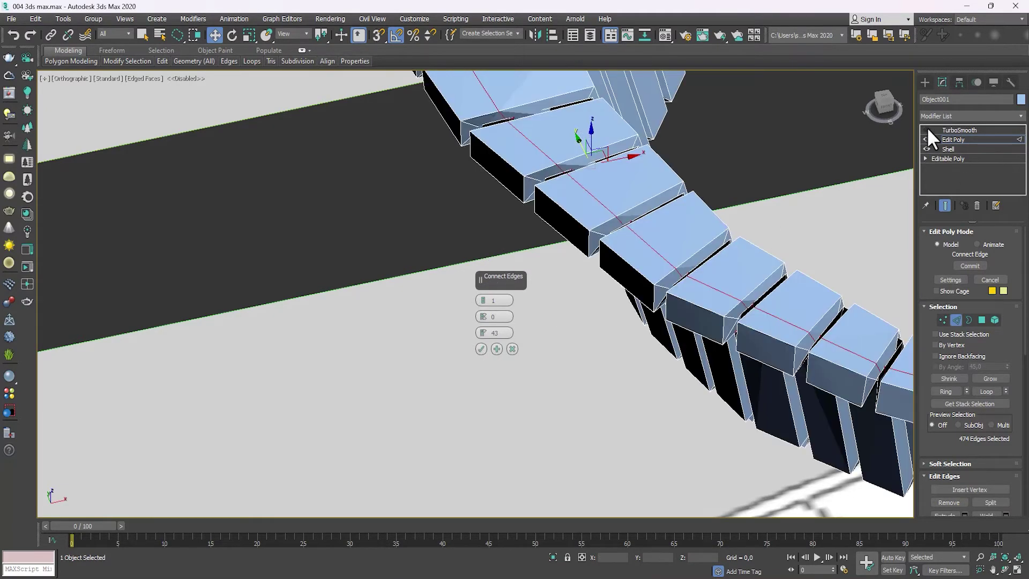
left_click(927, 130)
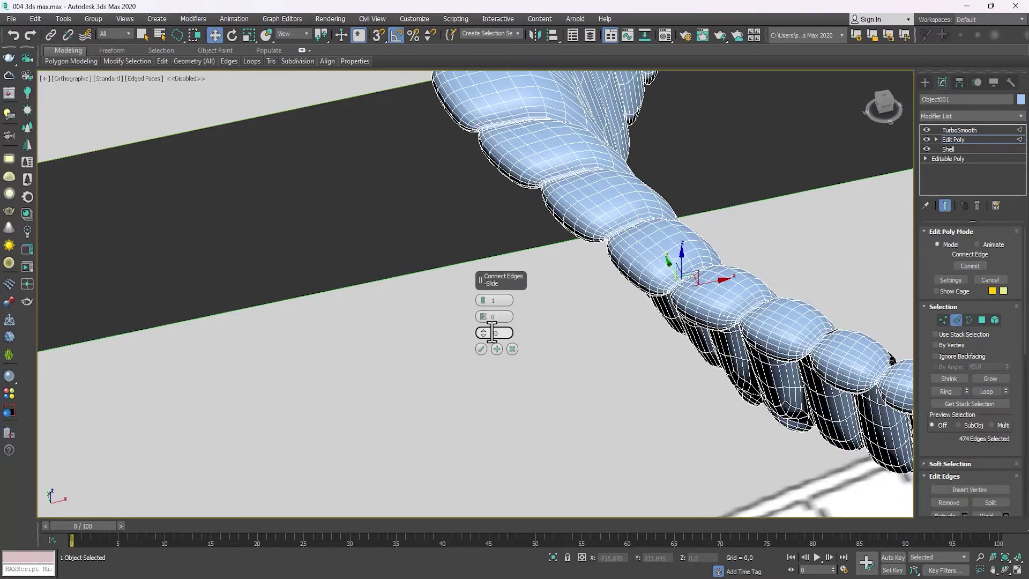
left_click_drag(483, 334, 493, 270)
scroll(697, 278, "down", 3)
middle_click_drag(723, 281, 641, 280)
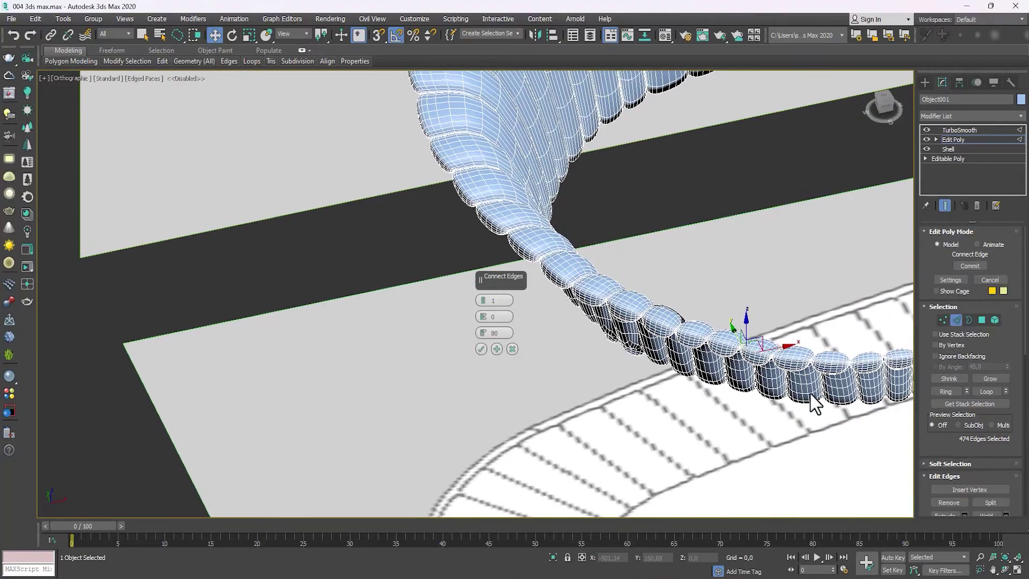
scroll(856, 357, "up", 3)
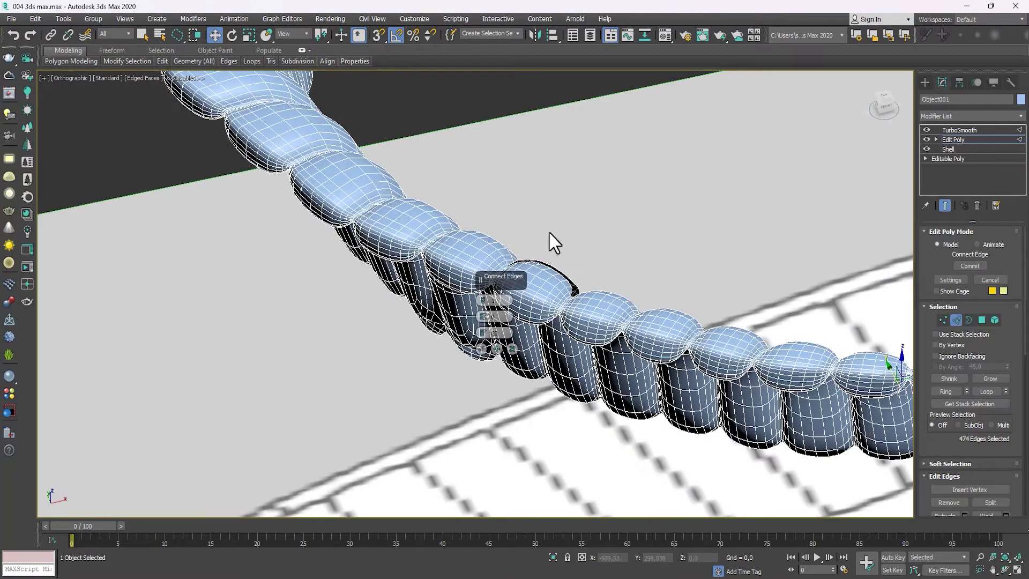
left_click(481, 349)
Turn TurboSmooth off and select the ring of short upright edges on the shell's outer rim face.
left_click(927, 130)
scroll(638, 330, "up", 2)
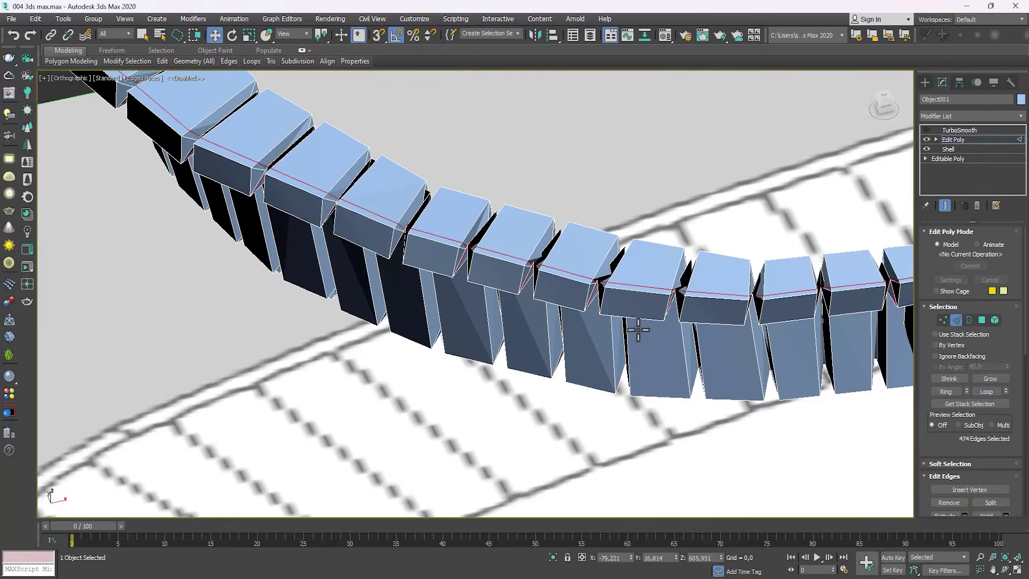
left_click(664, 303)
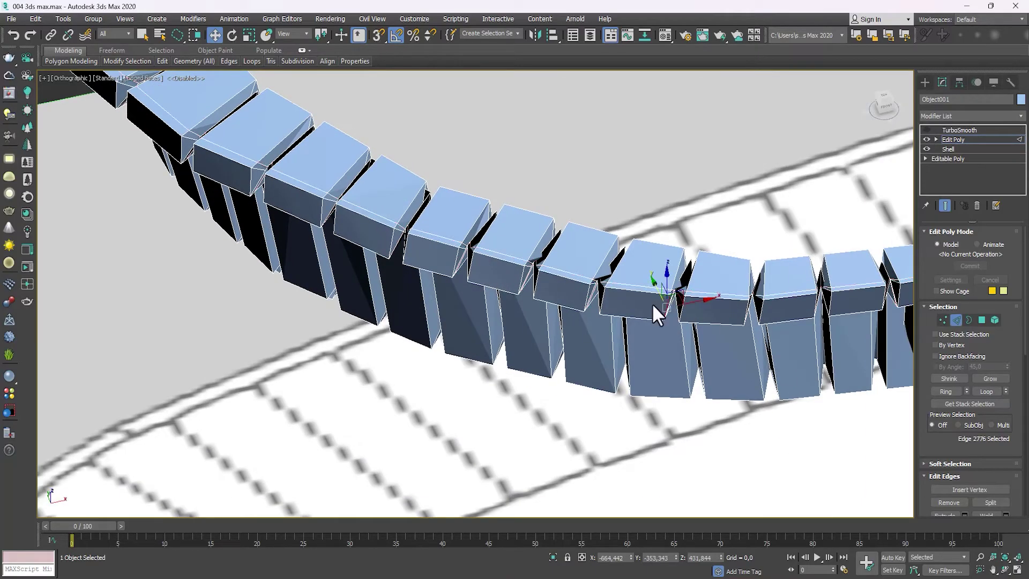
double_click(603, 294)
Start connecting the rim face edges with 2 segments and check the smoothed rim up close.
right_click(406, 283)
left_click(315, 321)
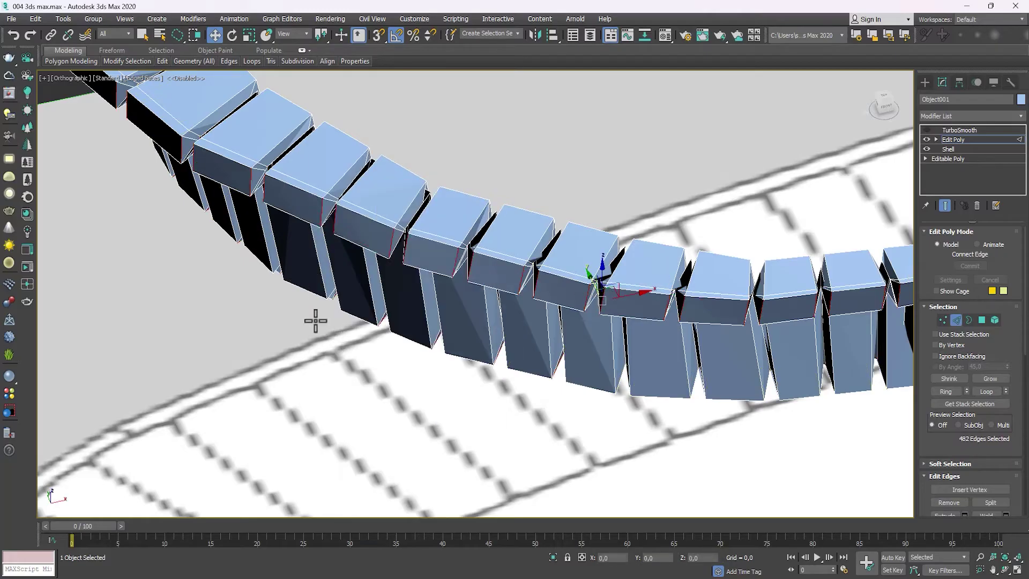
left_click(926, 130)
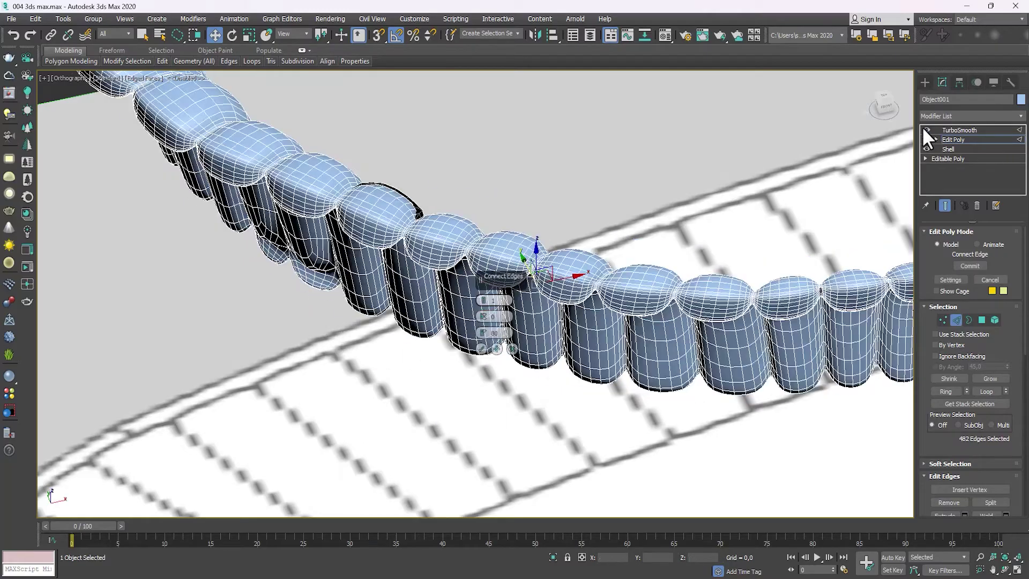
left_click(482, 299)
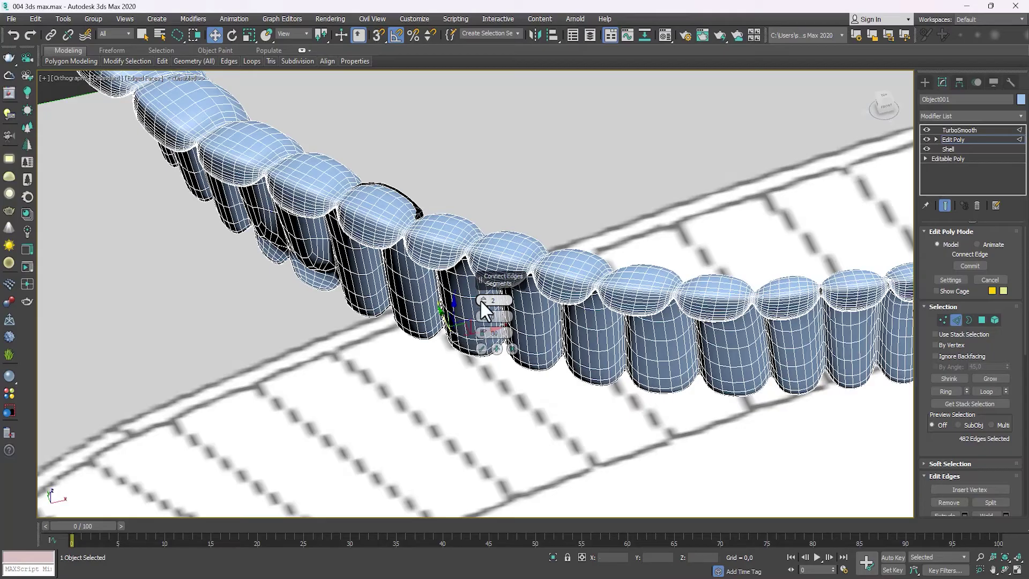
scroll(435, 289, "down", 4)
middle_click_drag(435, 289, 354, 267, "alt")
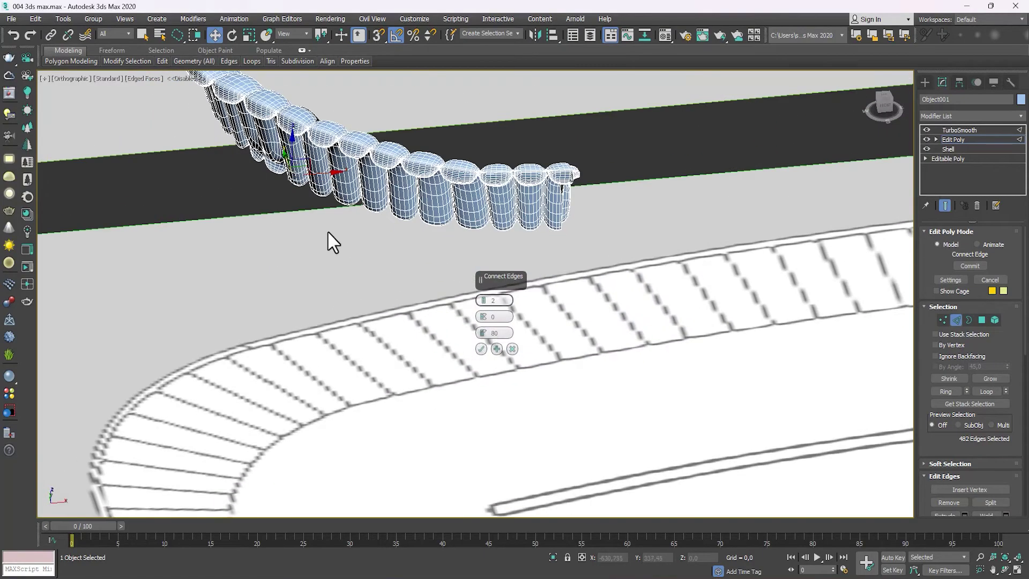
middle_click_drag(328, 232, 243, 214, "alt")
scroll(245, 225, "up", 5)
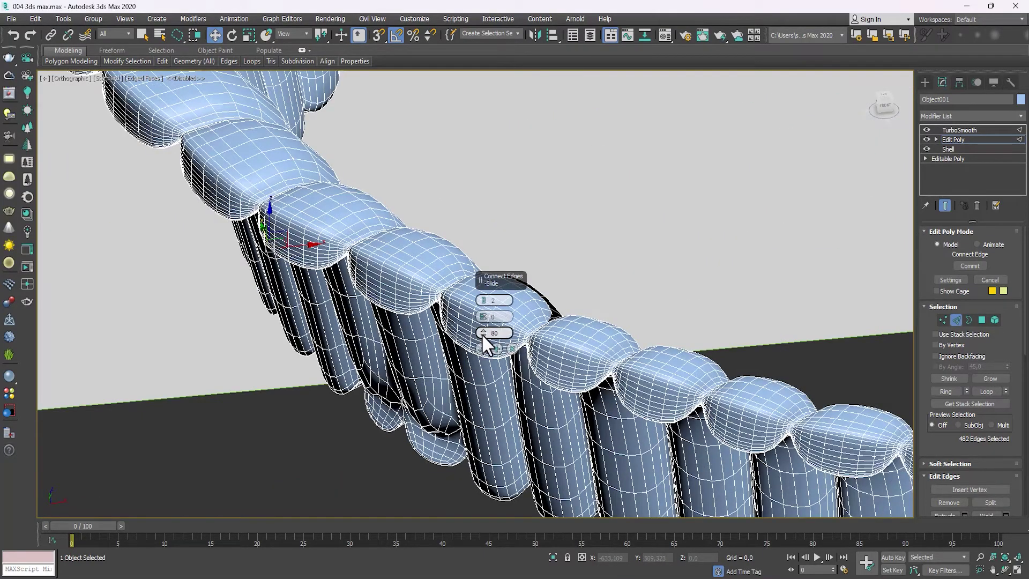
Adjust the connected rim loops to pinch 28 and slide 15, and apply the Connect Edges operation.
mouse_move(481, 334)
left_mouse_down()
mouse_move(478, 362)
mouse_move(481, 338)
left_mouse_up()
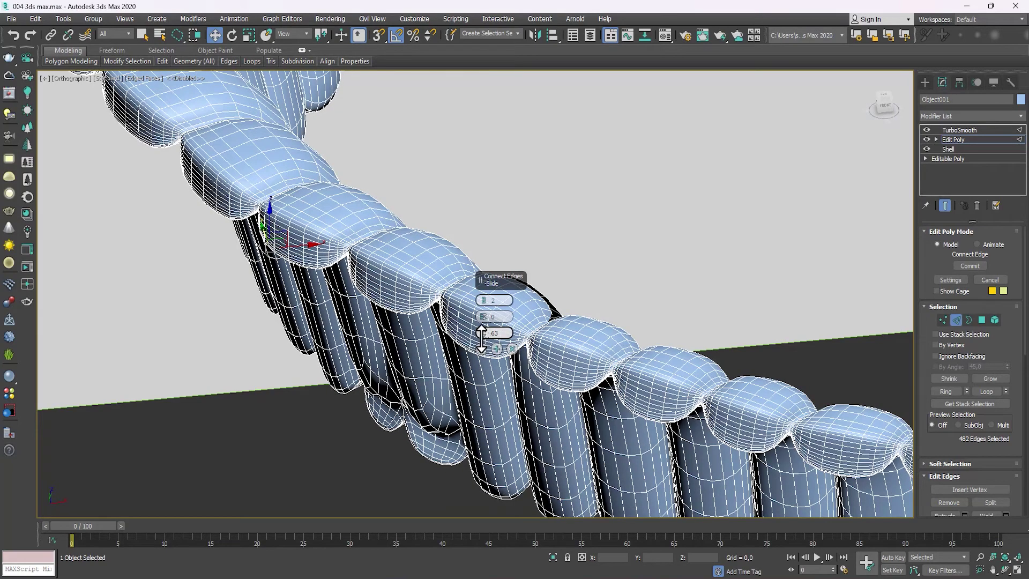
left_click(927, 130)
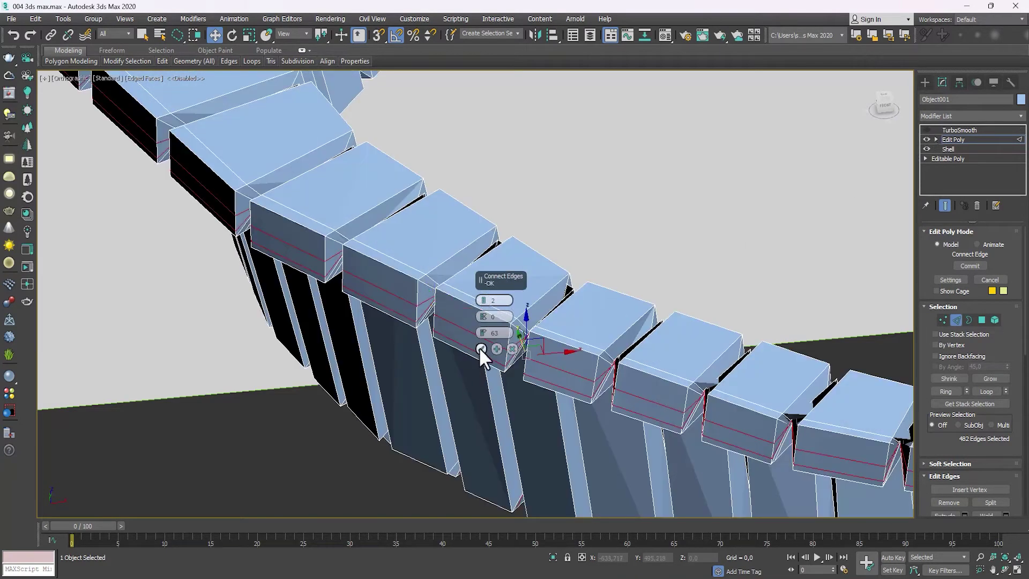
left_click_drag(484, 333, 494, 438)
left_click_drag(484, 322, 485, 266)
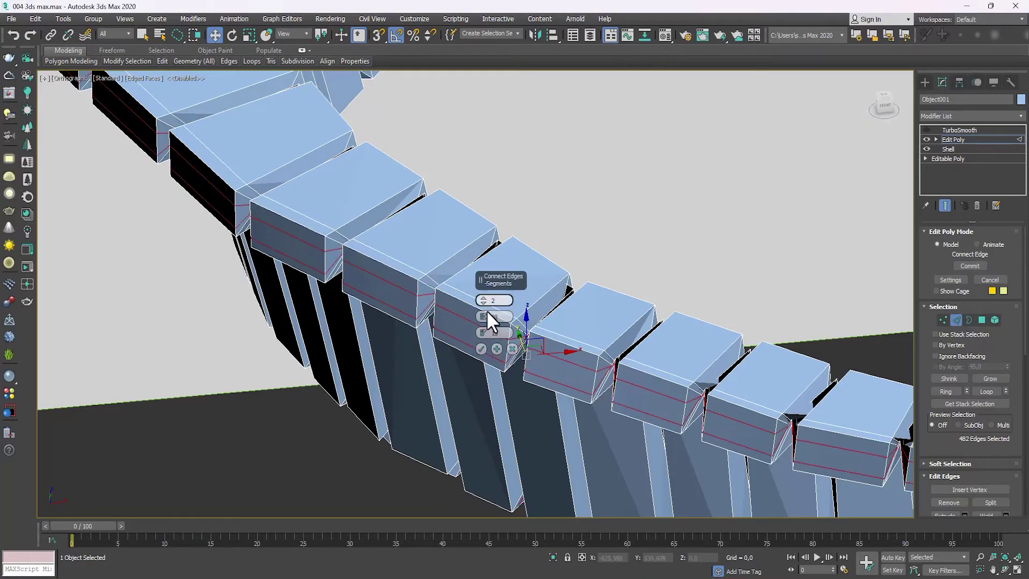
left_click(927, 129)
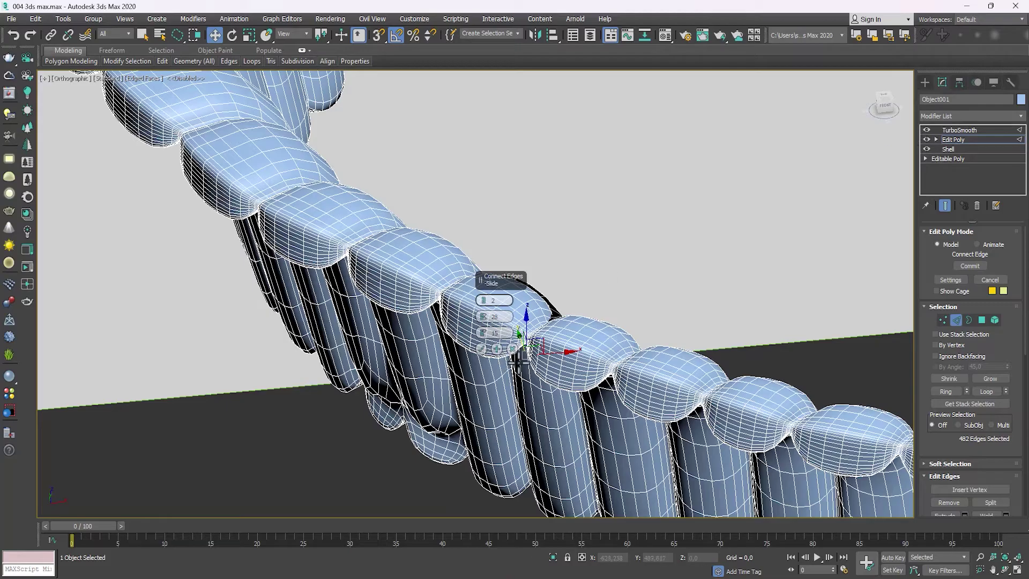
left_click(481, 348)
Leave edge editing on the tufted shell and unhide all hidden objects in the scene.
scroll(636, 297, "down", 4)
middle_click_drag(637, 296, 657, 437, "alt")
middle_click_drag(586, 308, 595, 349)
scroll(590, 332, "down", 2)
middle_click_drag(590, 333, 424, 252, "alt")
left_click(956, 321)
right_click(480, 325)
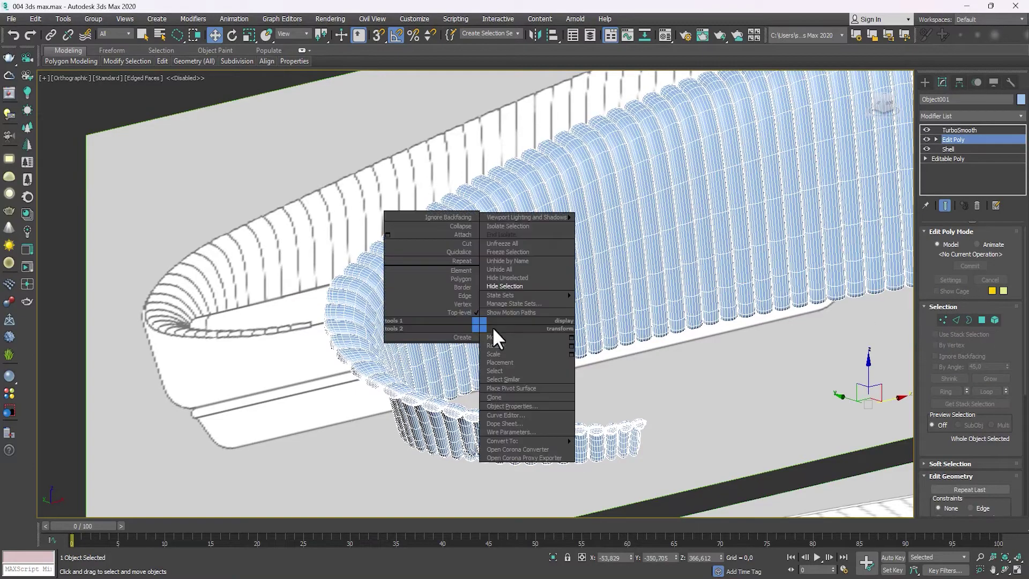
left_click(513, 269)
Deselect the tufted shell and turn off edged faces to show the whole sofa in plain shading.
middle_click_drag(538, 324, 625, 375, "alt")
left_click(591, 377)
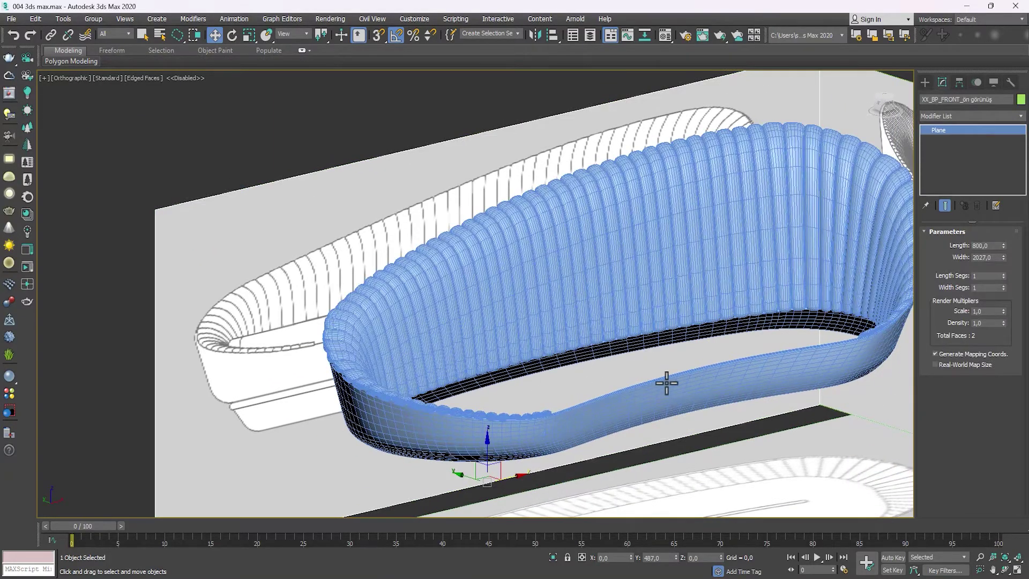
middle_click_drag(618, 317, 525, 326, "alt")
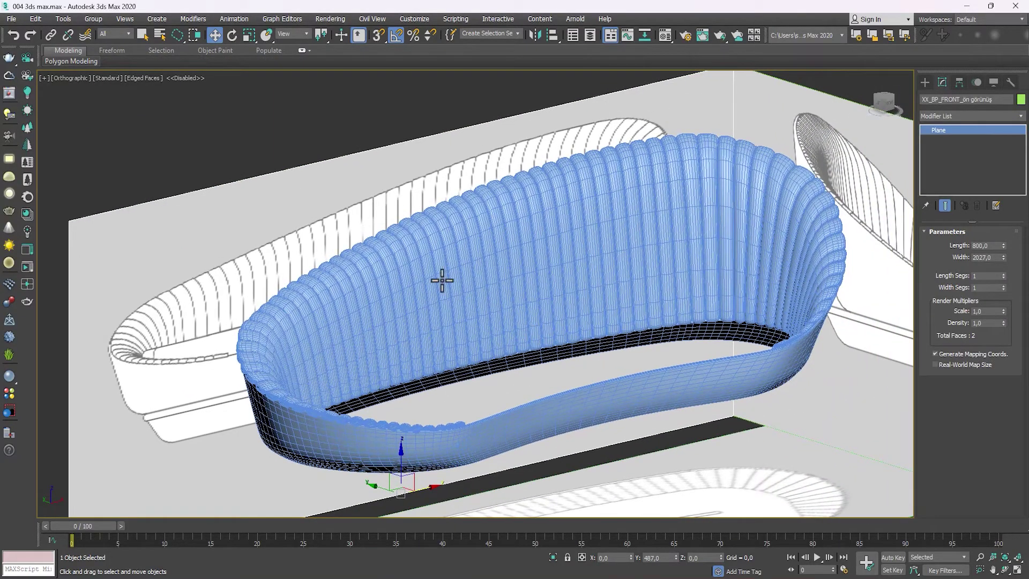
key("F4")
Select the tufted shell together with the lower band and recolor both dark red.
left_click(514, 243)
left_click(351, 441, "ctrl")
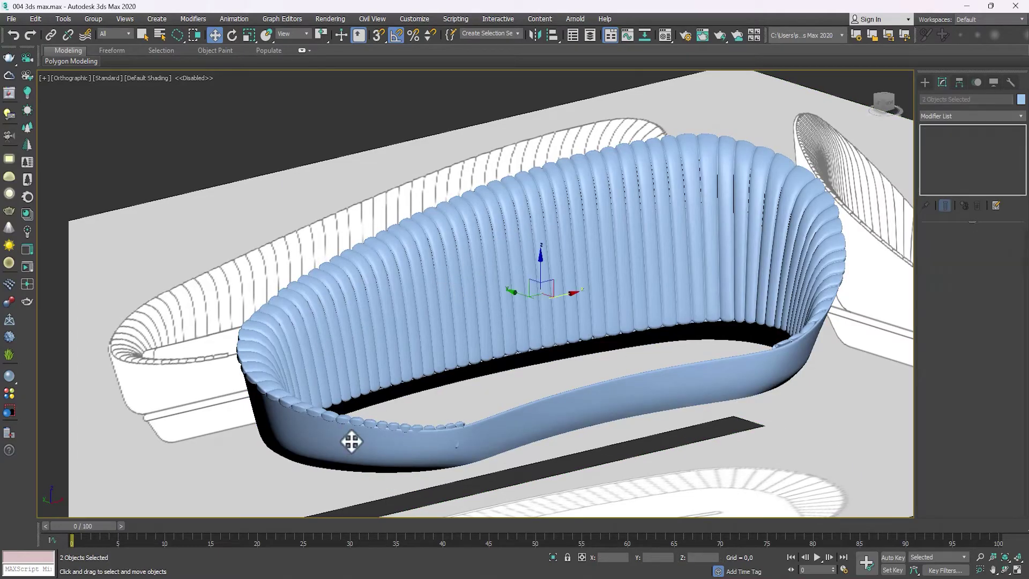
left_click(1021, 100)
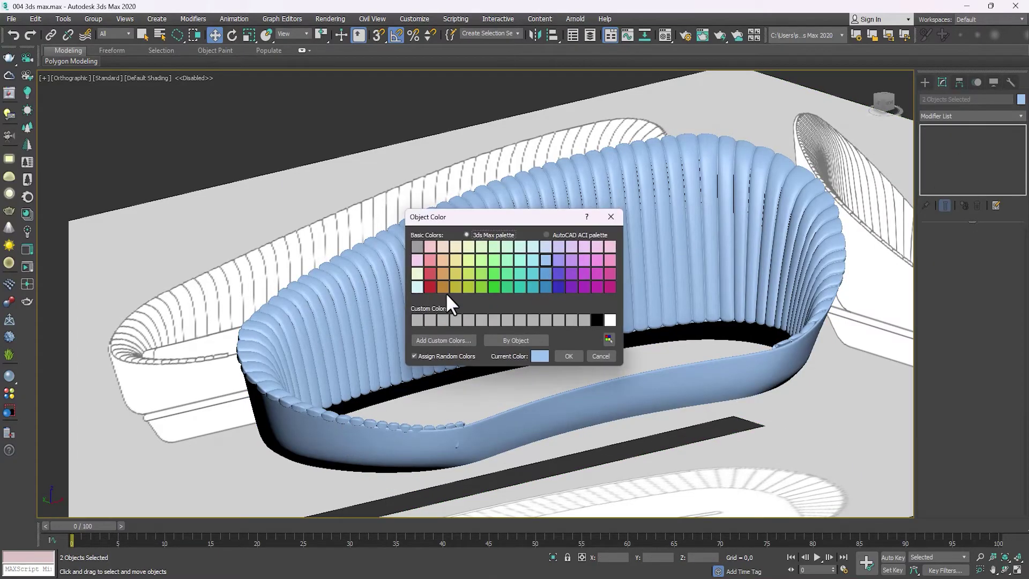
left_click(575, 357)
left_click(742, 499)
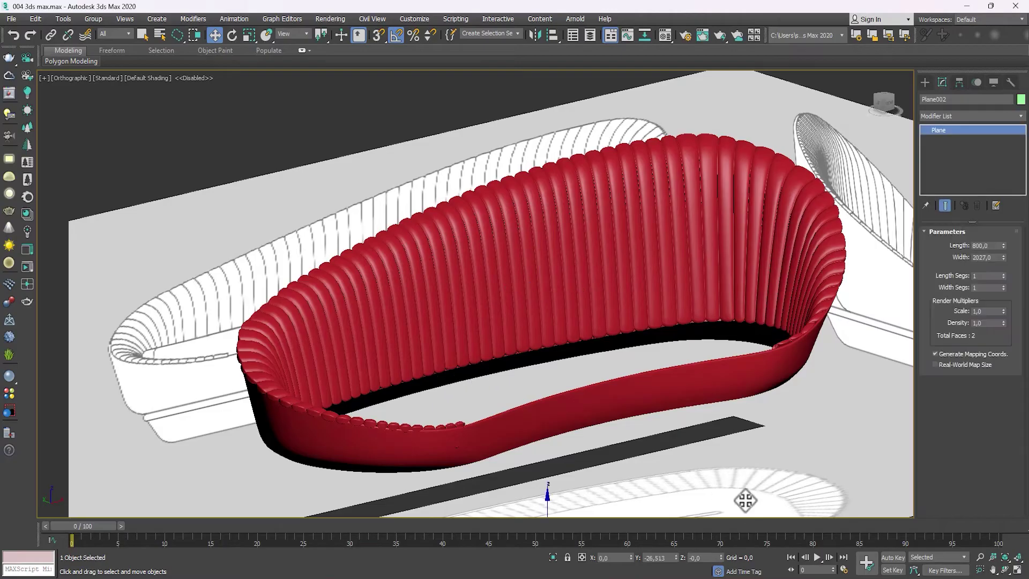
Set the tufted shell's TurboSmooth iterations to 3.
scroll(770, 423, "down", 3)
middle_click_drag(770, 423, 707, 409, "alt")
scroll(476, 322, "up", 5)
scroll(475, 323, "up", 2)
left_click(520, 325)
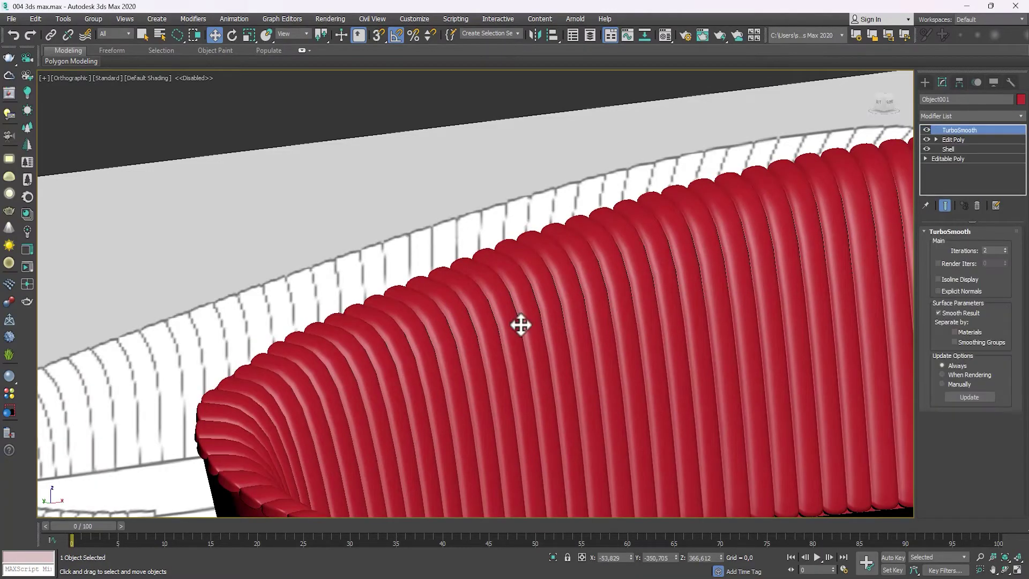
left_click(1005, 248)
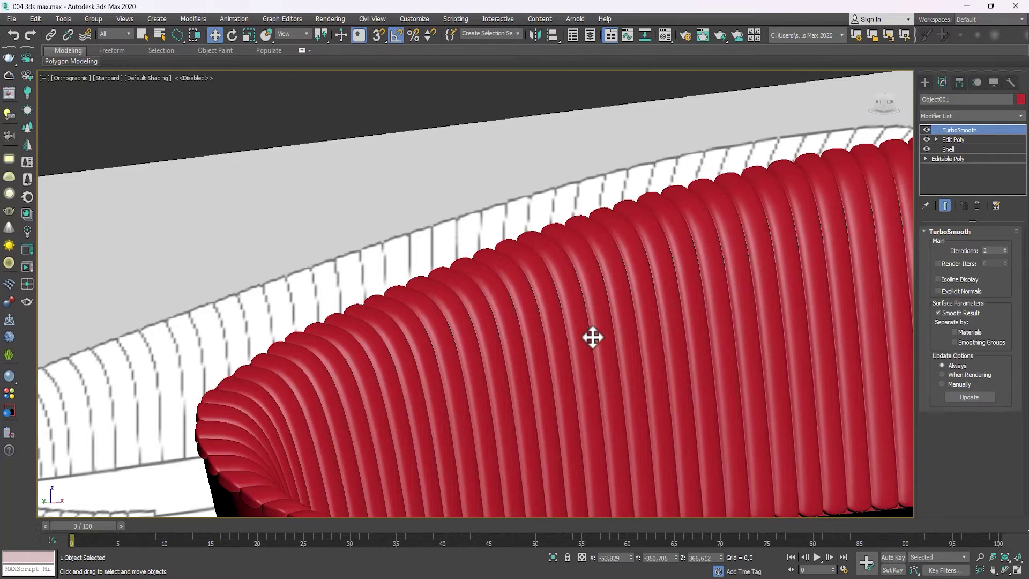
Examine the smoothed tufts along the rim and where the short front tufts meet the lower band.
scroll(662, 343, "down", 3)
middle_click_drag(662, 343, 479, 308)
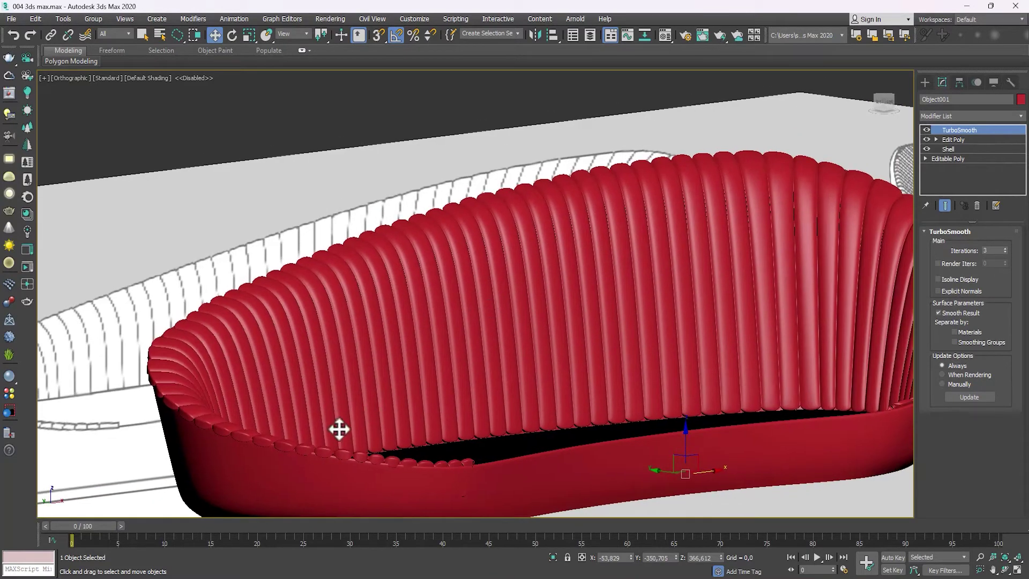
middle_click_drag(678, 373, 523, 307)
middle_click_drag(587, 325, 777, 329)
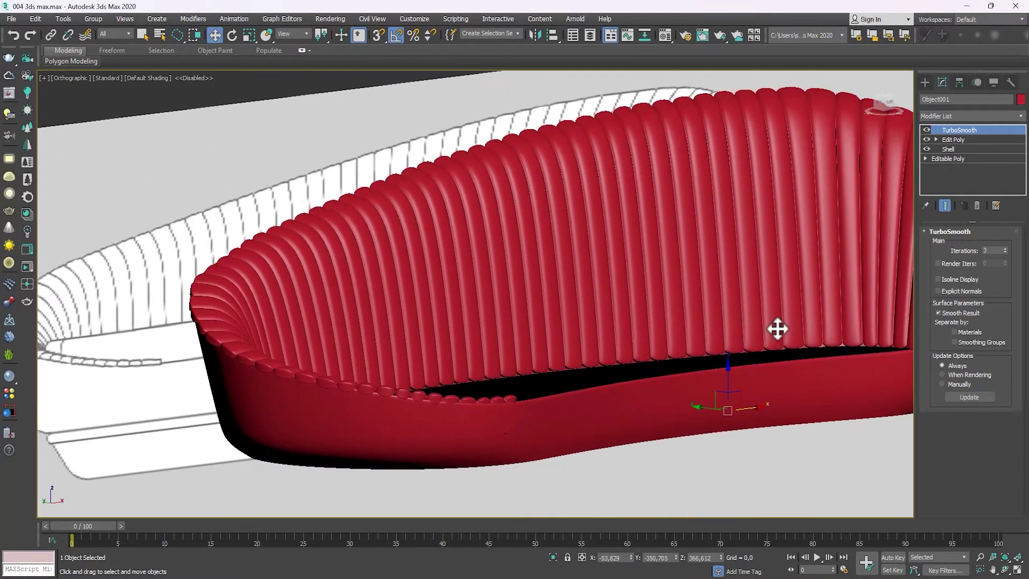
scroll(260, 437, "up", 5)
scroll(448, 381, "down", 3)
middle_click_drag(693, 395, 648, 389)
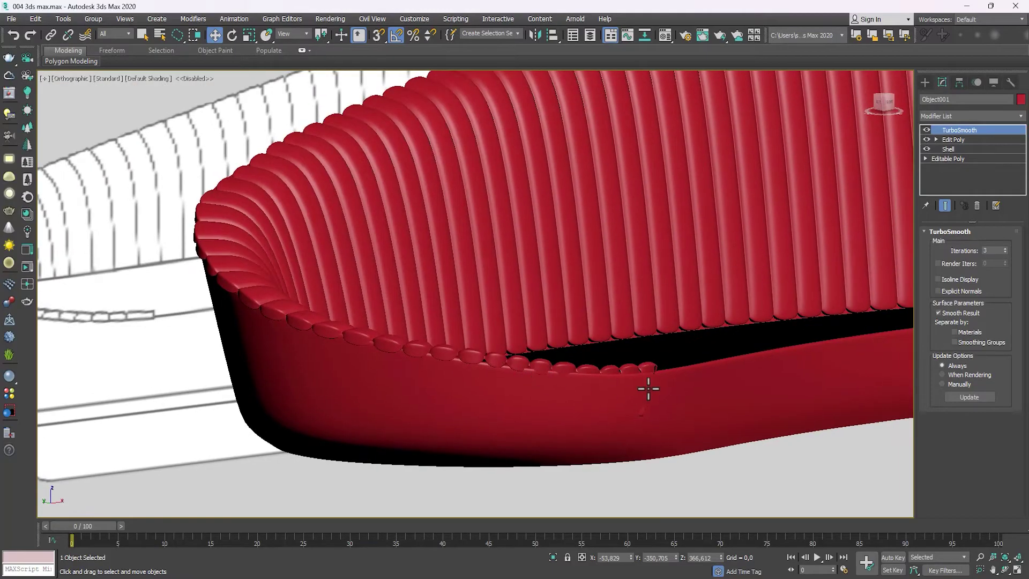
scroll(623, 410, "up", 2)
scroll(533, 370, "down", 3)
scroll(429, 357, "down", 1)
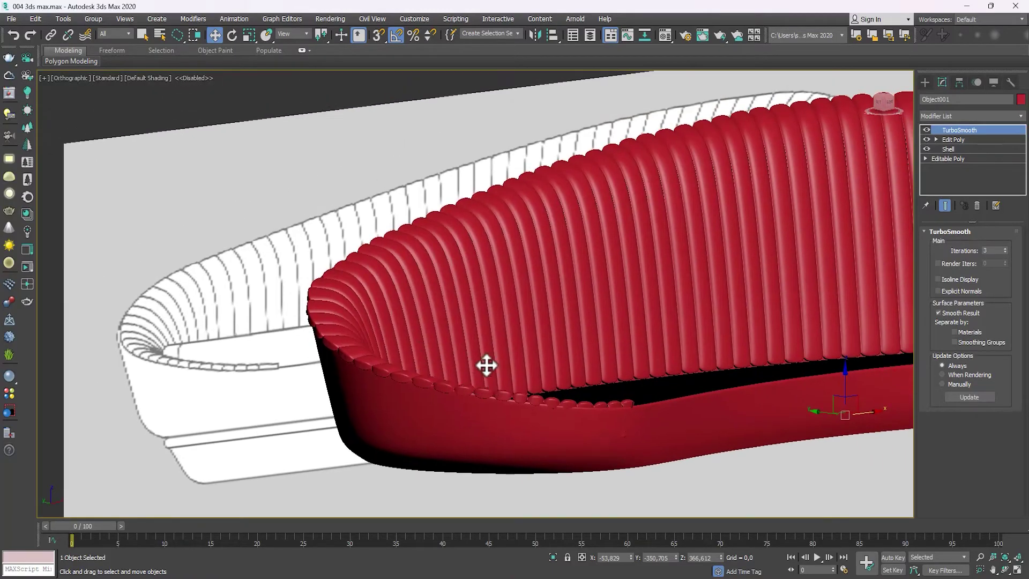
middle_click_drag(485, 365, 395, 340, "alt")
left_click(383, 452)
scroll(395, 340, "down", 4)
middle_click_drag(479, 347, 576, 373, "alt")
scroll(346, 449, "up", 6)
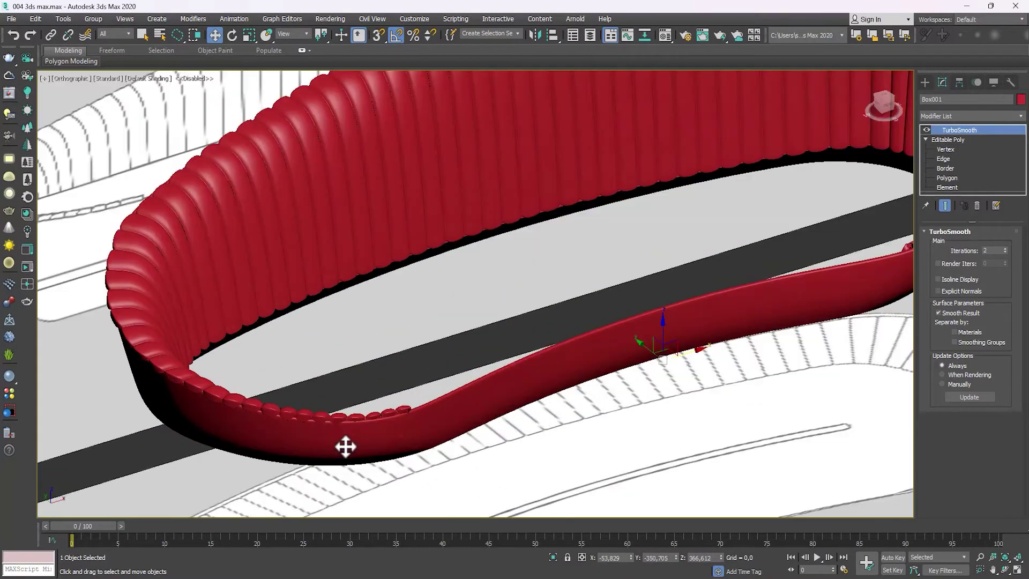
scroll(297, 408, "down", 4)
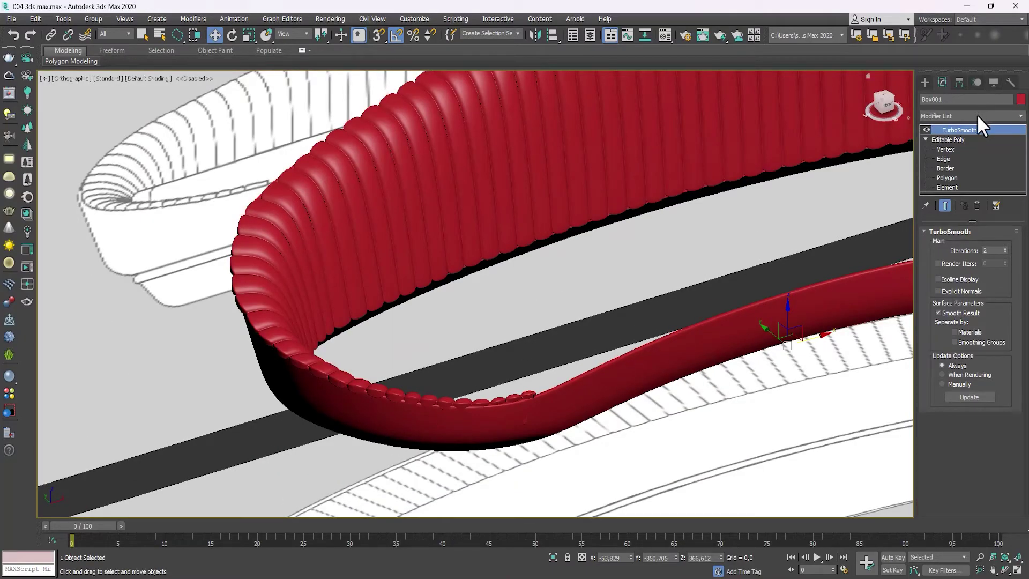
left_click(925, 140)
scroll(368, 220, "down", 5)
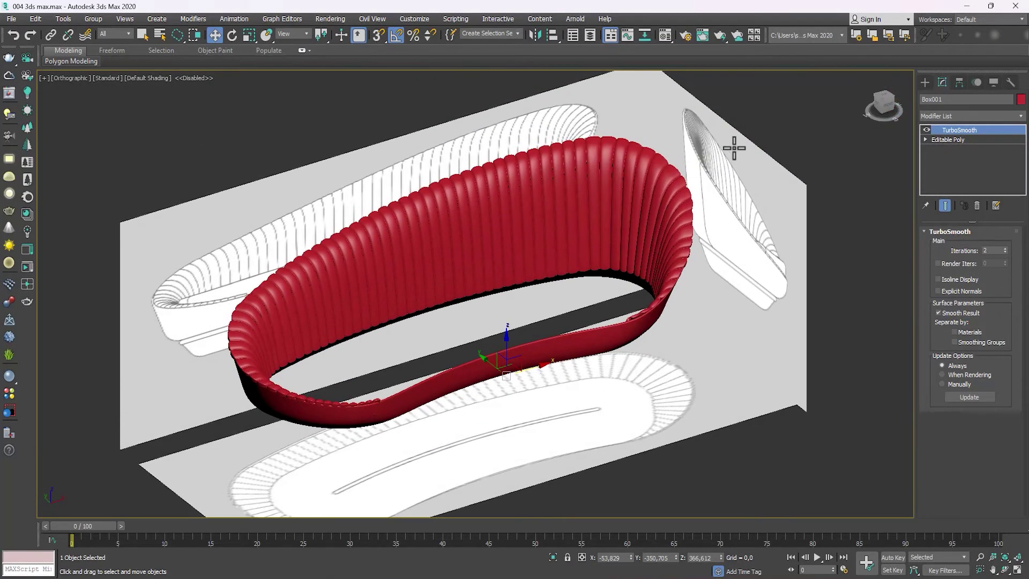
left_click(983, 113)
key("f")
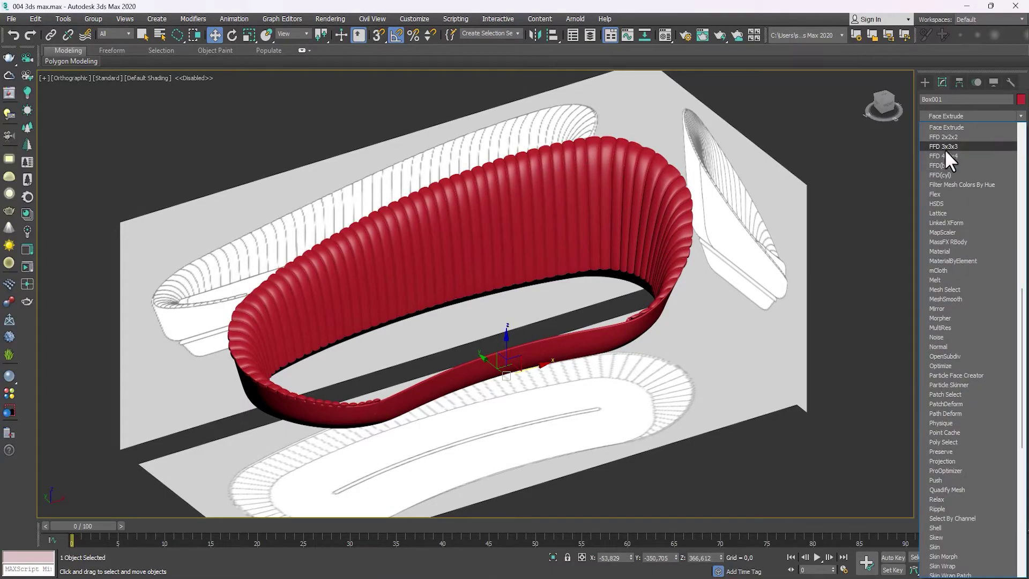
left_click(943, 165)
middle_click_drag(426, 298, 266, 319, "alt")
scroll(396, 381, "up", 3)
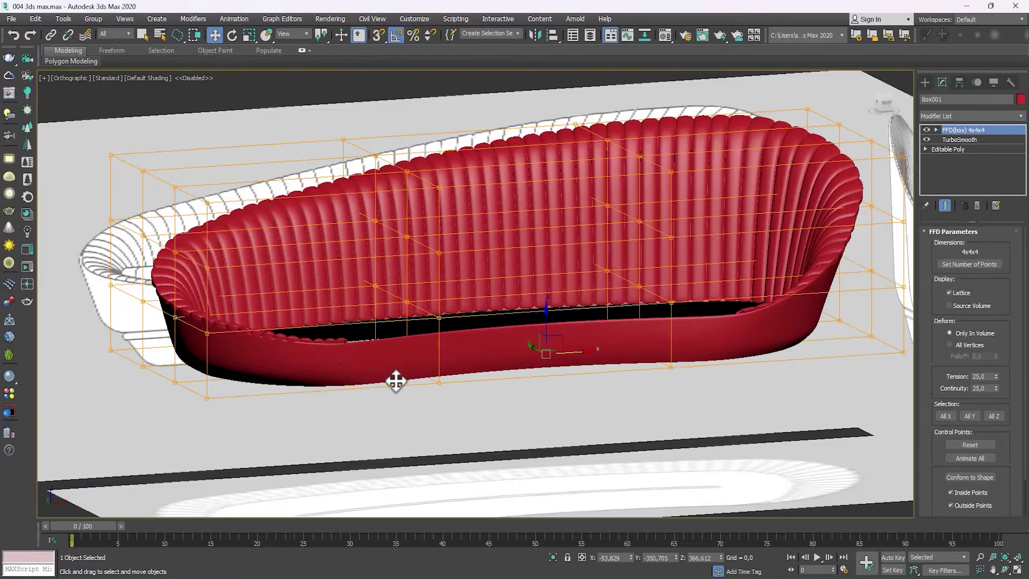
middle_click_drag(396, 381, 407, 416, "alt")
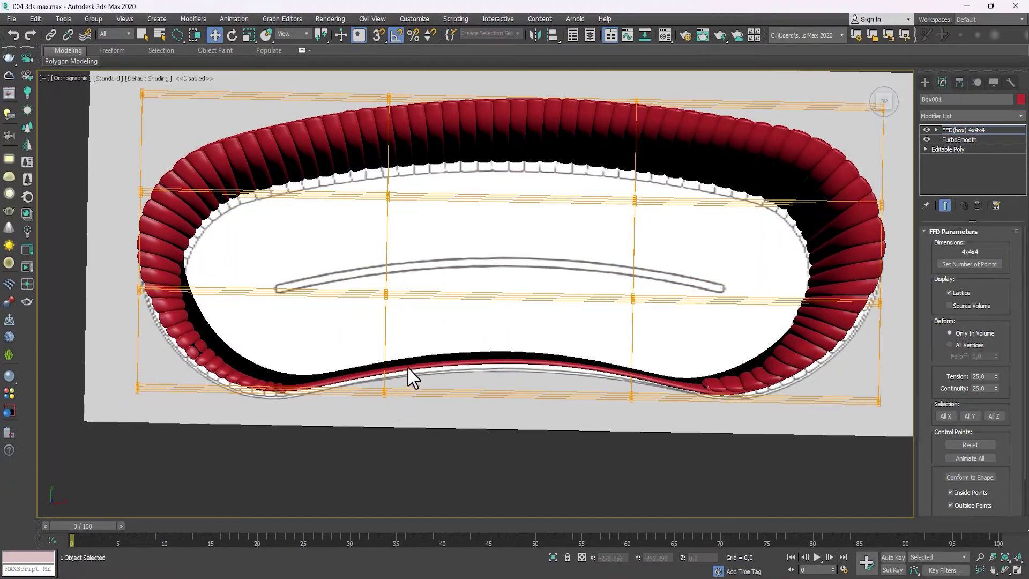
left_click_drag(413, 378, 360, 413)
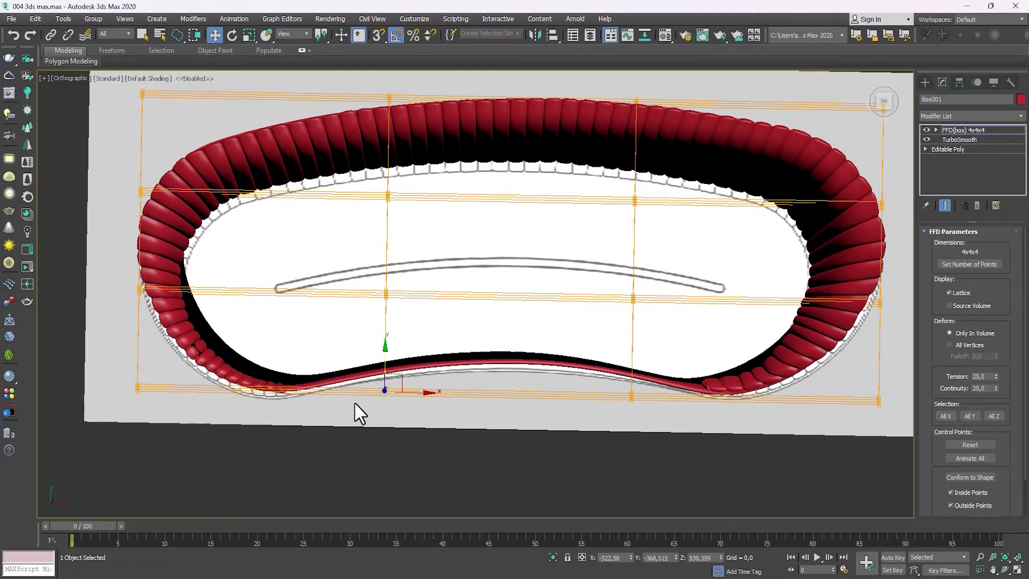
key("q")
left_click(183, 37)
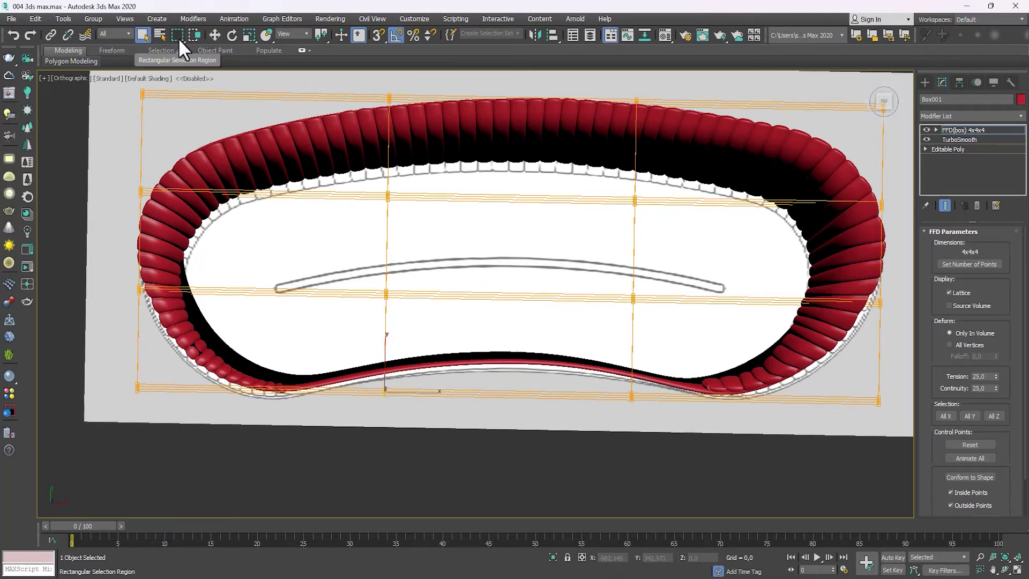
scroll(381, 380, "up", 2)
middle_click_drag(367, 432, 399, 396)
key("w")
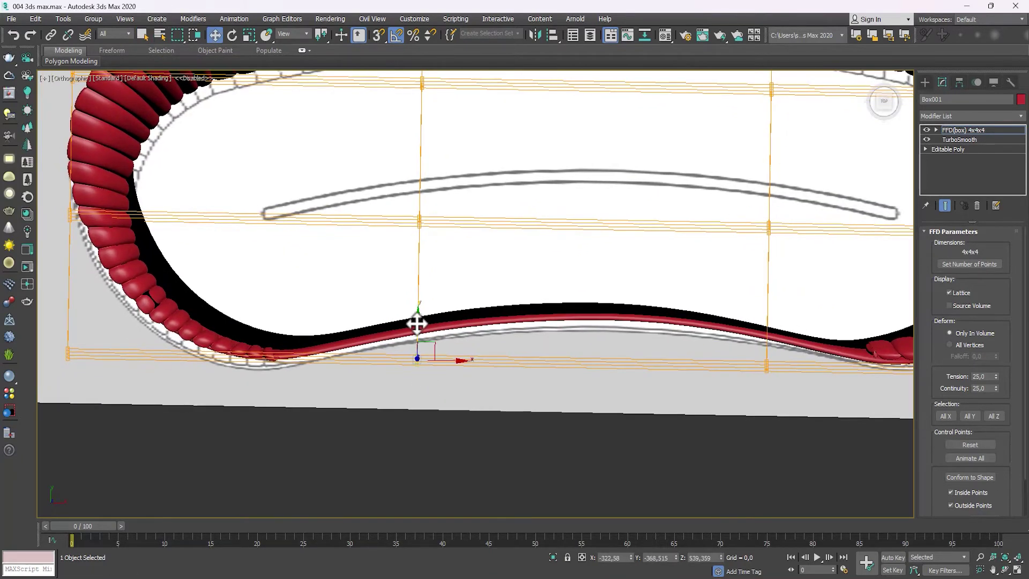
middle_click_drag(416, 322, 433, 302, "alt")
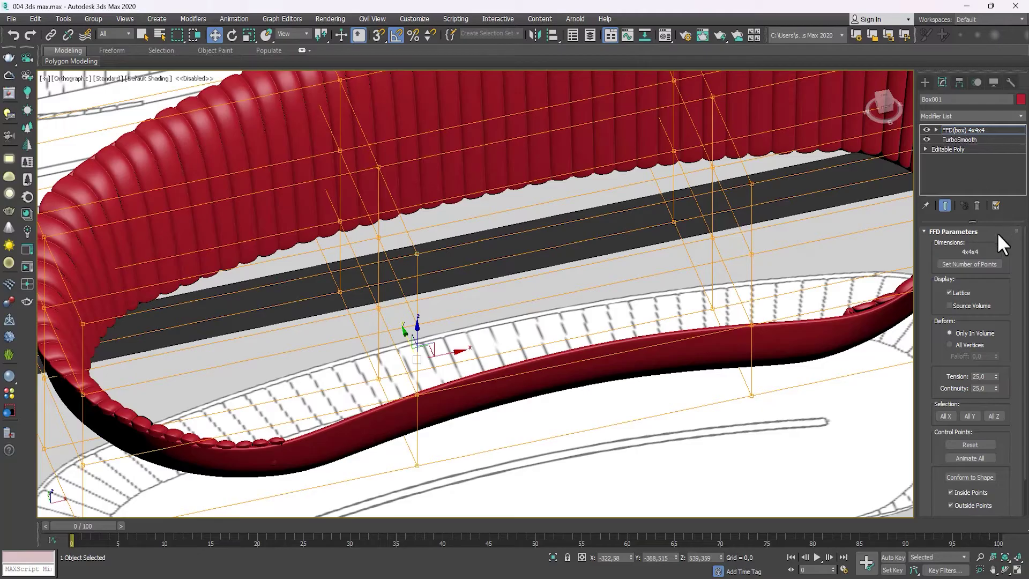
left_click(977, 206)
Add an FFD(box) modifier above TurboSmooth on the tufted shell.
left_click(377, 163)
key("F4")
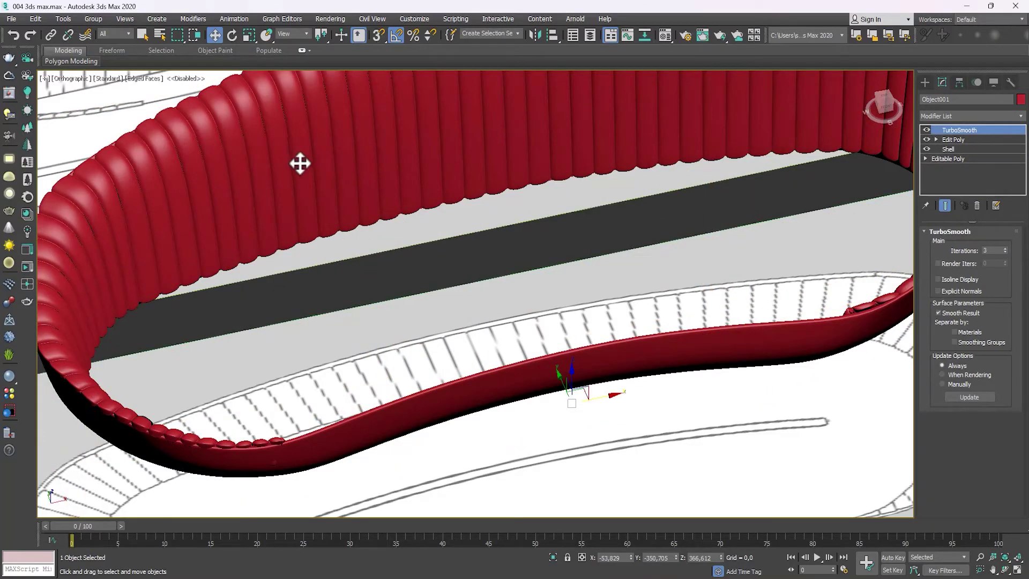
scroll(407, 271, "down", 4)
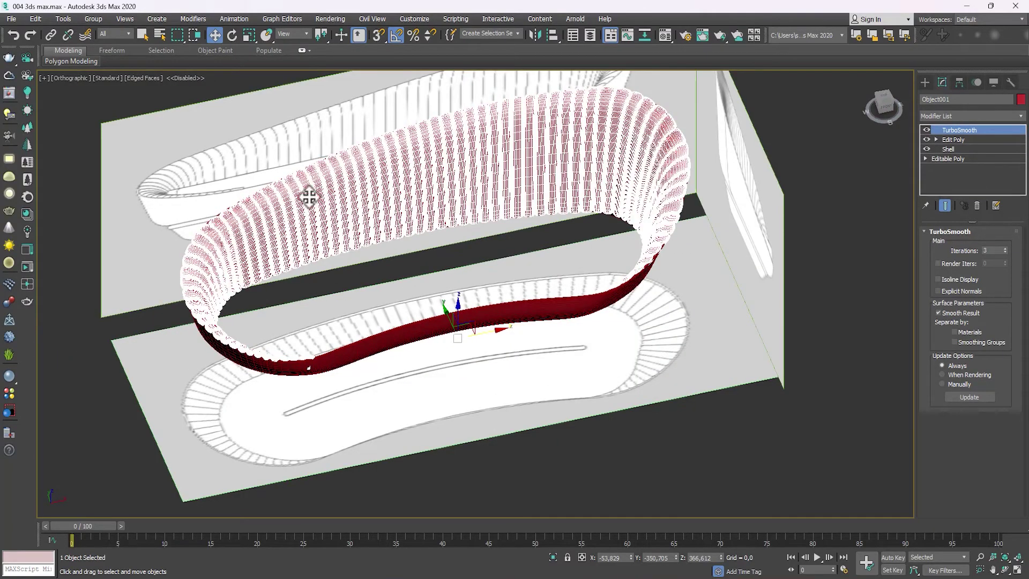
left_click(989, 116)
key("f")
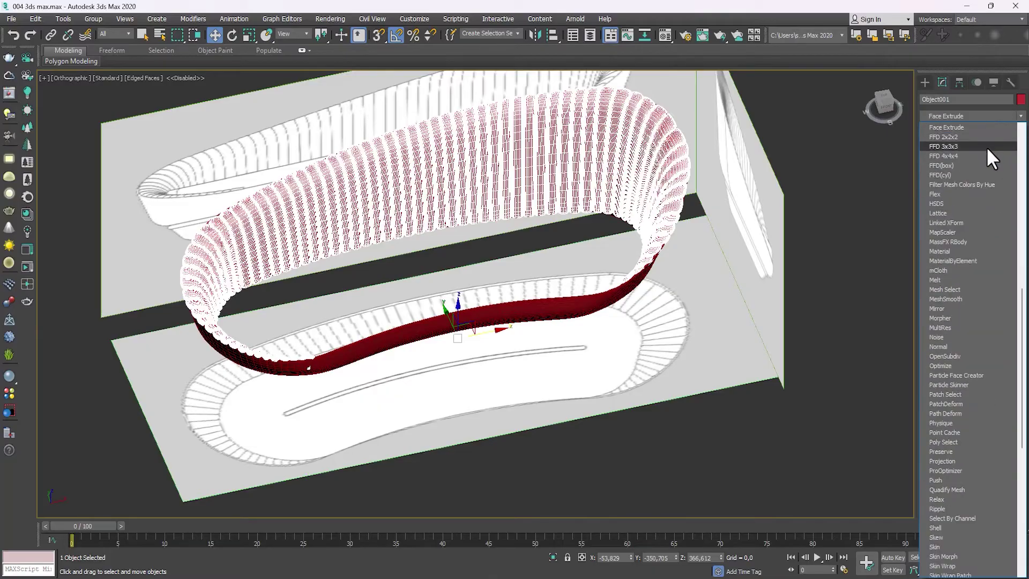
left_click(941, 165)
Move the shell's front FFD control points beside the left arm slightly back along Y, to about -365.7.
key("t")
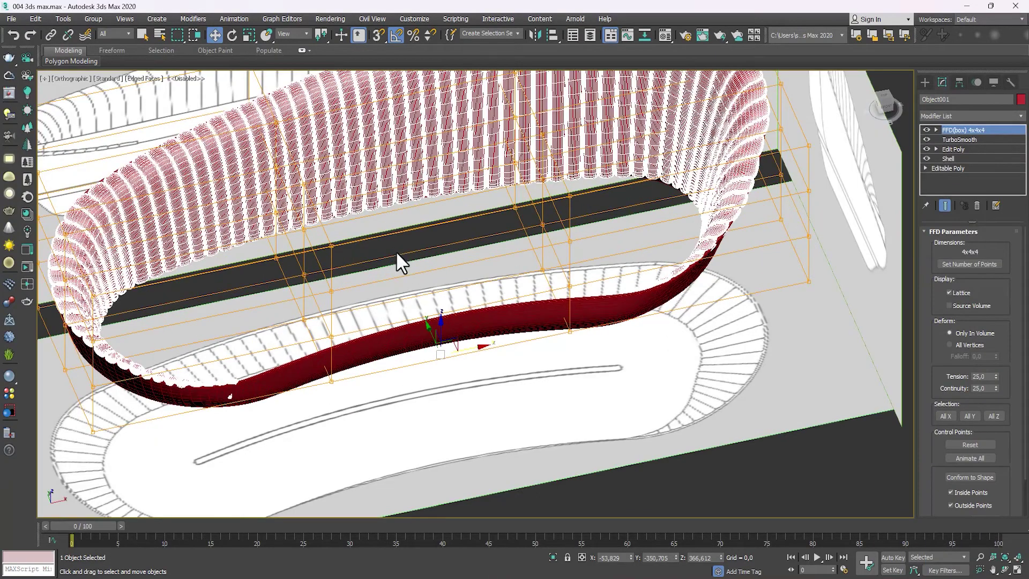
left_click(330, 314)
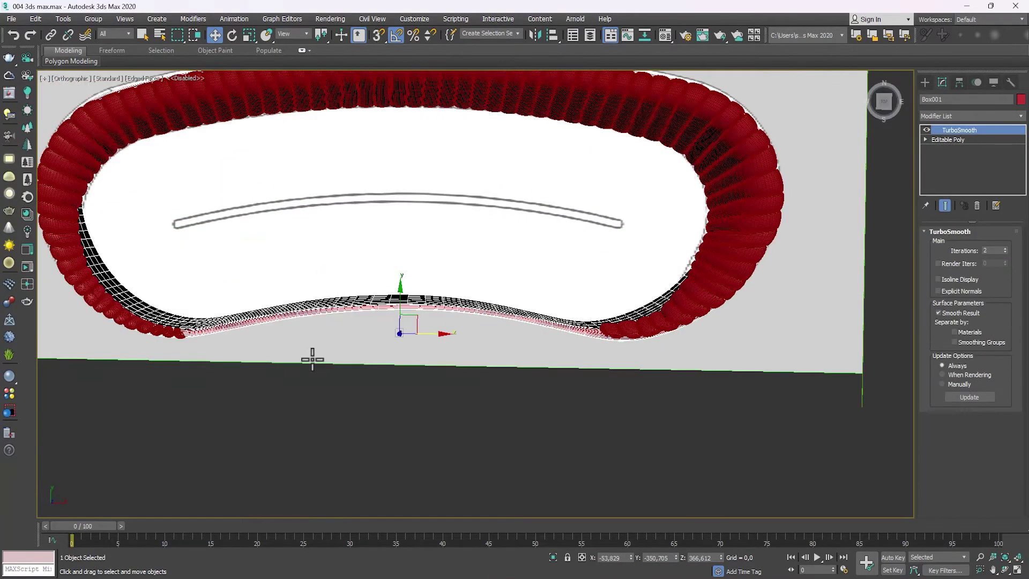
left_click(703, 145)
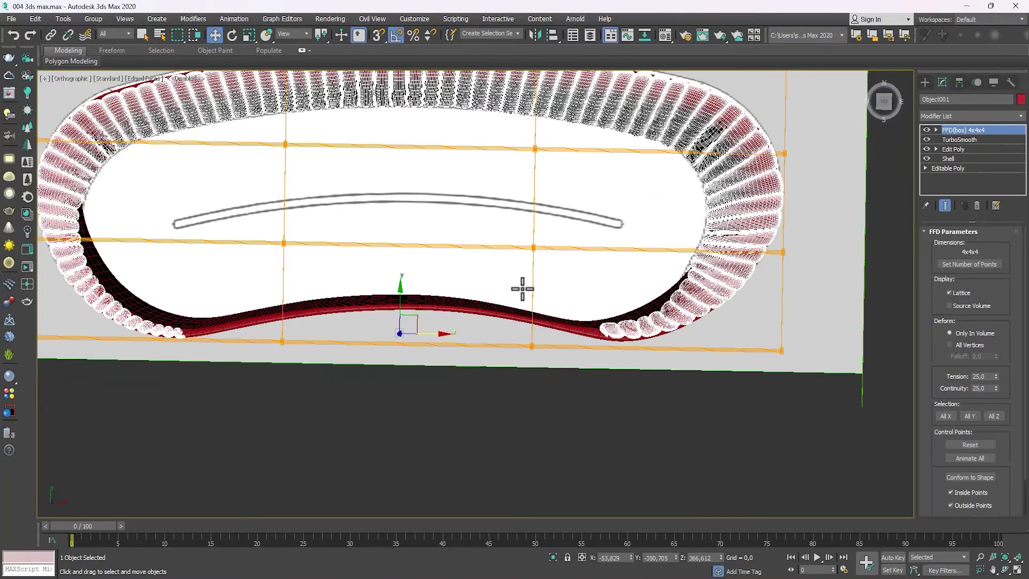
middle_click_drag(322, 343, 394, 294, "alt")
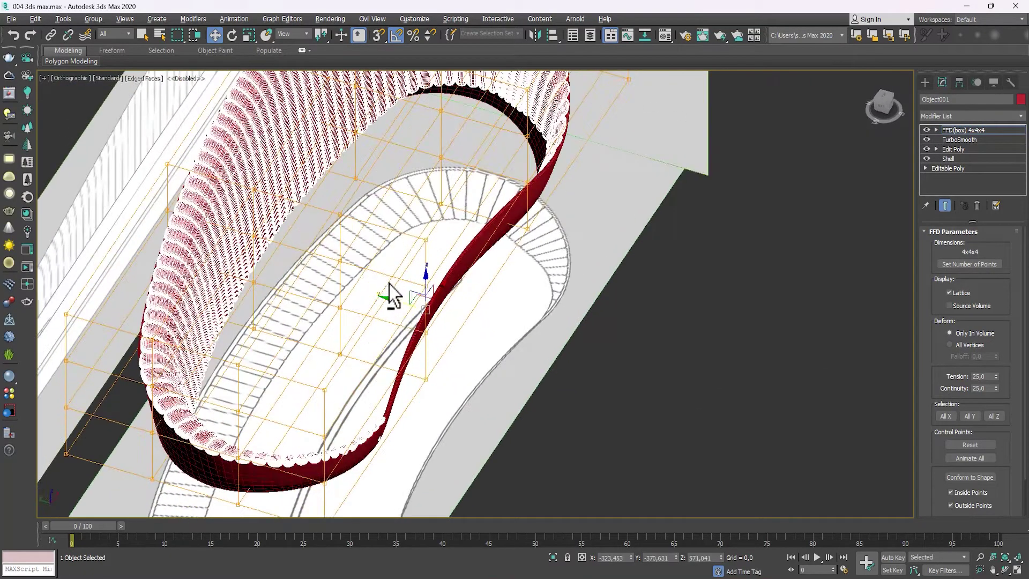
middle_click_drag(399, 344, 333, 288)
scroll(362, 267, "up", 2)
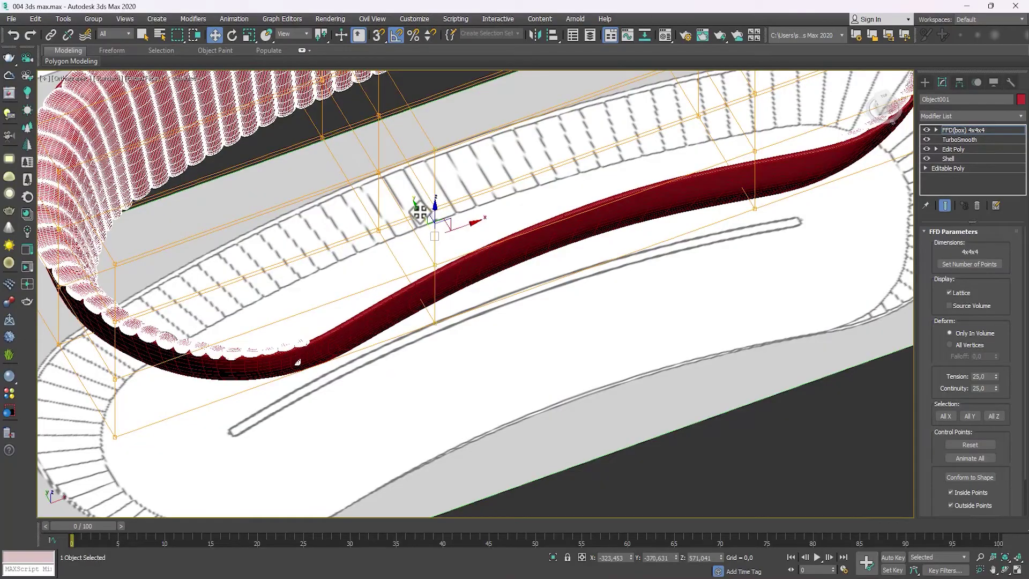
left_click_drag(420, 213, 419, 212)
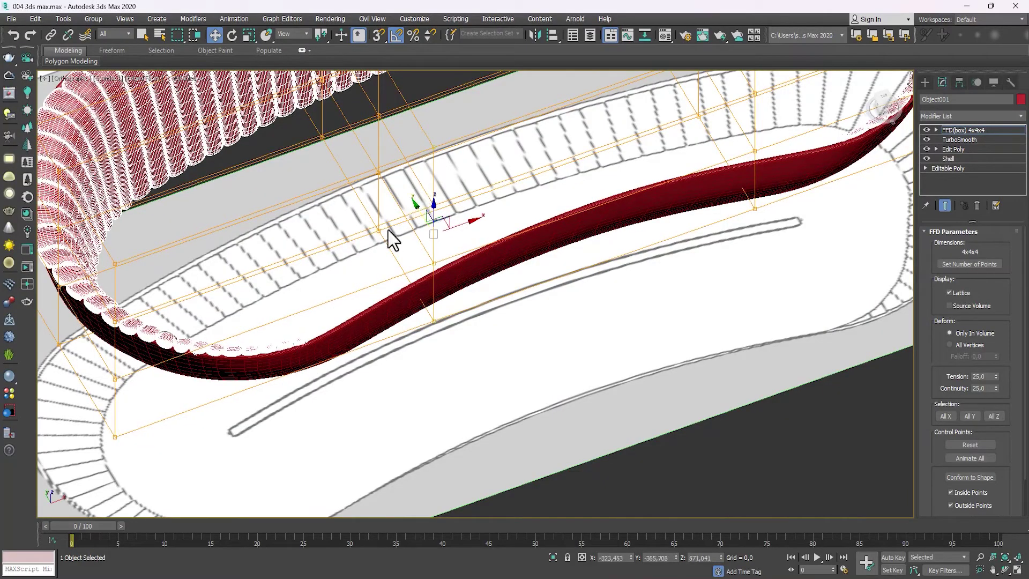
Turn off edged faces and nudge the same front control points slightly forward along Y, to about -368.3.
middle_click_drag(171, 351, 220, 305, "alt")
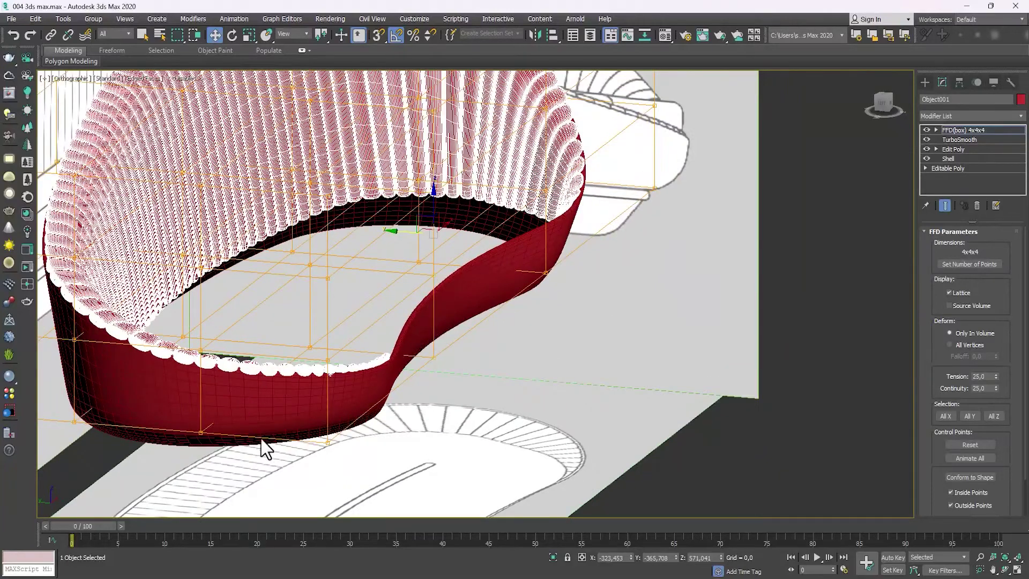
scroll(265, 447, "up", 5)
key("F4")
scroll(453, 279, "down", 3)
middle_click_drag(455, 275, 454, 306)
left_click_drag(527, 143, 526, 143)
scroll(400, 314, "down", 3)
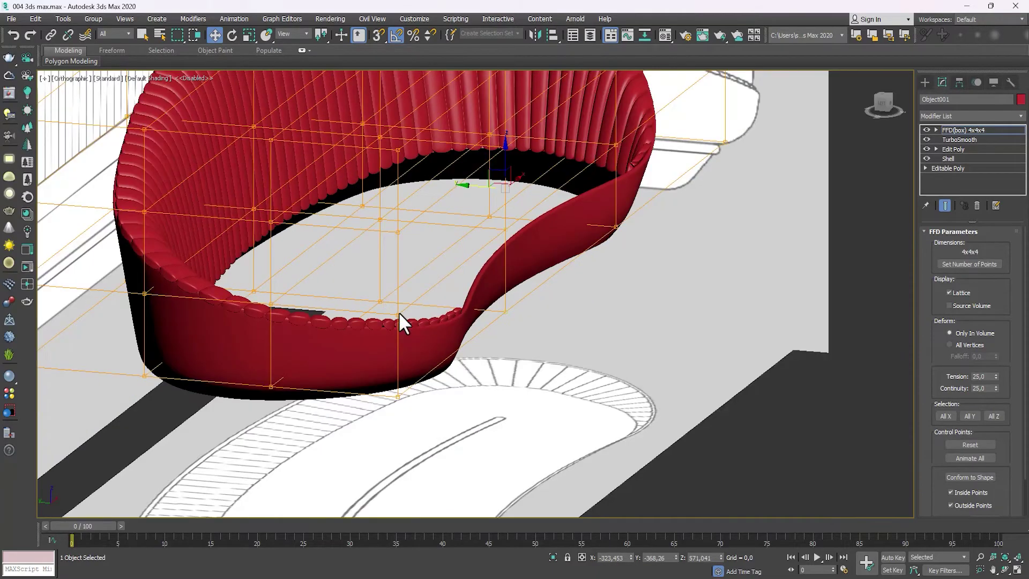
Lower the inner FFD control points near the left arm slightly and fine-tune the height of the neighbouring points toward its end.
left_click_drag(406, 286, 379, 324)
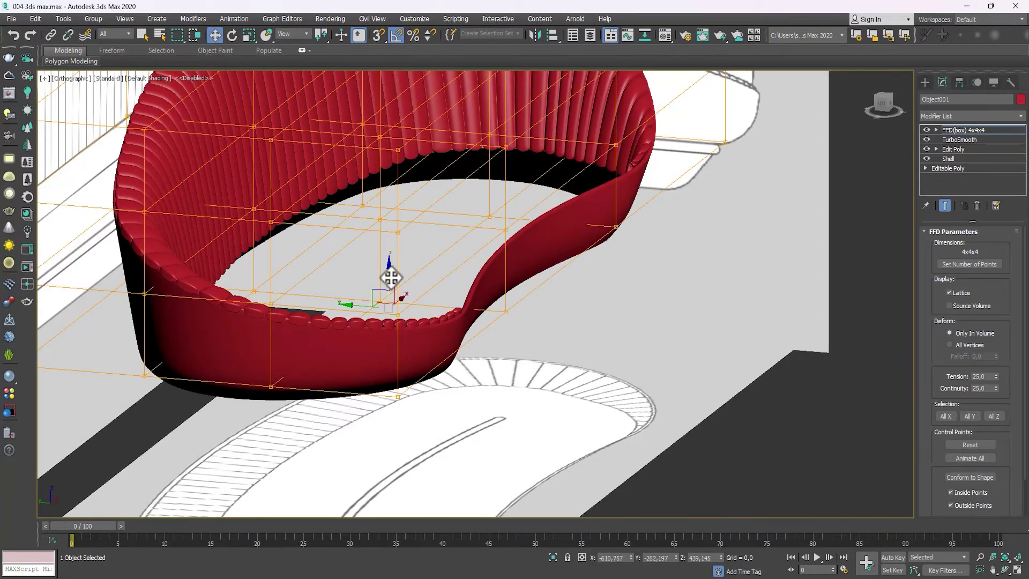
left_click_drag(391, 271, 389, 280)
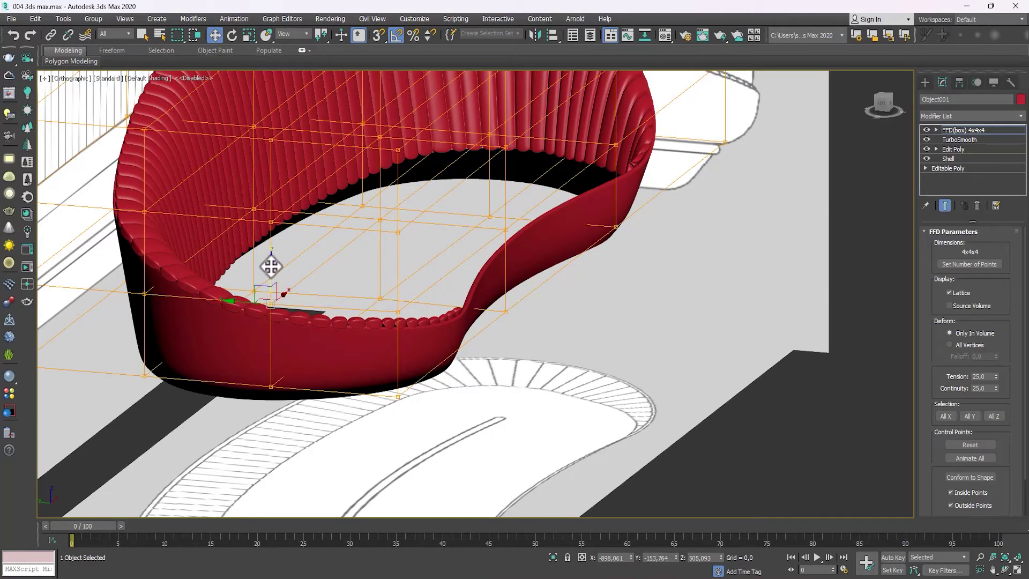
left_click_drag(272, 265, 272, 264)
Leave control-point editing on the shell's FFD lattice and check the fit of the tufts at the sofa's right end.
scroll(137, 285, "down", 2)
middle_click_drag(140, 290, 300, 308, "alt")
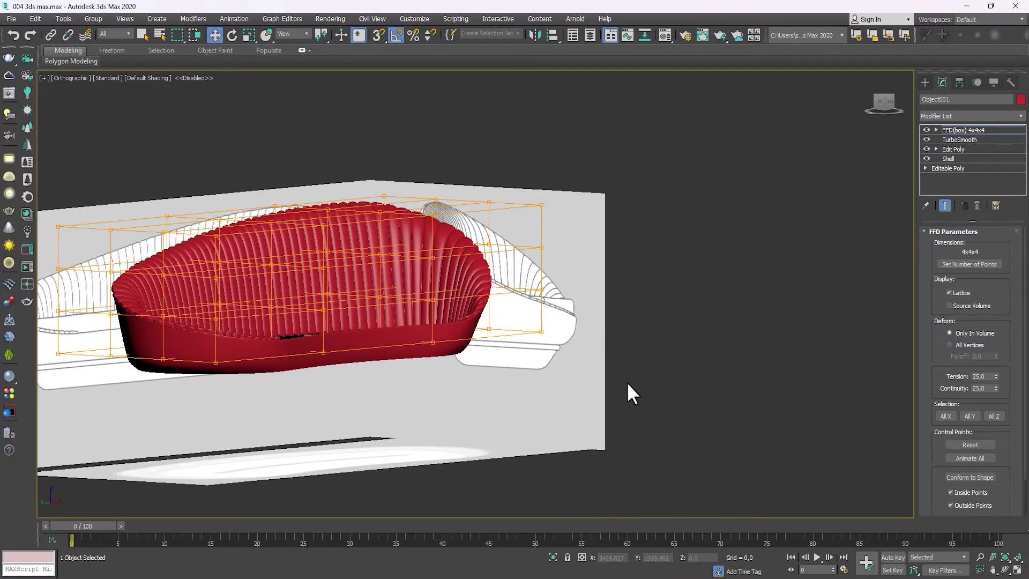
scroll(350, 301, "down", 2)
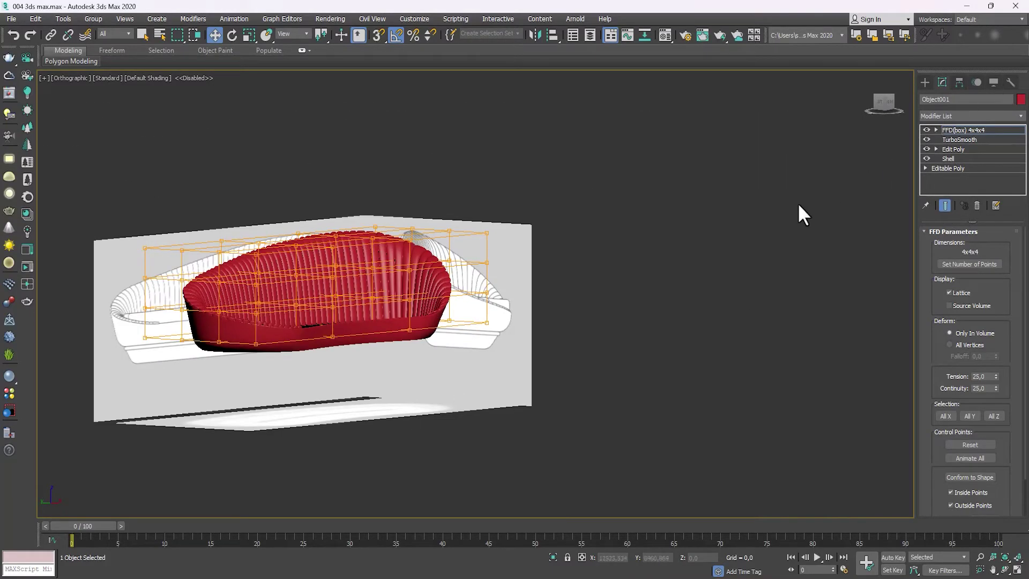
key("1")
middle_click_drag(614, 451, 589, 286, "alt")
scroll(421, 346, "up", 5)
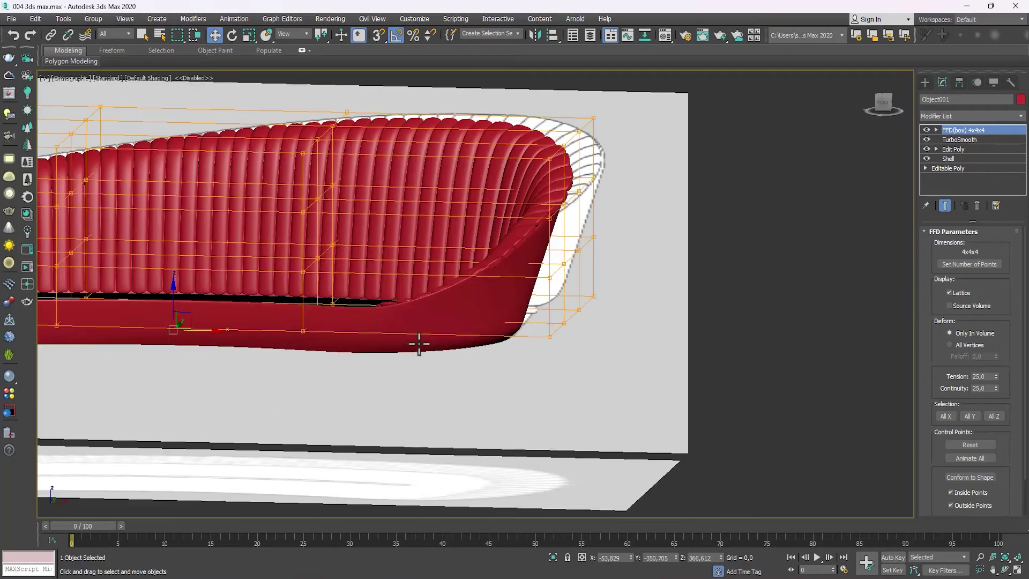
Inspect the whole tufted back from several angles, leave the modifier settings and bring up the top view.
scroll(383, 304, "down", 4)
middle_click_drag(381, 298, 389, 330)
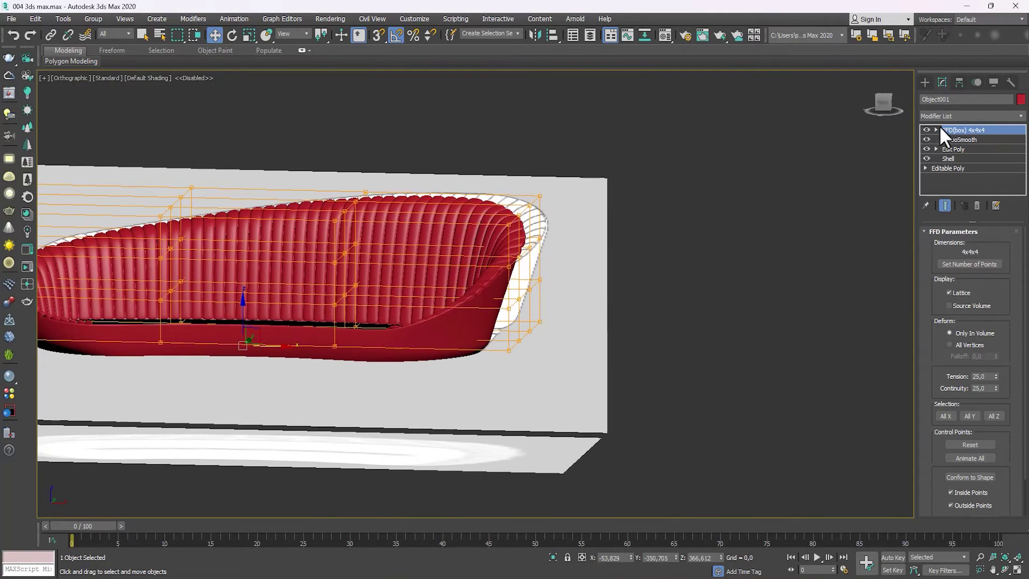
middle_click_drag(450, 227, 190, 275, "alt")
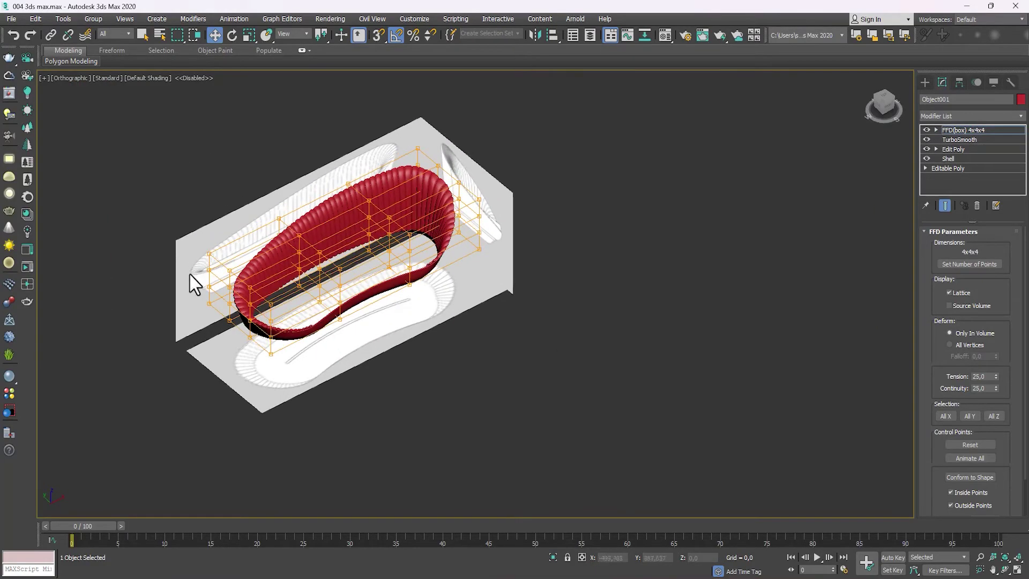
scroll(189, 274, "up", 4)
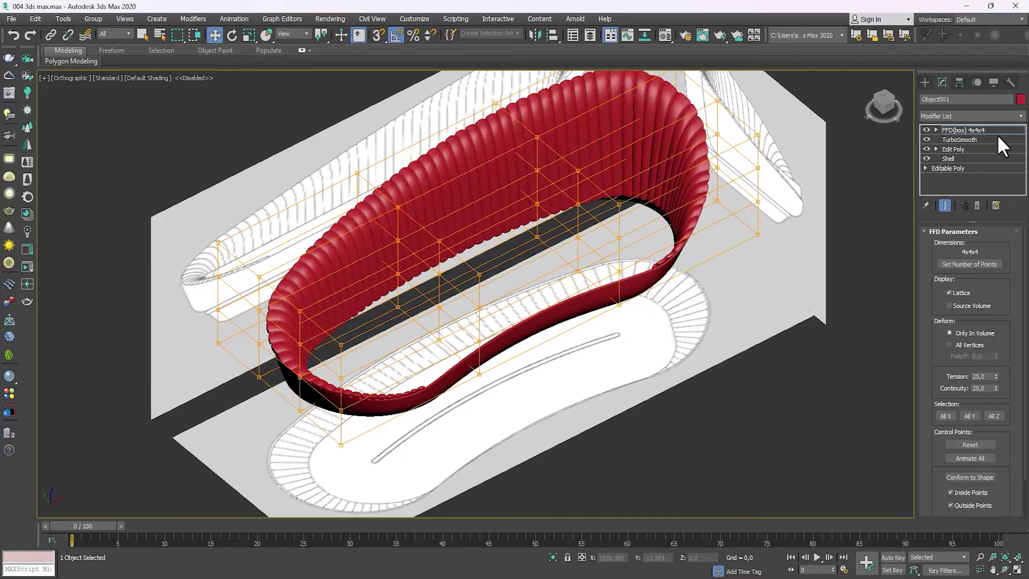
left_click(922, 84)
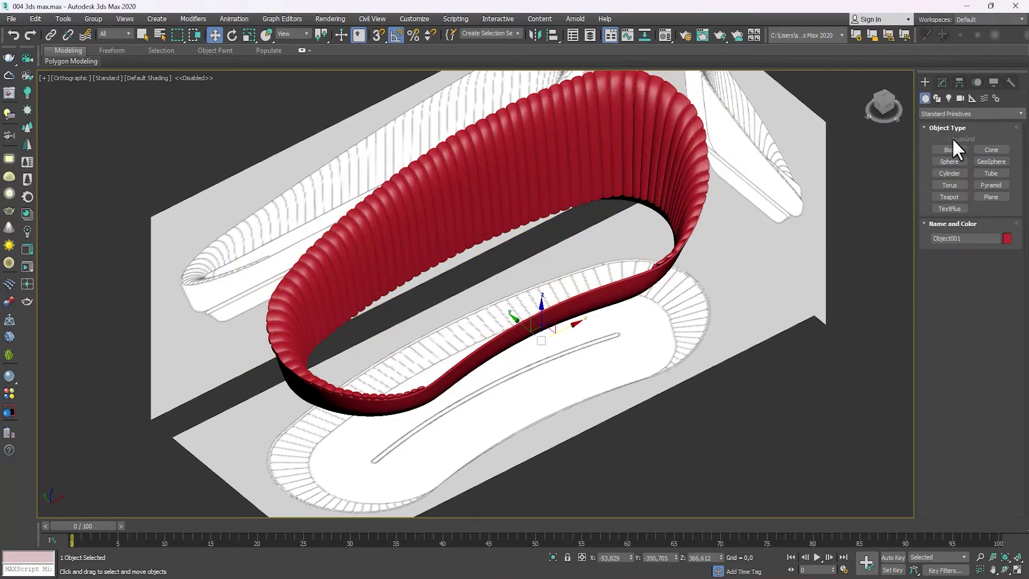
scroll(682, 258, "down", 2)
middle_click_drag(682, 259, 588, 231, "alt")
key("t")
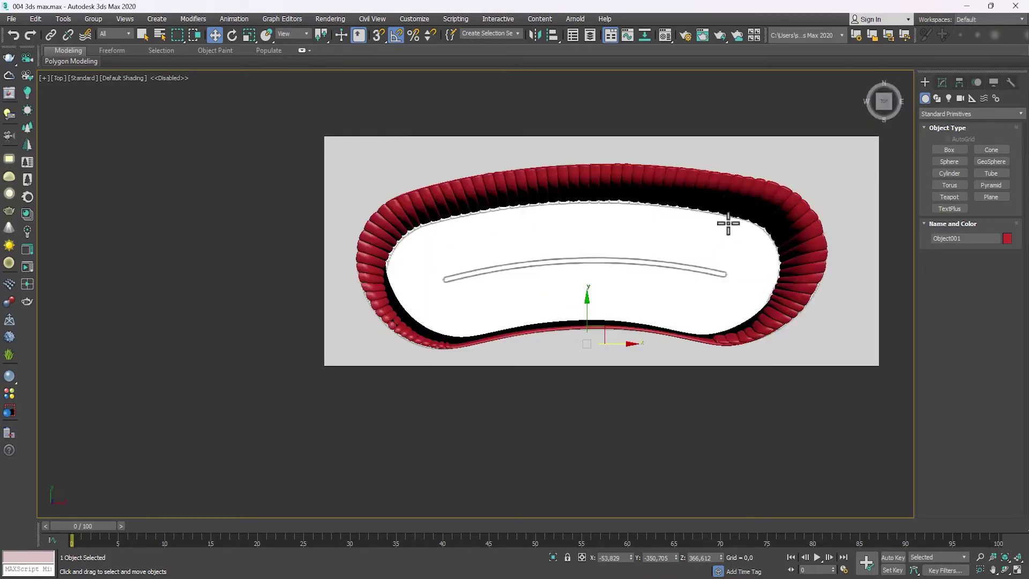
Switch to spline creation and clear the object selection in the top view.
left_click(938, 98)
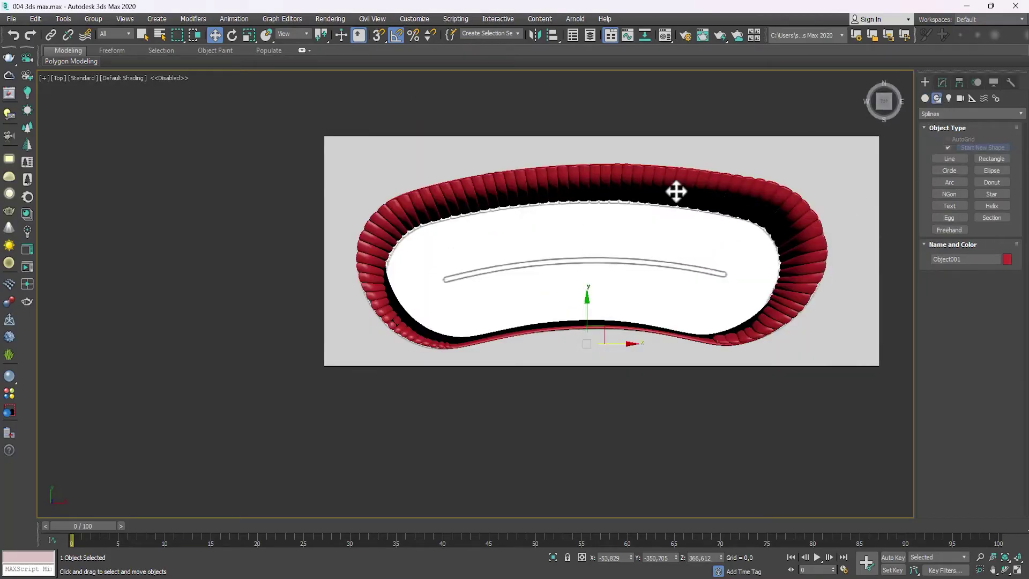
right_click(518, 246)
left_click(526, 194)
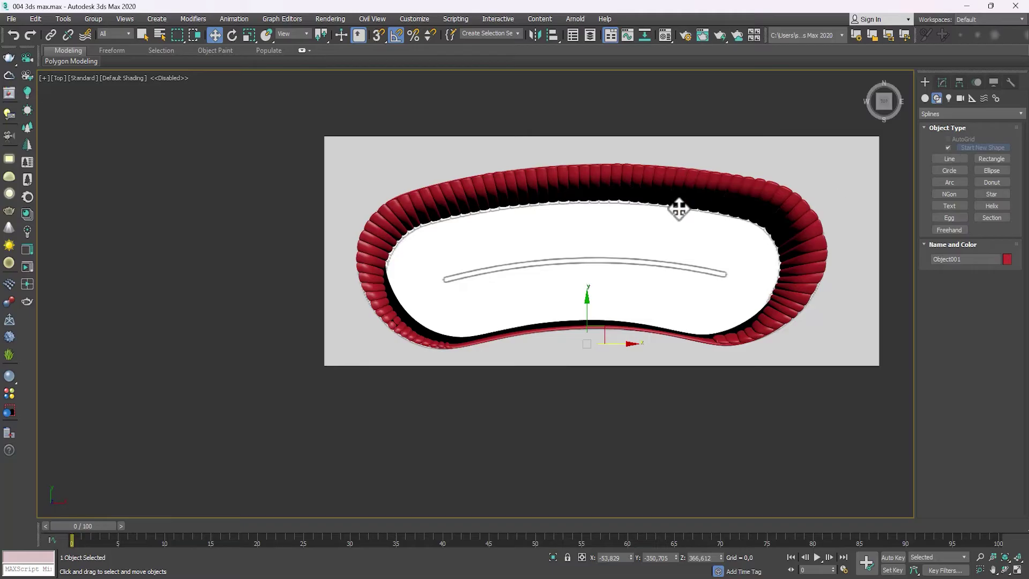
scroll(618, 216, "up", 2)
middle_click_drag(554, 197, 664, 195)
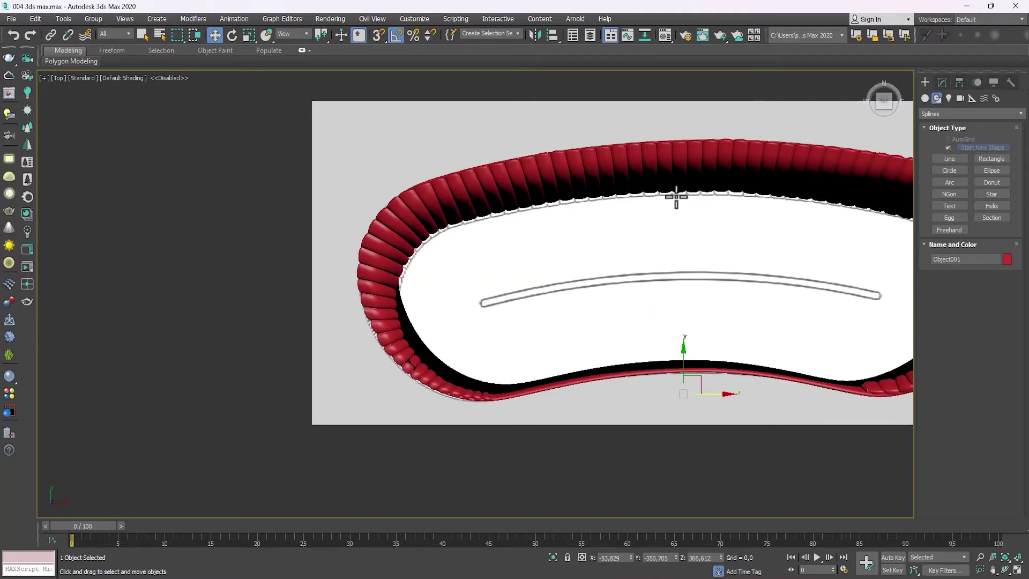
left_click(674, 199)
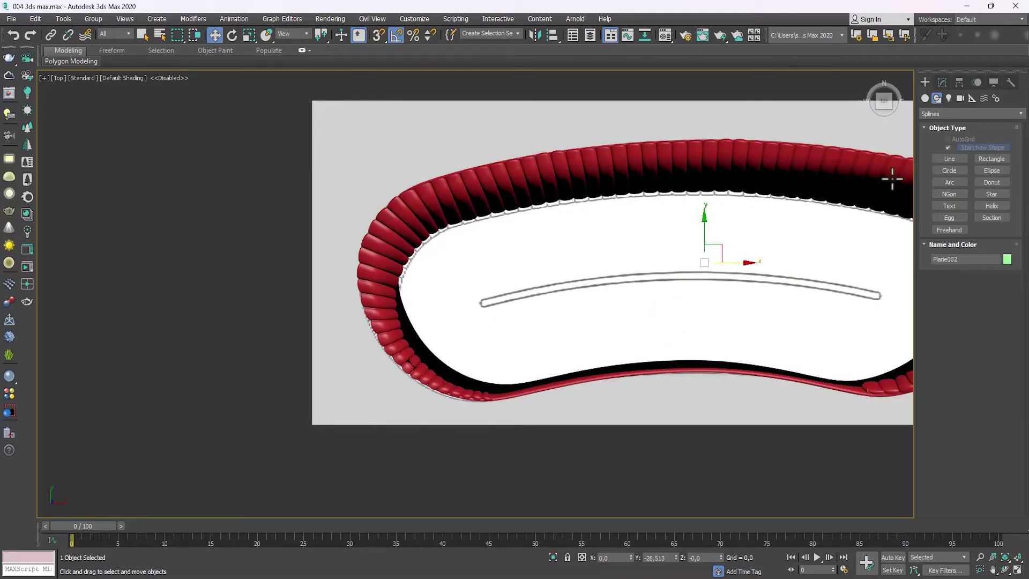
middle_click_drag(656, 236, 507, 295)
scroll(510, 294, "down", 2)
middle_click_drag(598, 317, 647, 270)
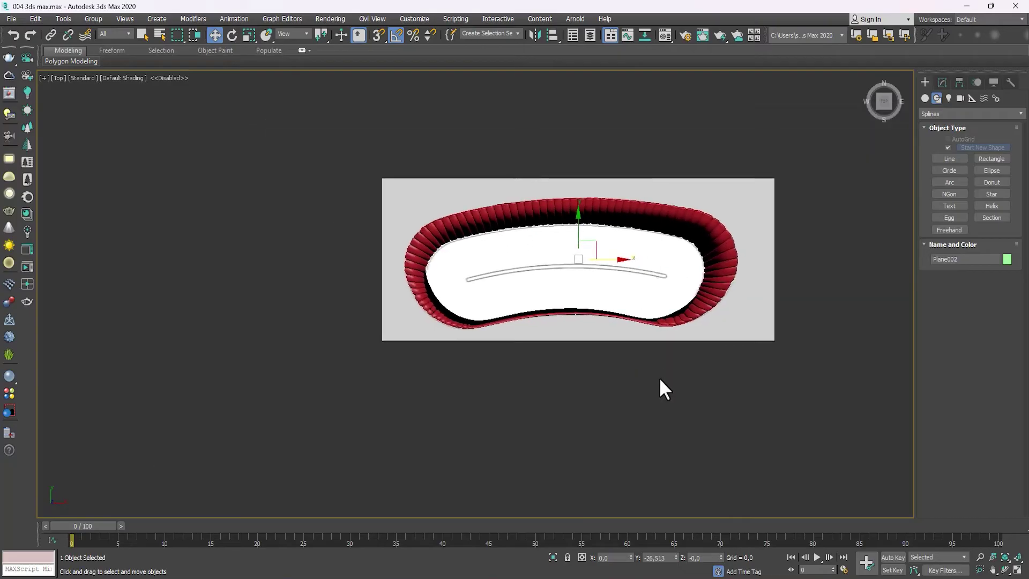
left_click(664, 390)
Start a line in wireframe display along the inner edge of the tufted back, tracing from the rear around the left corner.
left_click(952, 160)
scroll(515, 247, "up", 2)
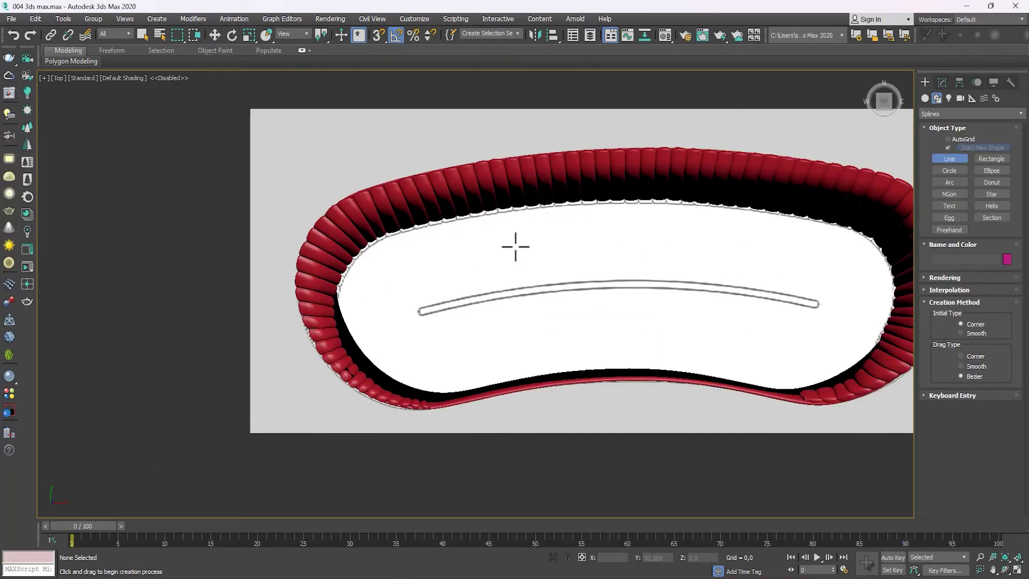
key("F3")
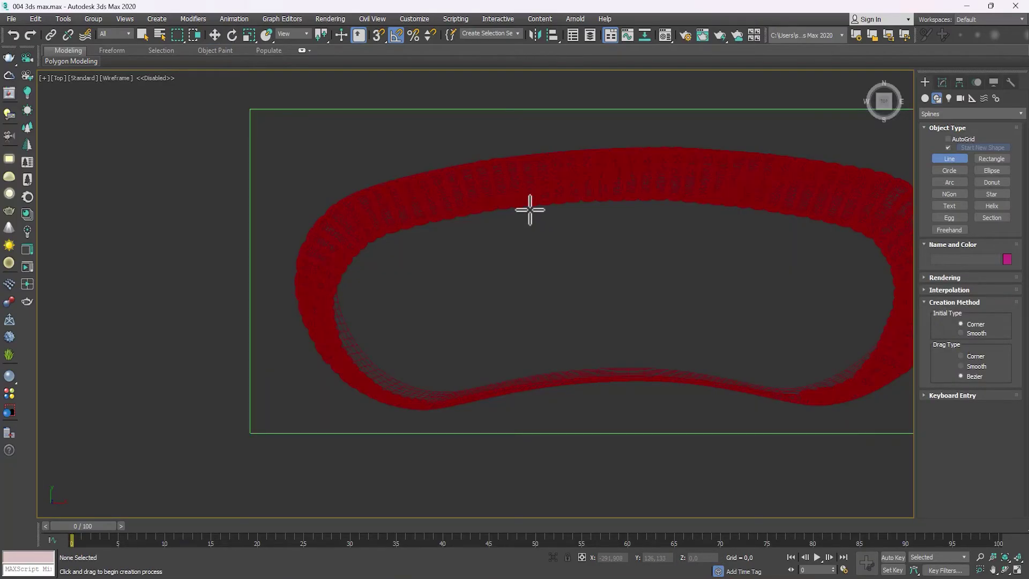
scroll(530, 209, "up", 2)
left_click(530, 206)
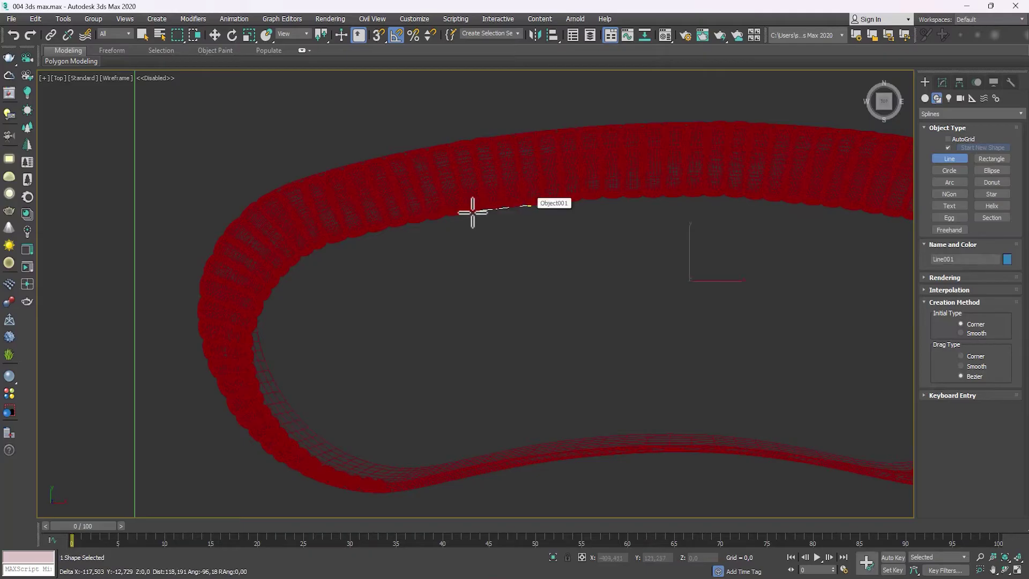
left_click(379, 230)
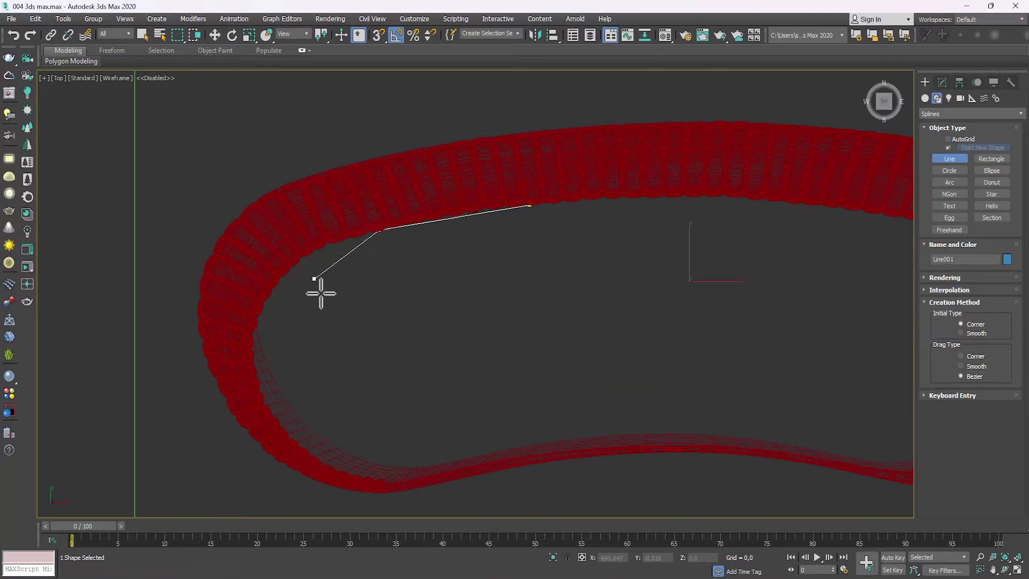
left_click(302, 256)
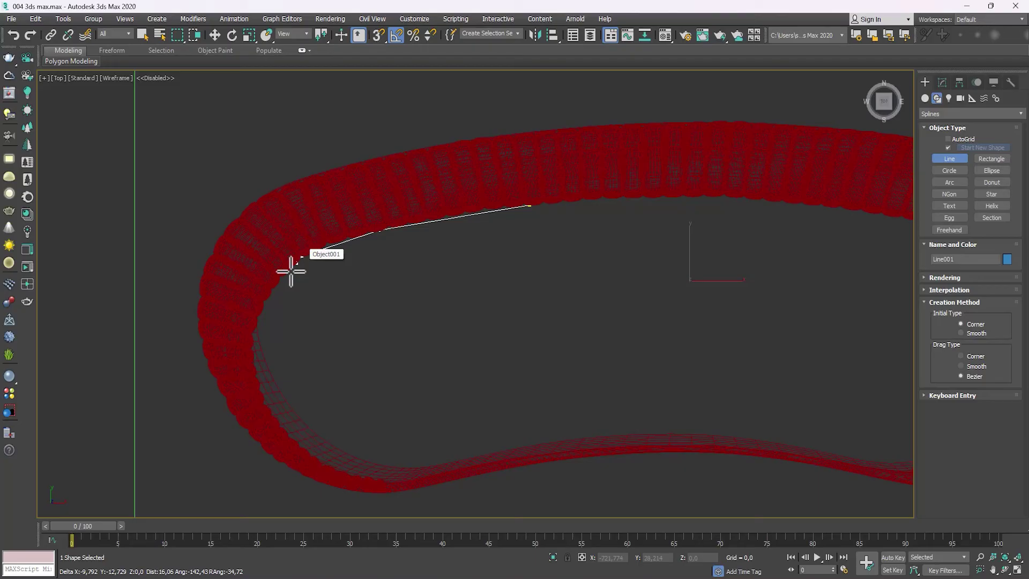
left_click(264, 314)
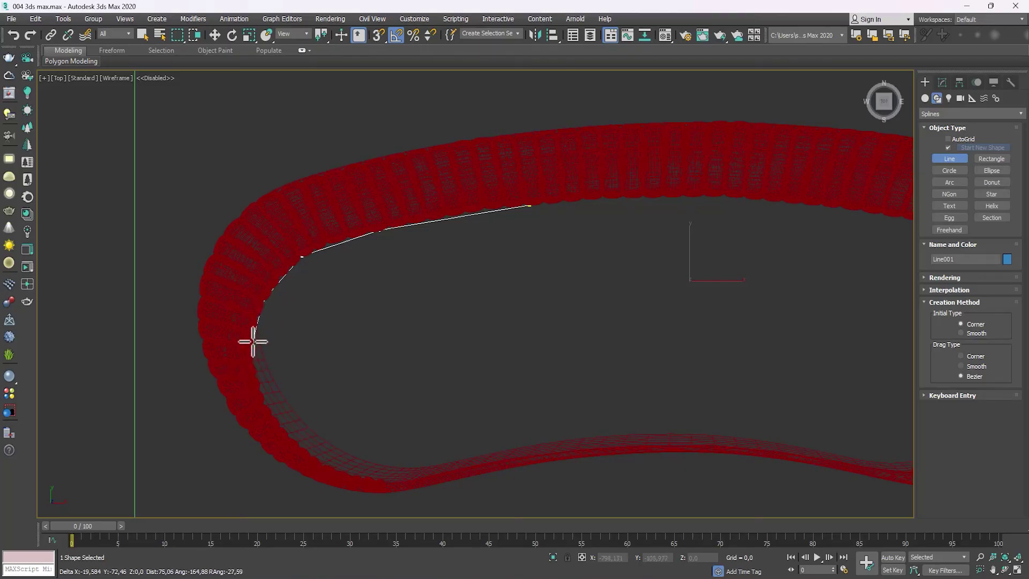
Continue the line down around the inside of the left arm and onto the front edge of the lower band.
left_click(253, 342)
left_click(261, 397)
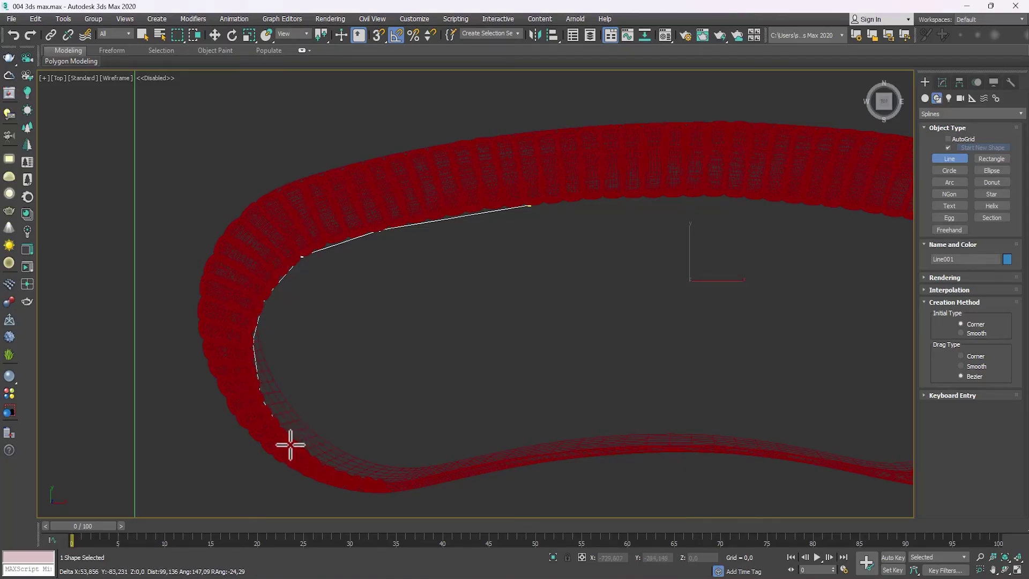
left_click(341, 478)
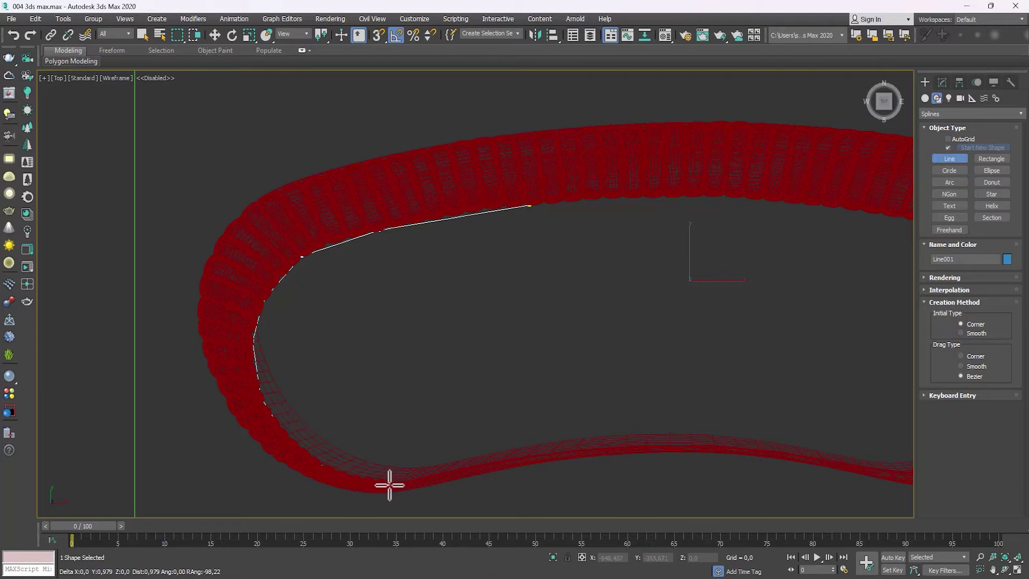
left_click(462, 467)
middle_click_drag(524, 449, 436, 395)
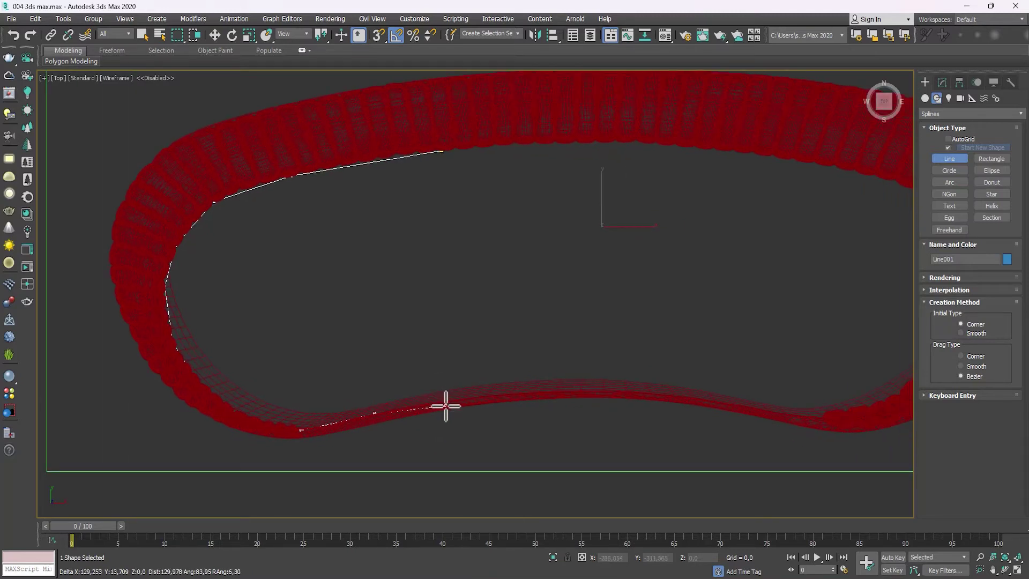
In shaded display, carry the line along the front band, around the inside of the right arm and back along the rear edge.
key("F3")
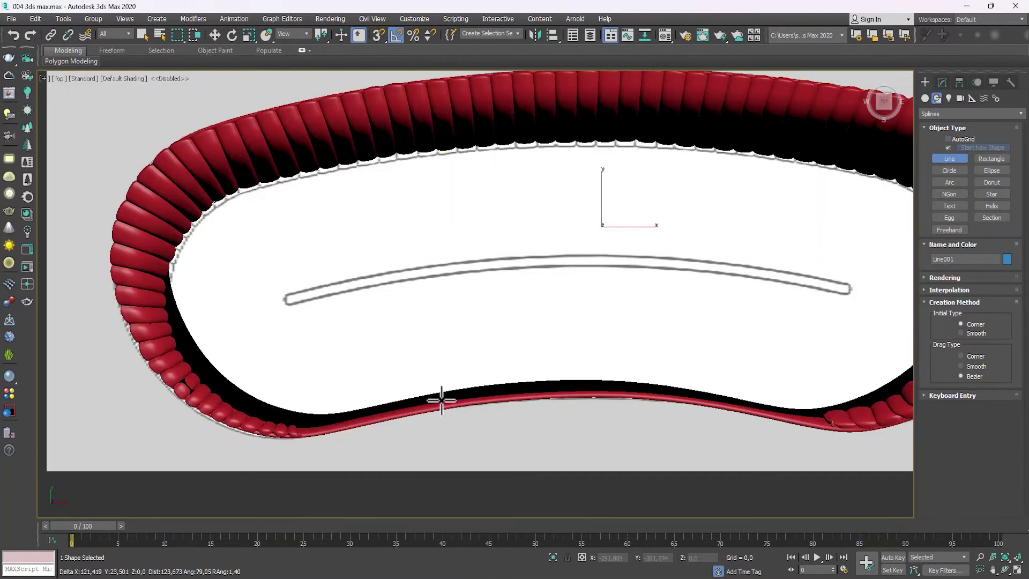
middle_click_drag(539, 392, 461, 386)
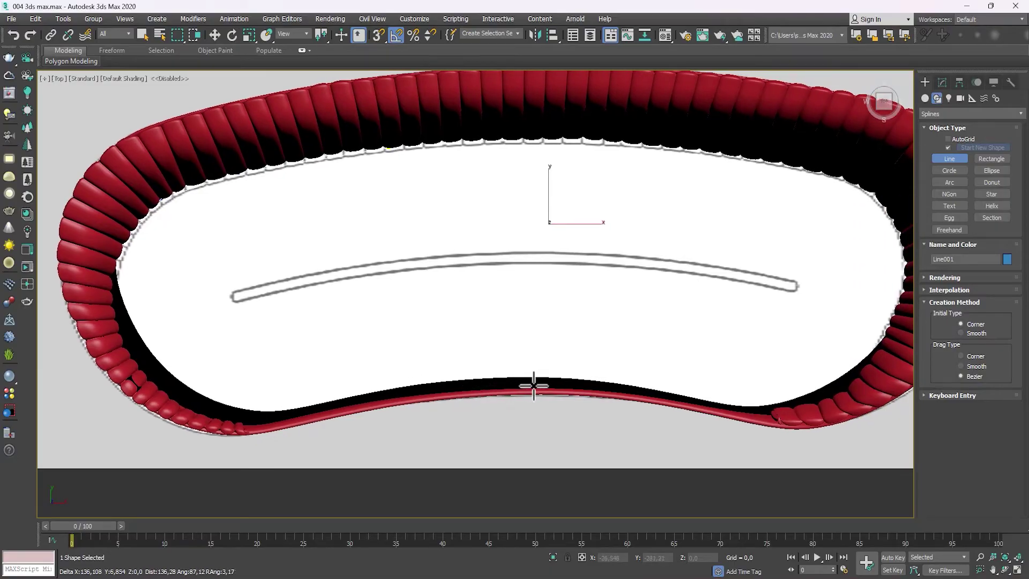
middle_click_drag(662, 386, 494, 362)
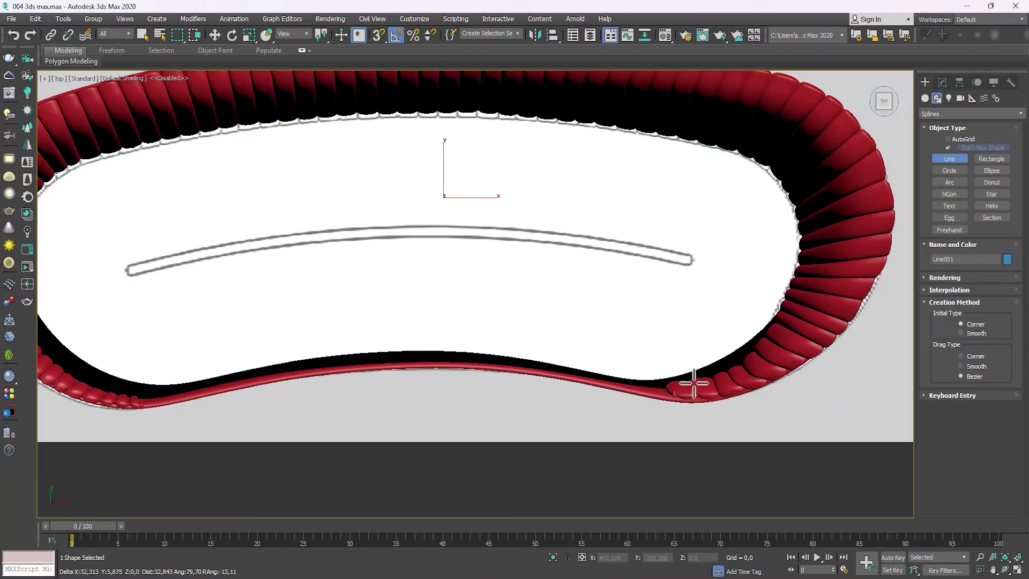
left_click(749, 359)
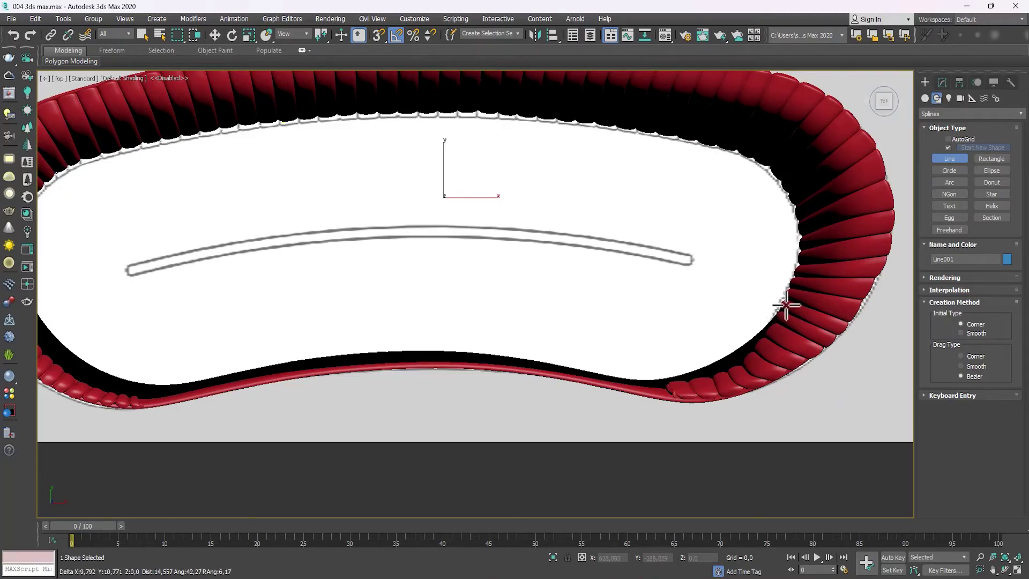
left_click(801, 247)
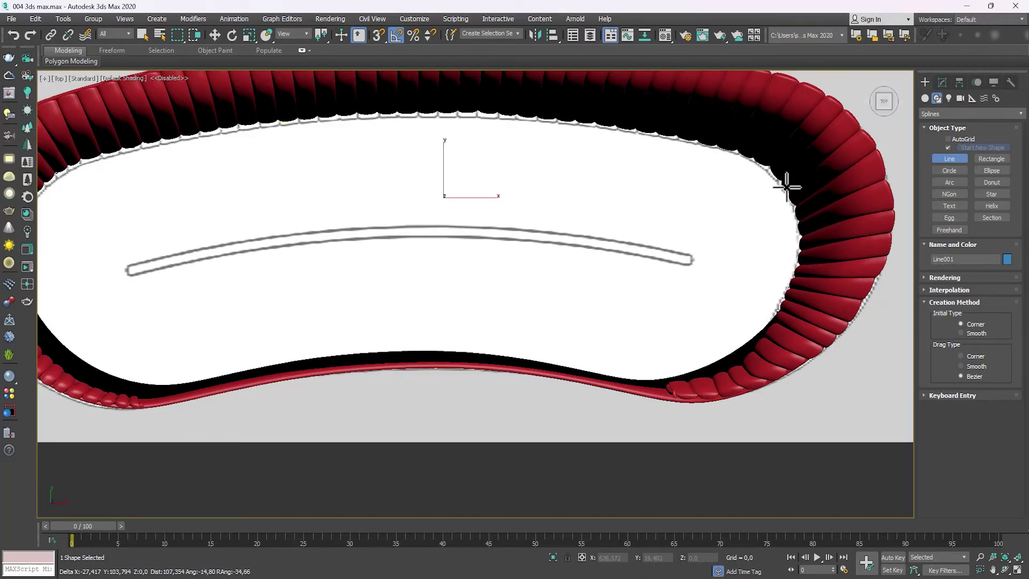
left_click(741, 154)
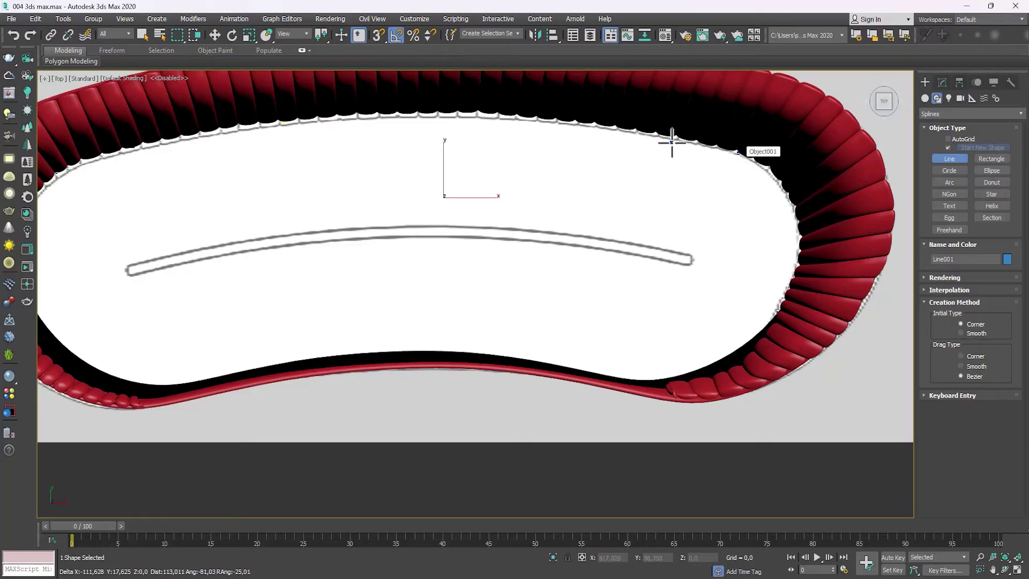
left_click(641, 129)
left_click(496, 115)
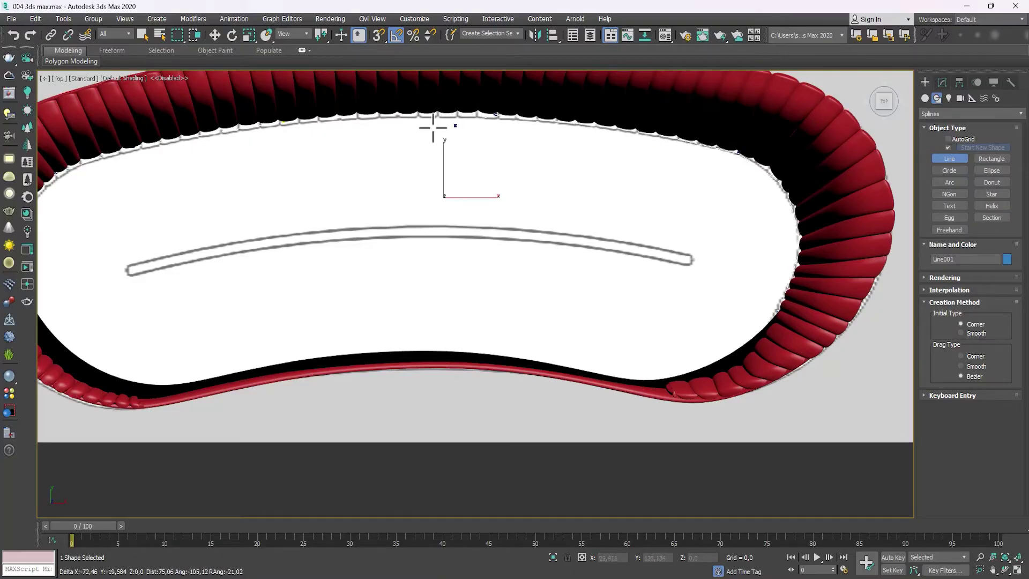
Return to wireframe display and close the inner outline at its starting point behind the seat area.
middle_click_drag(367, 125, 522, 151)
key("F3")
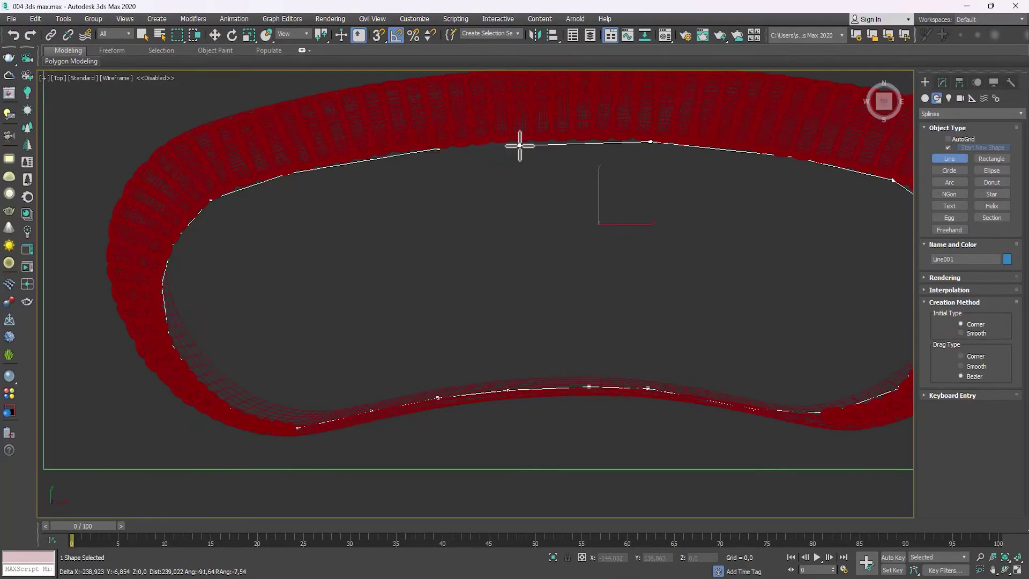
left_click(436, 150)
left_click(496, 327)
scroll(592, 257, "down", 3)
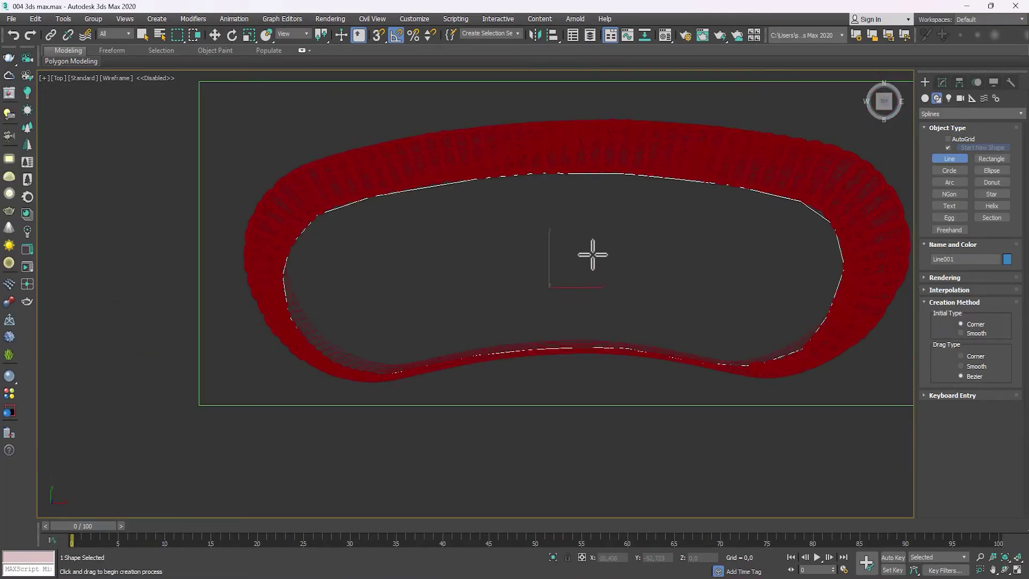
Convert all 24 vertices of the closed outline to Smooth and leave vertex editing.
key("1")
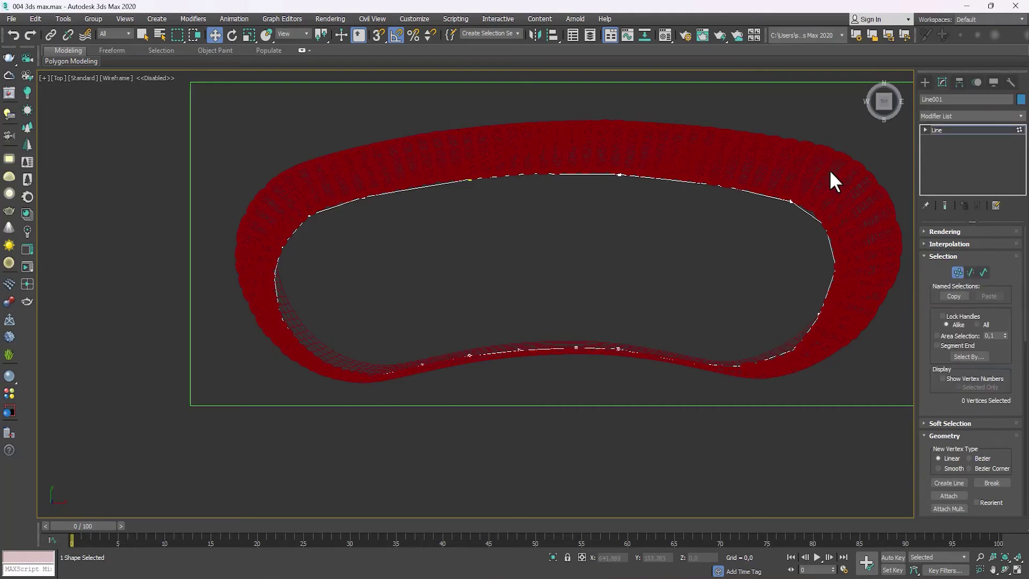
middle_click_drag(787, 172, 679, 174)
right_click(235, 343)
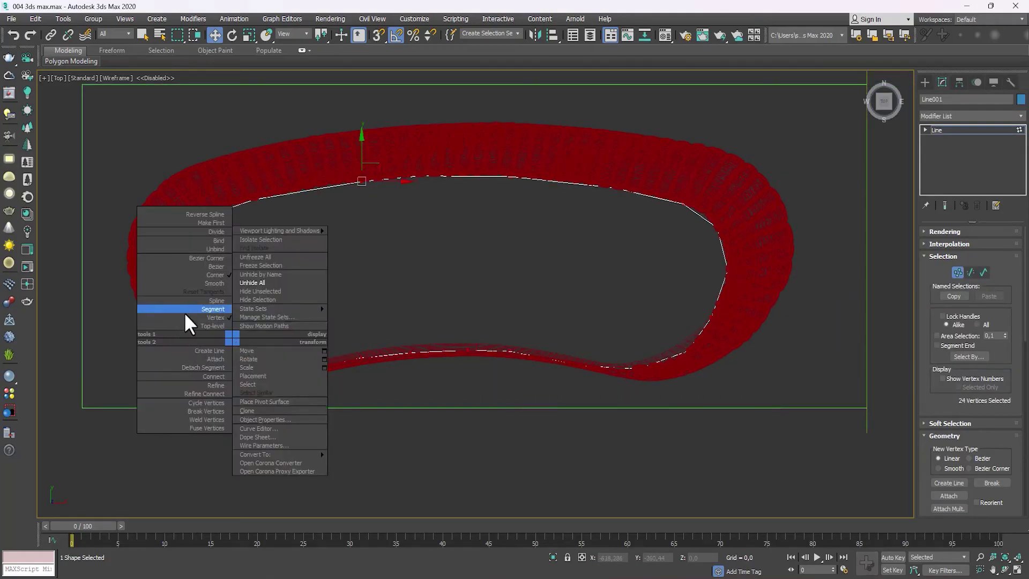
left_click(210, 282)
middle_click_drag(262, 267, 328, 274, "alt")
scroll(554, 316, "up", 2)
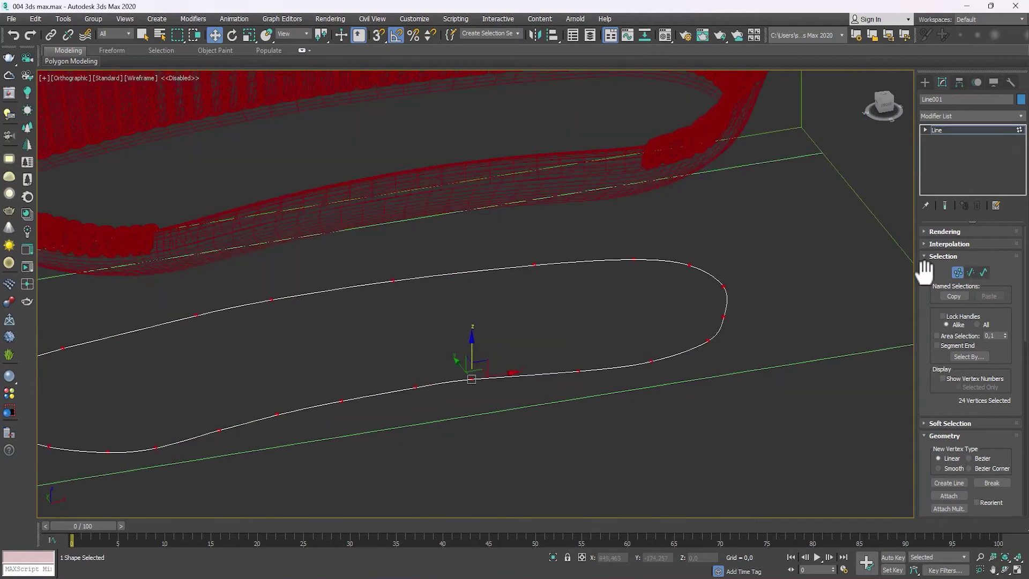
left_click(958, 272)
Raise the smoothed outline along Z to about 377.69, inside the sofa back, and return to shaded display.
key("z")
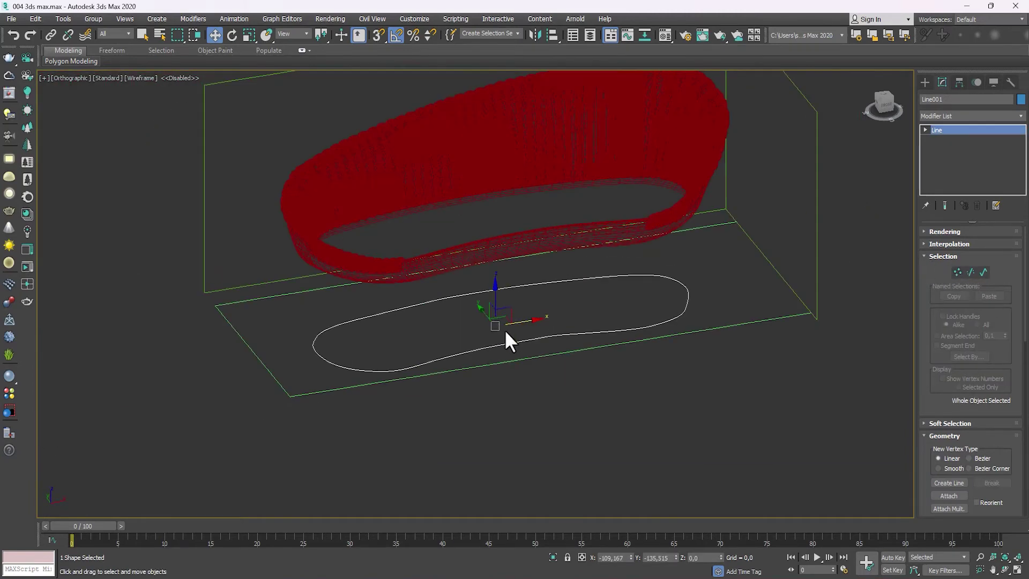
left_click_drag(496, 302, 482, 216)
key("F3")
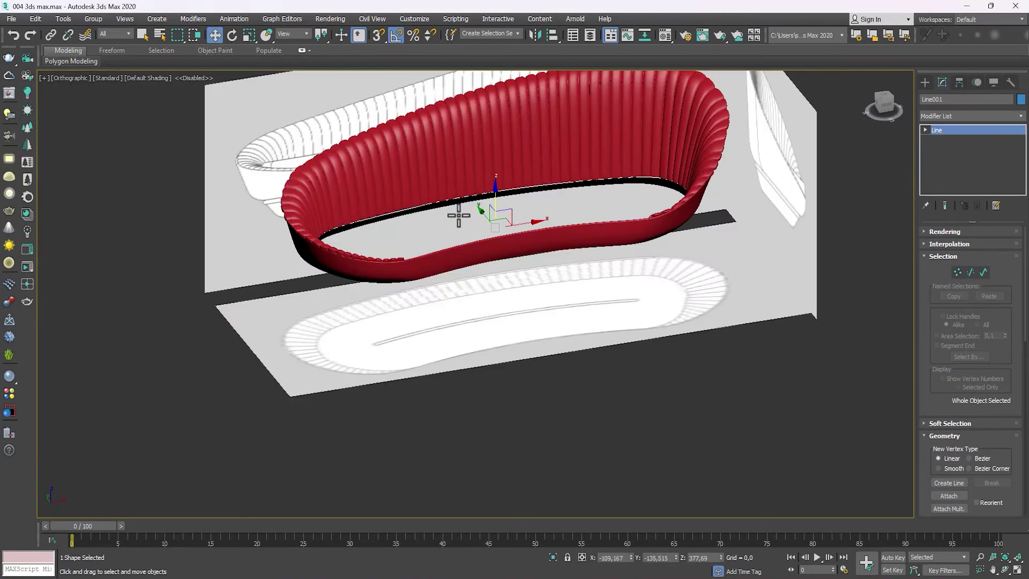
Apply an Extrude modifier to the closed seat outline inside the sofa back.
left_click(963, 114)
key("r")
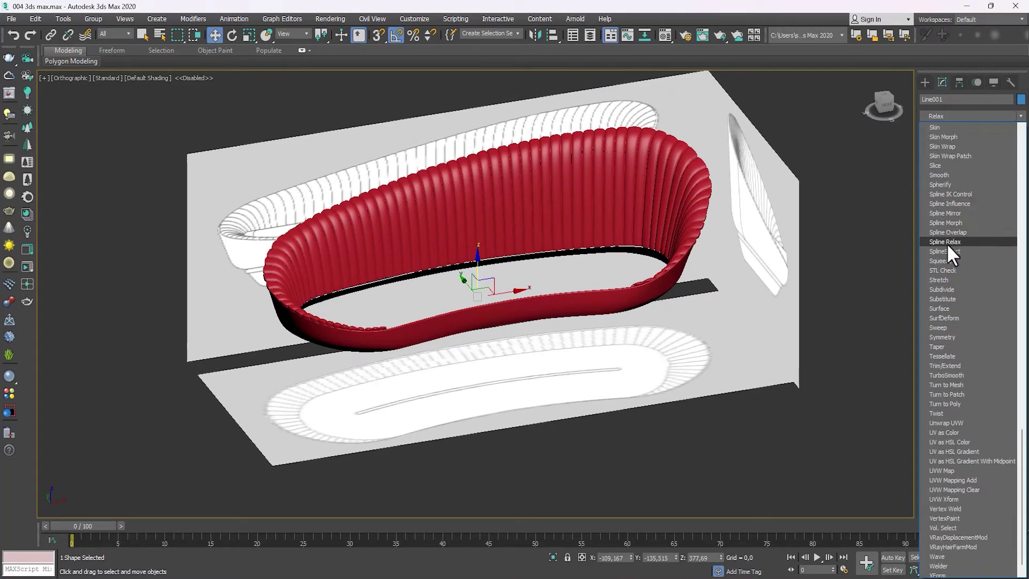
scroll(947, 163, "up", 4)
scroll(947, 163, "up", 20)
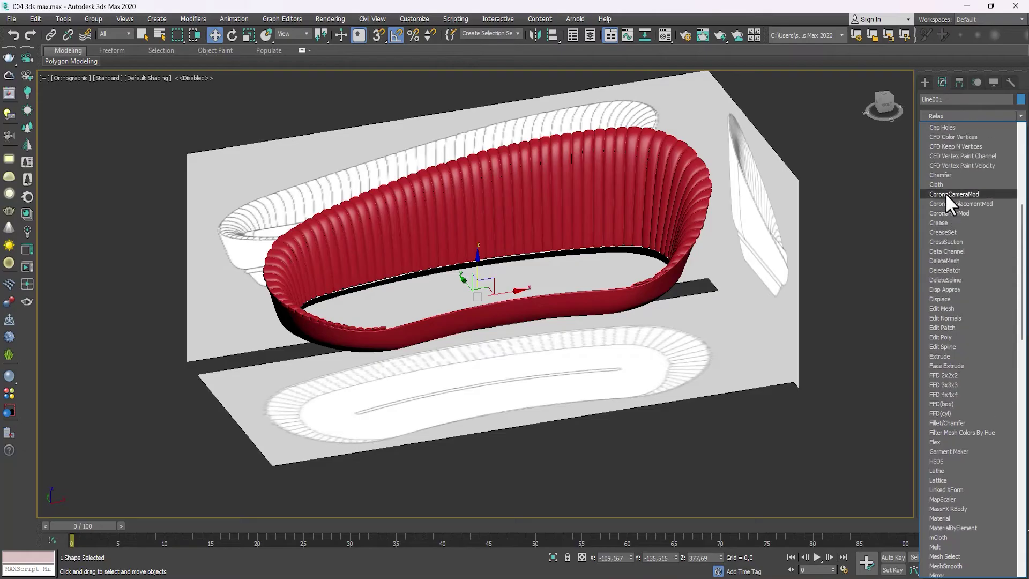
key("e")
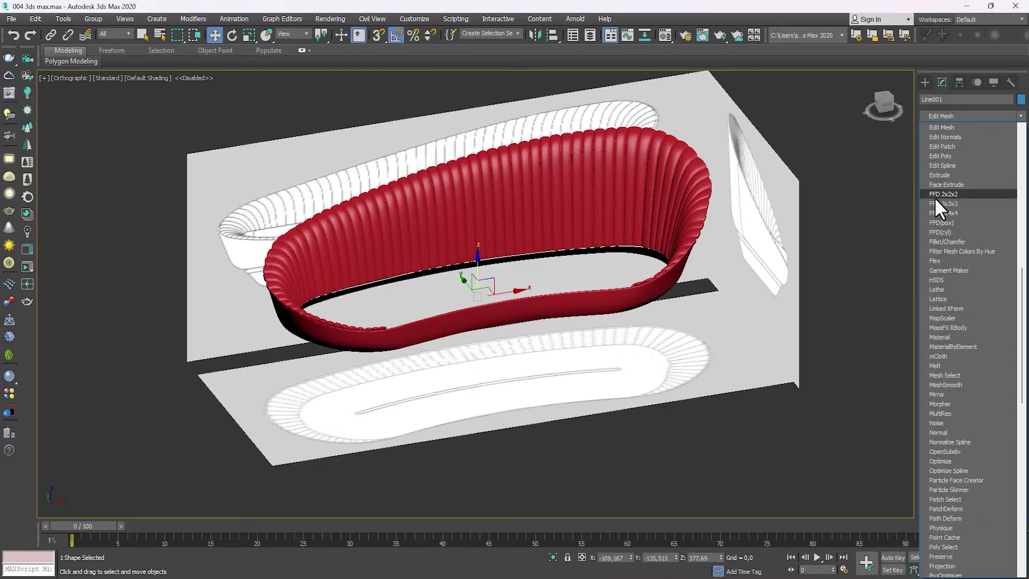
left_click(939, 175)
scroll(681, 315, "up", 4)
scroll(503, 311, "down", 8)
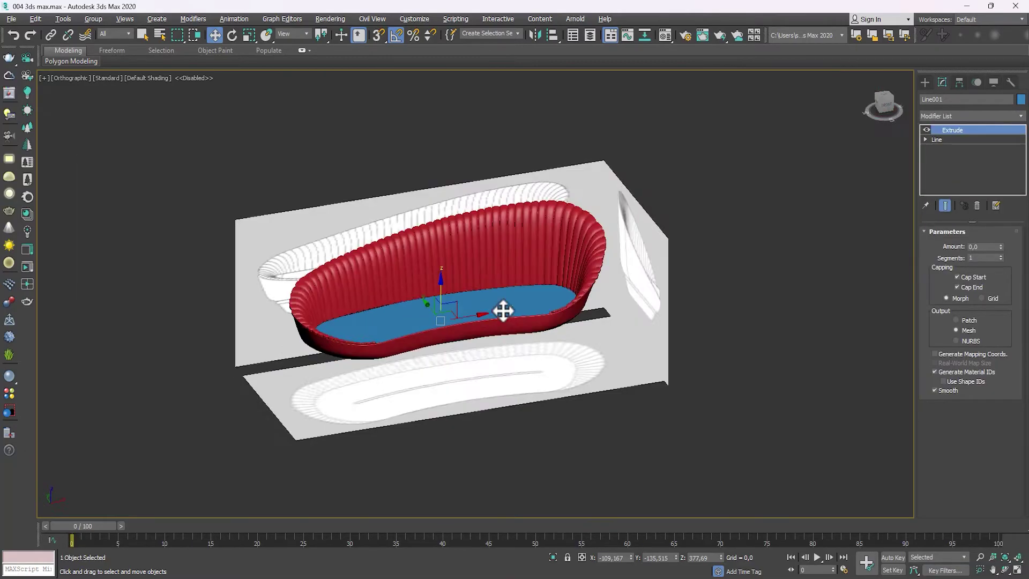
Set the seat's extrusion amount to 85.5, matching its height to the reference drawing in the front and left views.
middle_click_drag(558, 298, 573, 289, "alt")
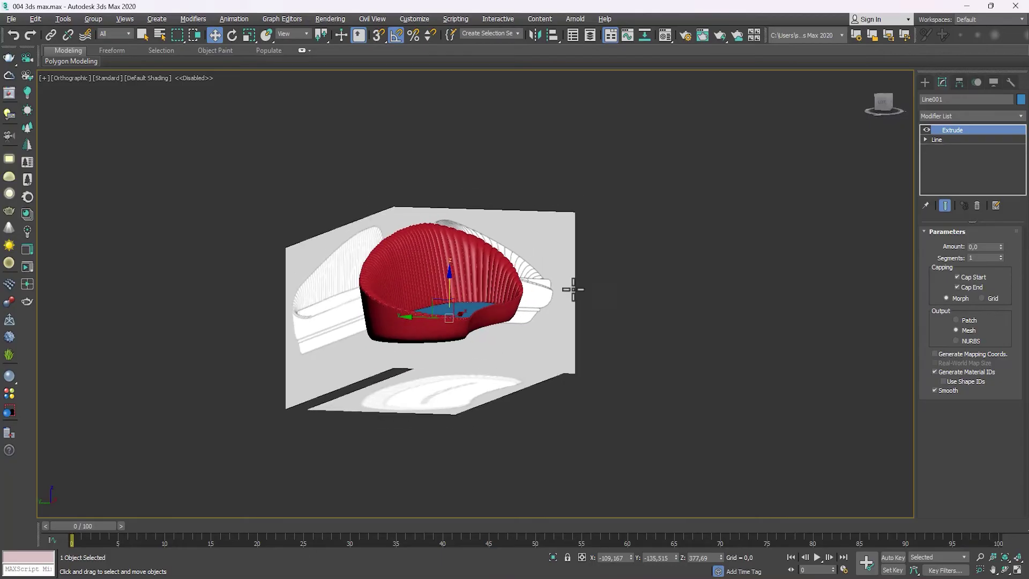
left_click_drag(998, 245, 986, 144)
key("f")
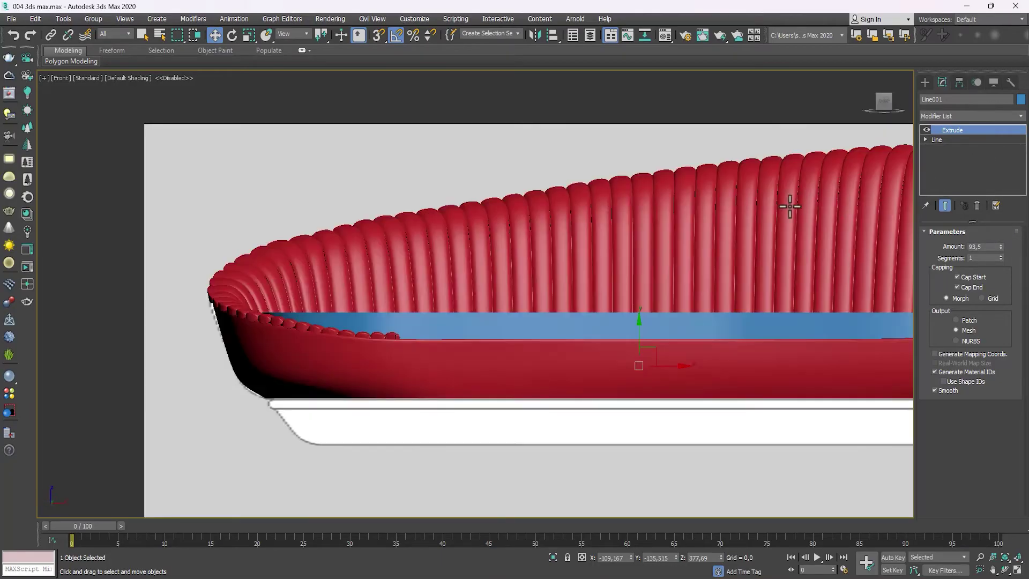
scroll(681, 261, "down", 2)
key("l")
scroll(537, 236, "up", 5)
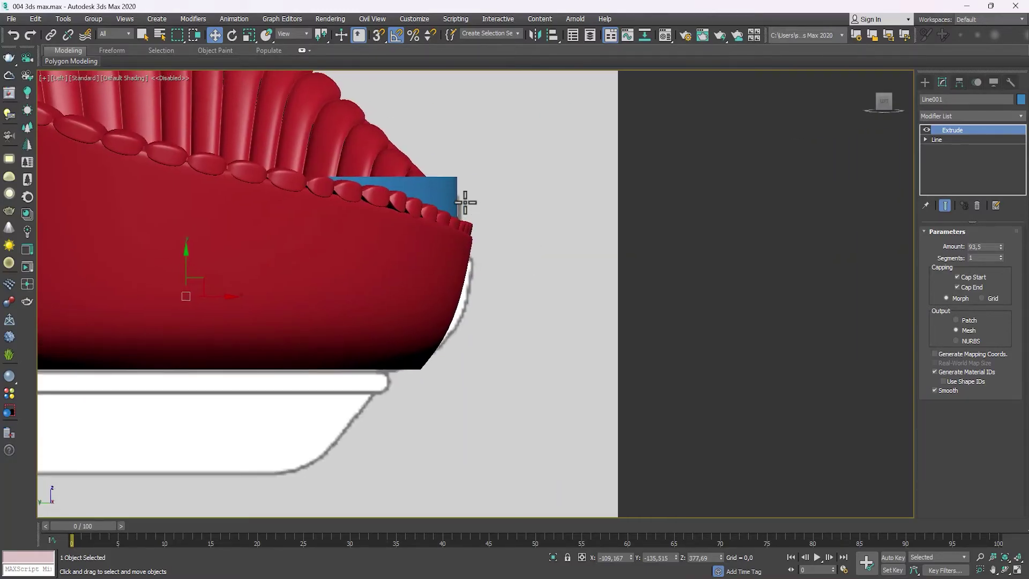
left_click_drag(1001, 247, 995, 252)
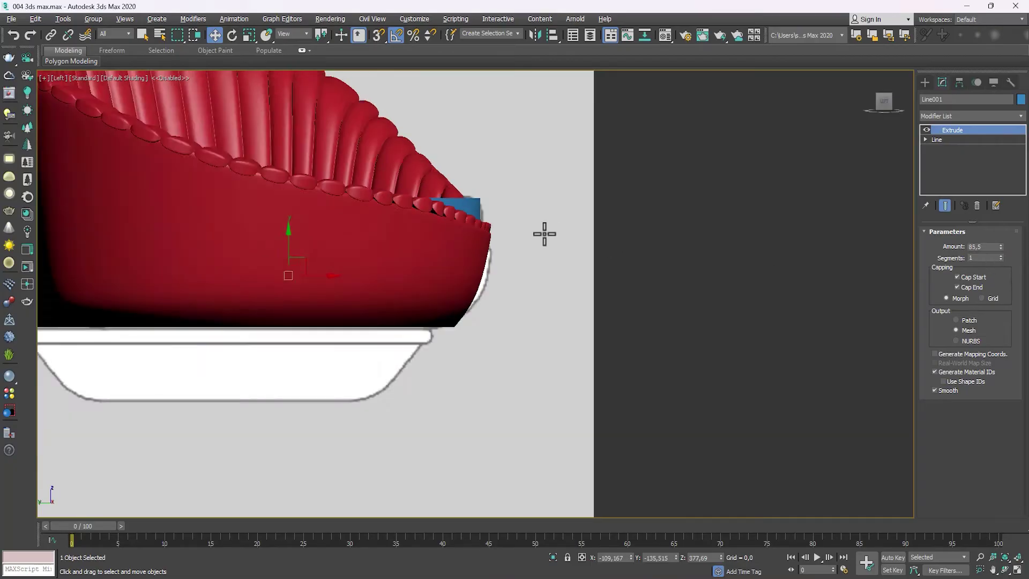
Turn on edged-face display and examine the extruded seat's mesh and its fit inside the back and front band.
middle_click_drag(544, 232, 397, 251, "alt")
scroll(281, 240, "up", 5)
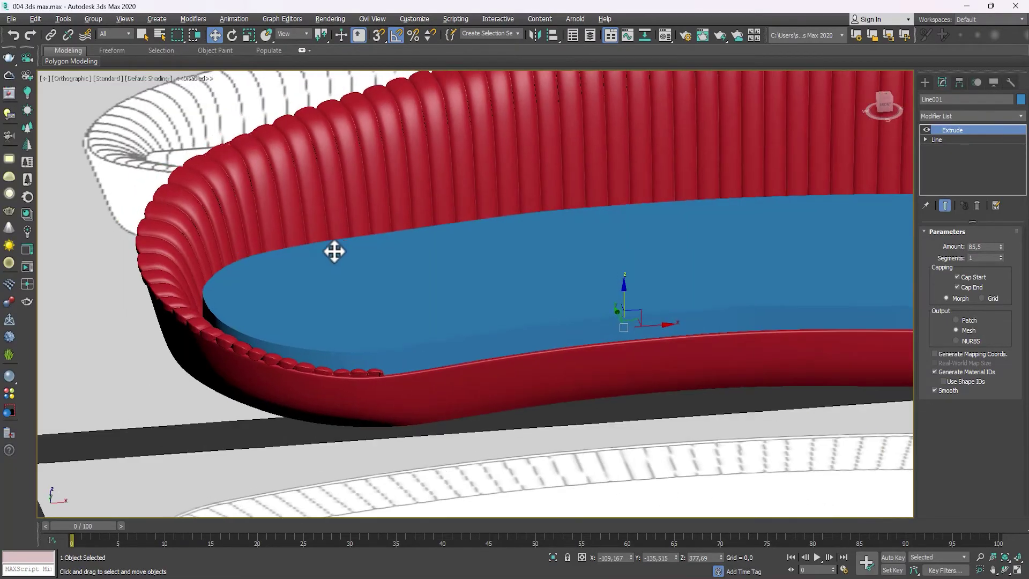
key("F4")
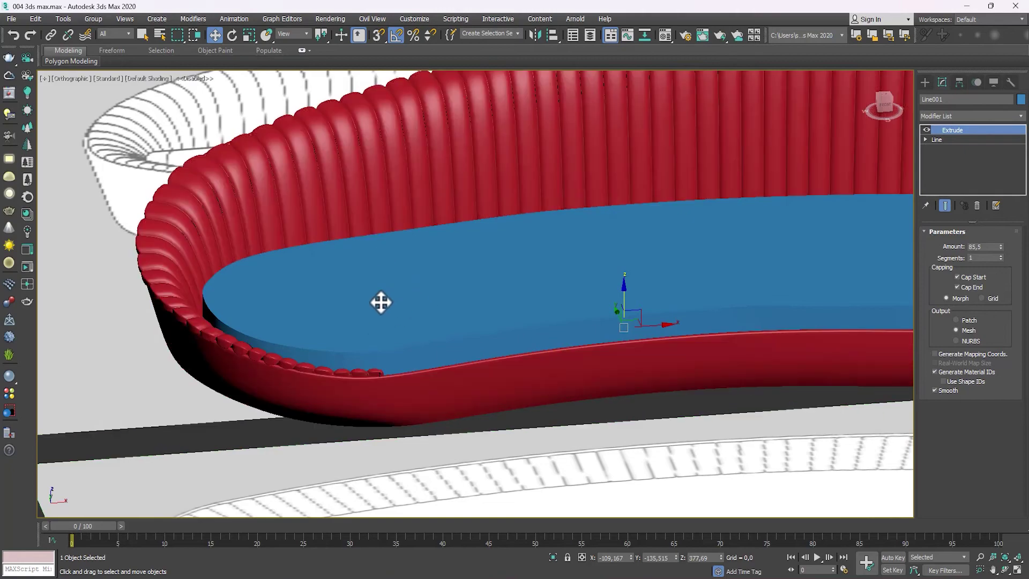
scroll(430, 289, "down", 5)
middle_click_drag(450, 288, 496, 285, "alt")
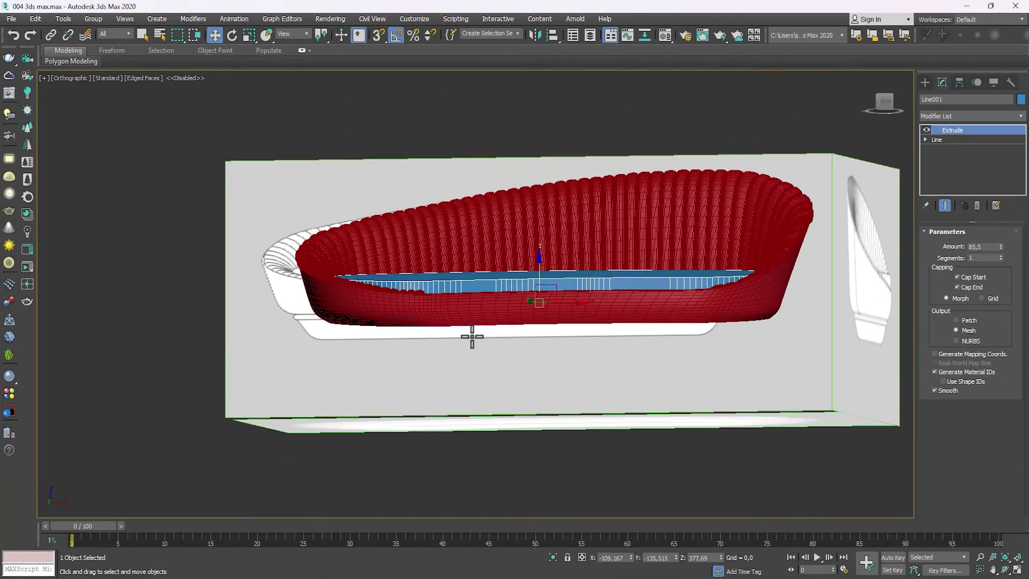
middle_click_drag(449, 307, 511, 331, "alt")
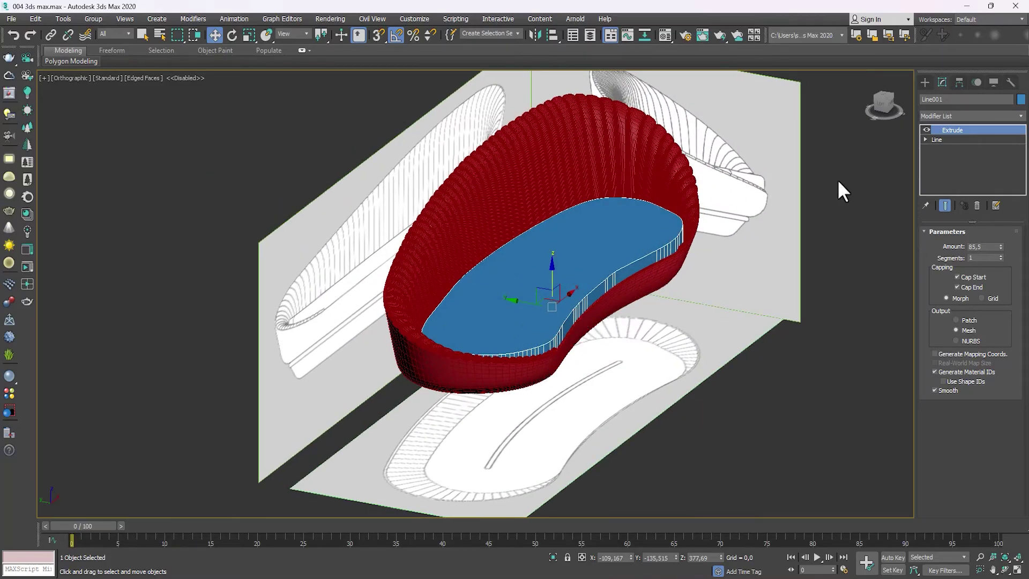
scroll(498, 322, "up", 5)
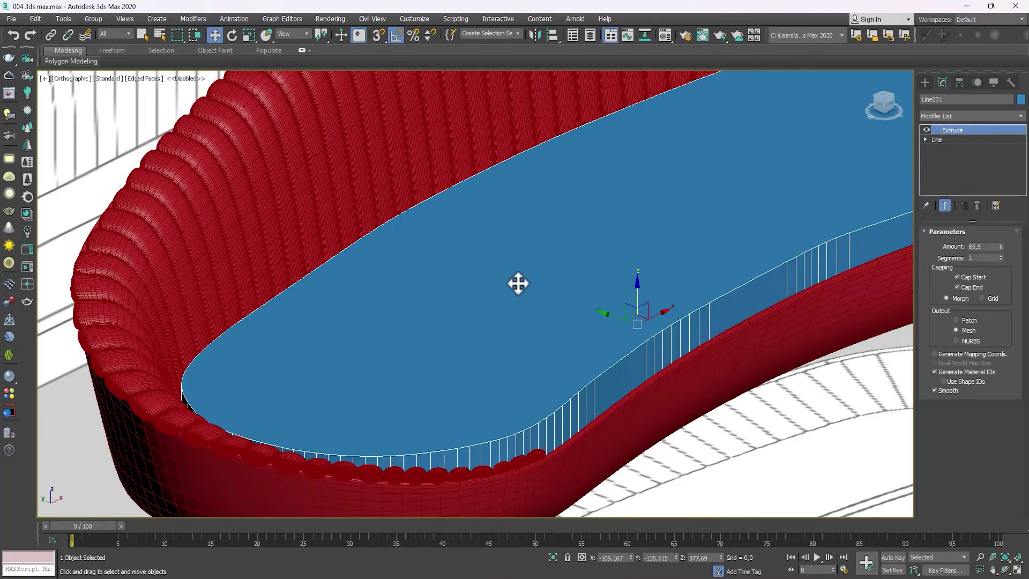
scroll(588, 285, "down", 4)
middle_click_drag(588, 285, 546, 285, "alt")
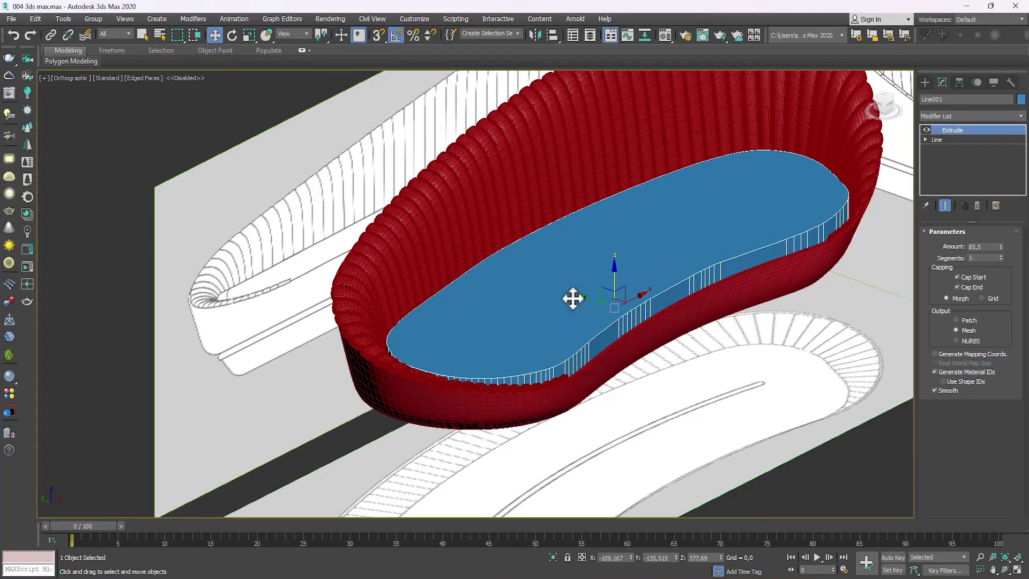
Convert the extruded seat to an Editable Poly.
middle_click_drag(587, 316, 559, 360)
right_click(497, 341)
mouse_move(551, 447)
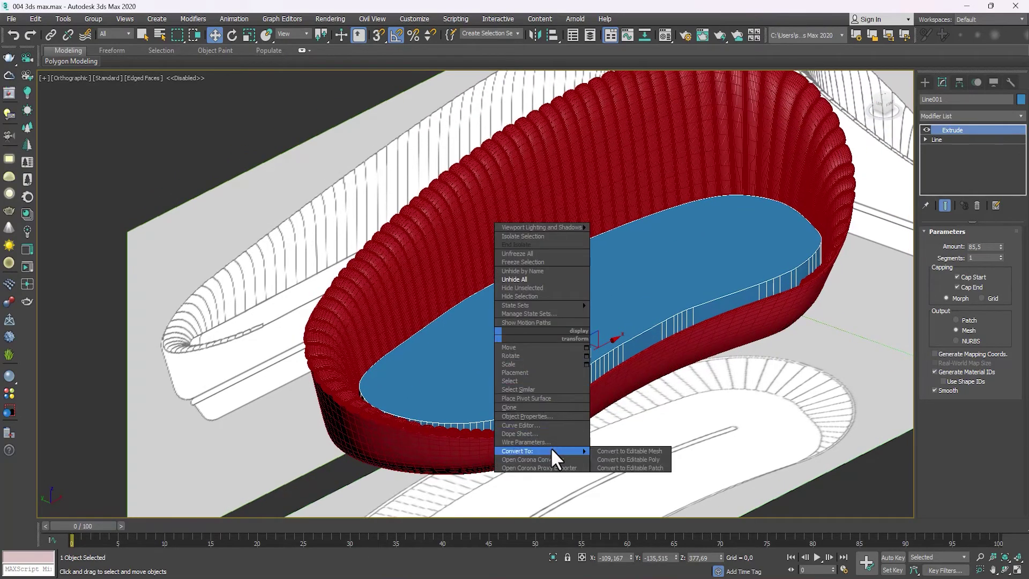
left_click(641, 454)
In edge editing, select only the edges around the seat's top perimeter, leaving out the sides and bottom.
left_click(956, 245)
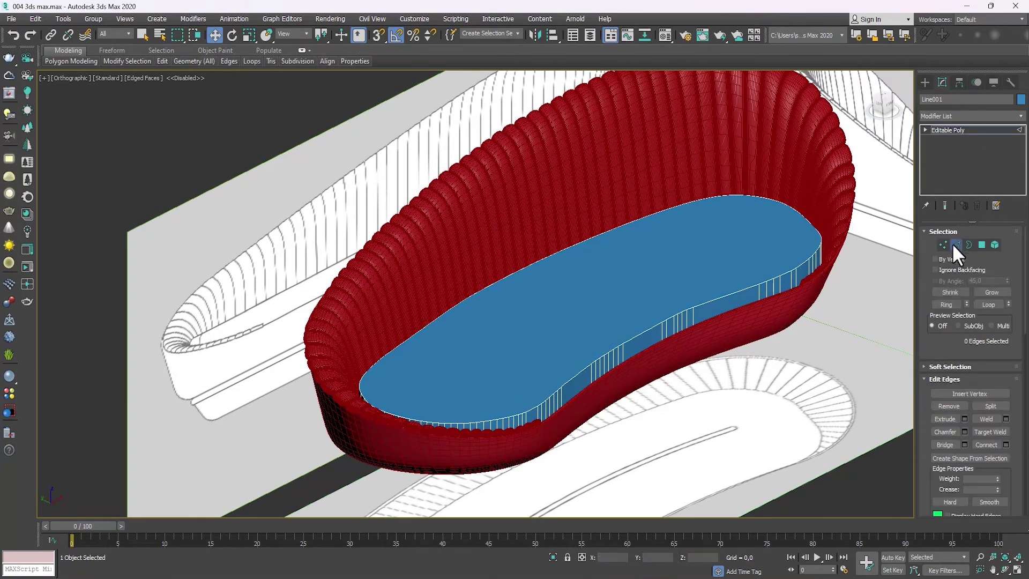
left_click(649, 324)
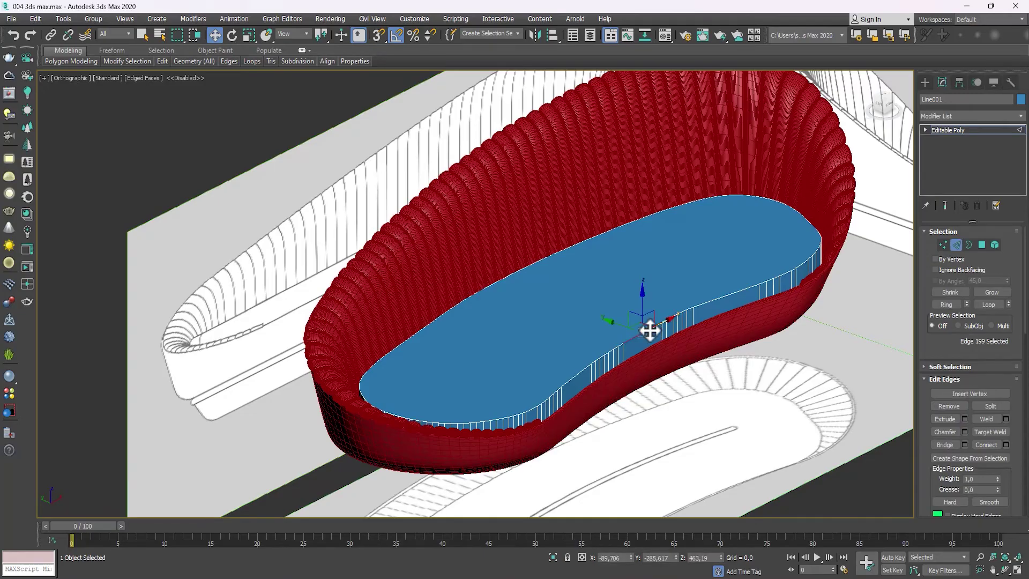
middle_click_drag(650, 324, 659, 310, "alt")
key("f")
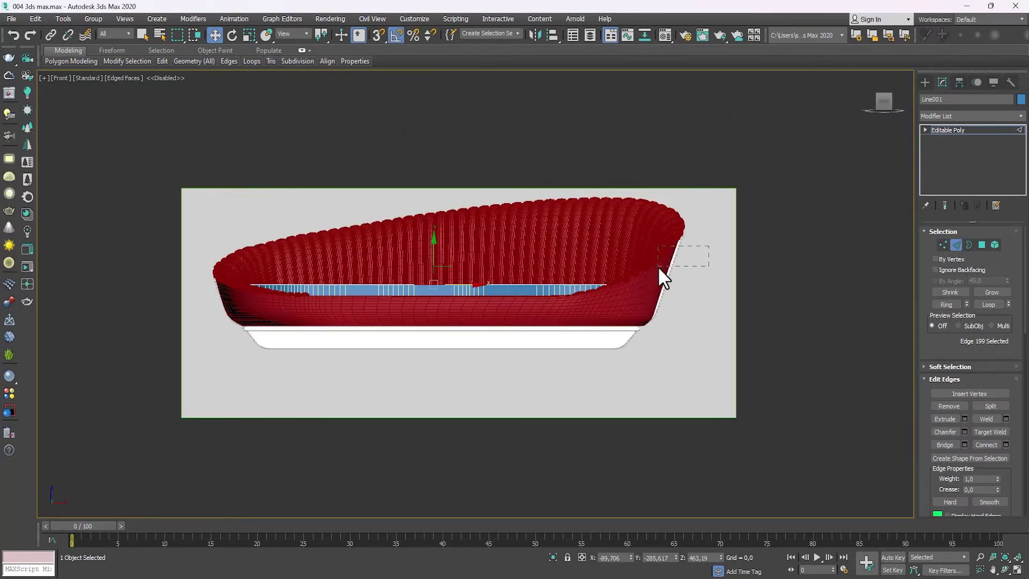
left_click_drag(177, 290, 177, 290)
left_click_drag(689, 295, 183, 332, "alt")
middle_click_drag(269, 292, 261, 330, "alt")
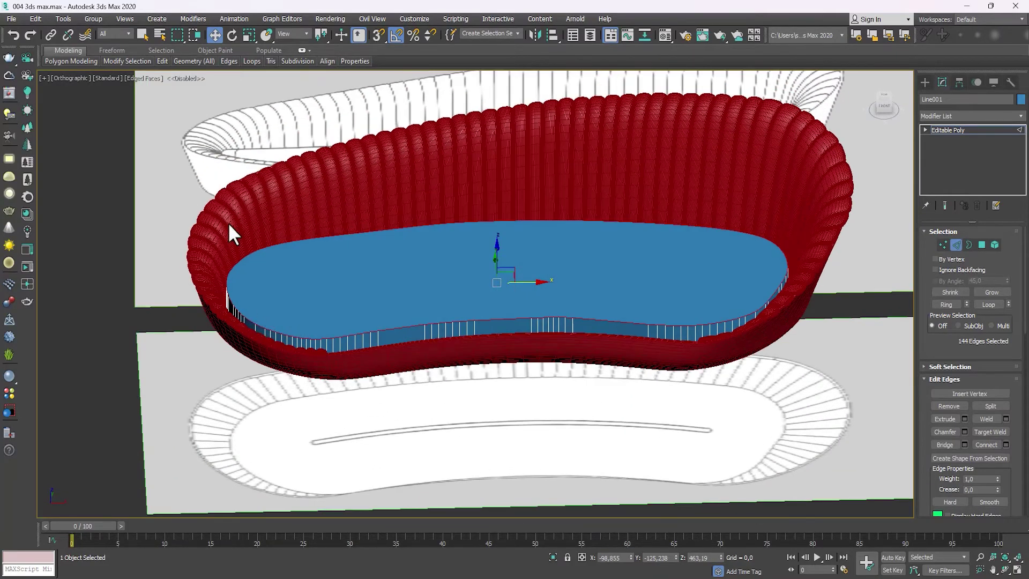
Chamfer the seat's top perimeter by about 12.08 with 5 segments and leave edge editing.
right_click(234, 292)
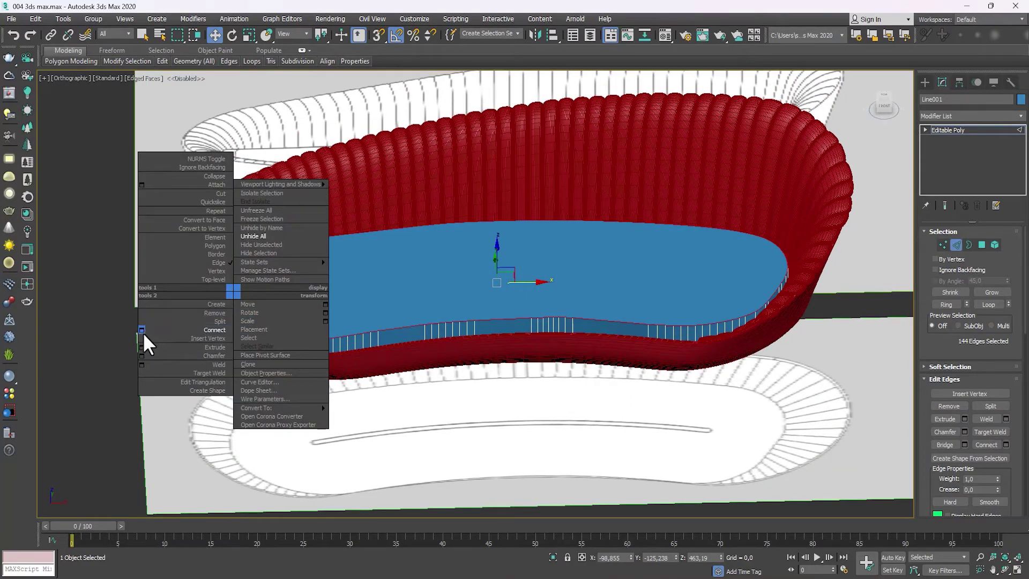
left_click(142, 356)
scroll(334, 334, "up", 4)
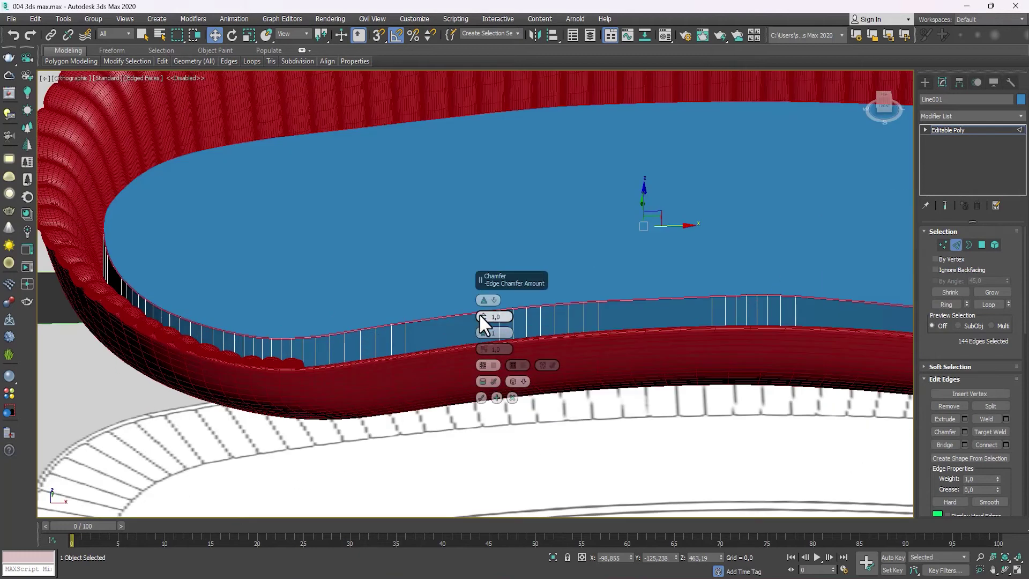
left_click_drag(481, 314, 482, 320)
scroll(331, 293, "down", 3)
middle_click_drag(332, 273, 394, 221, "alt")
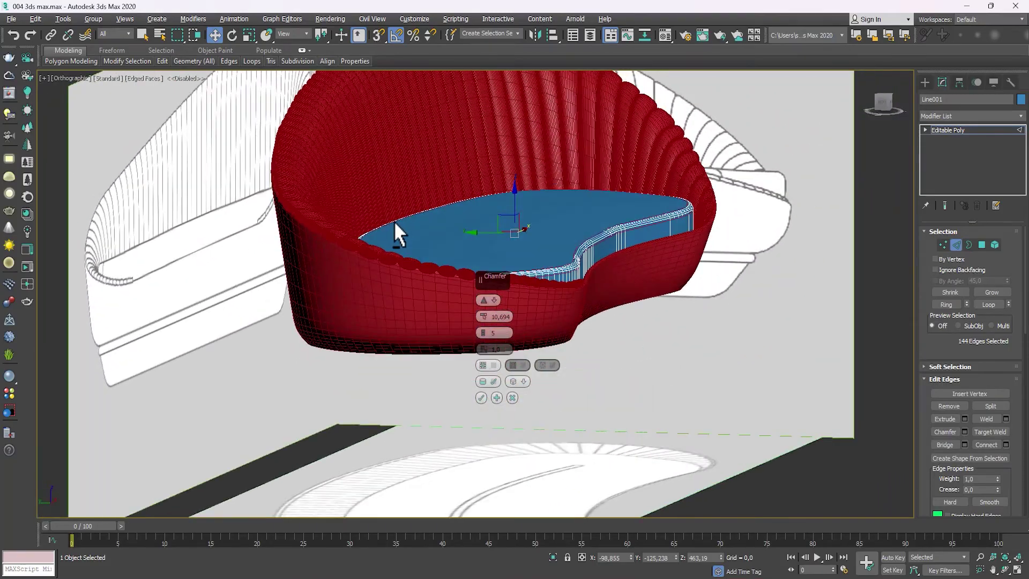
scroll(691, 236, "up", 2)
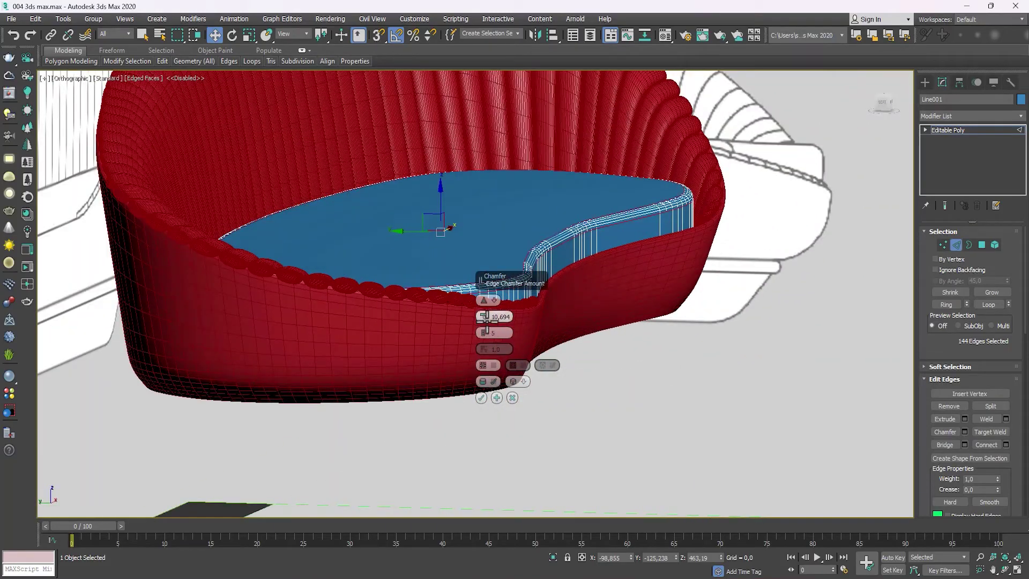
left_click_drag(484, 316, 483, 311)
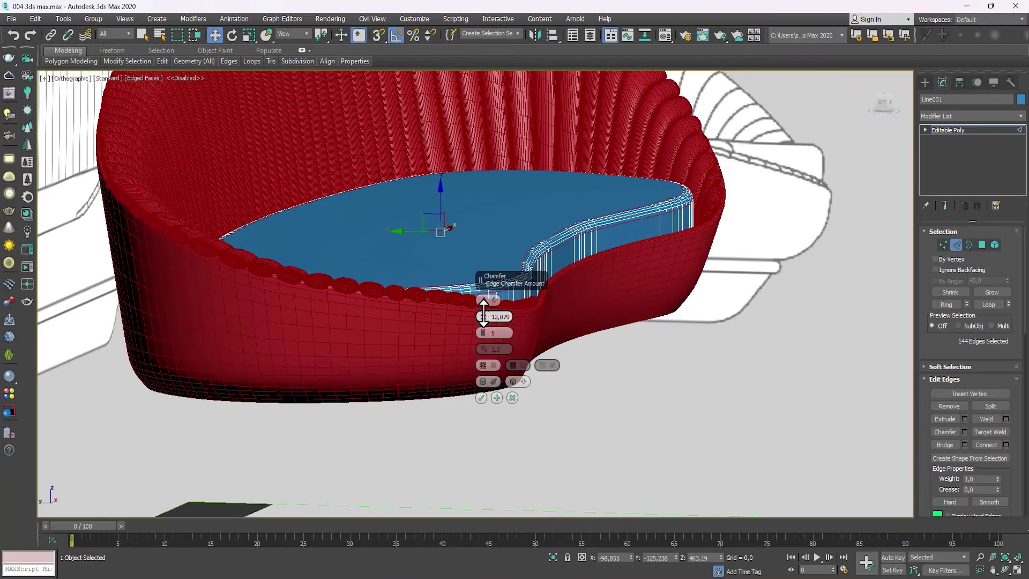
left_click(481, 398)
middle_click_drag(467, 319, 482, 299, "alt")
scroll(488, 328, "up", 3)
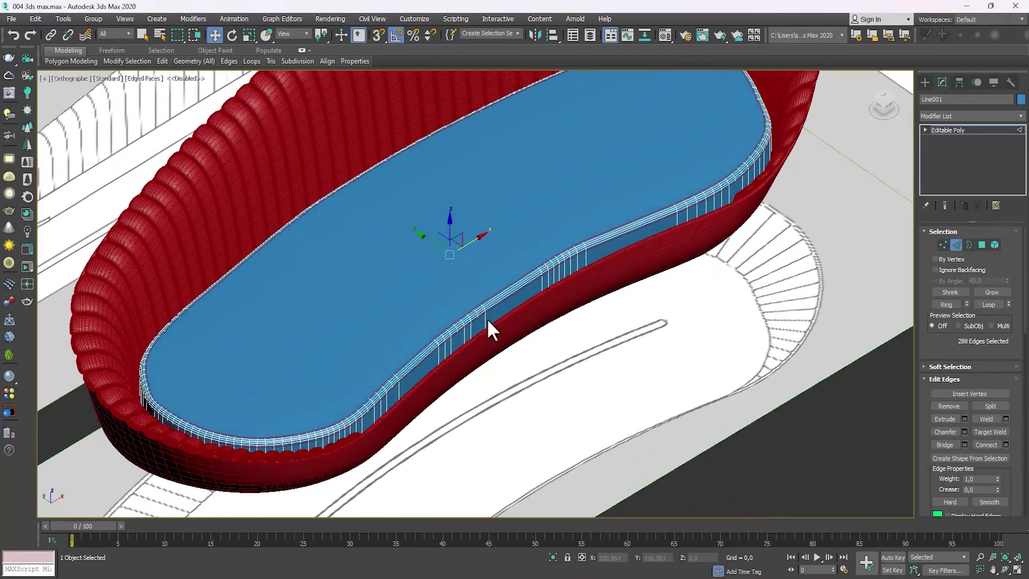
left_click(771, 299)
left_click(955, 245)
Change the seat's object color to the same red as the sofa back and clear the selection.
scroll(651, 253, "down", 3)
middle_click_drag(650, 253, 796, 194, "alt")
scroll(700, 193, "up", 3)
left_click(1019, 100)
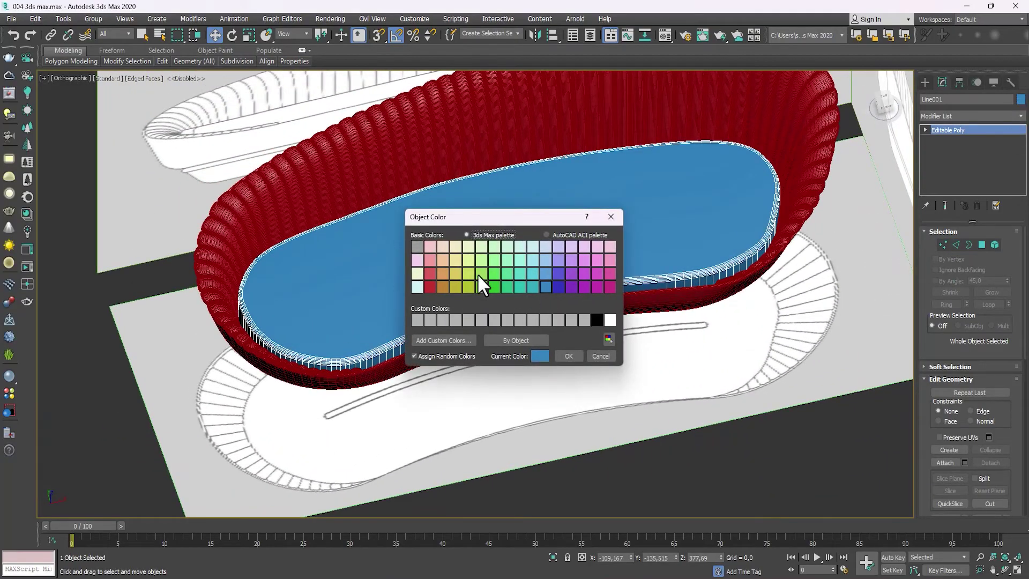
left_click(567, 356)
middle_click_drag(356, 259, 659, 373, "alt")
left_click(708, 436)
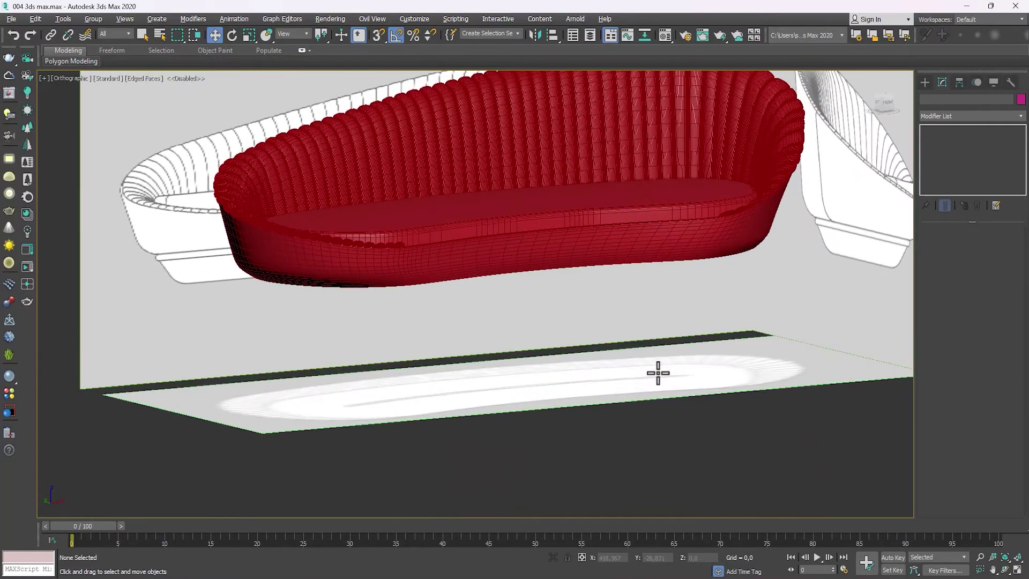
Select the outer shell and enter edge editing of its Editable Poly with the bottom opening's edge loop still selected.
middle_click_drag(676, 266, 586, 409, "alt")
left_click(680, 188)
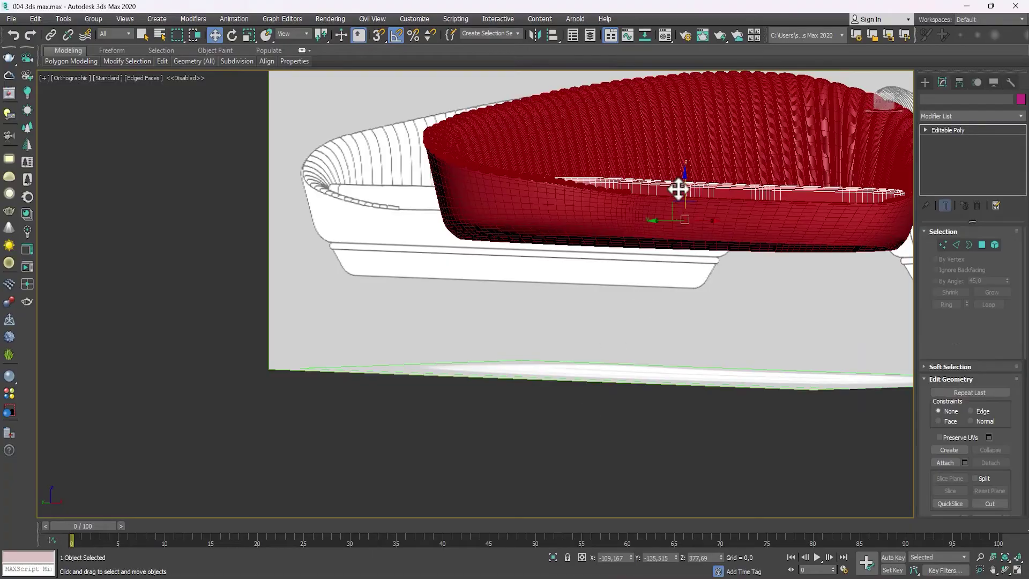
middle_click_drag(681, 189, 561, 265, "alt")
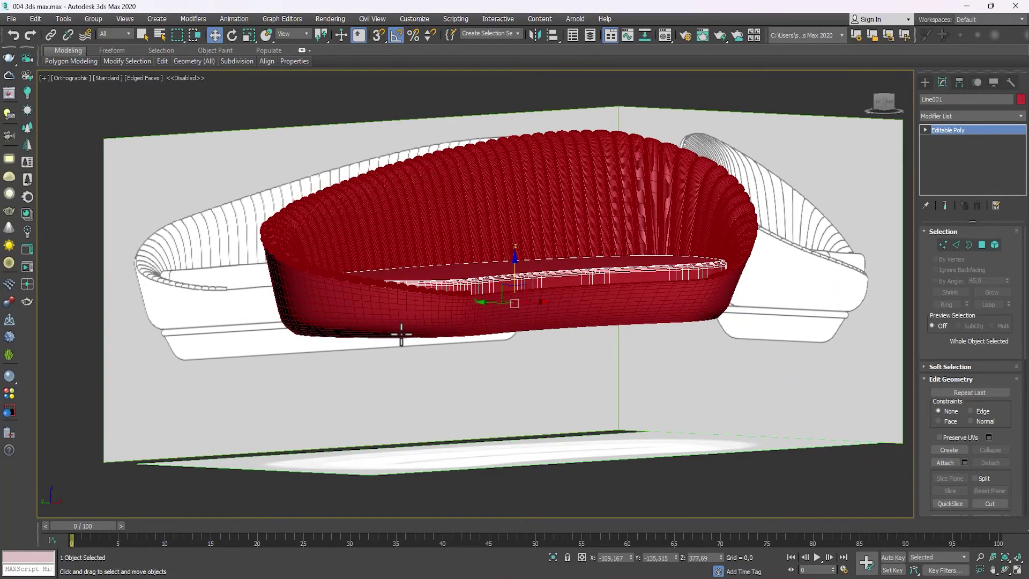
middle_click_drag(401, 334, 336, 239, "alt")
left_click(336, 239)
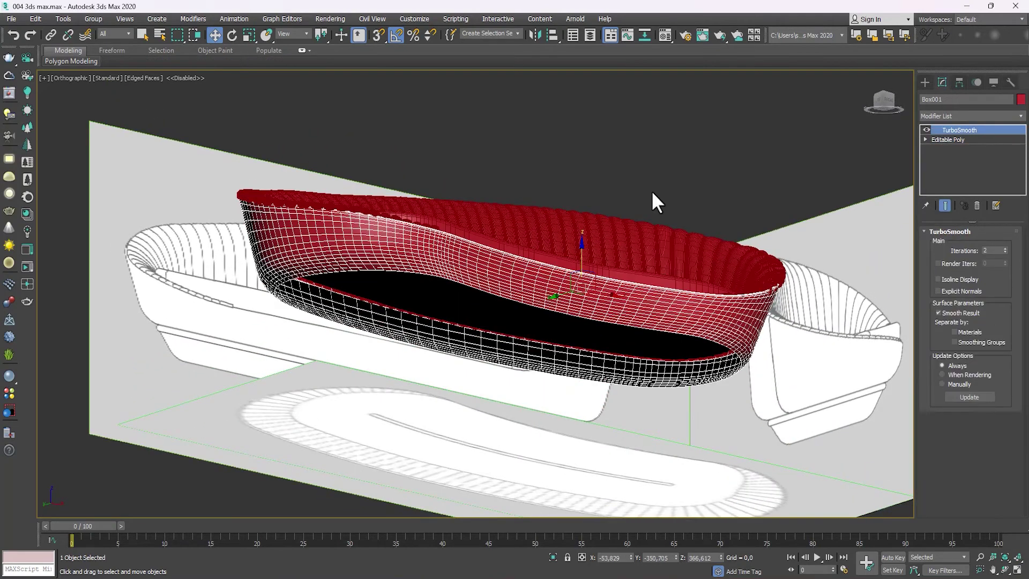
left_click(925, 139)
left_click(950, 159)
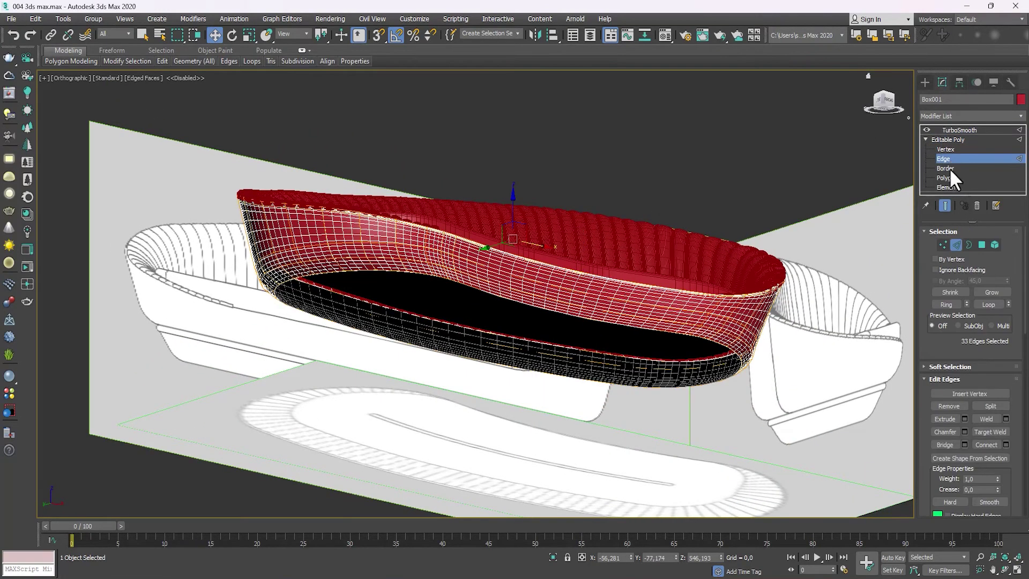
left_click(926, 139)
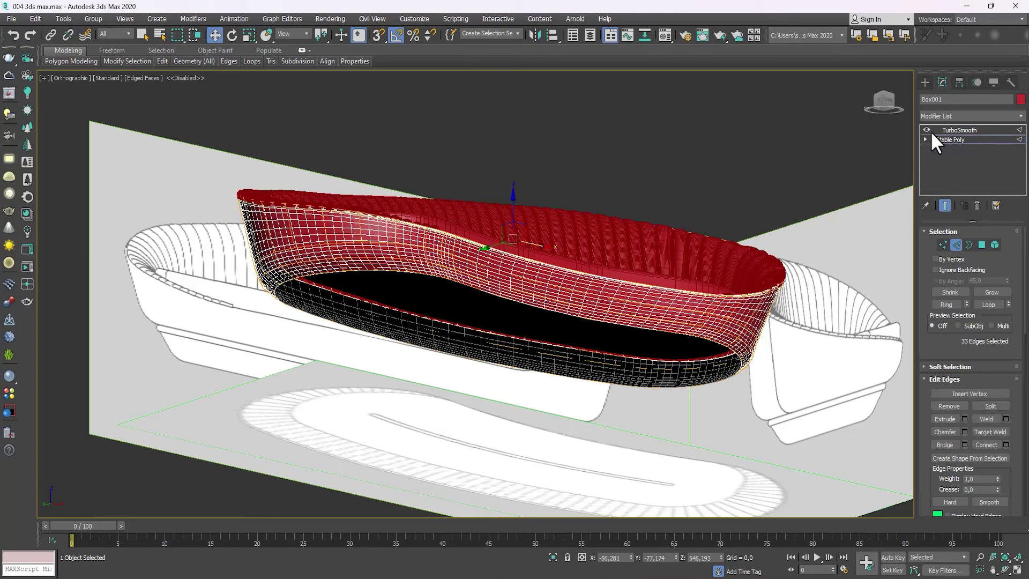
left_click(954, 131)
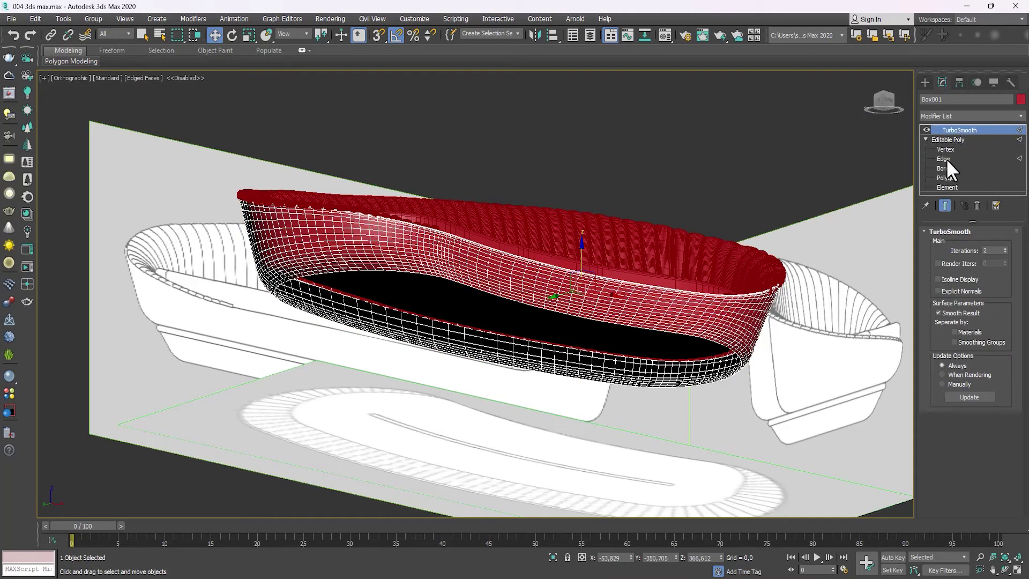
left_click(946, 159)
Create a Smooth shape named Shape001 from the shell's selected bottom edge loop.
scroll(327, 275, "up", 5)
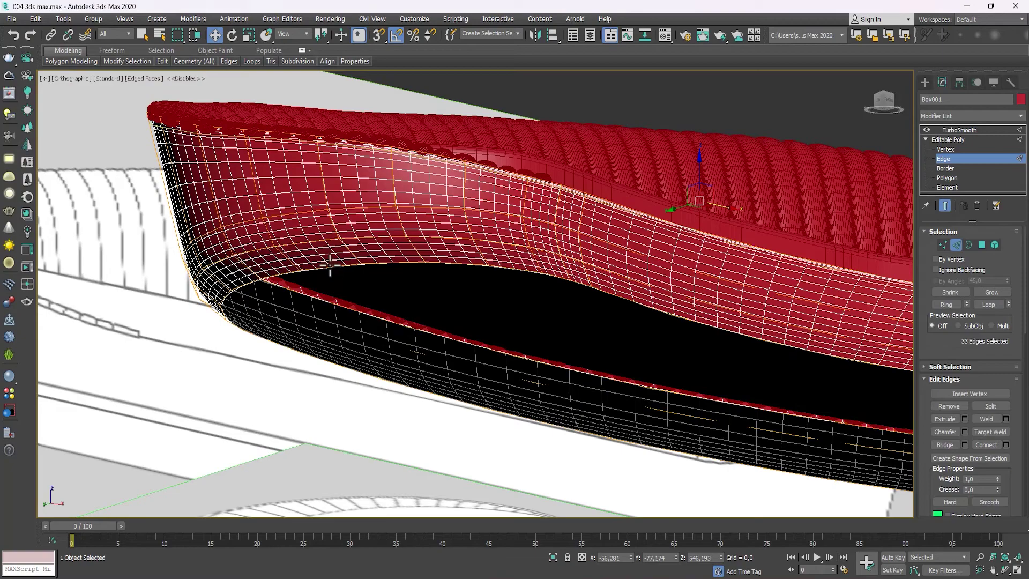
scroll(619, 327, "down", 6)
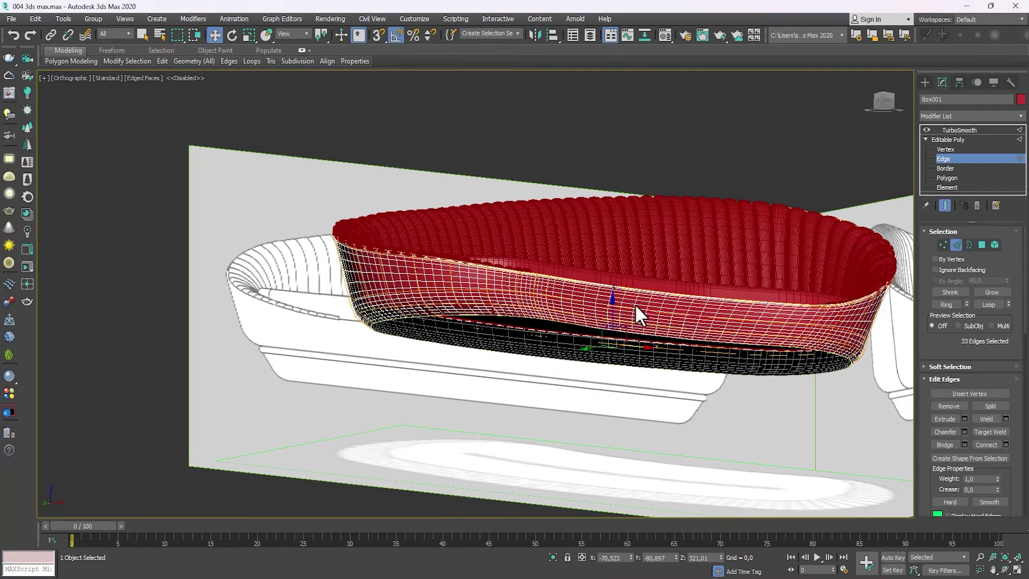
right_click(635, 303)
left_click(601, 396)
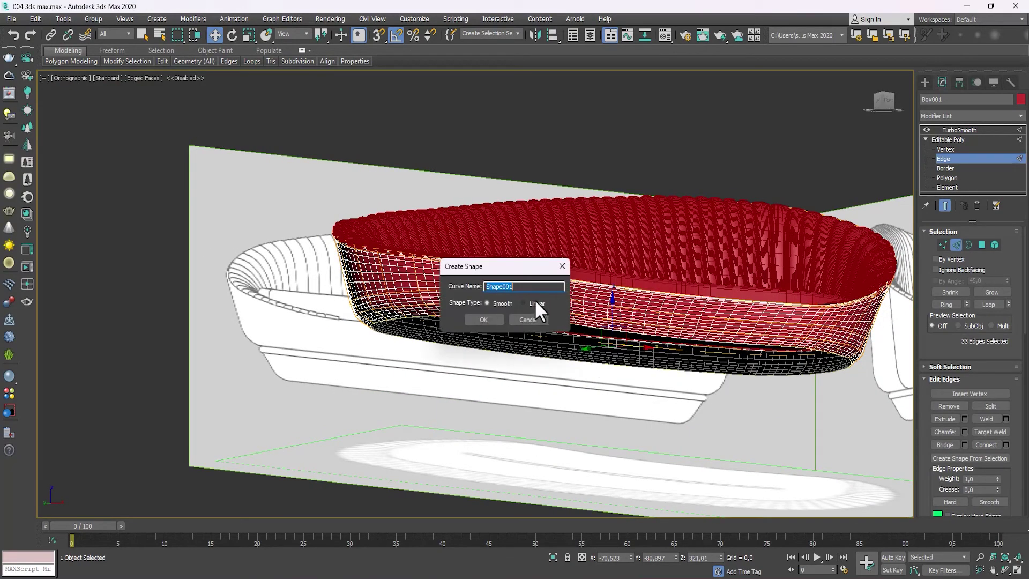
left_click(490, 322)
Turn off the outer shell's TurboSmooth display and hide the shell.
scroll(411, 317, "up", 3)
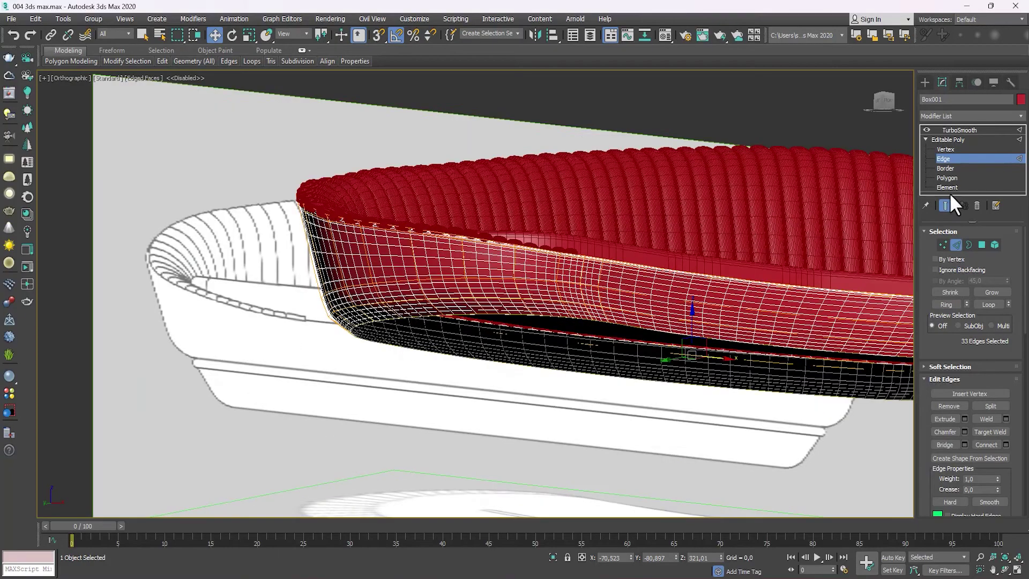
left_click(959, 130)
left_click(926, 129)
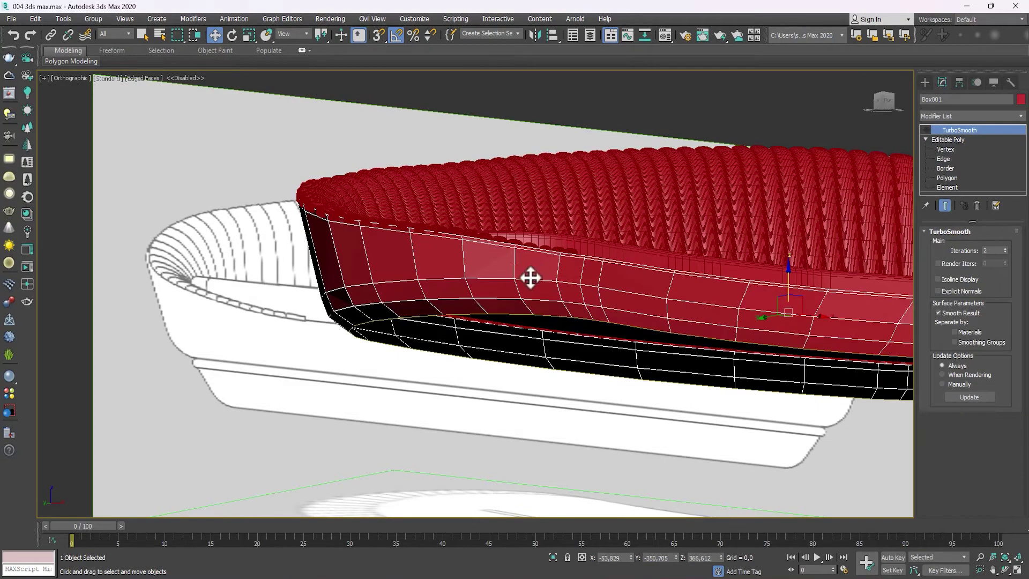
right_click(506, 281)
left_click(535, 239)
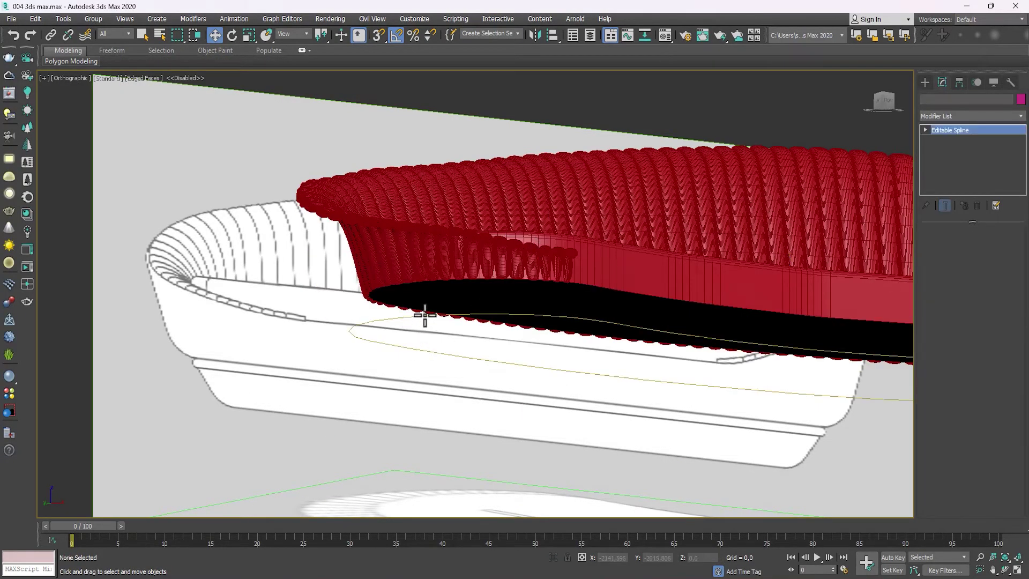
Select the new spline outline beneath the sofa and isolate it.
left_click(425, 315)
scroll(427, 316, "down", 3)
middle_click_drag(524, 332, 513, 374, "alt")
scroll(497, 397, "up", 5)
middle_click_drag(322, 392, 340, 376, "alt")
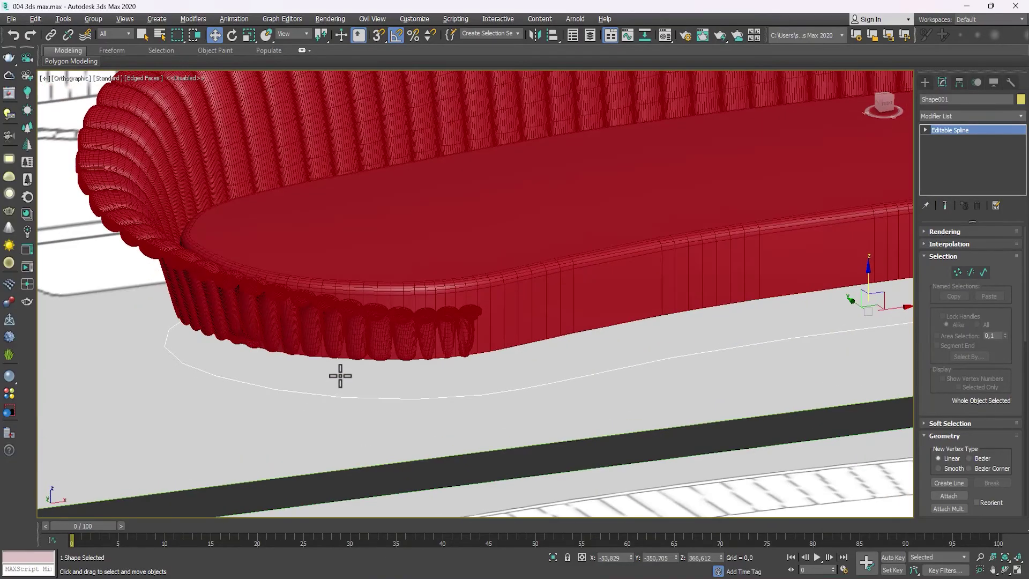
middle_click_drag(396, 392, 436, 373)
key("alt+q")
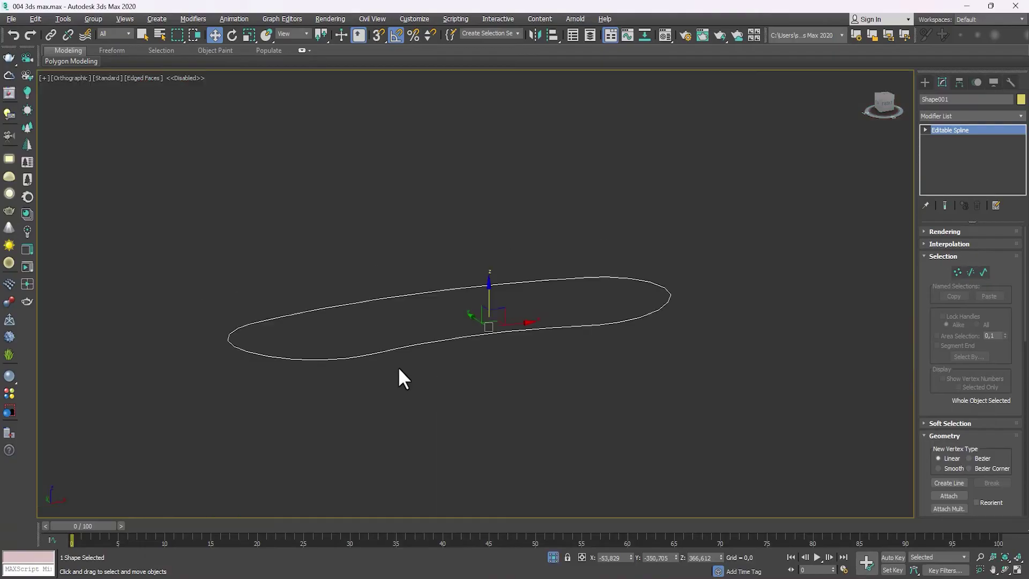
Select all vertices of the isolated spline, change their vertex type, and leave vertex editing.
left_click(958, 272)
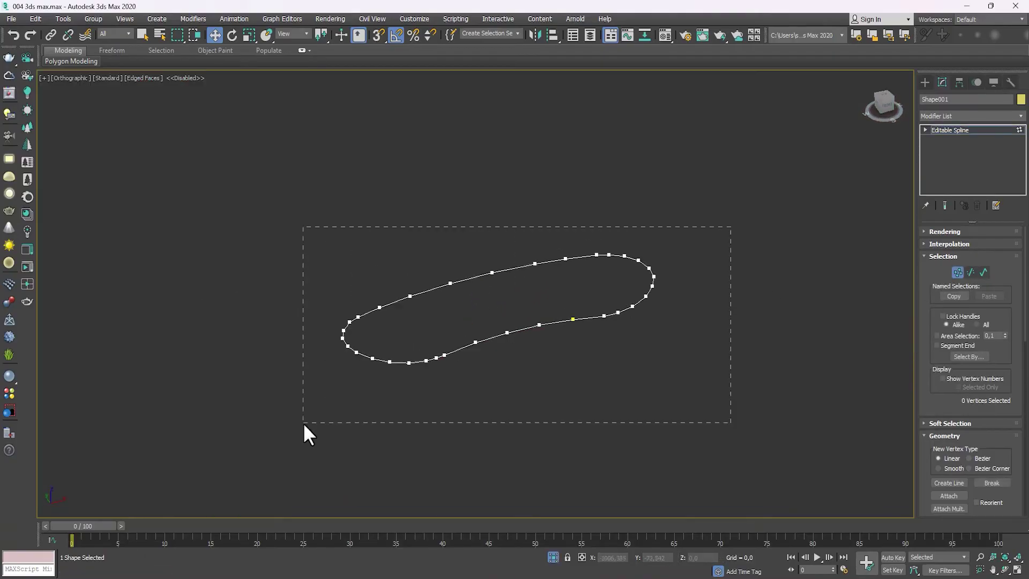
left_click_drag(303, 425, 304, 424)
right_click(436, 328)
left_click(407, 273)
scroll(418, 321, "up", 3)
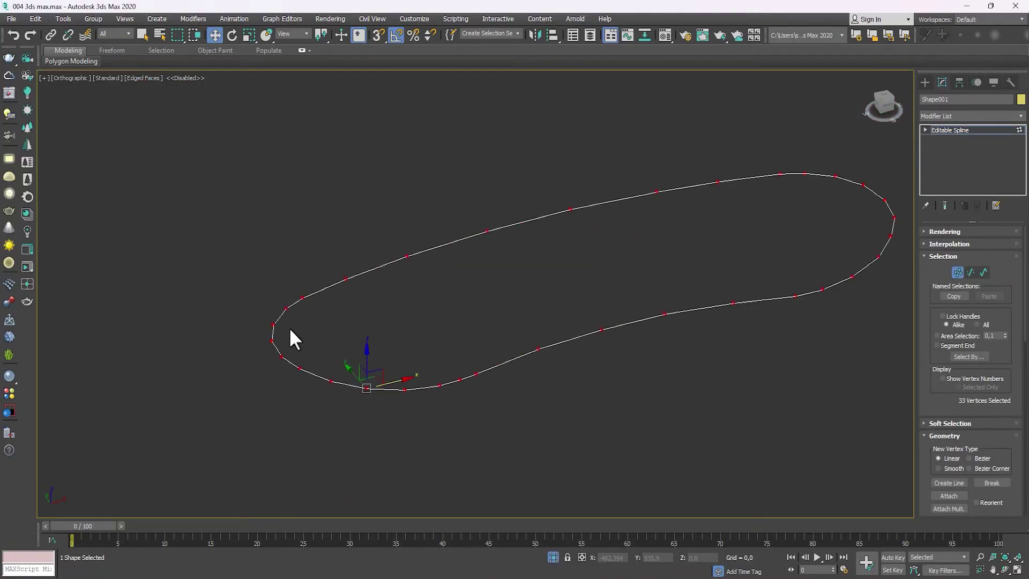
left_click(958, 272)
Set the spline's radial rendering thickness to 5.59 and bring all hidden sofa parts back.
left_click(933, 232)
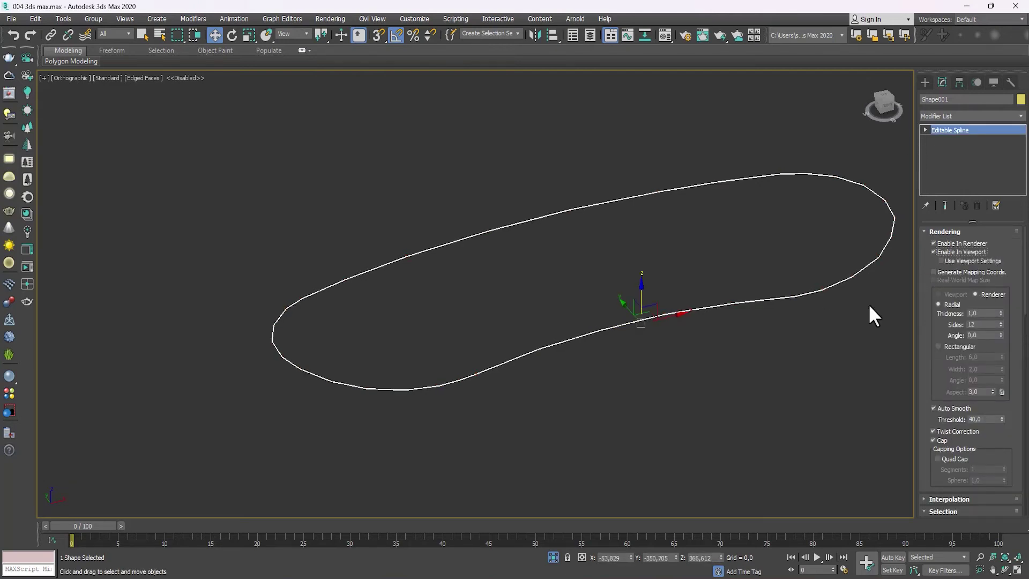
left_click_drag(1000, 312, 925, 57)
right_click(547, 165)
left_click(577, 107)
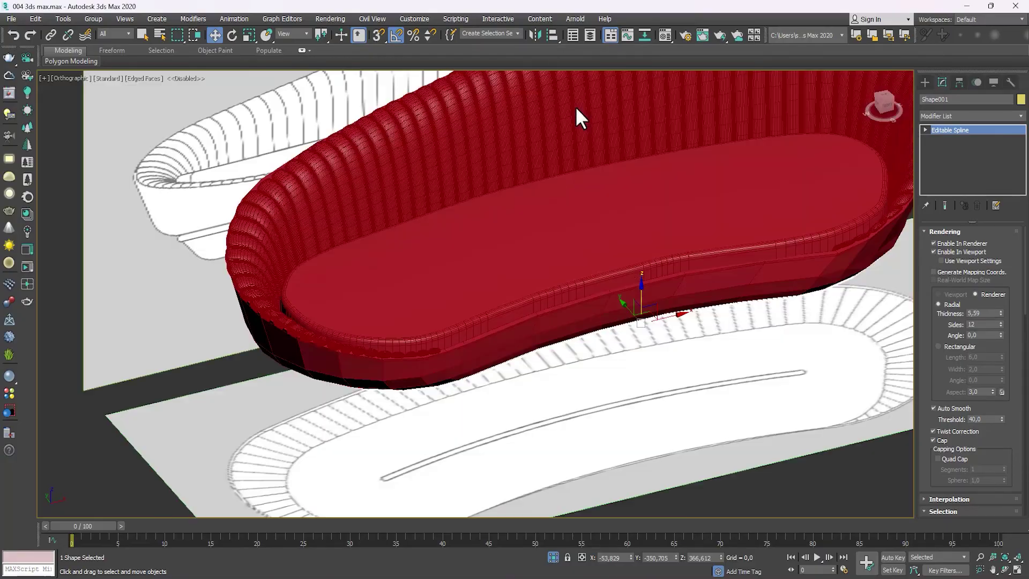
Increase the spline's radial thickness to 16.368, comparing it with the trim line on the front reference.
middle_click_drag(520, 192, 497, 169, "alt")
mouse_move(698, 237)
middle_mouse_down("alt")
mouse_move(684, 230)
mouse_move(740, 207)
mouse_move(720, 231)
mouse_move(700, 232)
mouse_move(708, 228)
middle_mouse_up("alt")
scroll(461, 281, "up", 5)
middle_click_drag(471, 264, 469, 268, "alt")
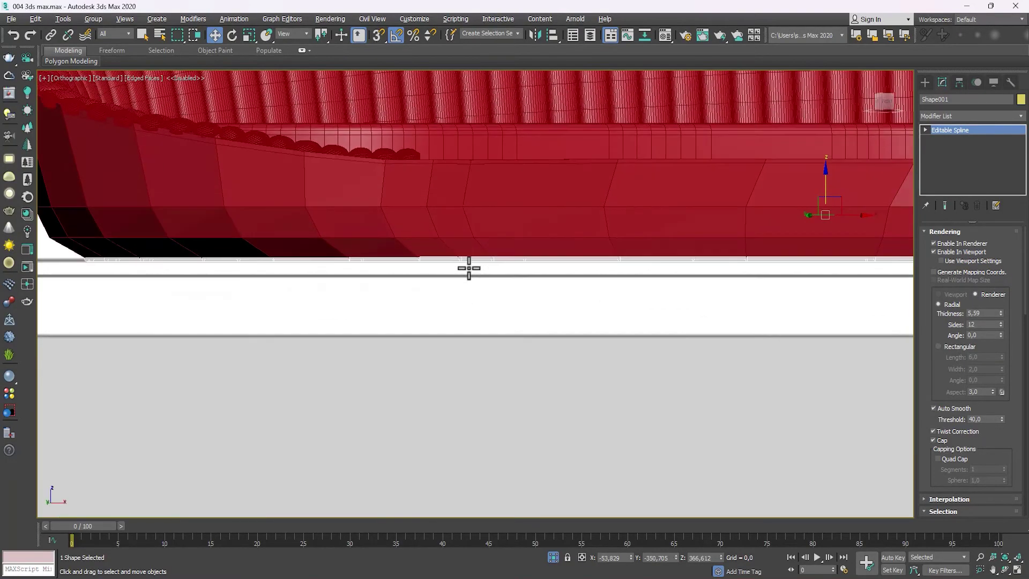
left_click_drag(1000, 315, 996, 234)
key("f")
scroll(459, 366, "up", 2)
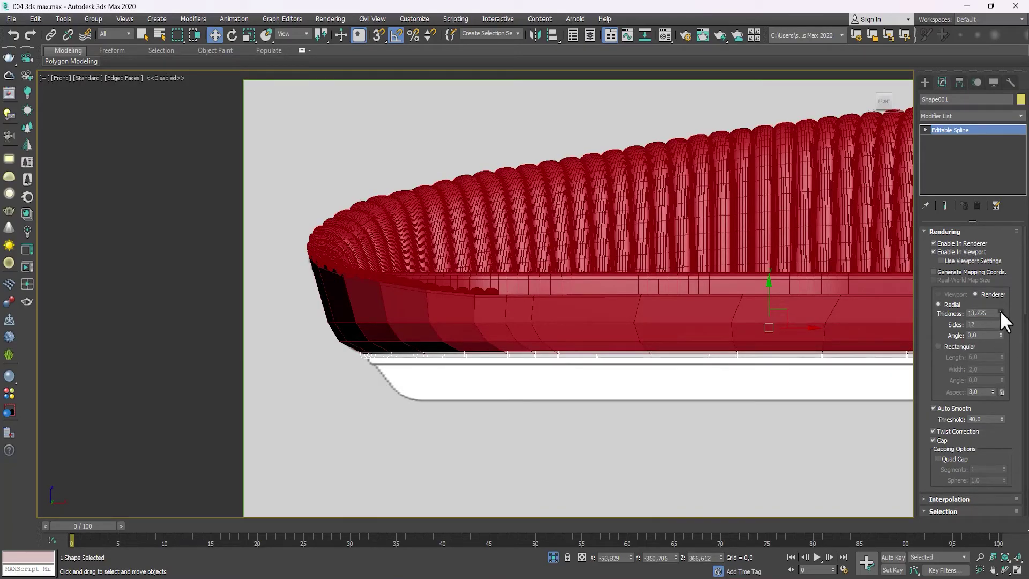
left_click_drag(999, 310, 1000, 303)
Move the tubular trim down about 7.57 in the front view so it sits just below the shell.
middle_click_drag(693, 326, 644, 326)
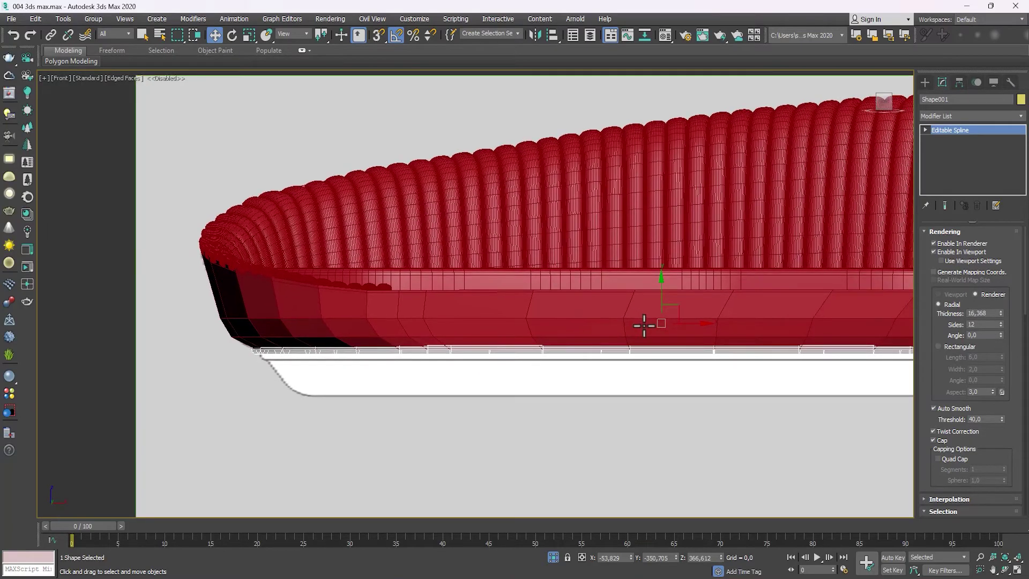
scroll(584, 351, "up", 2)
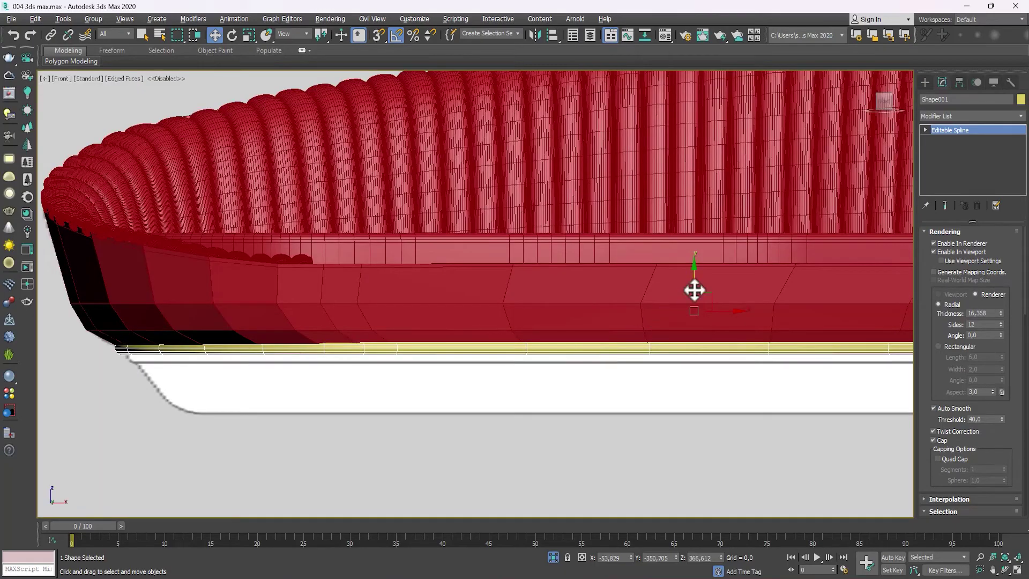
left_click_drag(693, 282, 691, 288)
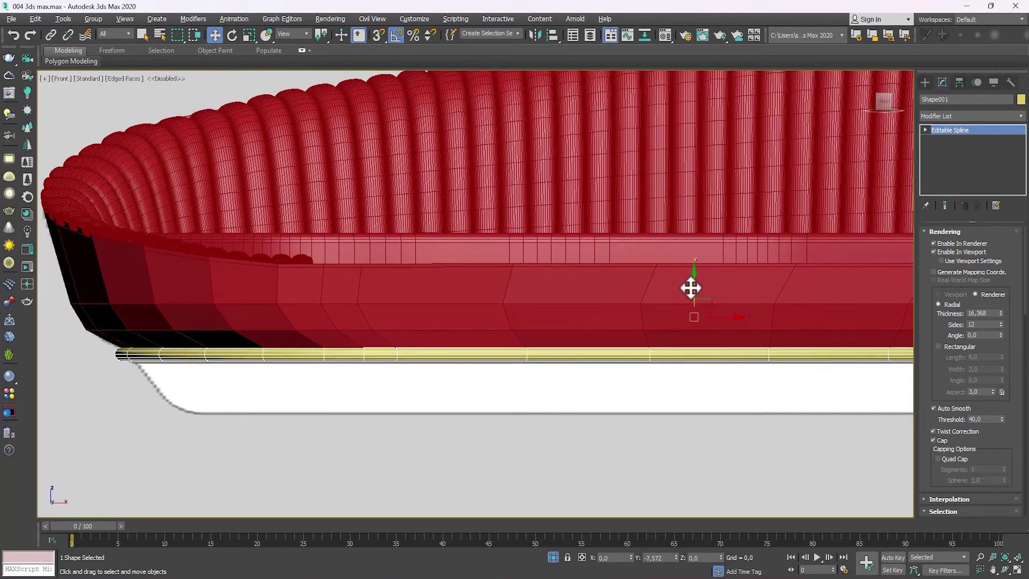
Set the trim's radial sides to 26 and check its fit along the front reference.
middle_click_drag(691, 288, 584, 289)
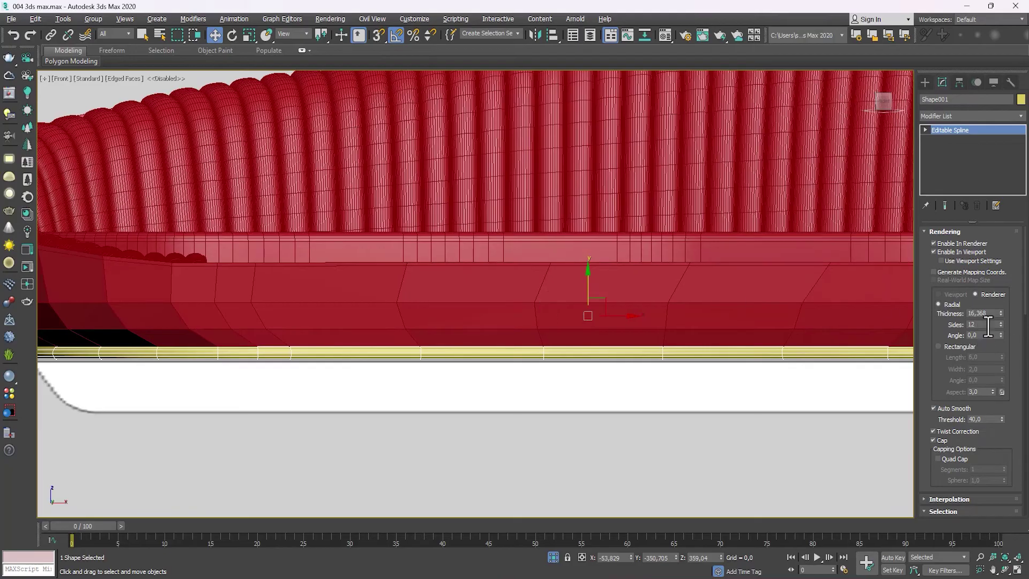
left_click_drag(1001, 323, 1001, 315)
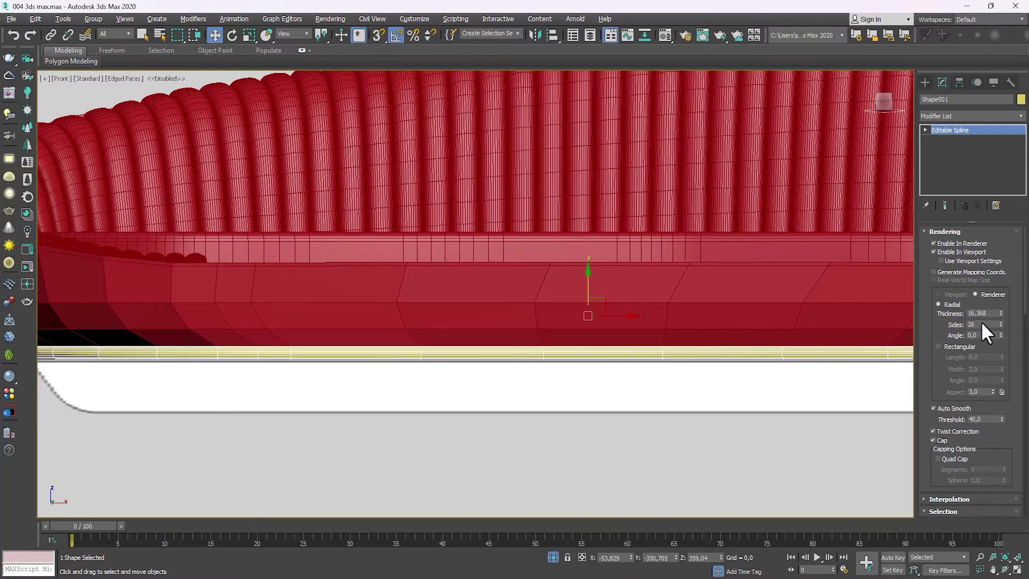
scroll(298, 323, "down", 2)
middle_click_drag(298, 323, 381, 322)
scroll(381, 322, "up", 1)
scroll(616, 338, "down", 2)
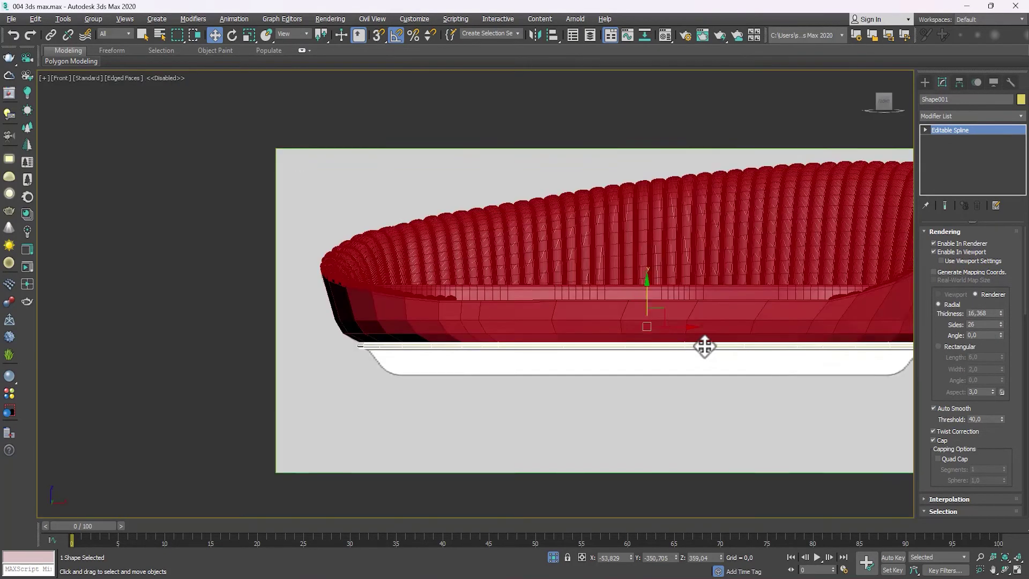
middle_click_drag(705, 347, 488, 336)
scroll(634, 339, "up", 3)
scroll(678, 335, "down", 4)
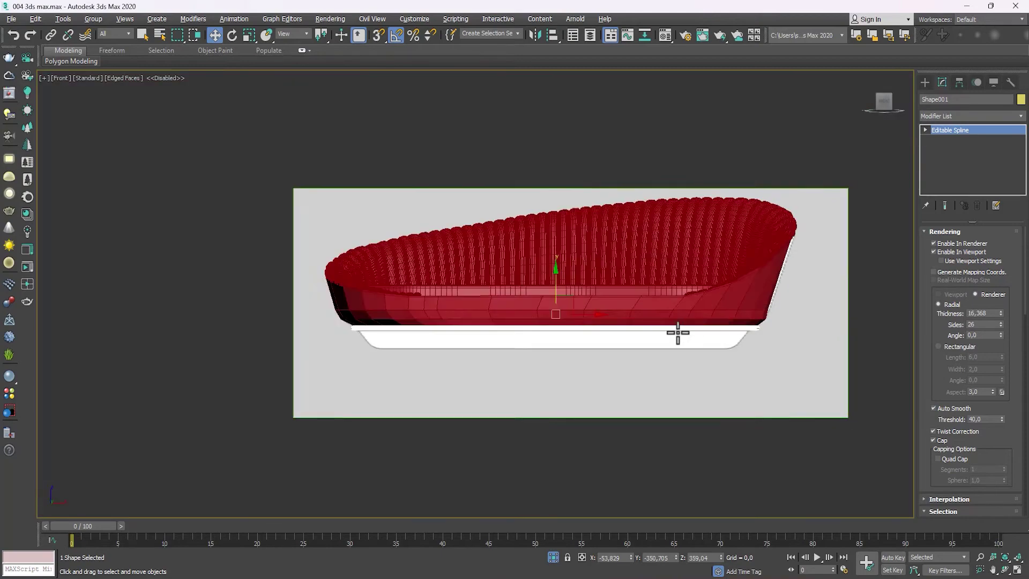
Change the trim's object color to the same red as the sofa.
middle_click_drag(678, 336, 747, 345, "alt")
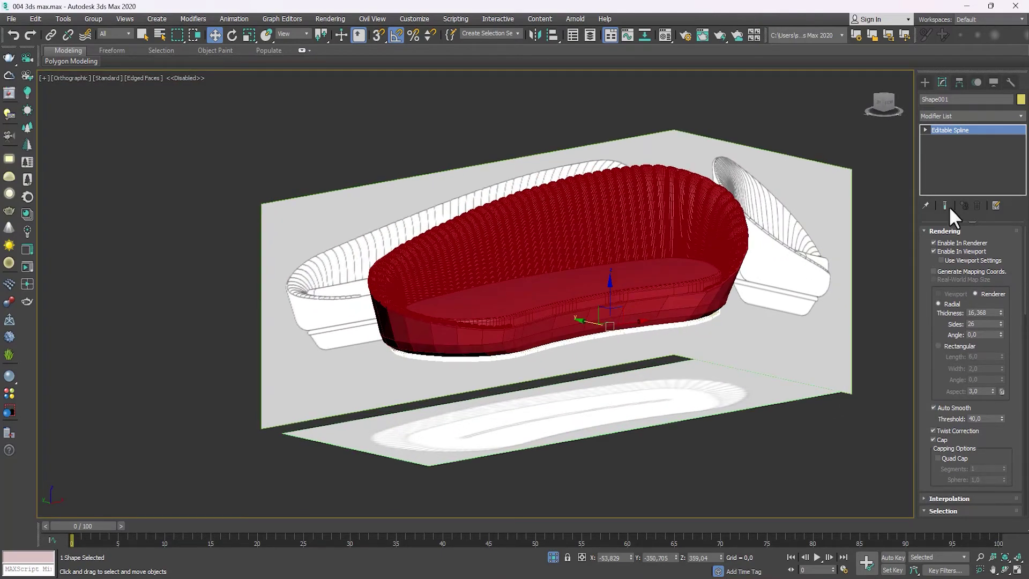
left_click(715, 343)
scroll(643, 313, "up", 4)
left_click(660, 345)
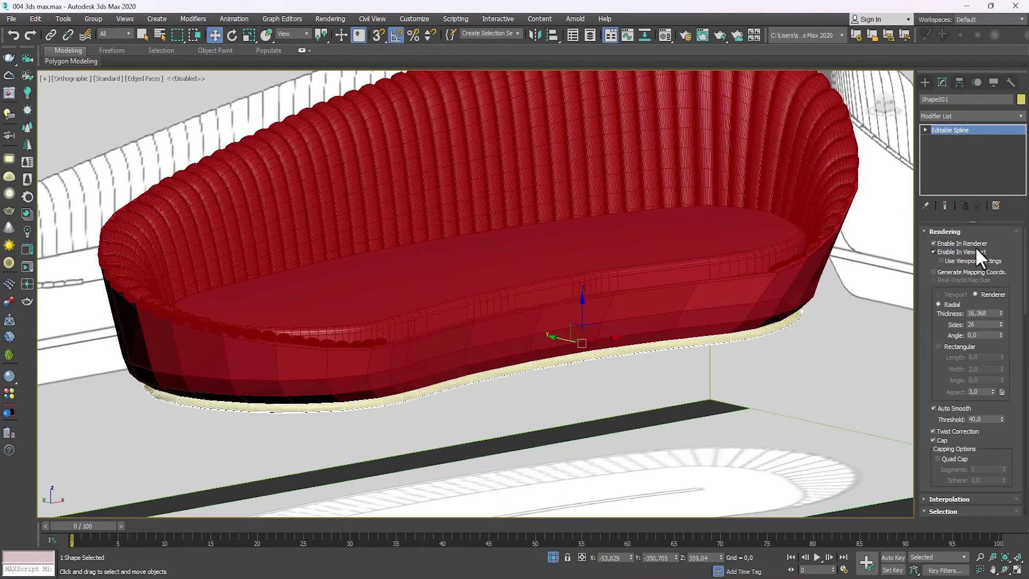
left_click(1021, 100)
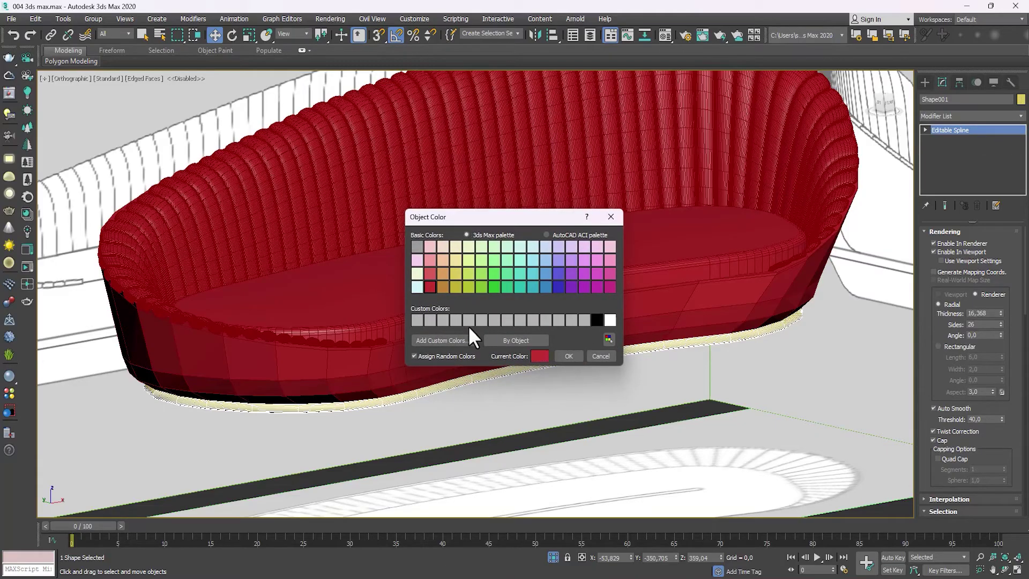
left_click(568, 357)
Turn the outer shell's TurboSmooth display back on, clear the selection, and return to the front view.
left_click(381, 368)
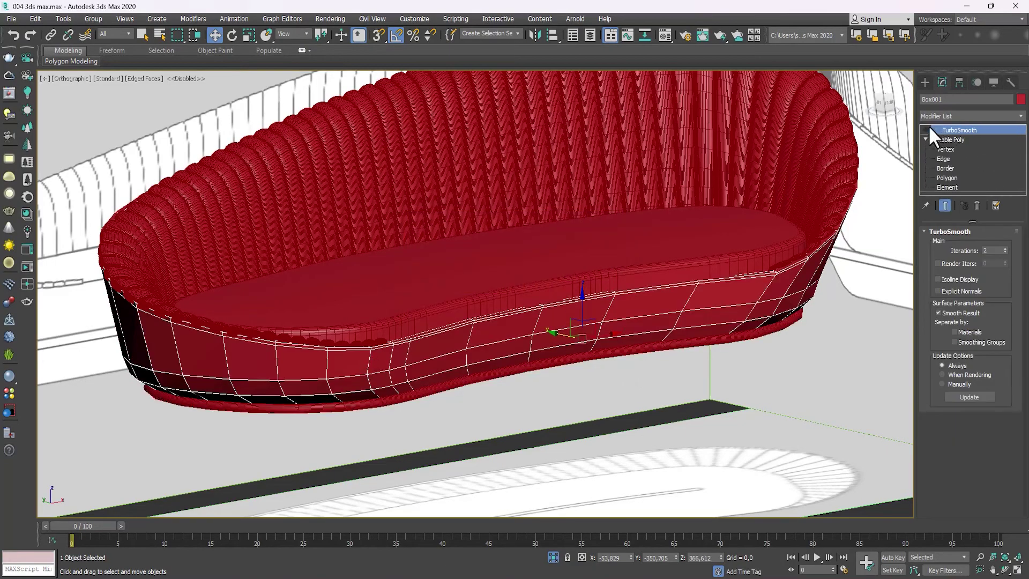
left_click(930, 128)
left_click(663, 488)
scroll(638, 439, "down", 2)
middle_click_drag(637, 437, 533, 375, "alt")
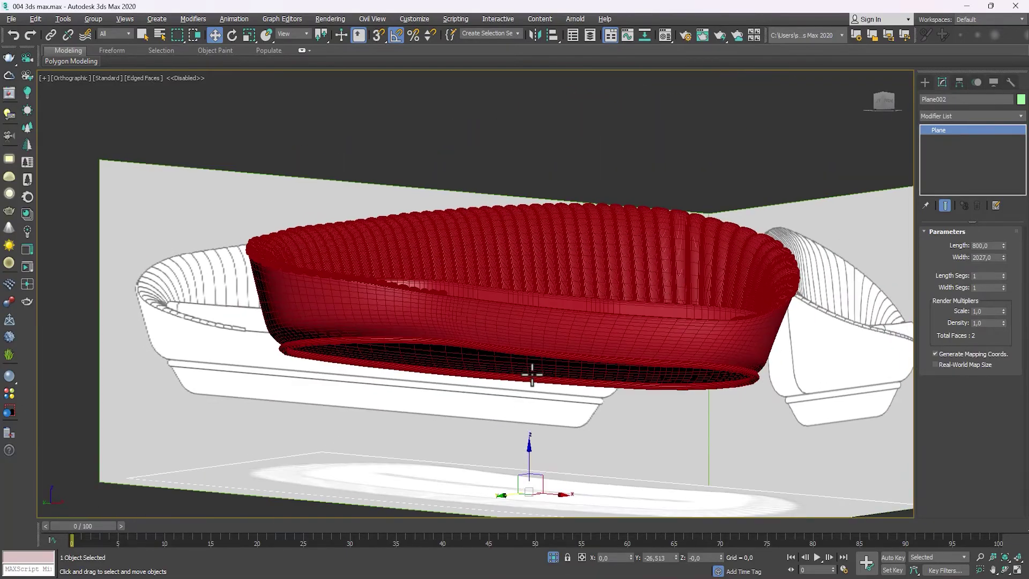
middle_click_drag(653, 389, 675, 396, "alt")
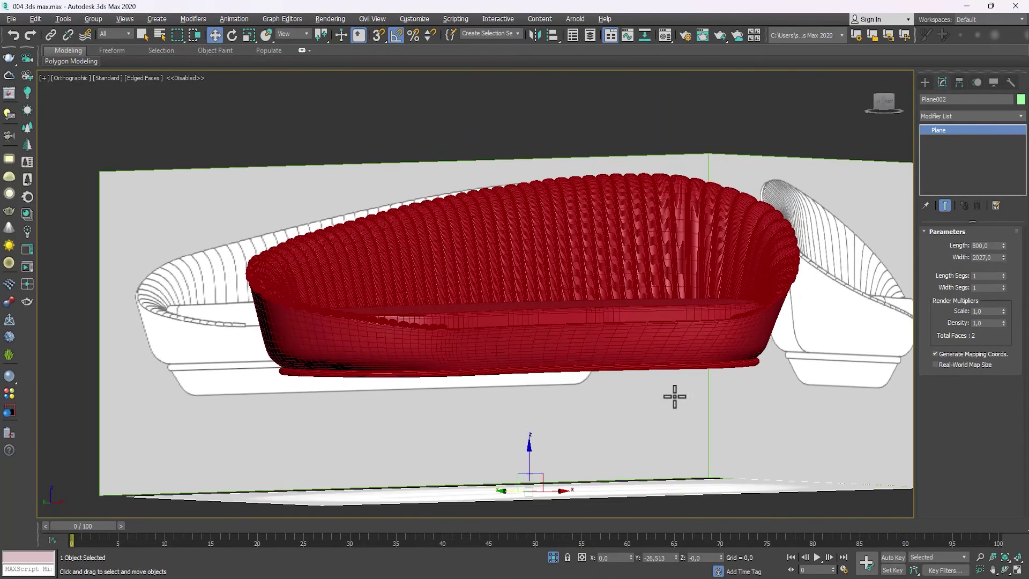
key("t")
key("f")
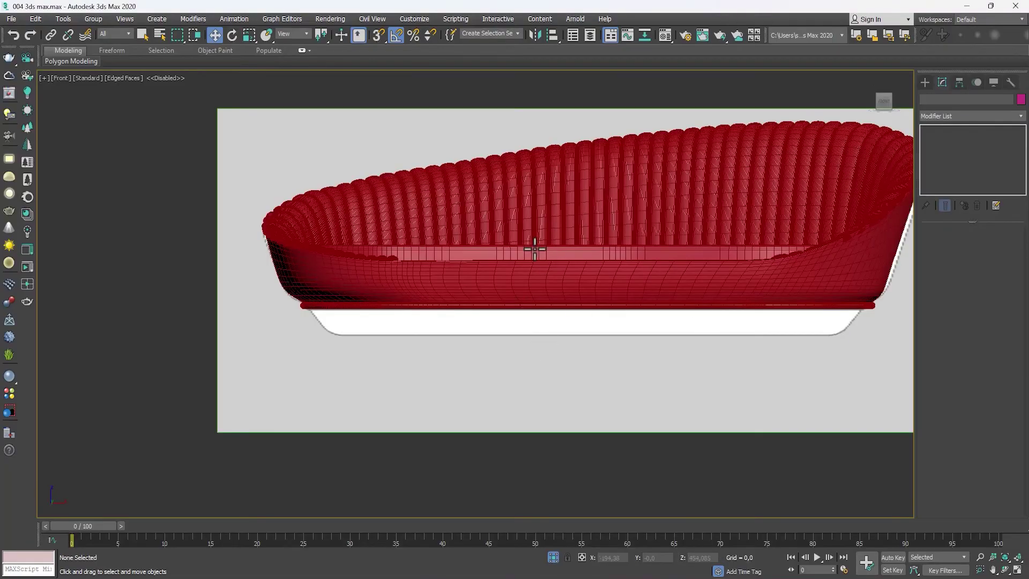
scroll(535, 249, "up", 2)
scroll(541, 246, "down", 2)
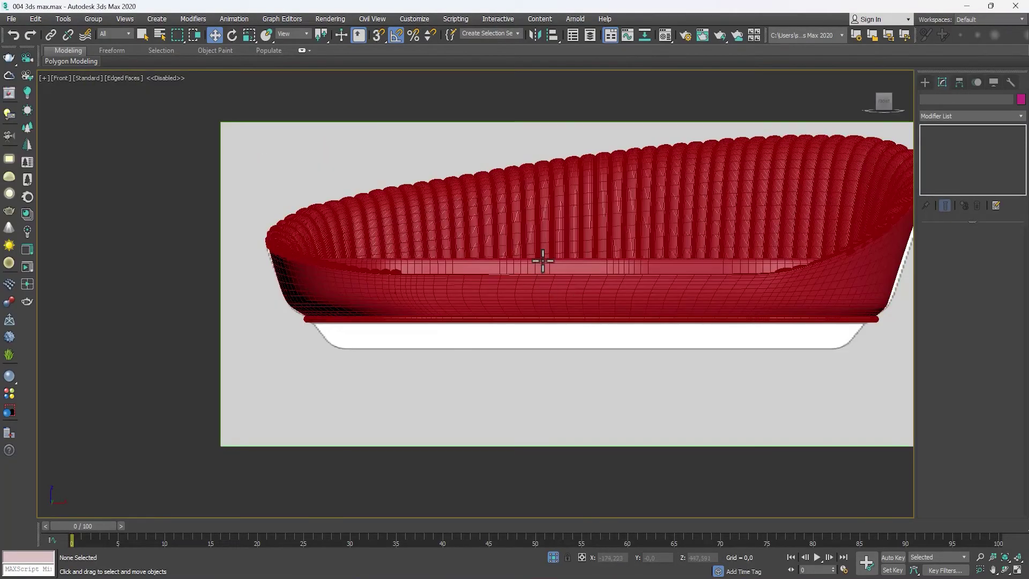
Isolate the red seat cushion and show it in the front view.
left_click(542, 265)
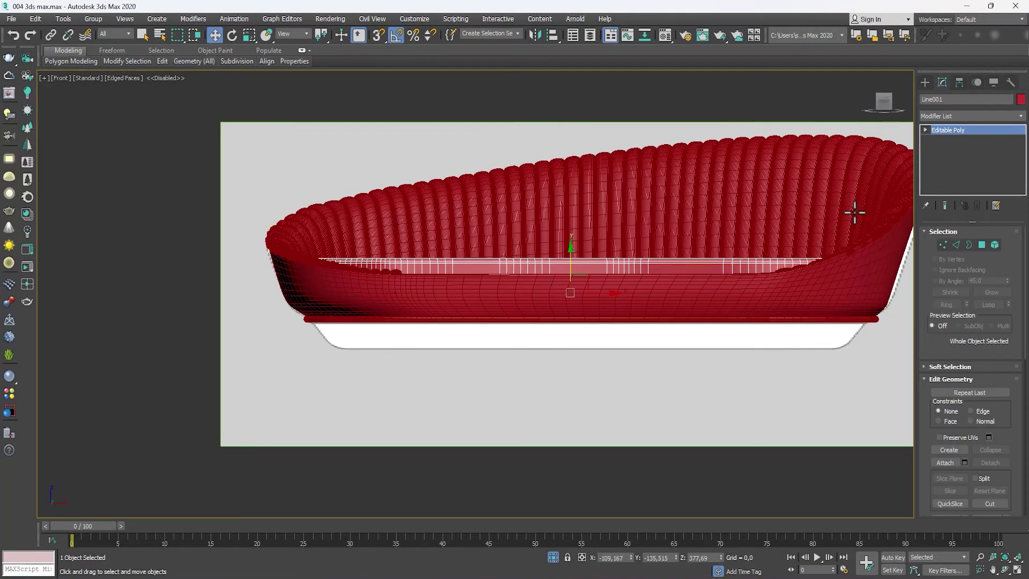
middle_click_drag(510, 265, 516, 320, "alt")
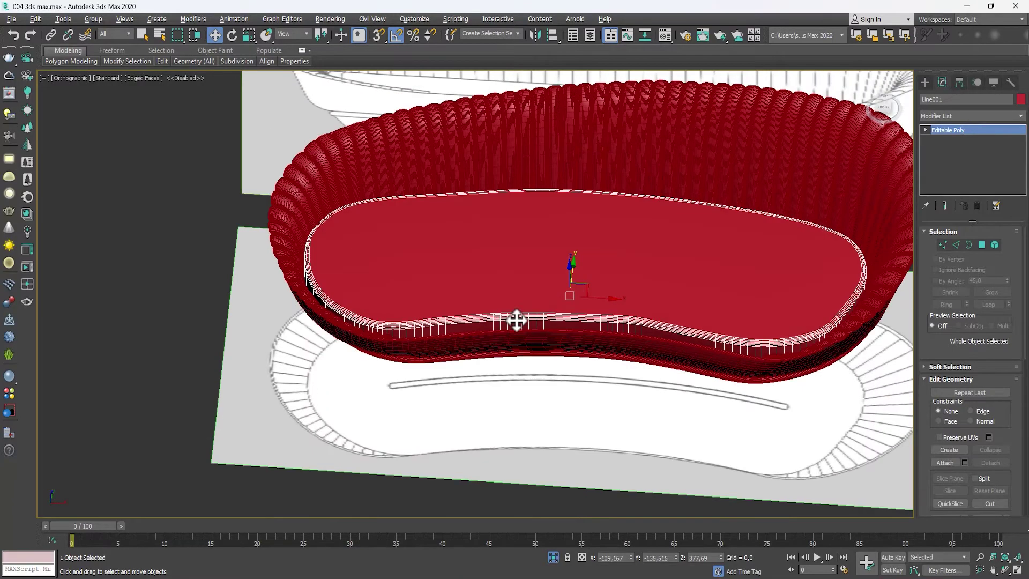
key("f")
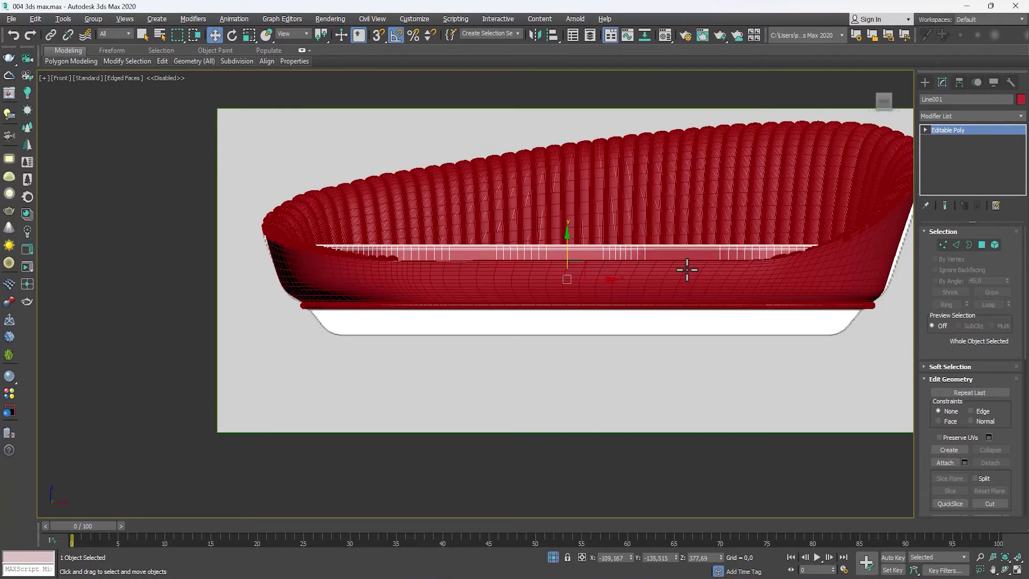
key("alt+q")
left_click(969, 245)
scroll(797, 319, "down", 2)
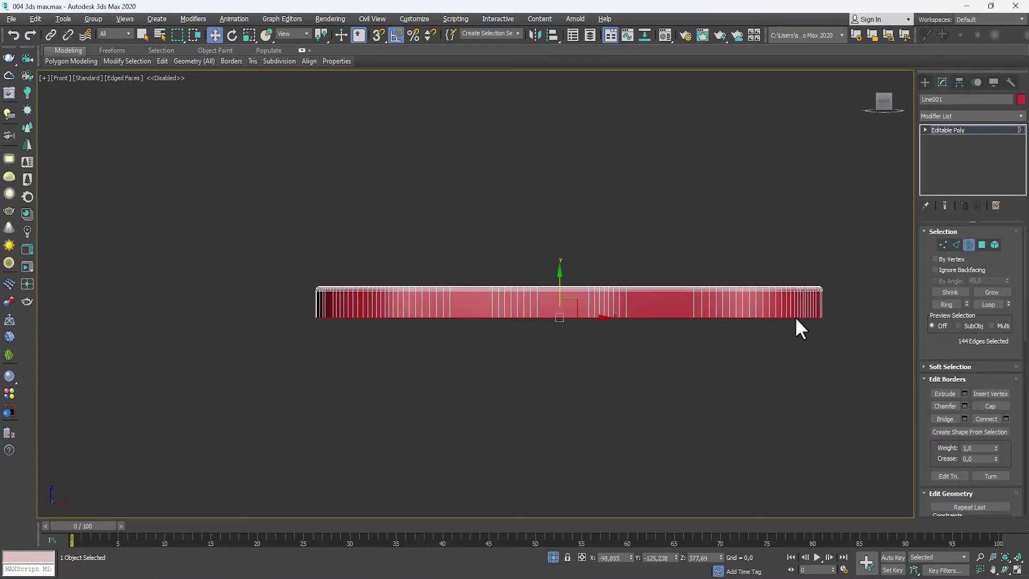
left_click(477, 321)
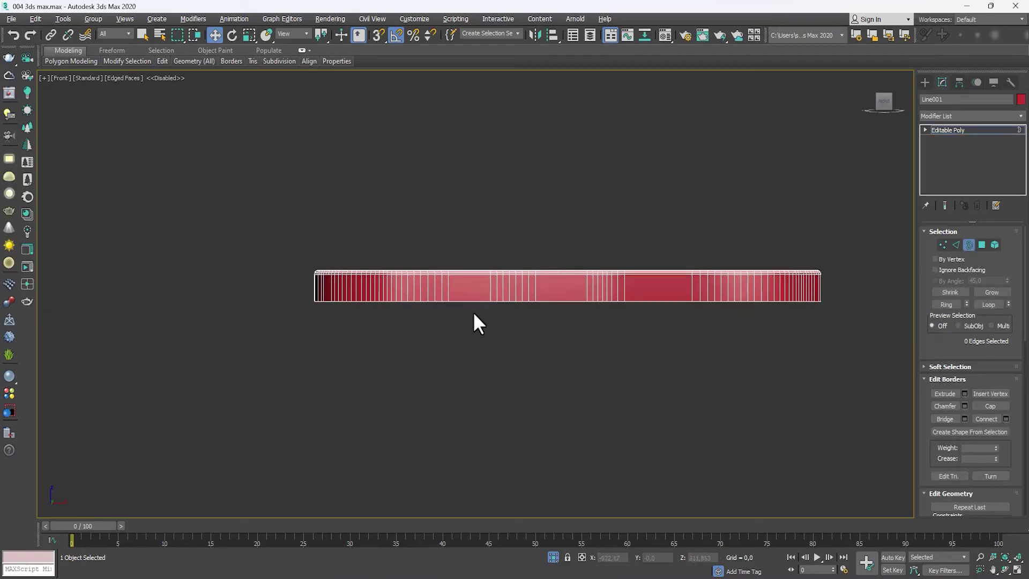
Select the seat's bottom edge loop and create a linear shape named Shape002 from it.
left_click(956, 245)
left_click_drag(777, 226, 336, 368)
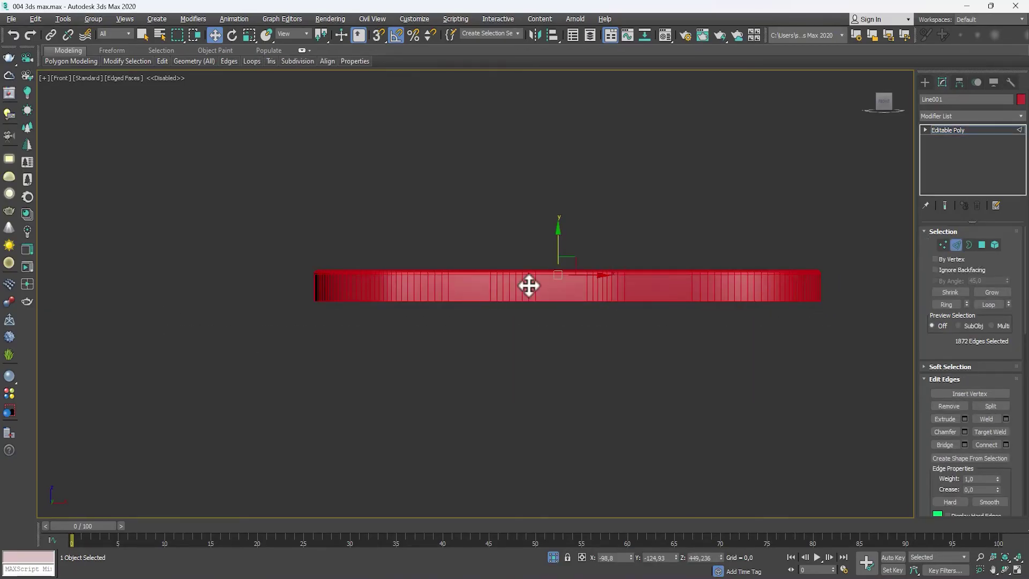
middle_click_drag(529, 286, 504, 298)
left_click_drag(204, 305, 204, 304)
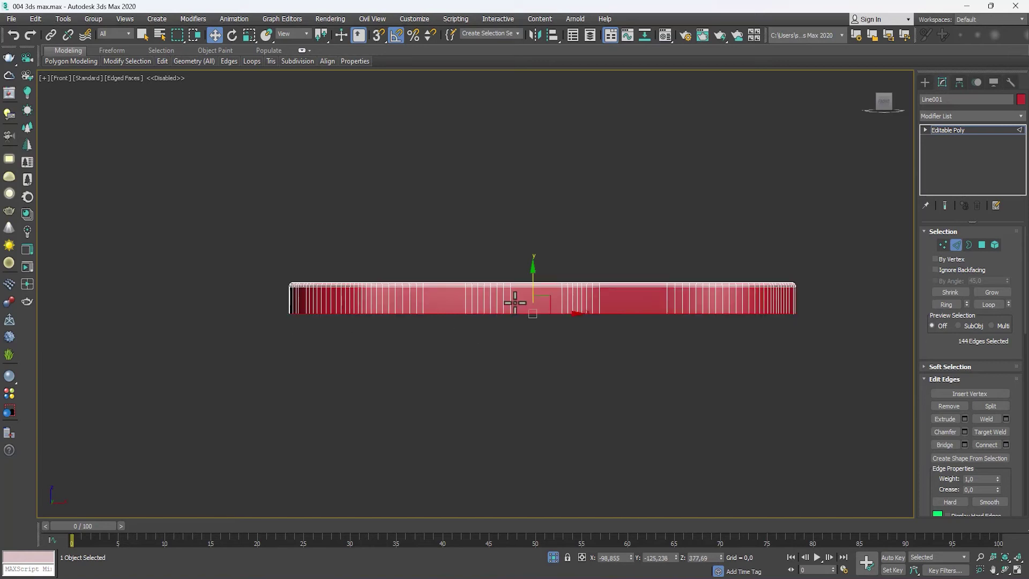
middle_click_drag(594, 312, 551, 291, "alt")
right_click(407, 283)
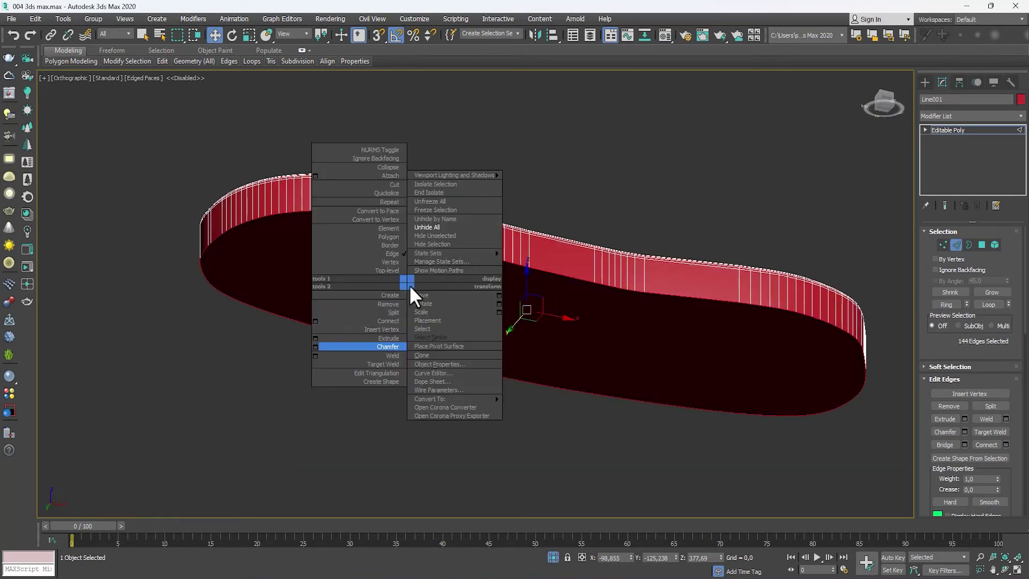
left_click(354, 382)
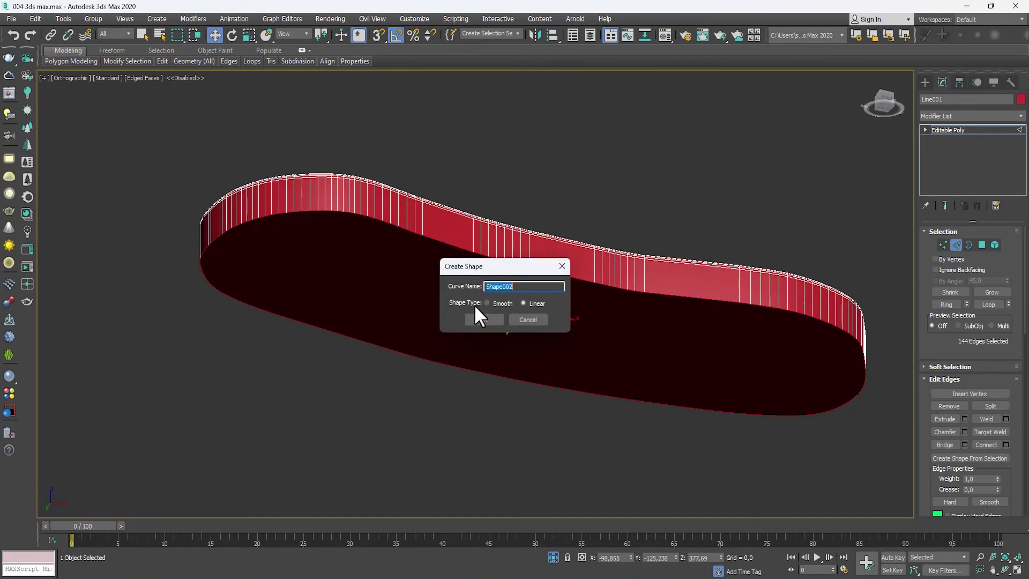
left_click(481, 321)
Leave edge editing on the seat and hide the seat so only the new outline remains.
middle_click_drag(772, 339, 776, 354, "alt")
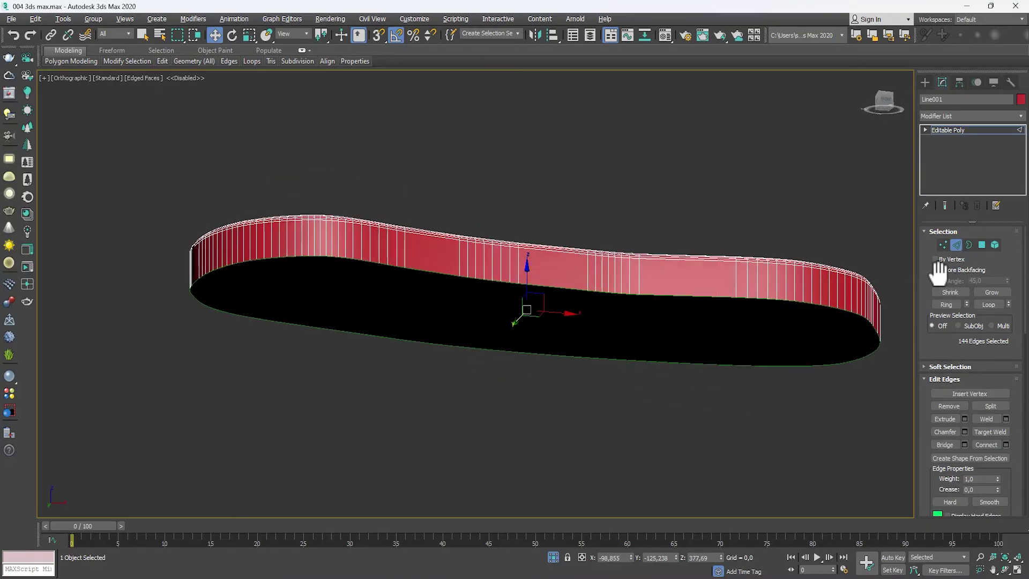
left_click(960, 246)
right_click(602, 268)
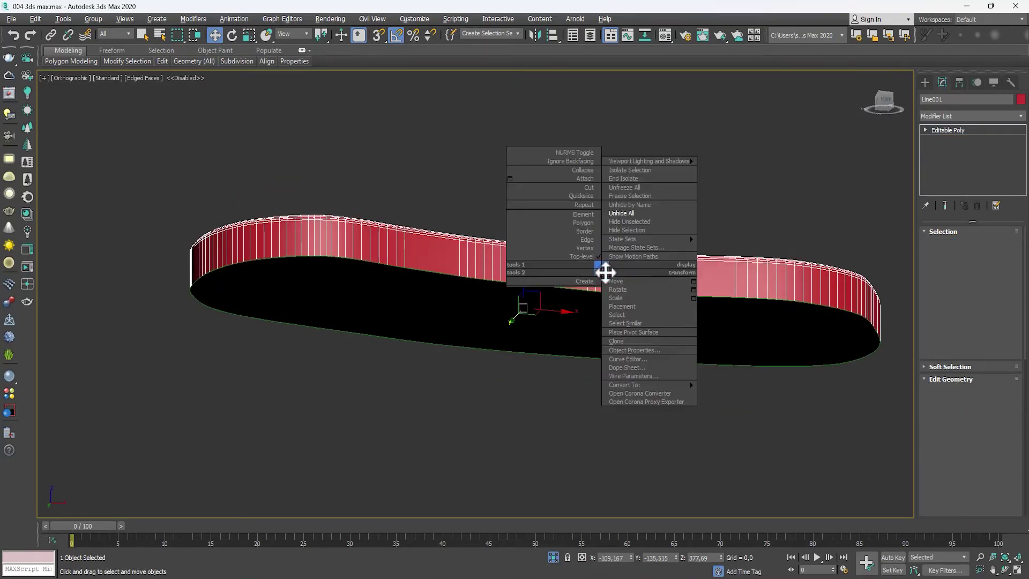
left_click(624, 230)
Select the extracted seat outline and convert it to an Editable Poly.
left_click(555, 288)
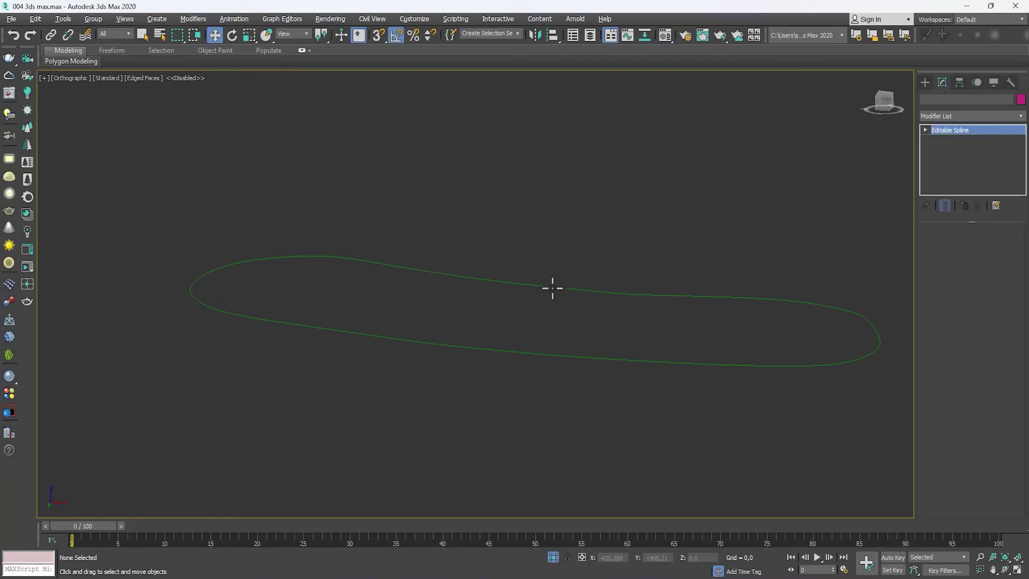
middle_click_drag(560, 282, 533, 294, "alt")
right_click(480, 255)
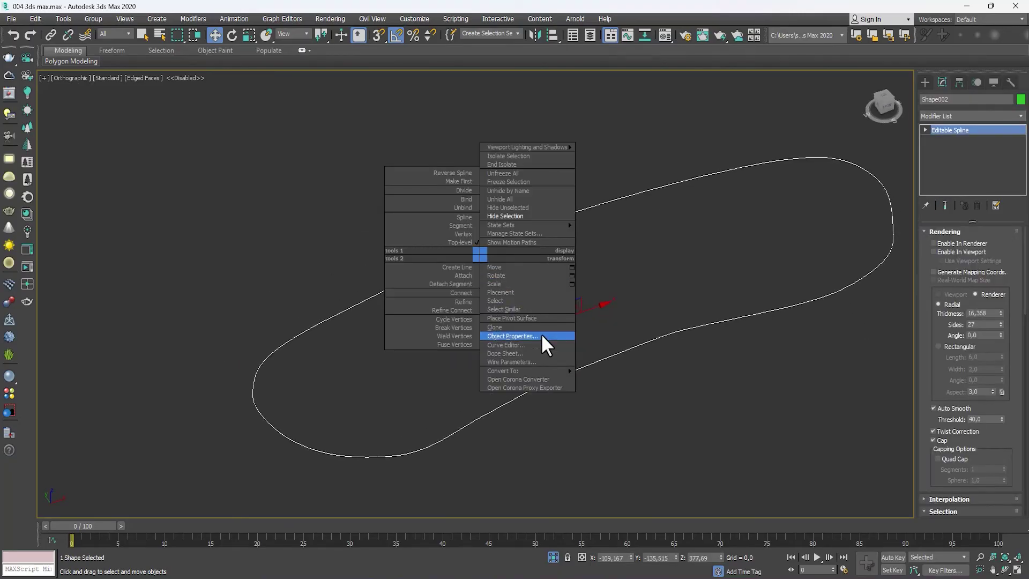
mouse_move(542, 371)
left_click(634, 386)
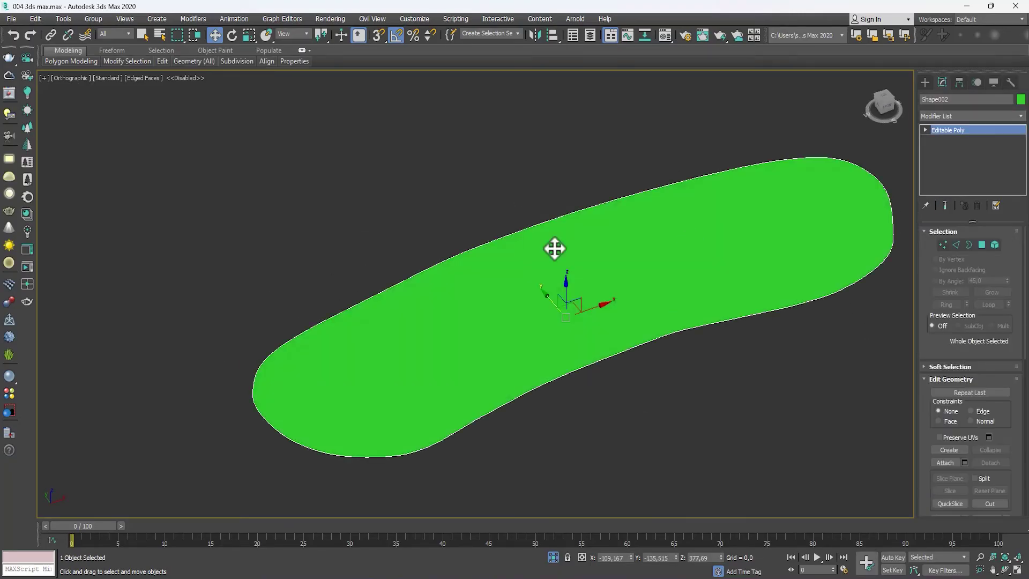
Bring the rest of the sofa back into view and lower the flat polygon to the base's bottom line in the front reference.
scroll(592, 185, "down", 3)
middle_click_drag(591, 185, 521, 174, "alt")
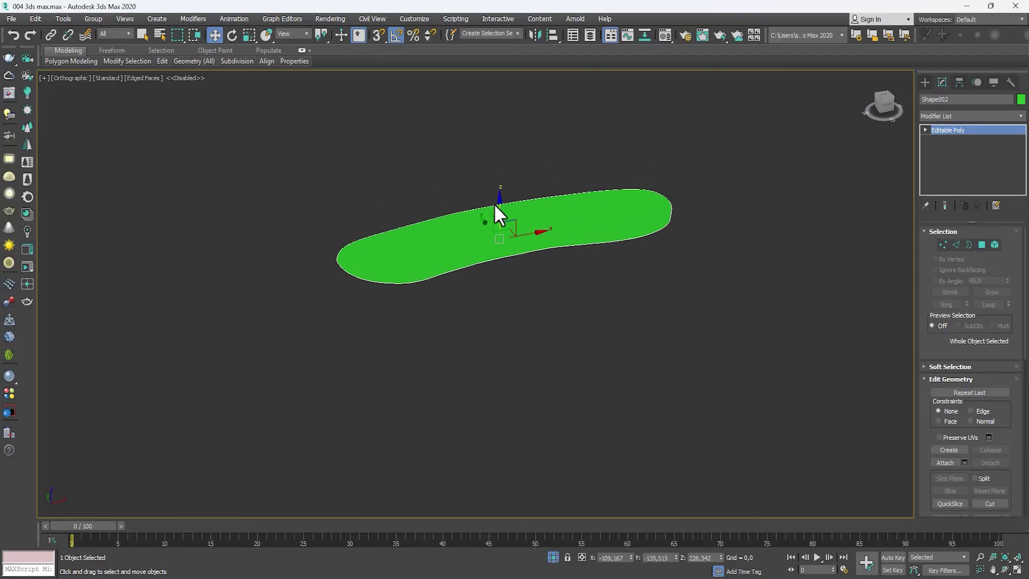
right_click(472, 167)
left_click(494, 119)
middle_click_drag(464, 171, 533, 184, "alt")
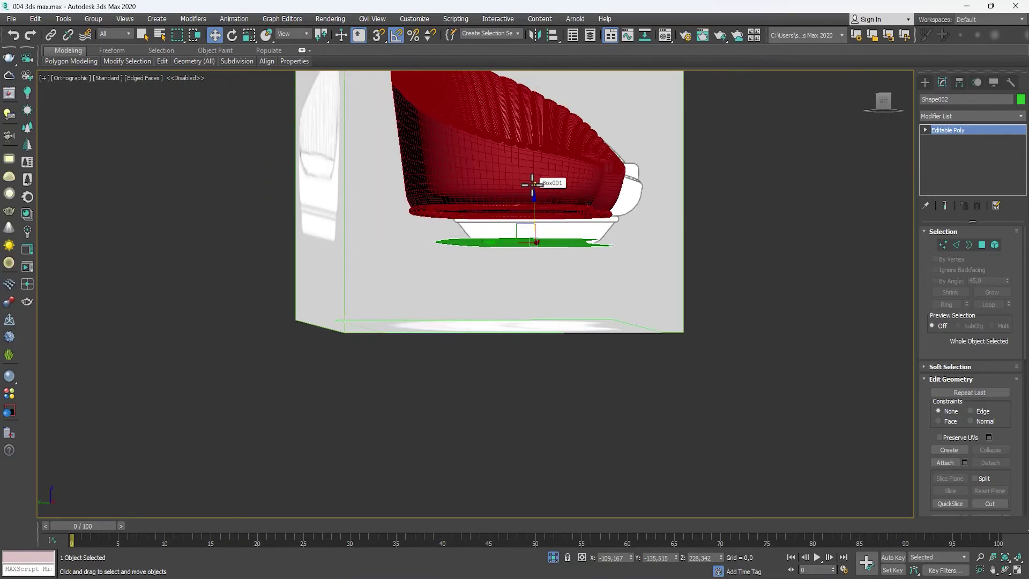
key("f")
scroll(568, 365, "up", 2)
left_click_drag(569, 308, 566, 325)
Scale the polygon uniformly to about 88% and shift it along X to center it on the reference base's bottom line.
key("r")
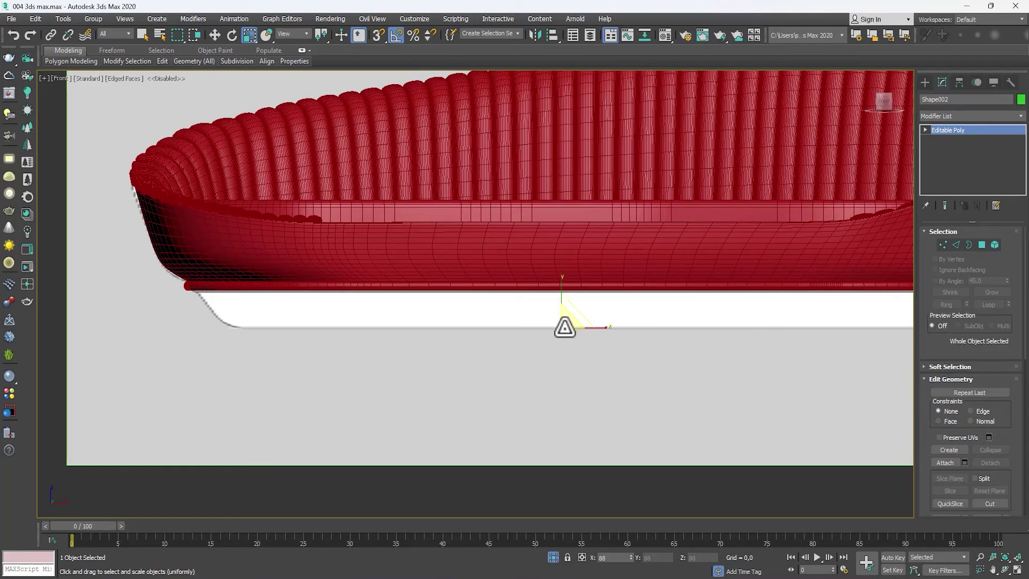
middle_click_drag(643, 307, 522, 311)
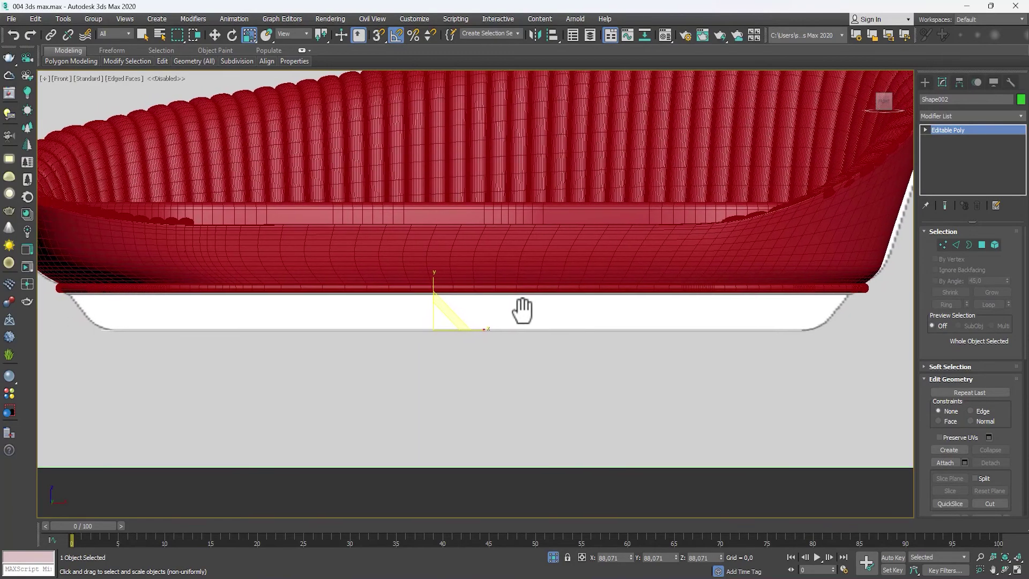
key("w")
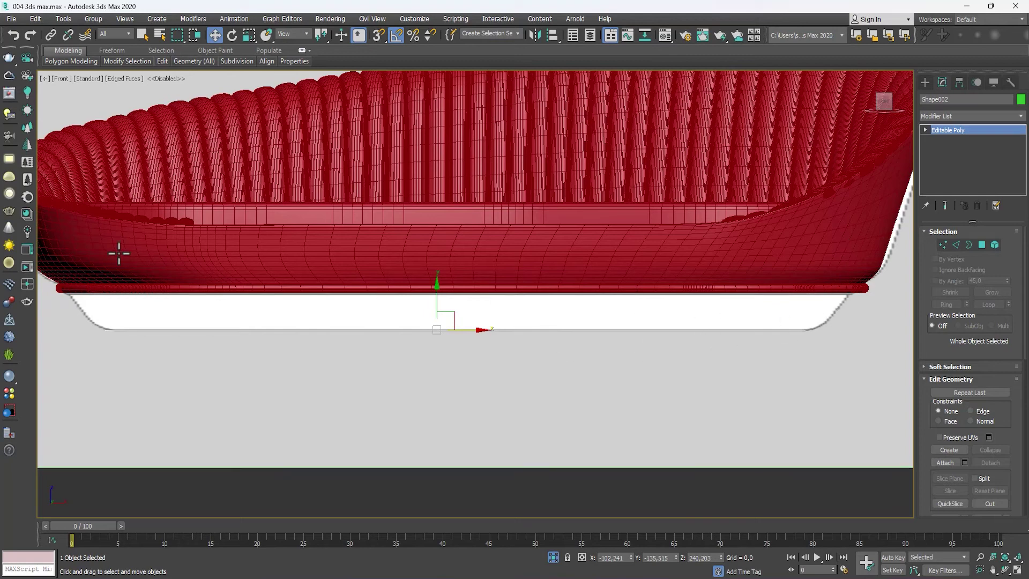
scroll(441, 329, "down", 2)
scroll(496, 302, "up", 5)
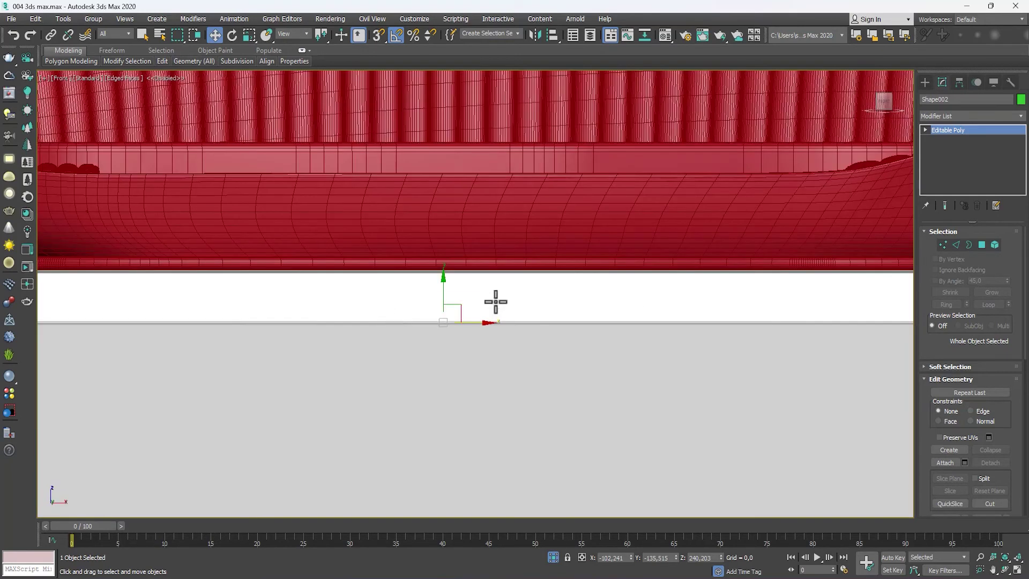
Extend the polygon's border upward to the underside of the trim, at a height of about 305.2, forming the base's side wall.
left_click(969, 245)
scroll(501, 333, "down", 3)
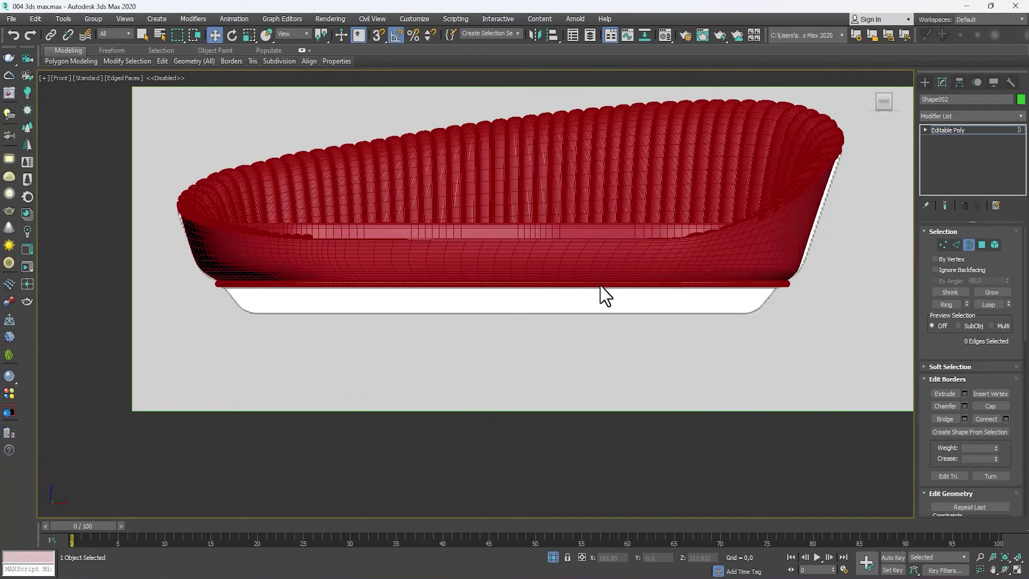
middle_click_drag(594, 268, 480, 301, "alt")
left_click_drag(488, 276, 489, 258, "shift")
key("f")
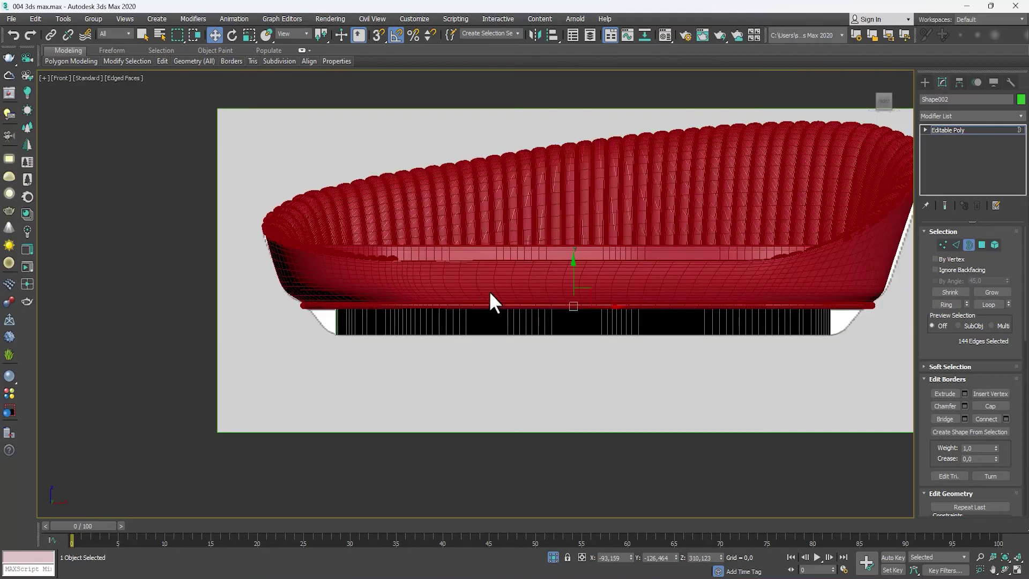
scroll(489, 284, "up", 4)
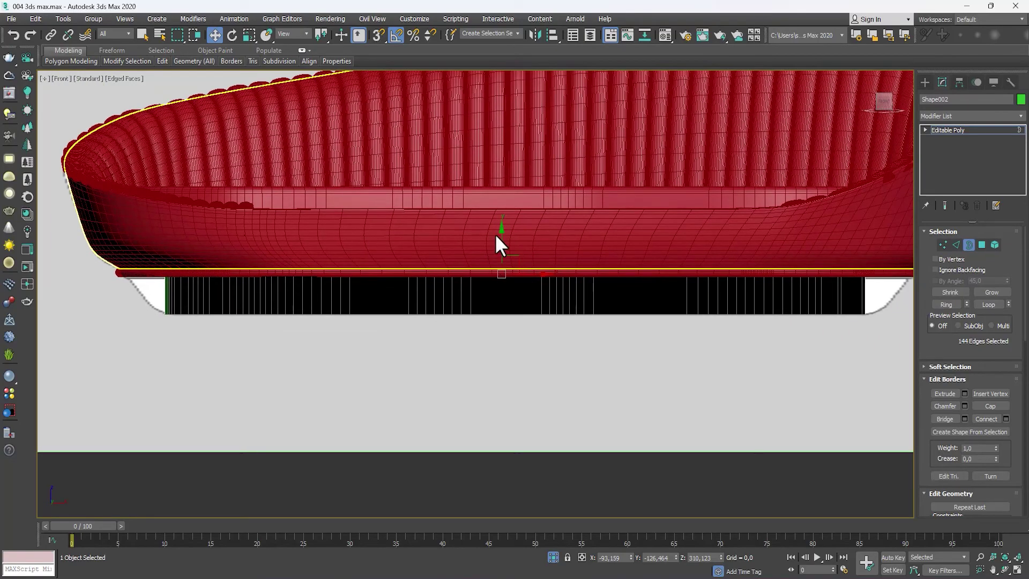
left_click_drag(502, 234, 502, 237)
Scale the base's upper border outward in the front view to follow the reference's slanted sides, and leave border editing.
middle_click_drag(485, 241, 452, 285, "alt")
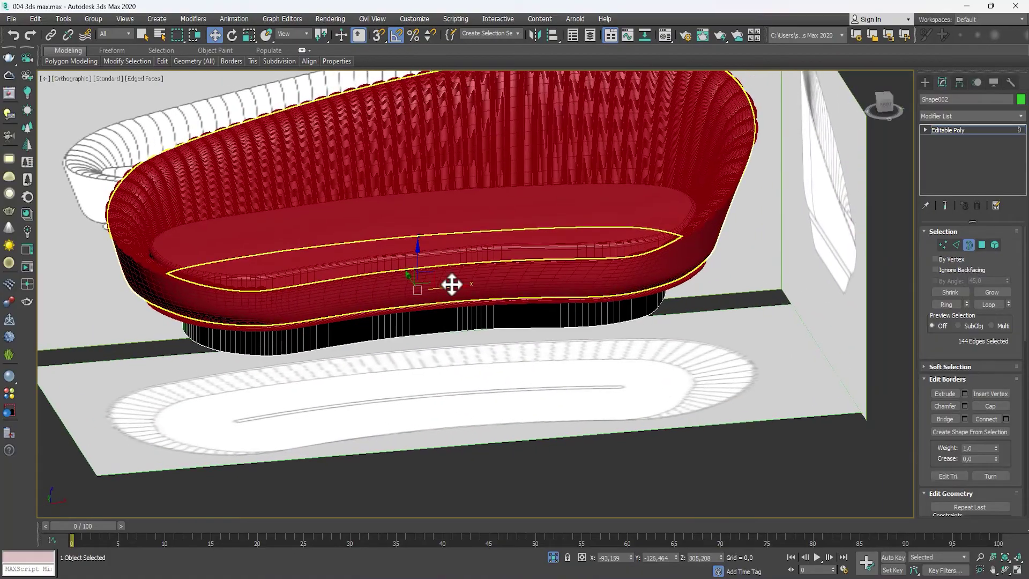
key("f")
middle_click_drag(692, 302, 440, 306)
scroll(394, 399, "up", 2)
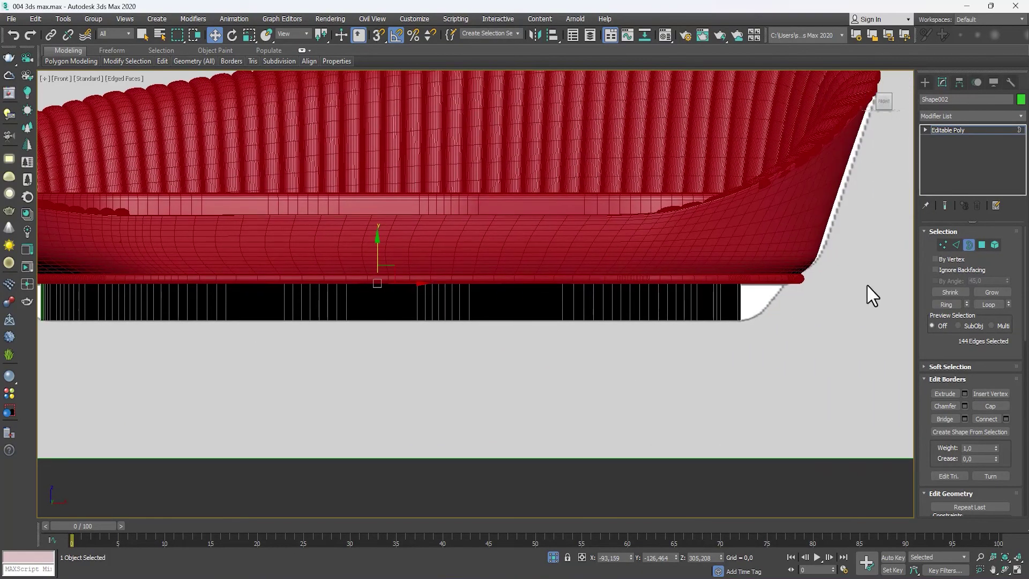
middle_click_drag(488, 258, 567, 235)
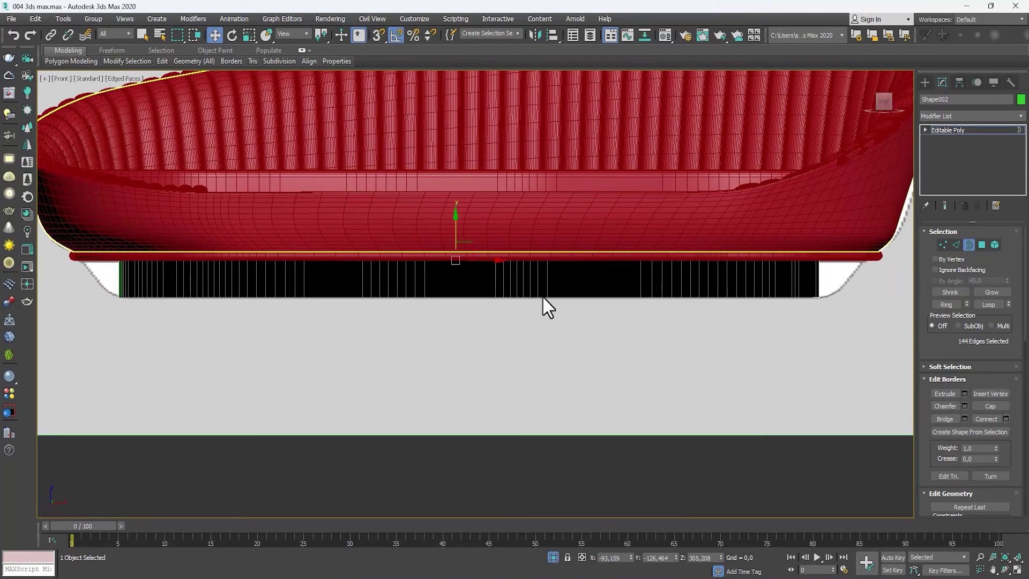
key("e")
key("r")
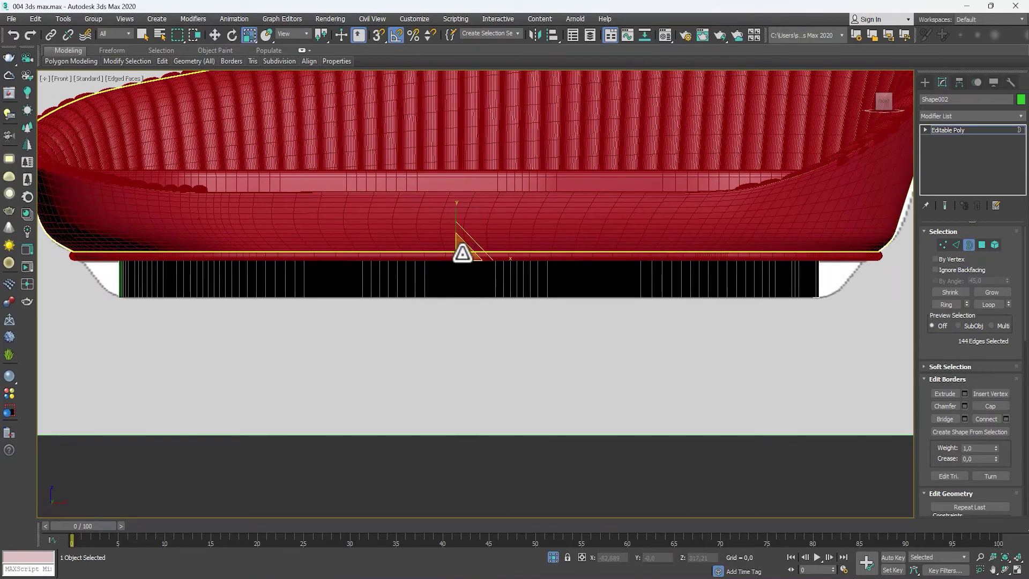
left_click_drag(462, 253, 466, 244)
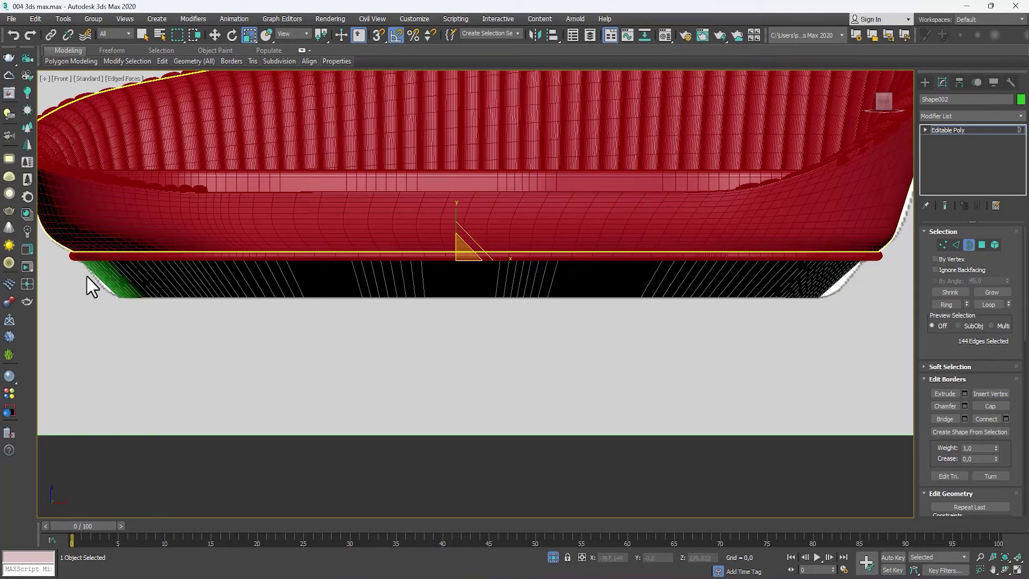
key("z")
left_click(968, 245)
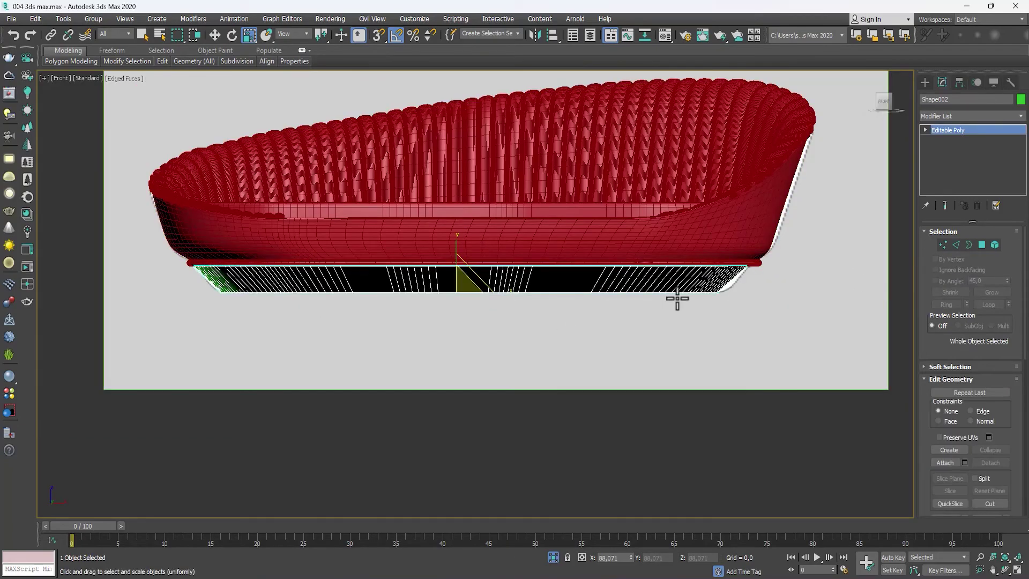
Move the base along Y to about -94.6 under the sofa and show the top view in wireframe.
key("r")
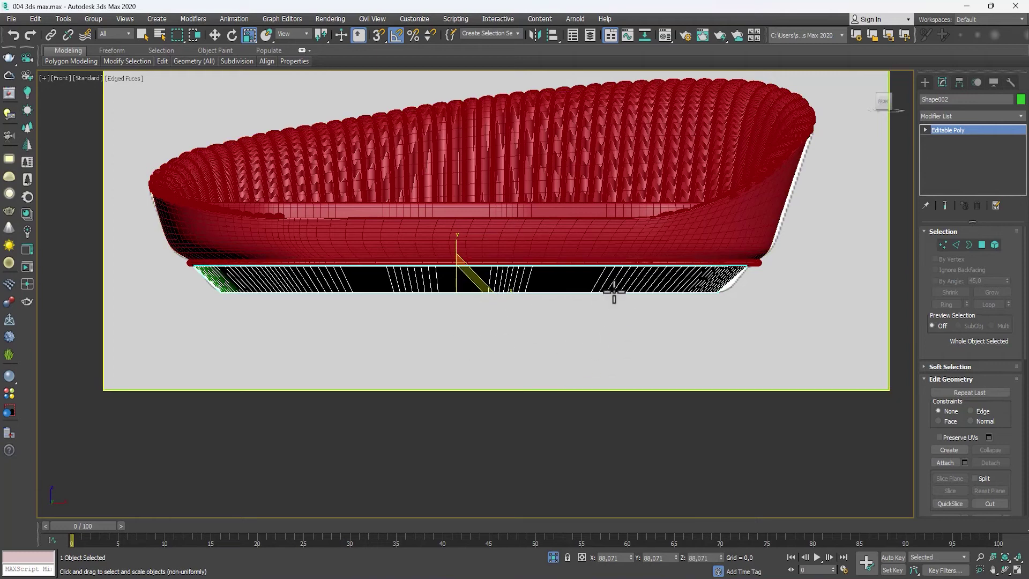
key("l")
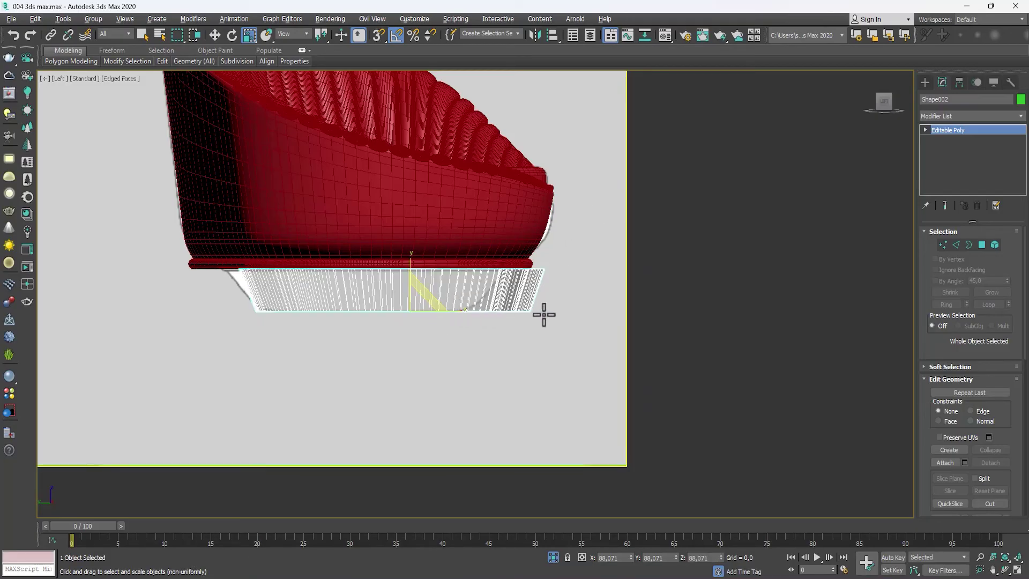
mouse_move(419, 321)
middle_mouse_down("alt")
mouse_move(409, 299)
mouse_move(407, 318)
middle_mouse_up("alt")
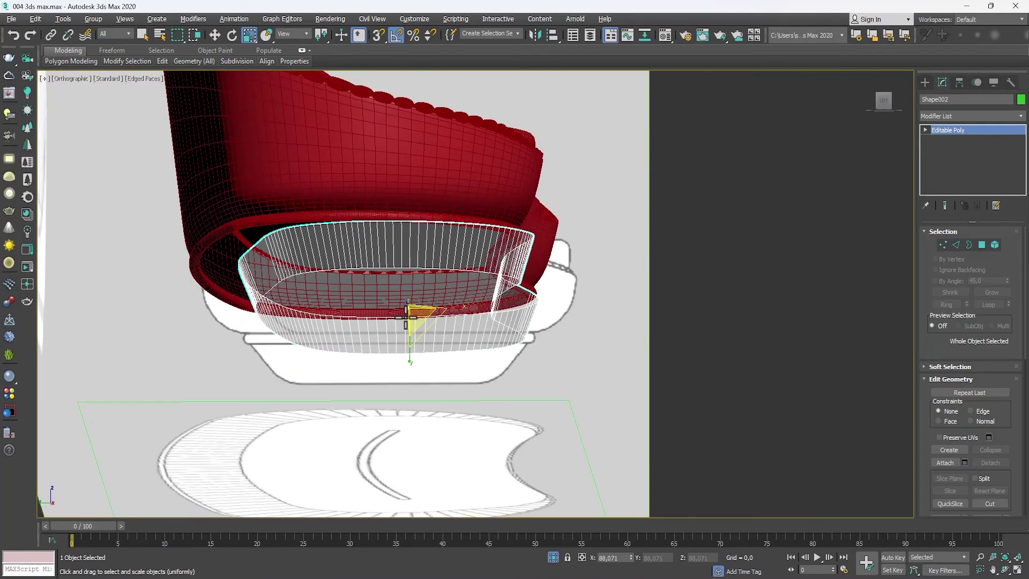
key("q")
key("w")
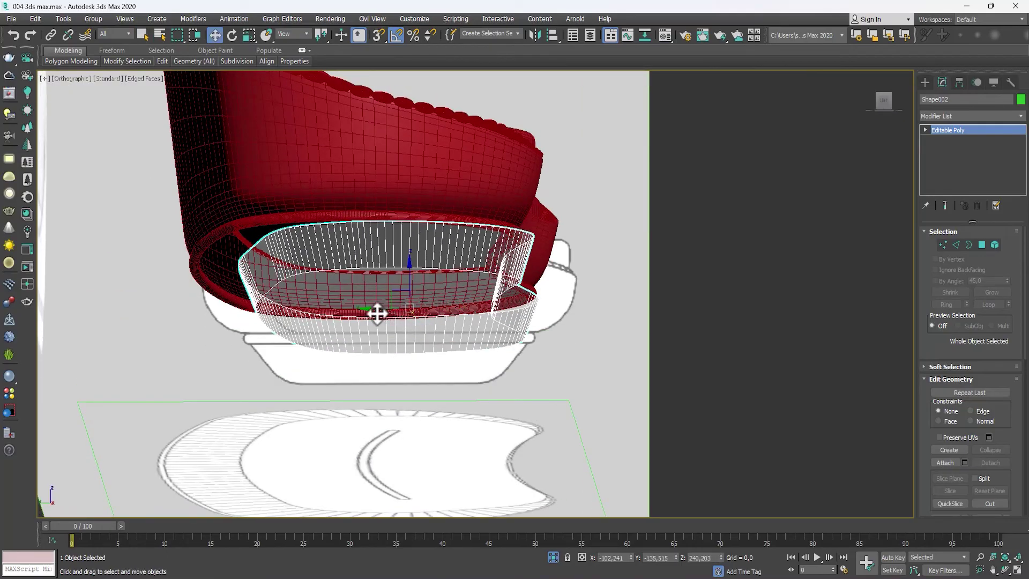
left_click_drag(375, 311, 351, 314)
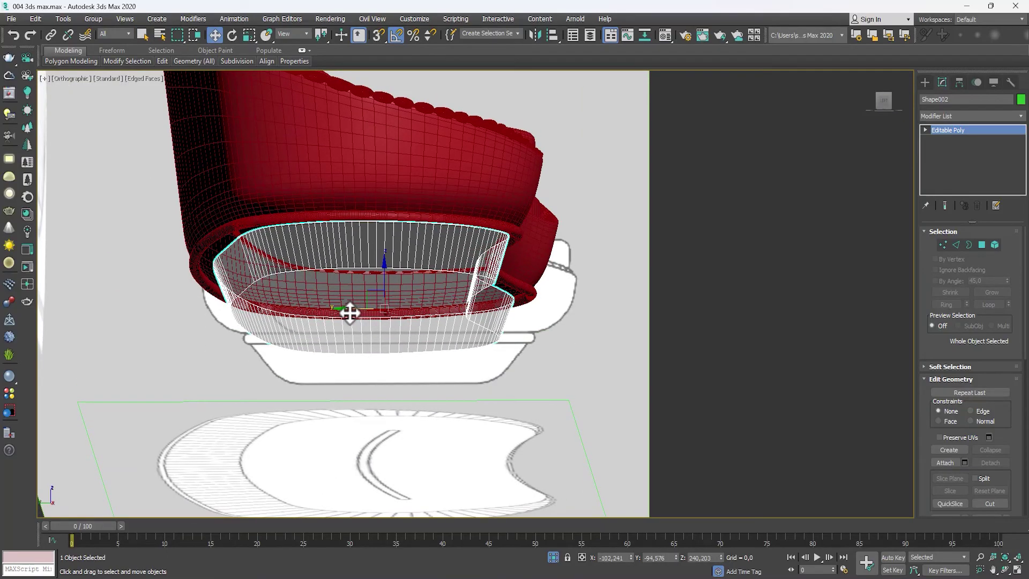
key("t")
key("F3")
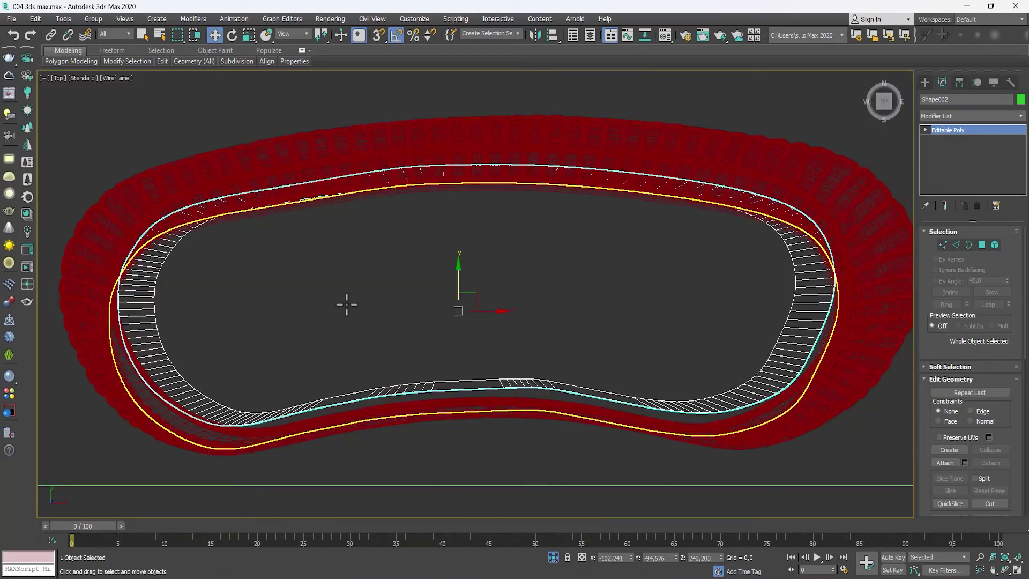
Return to shaded display and move the base along Y to about -85.
key("F3")
mouse_move(345, 303)
middle_mouse_down("alt")
mouse_move(457, 179)
mouse_move(410, 204)
mouse_move(457, 191)
mouse_move(456, 210)
middle_mouse_up("alt")
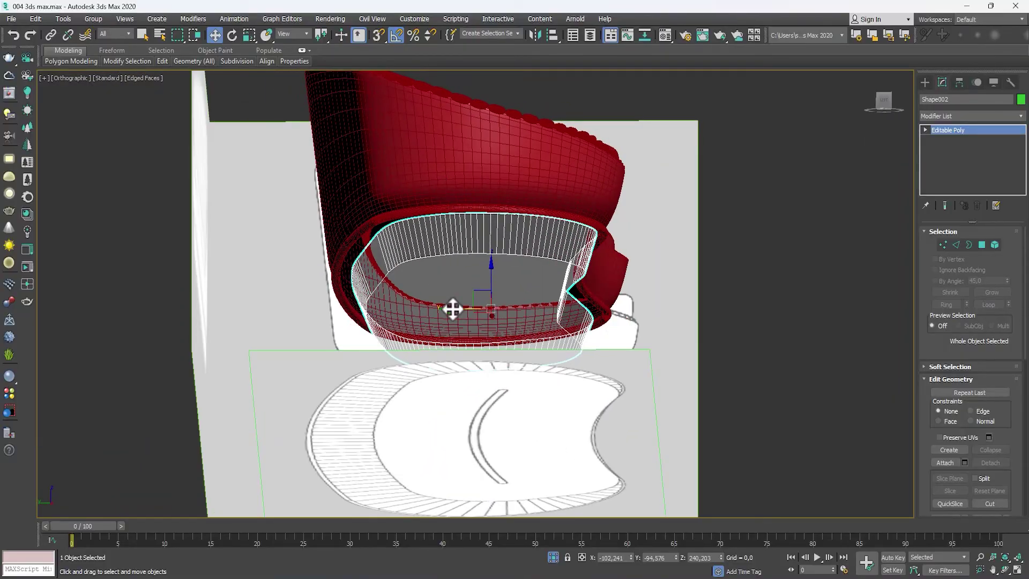
left_click_drag(453, 311, 449, 311)
middle_click_drag(466, 282, 469, 277, "alt")
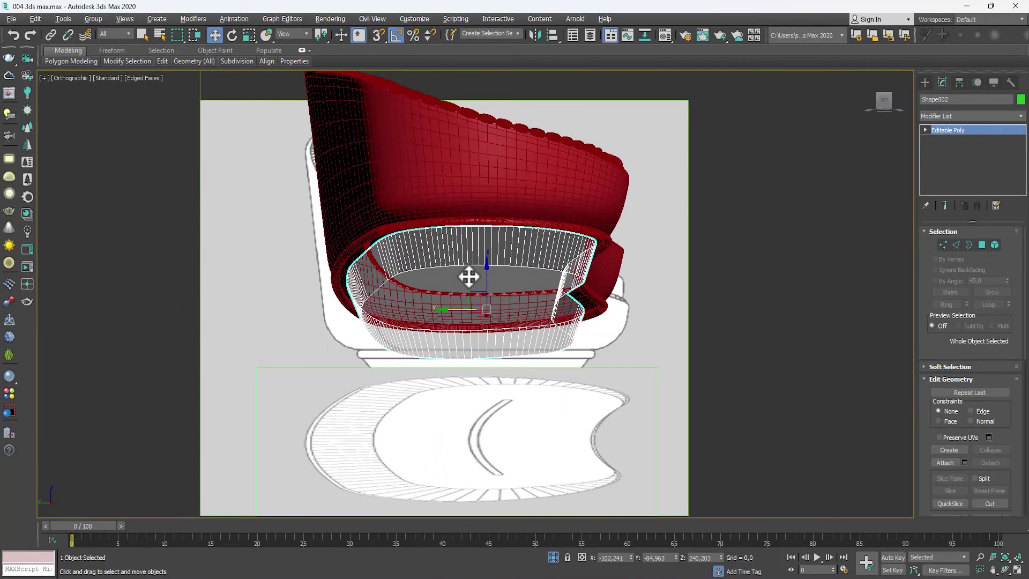
Scale the base's bottom edge loop along the sofa's depth in the left view.
key("f")
key("l")
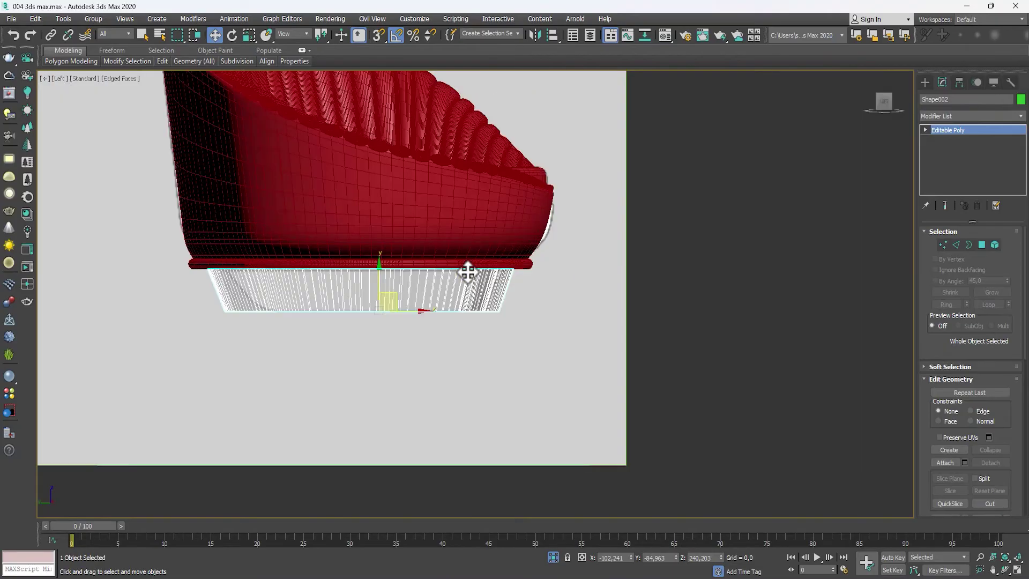
scroll(413, 295, "up", 2)
key("e")
key("r")
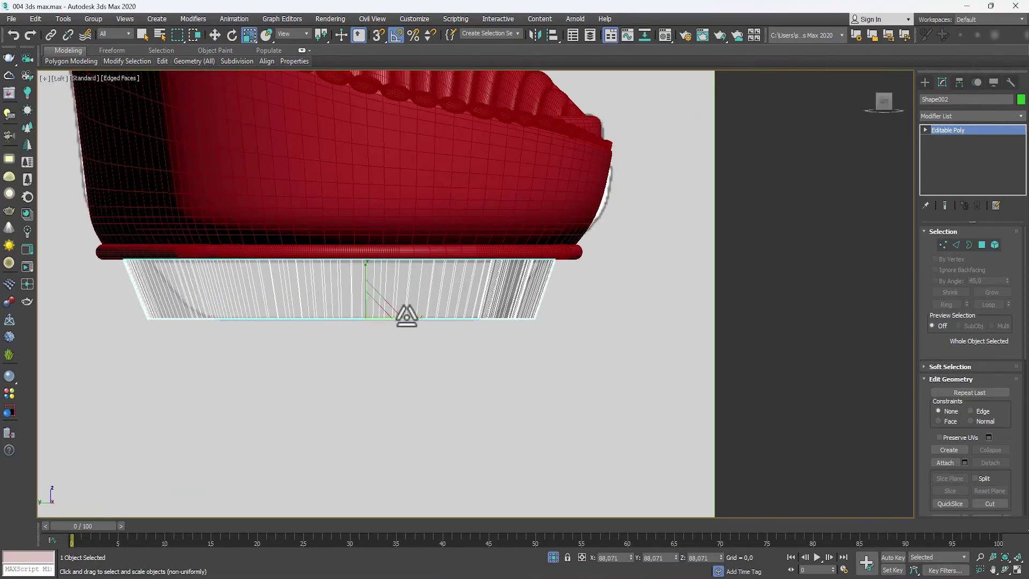
left_click(968, 245)
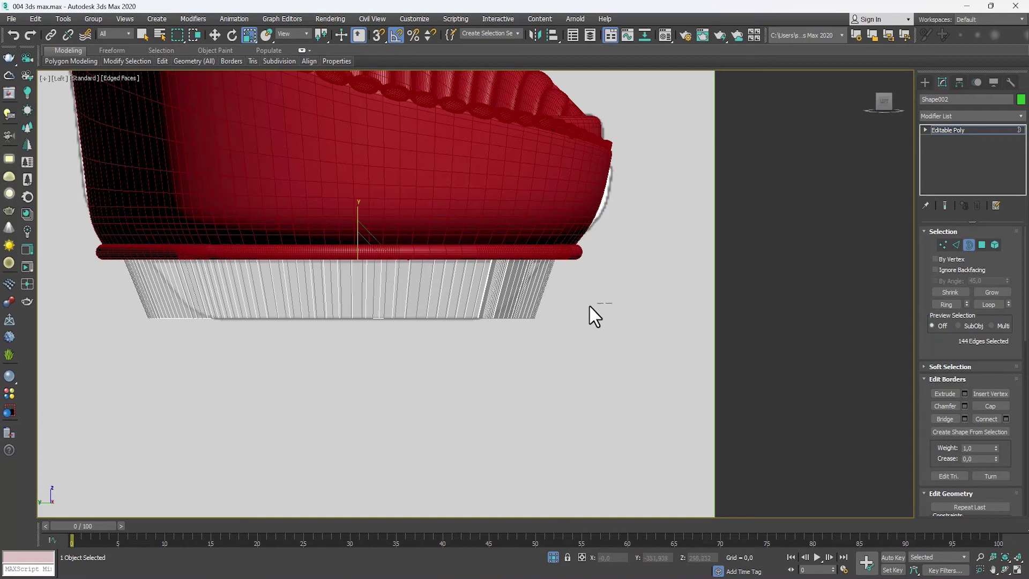
left_click(956, 245)
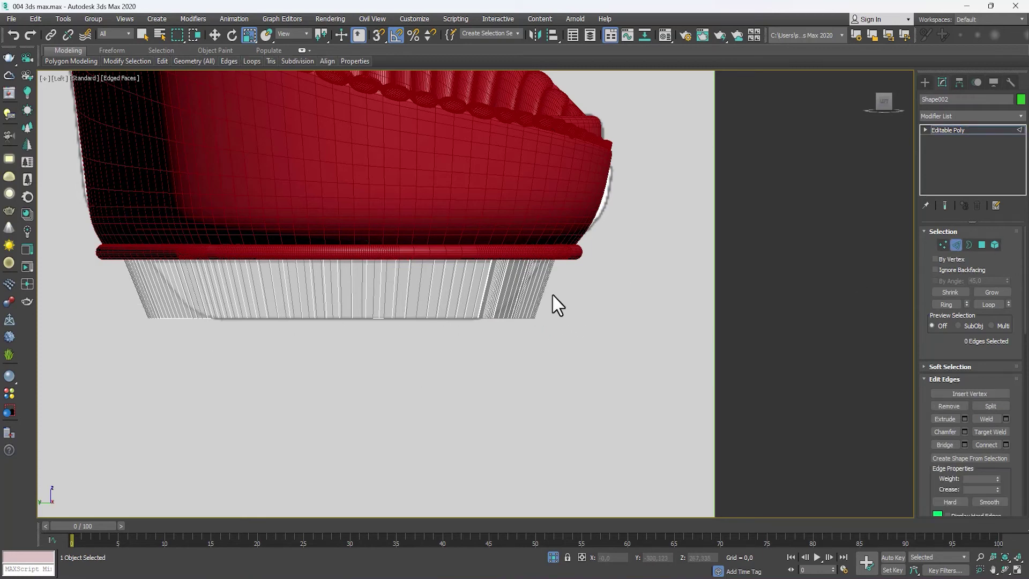
left_click_drag(74, 381, 76, 380)
left_click_drag(631, 294, 120, 316)
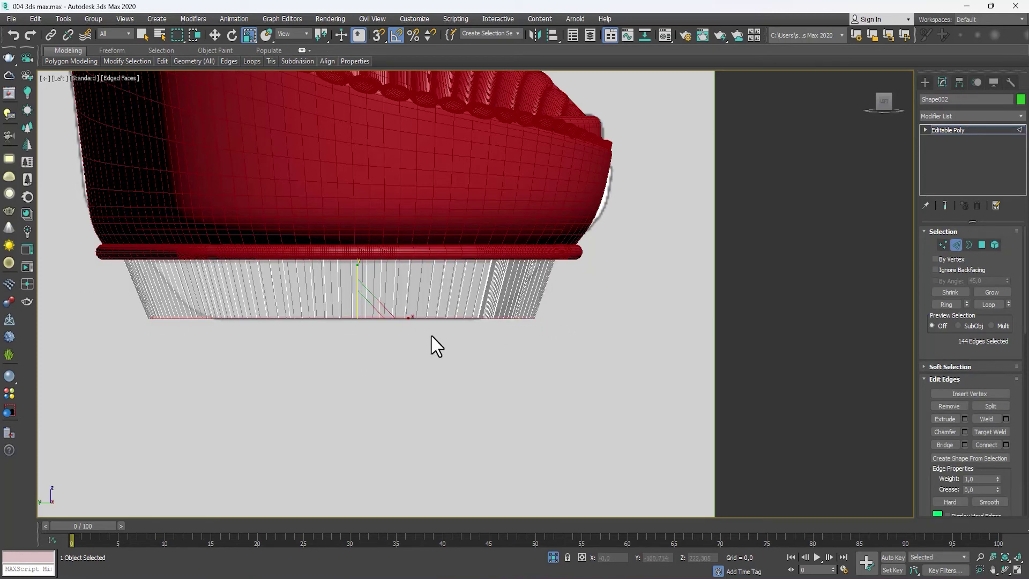
left_click_drag(409, 319, 399, 318)
middle_click_drag(399, 317, 504, 281, "alt")
left_click(442, 254)
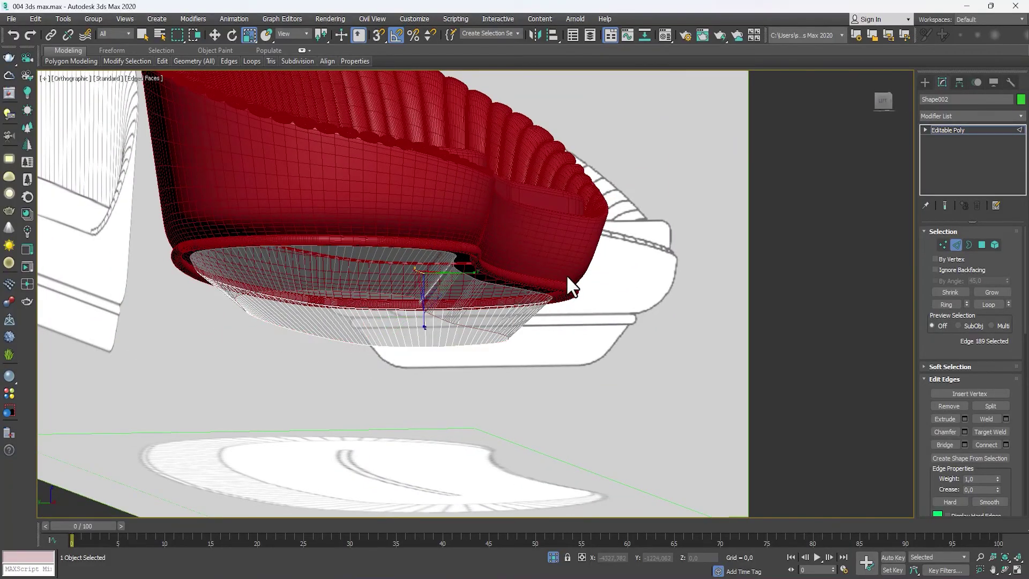
Scale the base's upper border along Y to fit beneath the trim, and leave border editing.
key("f")
scroll(693, 287, "up", 3)
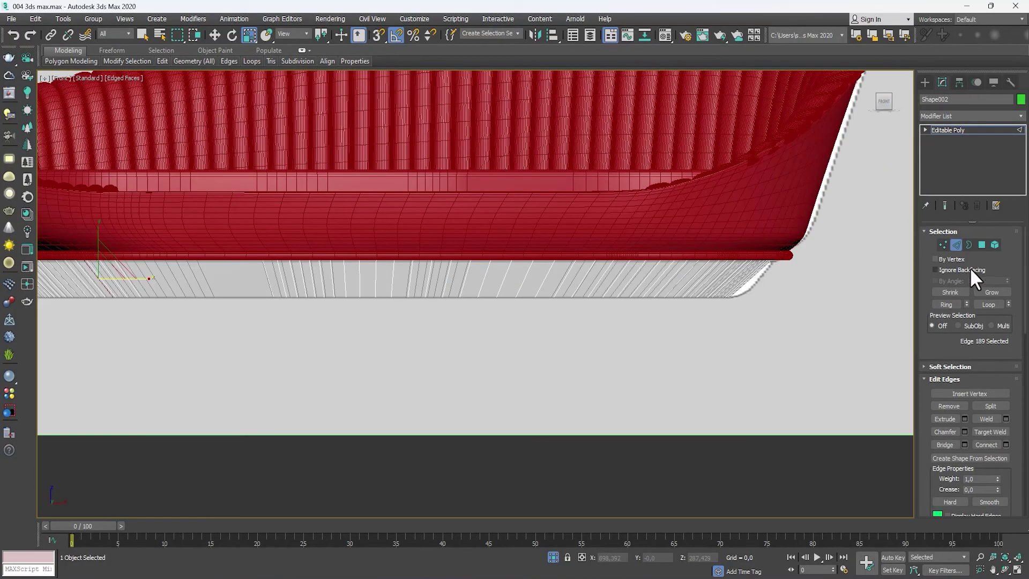
left_click(968, 245)
scroll(470, 283, "down", 4)
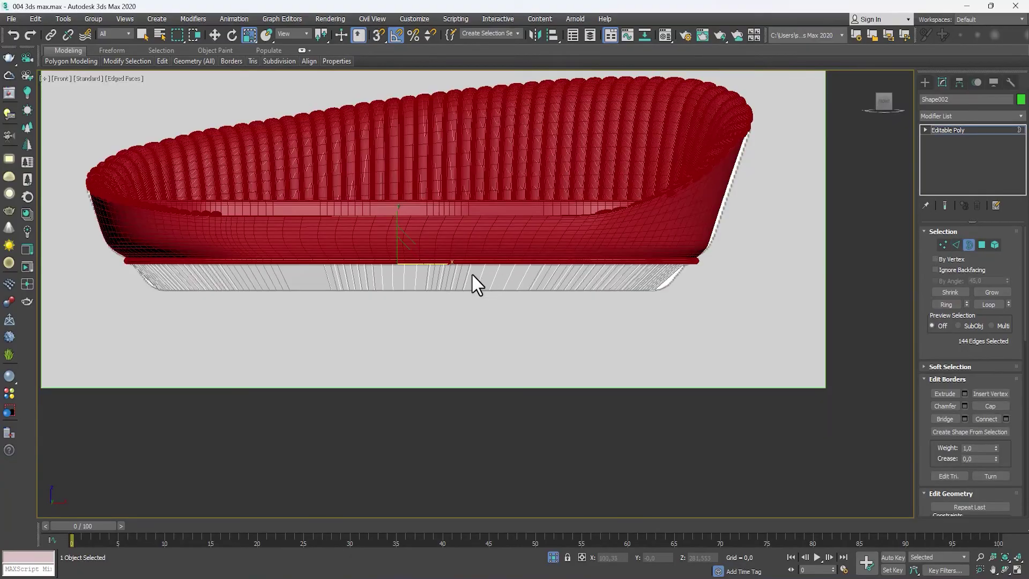
middle_click_drag(473, 285, 444, 259, "alt")
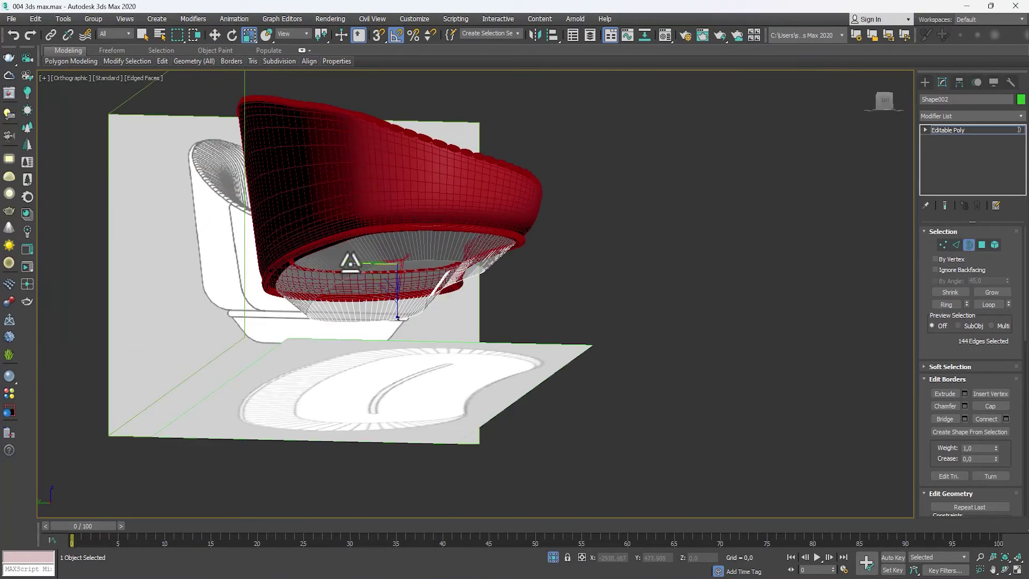
left_click_drag(349, 263, 347, 263)
middle_click_drag(347, 262, 328, 270, "alt")
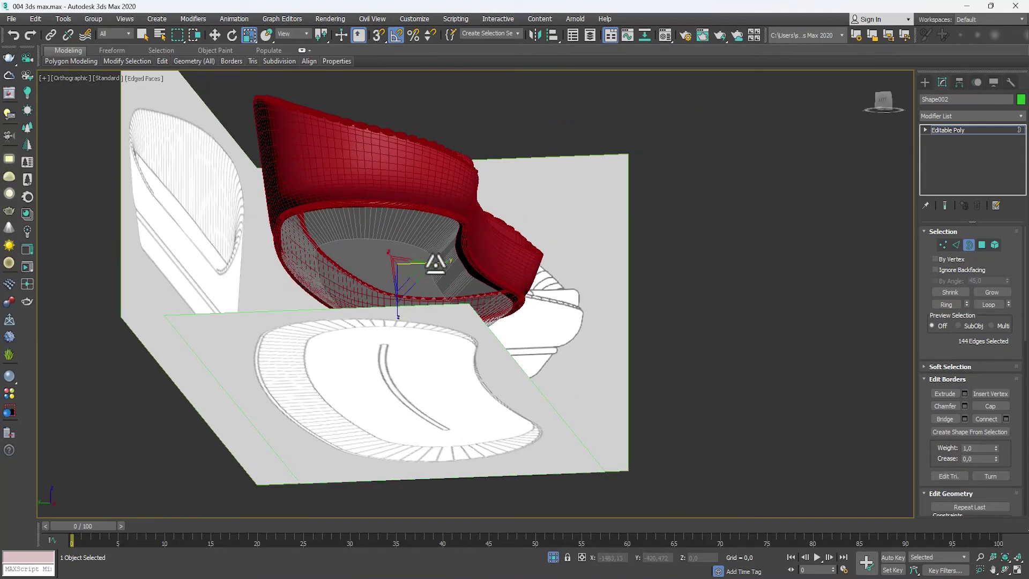
left_click_drag(449, 261, 447, 263)
key("w")
middle_click_drag(421, 287, 401, 300, "alt")
left_click(970, 246)
Turn off the base's see-through display and set its object color to the dark red used for the sofa.
key("alt+x")
scroll(425, 295, "up", 2)
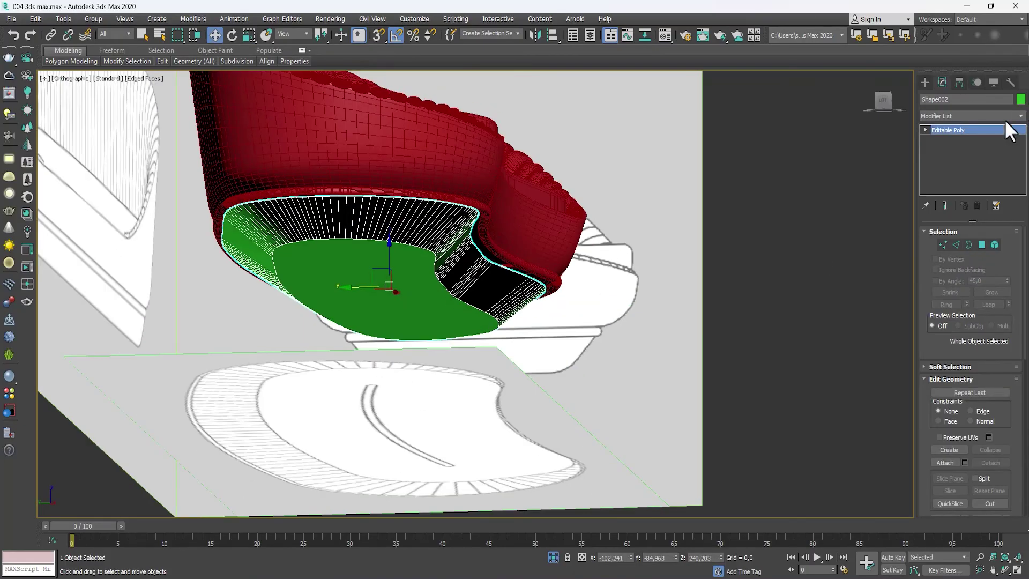
left_click(1021, 99)
left_click(432, 285)
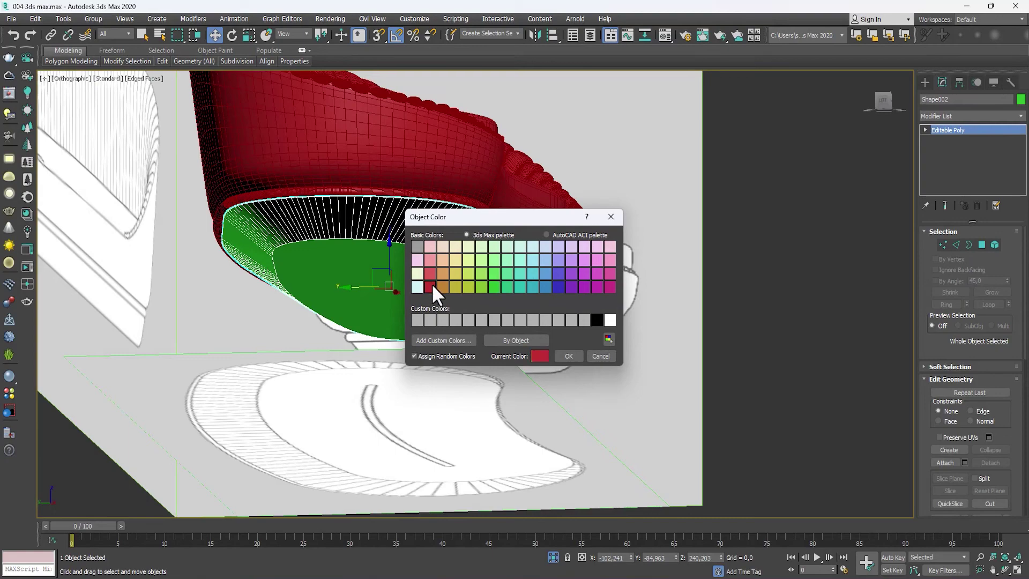
left_click(565, 356)
Move the red base along Y to about -90.6 so it sits centered under the trim.
scroll(477, 301, "up", 2)
middle_click_drag(476, 301, 357, 295, "alt")
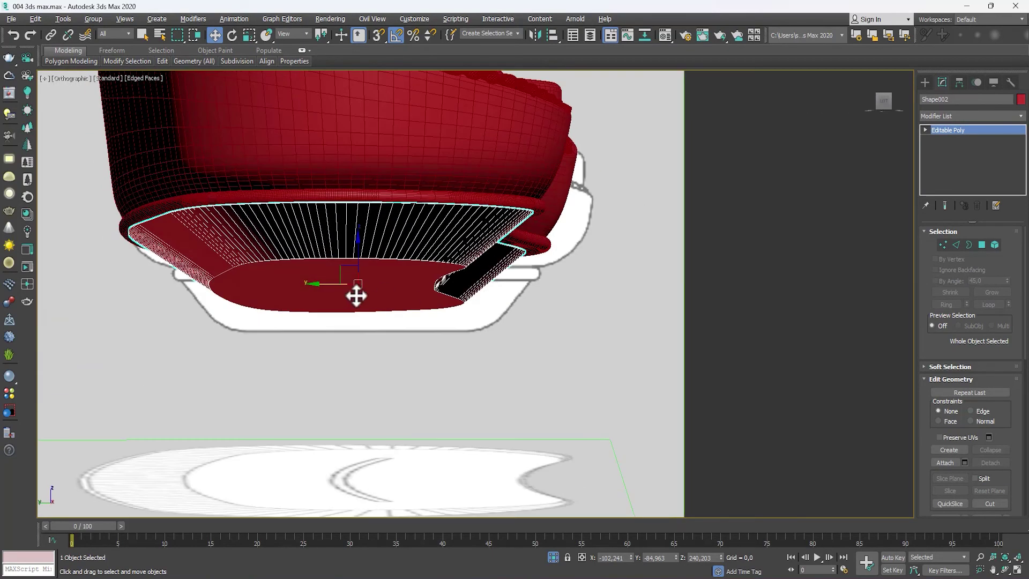
left_click_drag(327, 285, 331, 286)
middle_click_drag(411, 282, 390, 263, "alt")
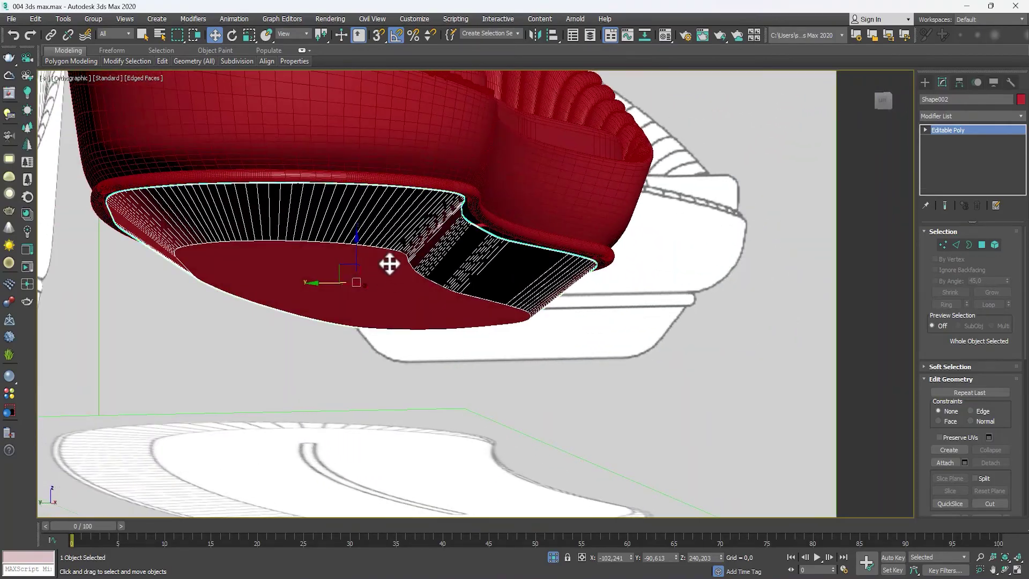
Raise the base's upper border to a height of about 307.2 to meet the trim, and leave border editing.
left_click(969, 245)
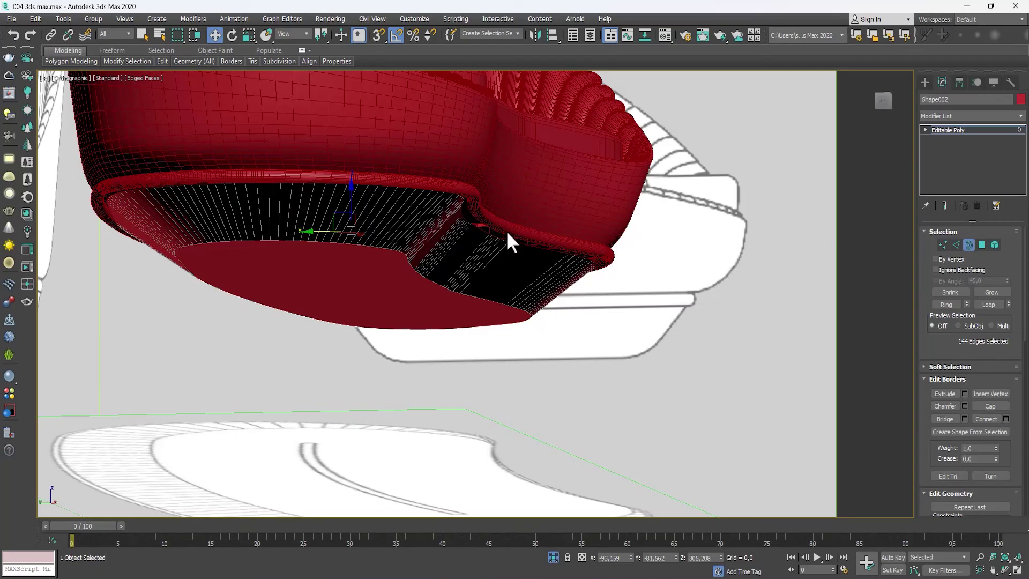
left_click(967, 246)
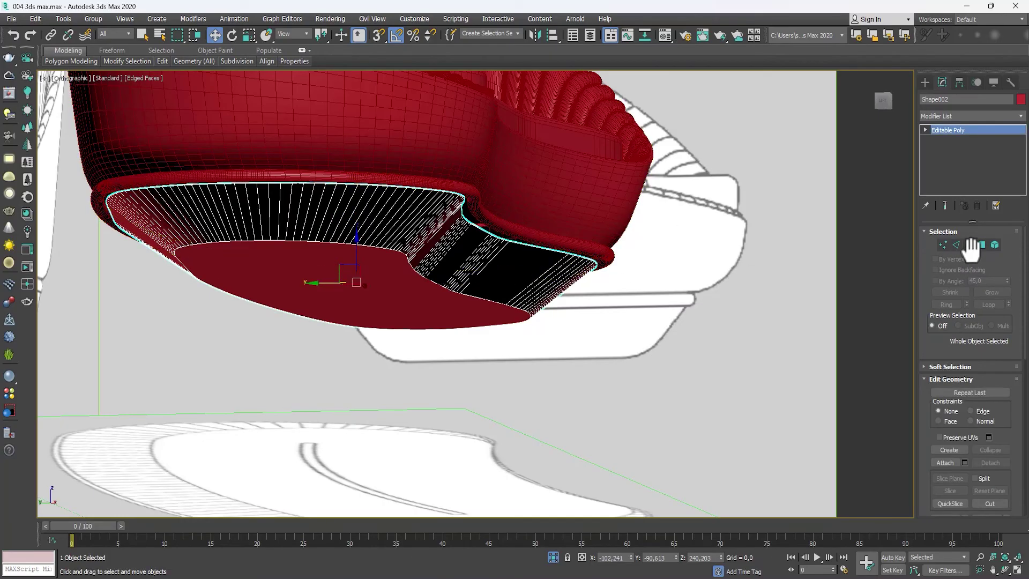
left_click(969, 246)
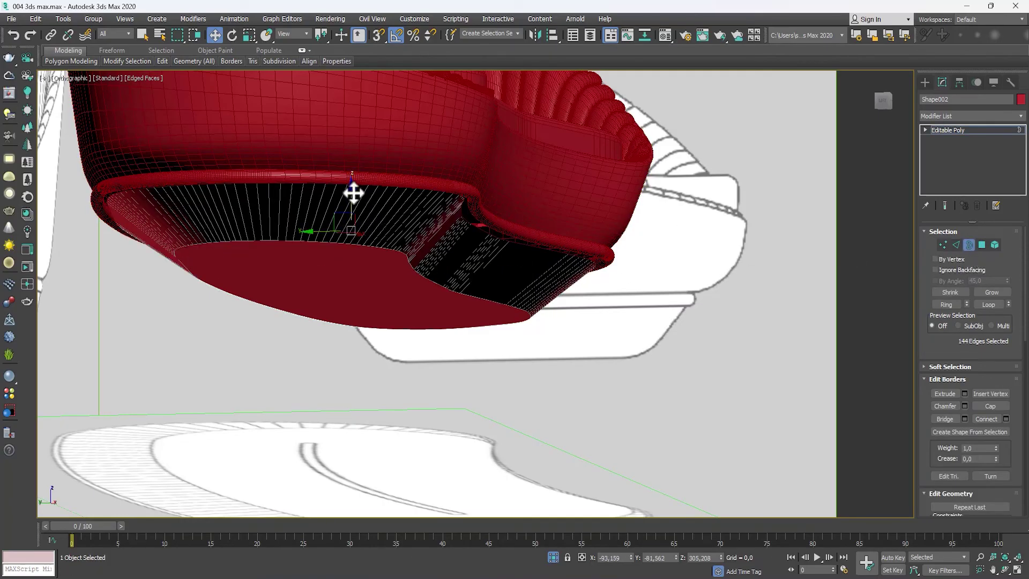
left_click_drag(355, 193, 356, 191)
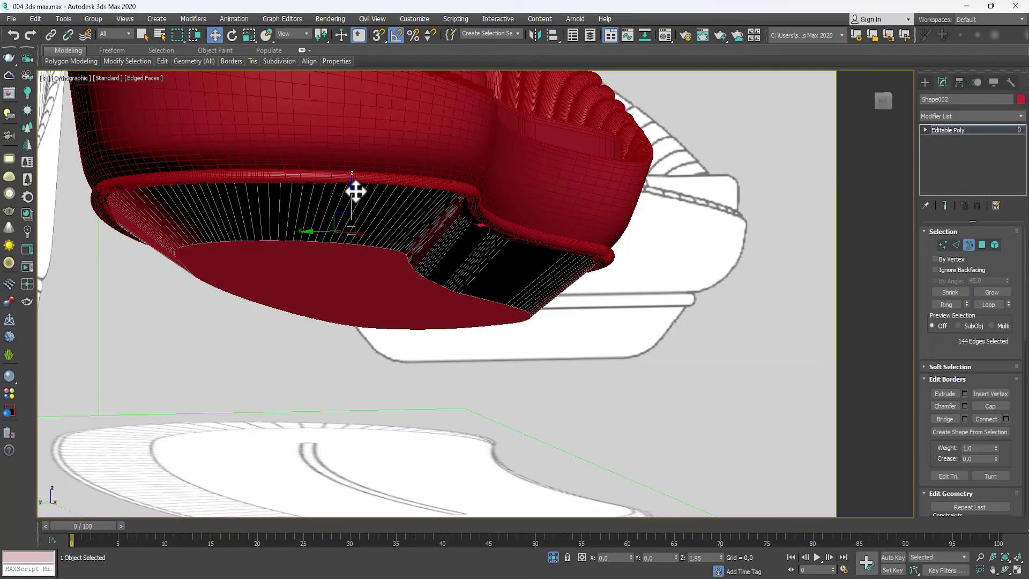
middle_click_drag(355, 191, 428, 300, "alt")
middle_click_drag(429, 300, 437, 276, "alt")
left_click(971, 244)
scroll(616, 302, "down", 3)
middle_click_drag(618, 301, 710, 317, "alt")
left_click(702, 416)
middle_click_drag(709, 316, 650, 311, "alt")
middle_click_drag(625, 260, 515, 288, "alt")
left_click(515, 275)
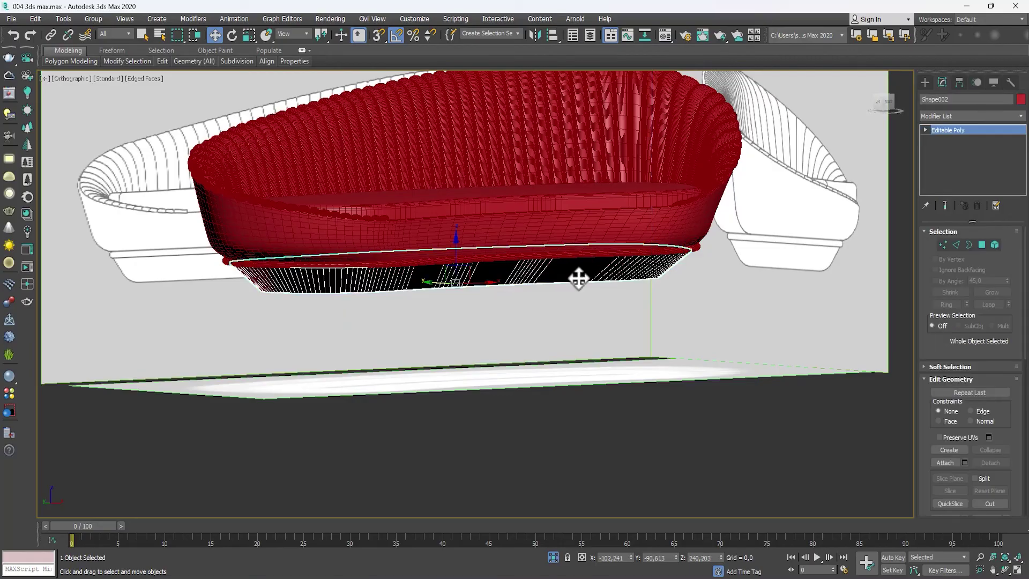
Select only the base's bottom edge loop in the front view, leaving out the upper and side edges.
key("f")
left_click(957, 245)
middle_click_drag(772, 285, 782, 255)
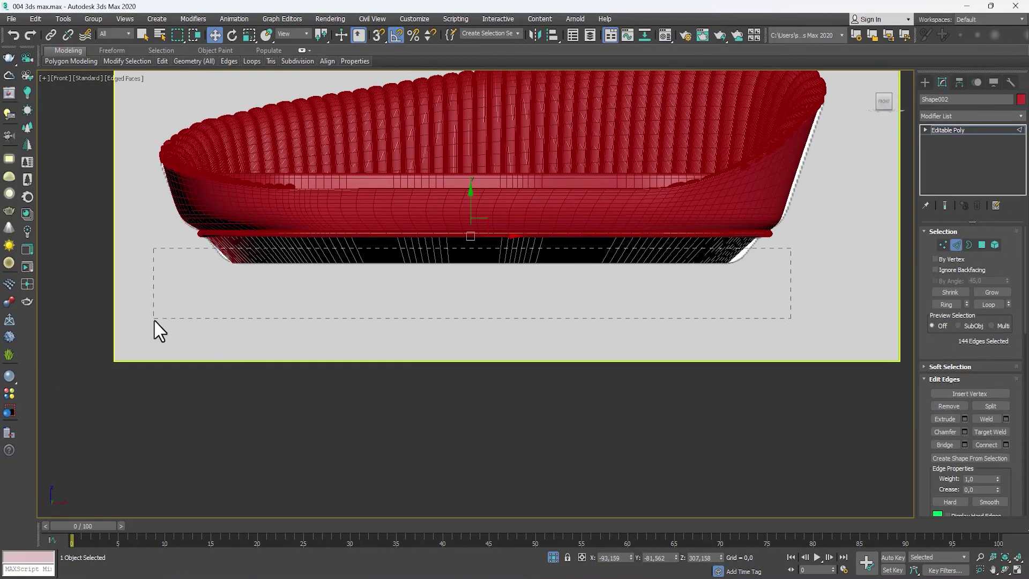
left_click_drag(154, 321, 161, 321, "ctrl")
scroll(386, 278, "up", 3)
scroll(407, 259, "down", 3)
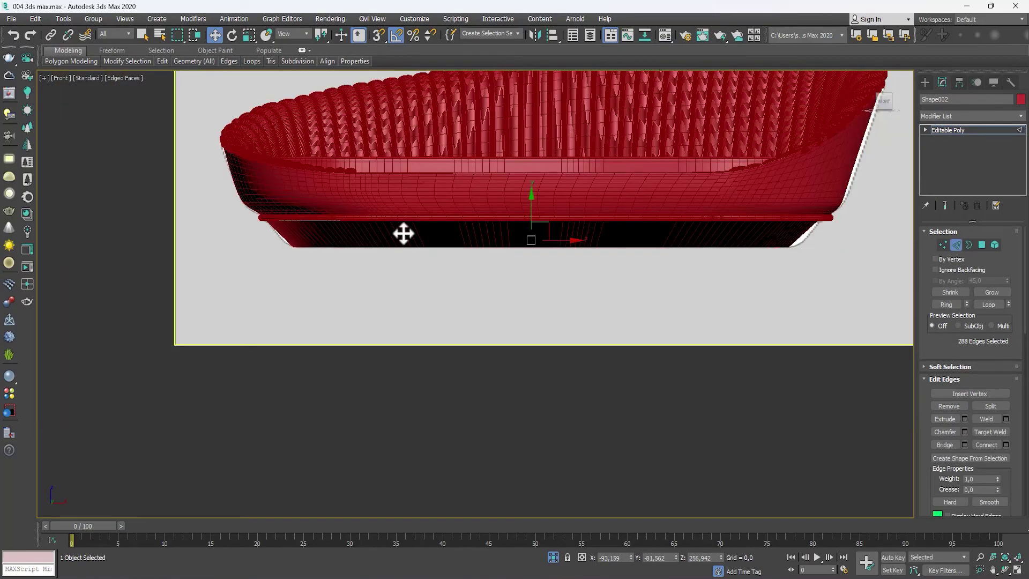
middle_click_drag(404, 233, 380, 235)
left_click_drag(277, 238, 243, 232, "alt")
scroll(281, 237, "up", 4)
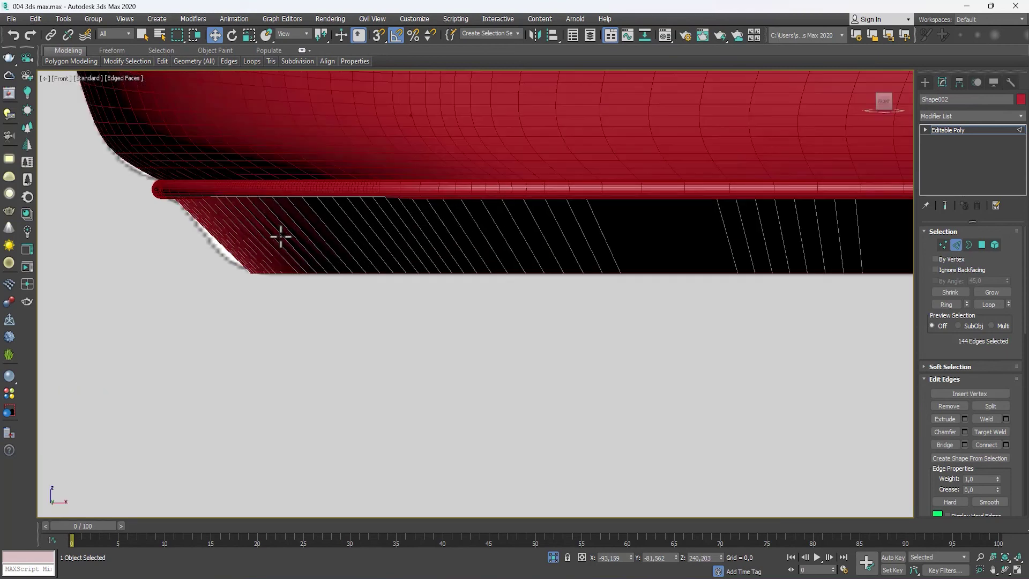
Try to chamfer the base's bottom edge loop by about 61.9 with 7 segments against the reference's rounded corner.
middle_click_drag(341, 288, 257, 291)
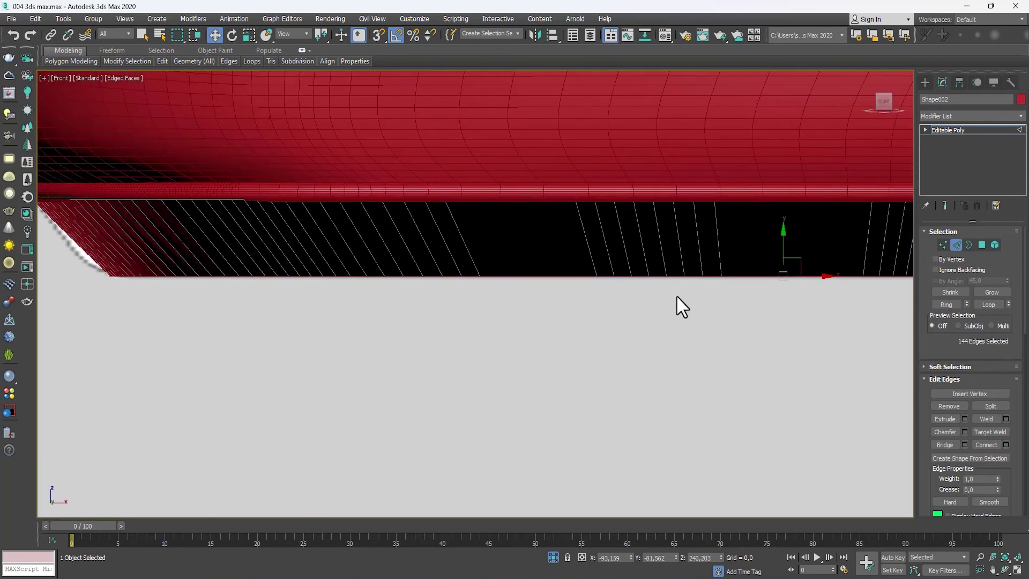
right_click(595, 324)
left_click(501, 385)
scroll(369, 322, "down", 3)
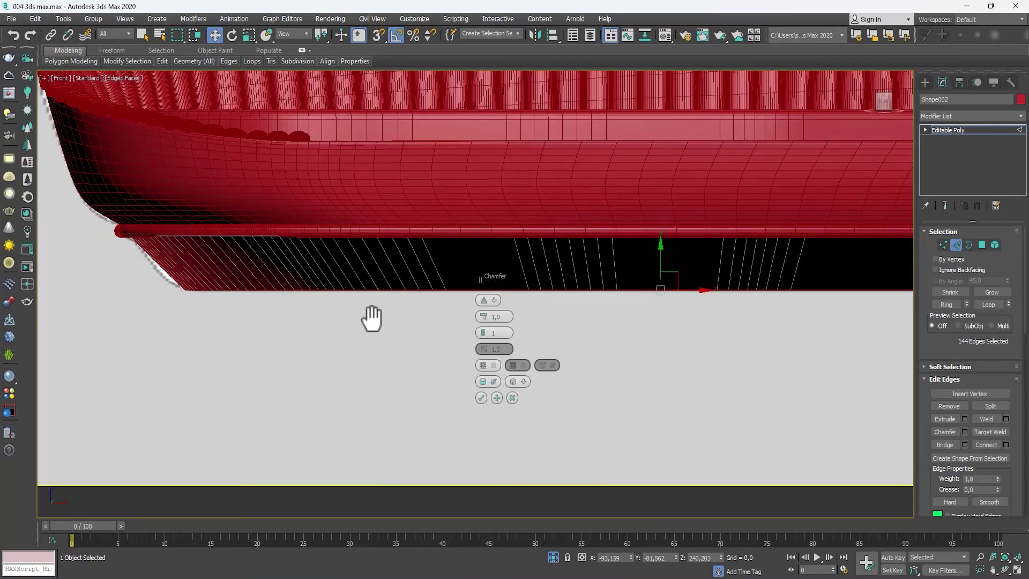
left_click_drag(482, 317, 483, 283)
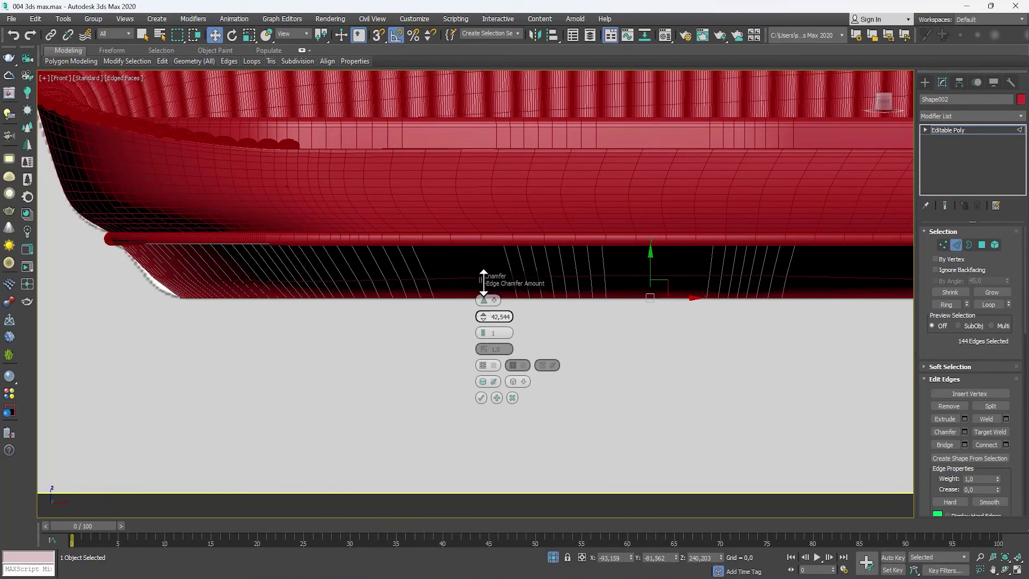
left_click_drag(482, 333, 475, 302)
scroll(316, 296, "down", 2)
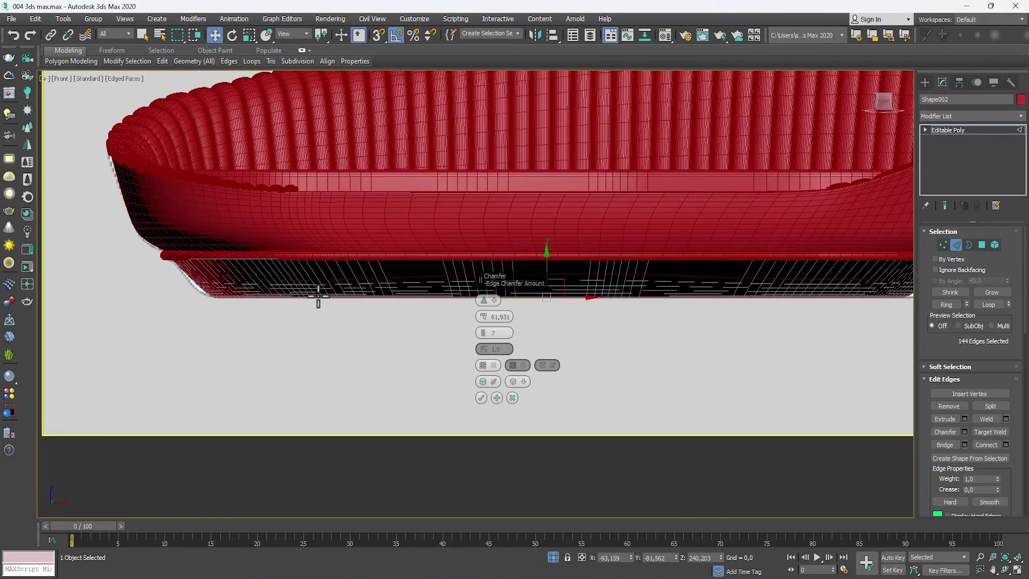
middle_click_drag(320, 297, 213, 304)
scroll(772, 321, "up", 2)
scroll(772, 321, "up", 2)
middle_click_drag(771, 321, 711, 364)
scroll(697, 343, "down", 2)
left_click(513, 398)
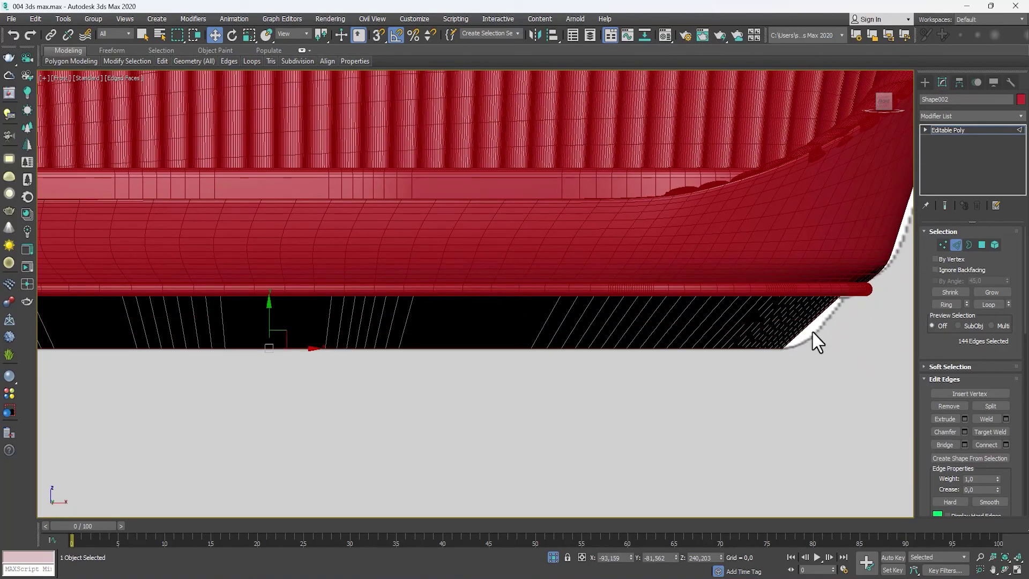
Scale the bottom edge loop slightly outward along X toward the reference outline, and make the base see-through.
key("r")
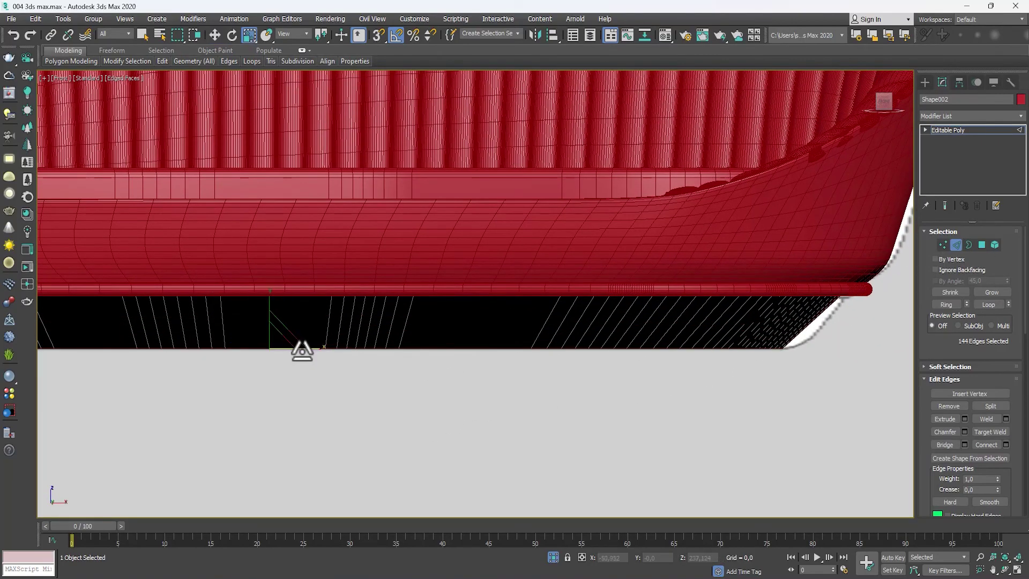
left_click_drag(319, 349, 318, 348)
scroll(453, 336, "down", 5)
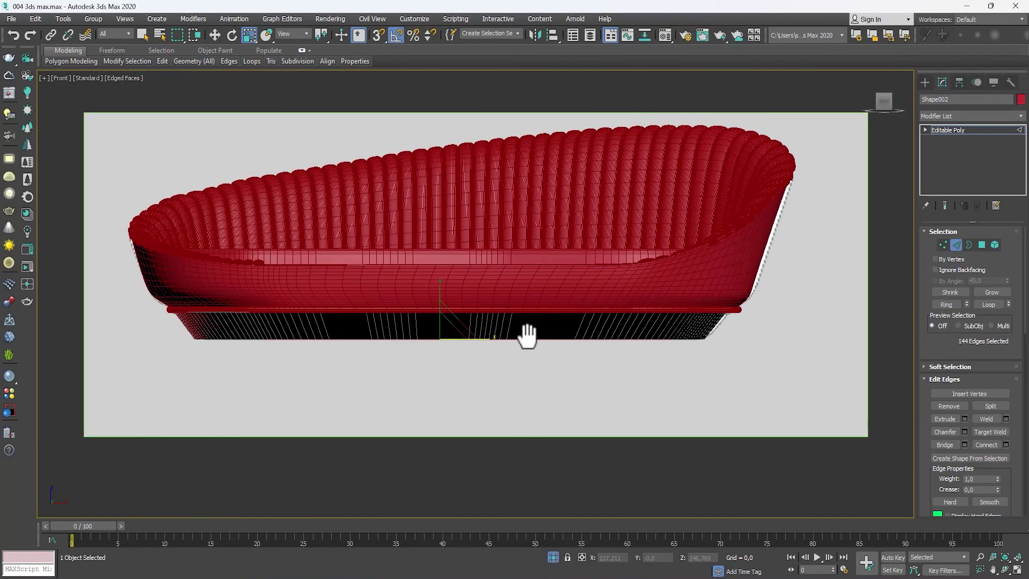
scroll(296, 351, "up", 4)
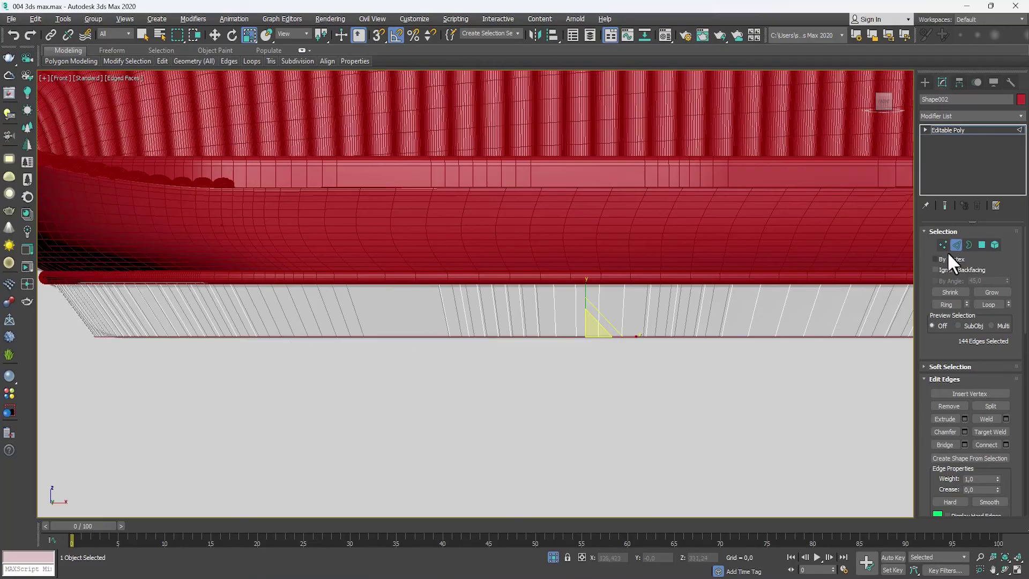
scroll(825, 278, "down", 2)
Chamfer the base's bottom edge loop by about 50.67 with 5 segments and leave edge editing.
key("ctrl+shift+c")
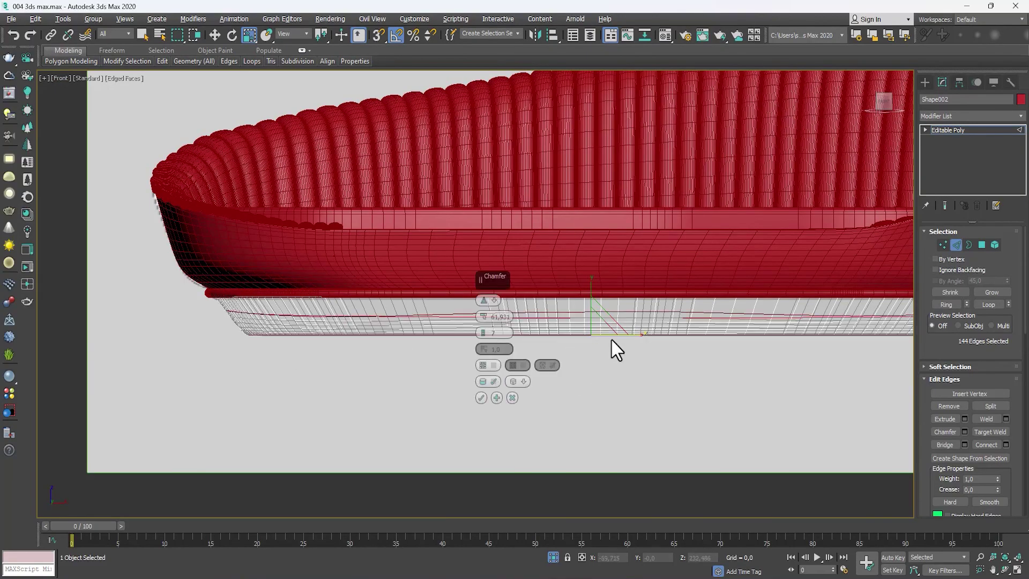
left_click(513, 398)
right_click(552, 325)
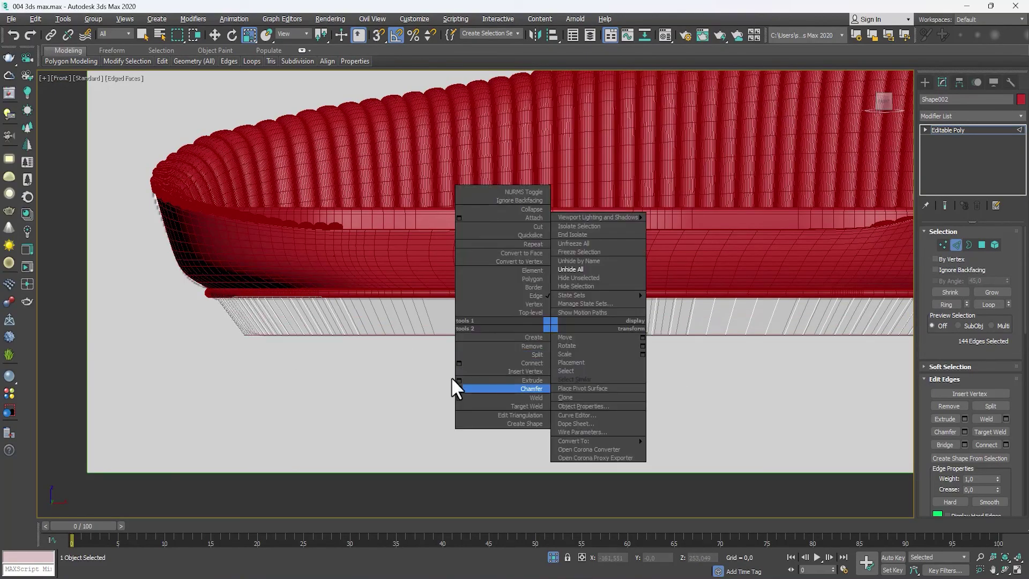
left_click(459, 388)
scroll(246, 348, "up", 3)
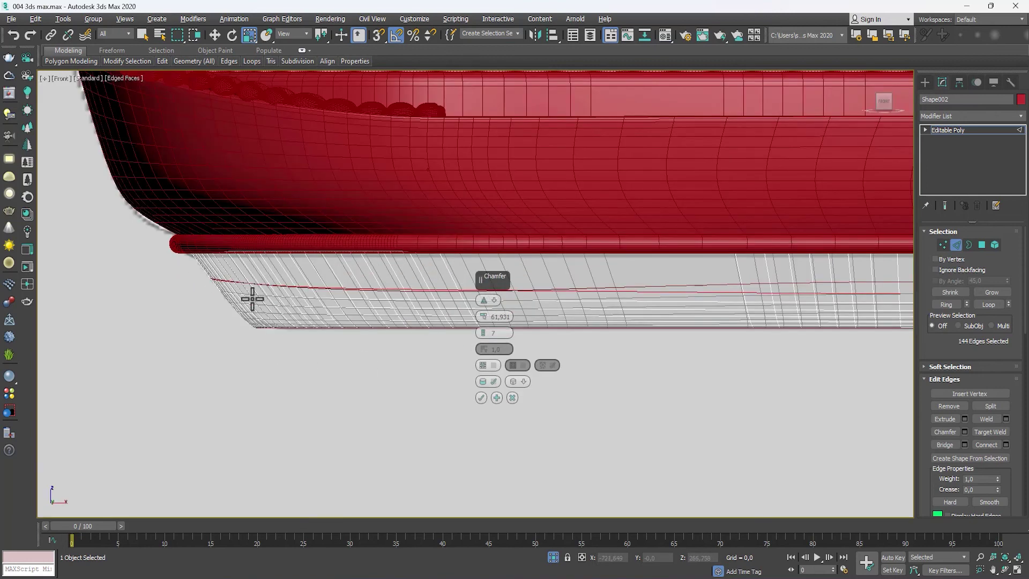
left_click_drag(484, 317, 482, 343)
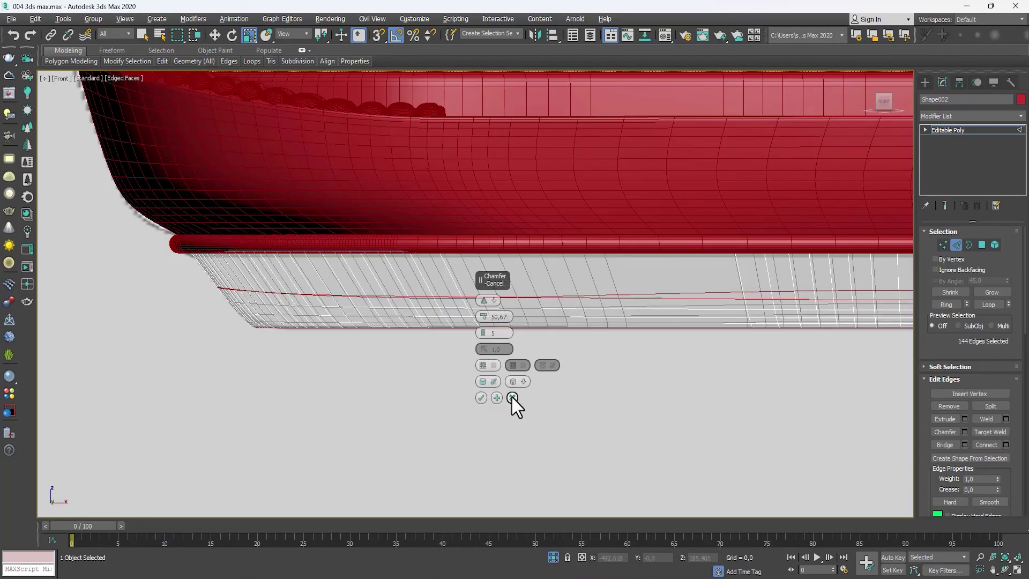
left_click(481, 398)
left_click(956, 250)
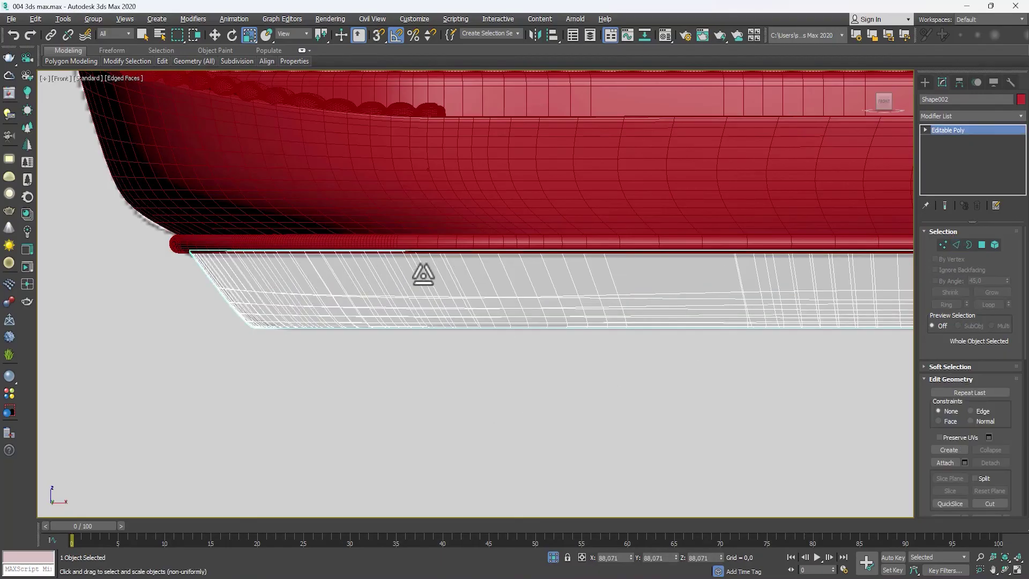
Turn off the base's see-through display and hide the wireframe edges on the shaded sofa in an orthographic view.
key("alt+x")
scroll(425, 274, "down", 4)
left_click(528, 343)
scroll(513, 342, "down", 4)
middle_click_drag(513, 342, 638, 341, "alt")
left_click(770, 384)
mouse_move(770, 384)
middle_mouse_down()
mouse_move(716, 400)
mouse_move(703, 391)
mouse_move(719, 375)
mouse_move(717, 336)
mouse_move(627, 356)
mouse_move(681, 346)
mouse_move(731, 409)
middle_mouse_up()
key("F4")
left_click(732, 410)
Clear the selection and examine the sofa's base, trim and tufted back from several angles against the reference planes.
middle_click_drag(758, 357, 748, 375, "alt")
middle_click_drag(494, 362, 522, 304)
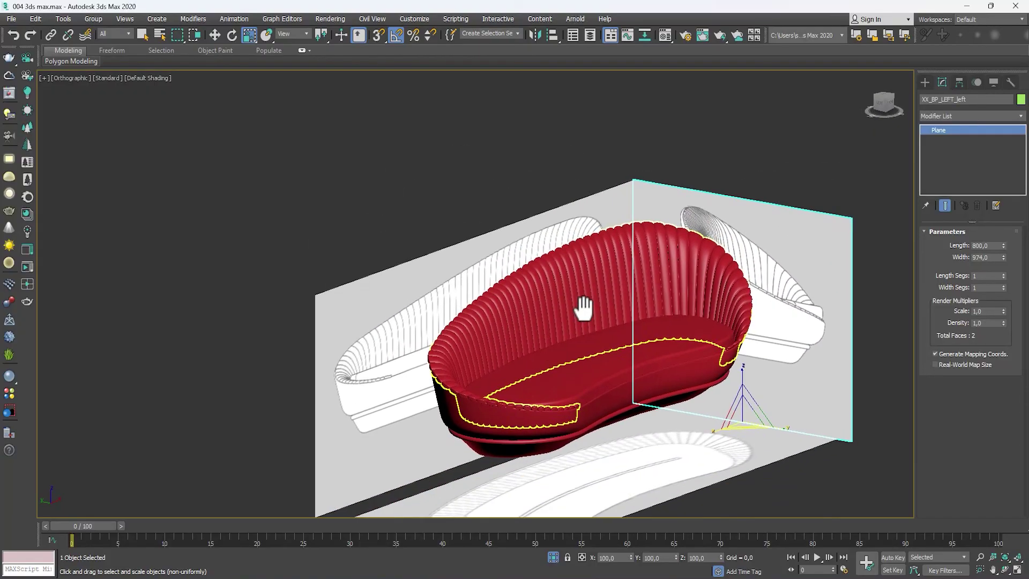
middle_click_drag(723, 316, 722, 294, "alt")
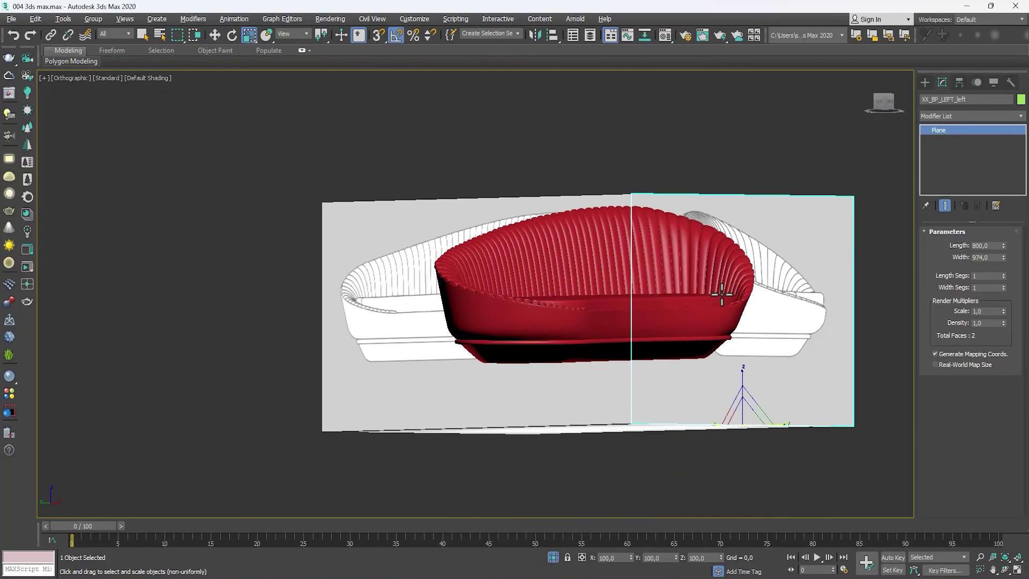
middle_click_drag(625, 303, 655, 292, "alt")
middle_click_drag(577, 251, 524, 242)
left_click(867, 301)
scroll(468, 193, "up", 2)
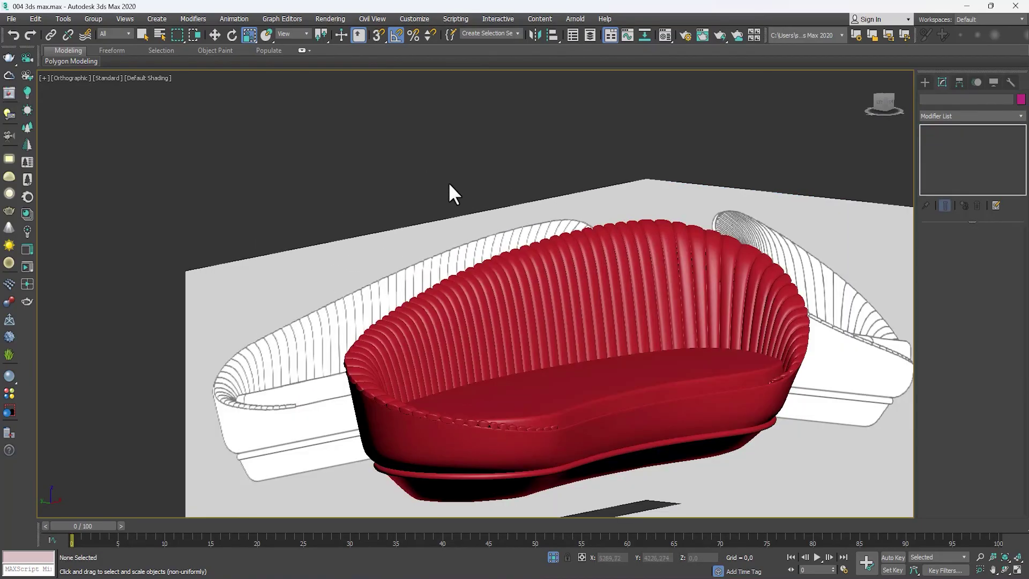
middle_click_drag(551, 192, 533, 156)
mouse_move(613, 287)
middle_mouse_down("alt")
mouse_move(604, 281)
mouse_move(620, 305)
middle_mouse_up("alt")
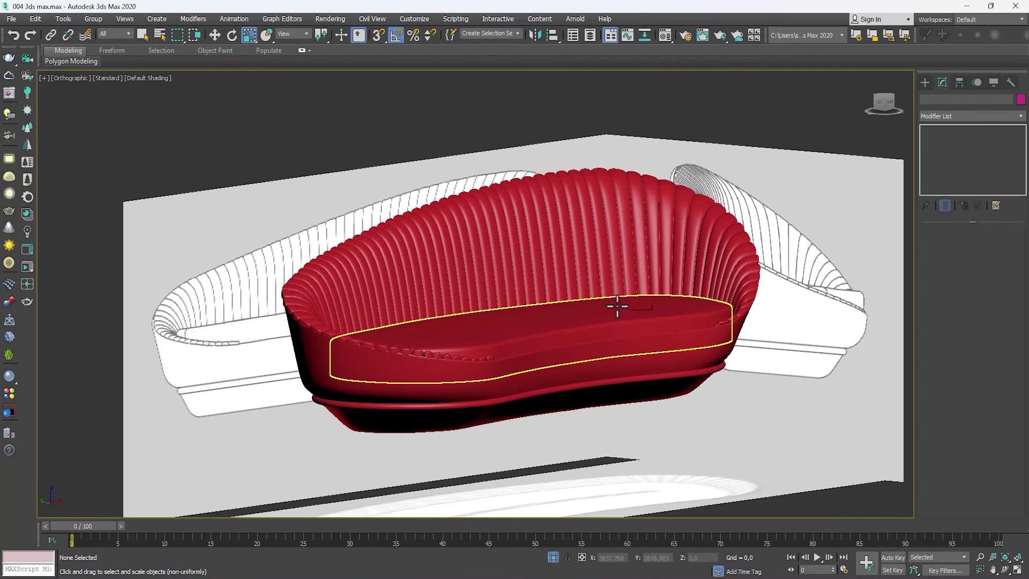
middle_click_drag(533, 313, 448, 325)
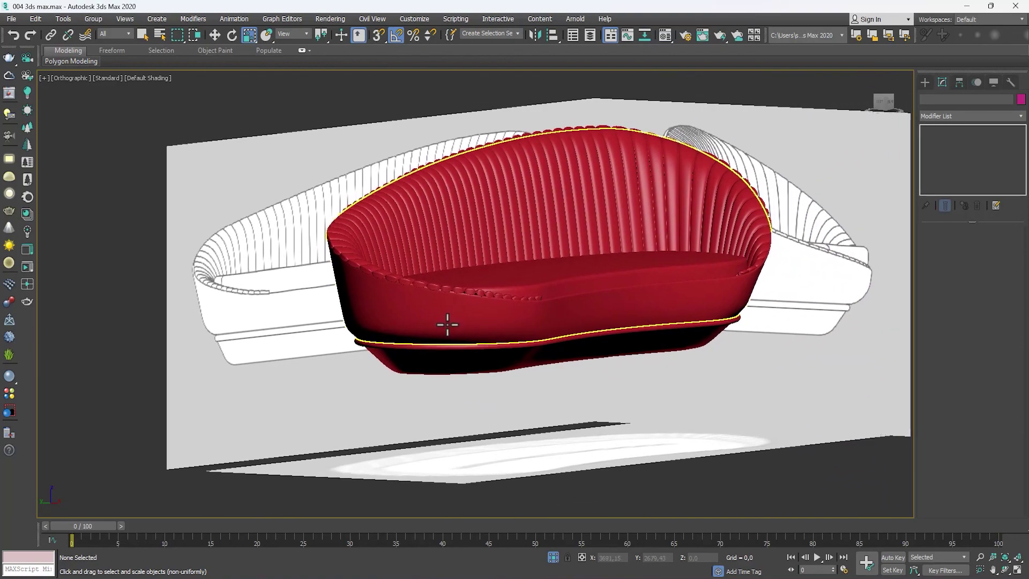